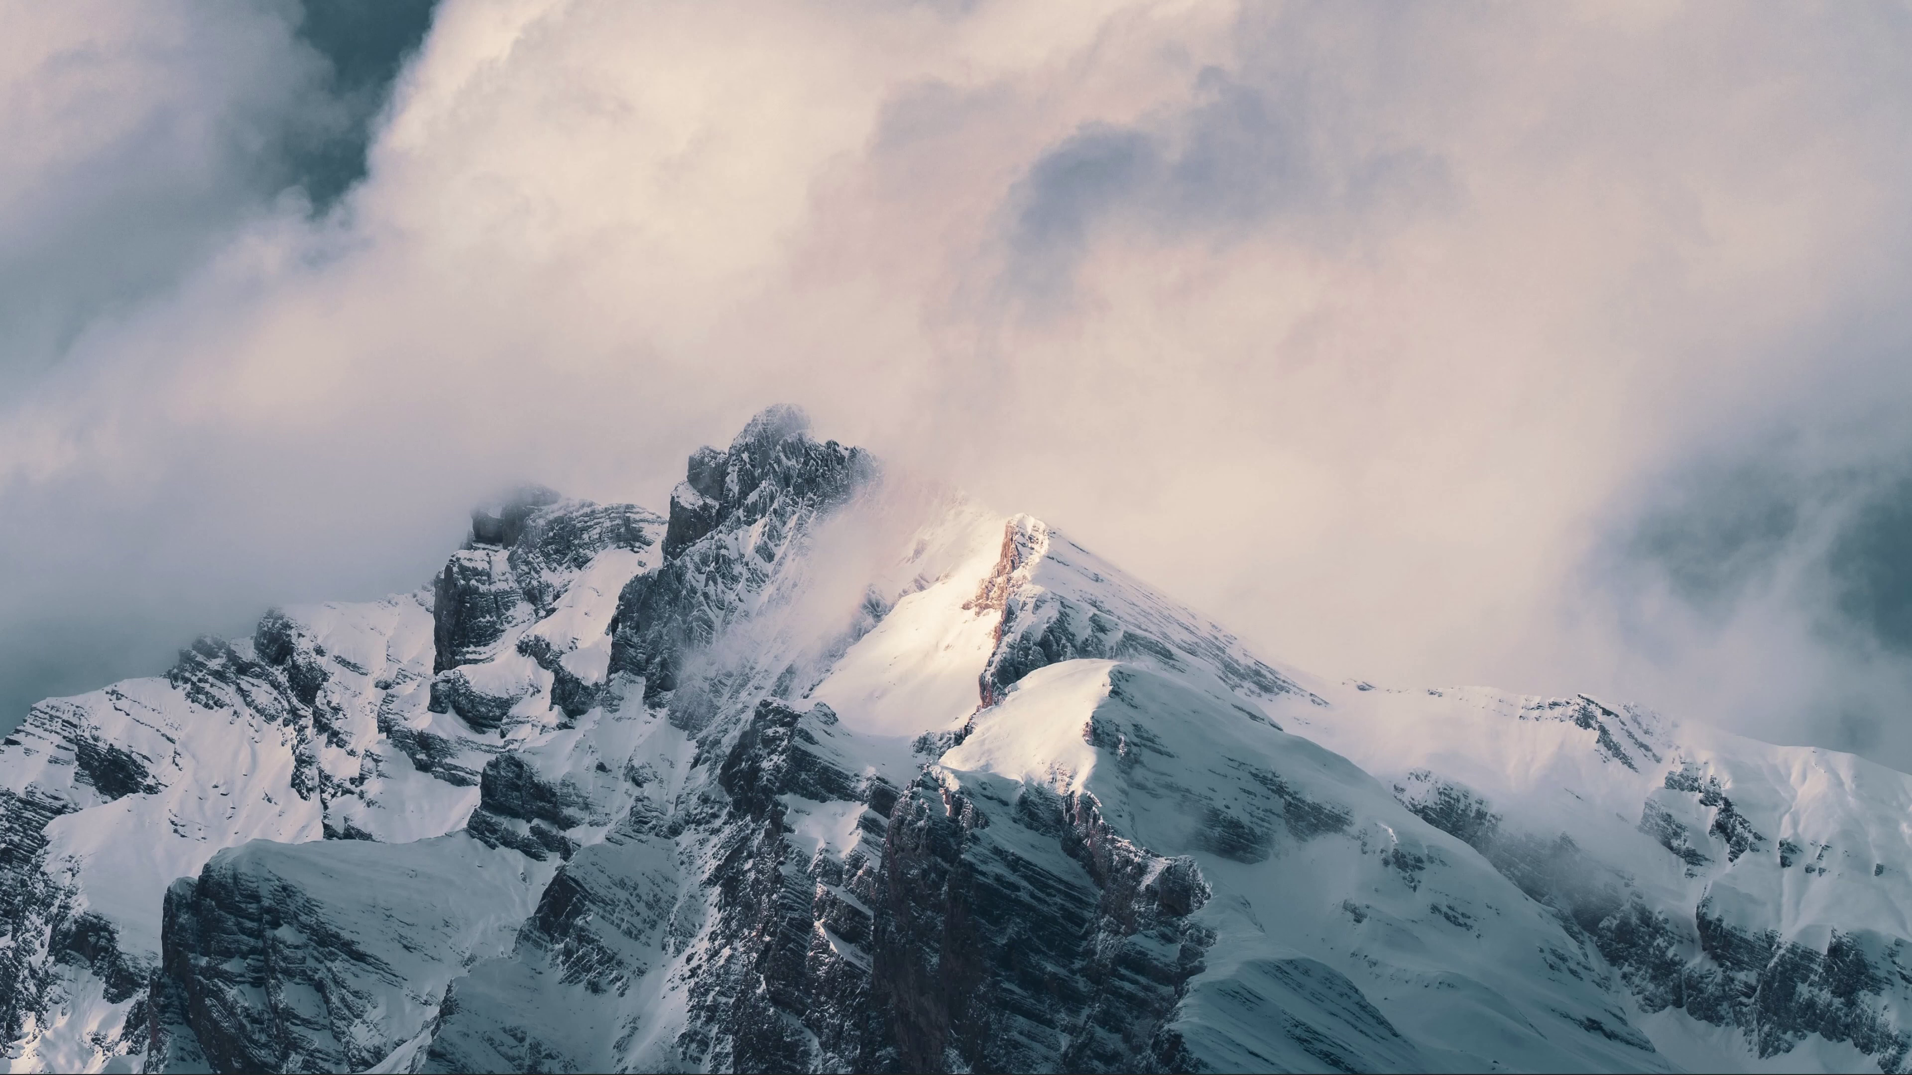
- Switch to the Affinity Designer window holding the T-shirt mockup
mouse_move(956, 1074)
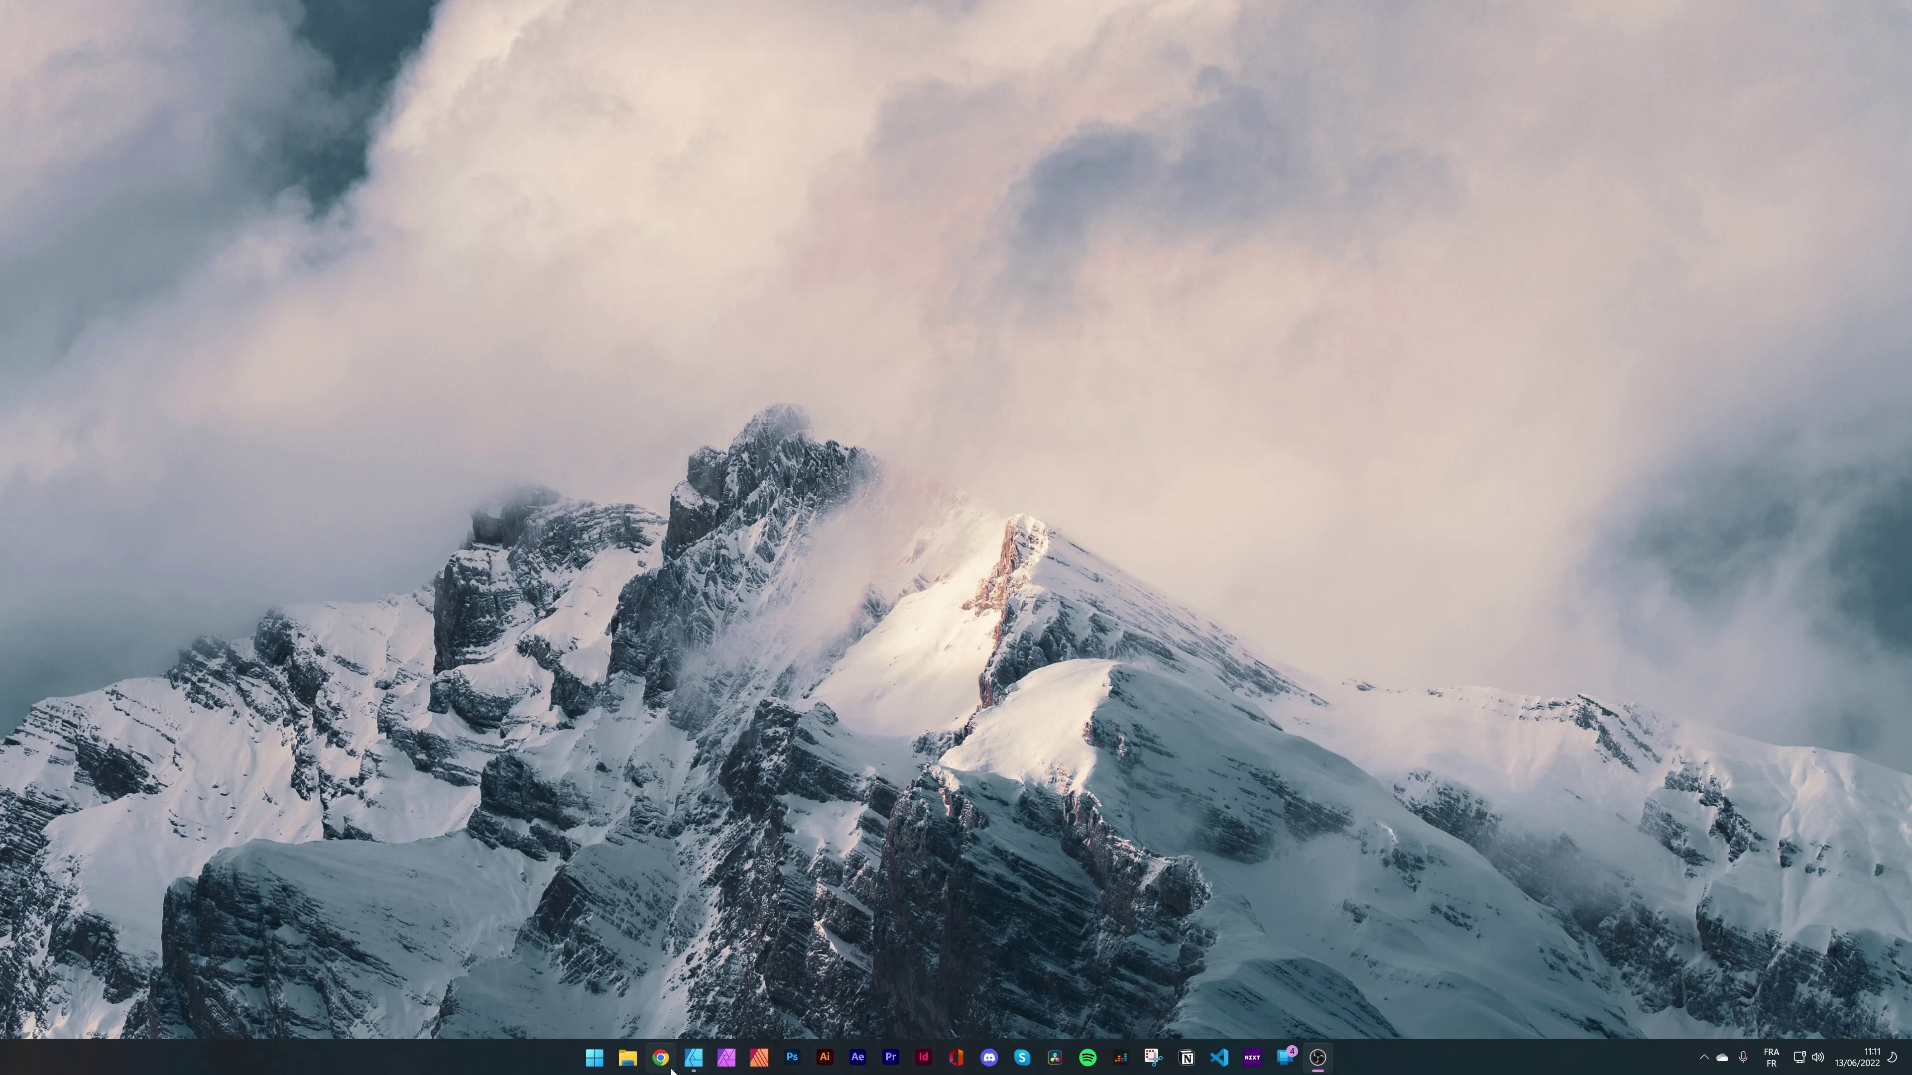
mouse_move(694, 1068)
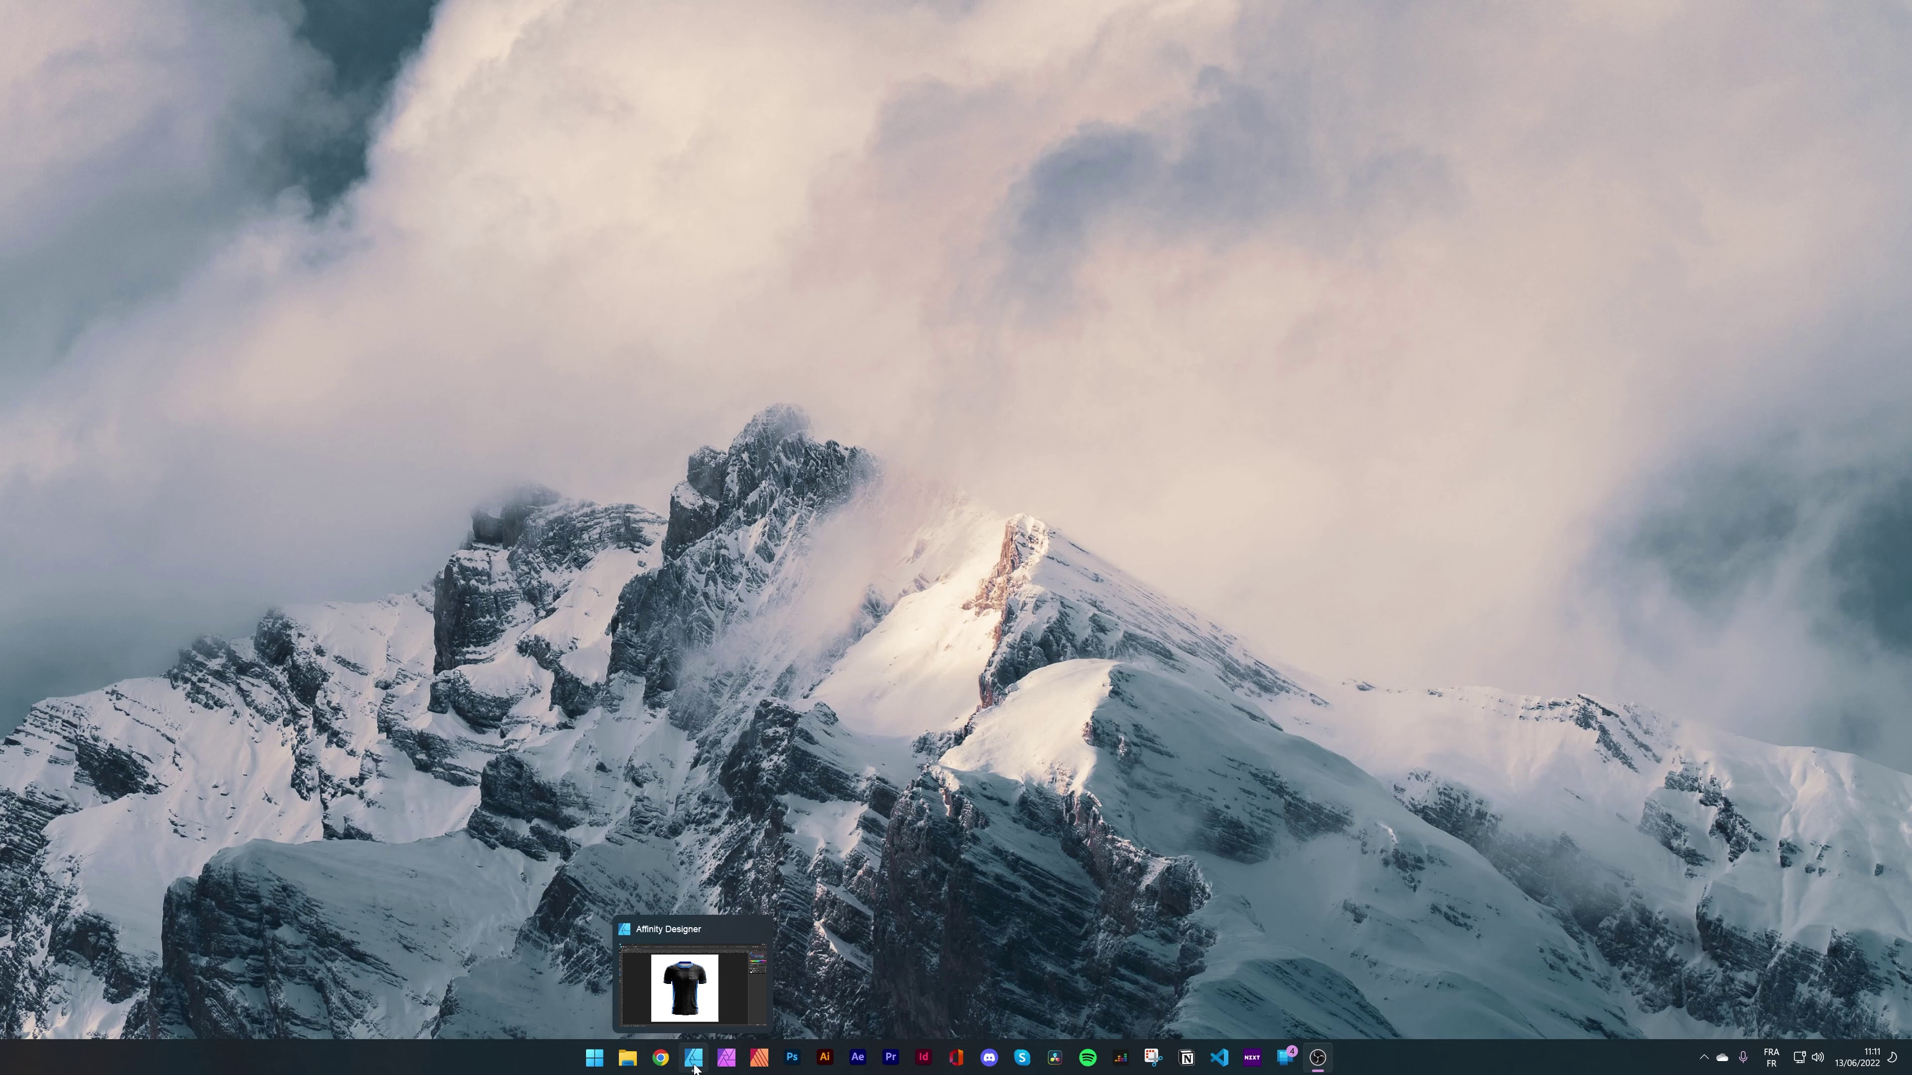
left_click(694, 1068)
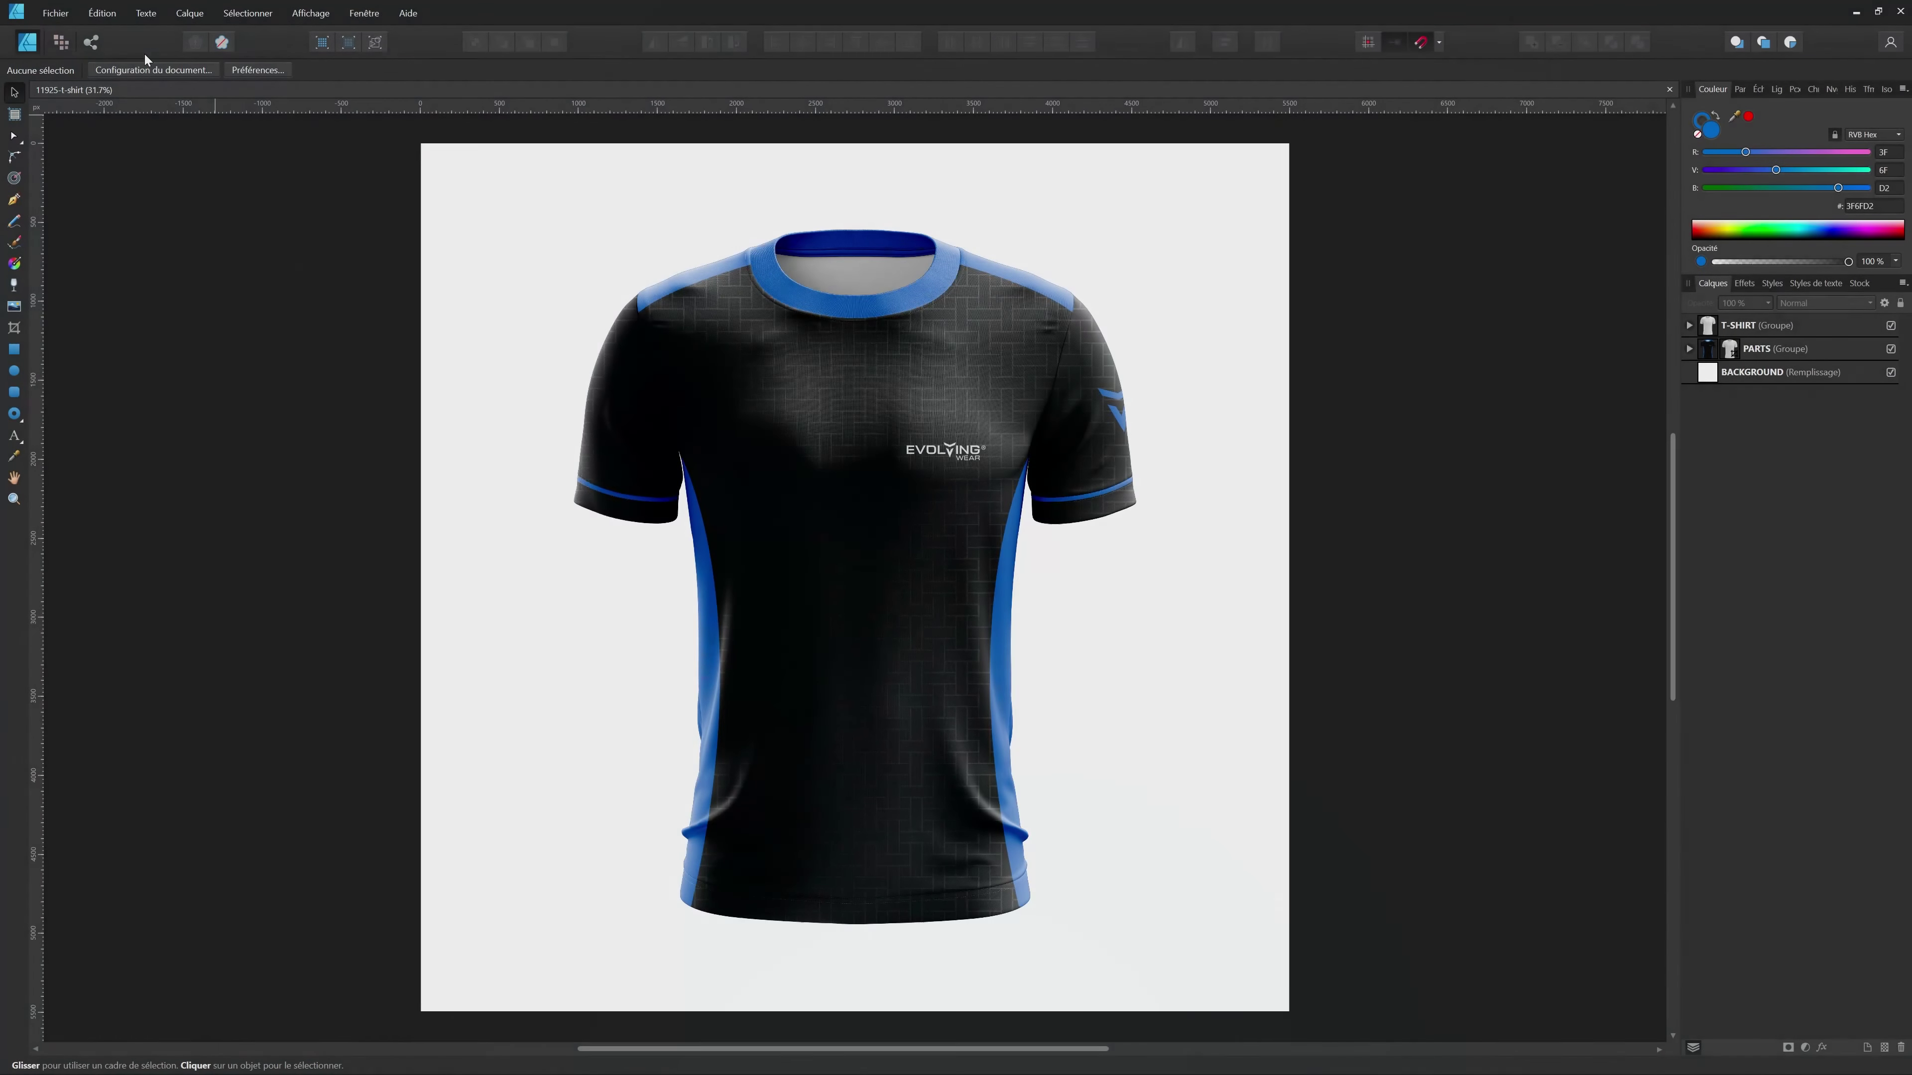
- Browse to the print files folder and choose Maillot_col_o_evolving.pdf to open
left_click(56, 13)
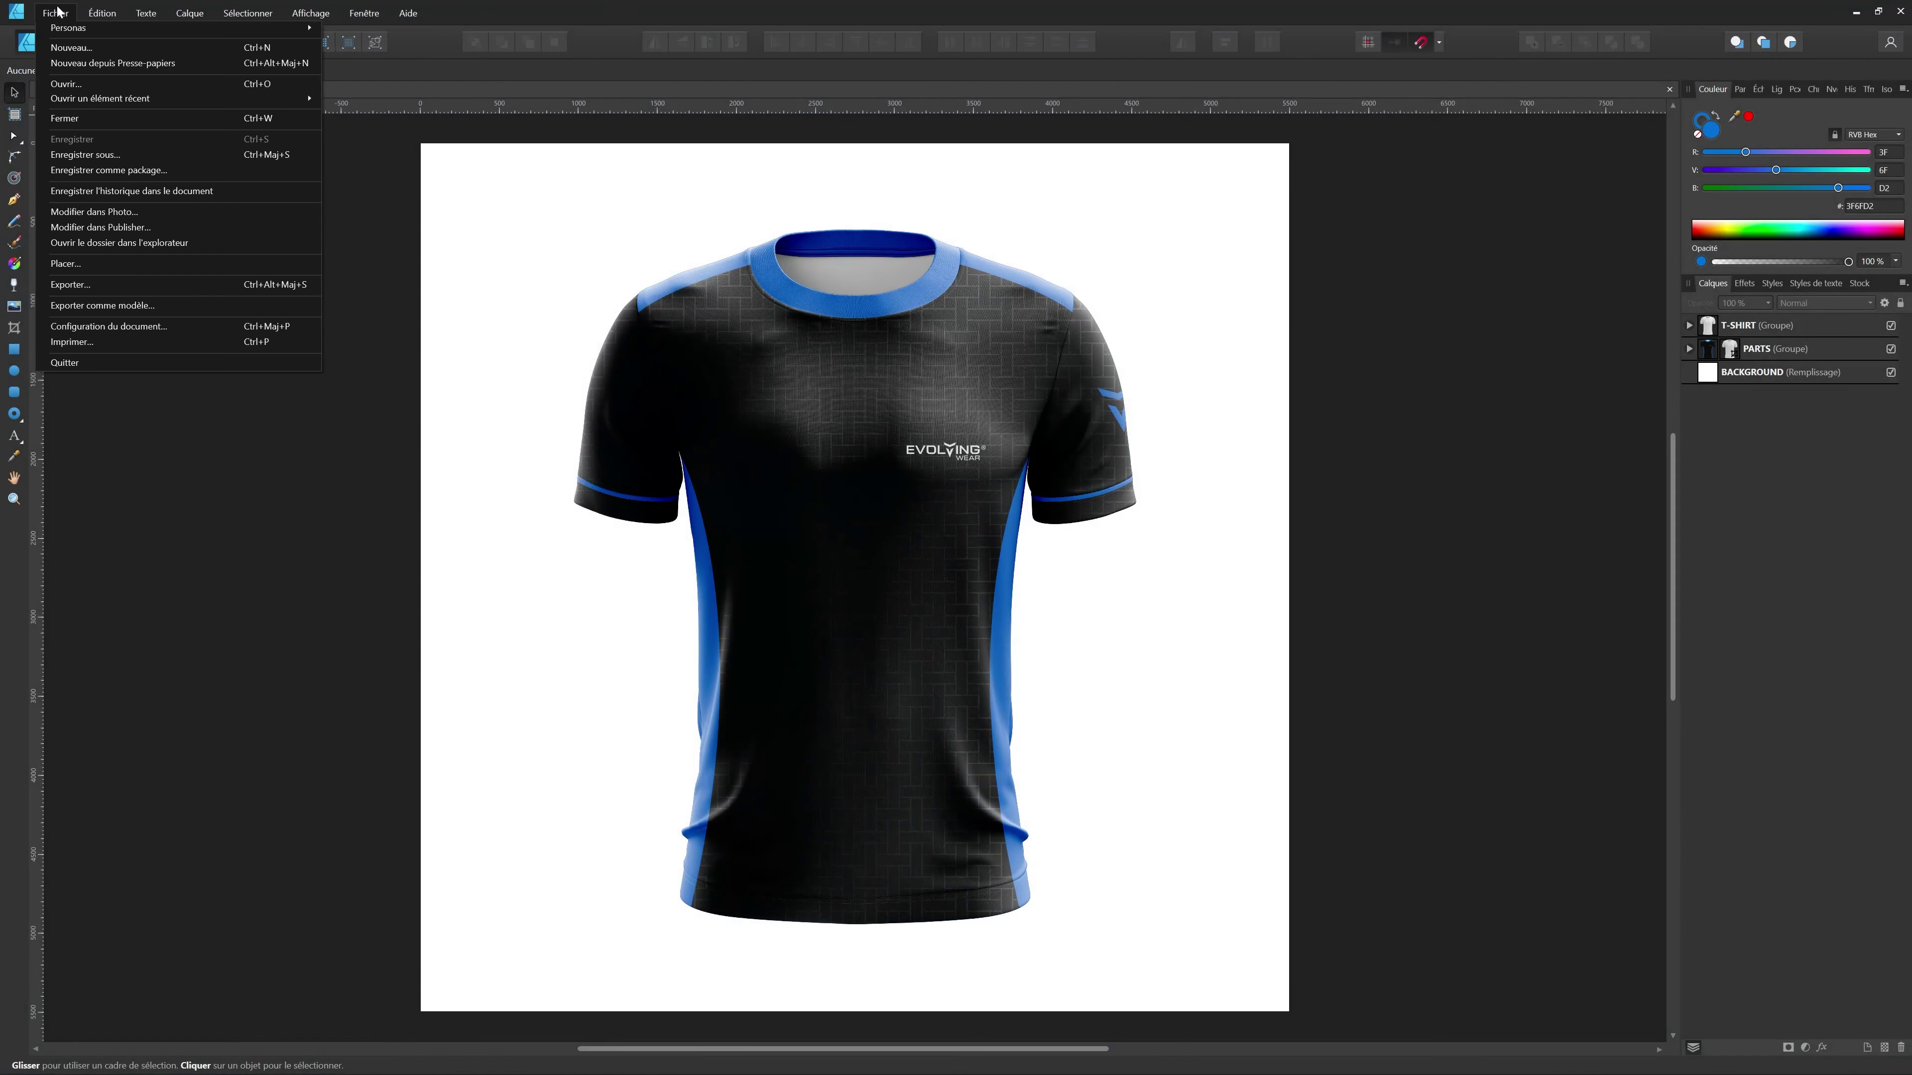
left_click(84, 82)
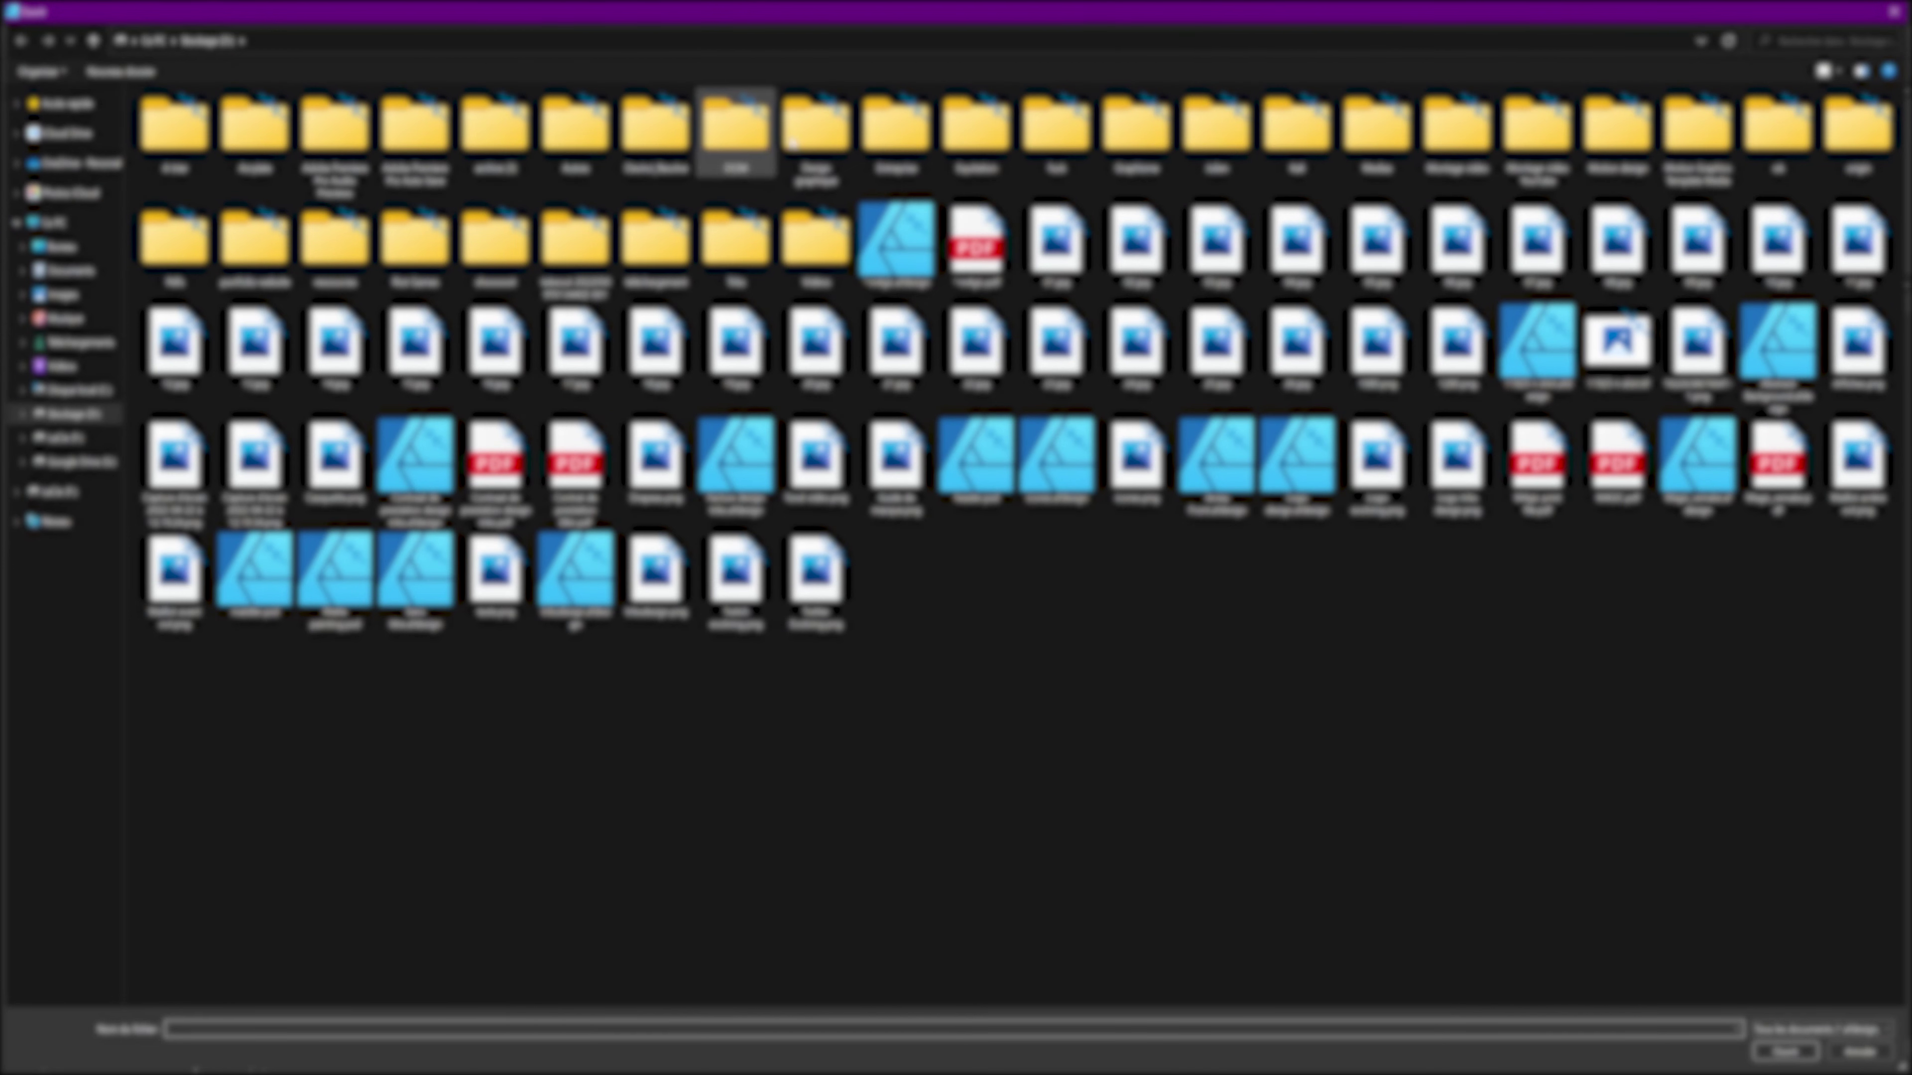
double_click(895, 138)
double_click(188, 141)
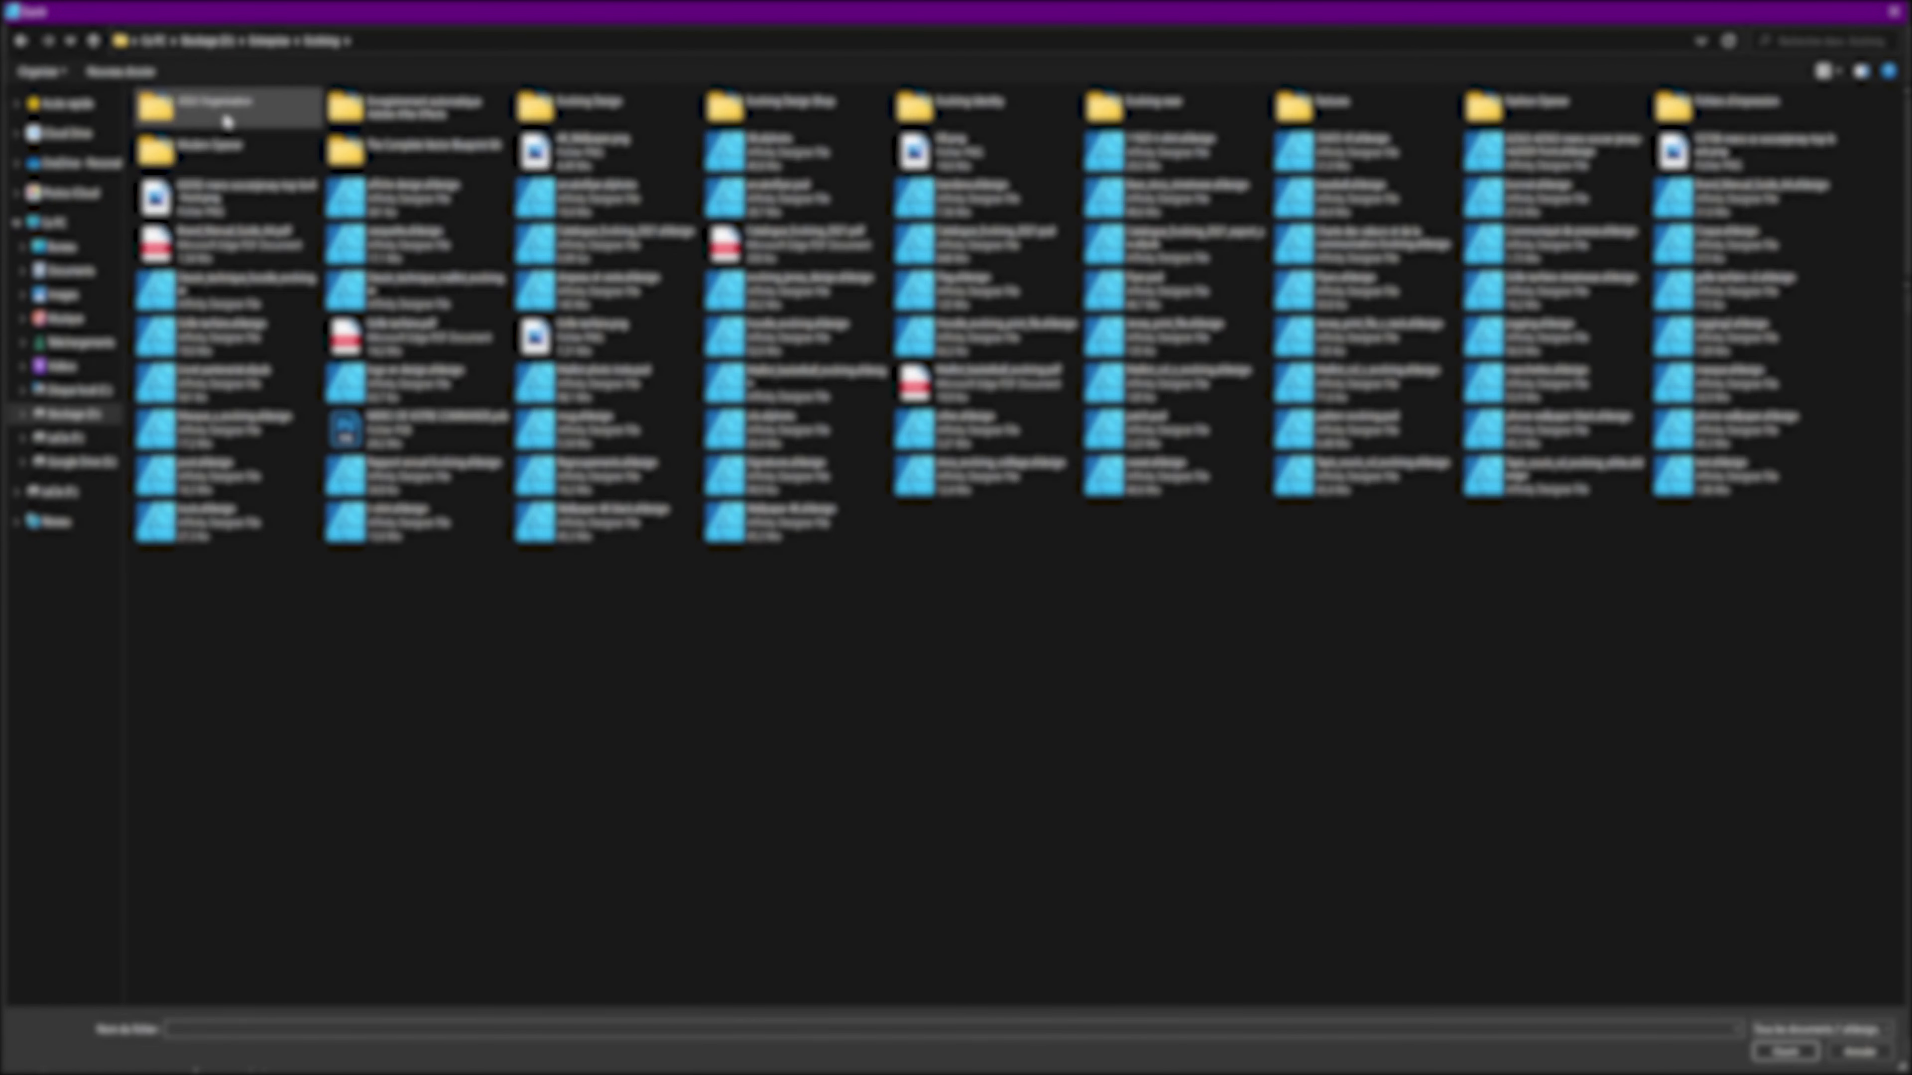
double_click(227, 120)
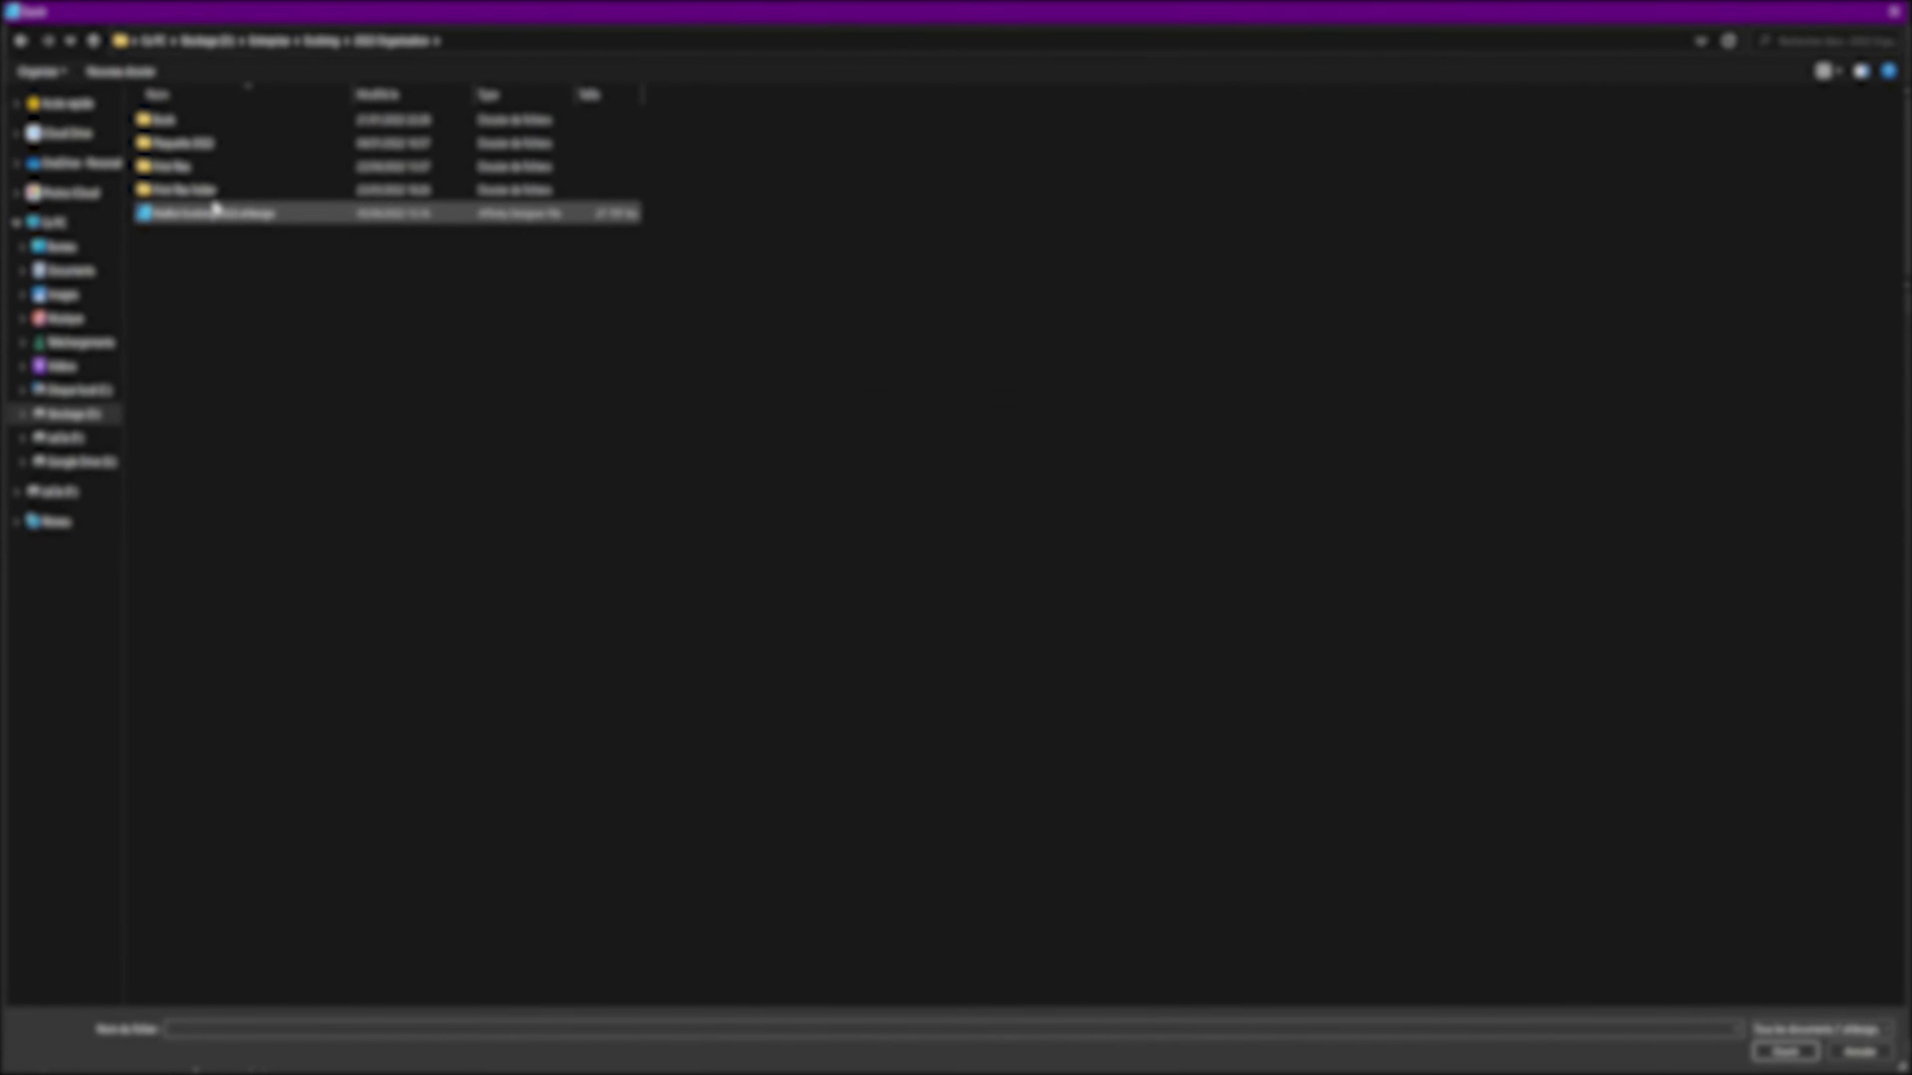
double_click(214, 167)
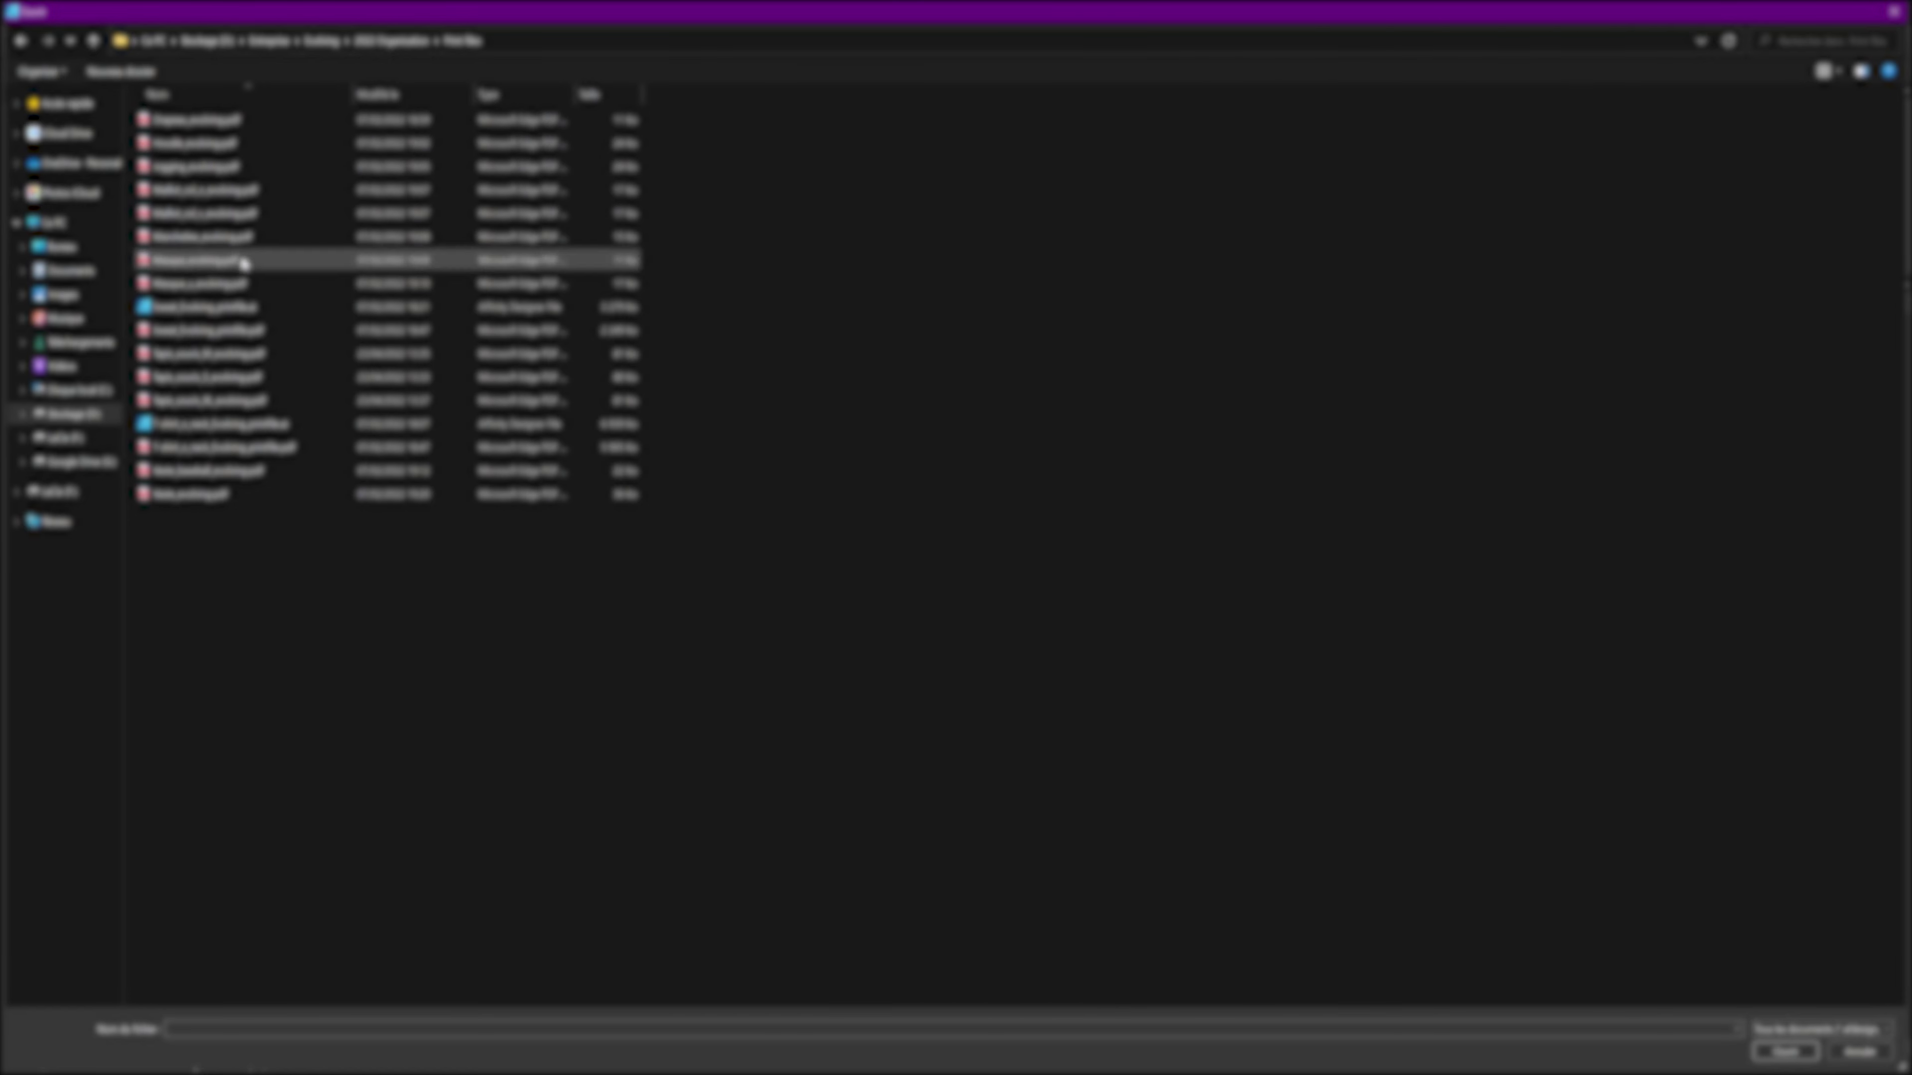
double_click(244, 196)
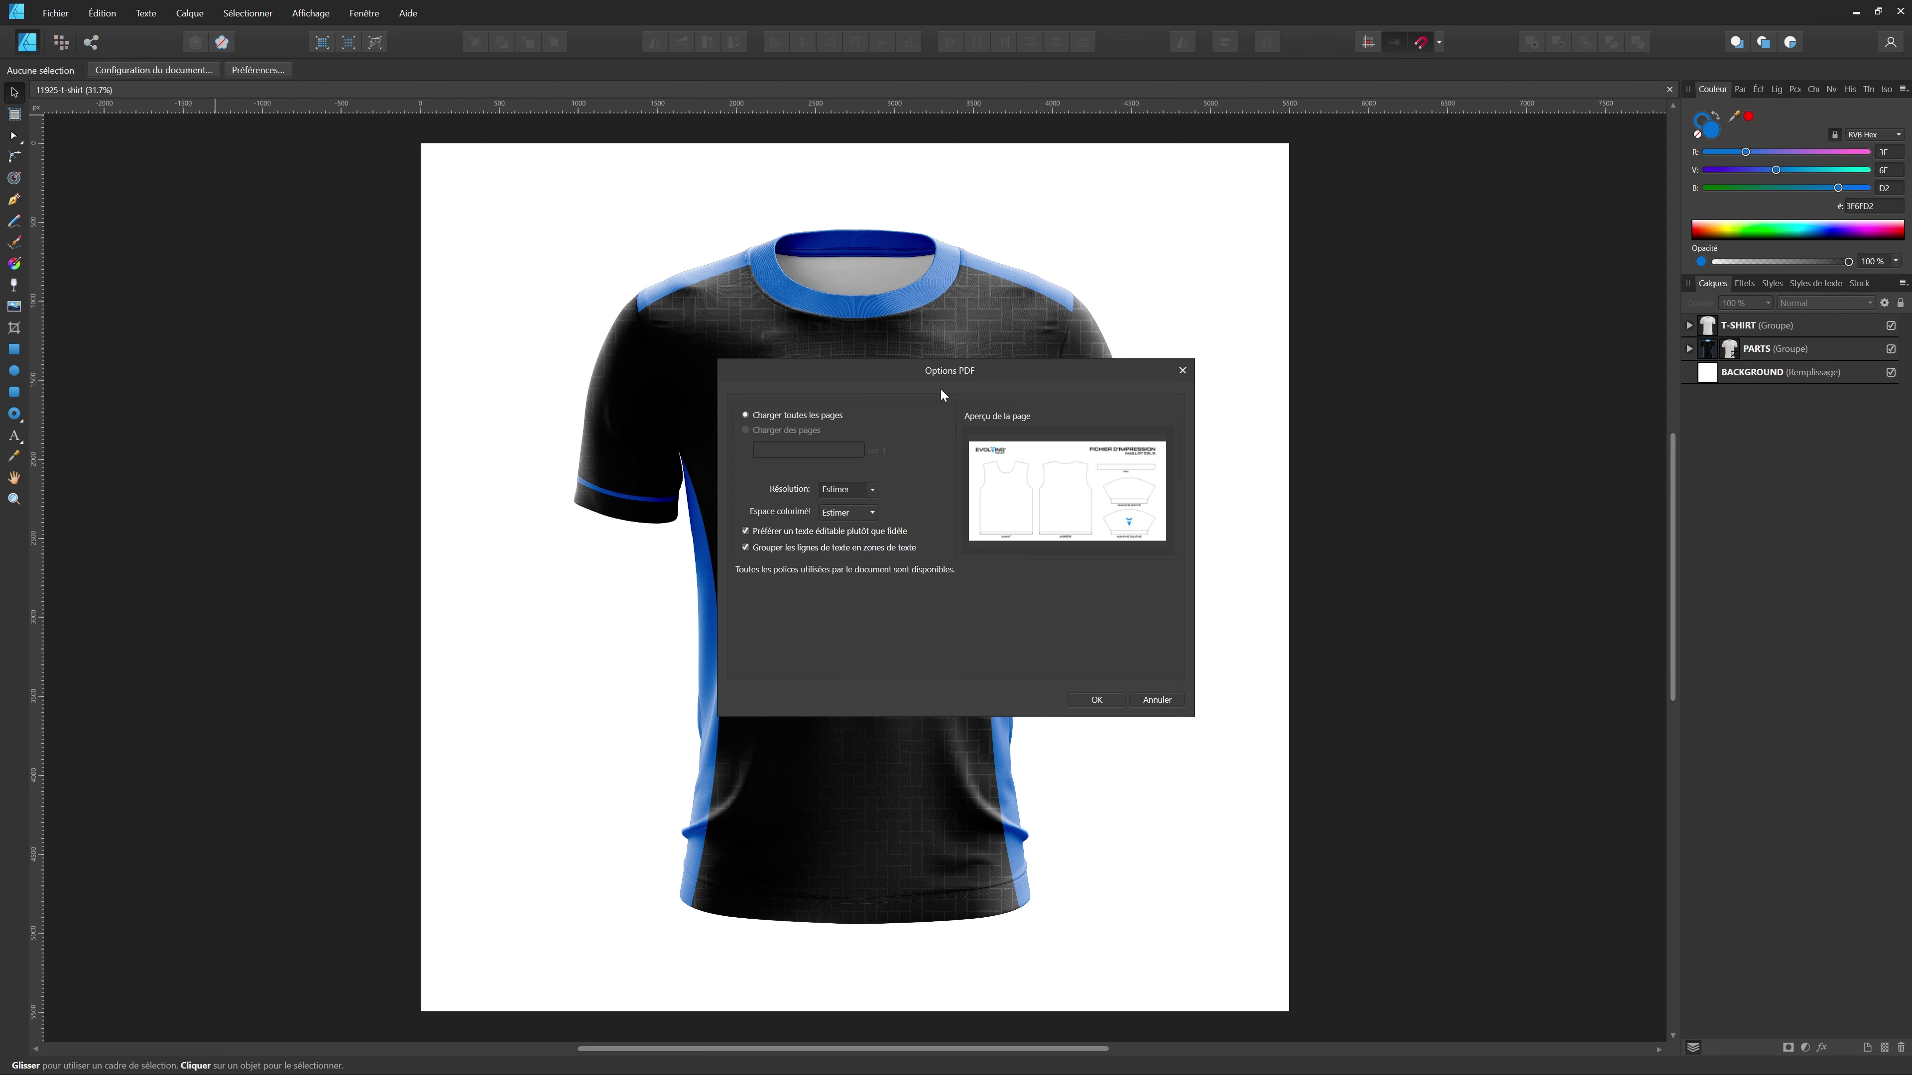
- Import all pages of the jersey print template PDF and dismiss the colour profile notice
left_click_drag(926, 369, 900, 421)
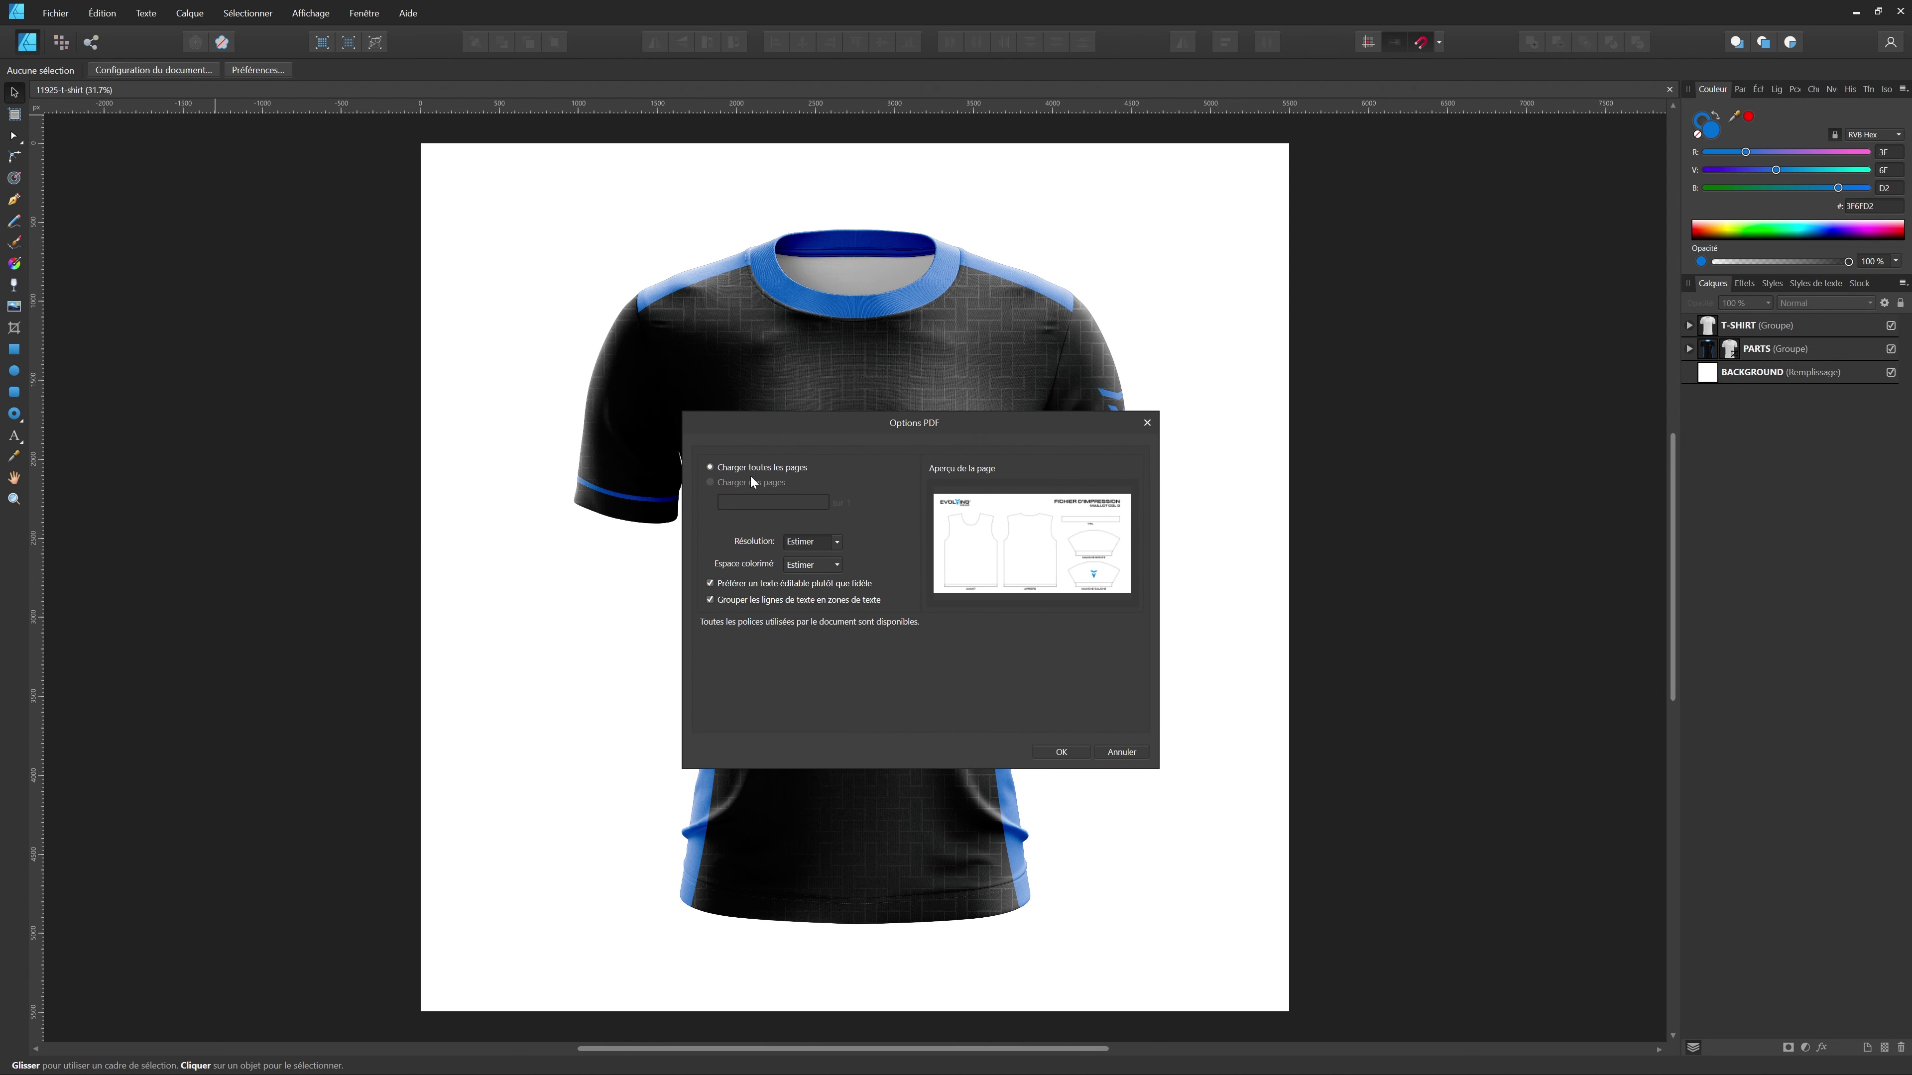
left_click(834, 542)
left_click(815, 559)
left_click(815, 571)
left_click(873, 561)
left_click(1061, 753)
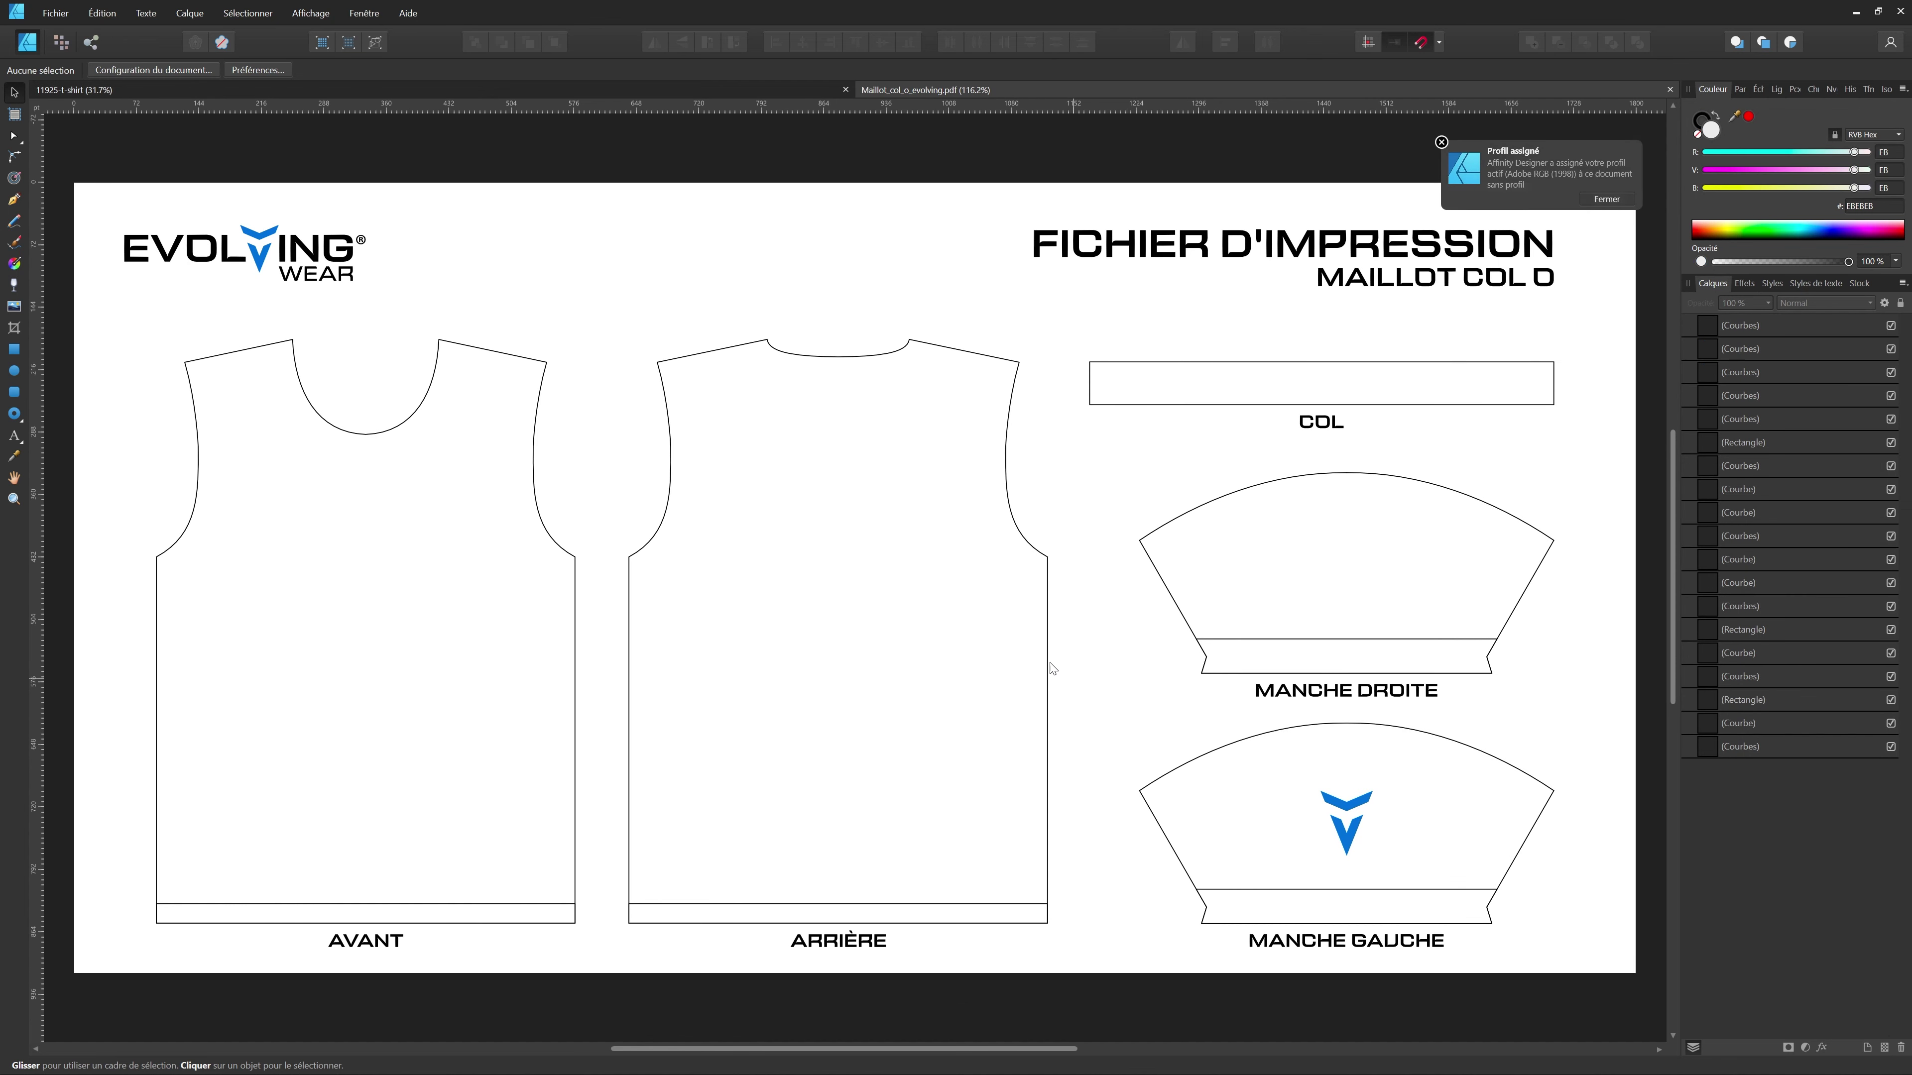
left_click(1609, 200)
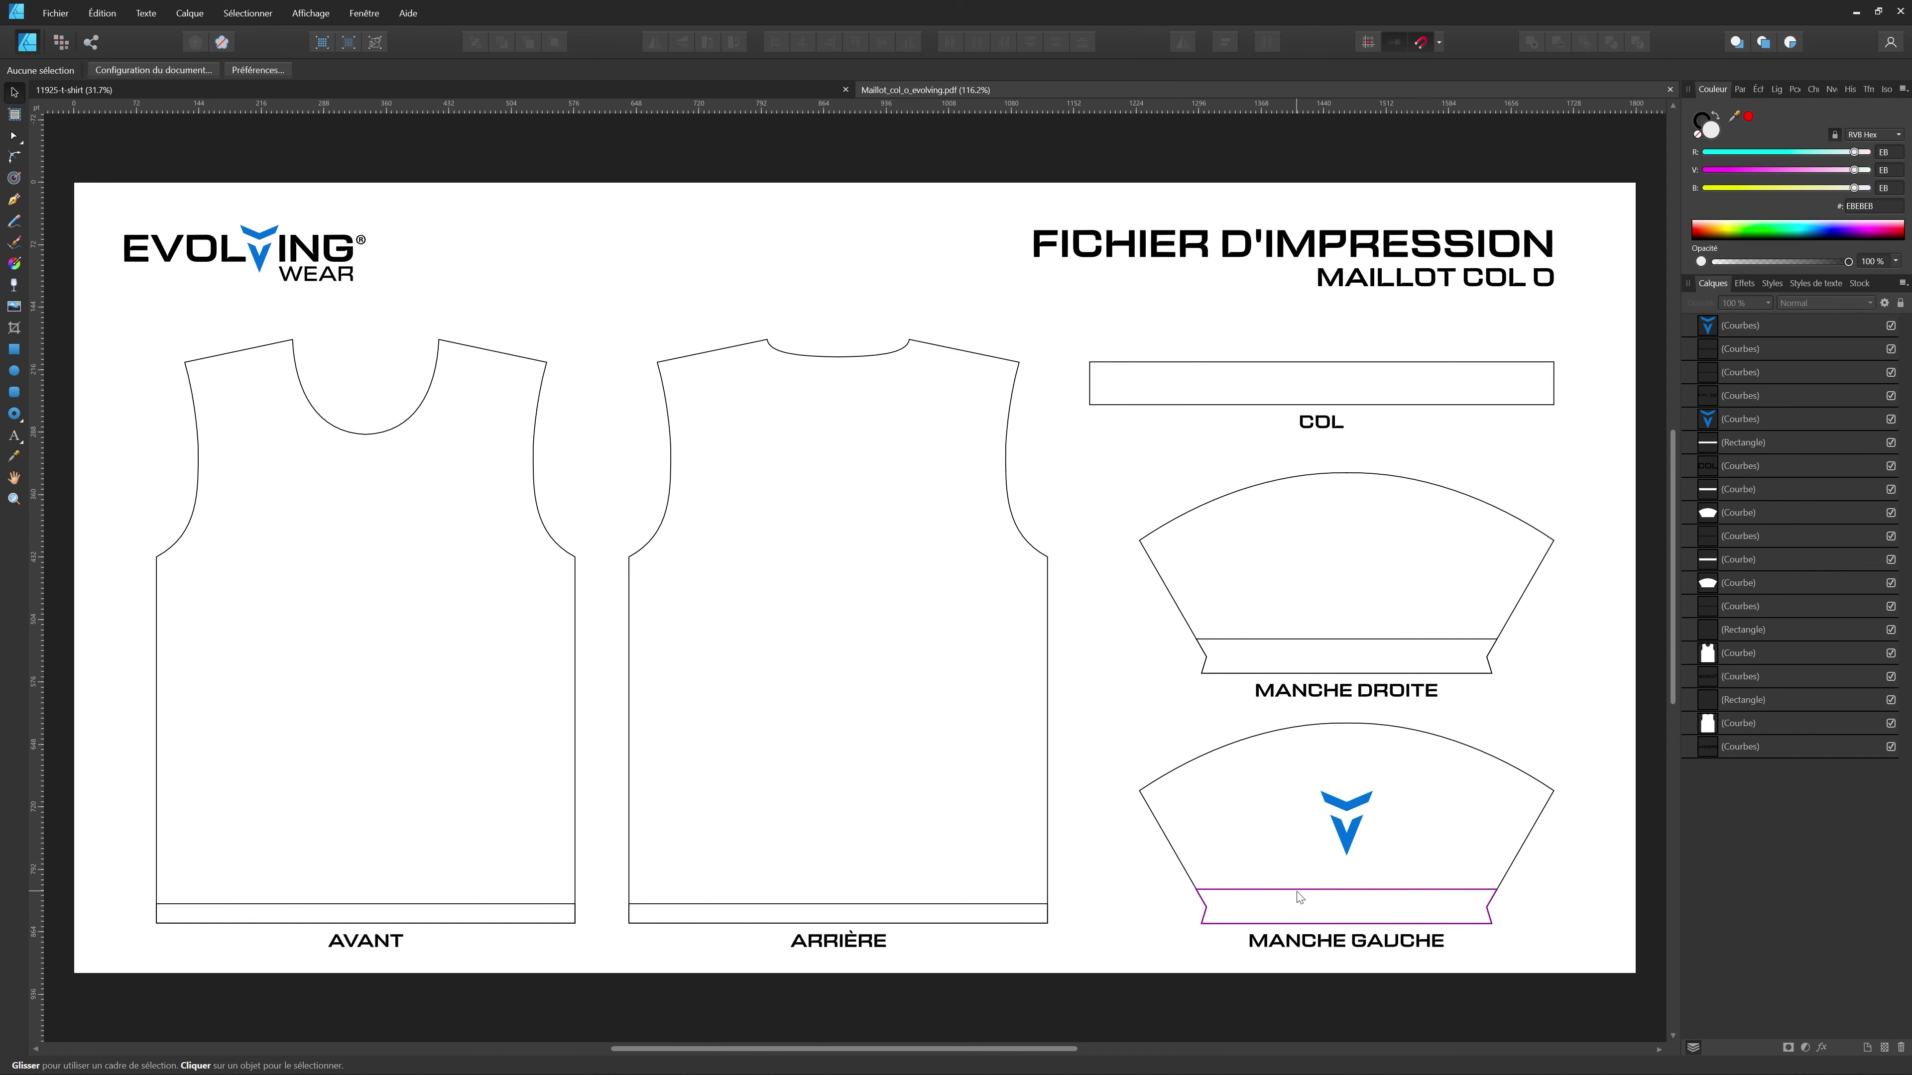
- In the 11925-t-shirt mockup, draw a blue square of about 440 px at the artwork's upper-left corner and set its stroke to 0 pt
left_click(699, 93)
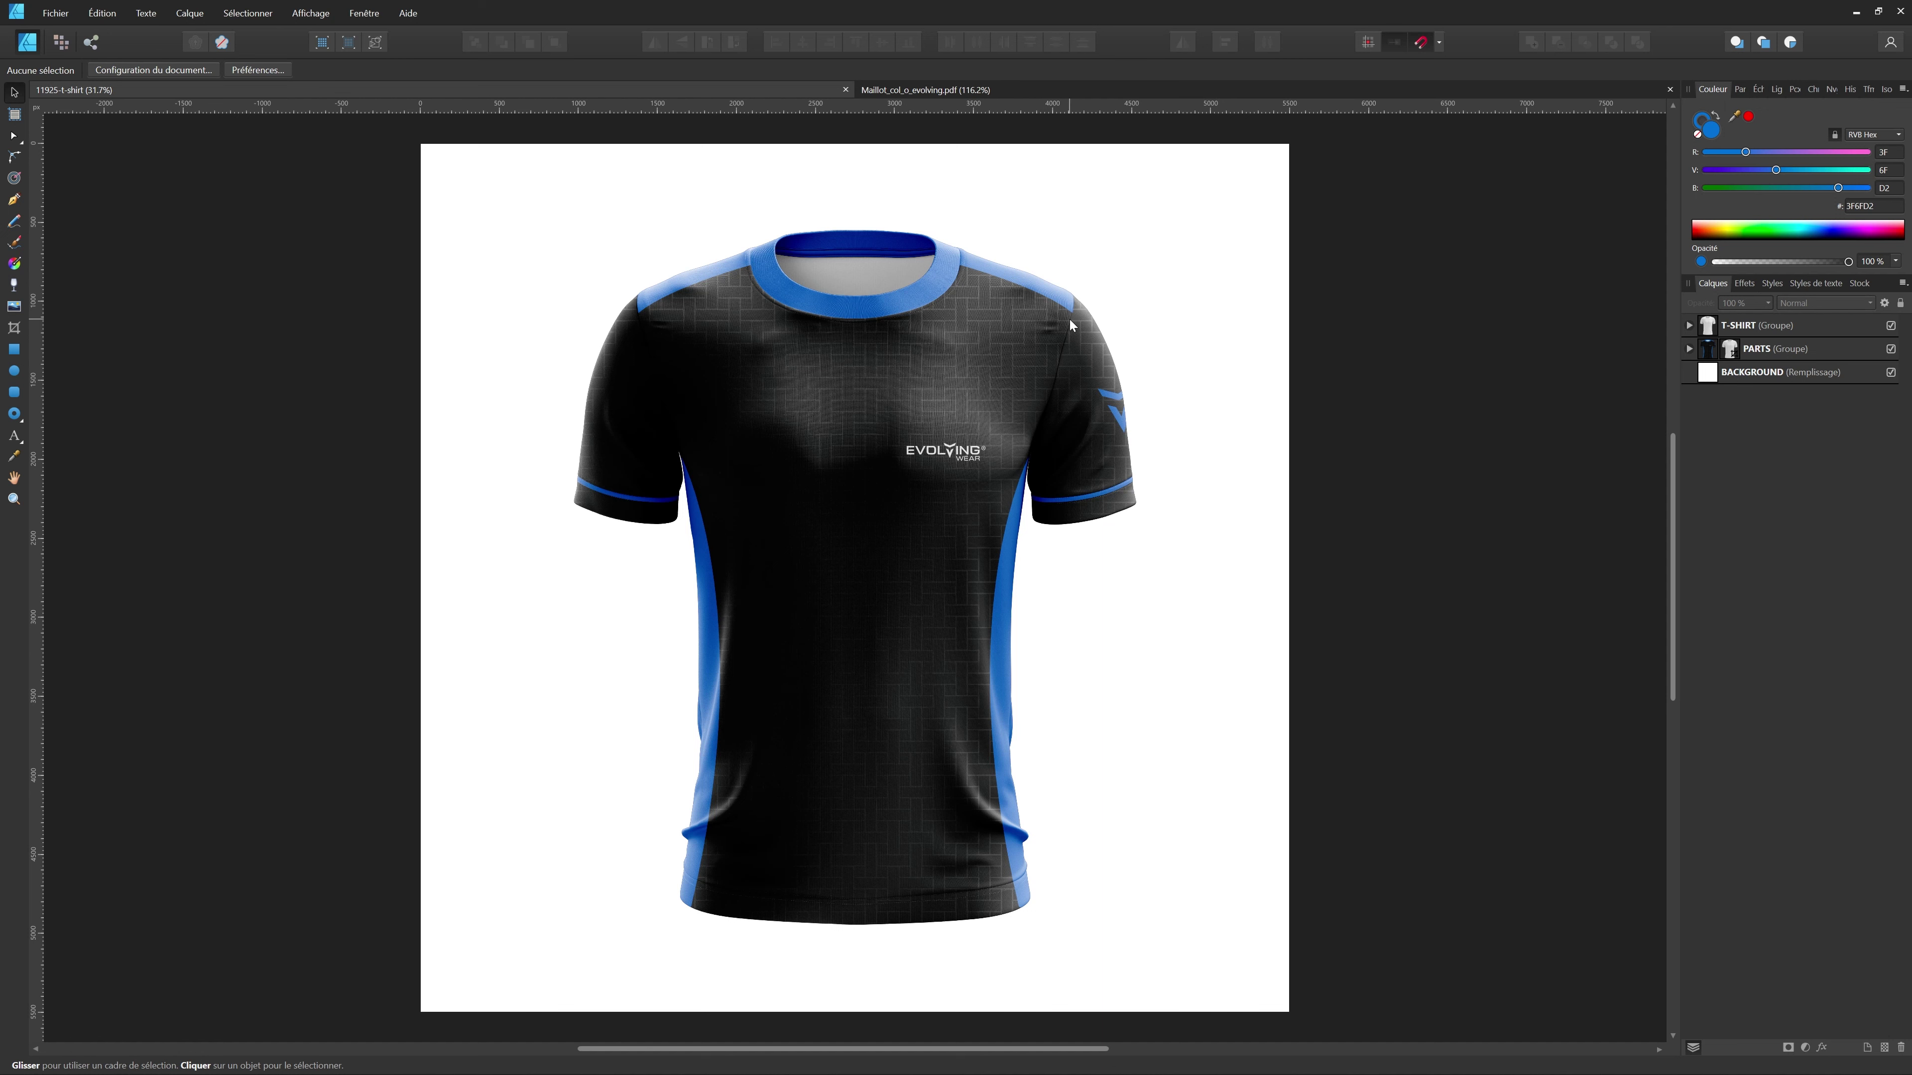
key("m")
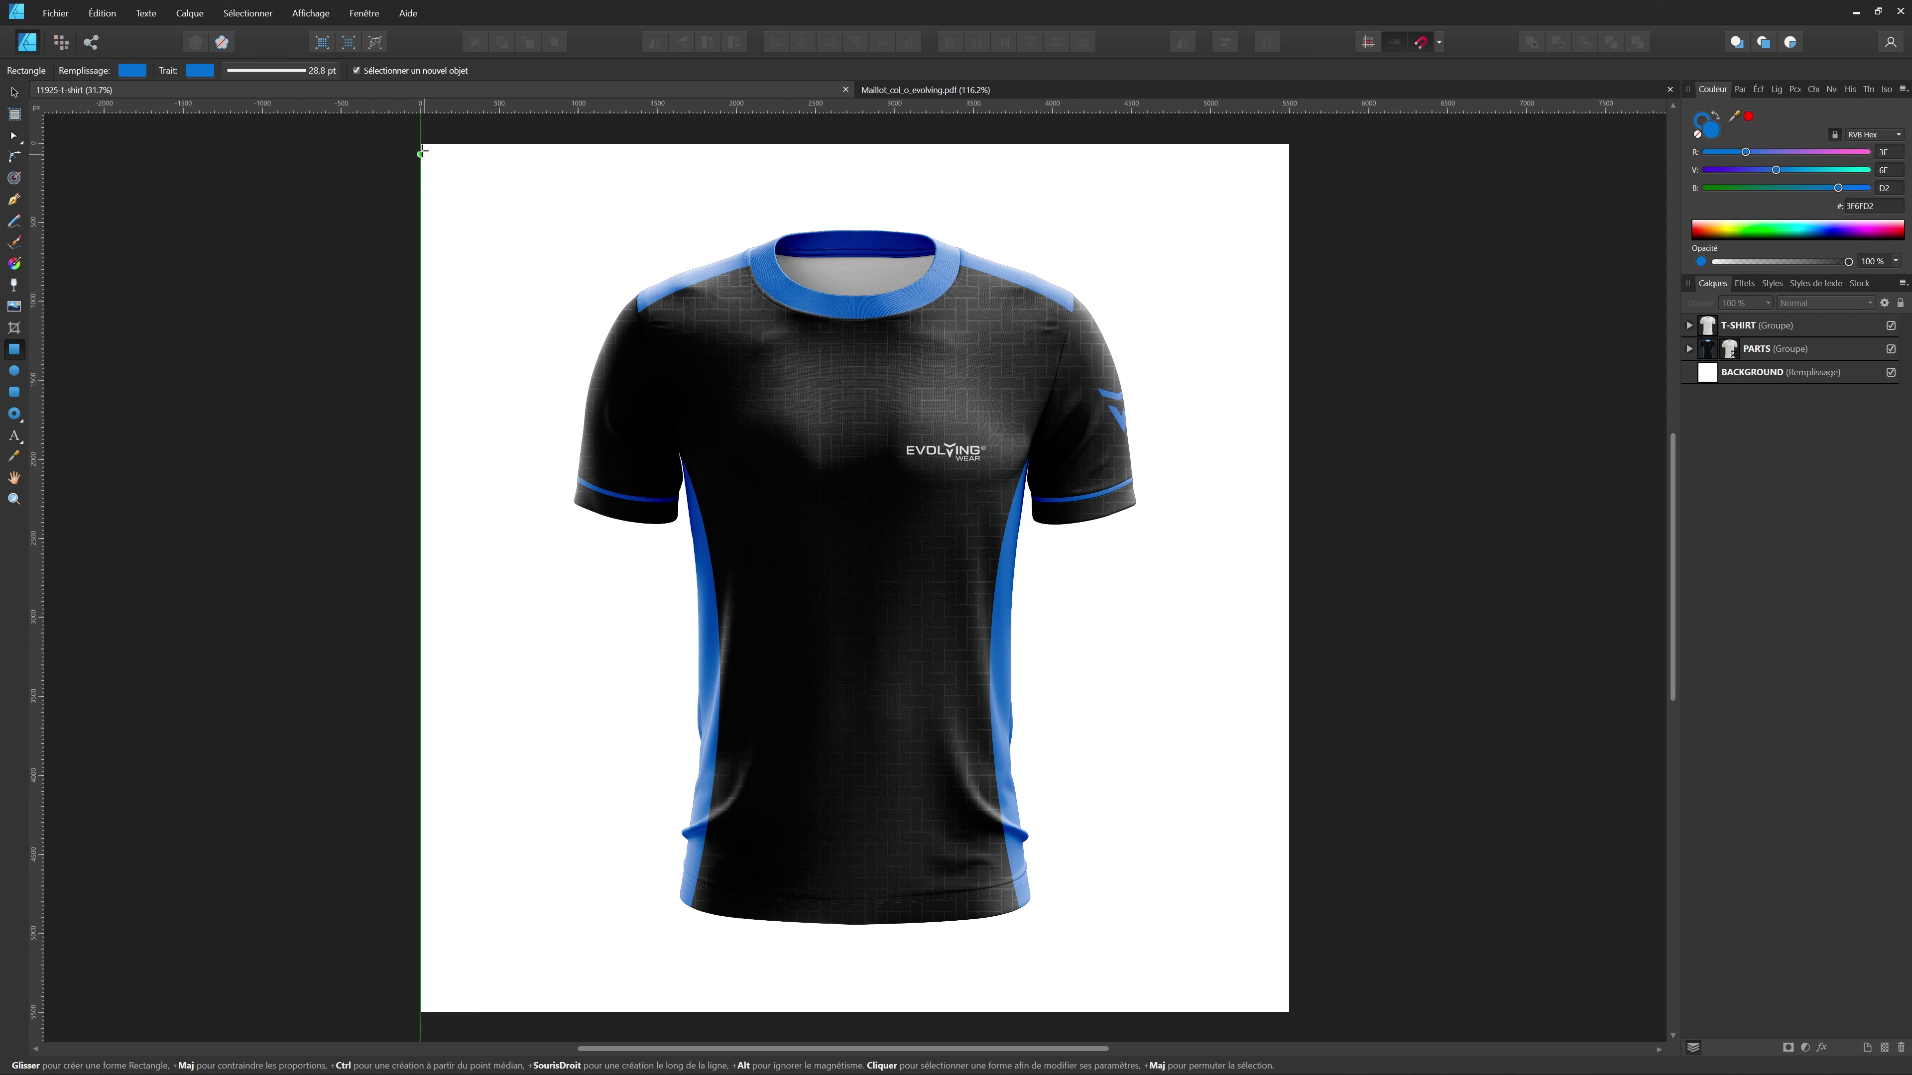
left_click_drag(420, 143, 490, 212)
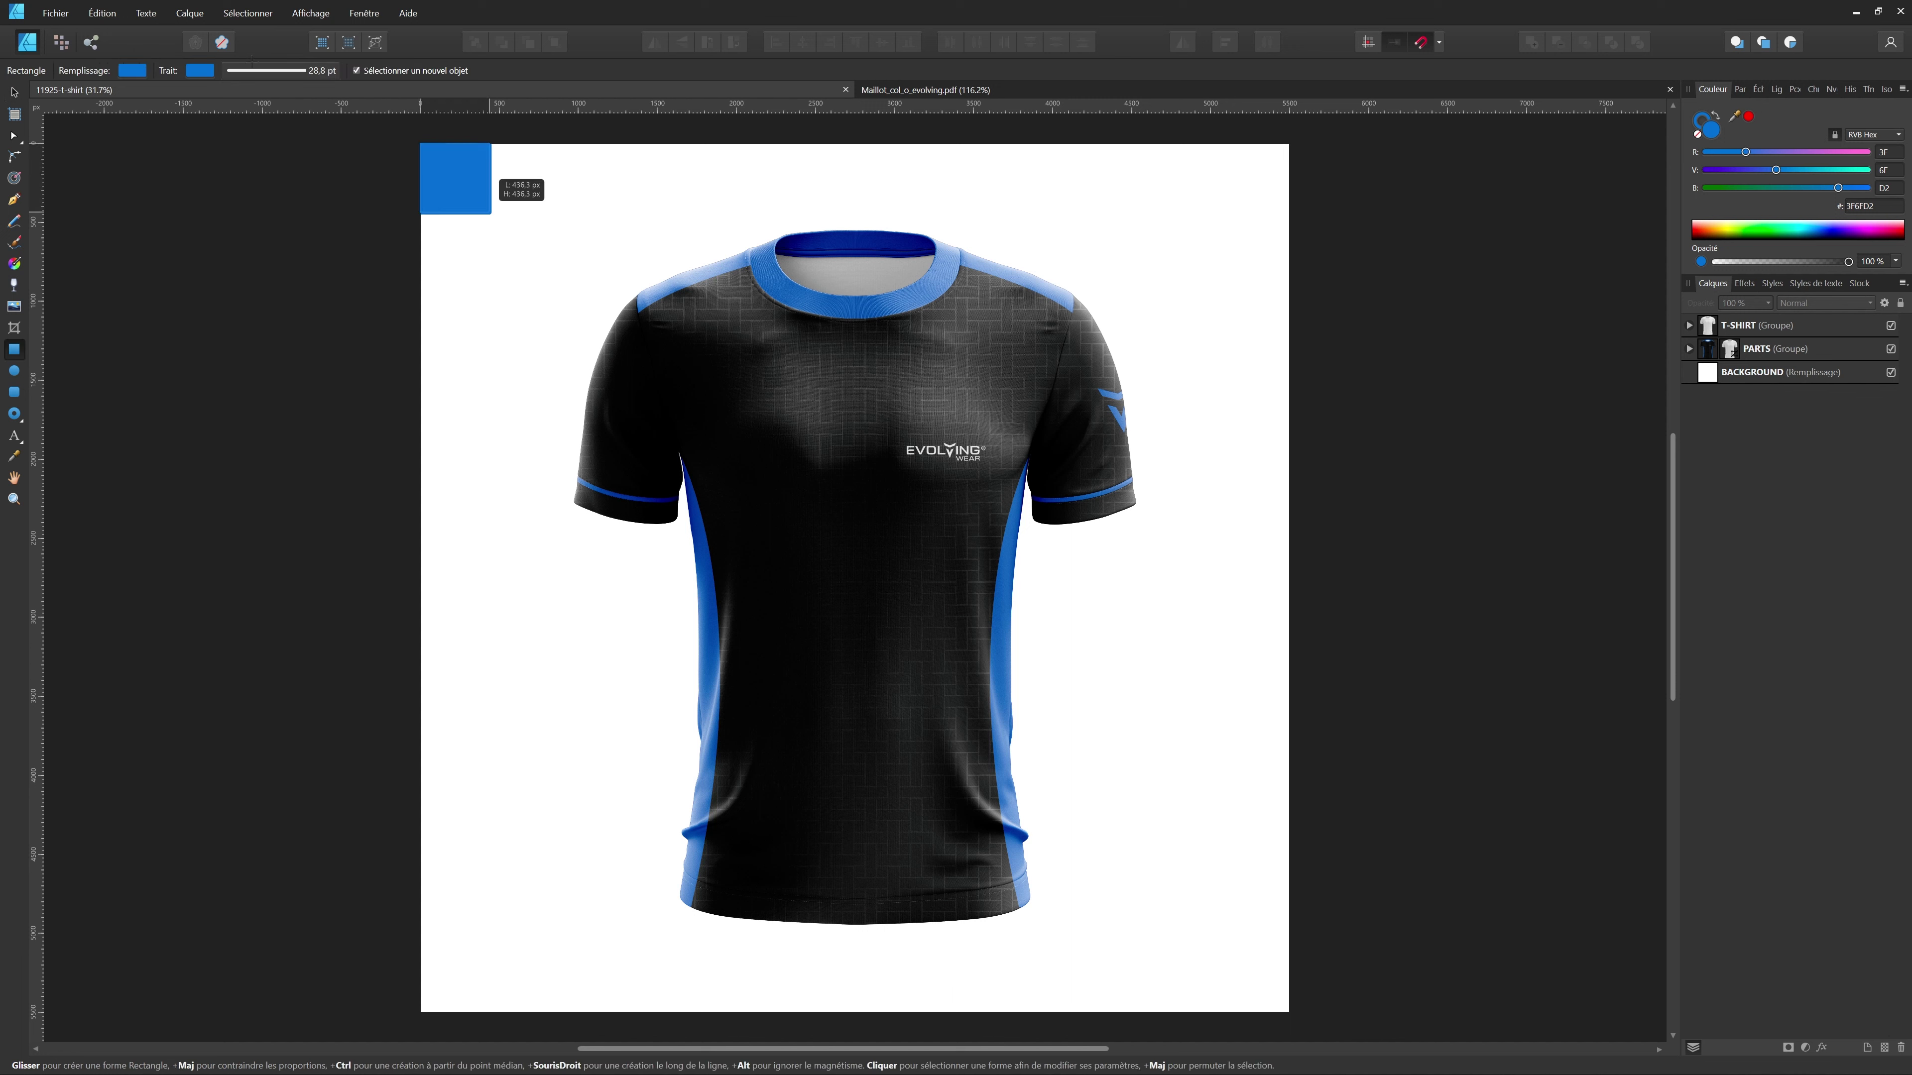
key("v")
left_click(271, 71)
left_click_drag(275, 126, 223, 126)
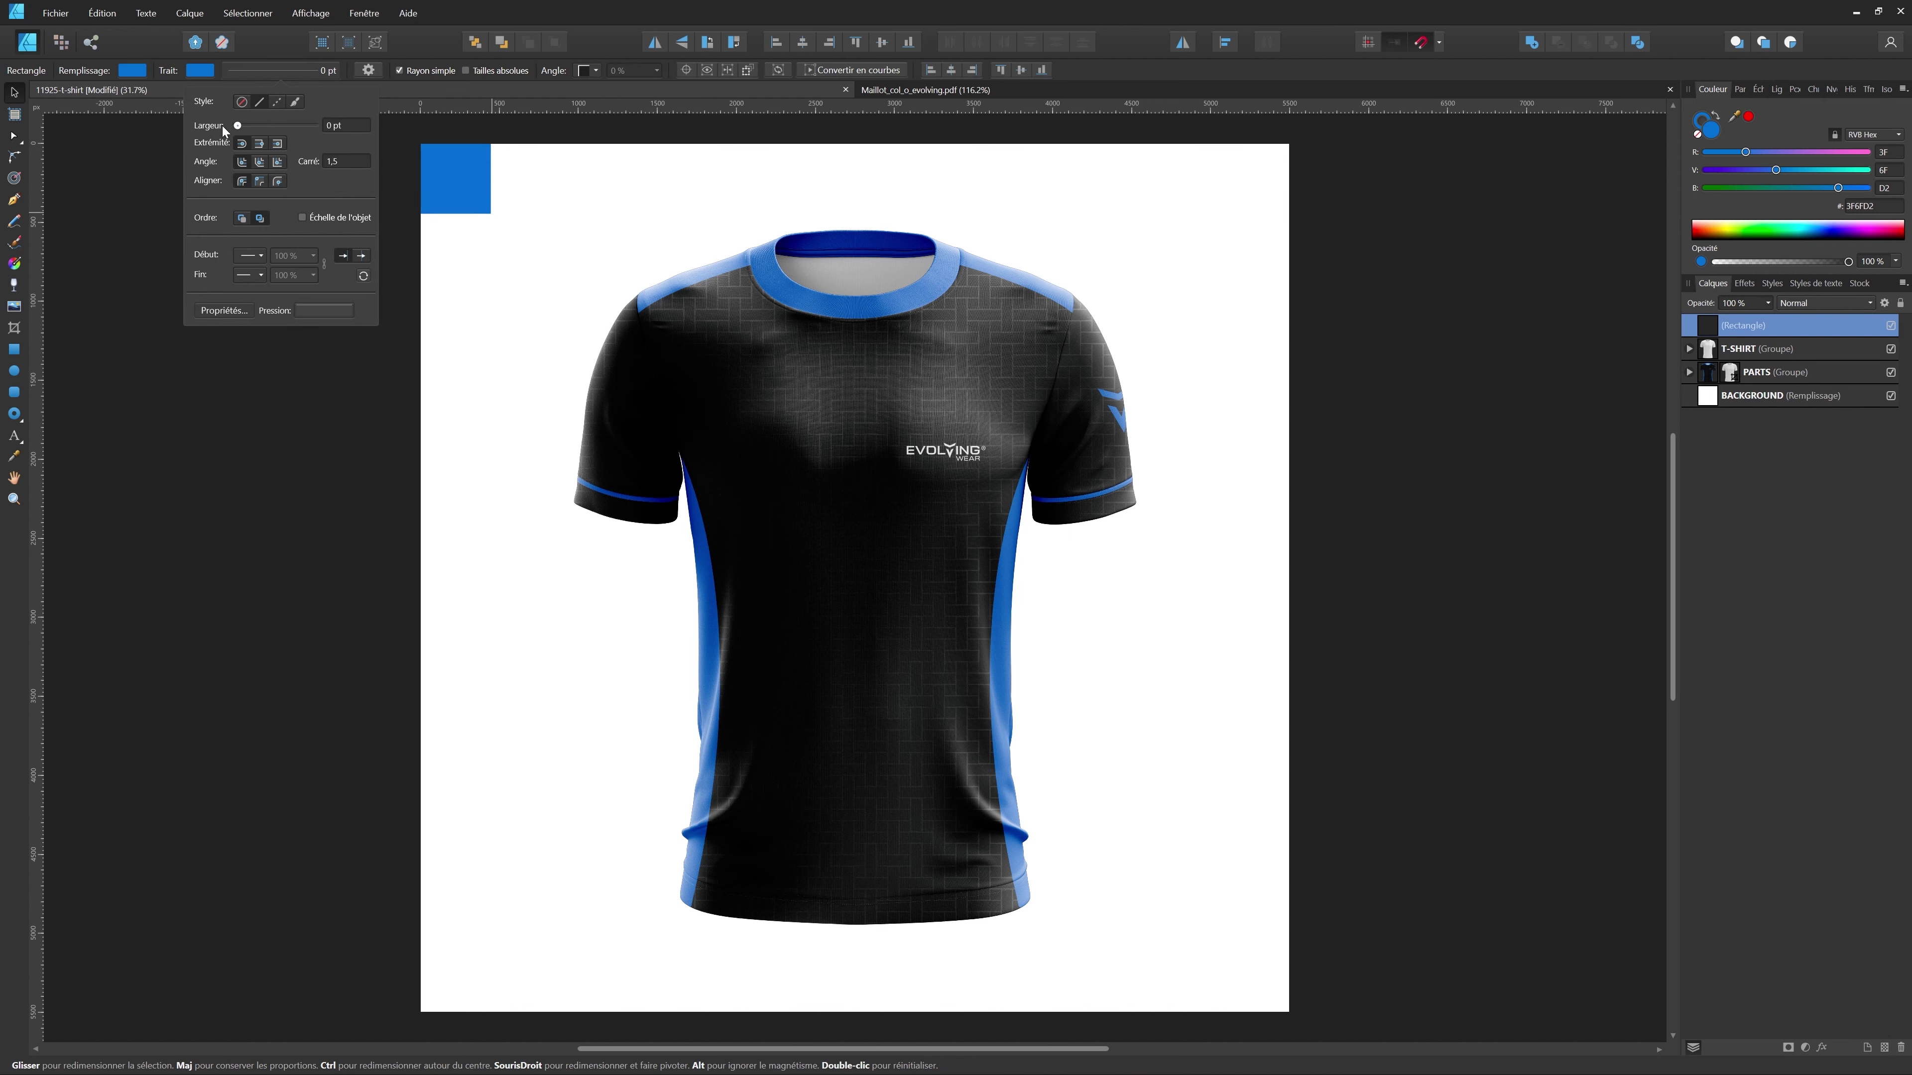
- Duplicate the blue square directly beneath itself, fill the copy with black (000000), and duplicate the black square below it
scroll(632, 197, "up", 2)
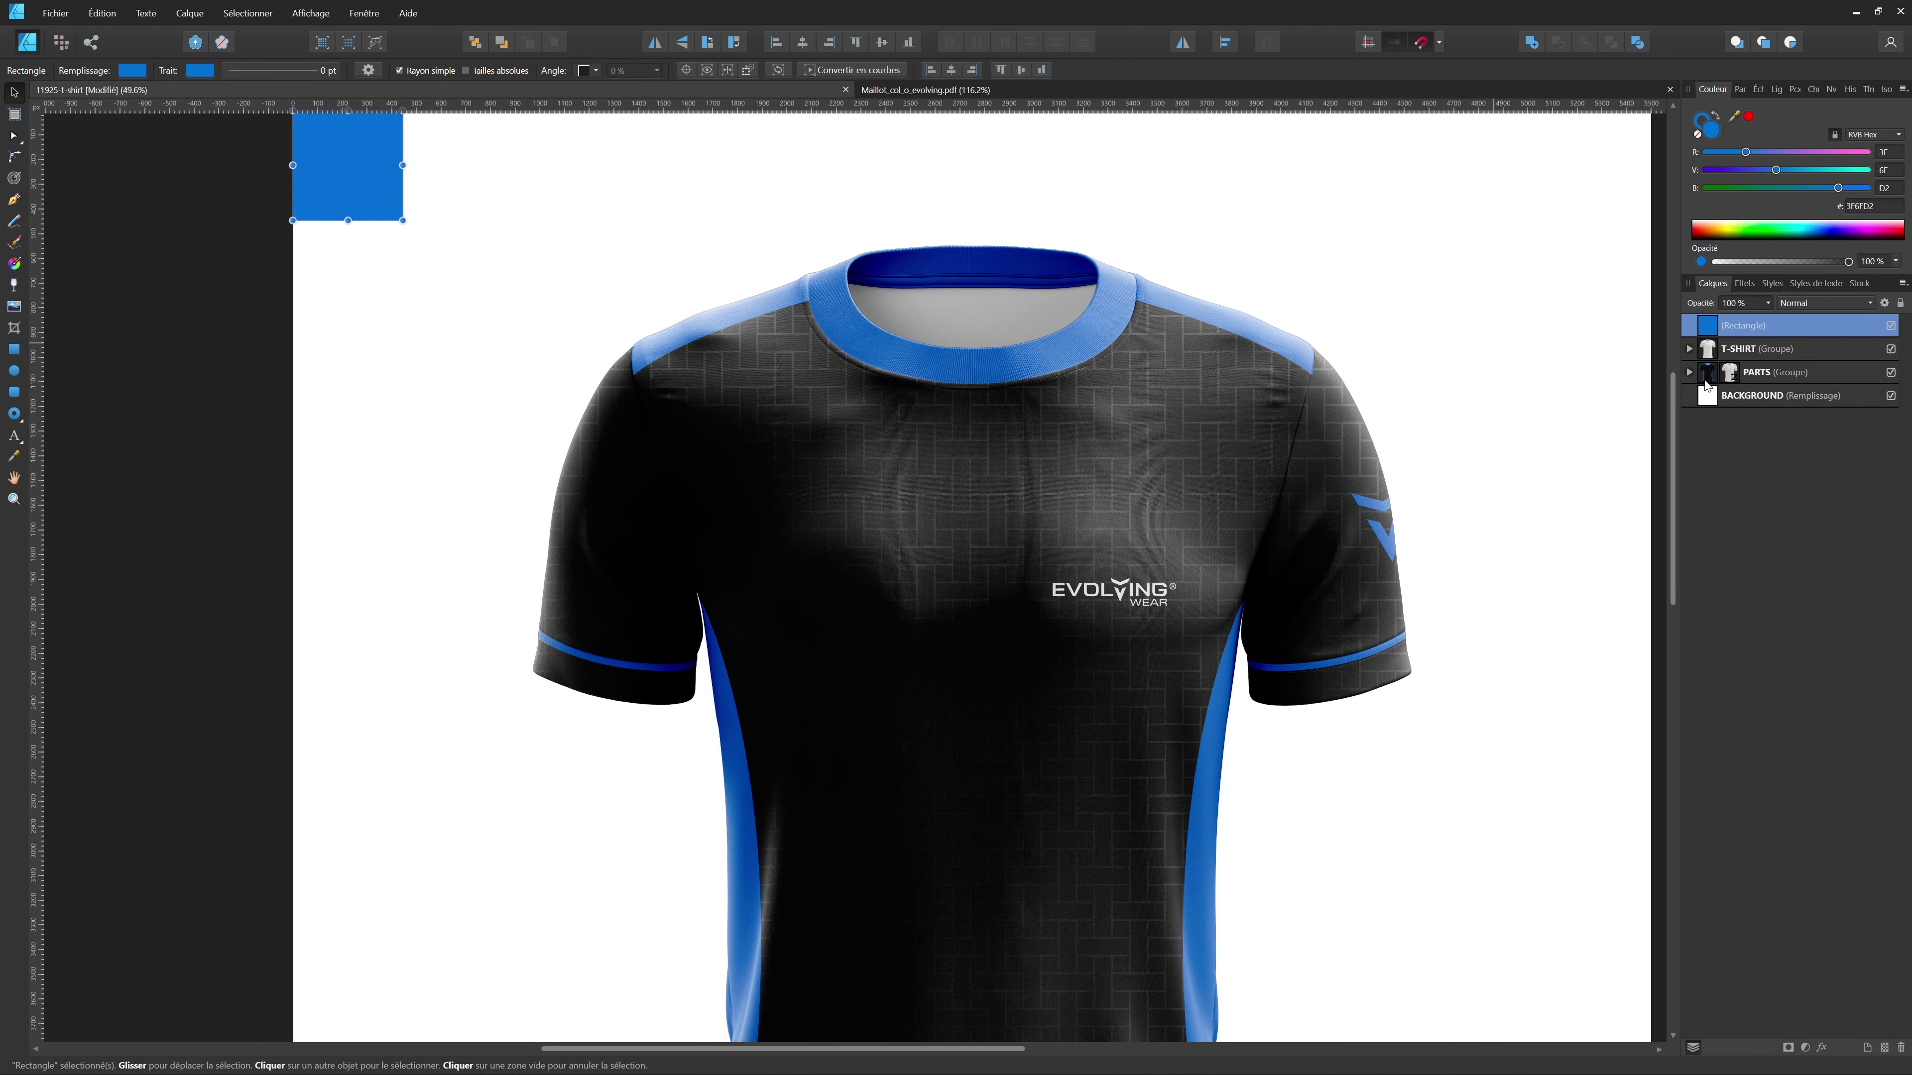
left_click(1689, 372)
mouse_move(345, 183)
left_mouse_down()
mouse_move(332, 312)
mouse_move(349, 287)
left_mouse_up()
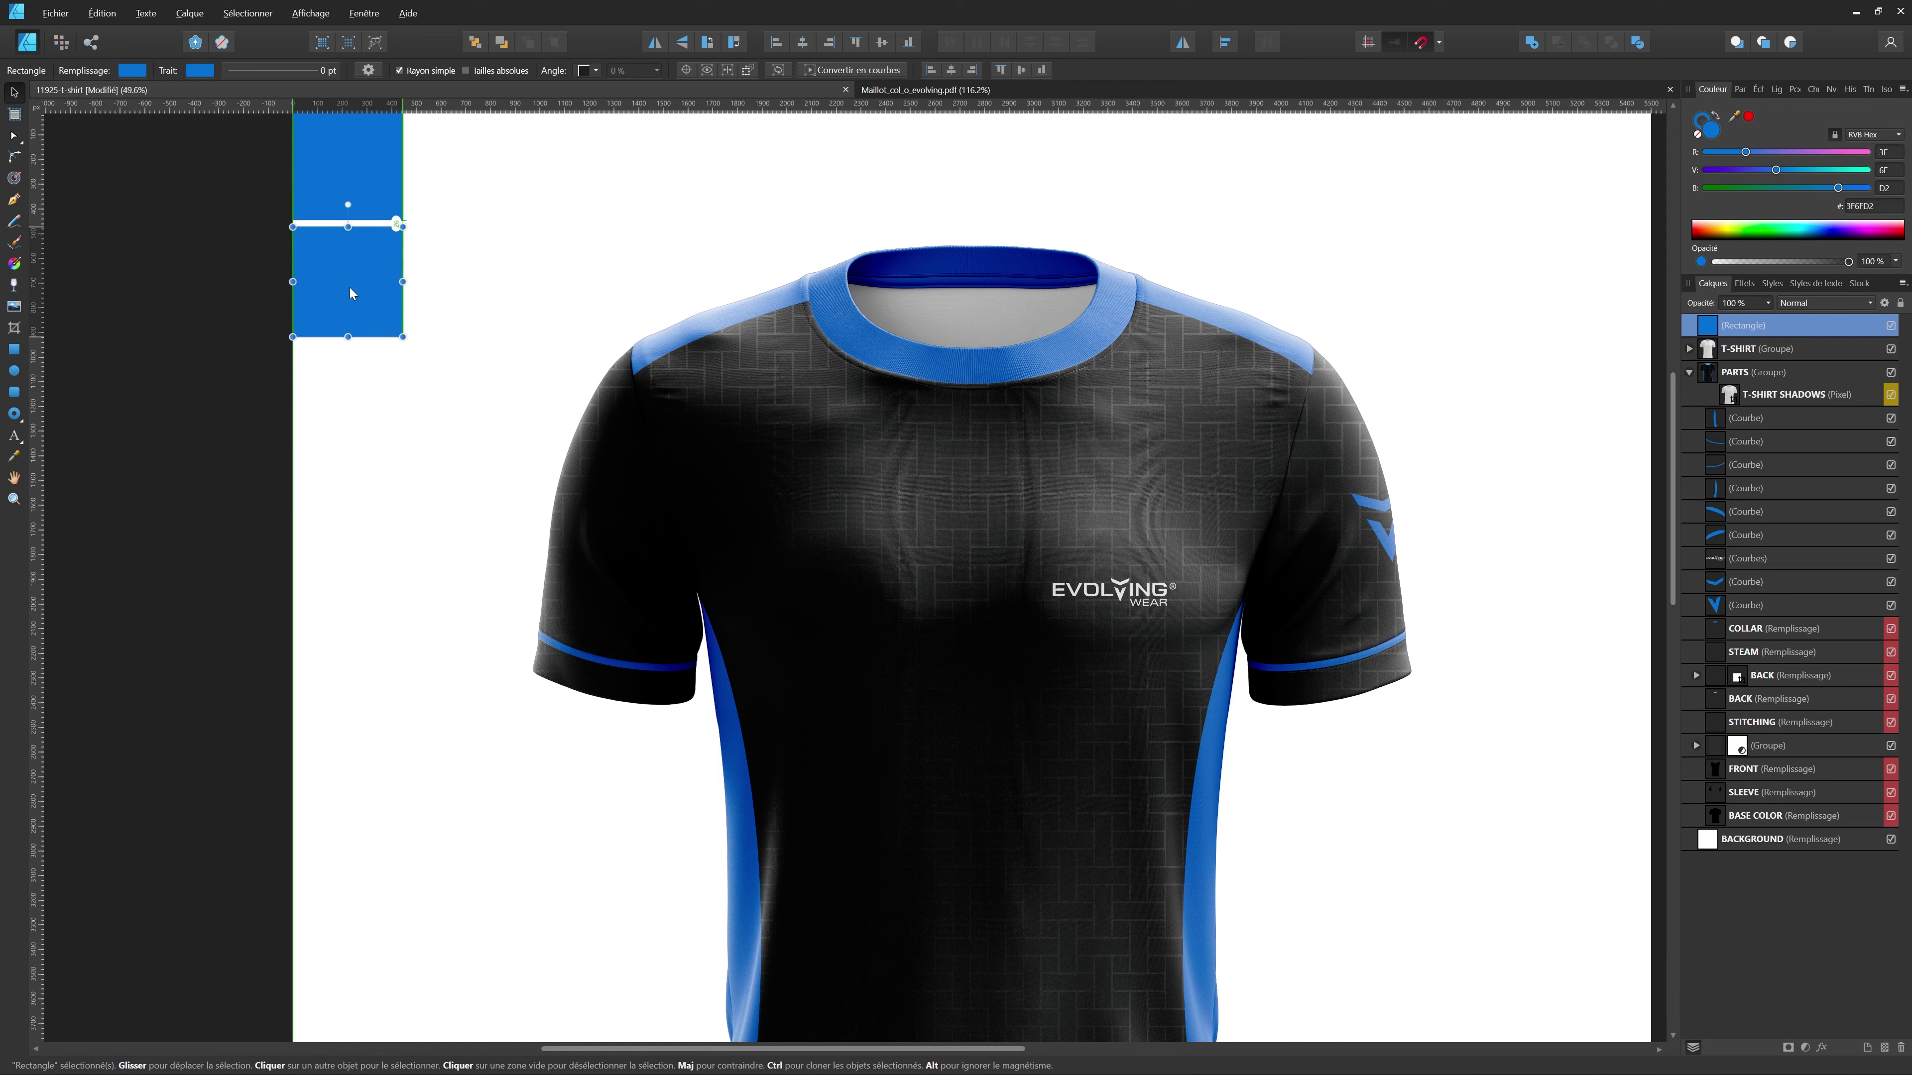
left_click(1703, 230)
left_click_drag(378, 286, 380, 391)
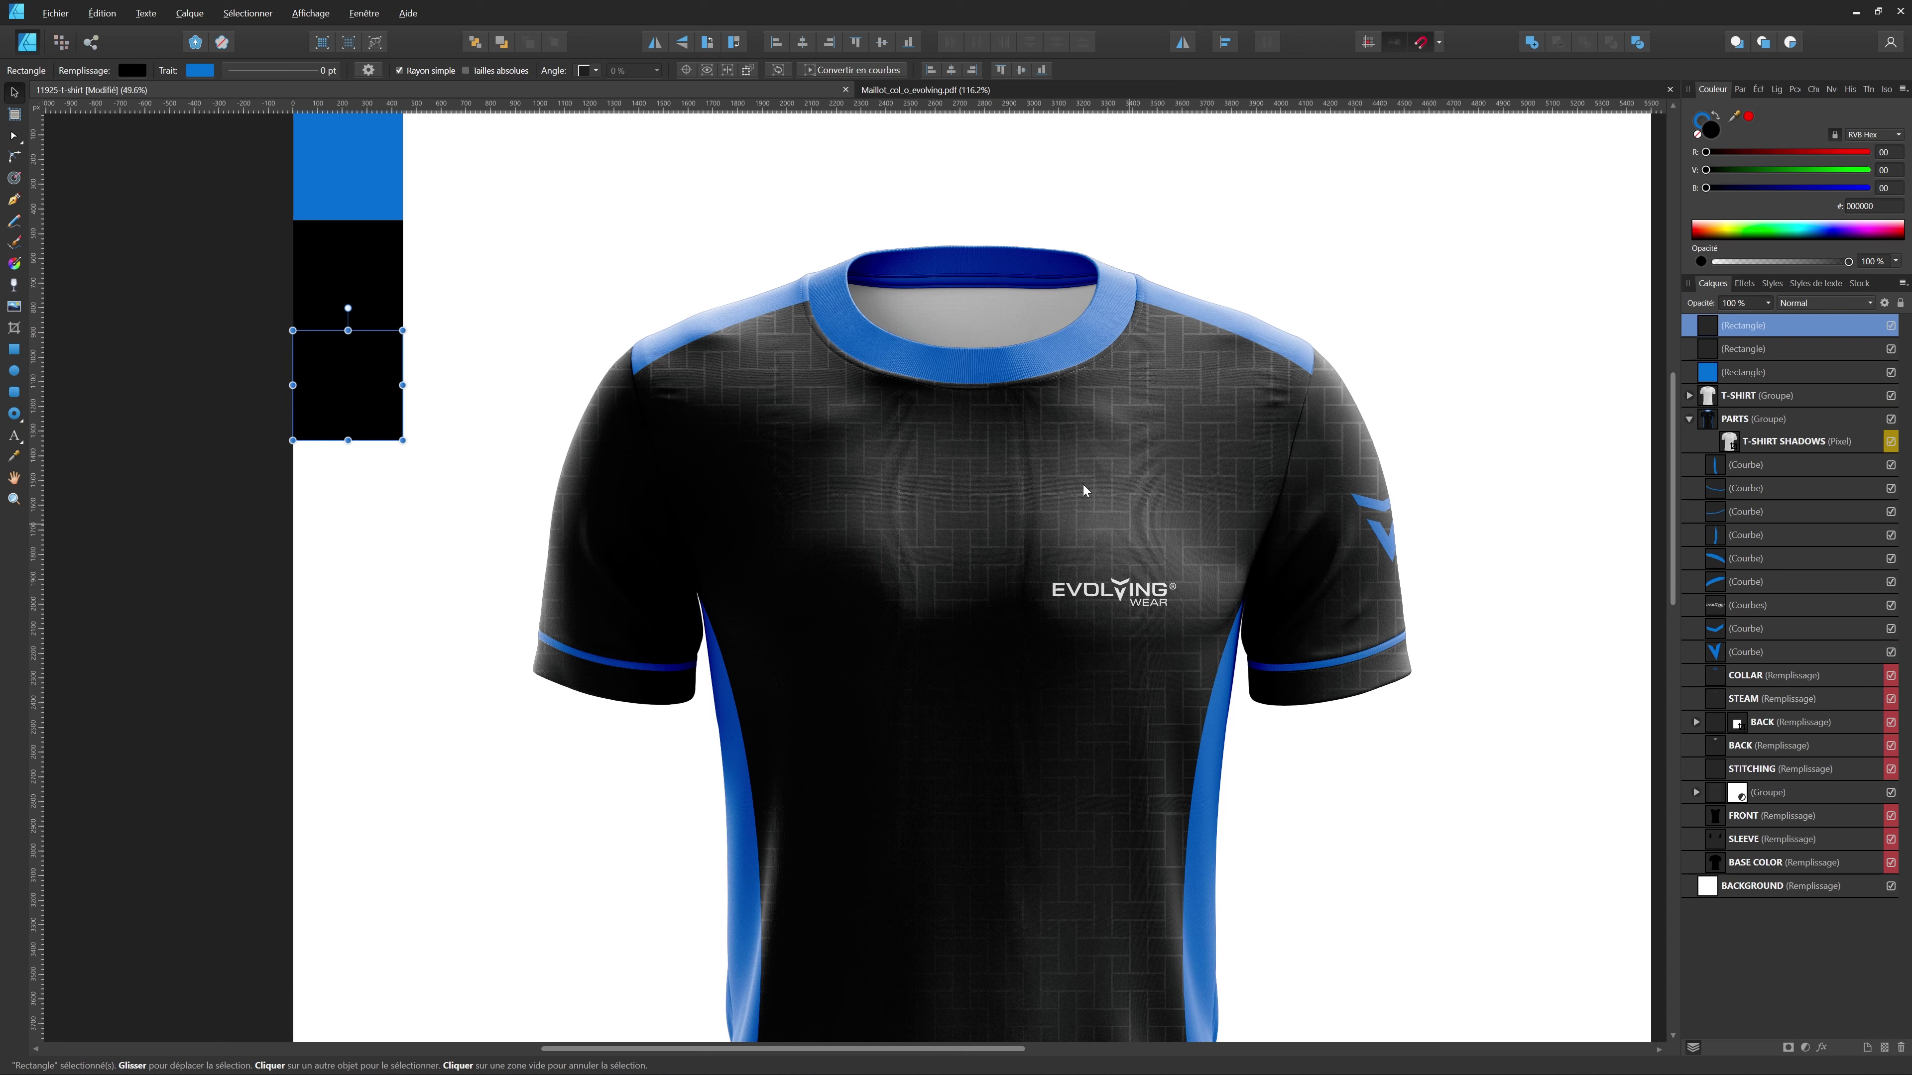
- Check the lightness setting in the Recolor adjustment of the shirt's woven pattern group
left_click(1809, 791)
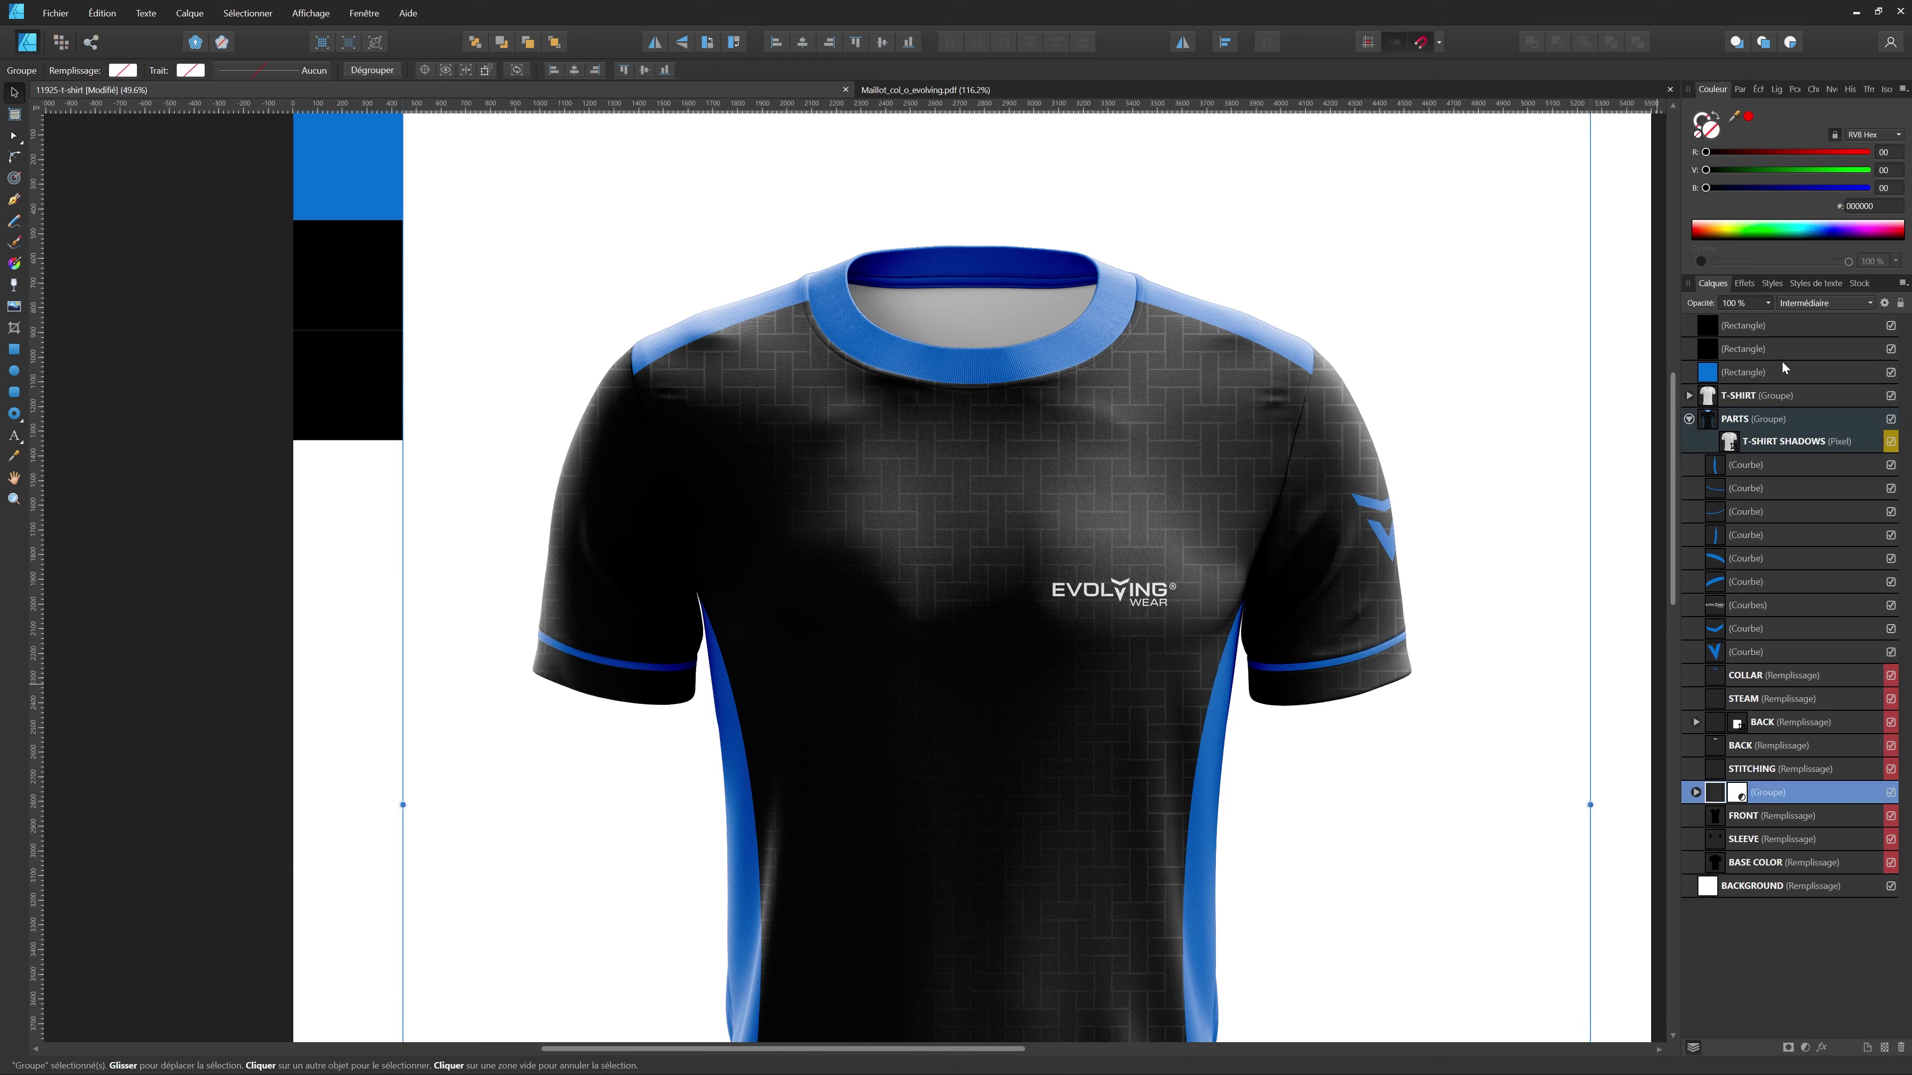
left_click(1695, 793)
left_click(1738, 817)
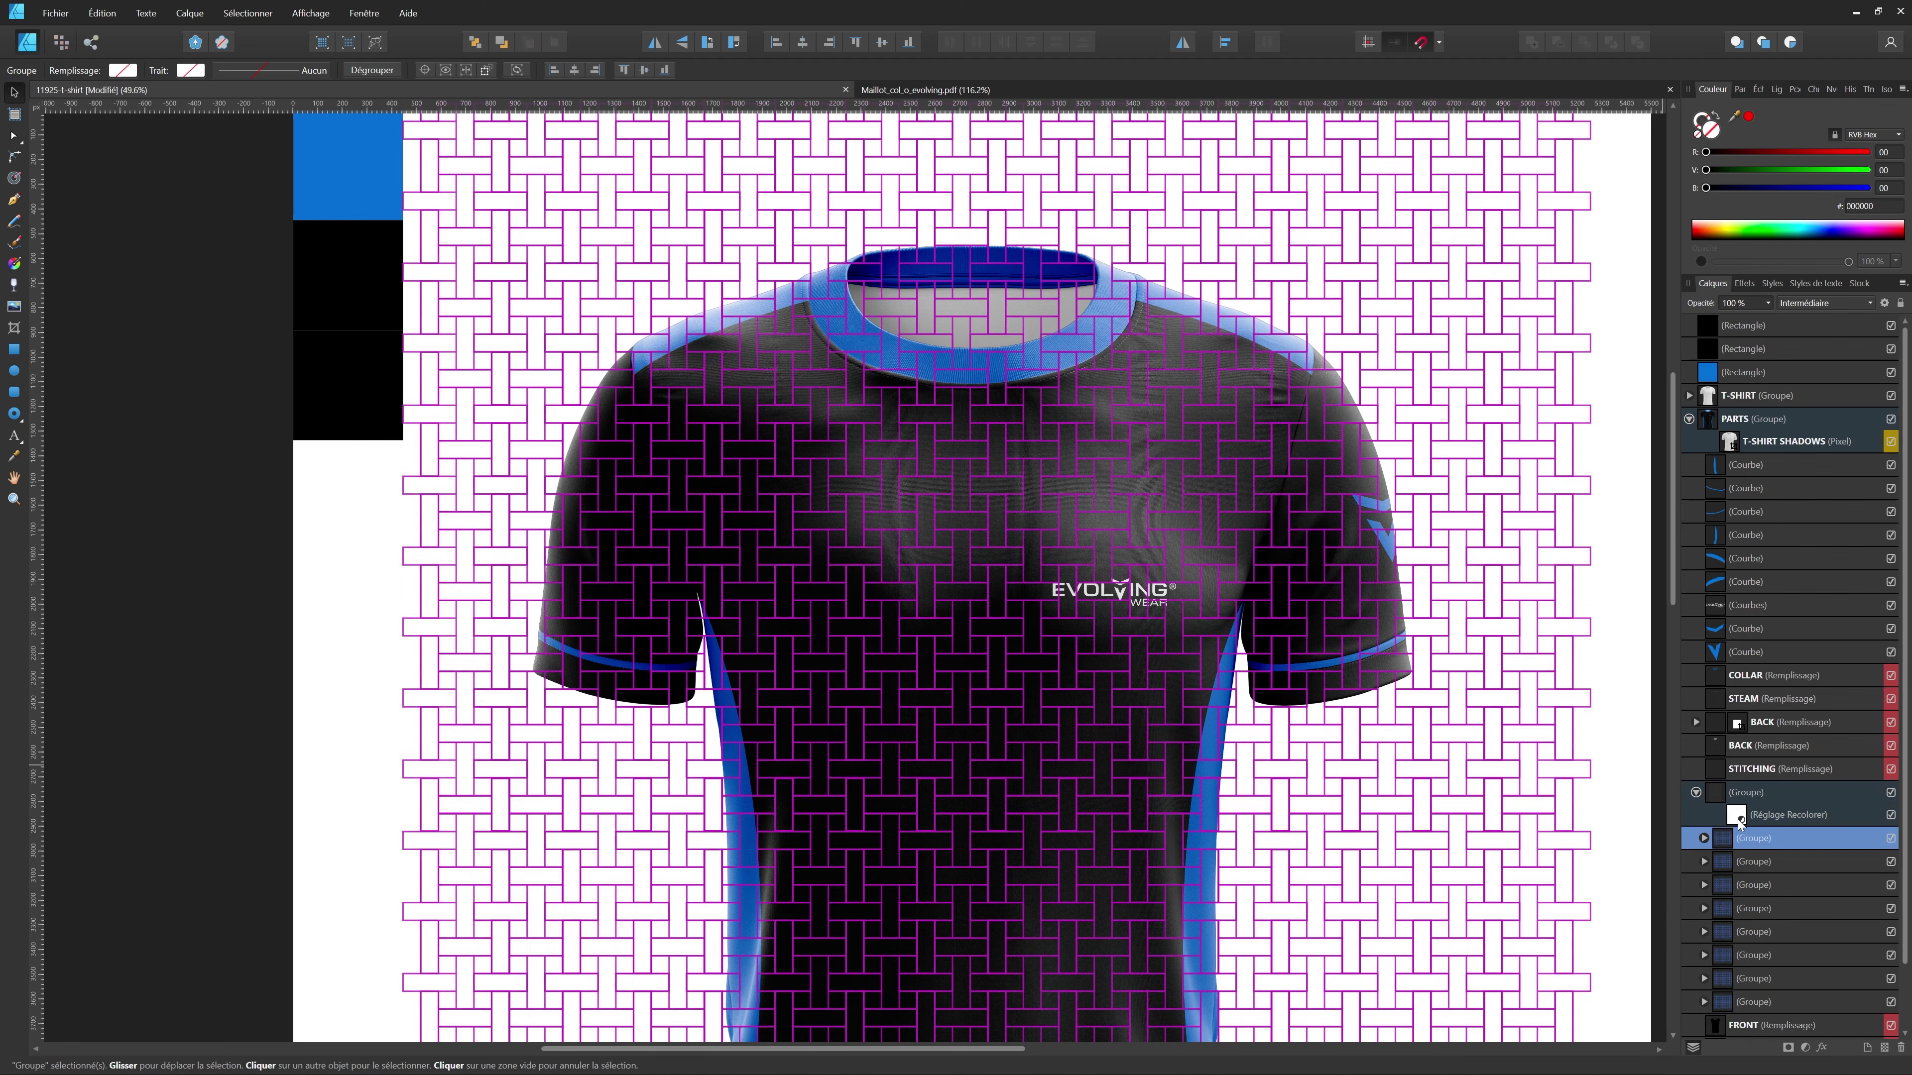
left_click(1743, 819)
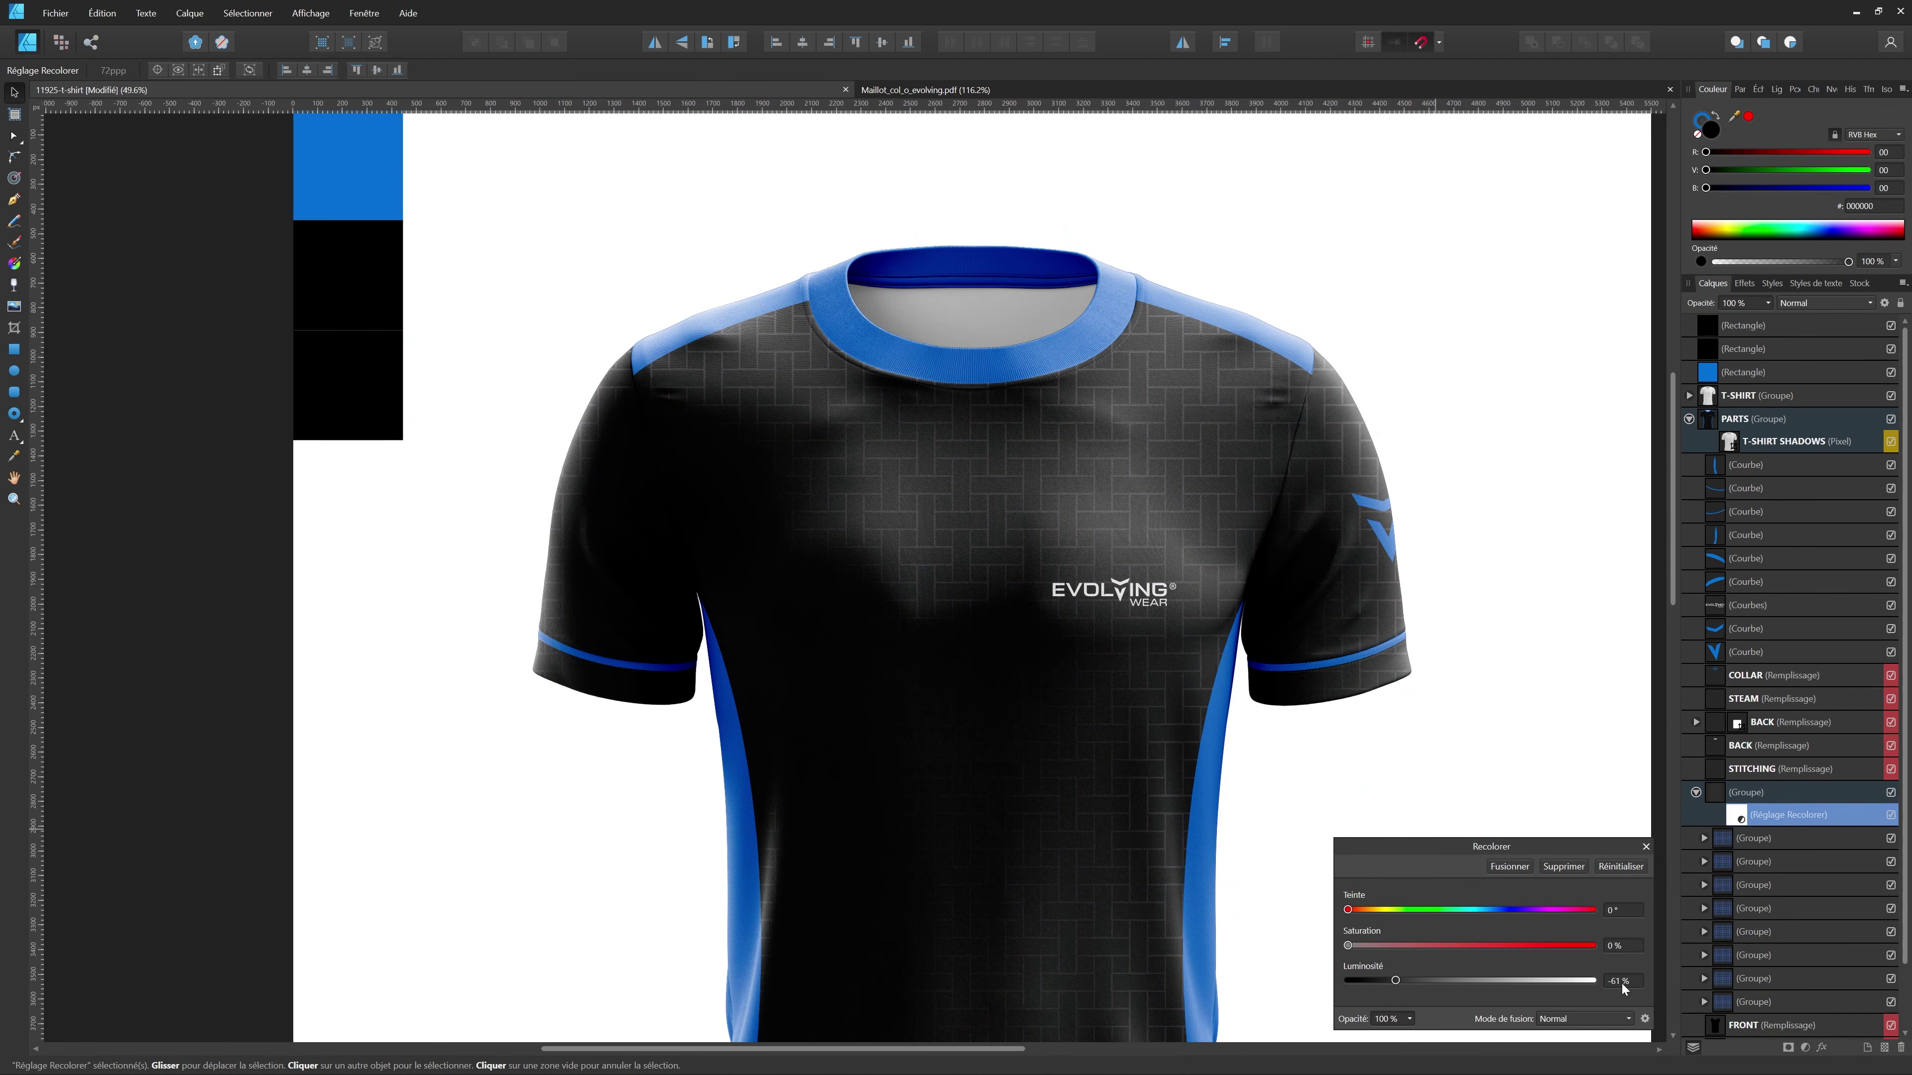
left_click(1646, 846)
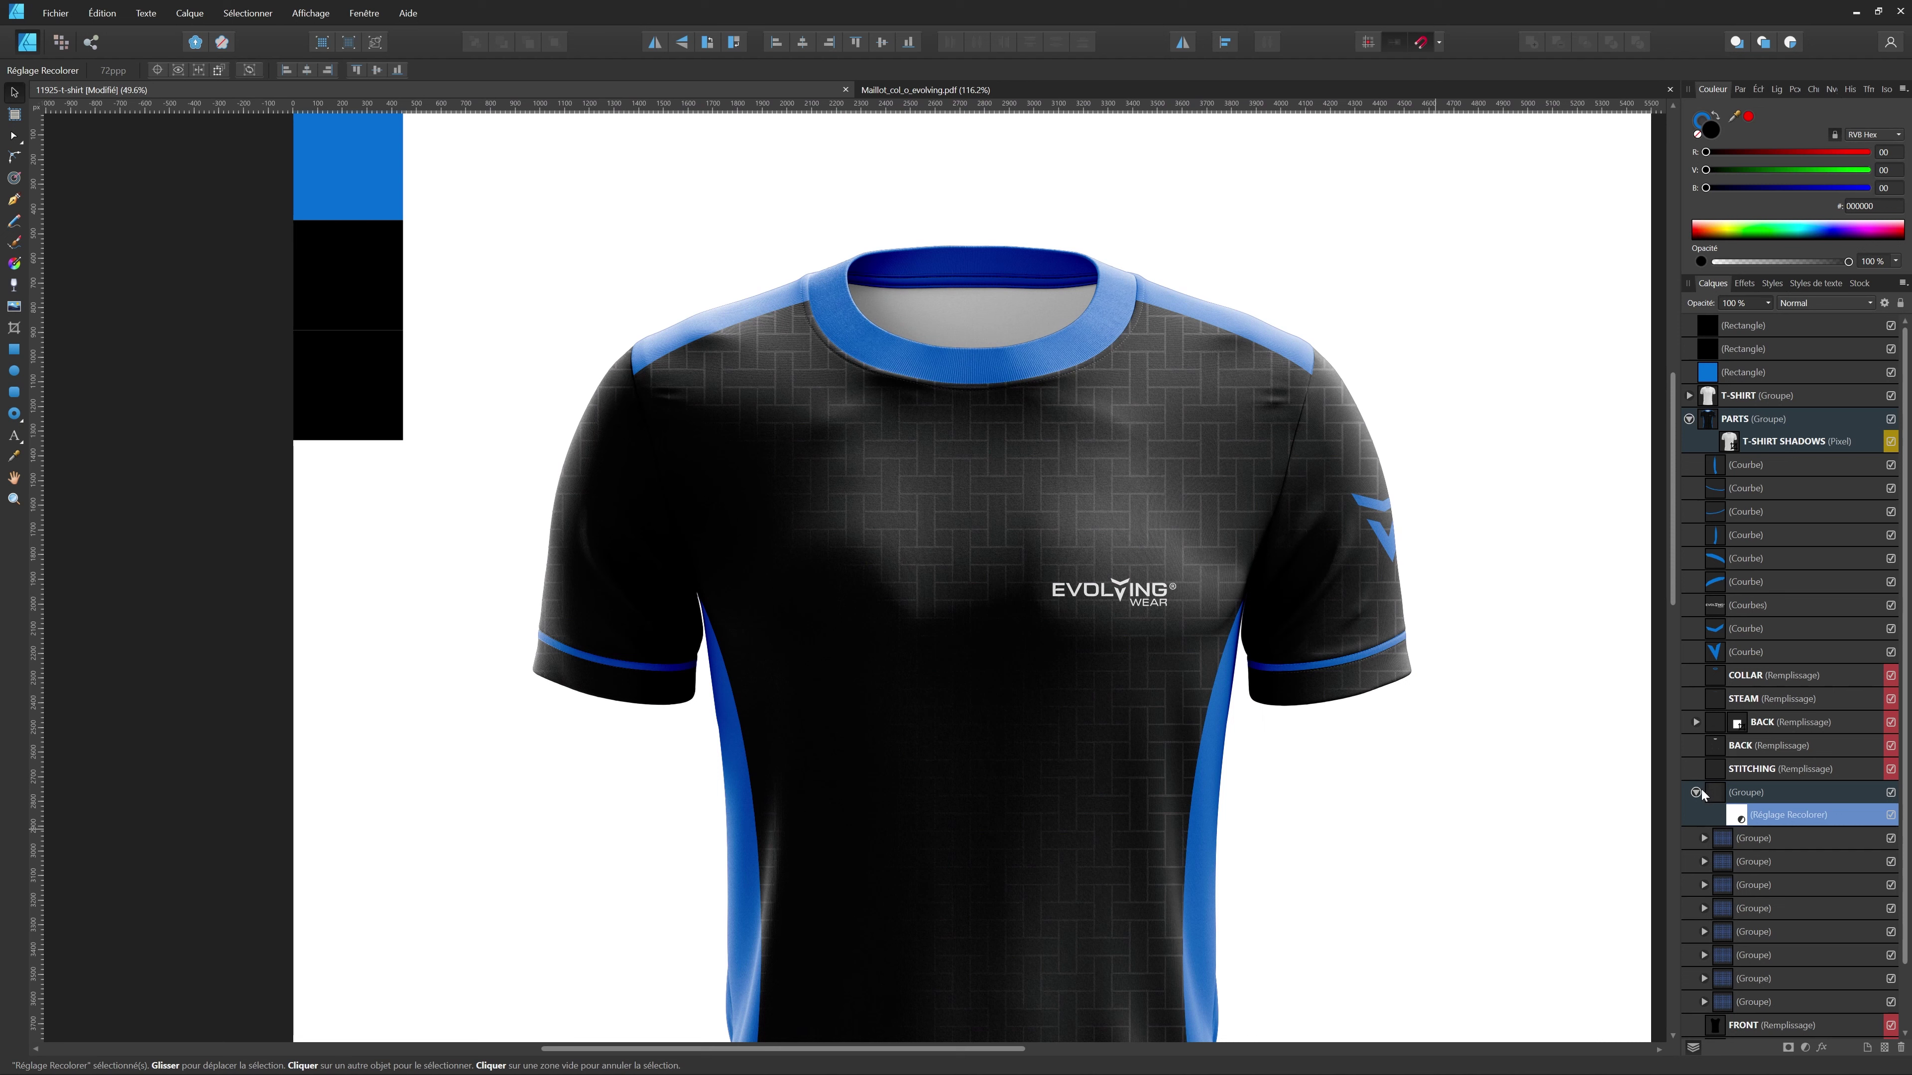
- Change the third square's fill to grey using a 61% tint
left_click(385, 427)
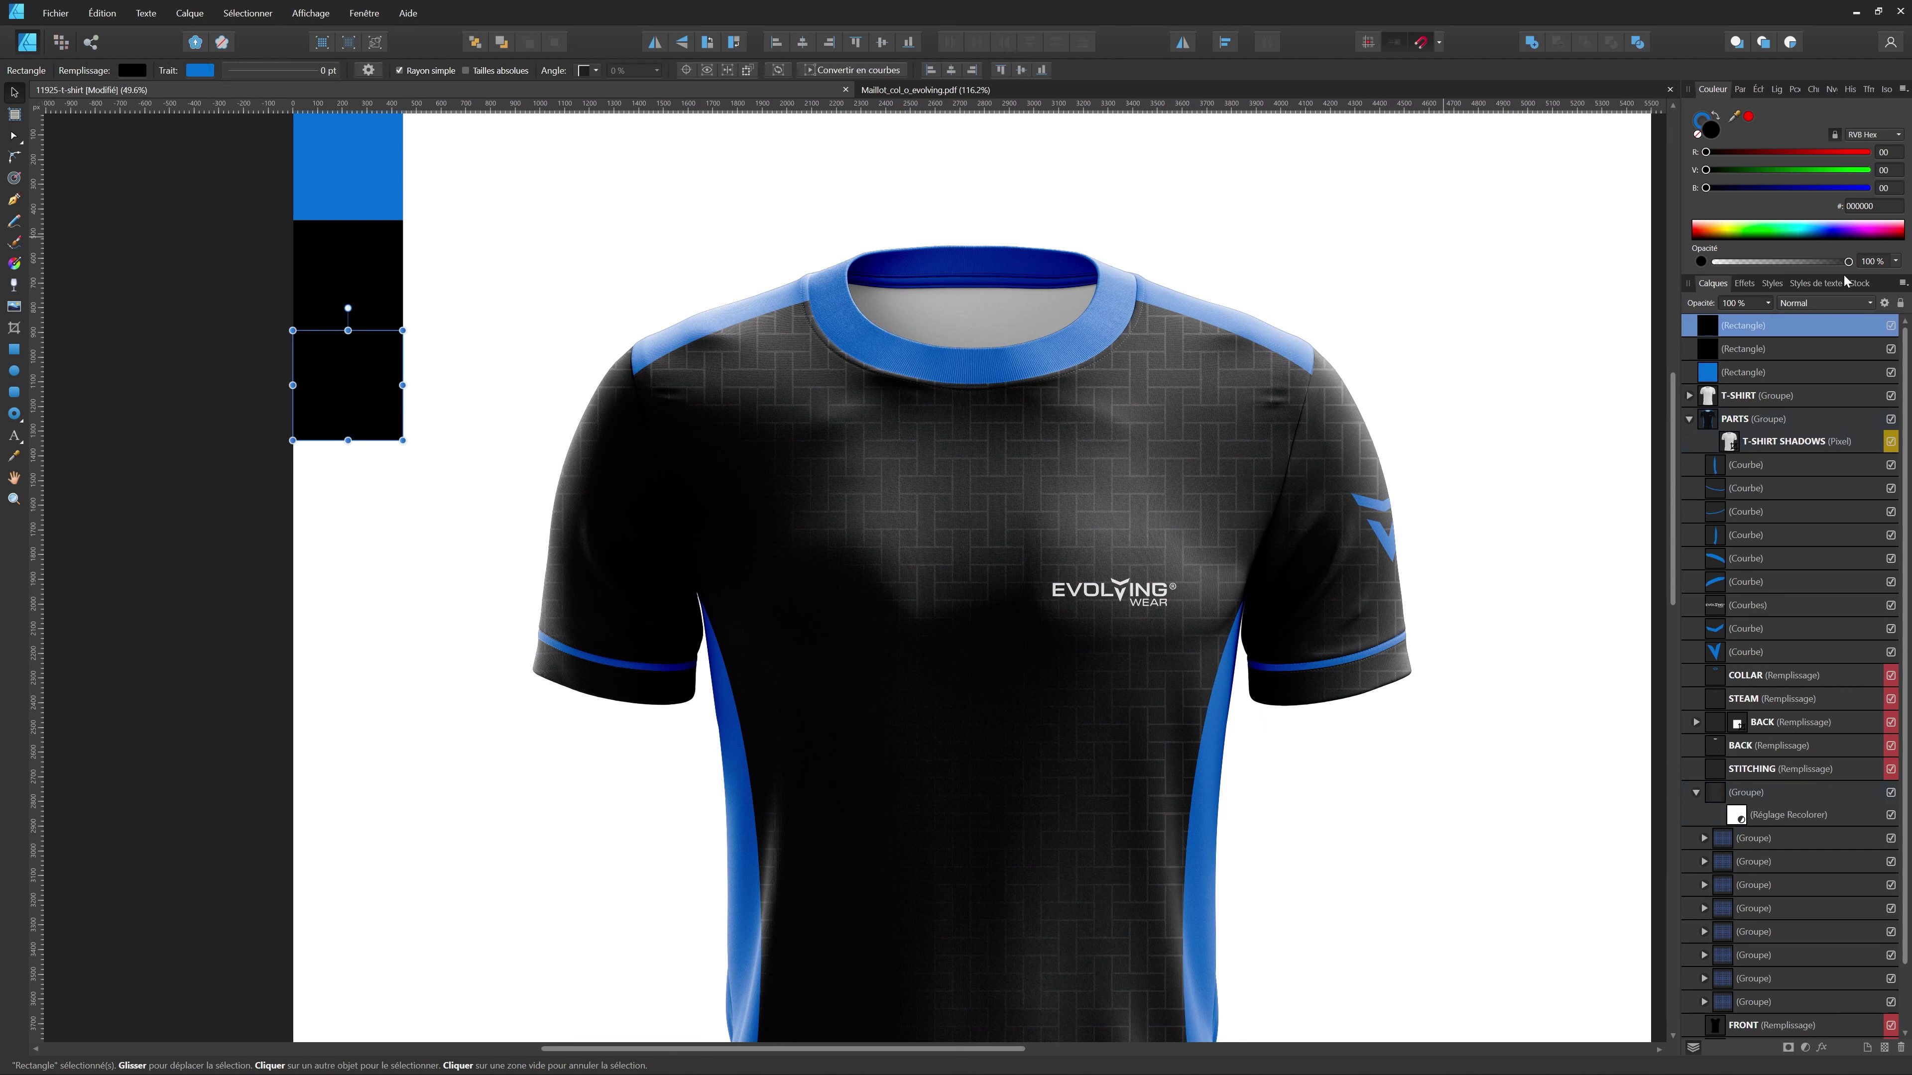
left_click(1904, 88)
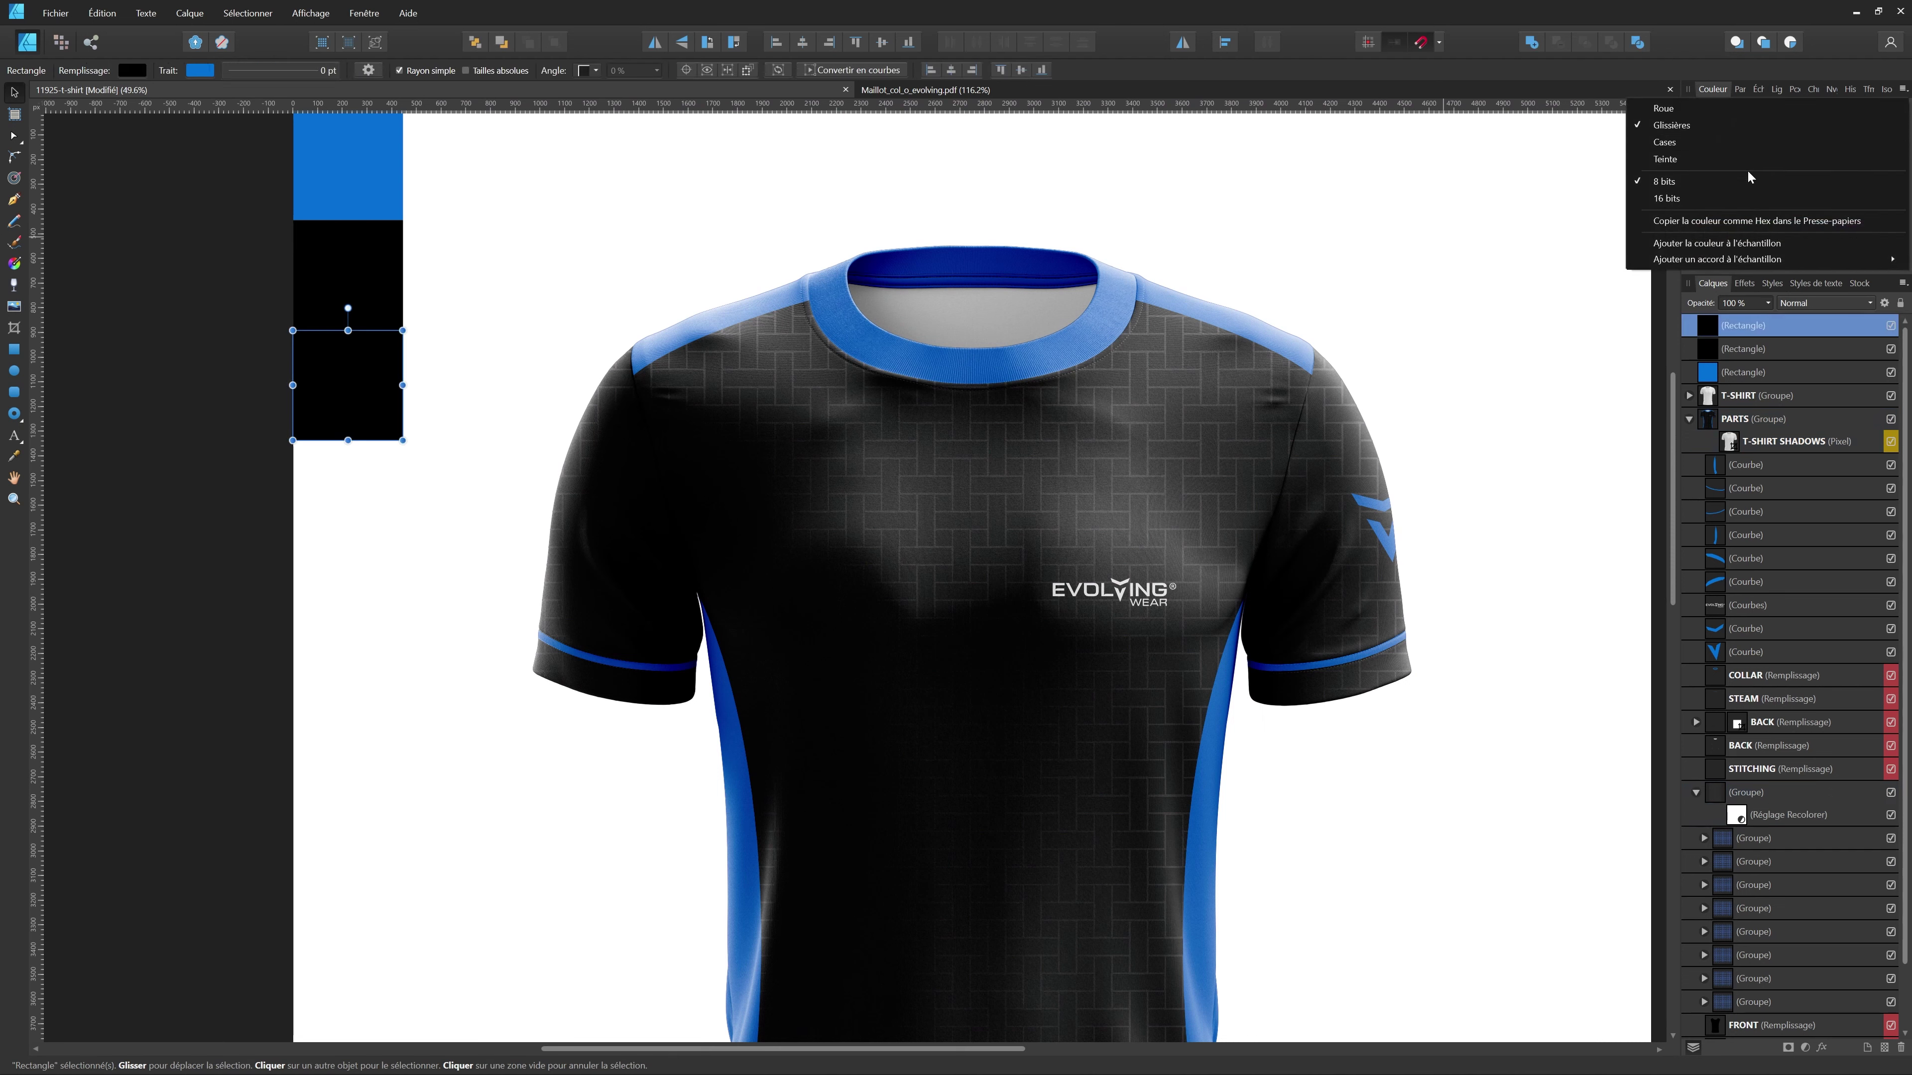
left_click(1727, 159)
left_click_drag(1789, 156, 1811, 153)
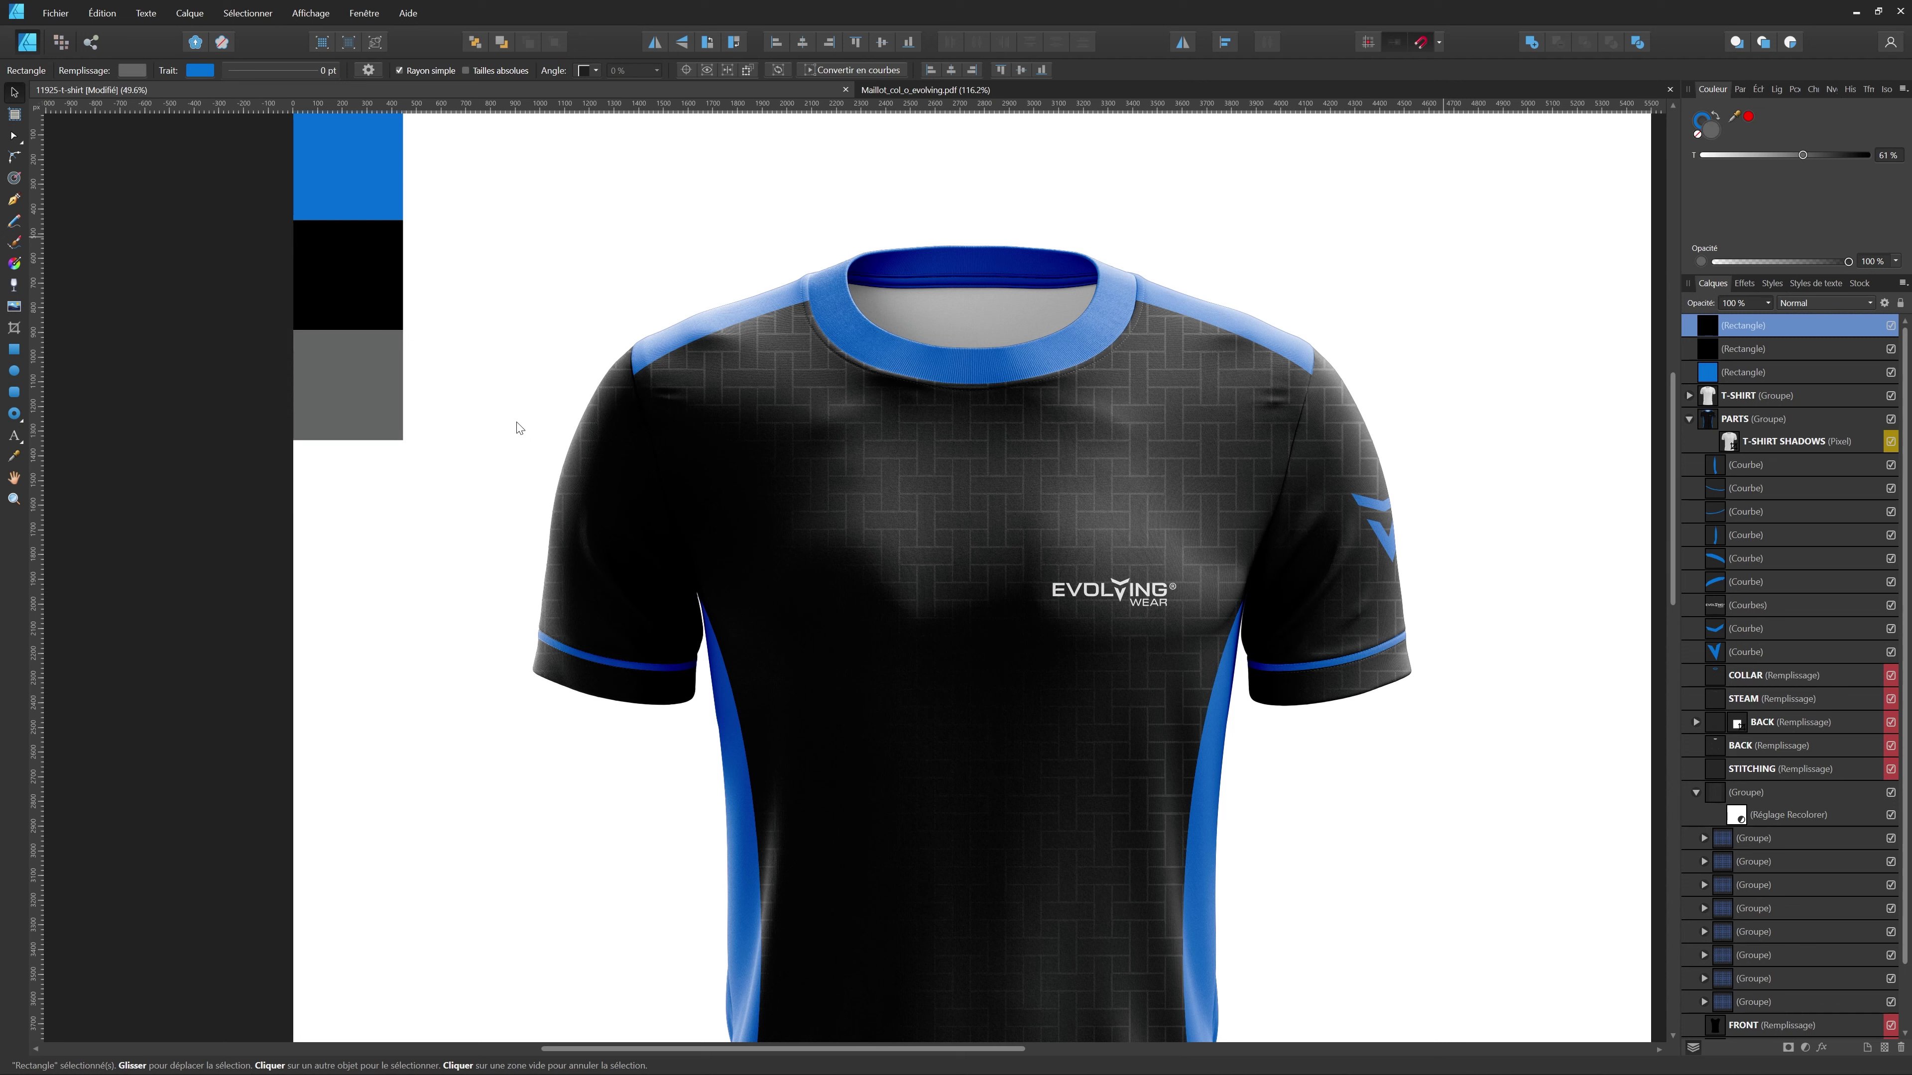
scroll(519, 417, "down", 3)
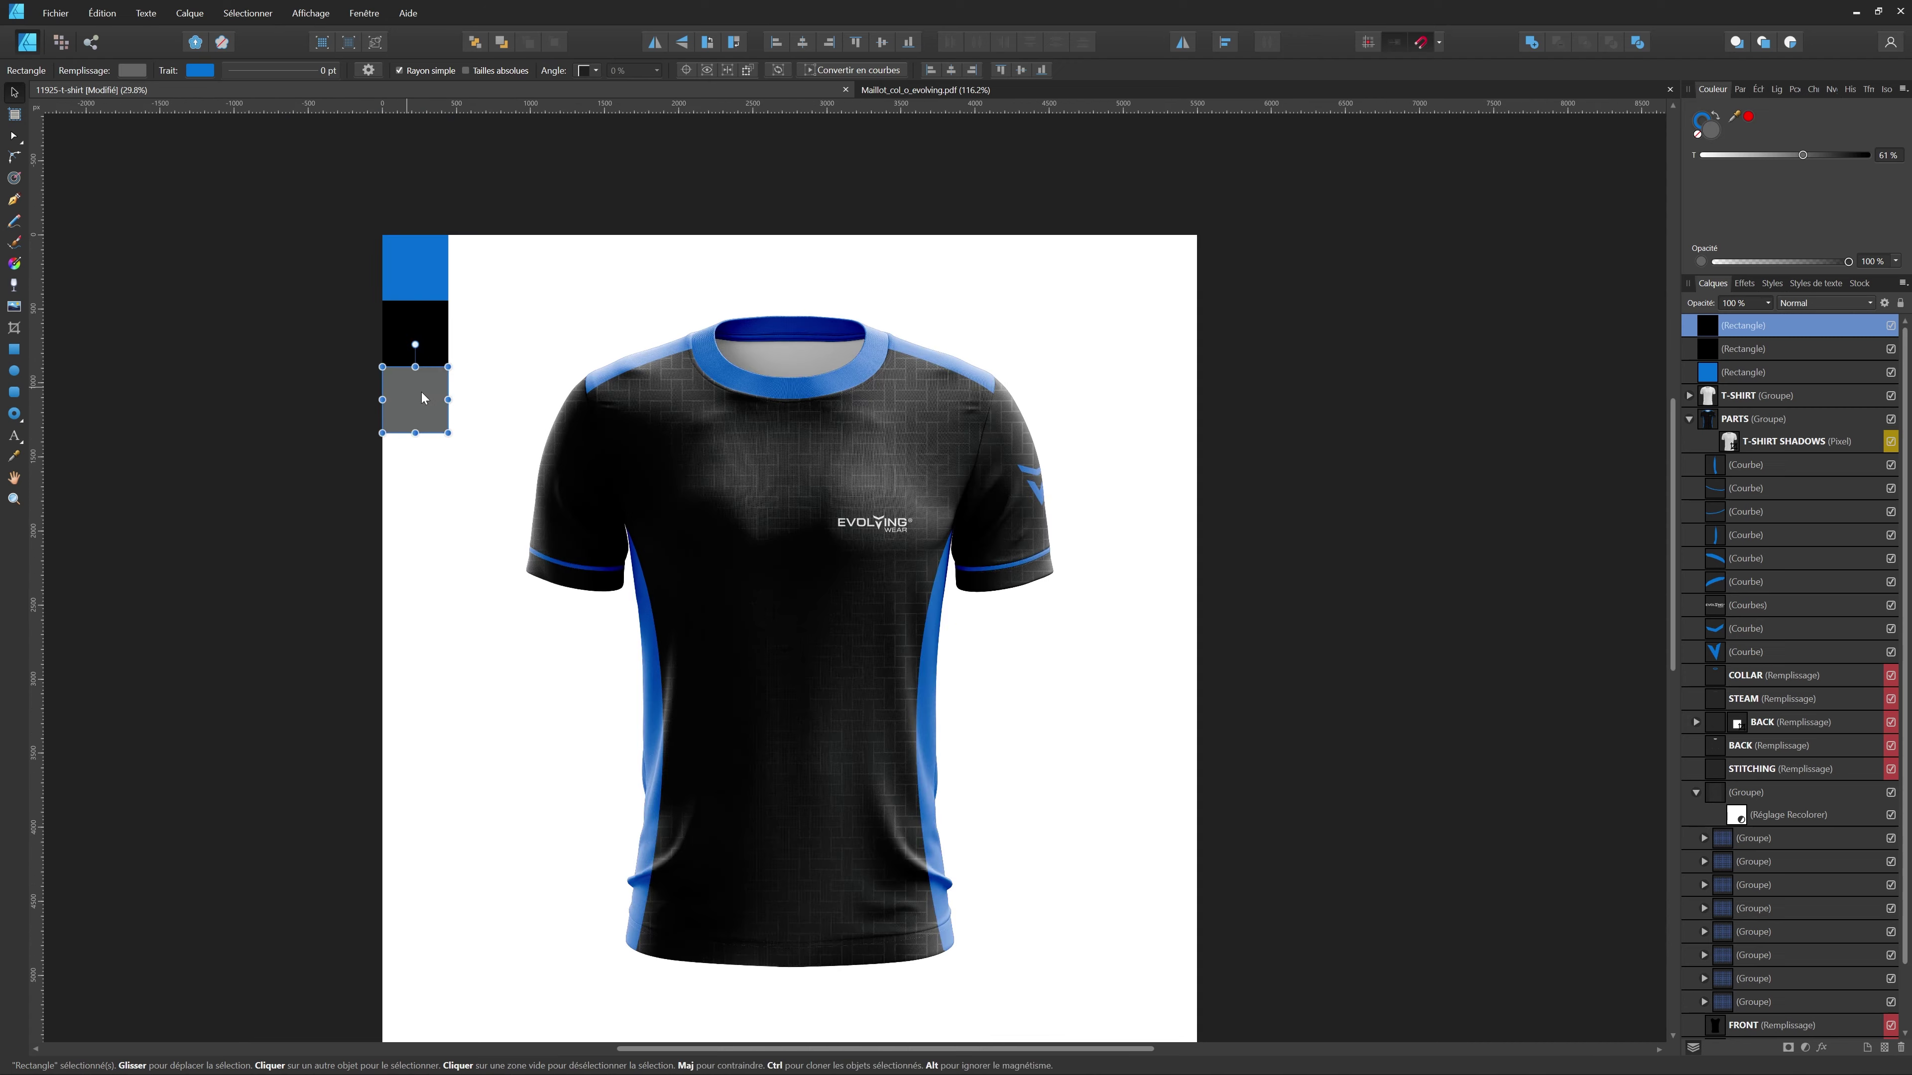
left_click_drag(430, 398, 424, 463)
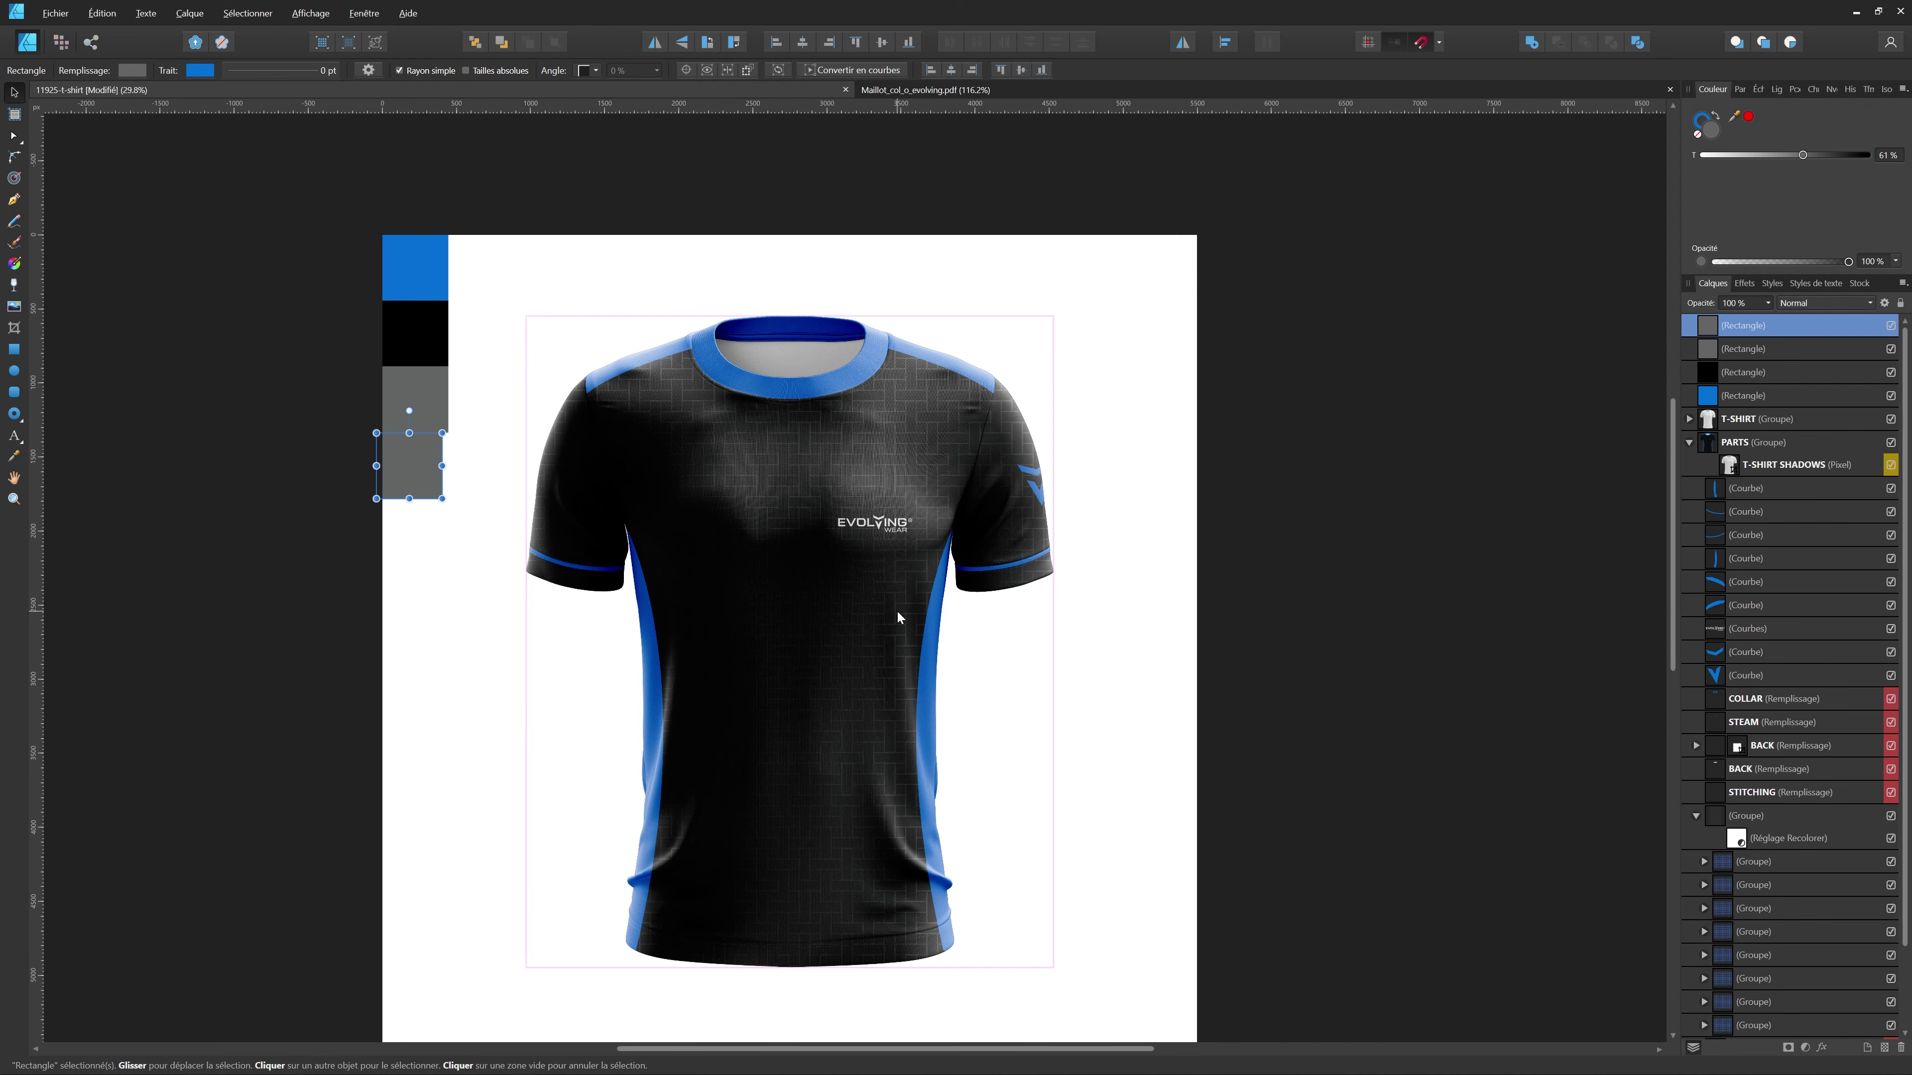
key("ctrl+z")
- Copy the blue, black and grey squares into the Maillot_col_o_evolving.pdf document
scroll(399, 326, "up", 2)
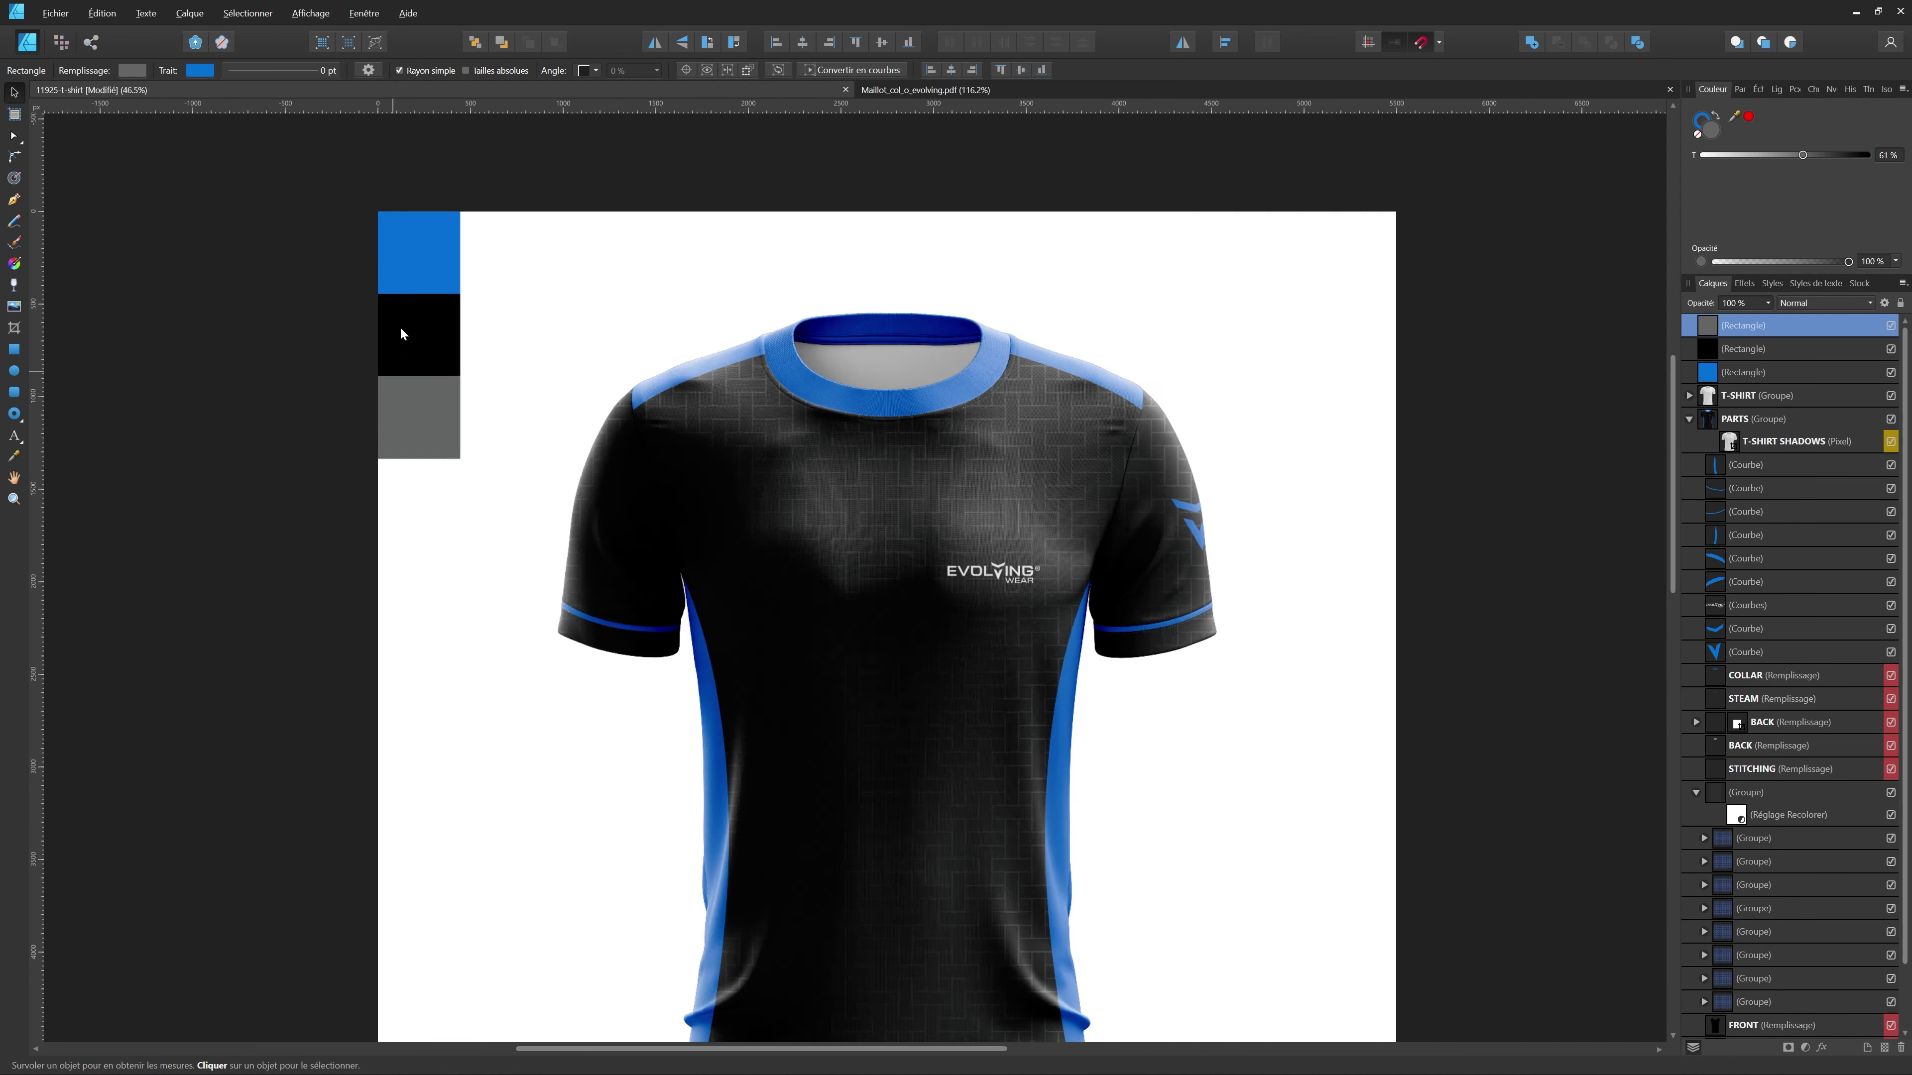
left_click(420, 327, "shift")
left_click(429, 252, "shift")
left_click(920, 91)
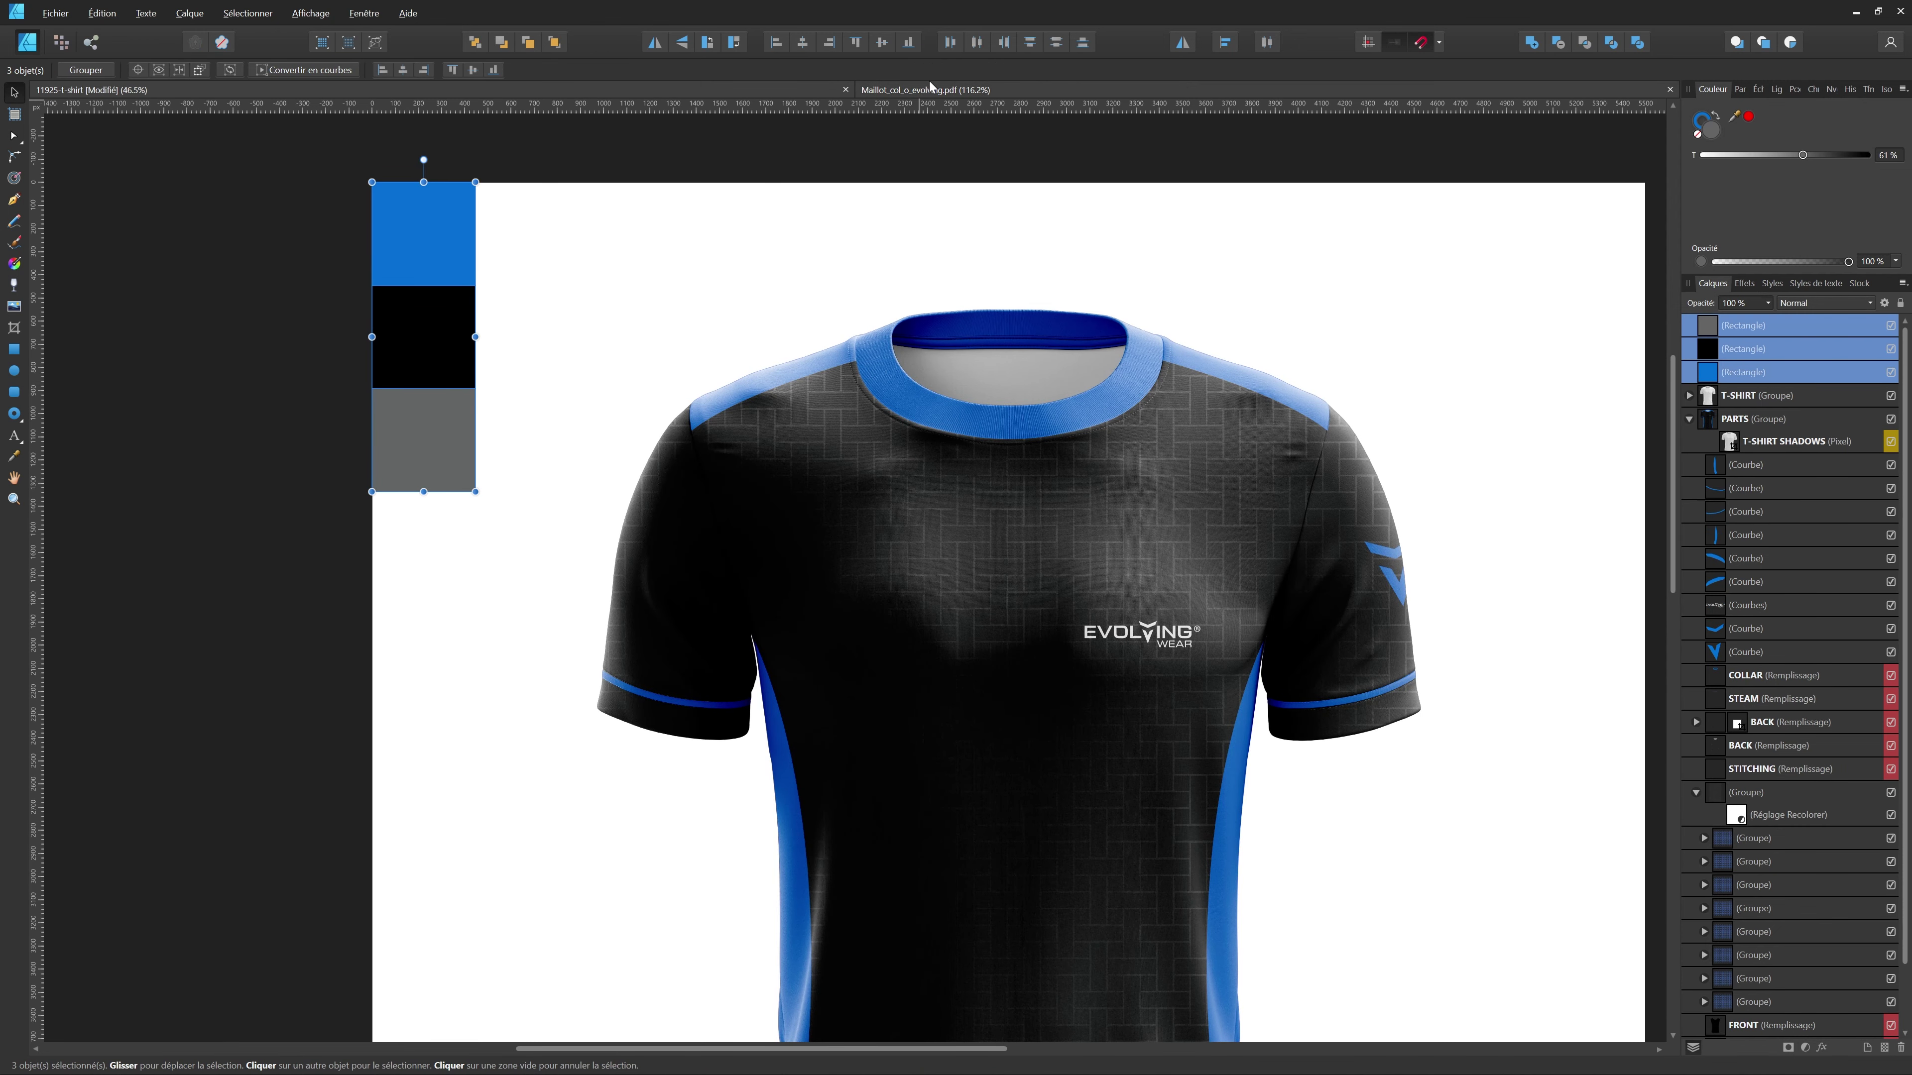
key("ctrl+v")
- Scale the three pasted colour squares down to the page height and align them with the page's left edge
scroll(548, 694, "down", 4)
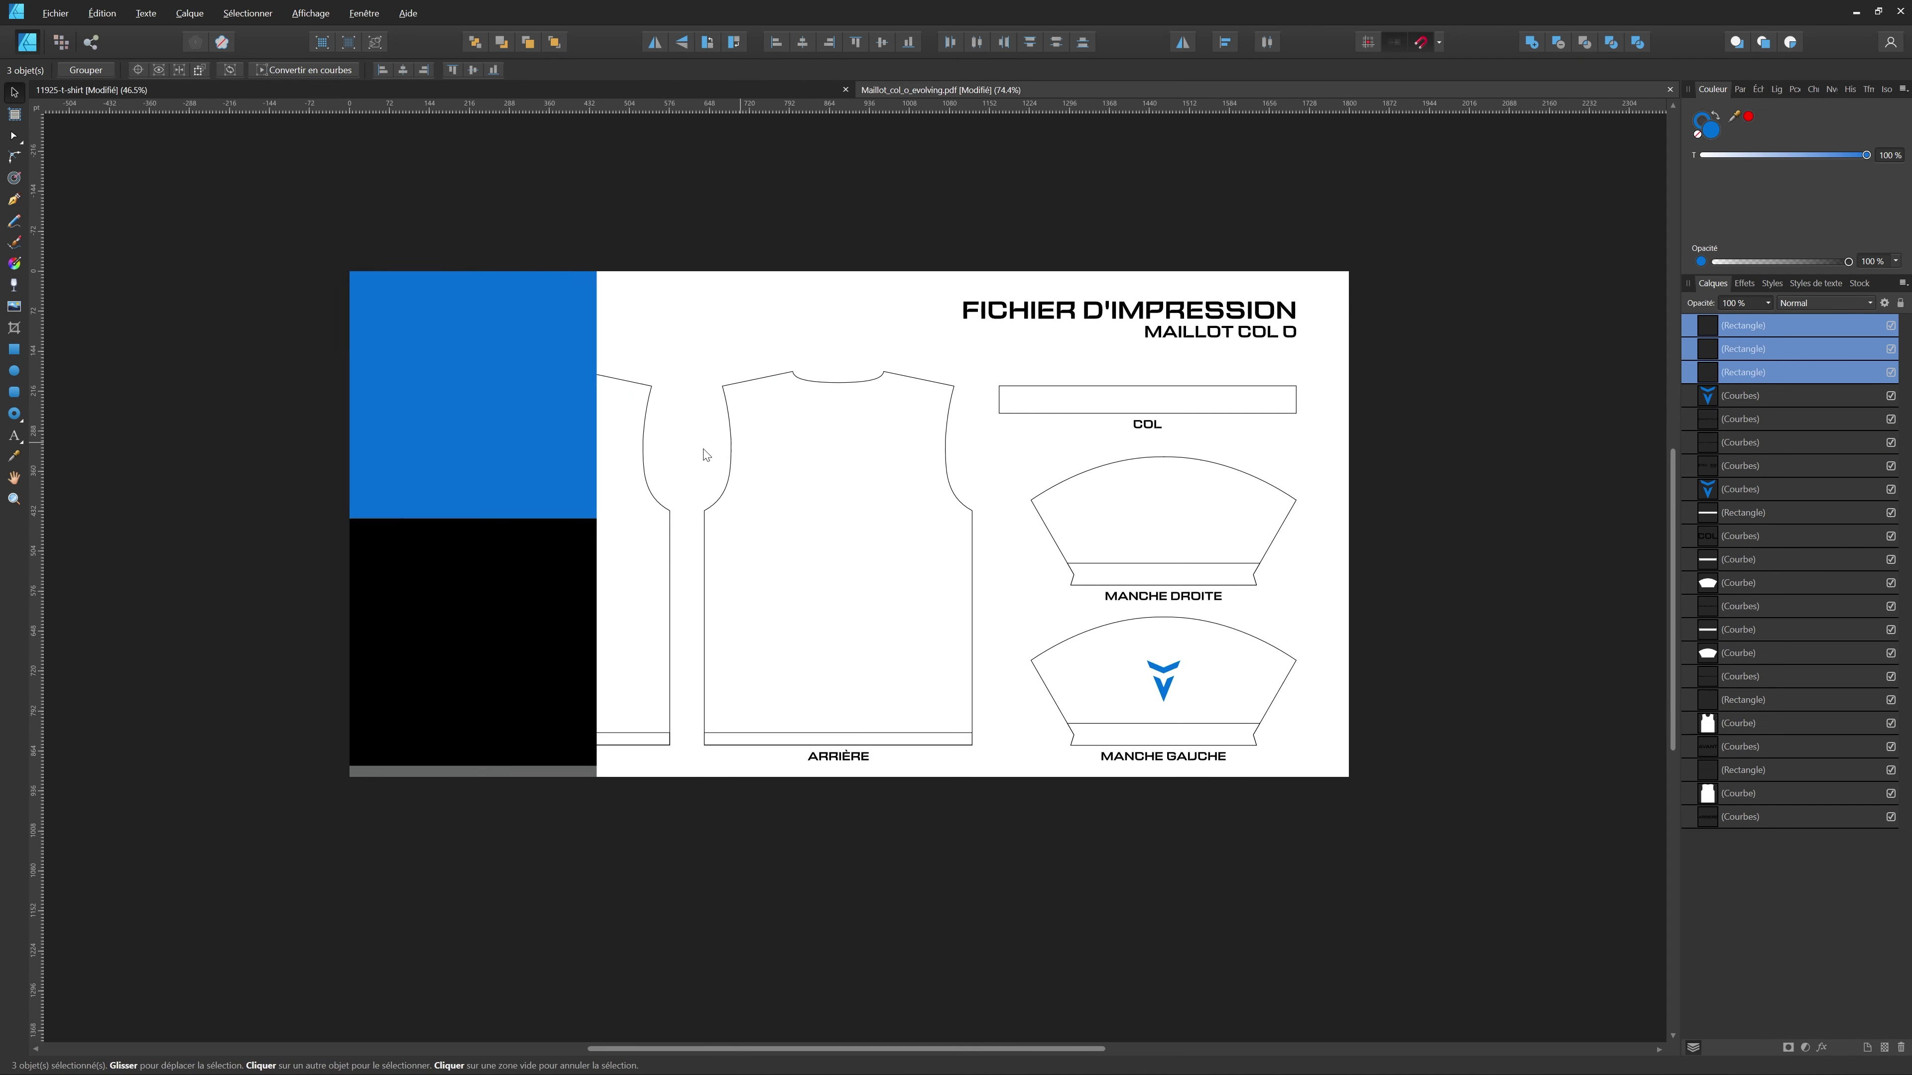
left_click_drag(463, 847, 536, 598)
scroll(823, 689, "down", 4)
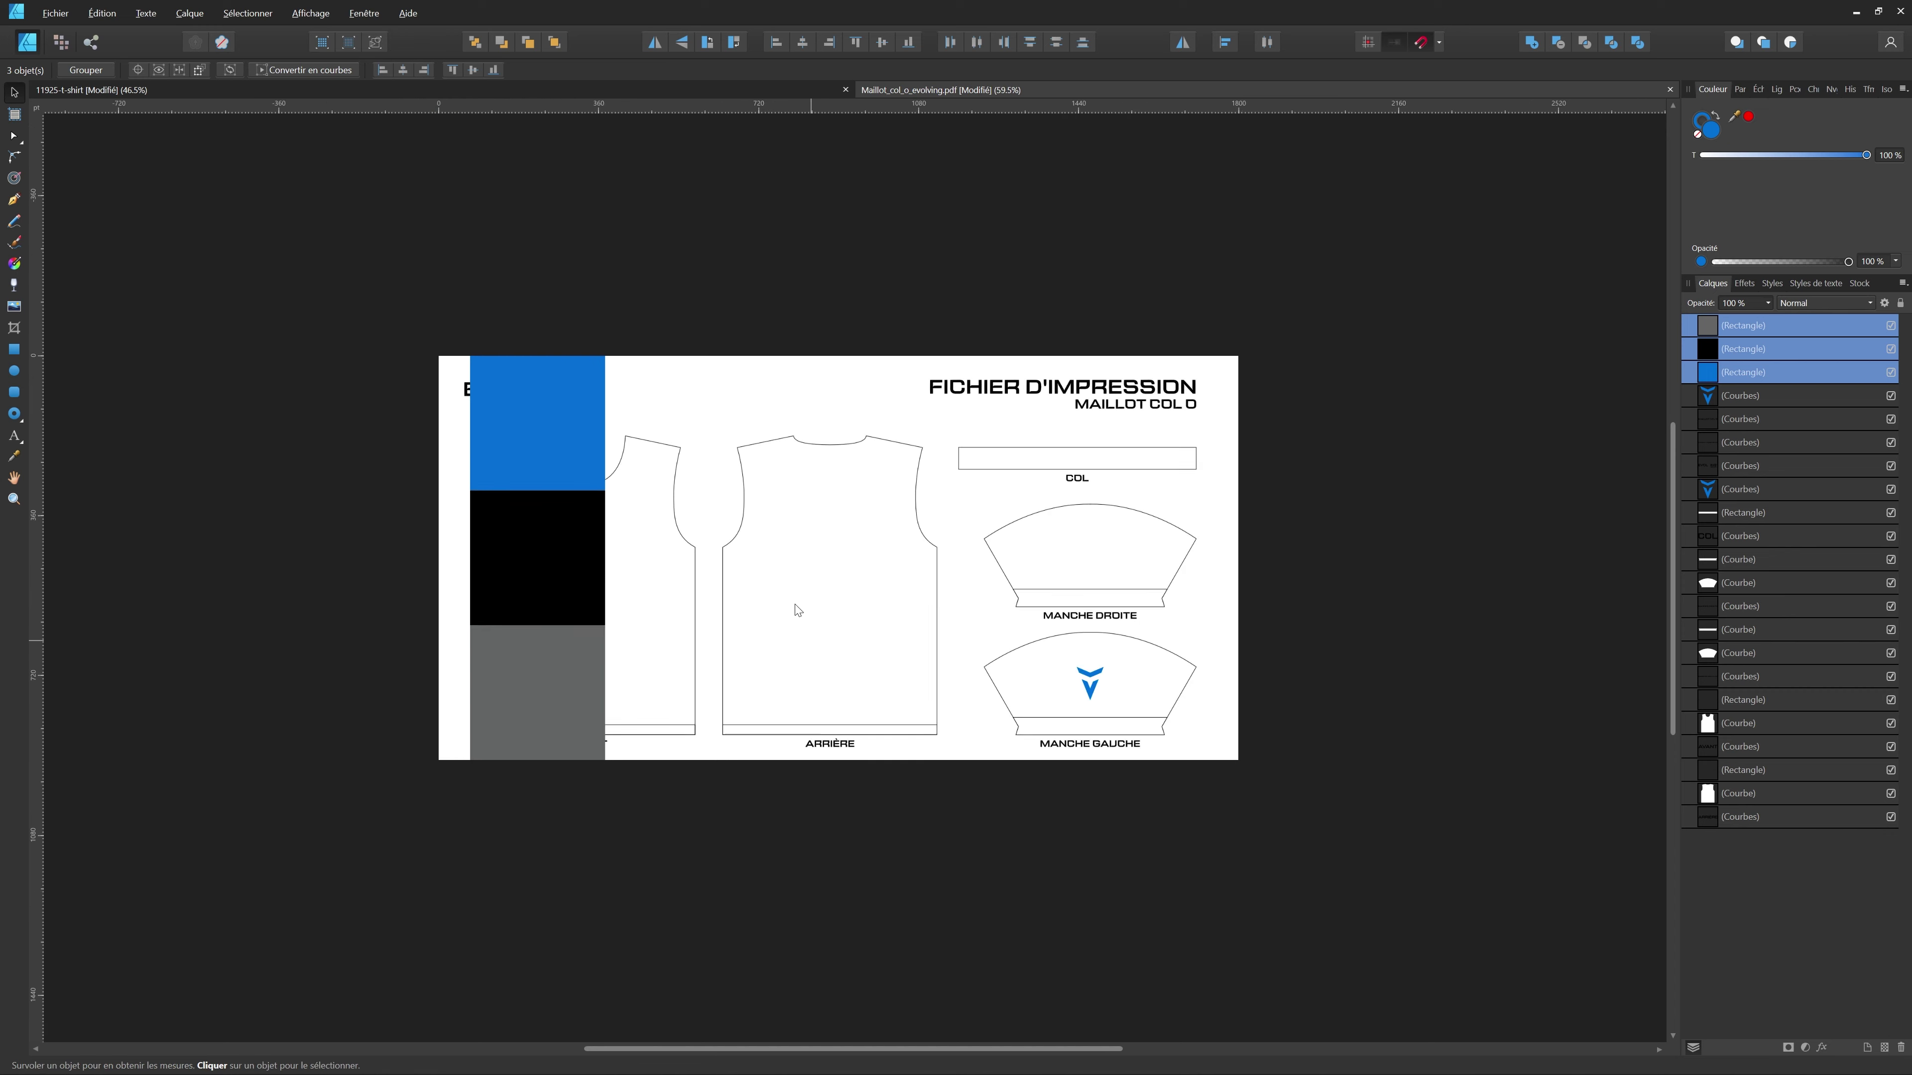
mouse_move(609, 572)
left_mouse_down()
mouse_move(424, 578)
mouse_move(600, 580)
left_mouse_up()
left_click(213, 341)
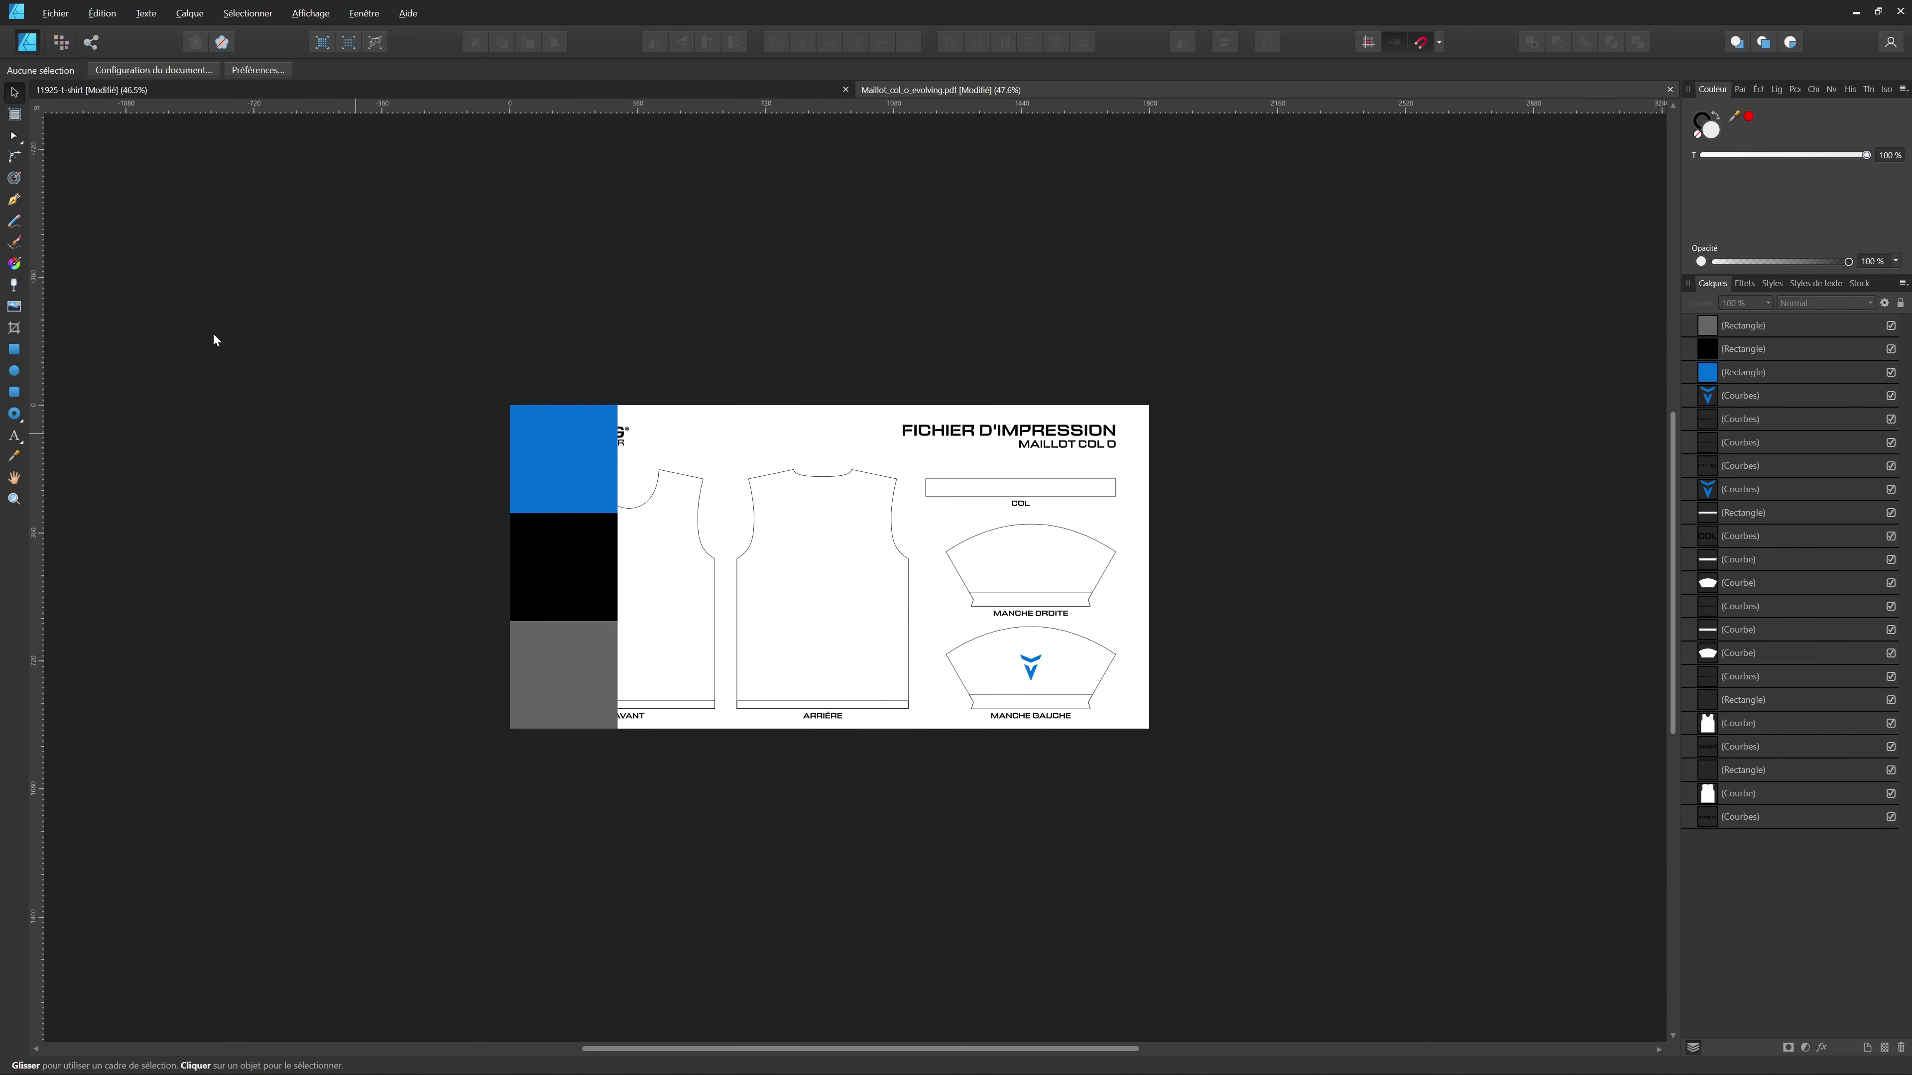
- Create an artboard covering the whole print template page
left_click(15, 116)
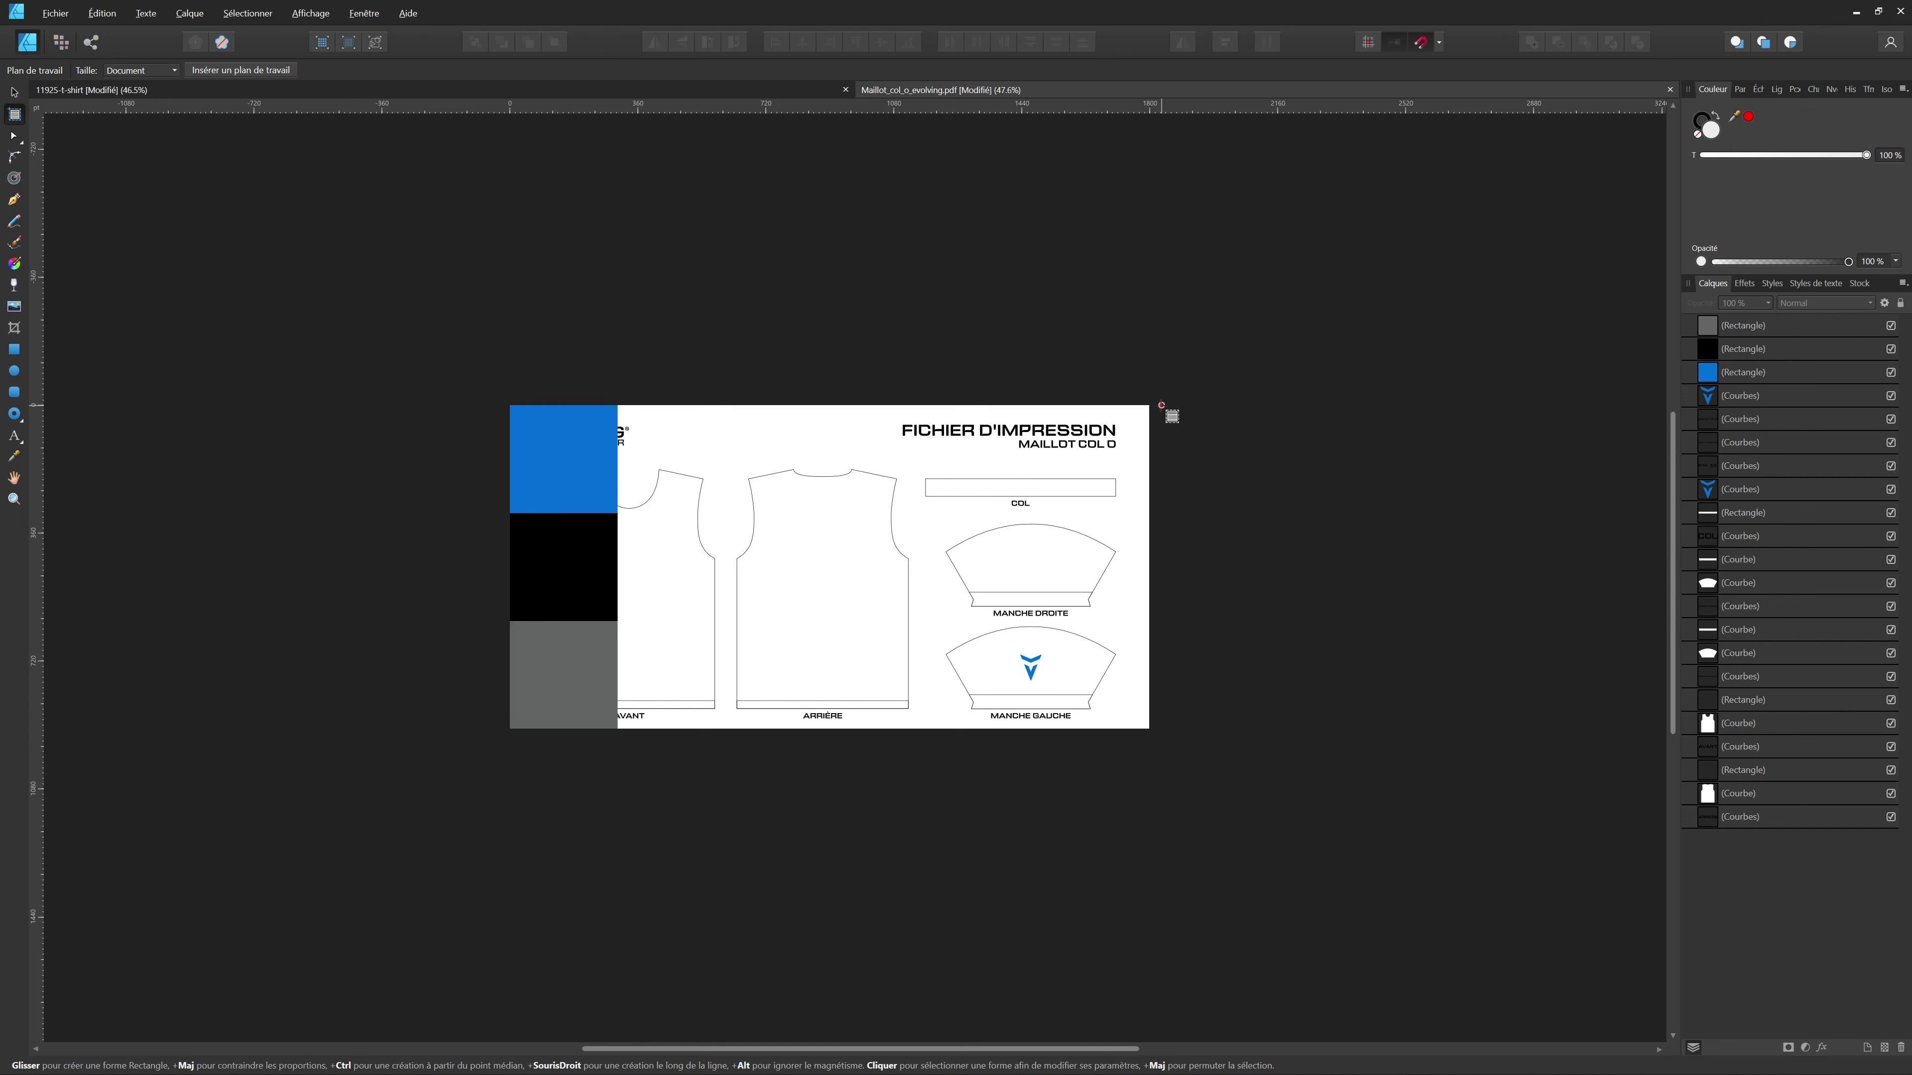
left_click_drag(1149, 405, 510, 729)
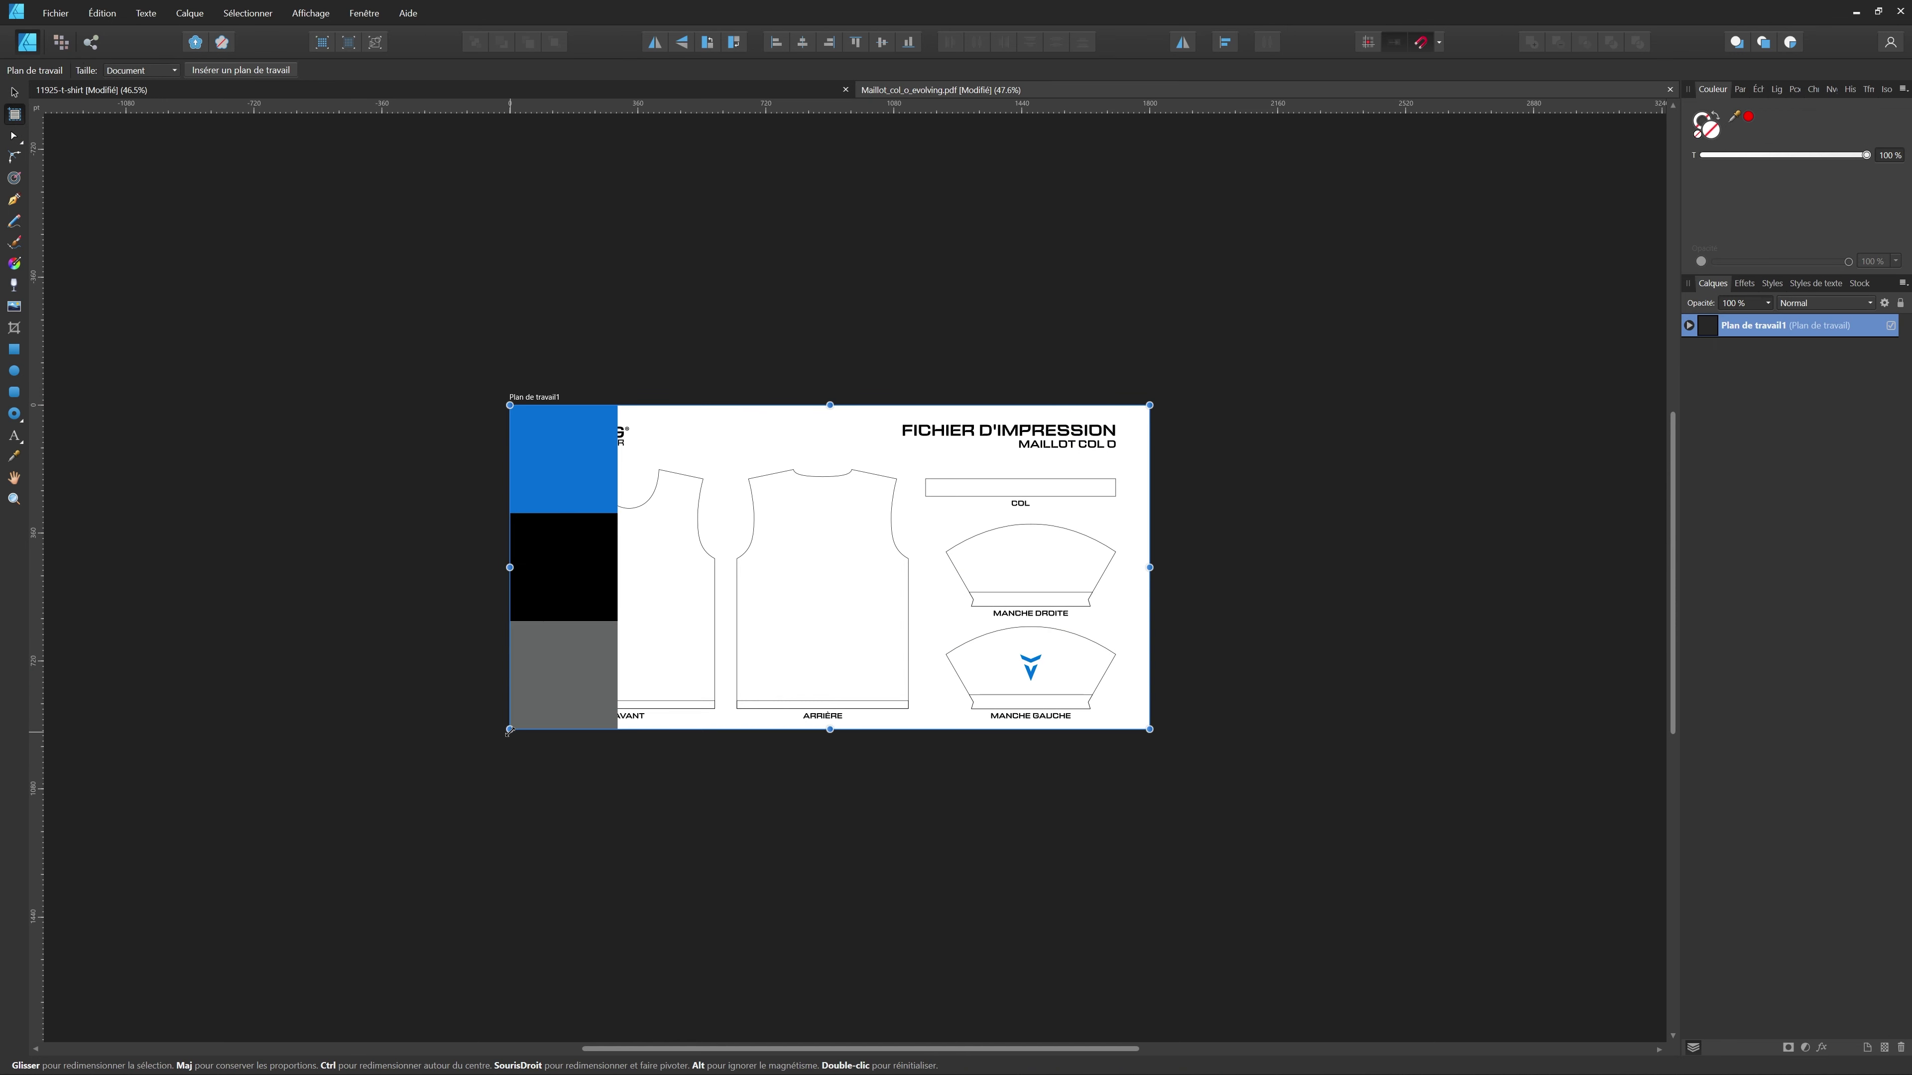
- Rename the artboard covering the print template as "Fichier d'impression"
double_click(1738, 328)
type("Fichier d'impressi")
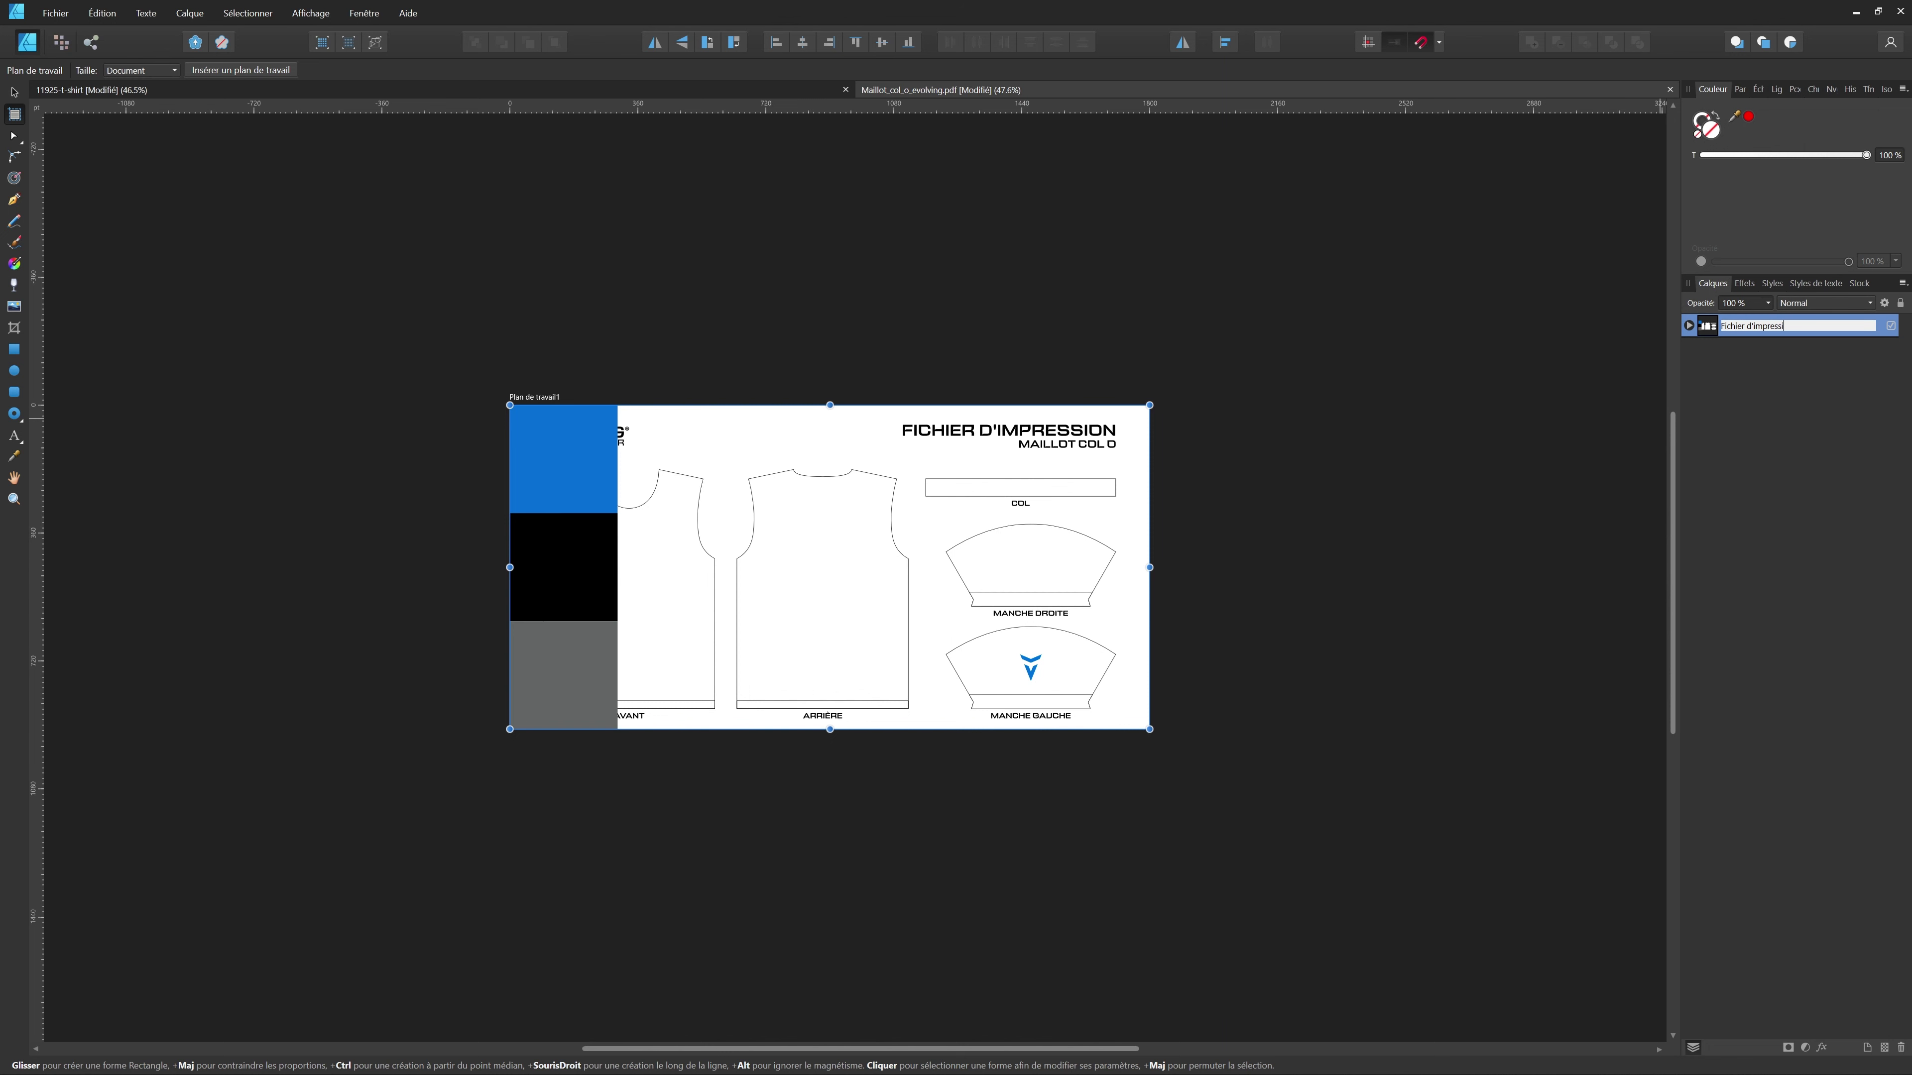
type("on")
key("Return")
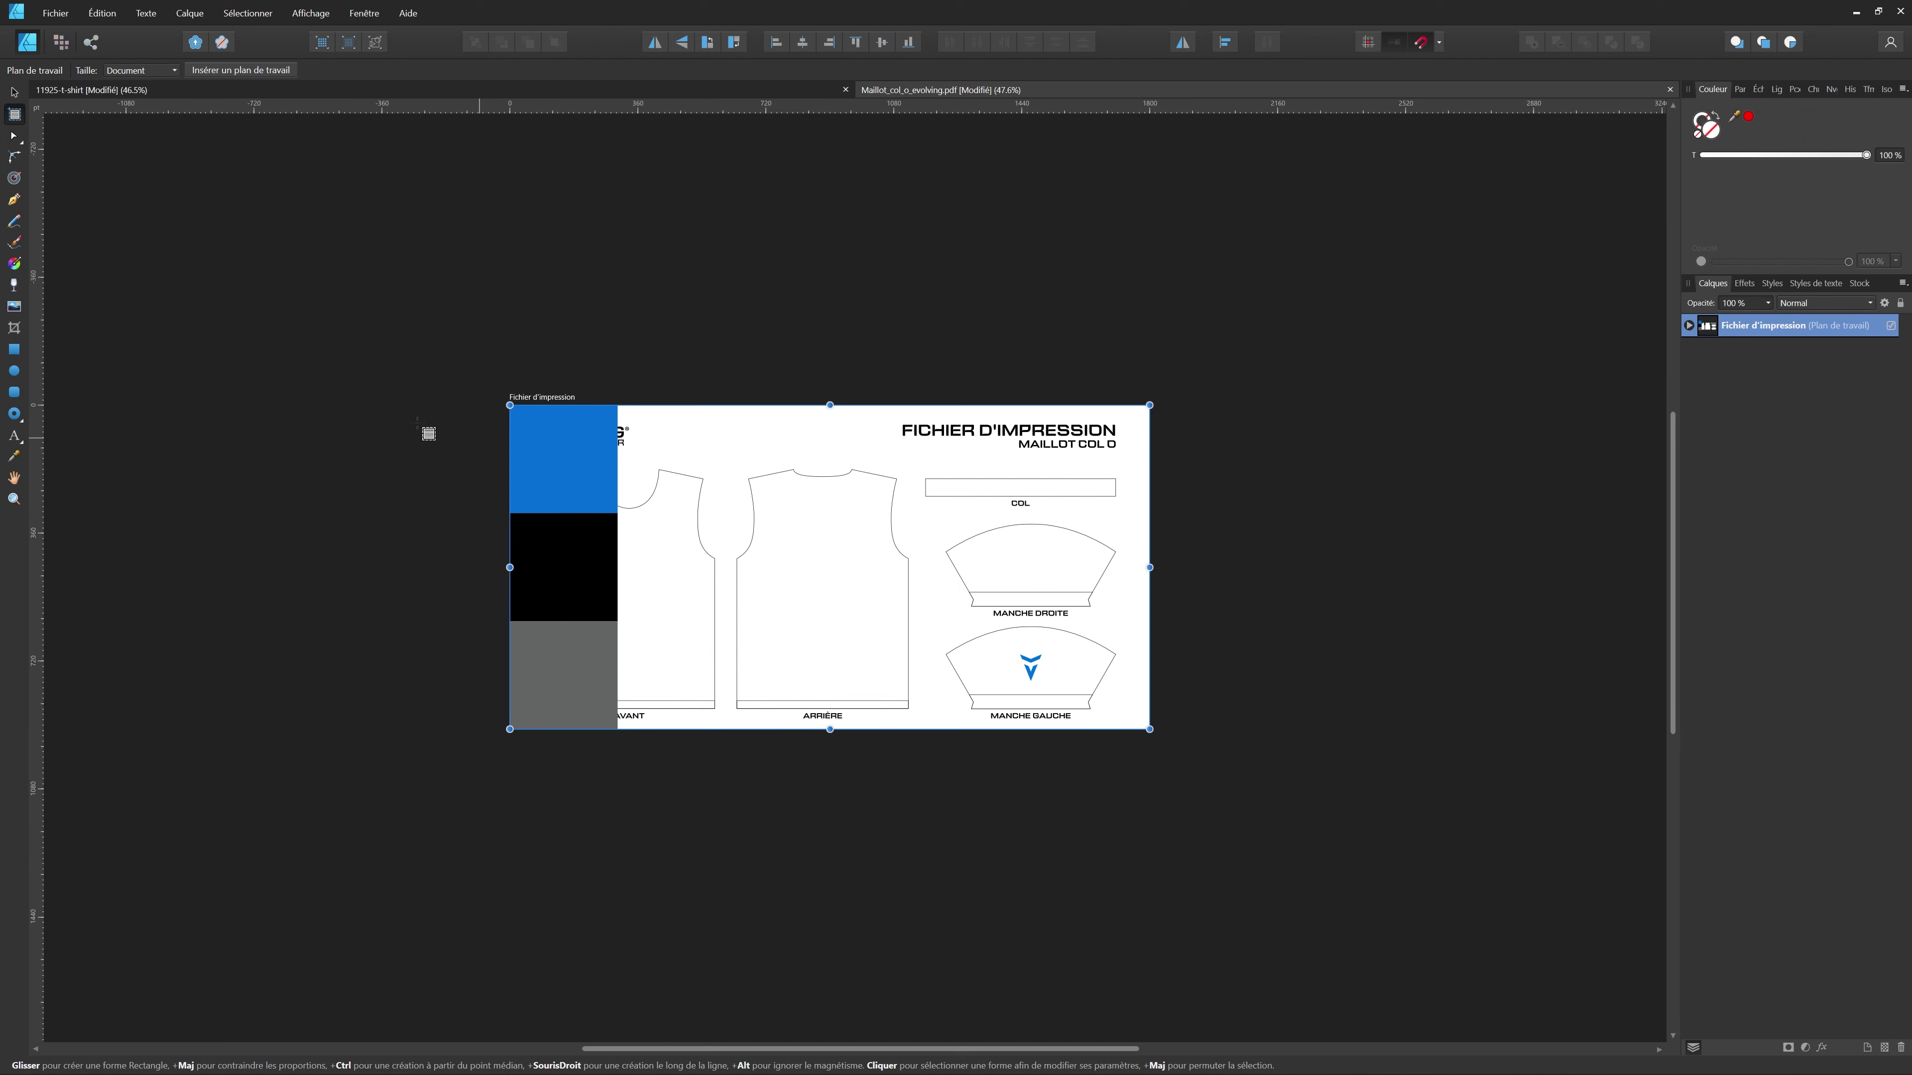
- Create a narrow, full-height artboard to the left of the print template and move the three colour rectangles into it in the layer stack
left_click_drag(380, 405, 493, 729)
left_click(1687, 354)
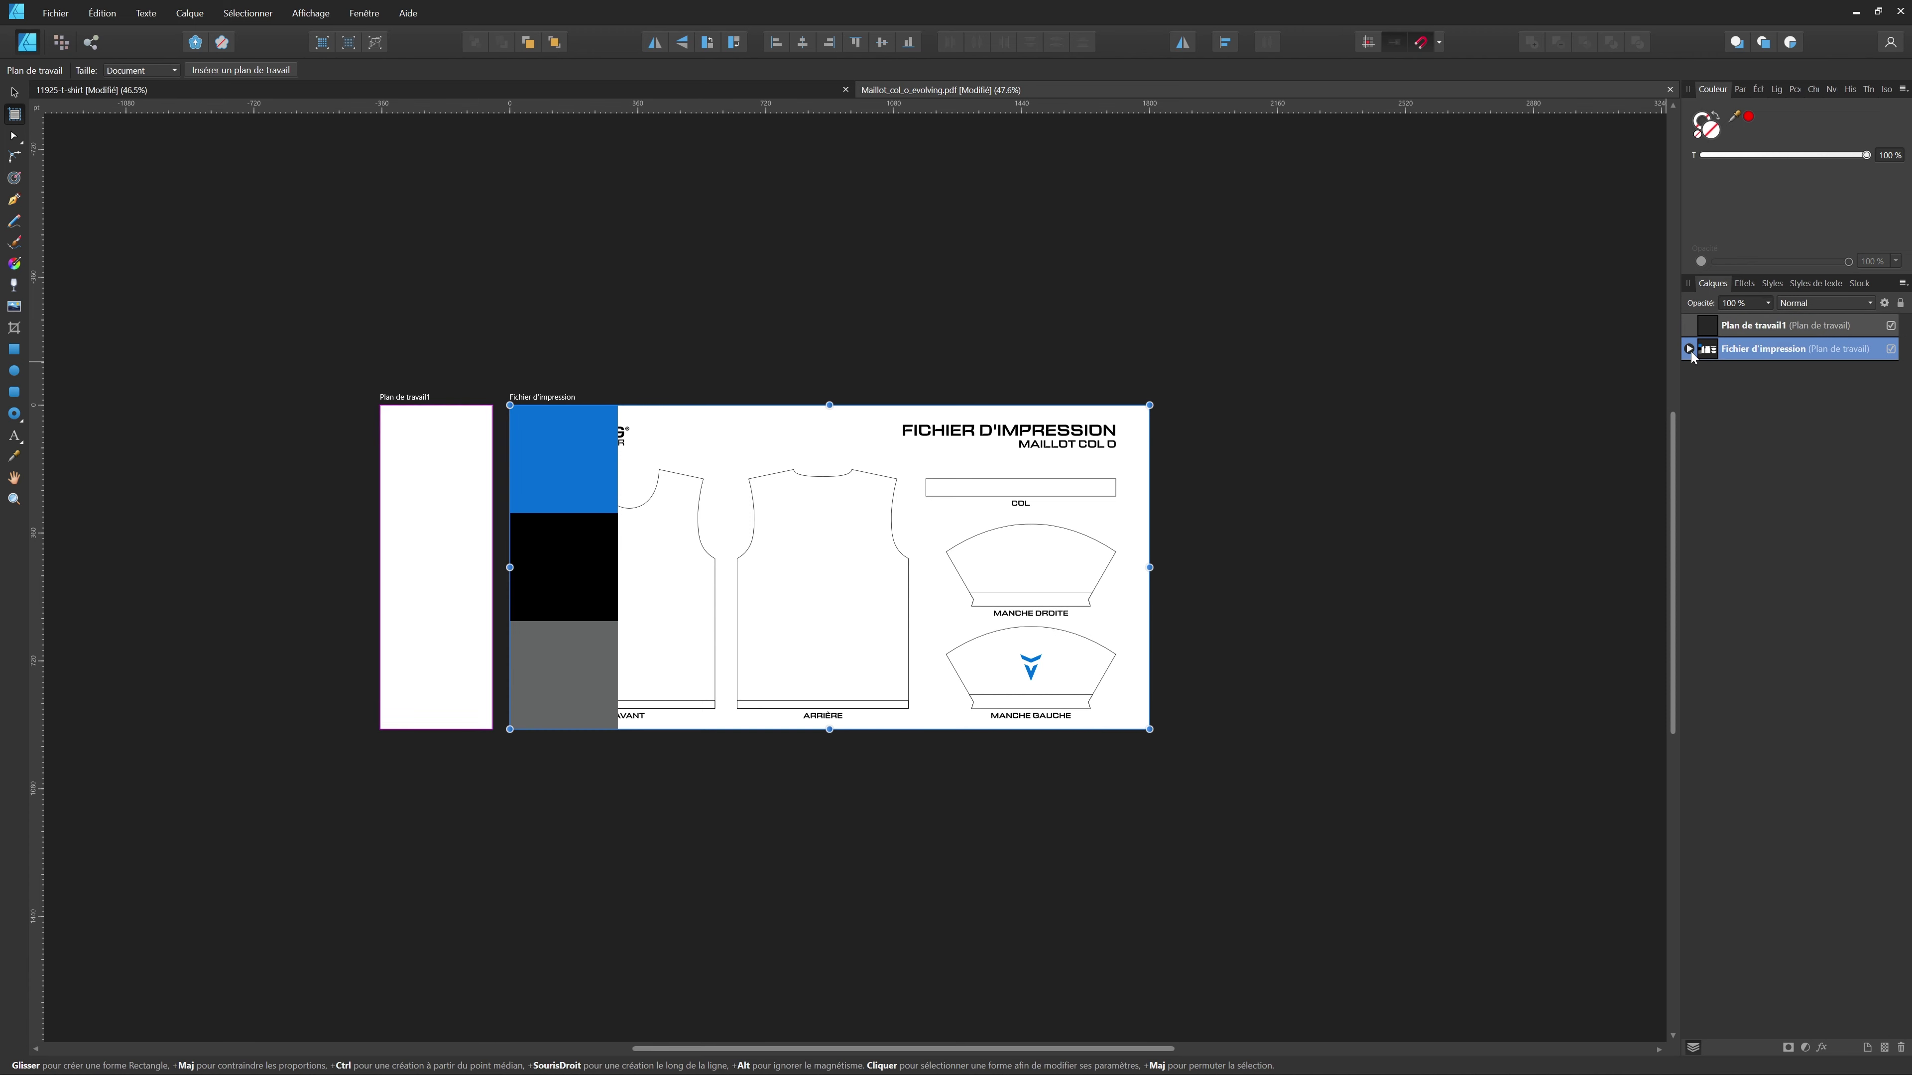
left_click(1689, 351)
left_click(1731, 378)
left_click(1740, 418, "ctrl")
left_click(1722, 395, "ctrl")
left_click_drag(1721, 393, 1744, 329)
left_click(1690, 326)
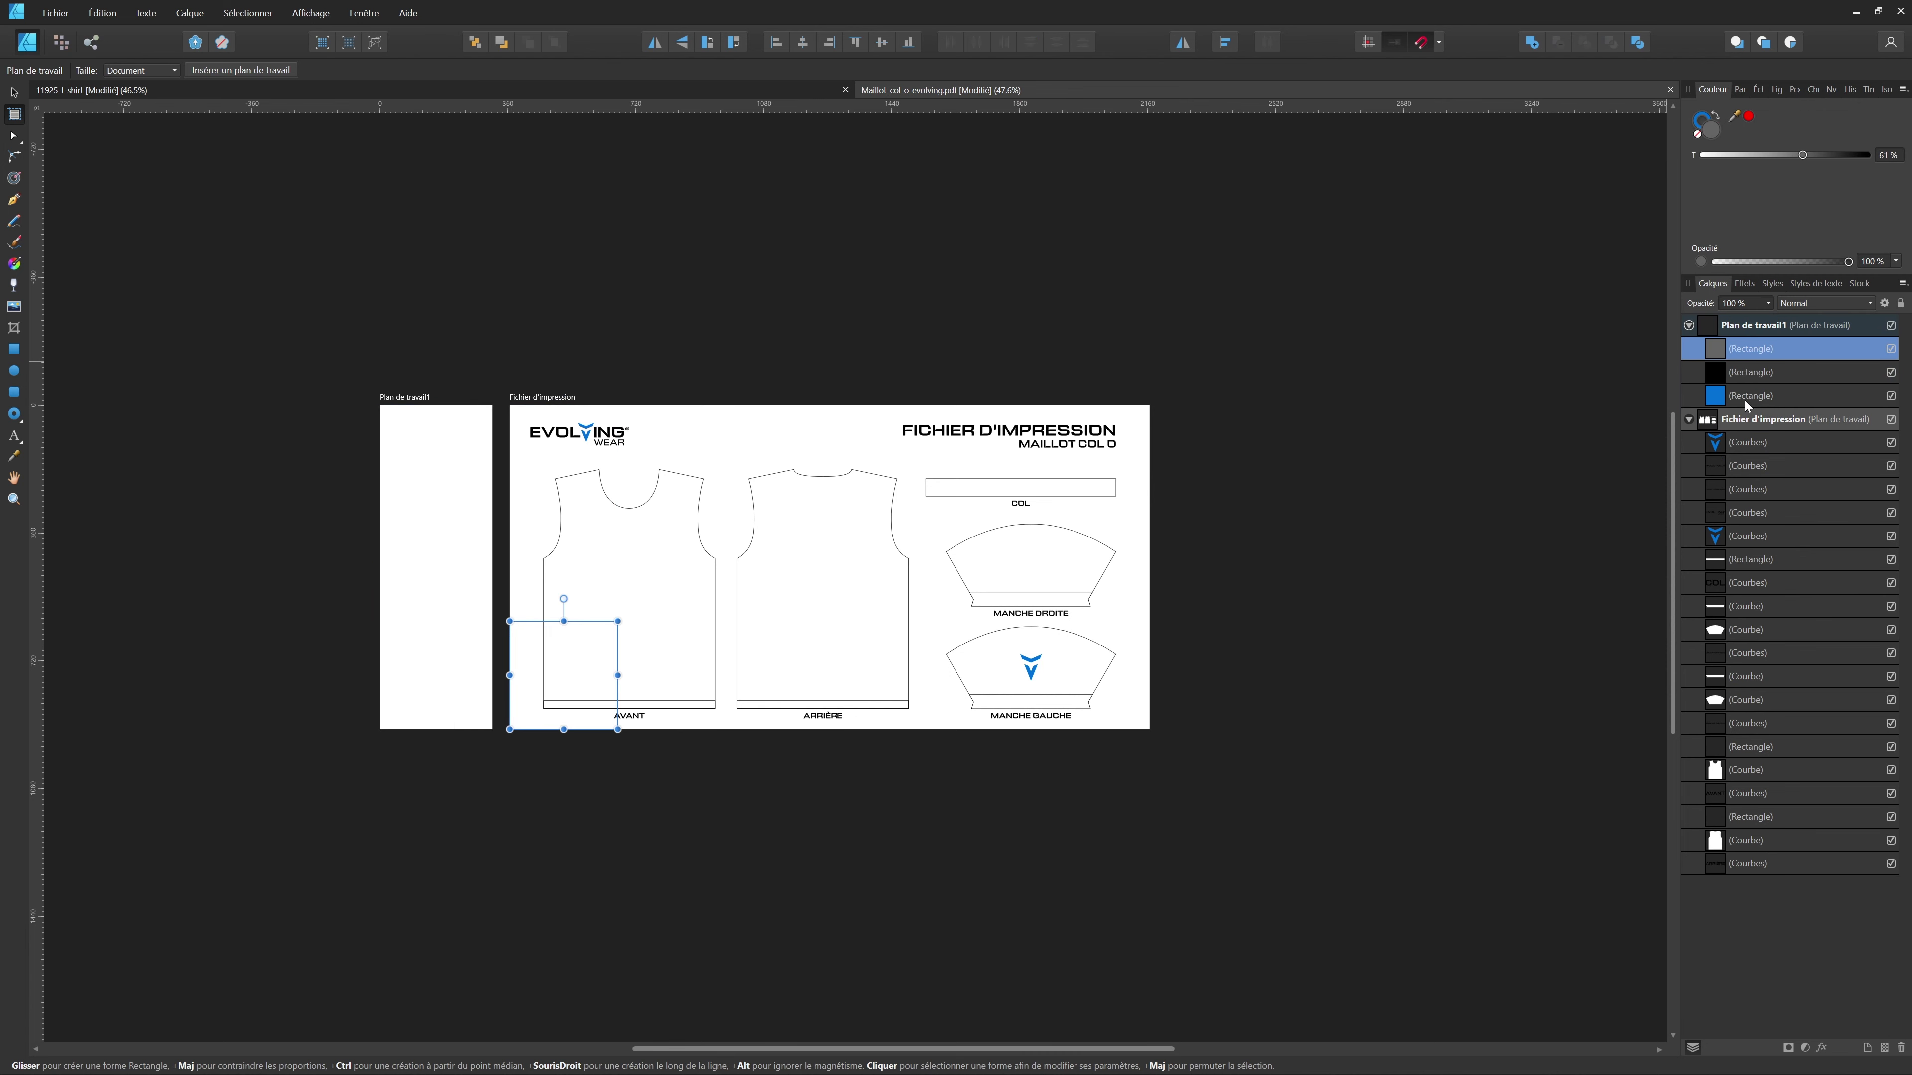
- Move the three colour squares onto the narrow artboard, flush with its right edge
key("v")
left_click_drag(562, 561, 436, 569)
scroll(371, 544, "up", 1)
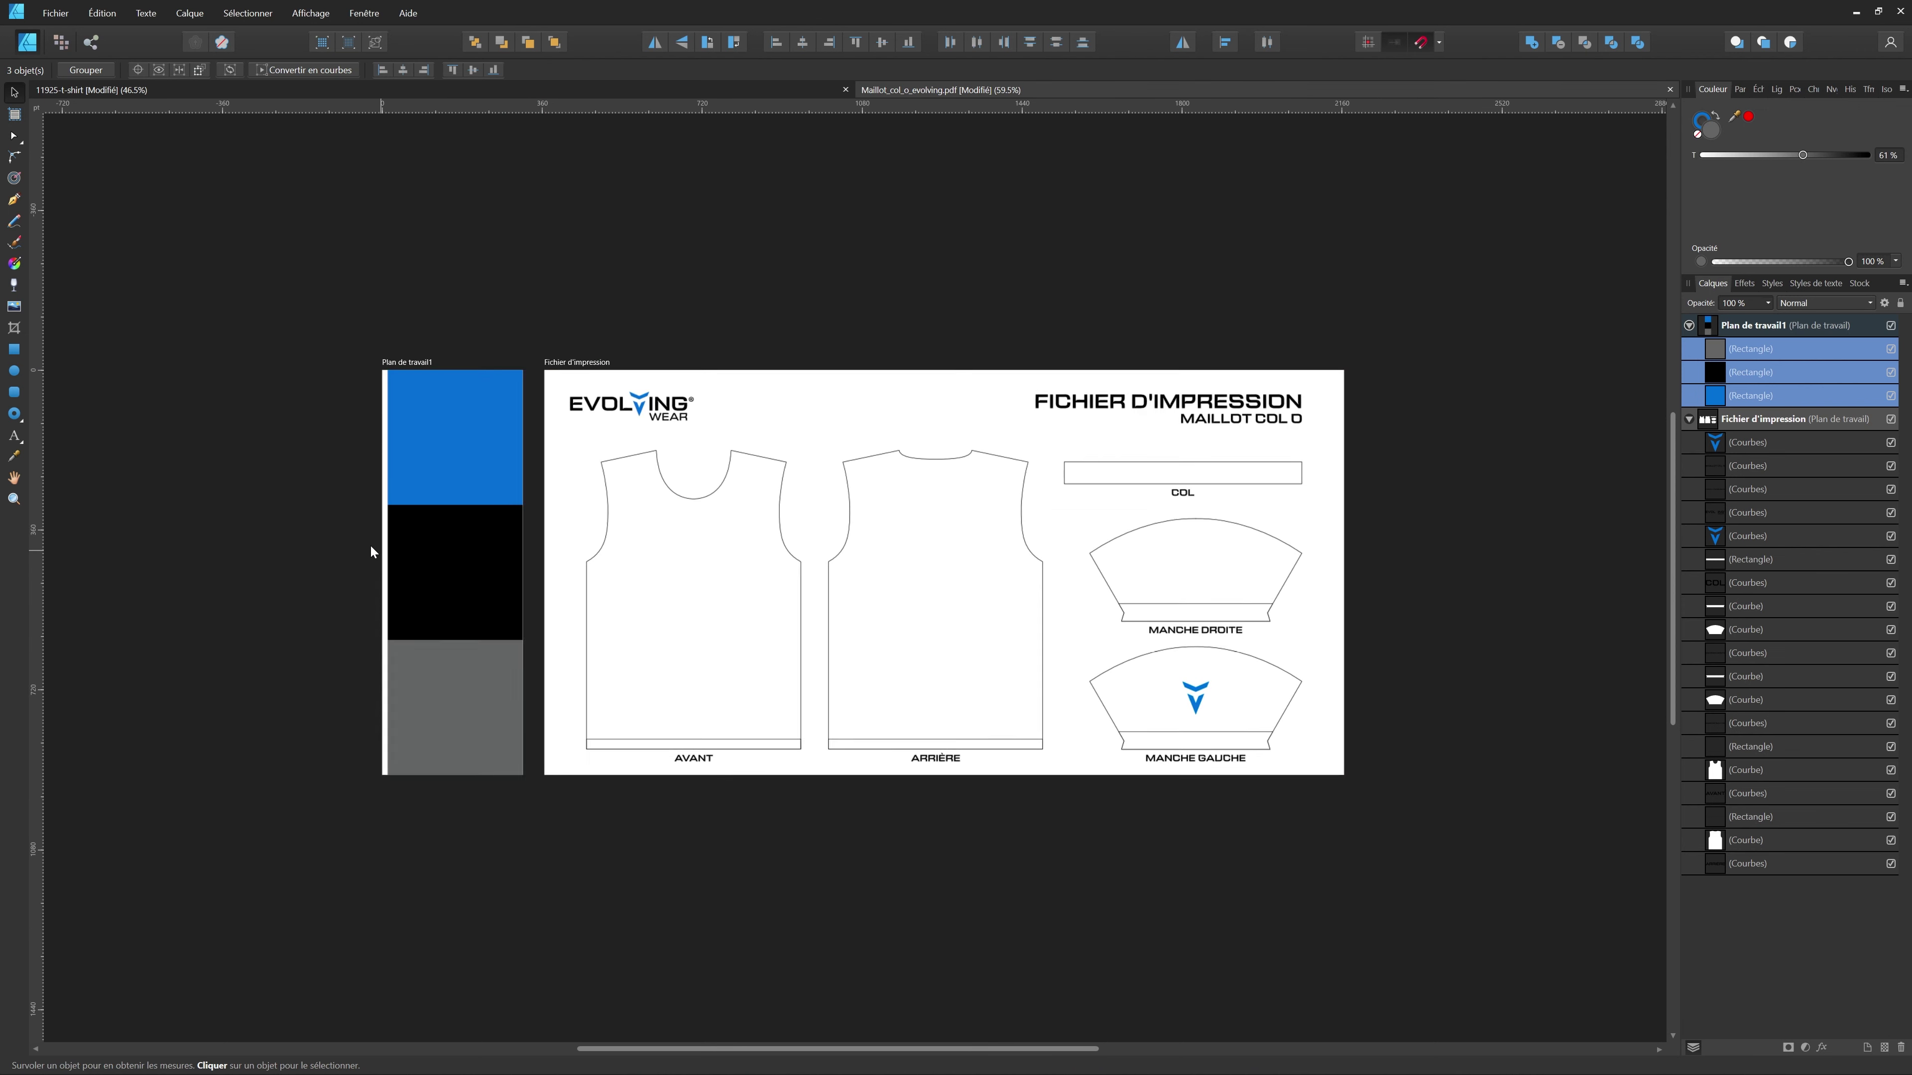
- Widen the three colour squares together so they reach the left edge of their artboard
left_click(1752, 325)
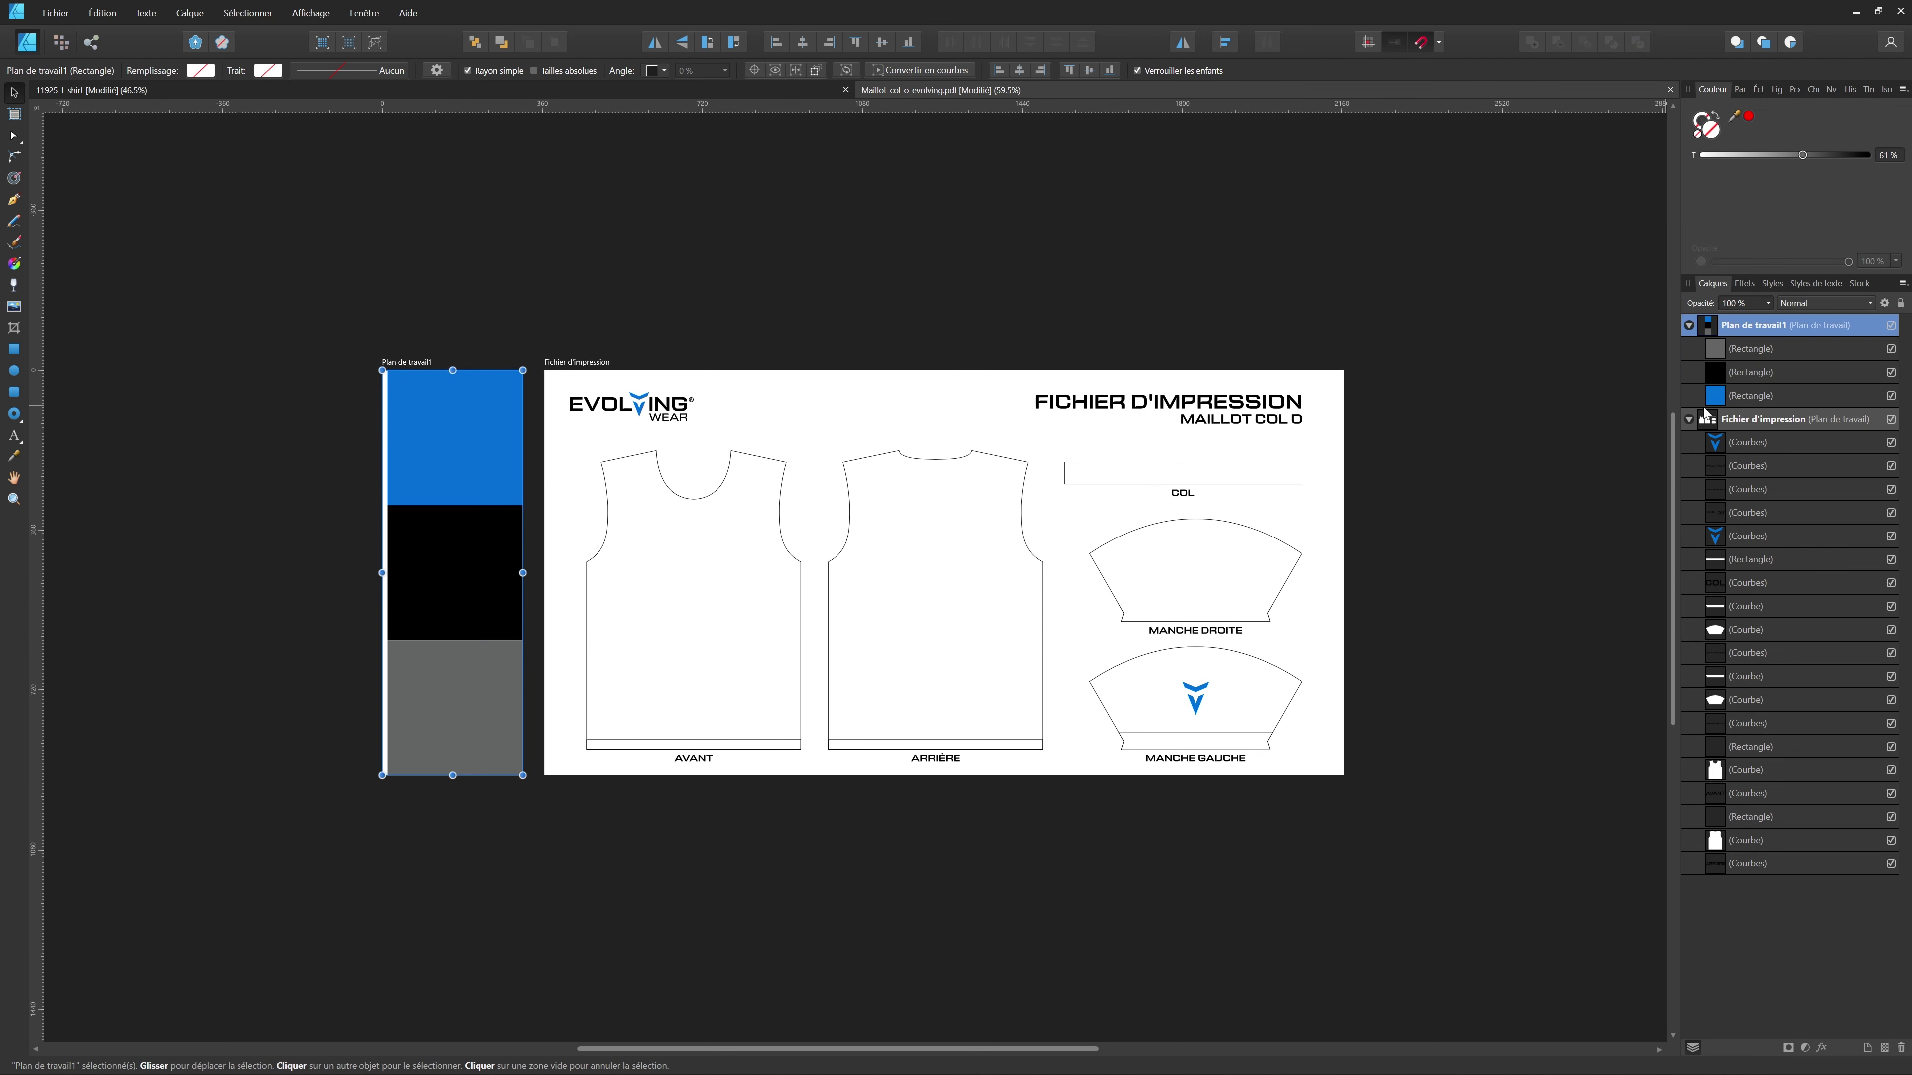
left_click(1724, 396)
left_click(1731, 348, "shift")
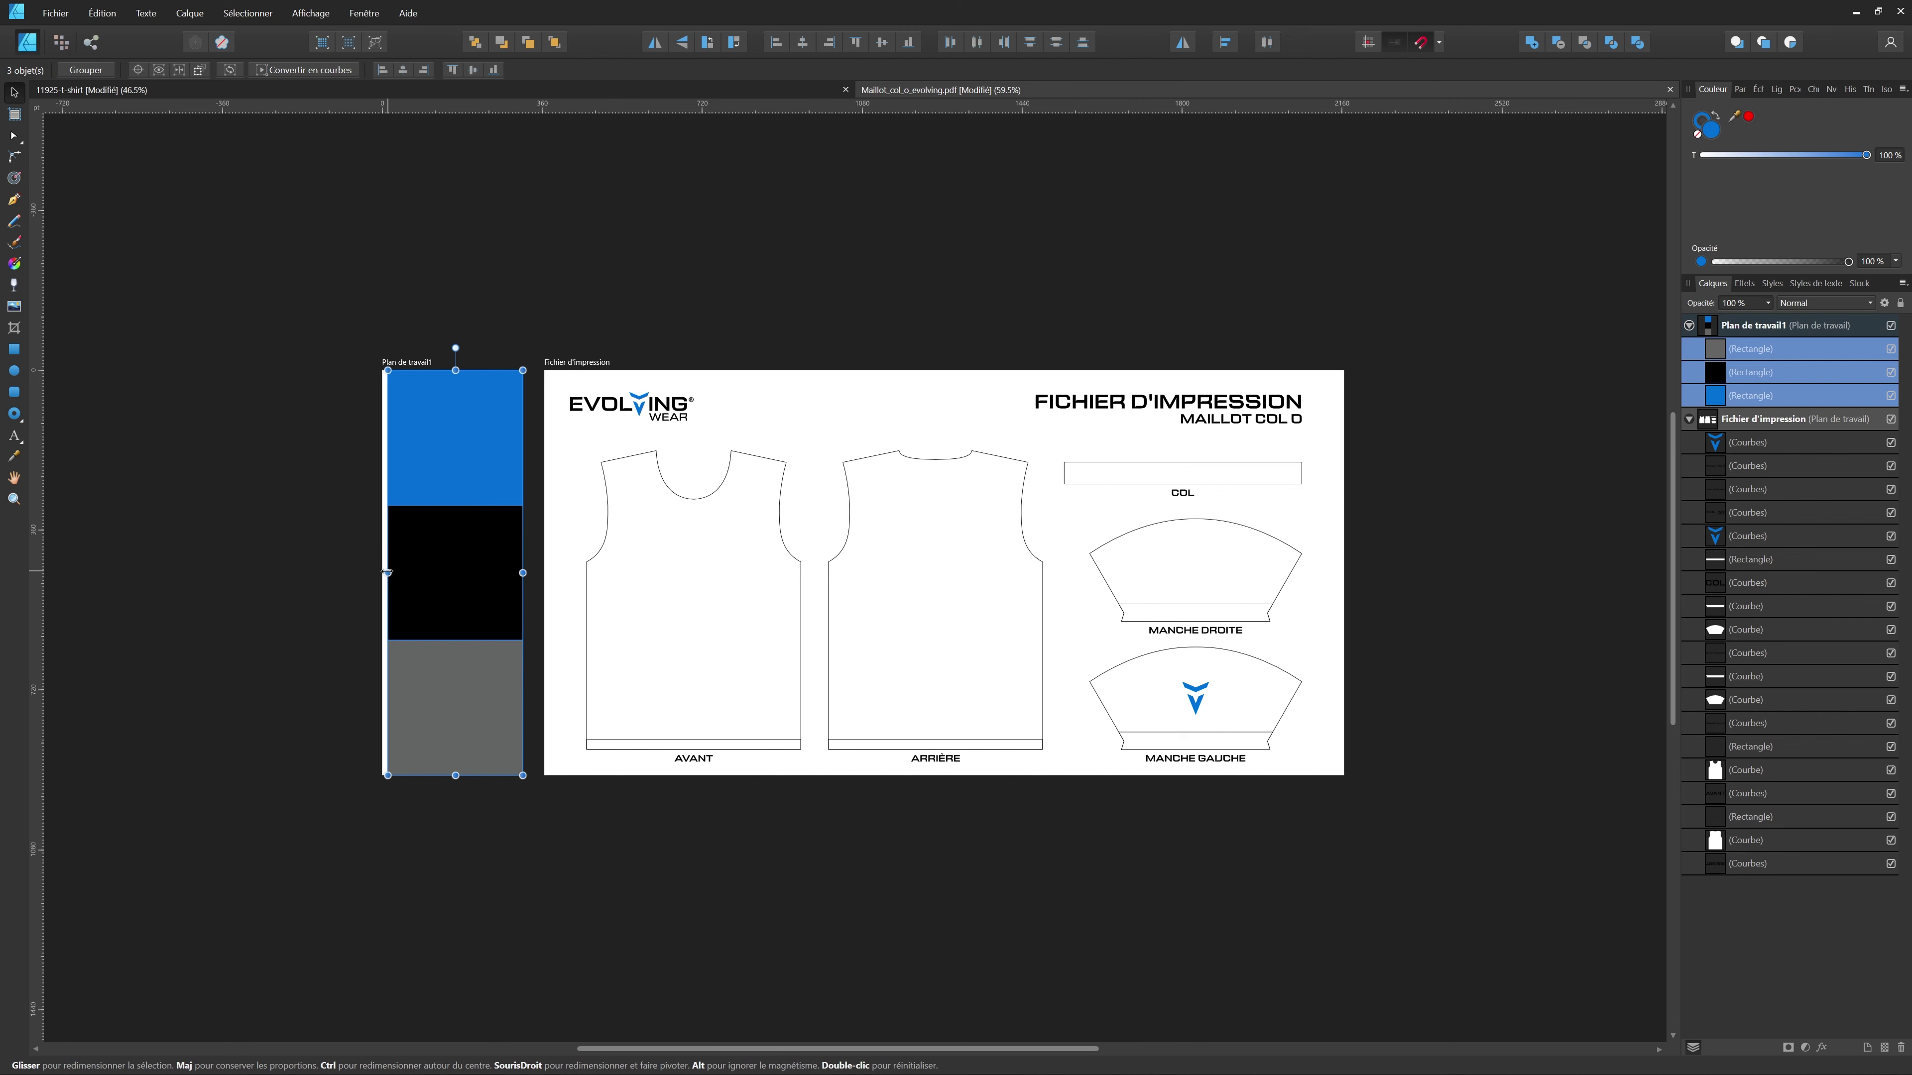
left_click_drag(388, 572, 382, 572)
scroll(658, 679, "up", 1)
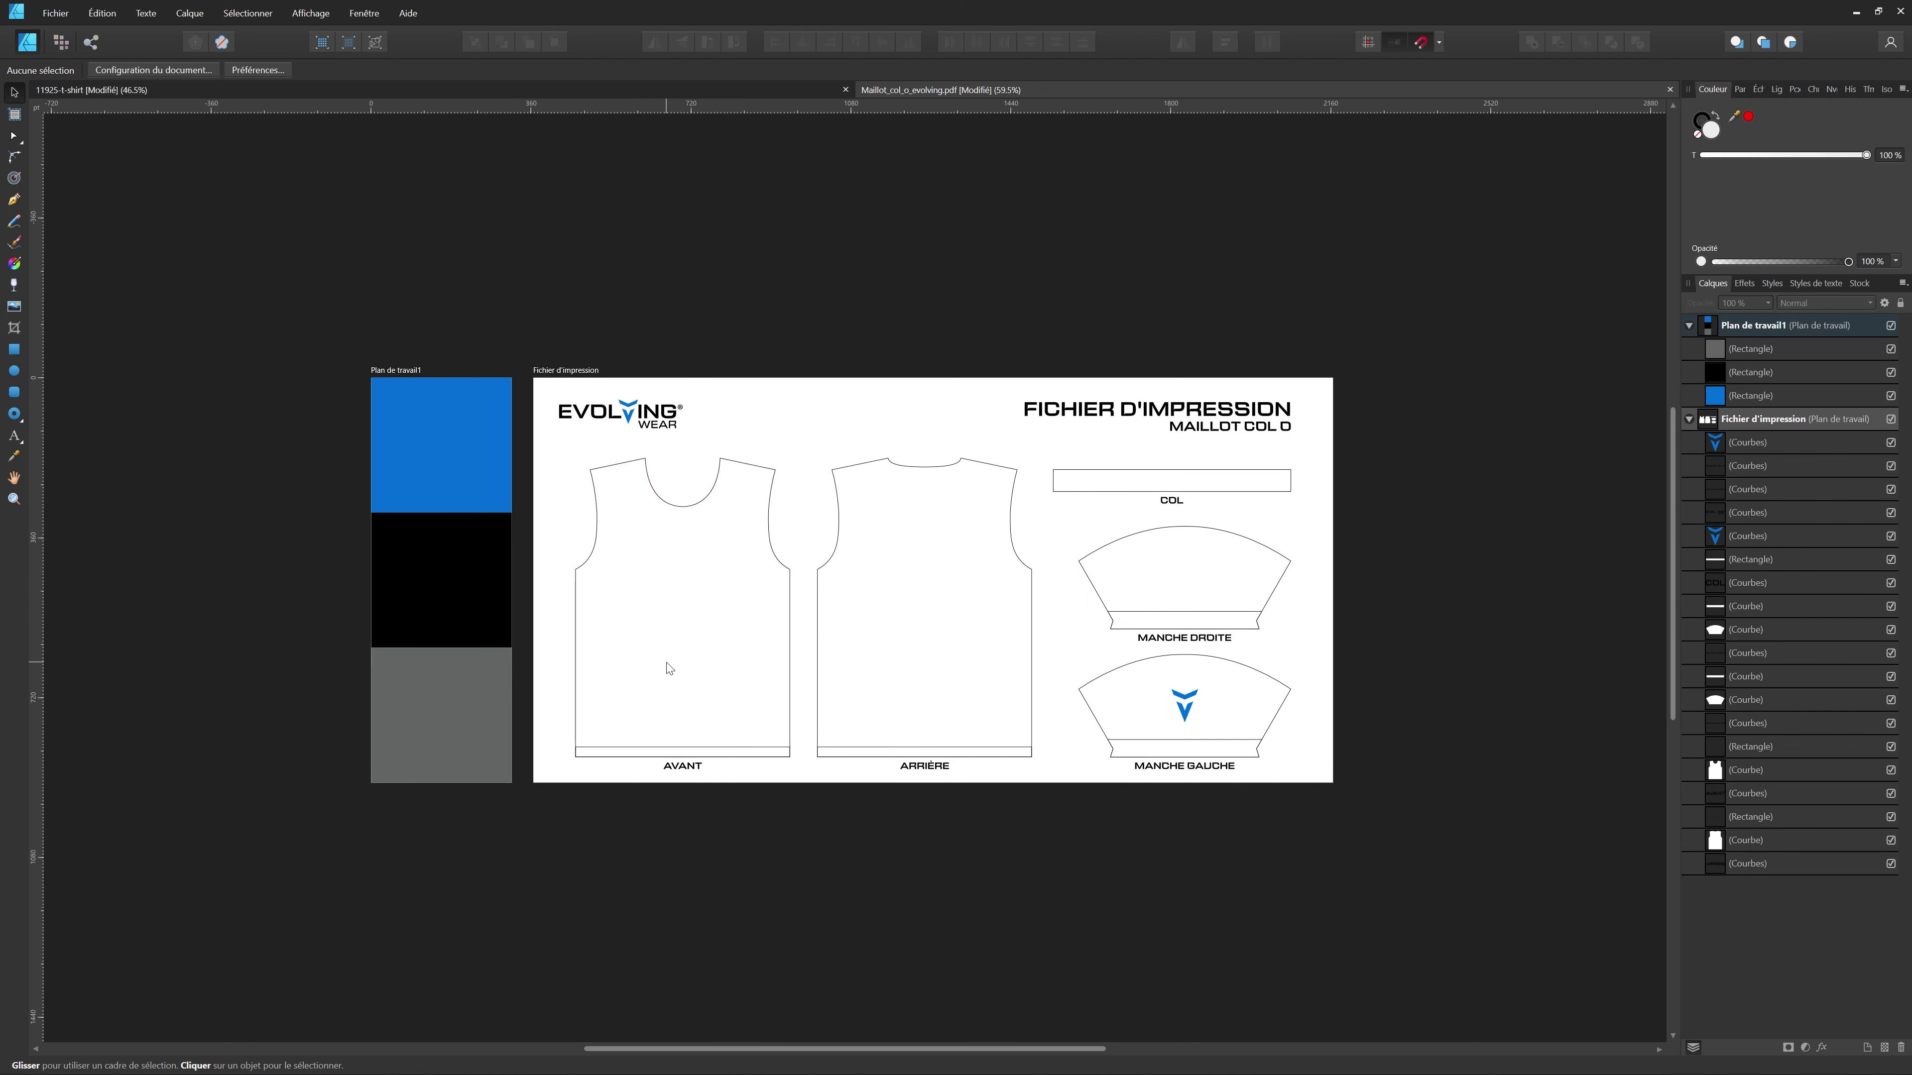
scroll(866, 467, "up", 2)
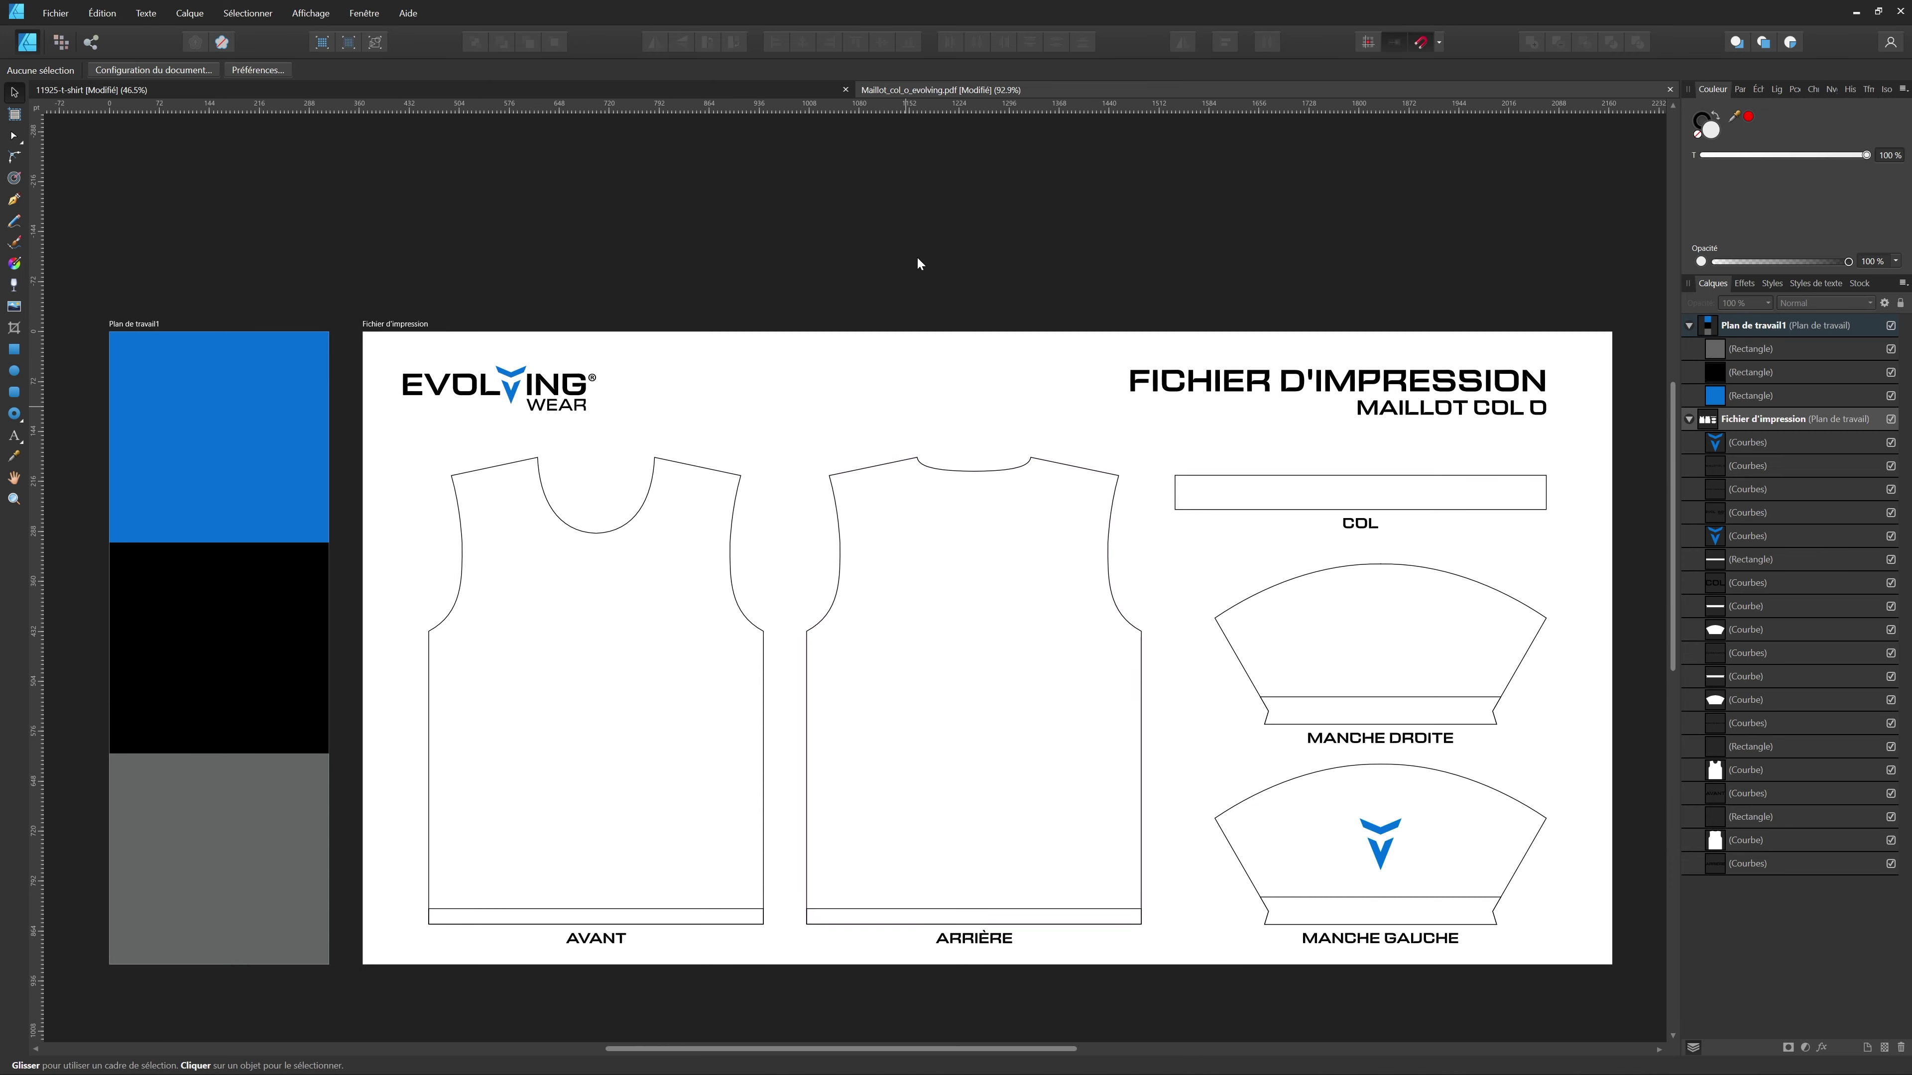
- Check the collar on the T-shirt mockup and fill the COL rectangle with the blue sampled from the palette square
left_click(713, 88)
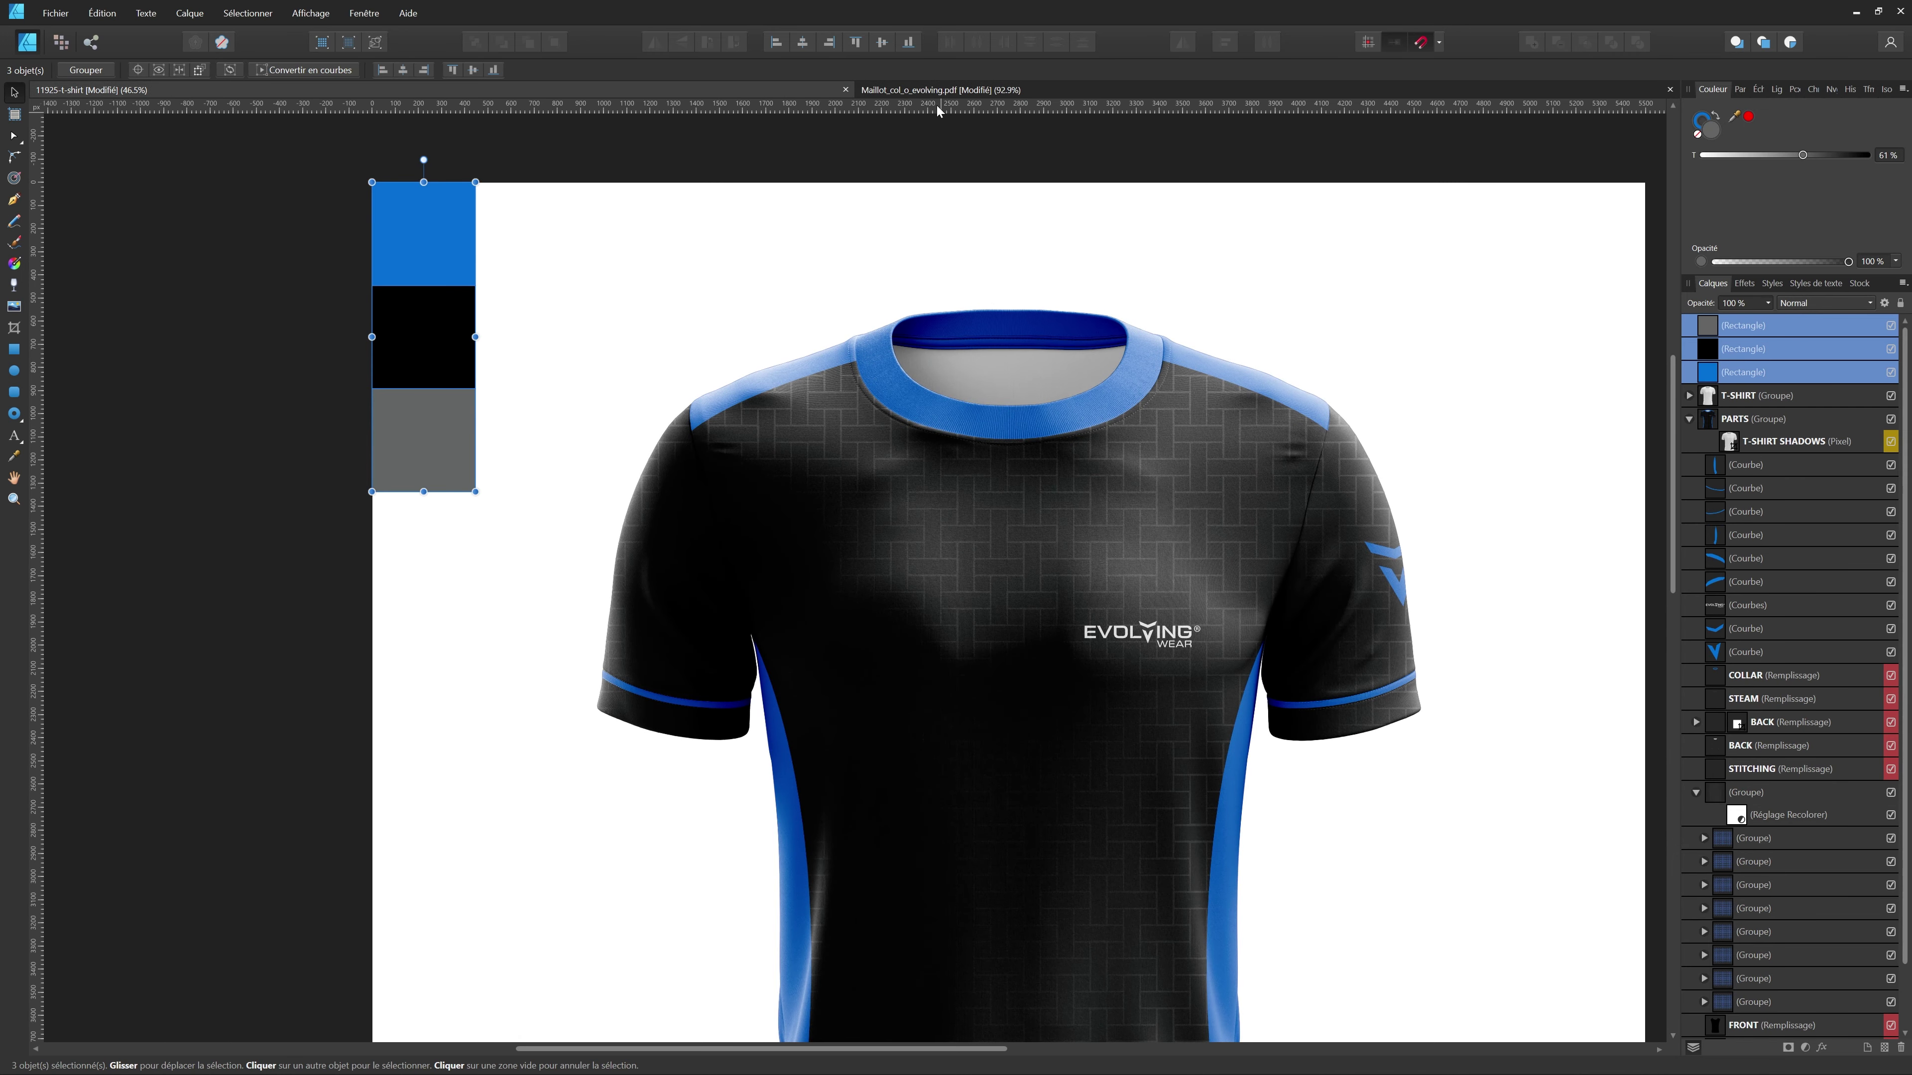
left_click(927, 86)
left_click(1284, 486)
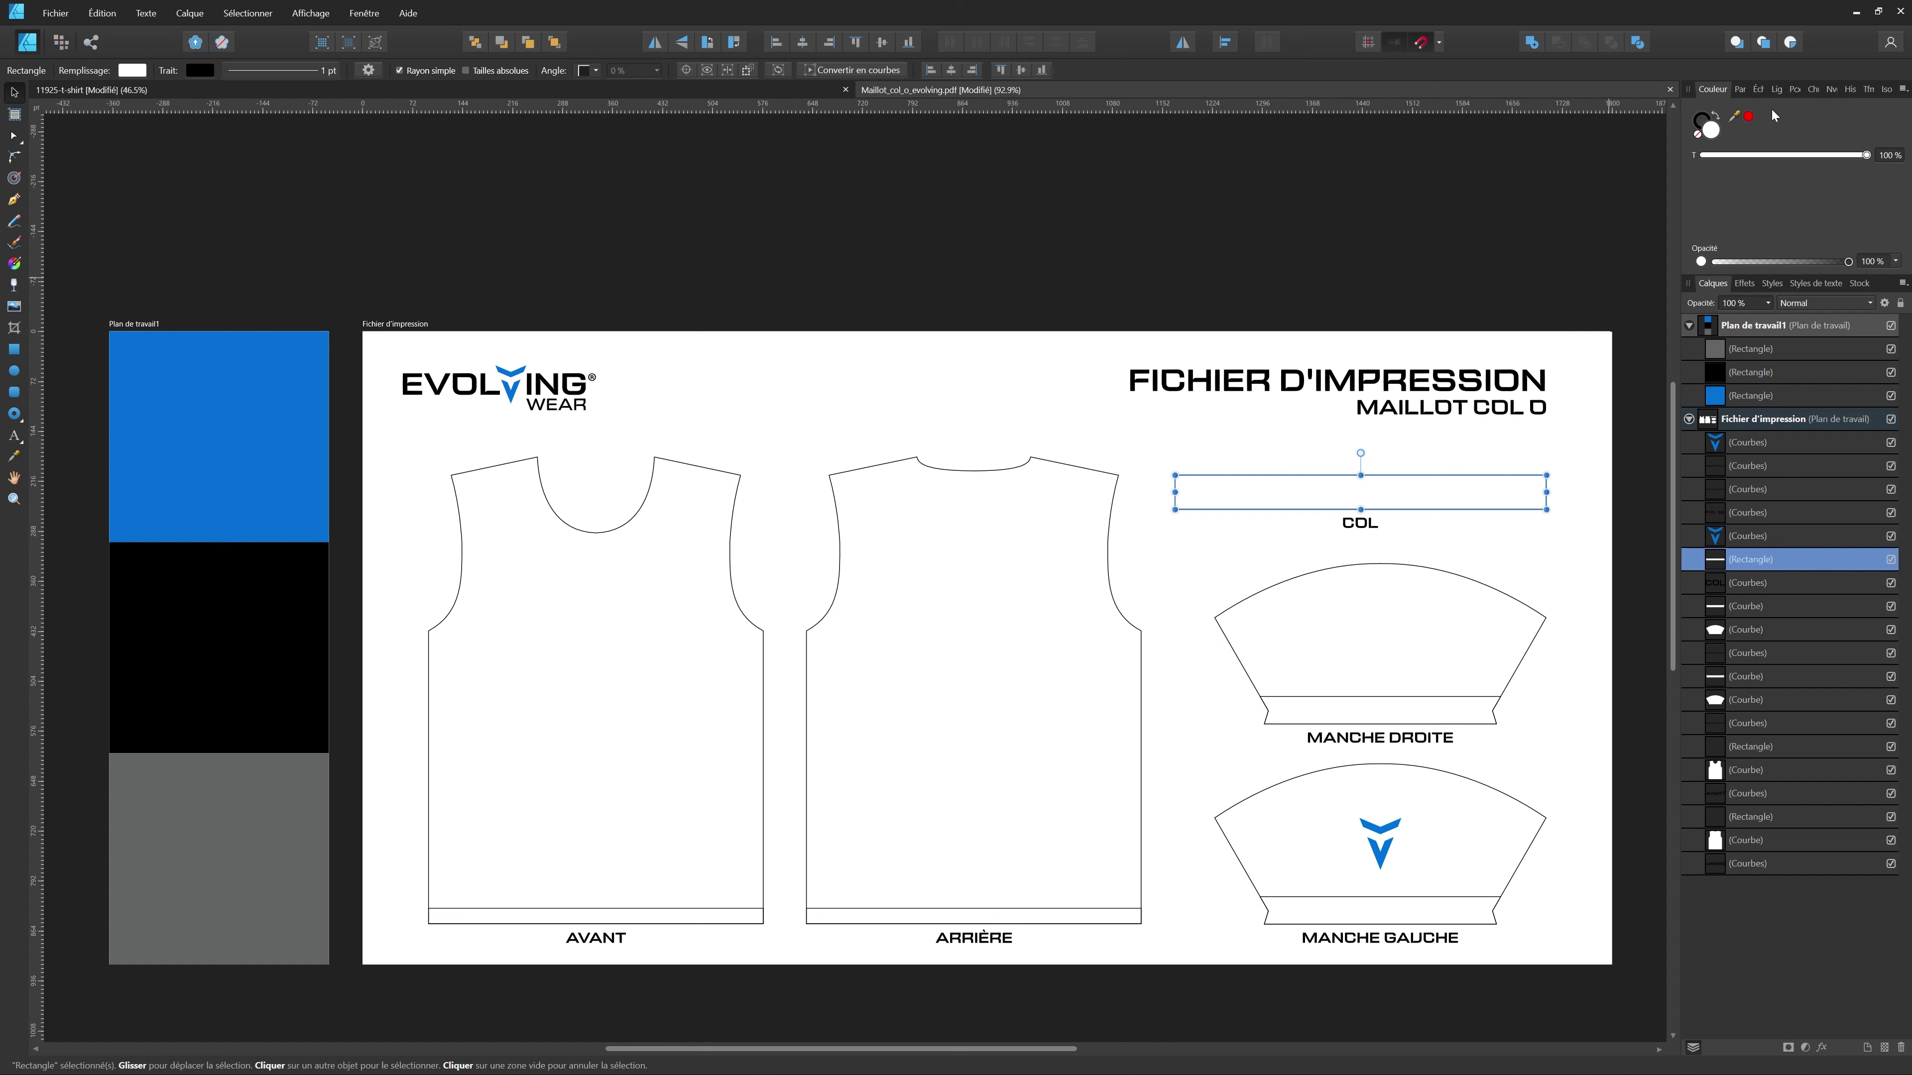
left_click(1902, 88)
left_click(1660, 110)
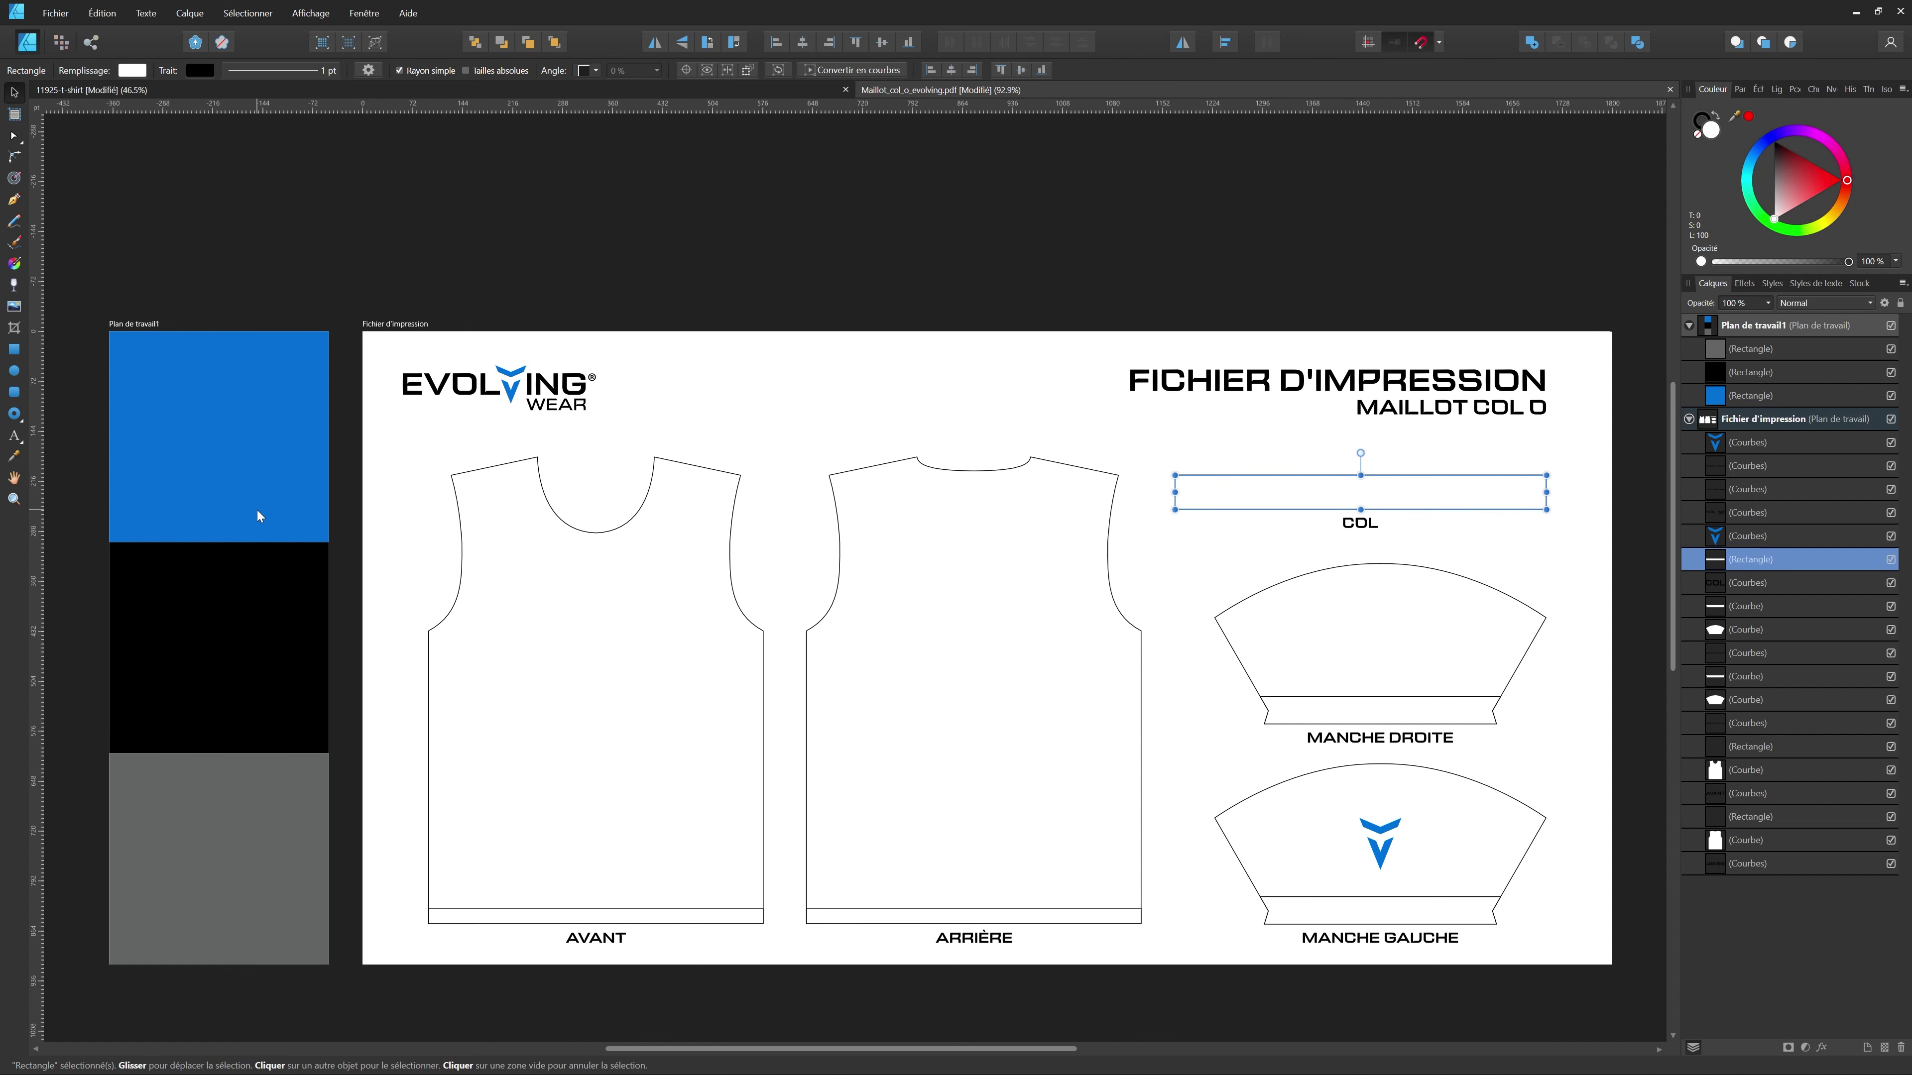
key("i")
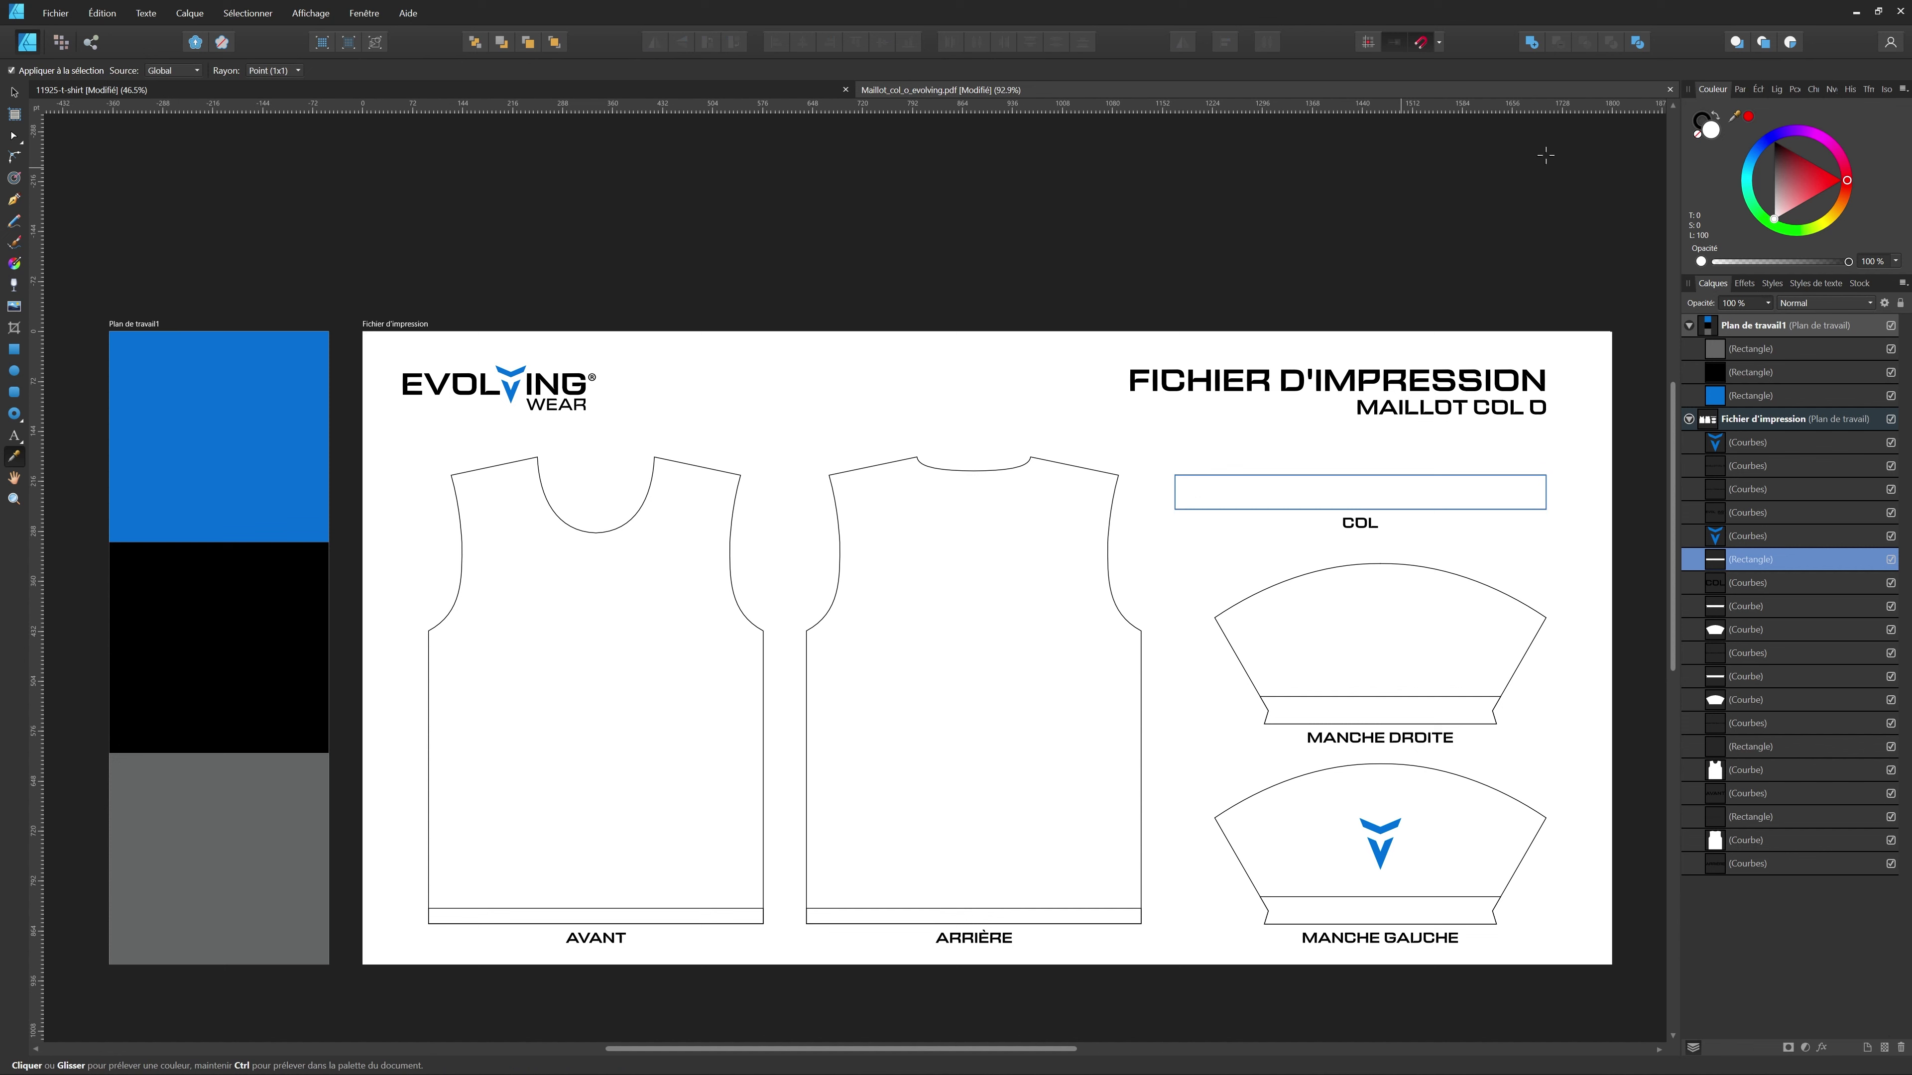
left_click_drag(1533, 183, 196, 409)
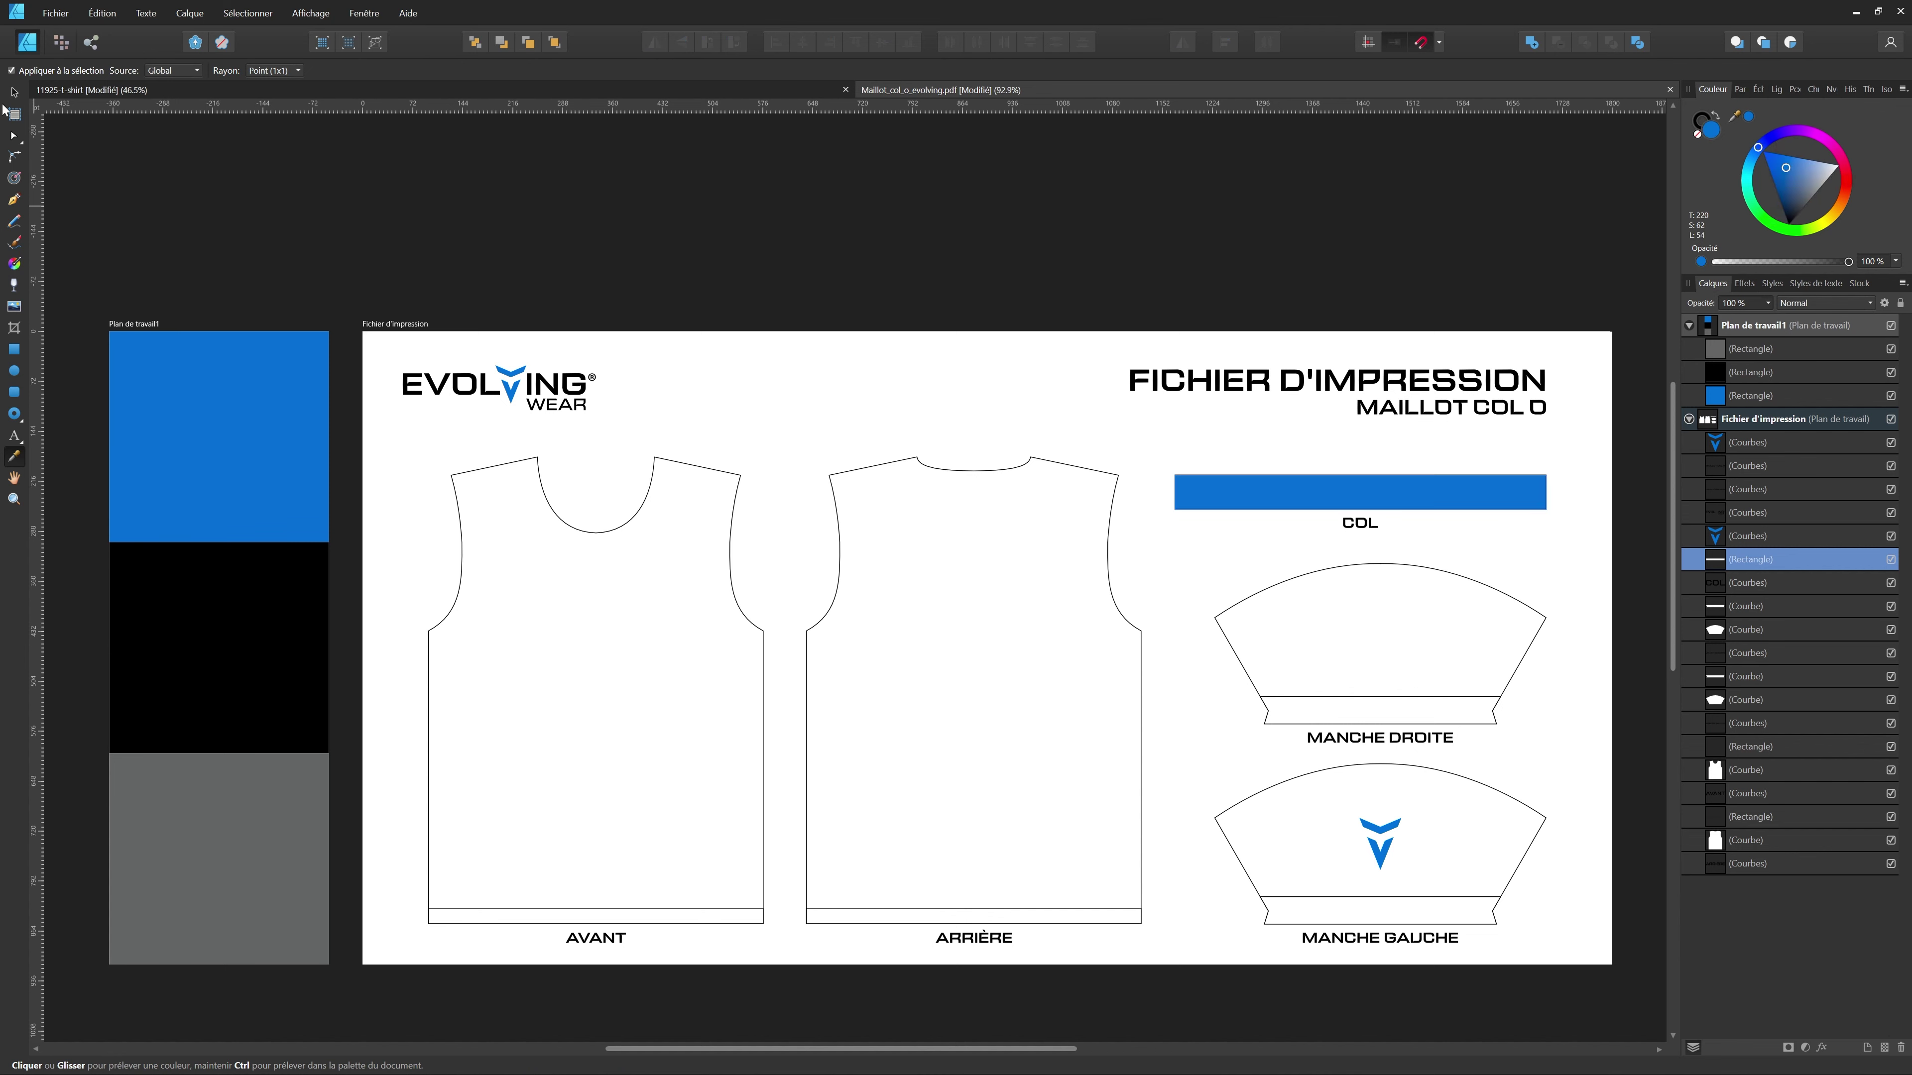
left_click(14, 92)
left_click(734, 465)
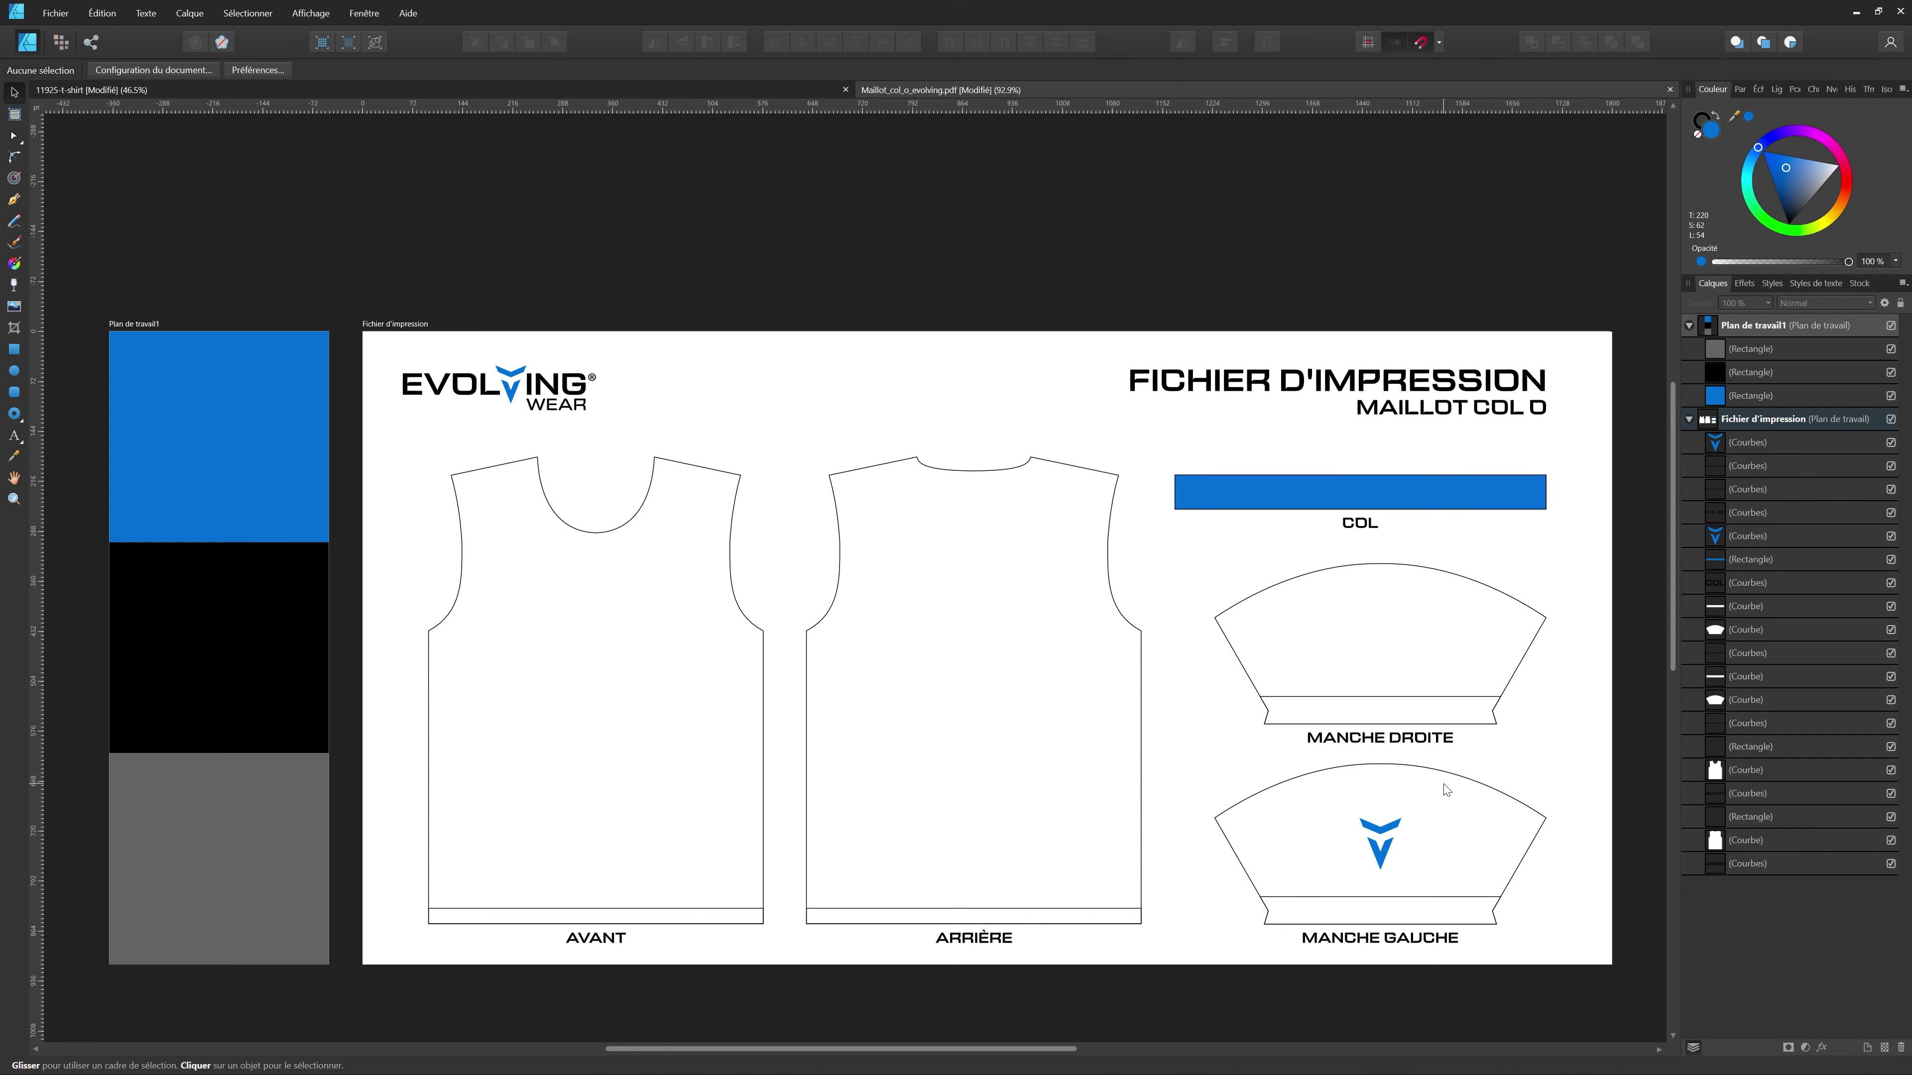
- Apply the blue sampled from the palette square to the logo on the MANCHE GAUCHE sleeve
left_click(849, 93)
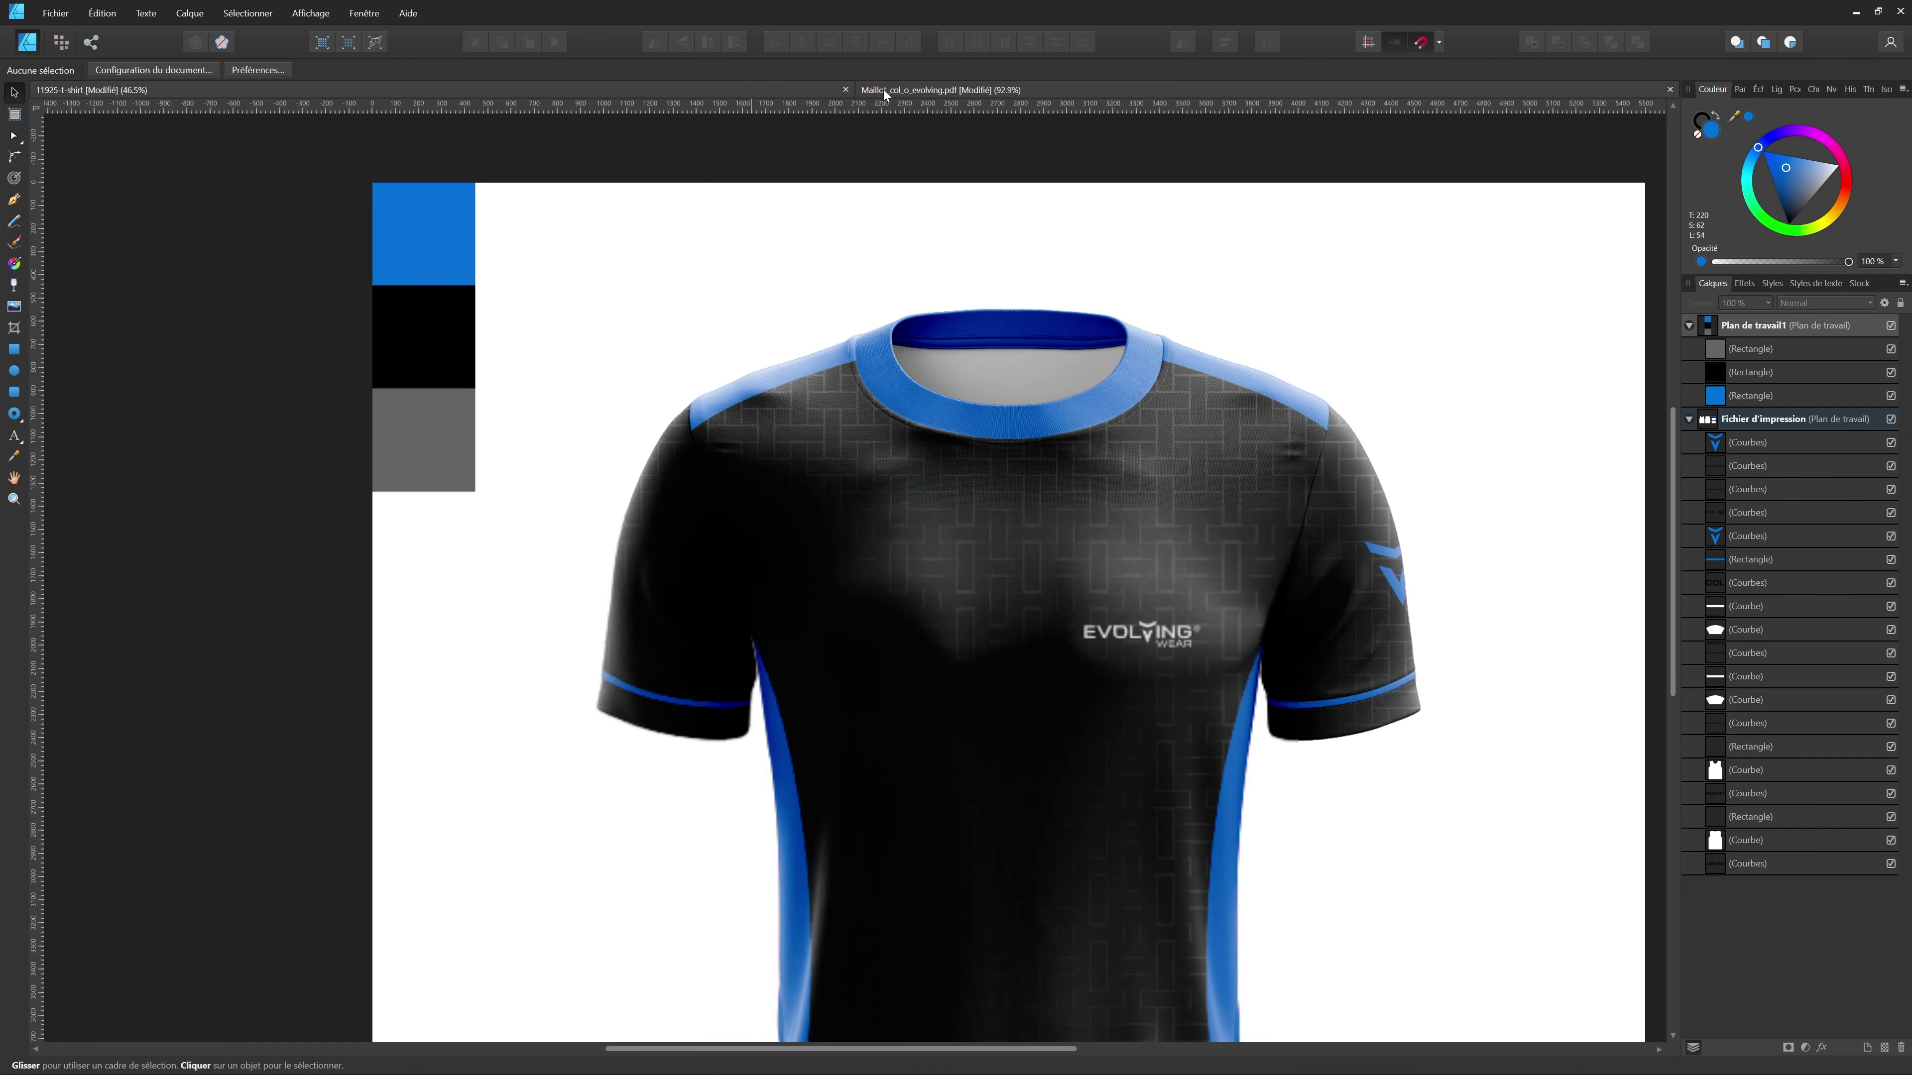
left_click(902, 94)
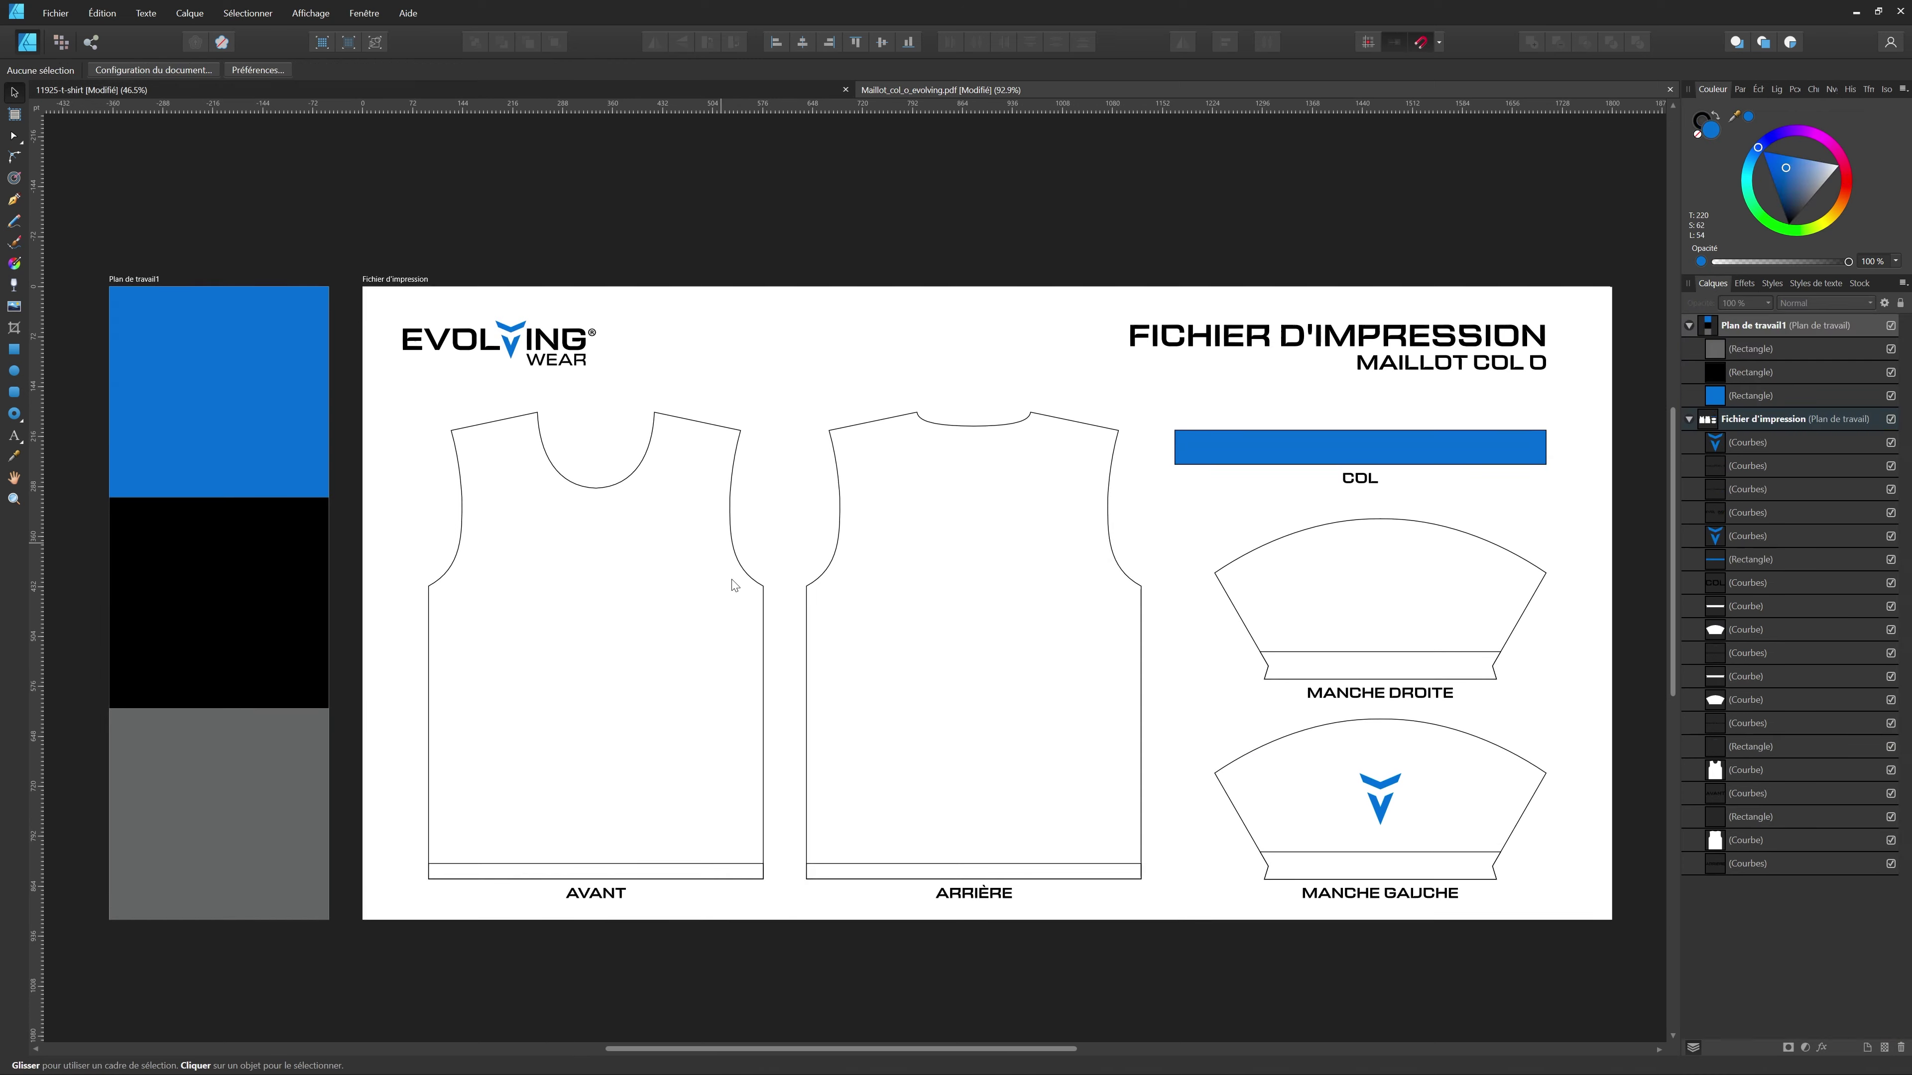
left_click(1382, 723)
key("i")
left_click(264, 321)
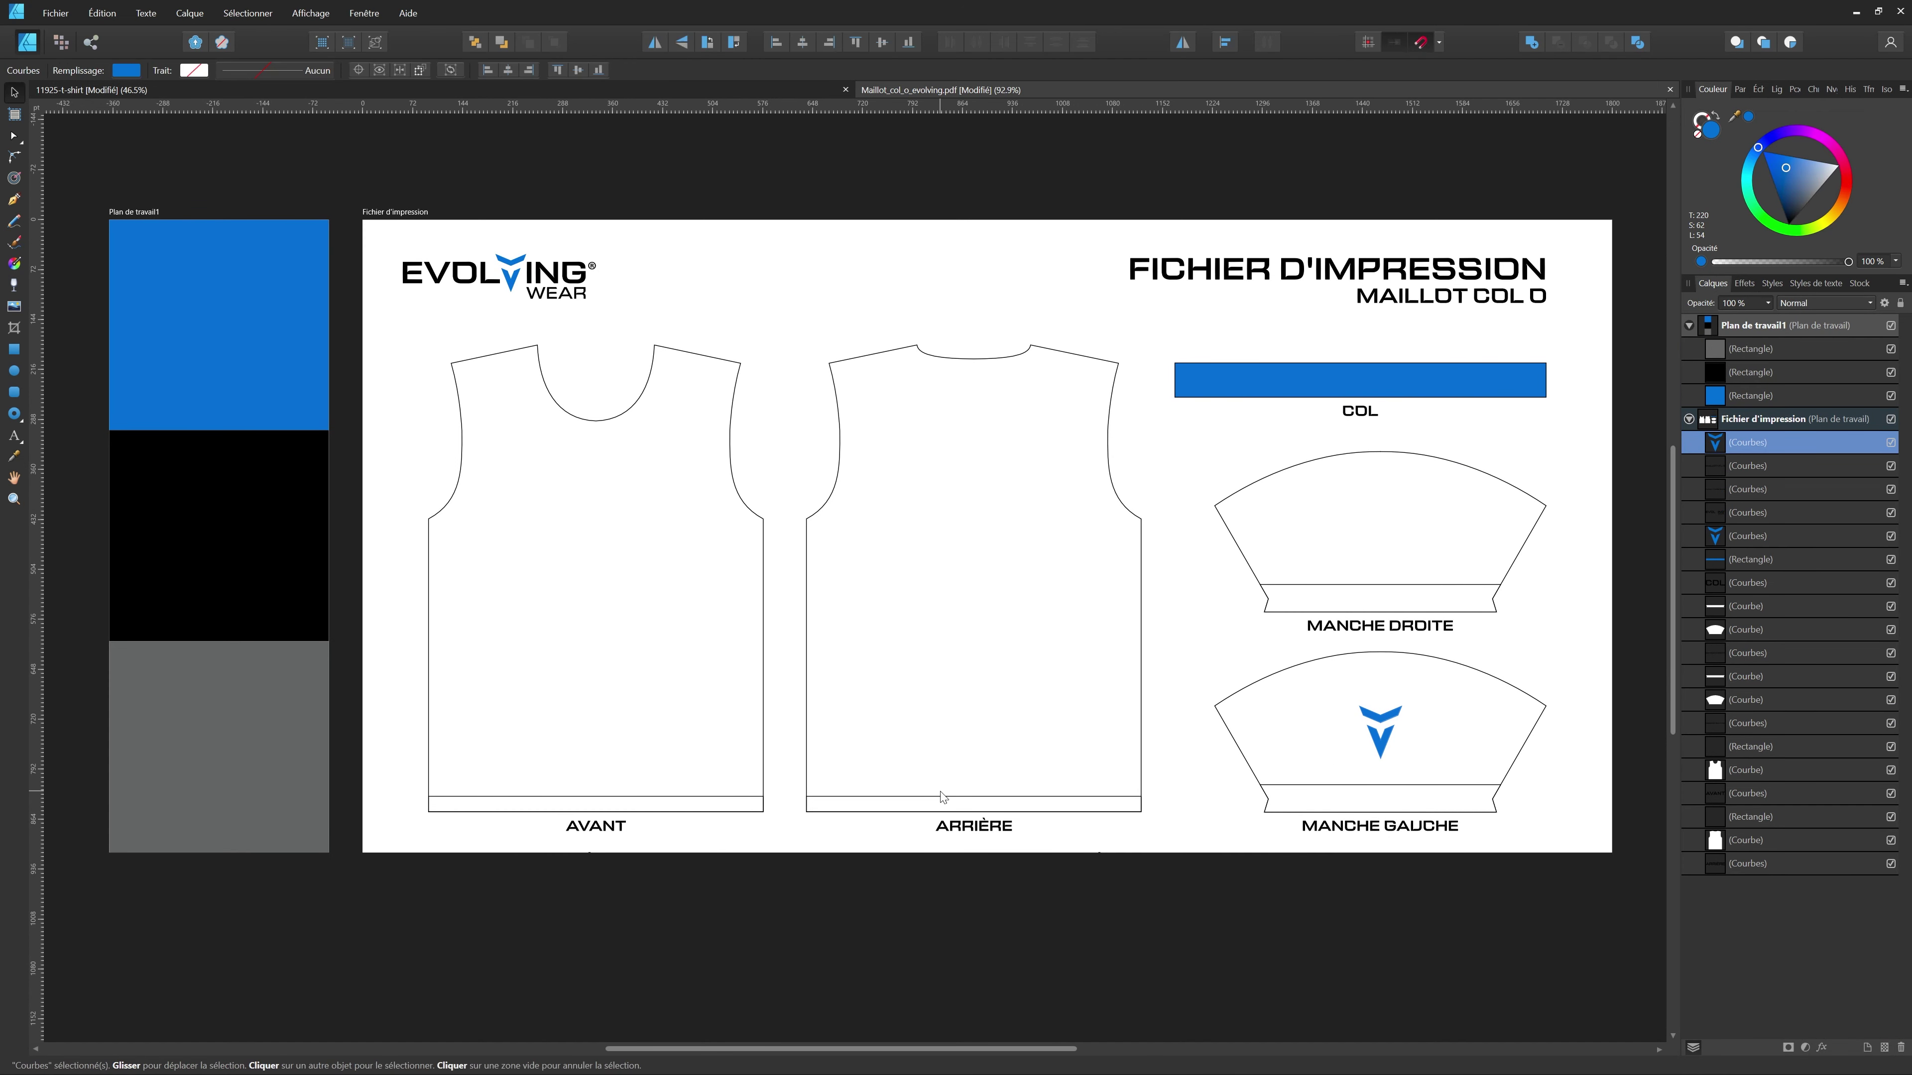
key("v")
key("ctrl+d")
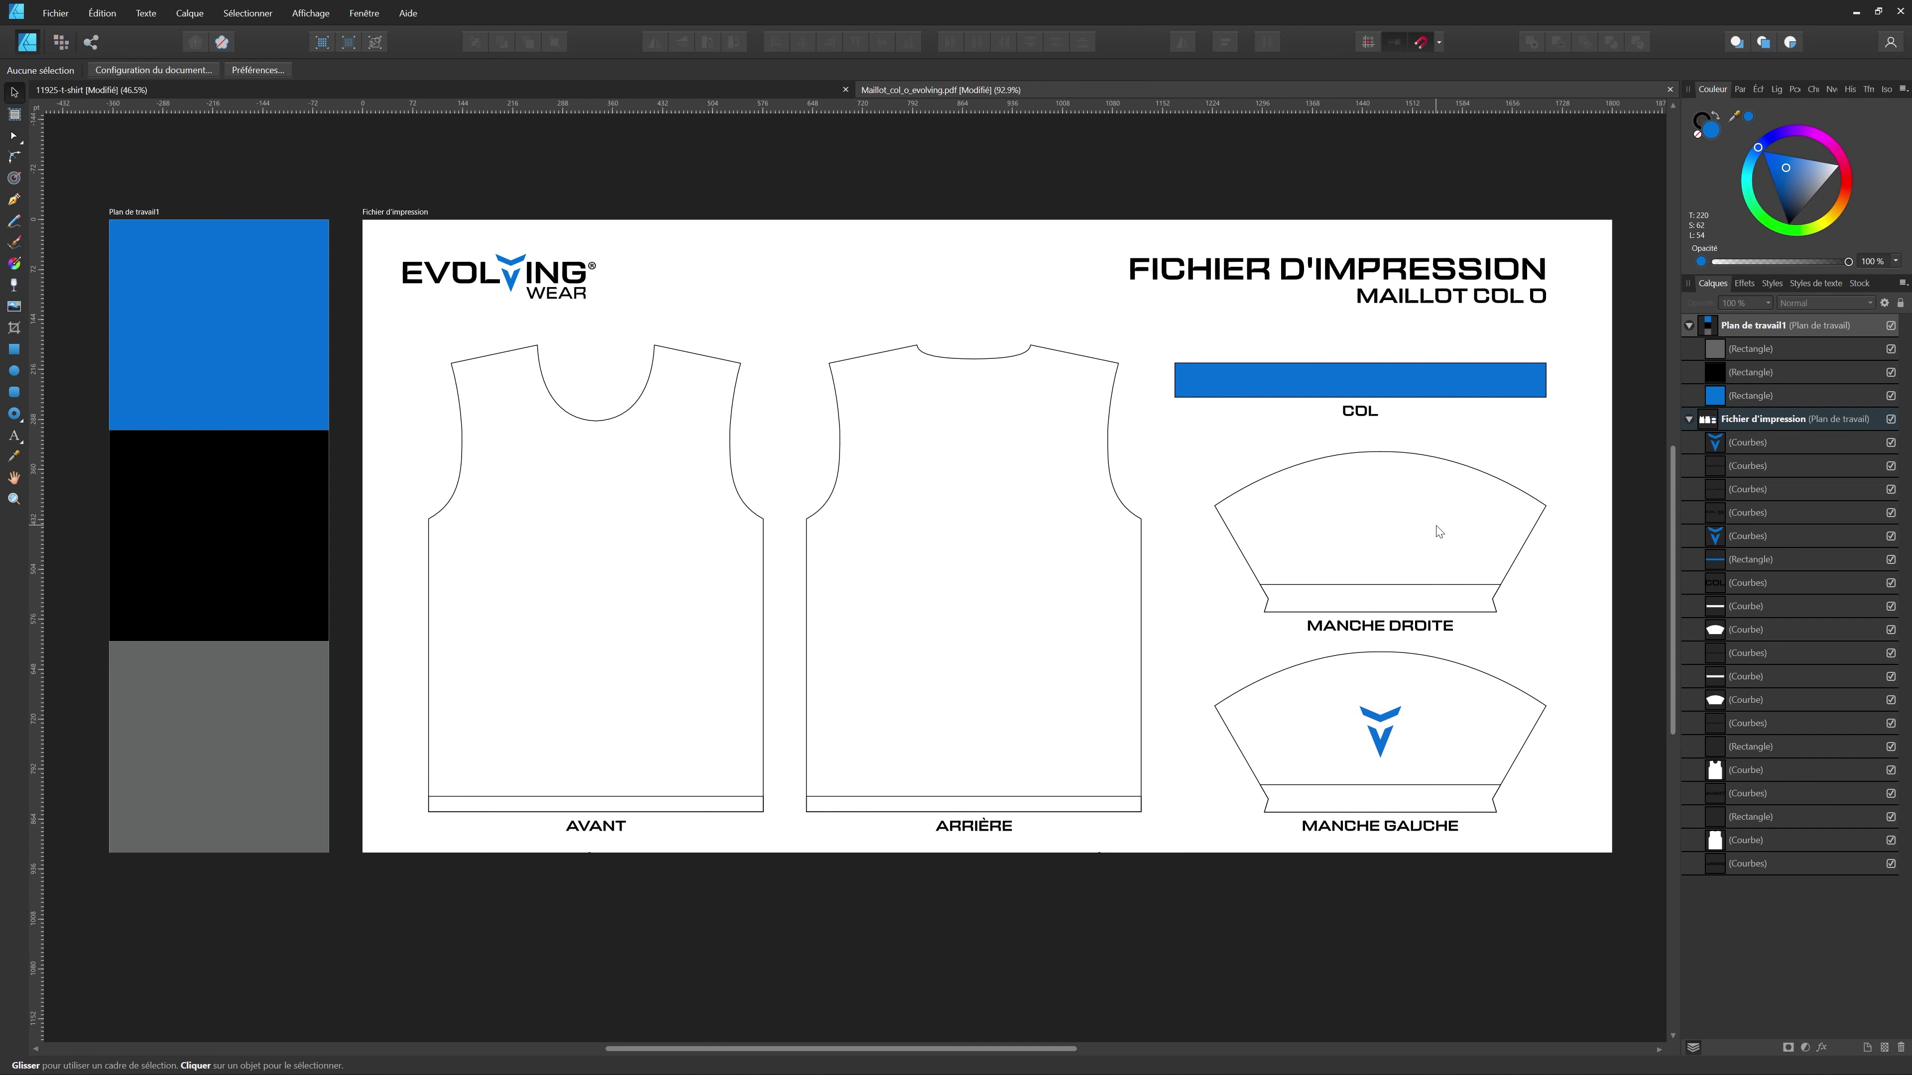
- Fill the sleeve and cuff shapes of both MANCHE DROITE and MANCHE GAUCHE with black
left_click(1439, 530)
left_click(1709, 613, "ctrl")
left_click(1754, 699, "ctrl")
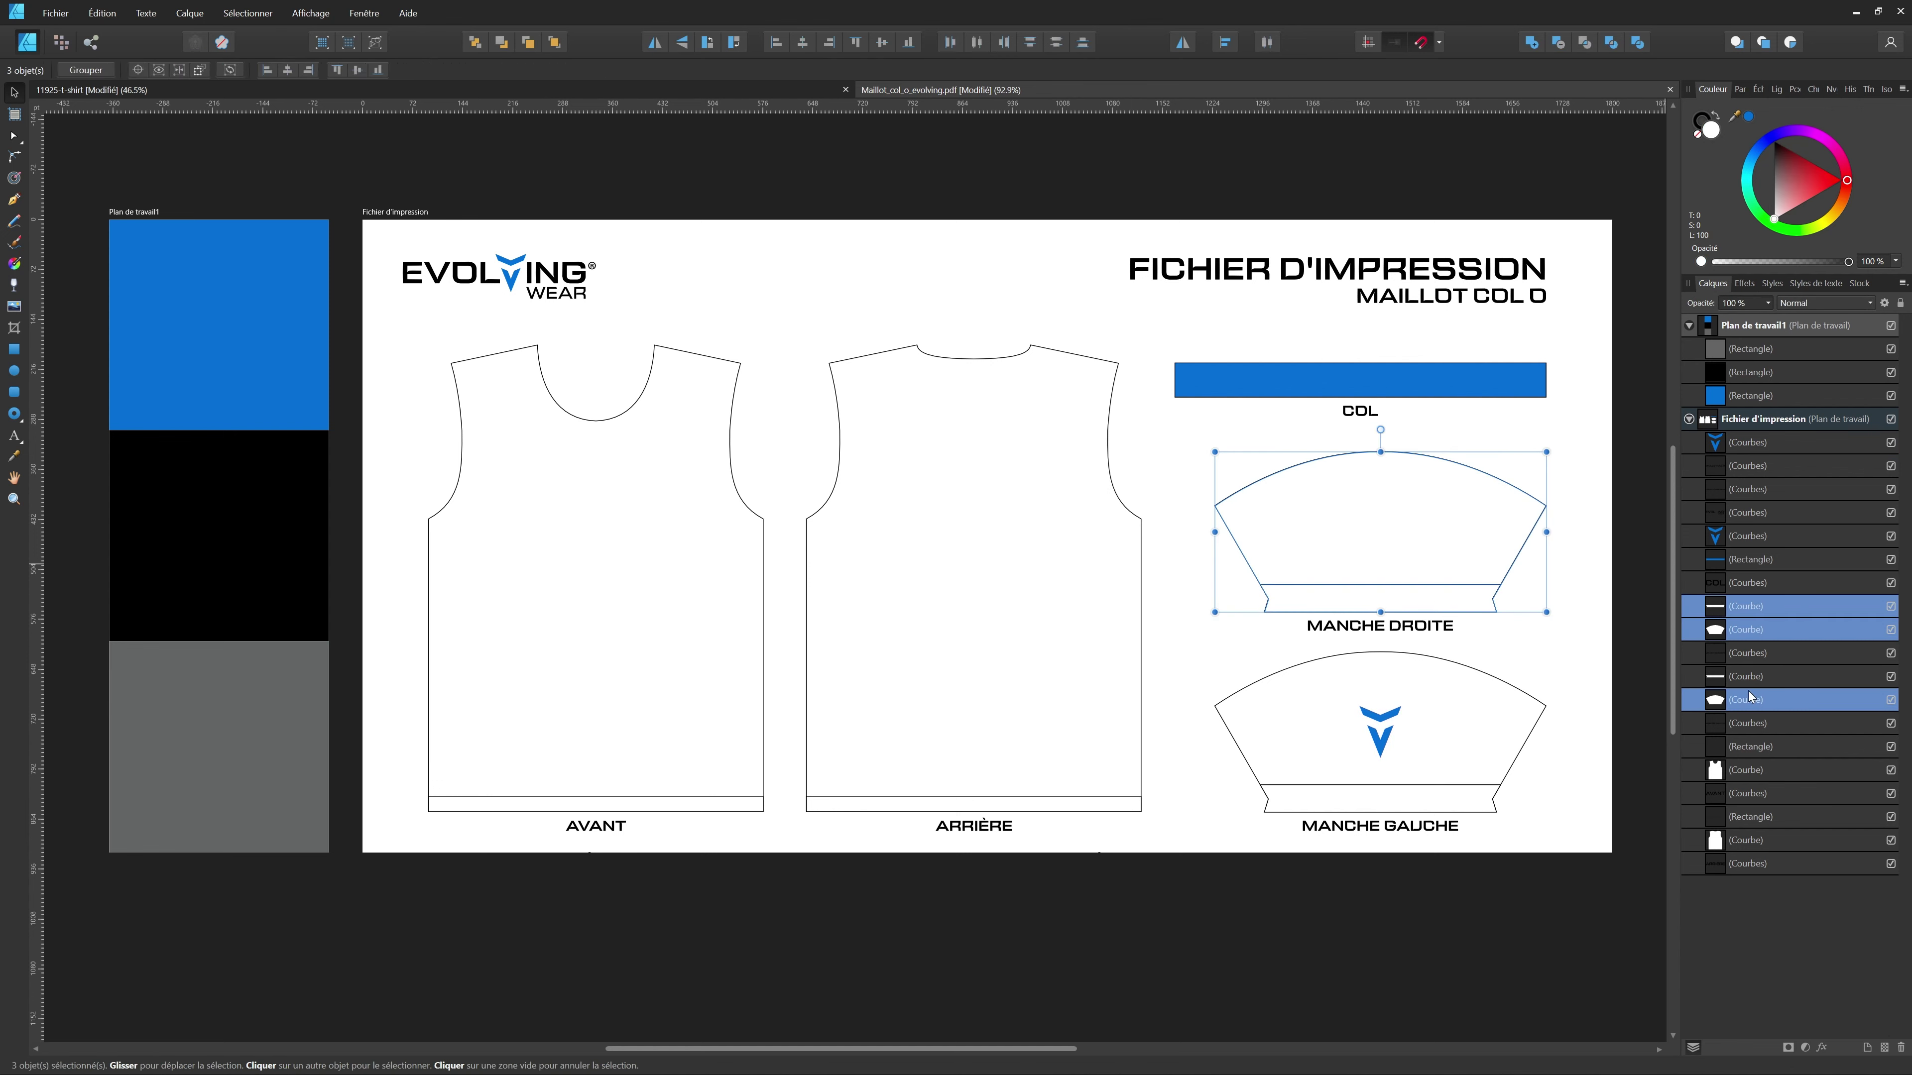
left_click(1754, 676, "ctrl")
left_click(1803, 177)
left_click_drag(1802, 177, 1774, 142)
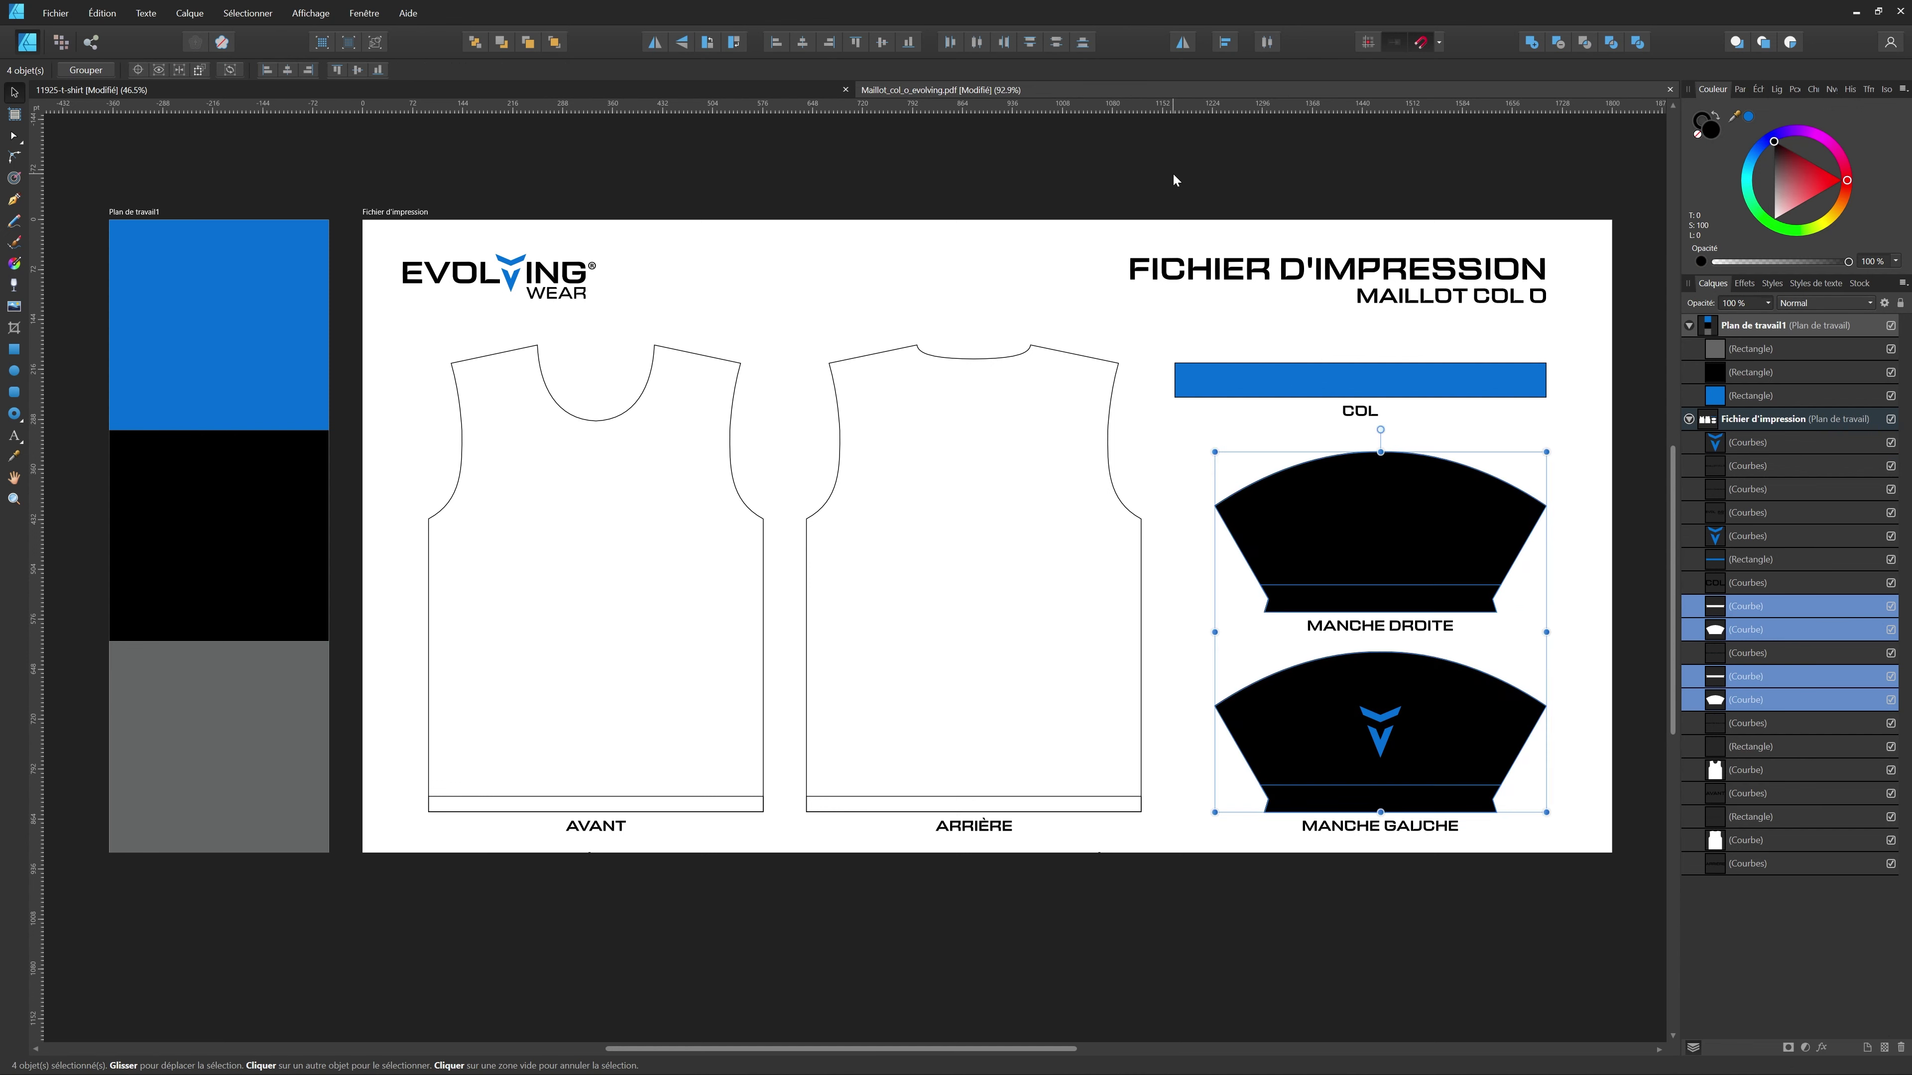
key("ctrl+d")
scroll(1539, 623, "up", 5)
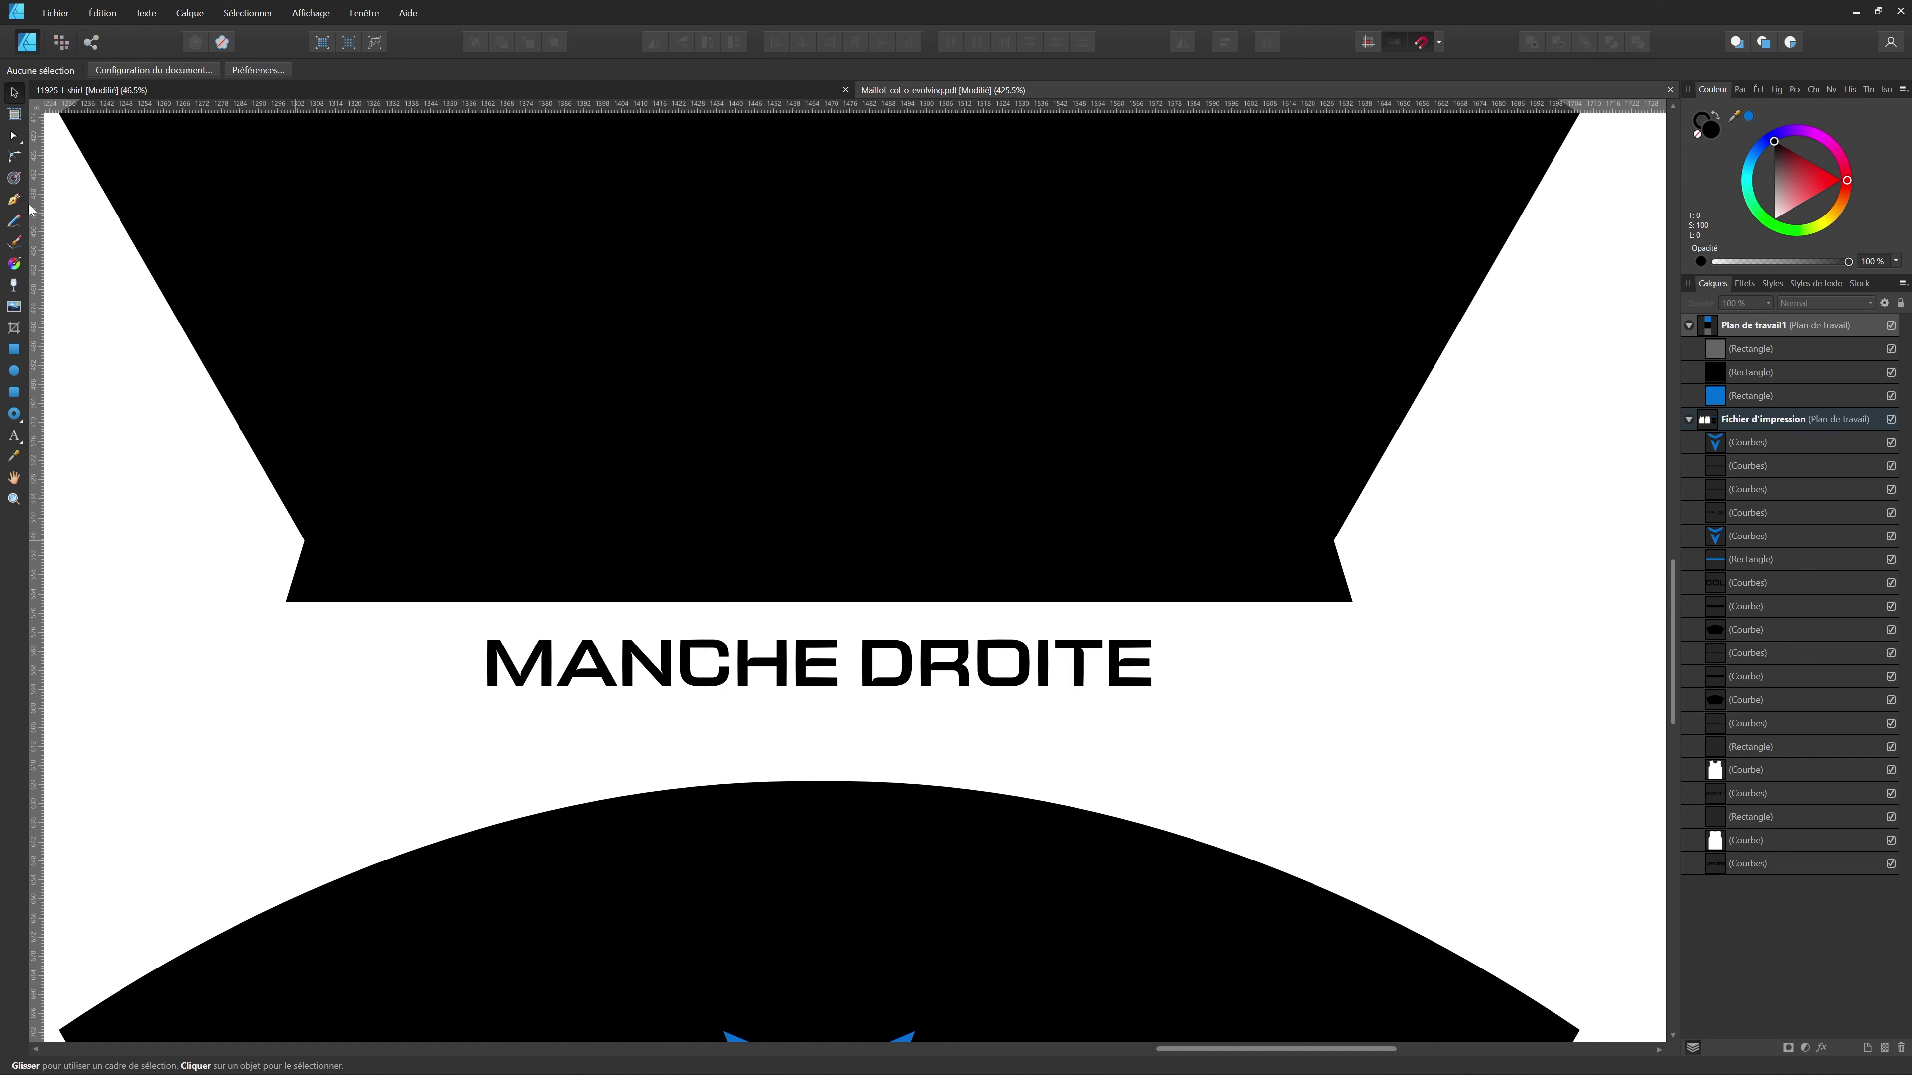
left_click(15, 200)
left_click(261, 537)
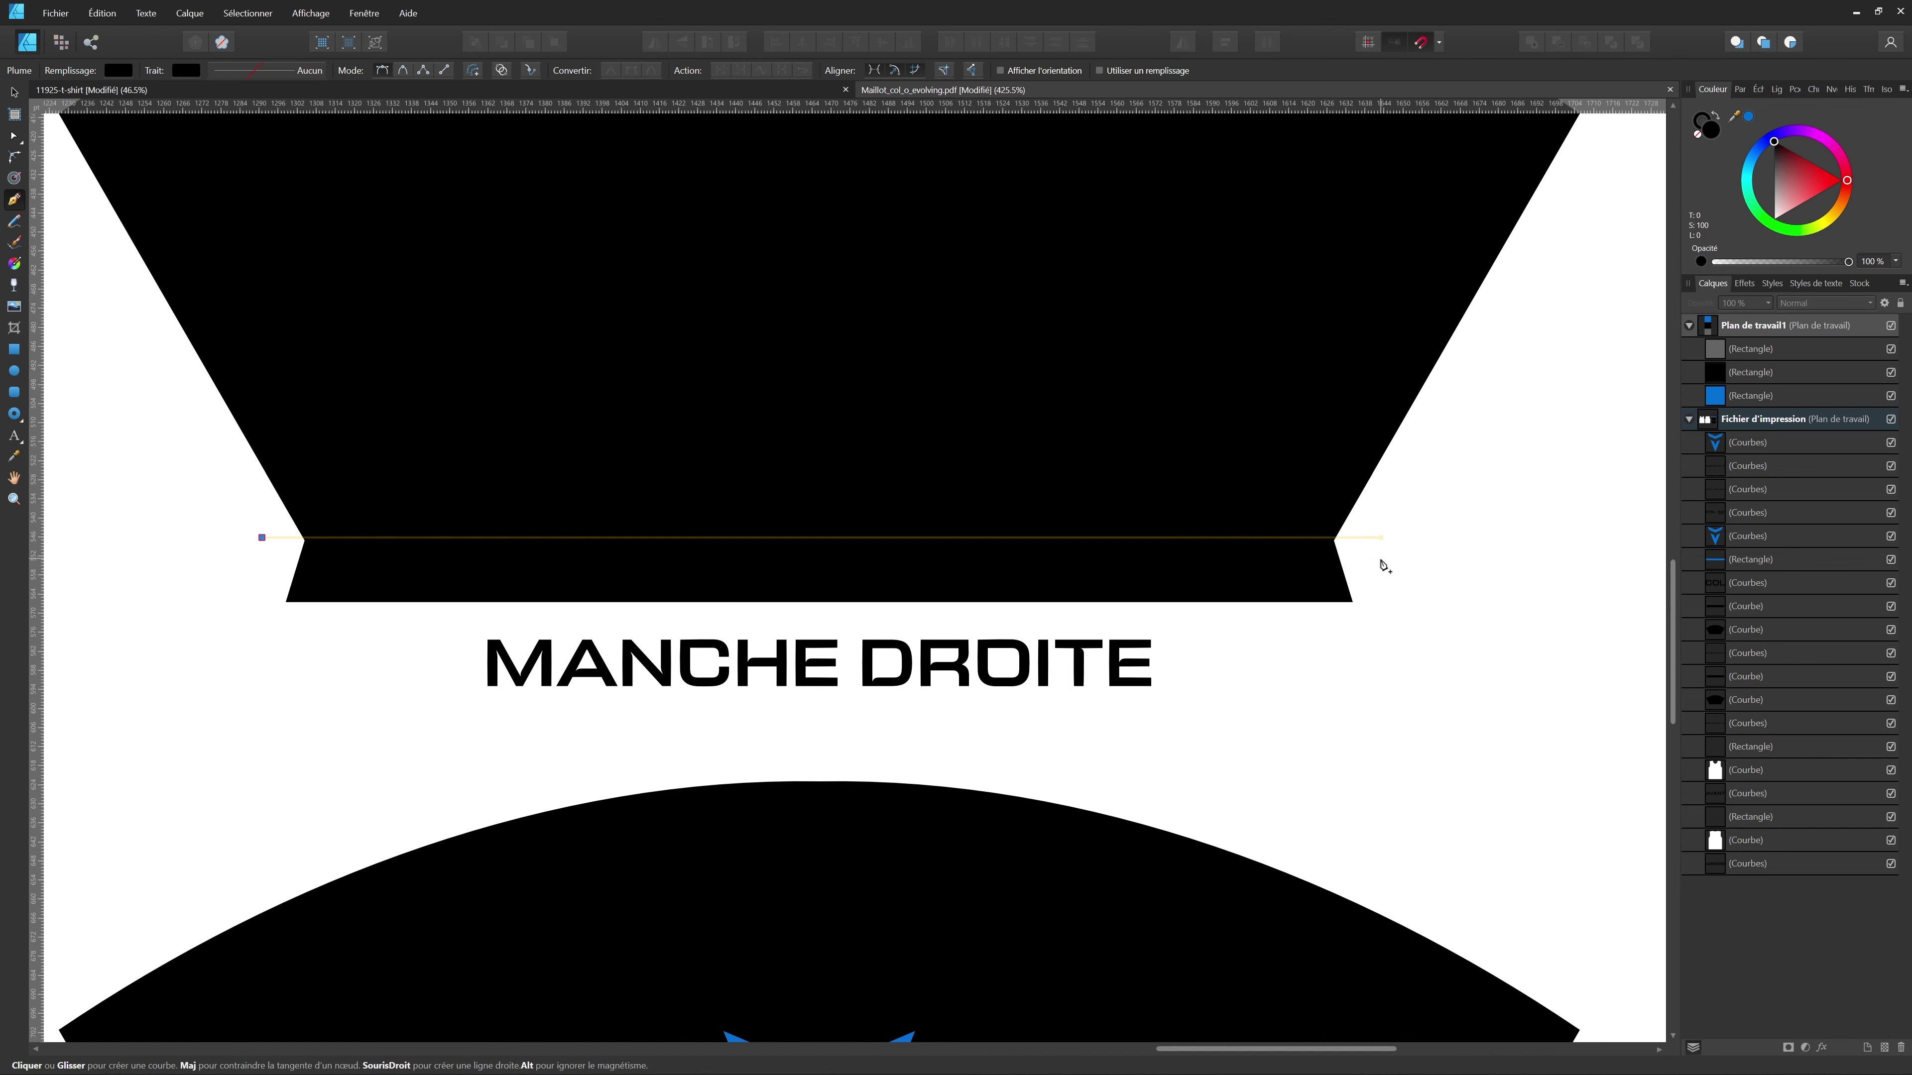
left_click(1393, 552)
key("v")
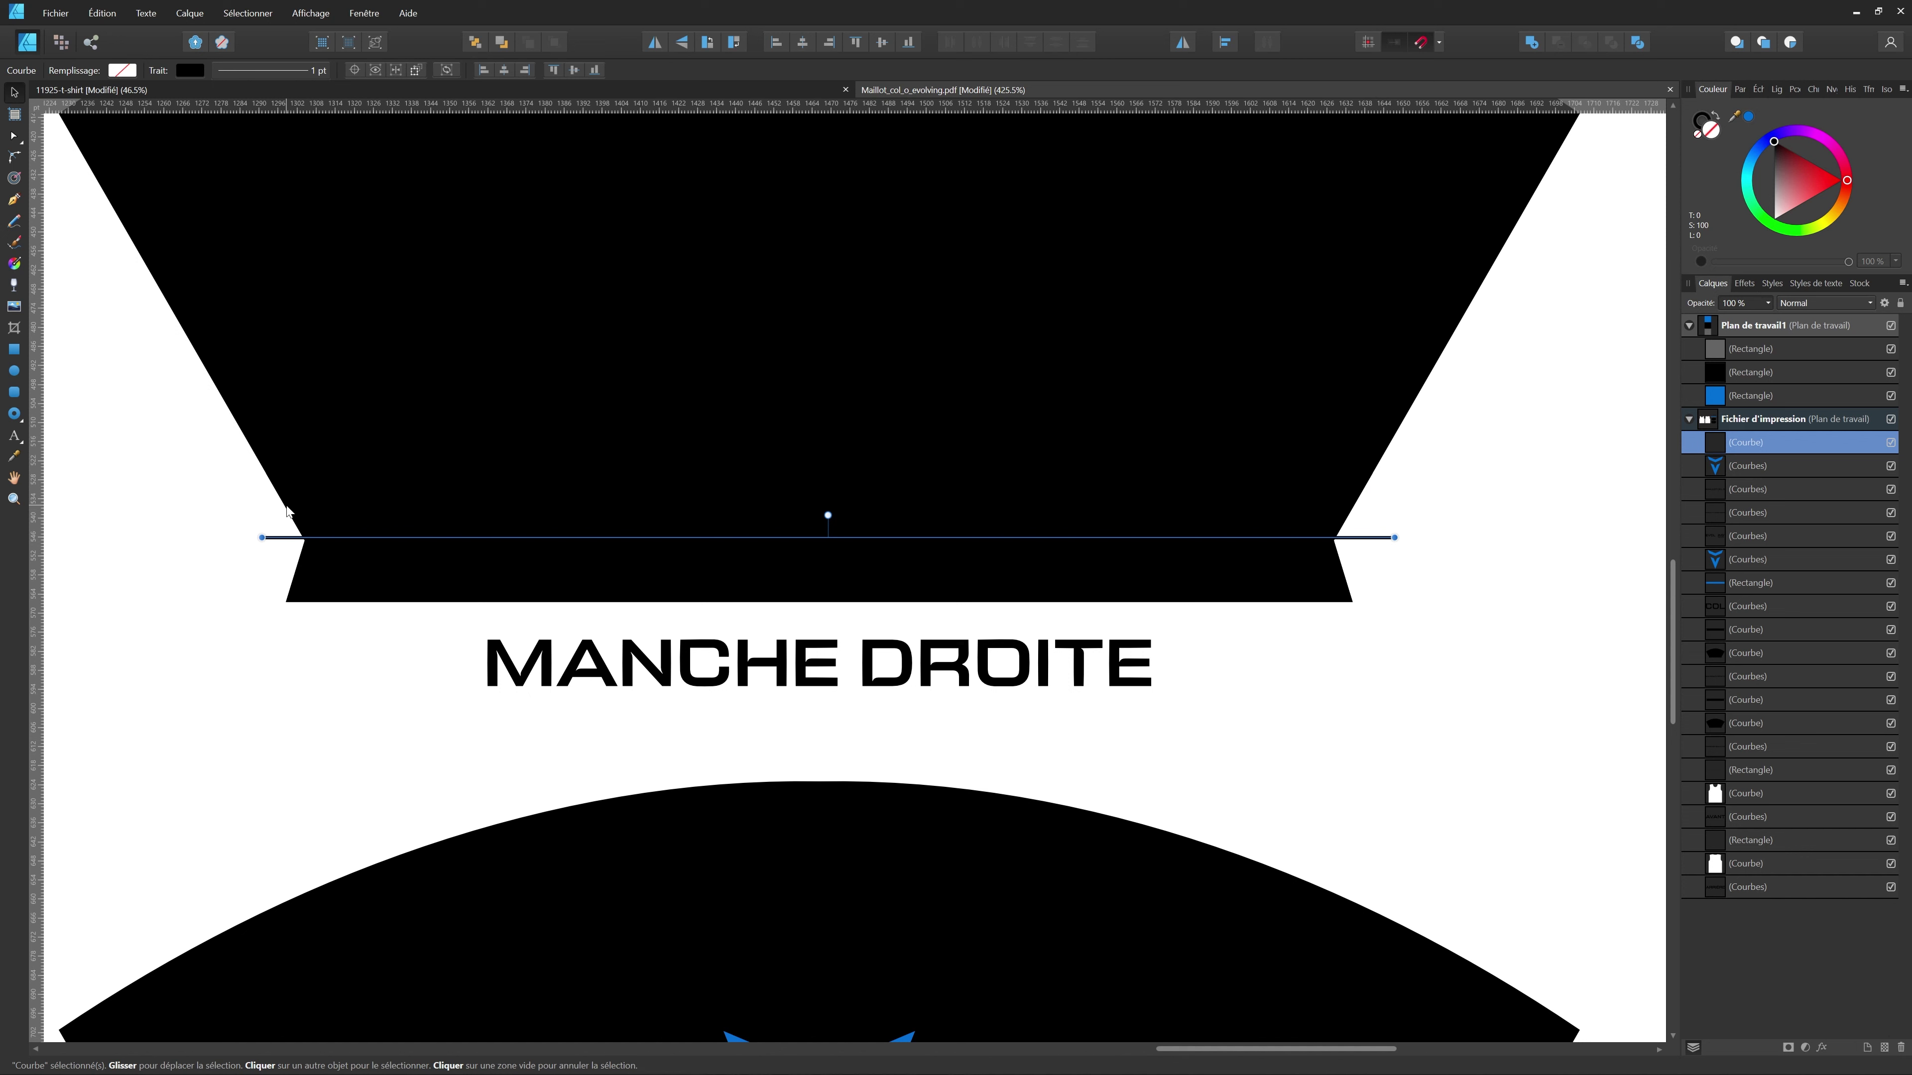
key("Delete")
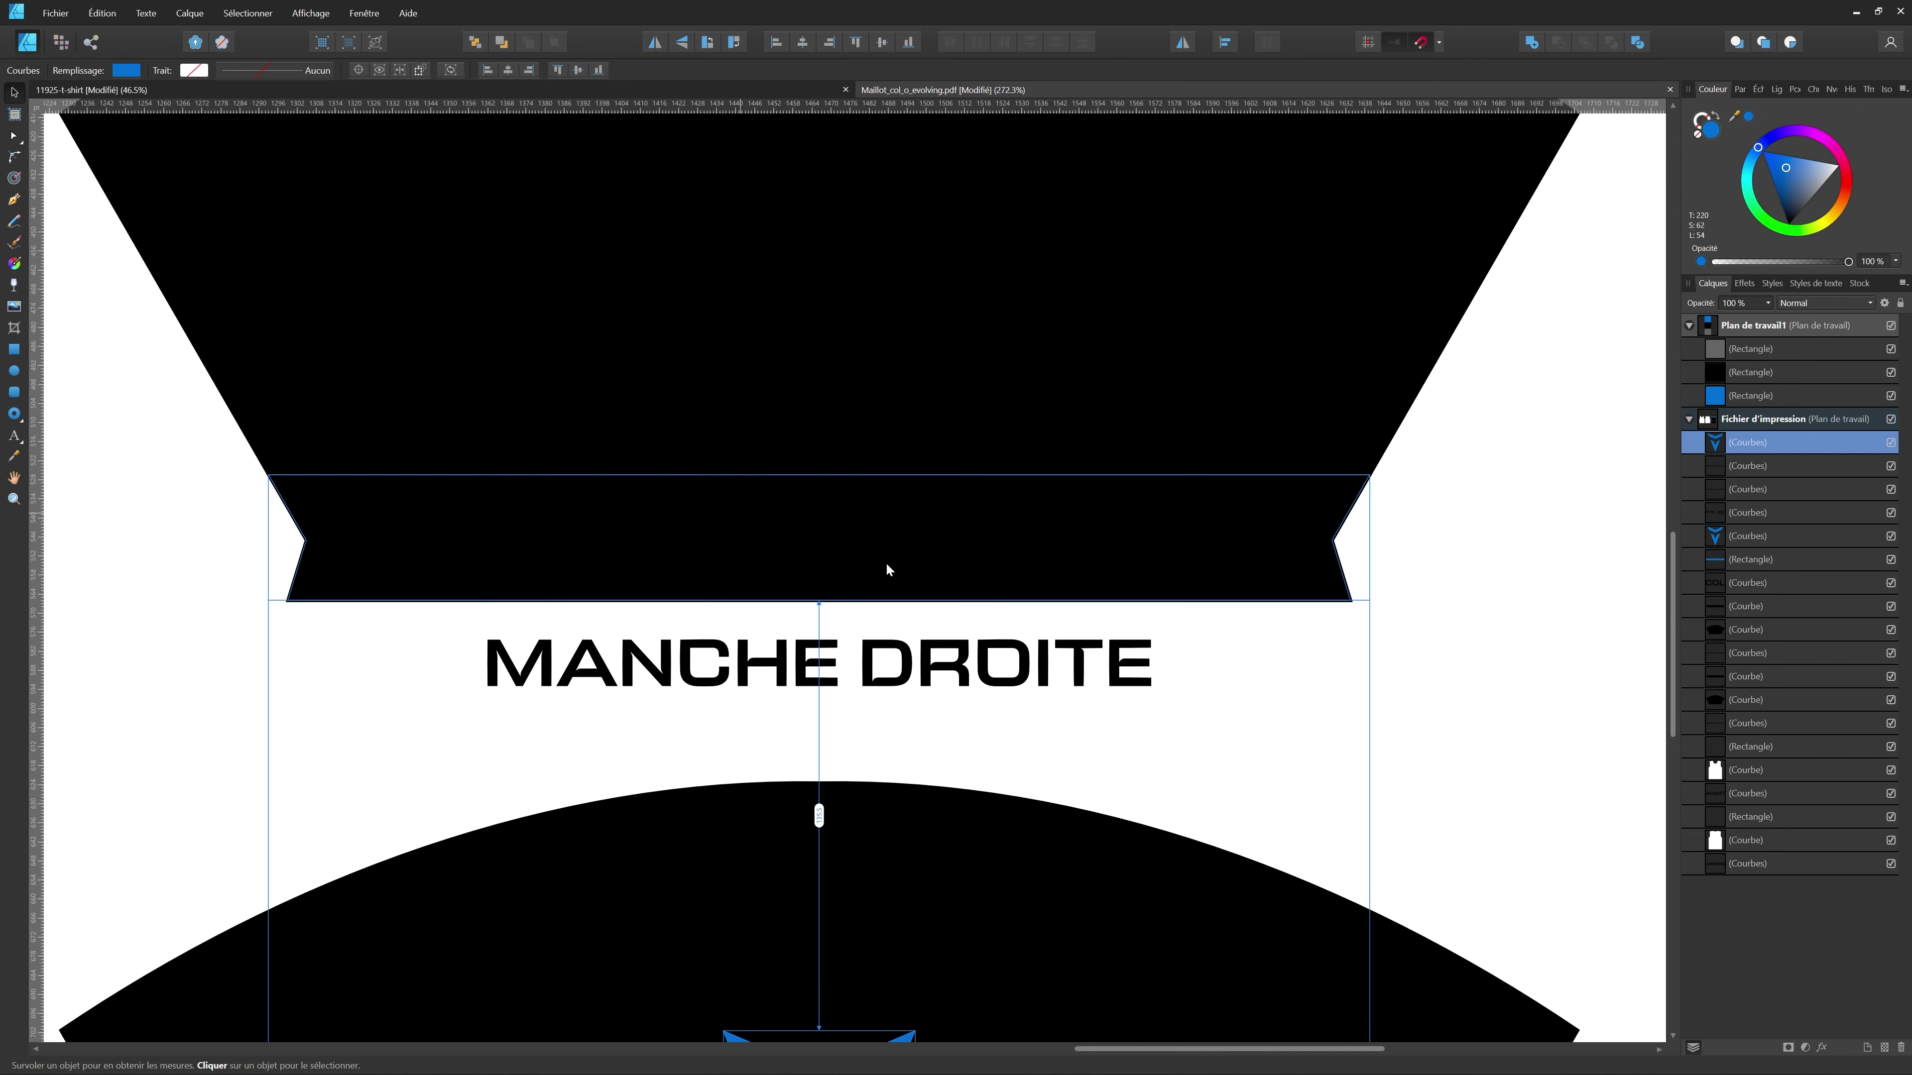
- Examine the sleeve cuff band on the T-shirt mockup and compare it with the sleeves in the print template
scroll(875, 560, "down", 5)
left_click(1288, 620)
scroll(1288, 620, "down", 2)
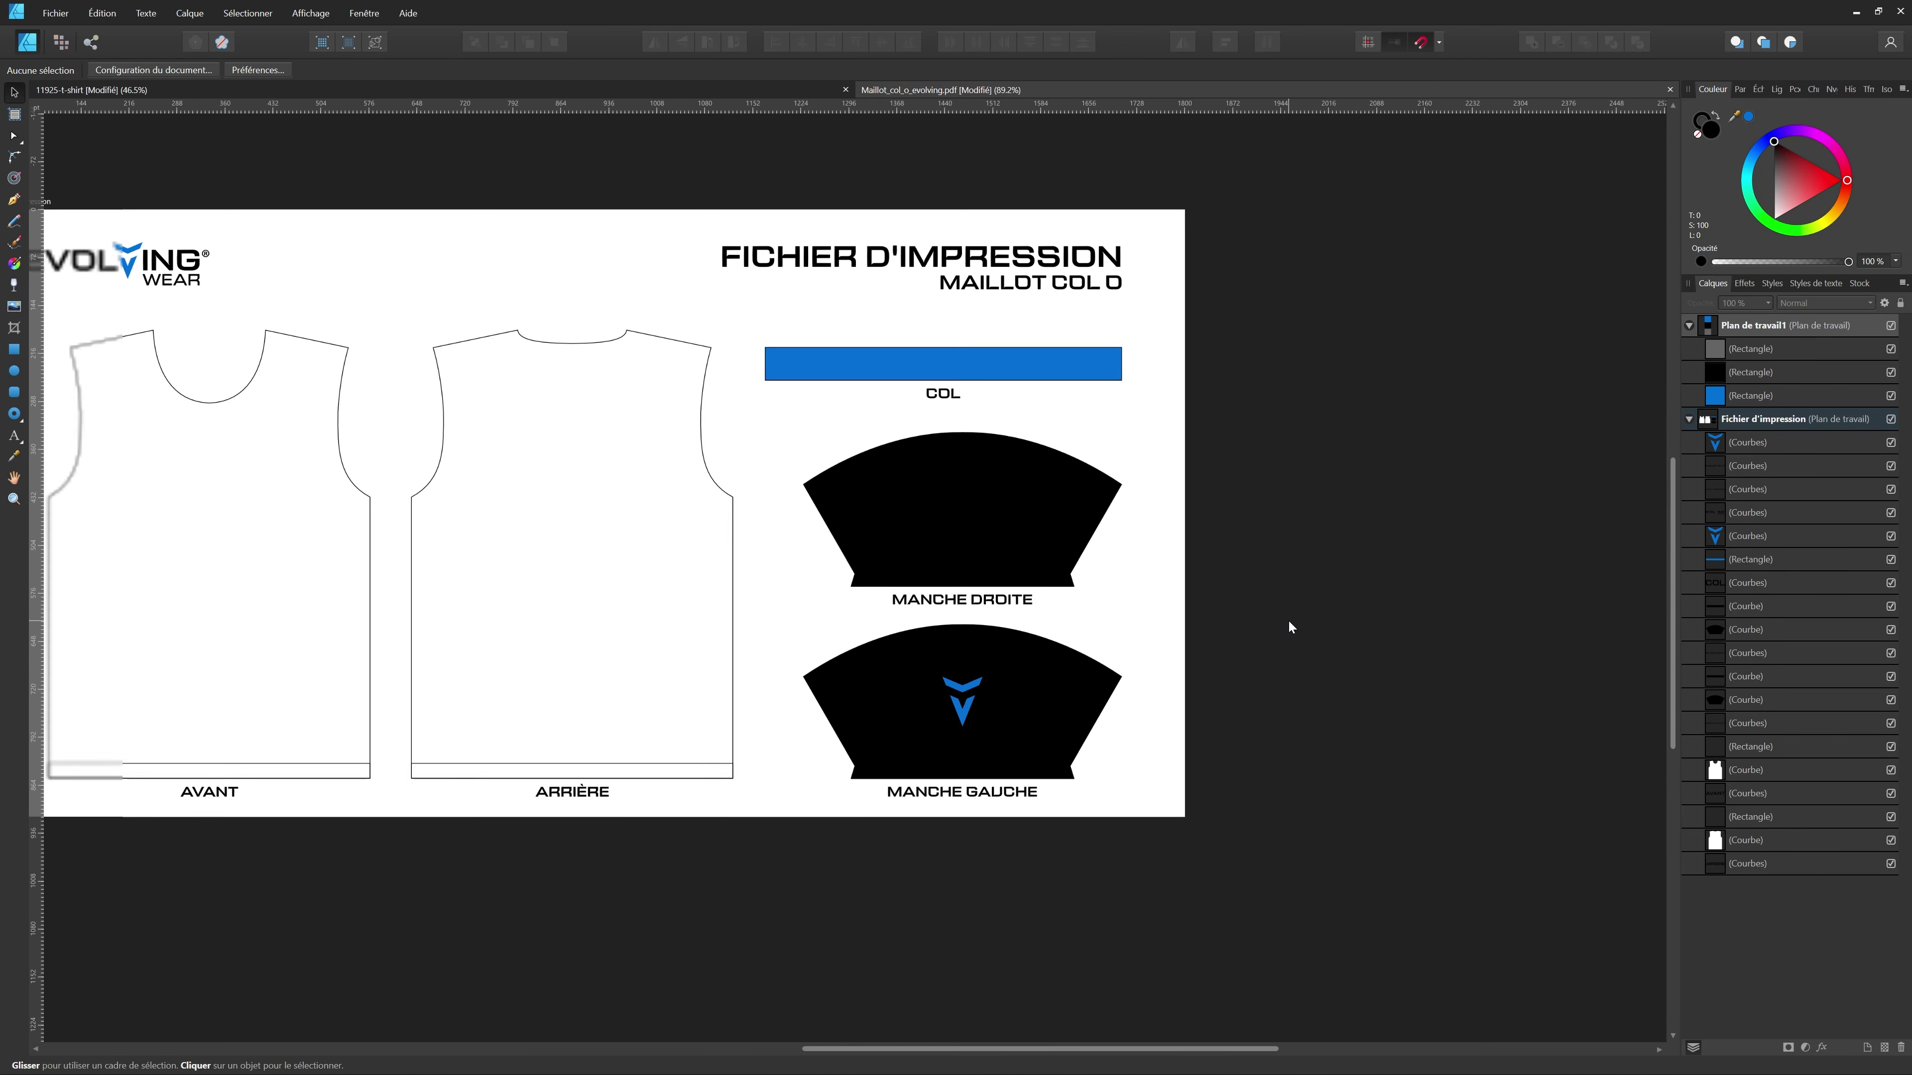
scroll(870, 542, "up", 1)
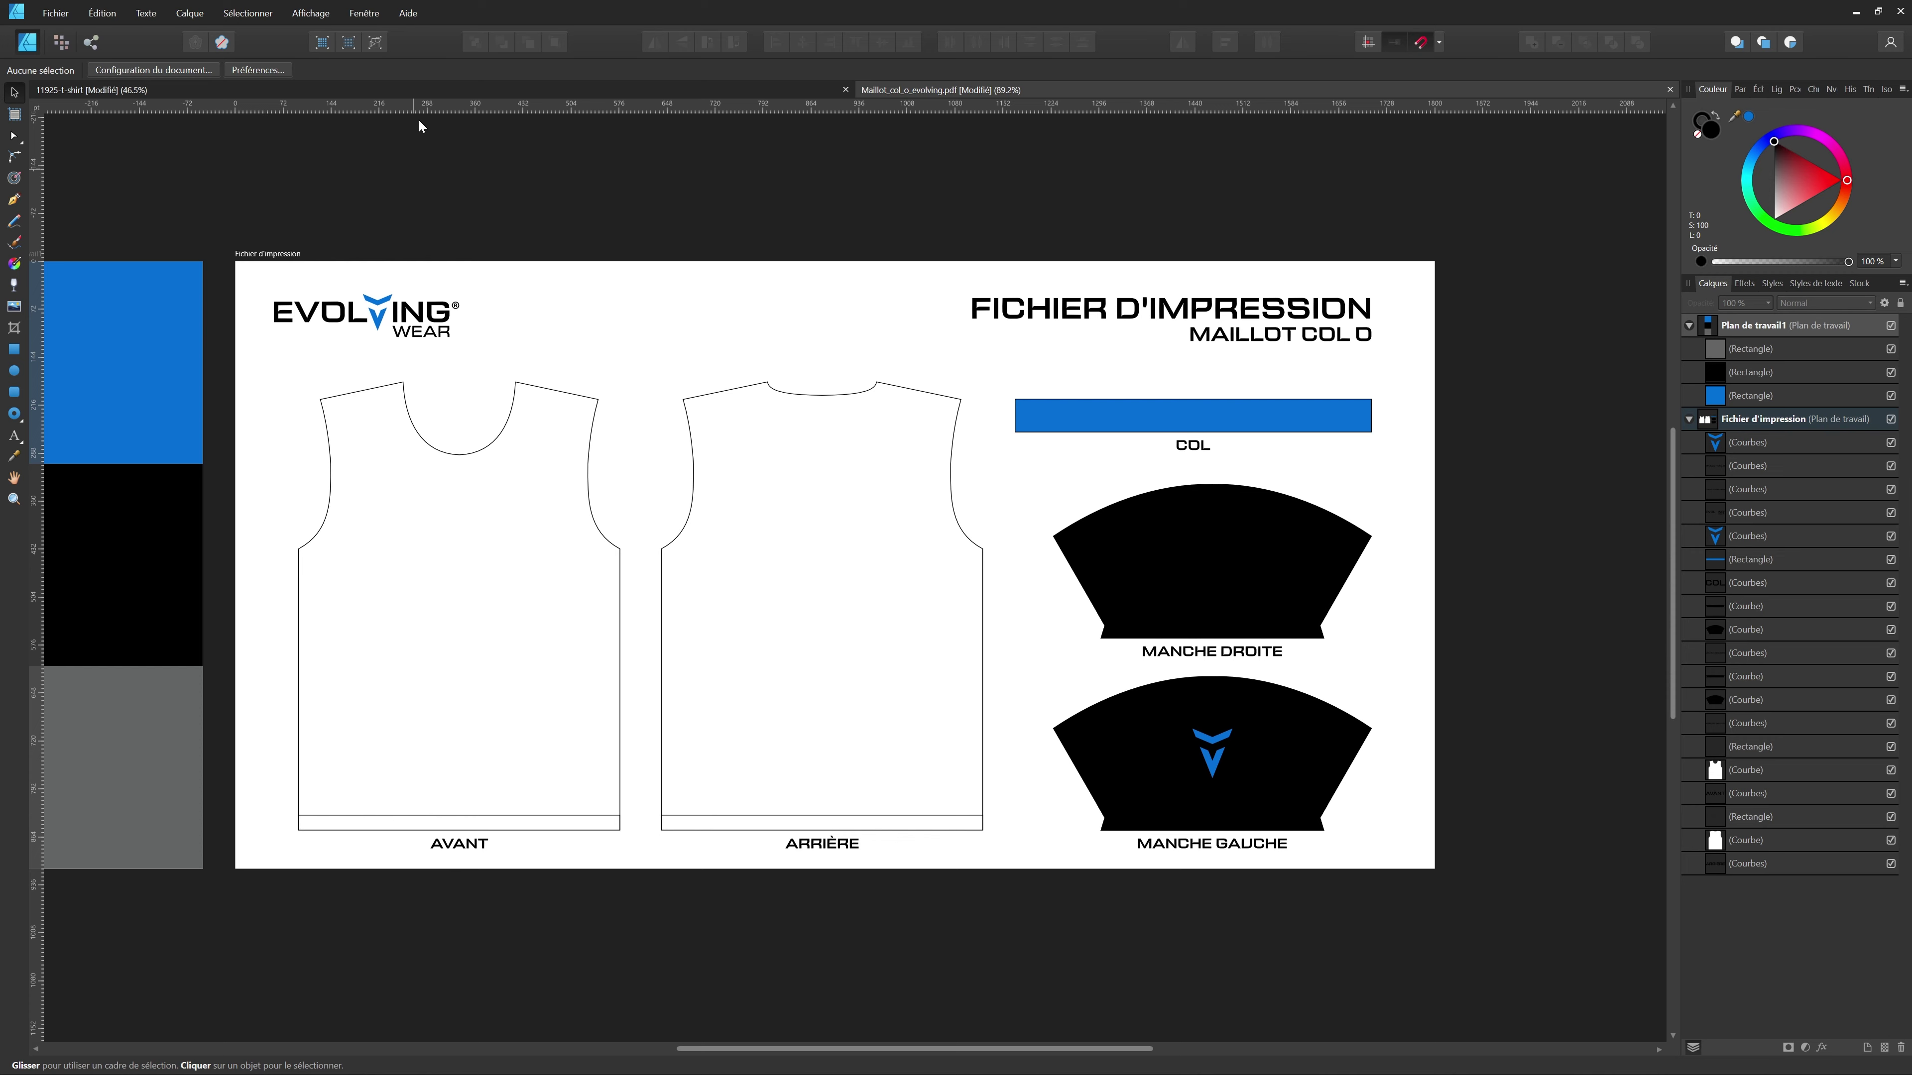
left_click(677, 90)
scroll(1371, 704, "up", 6)
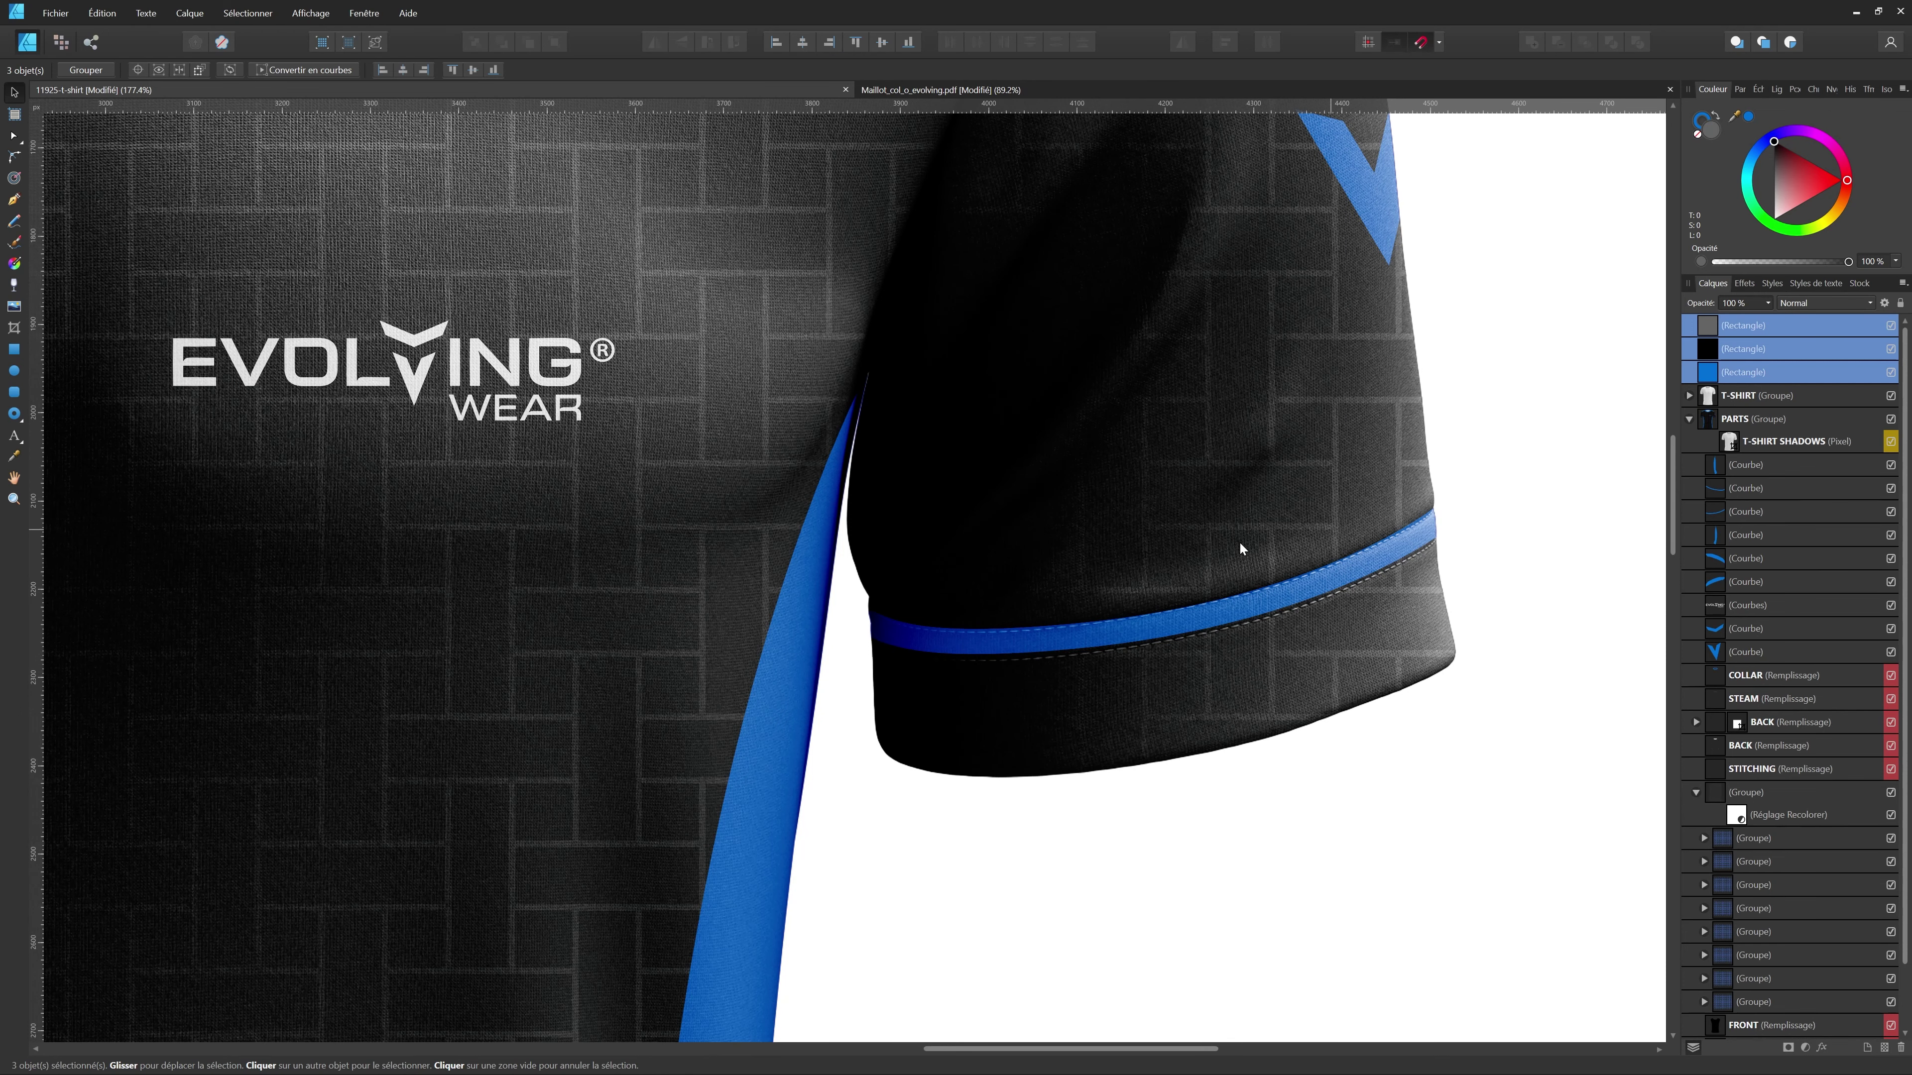
left_click(1009, 91)
scroll(1358, 816, "up", 6)
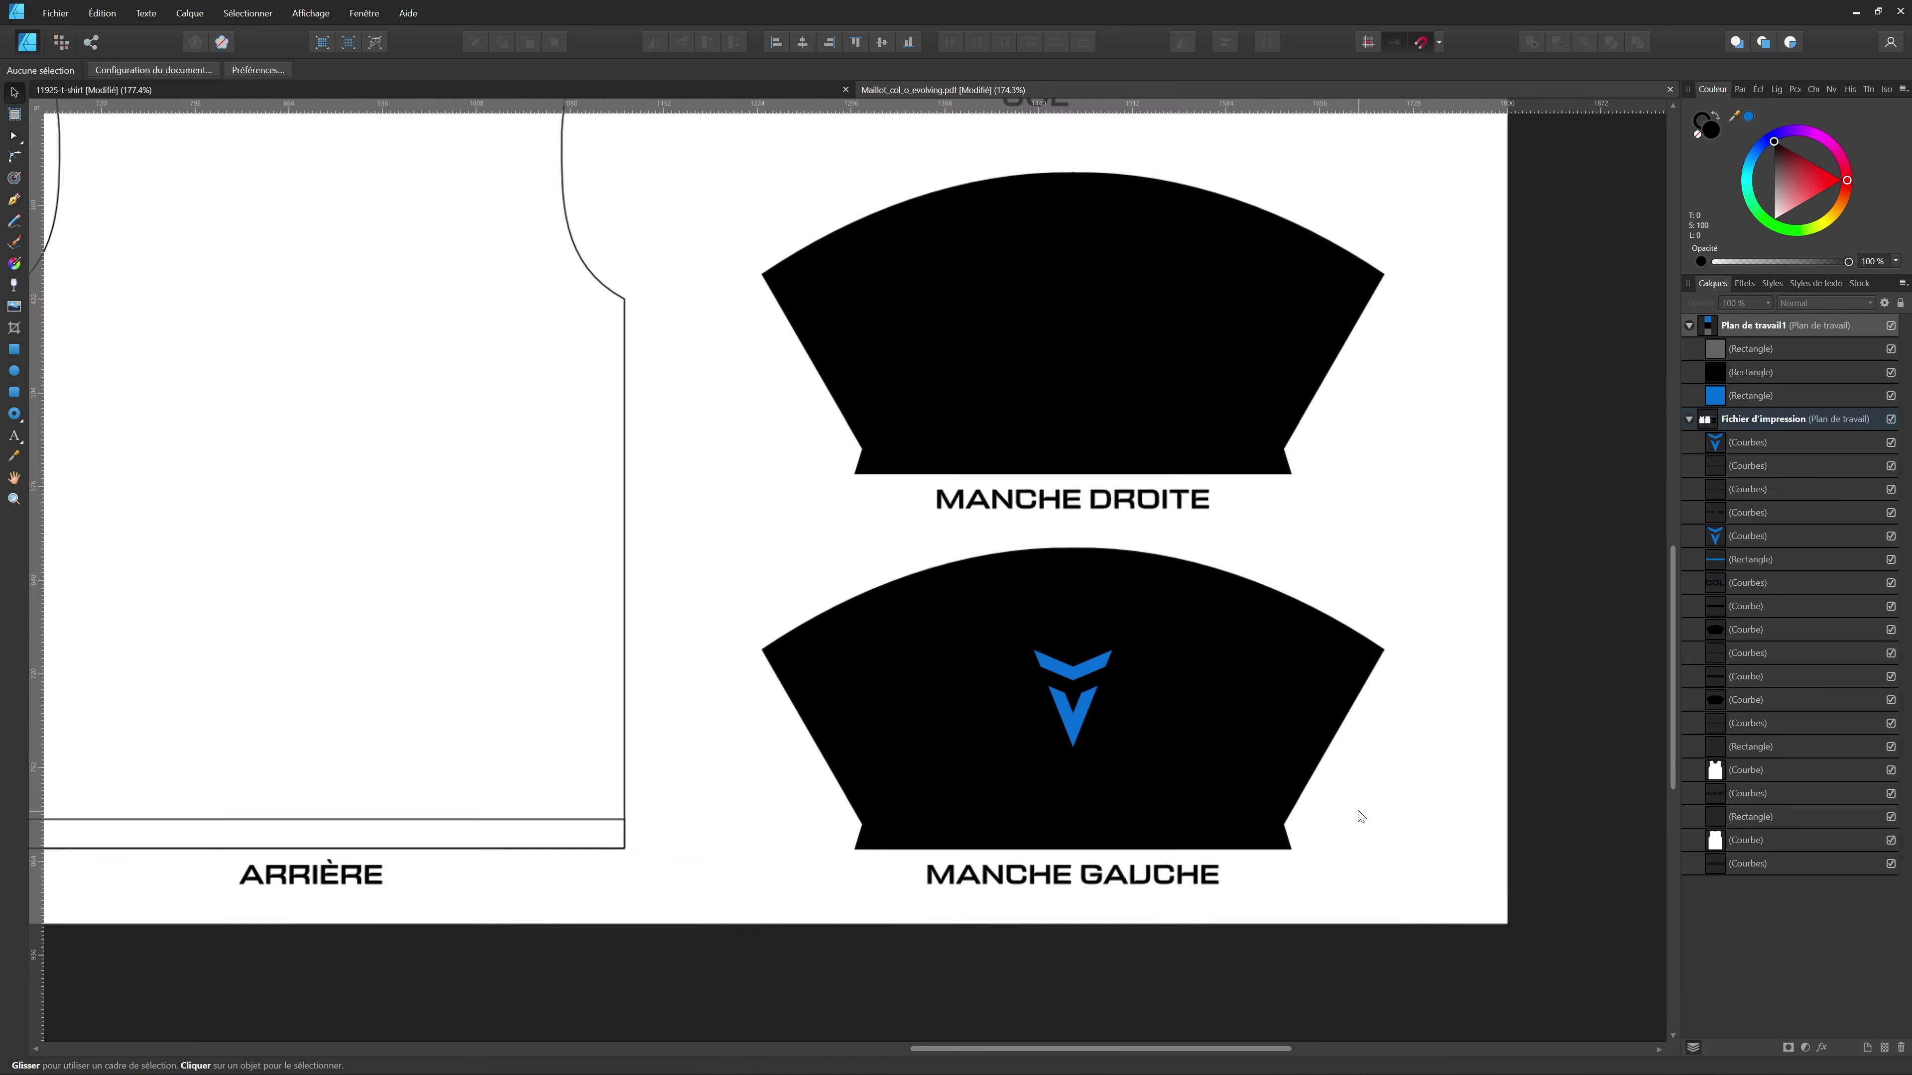
- Place a vertical guide at the lower left corner of the MANCHE GAUCHE cuff
key("p")
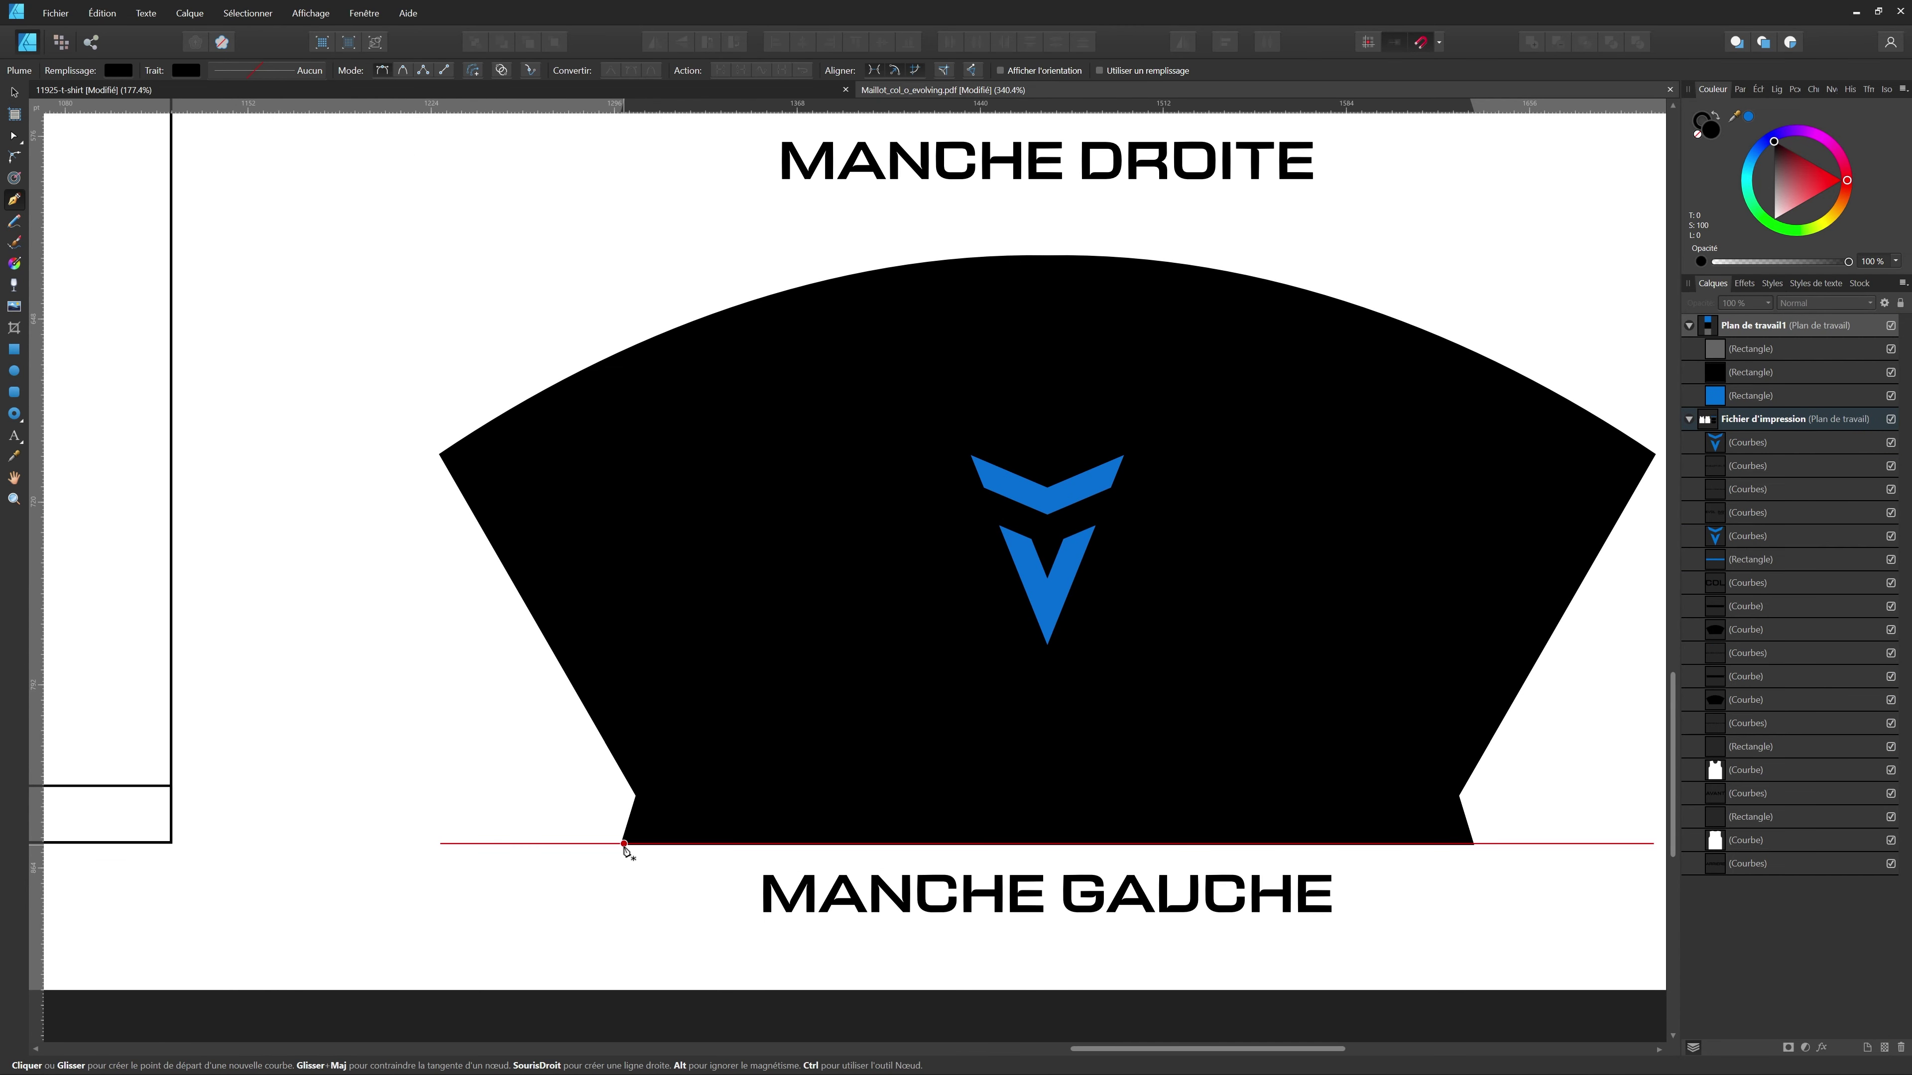
scroll(621, 851, "up", 4)
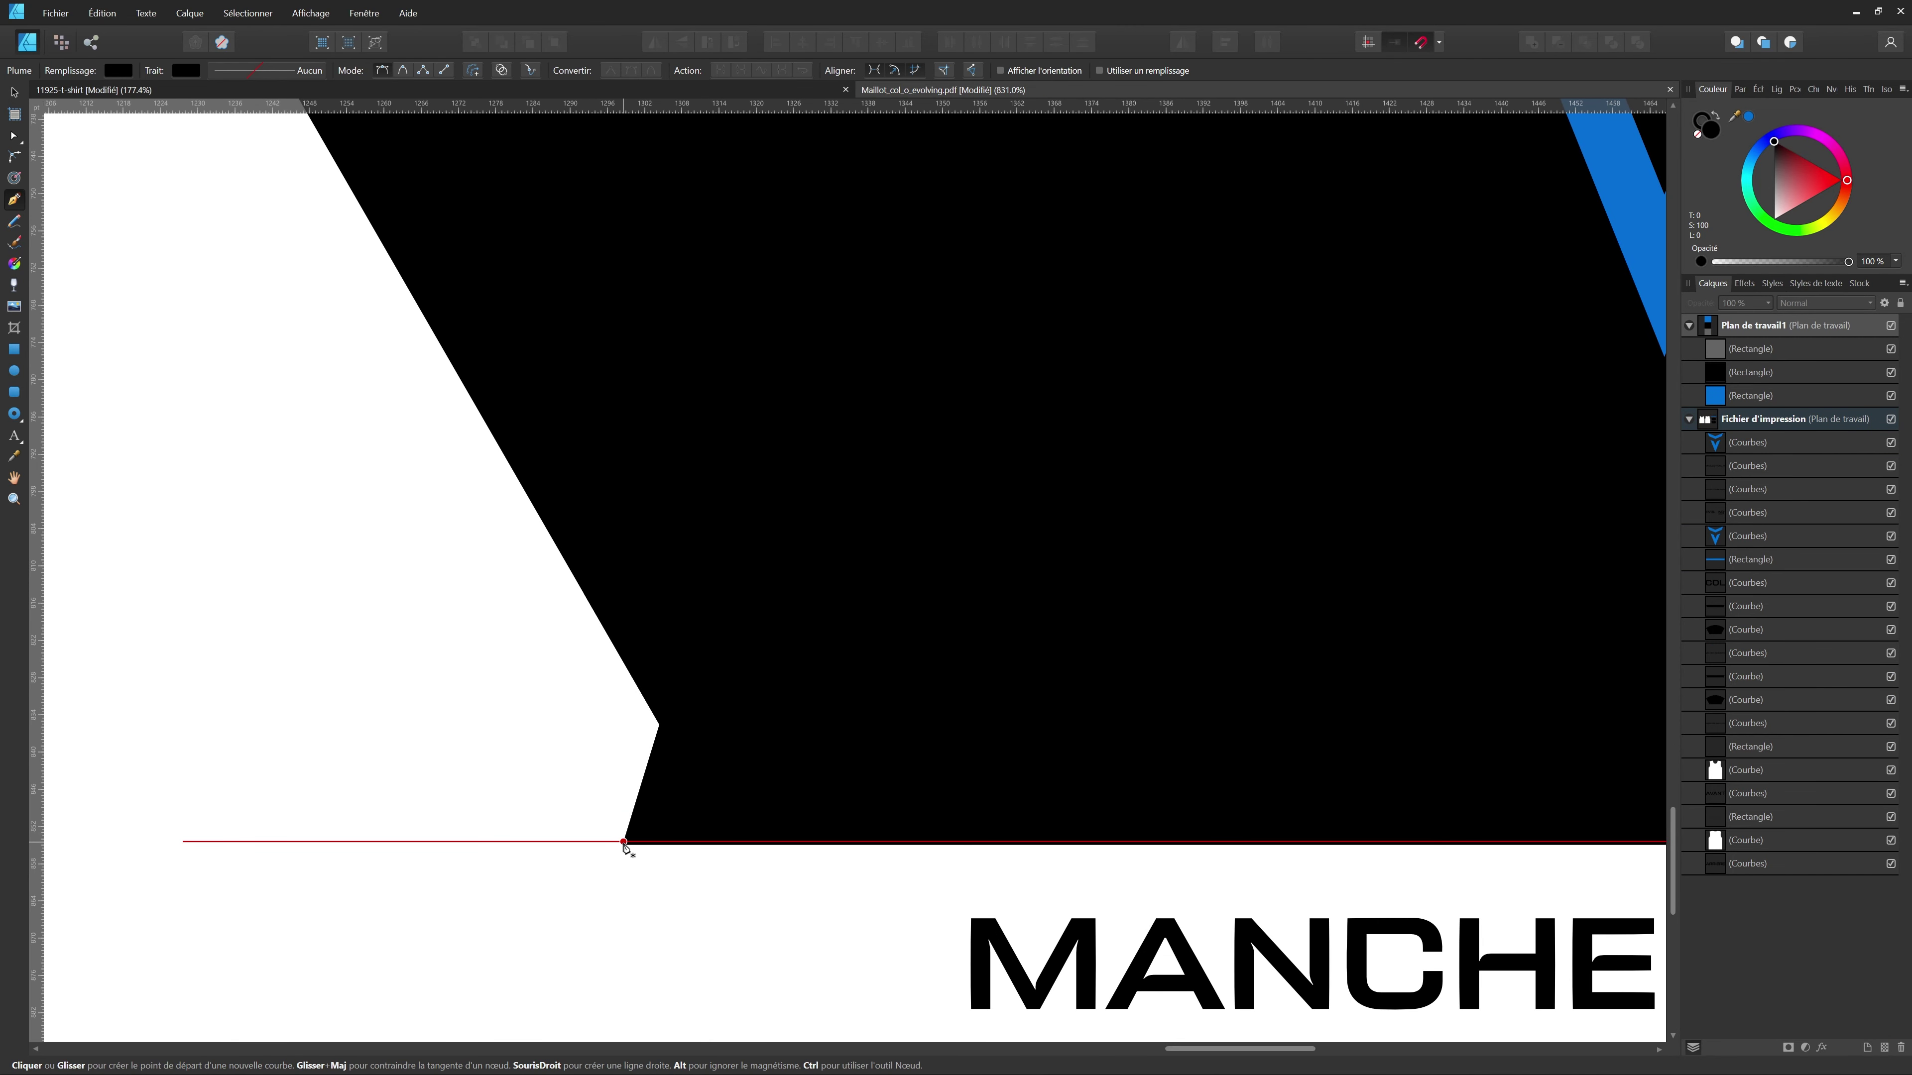
left_click_drag(36, 529, 641, 818)
scroll(622, 851, "up", 10)
scroll(641, 818, "down", 10)
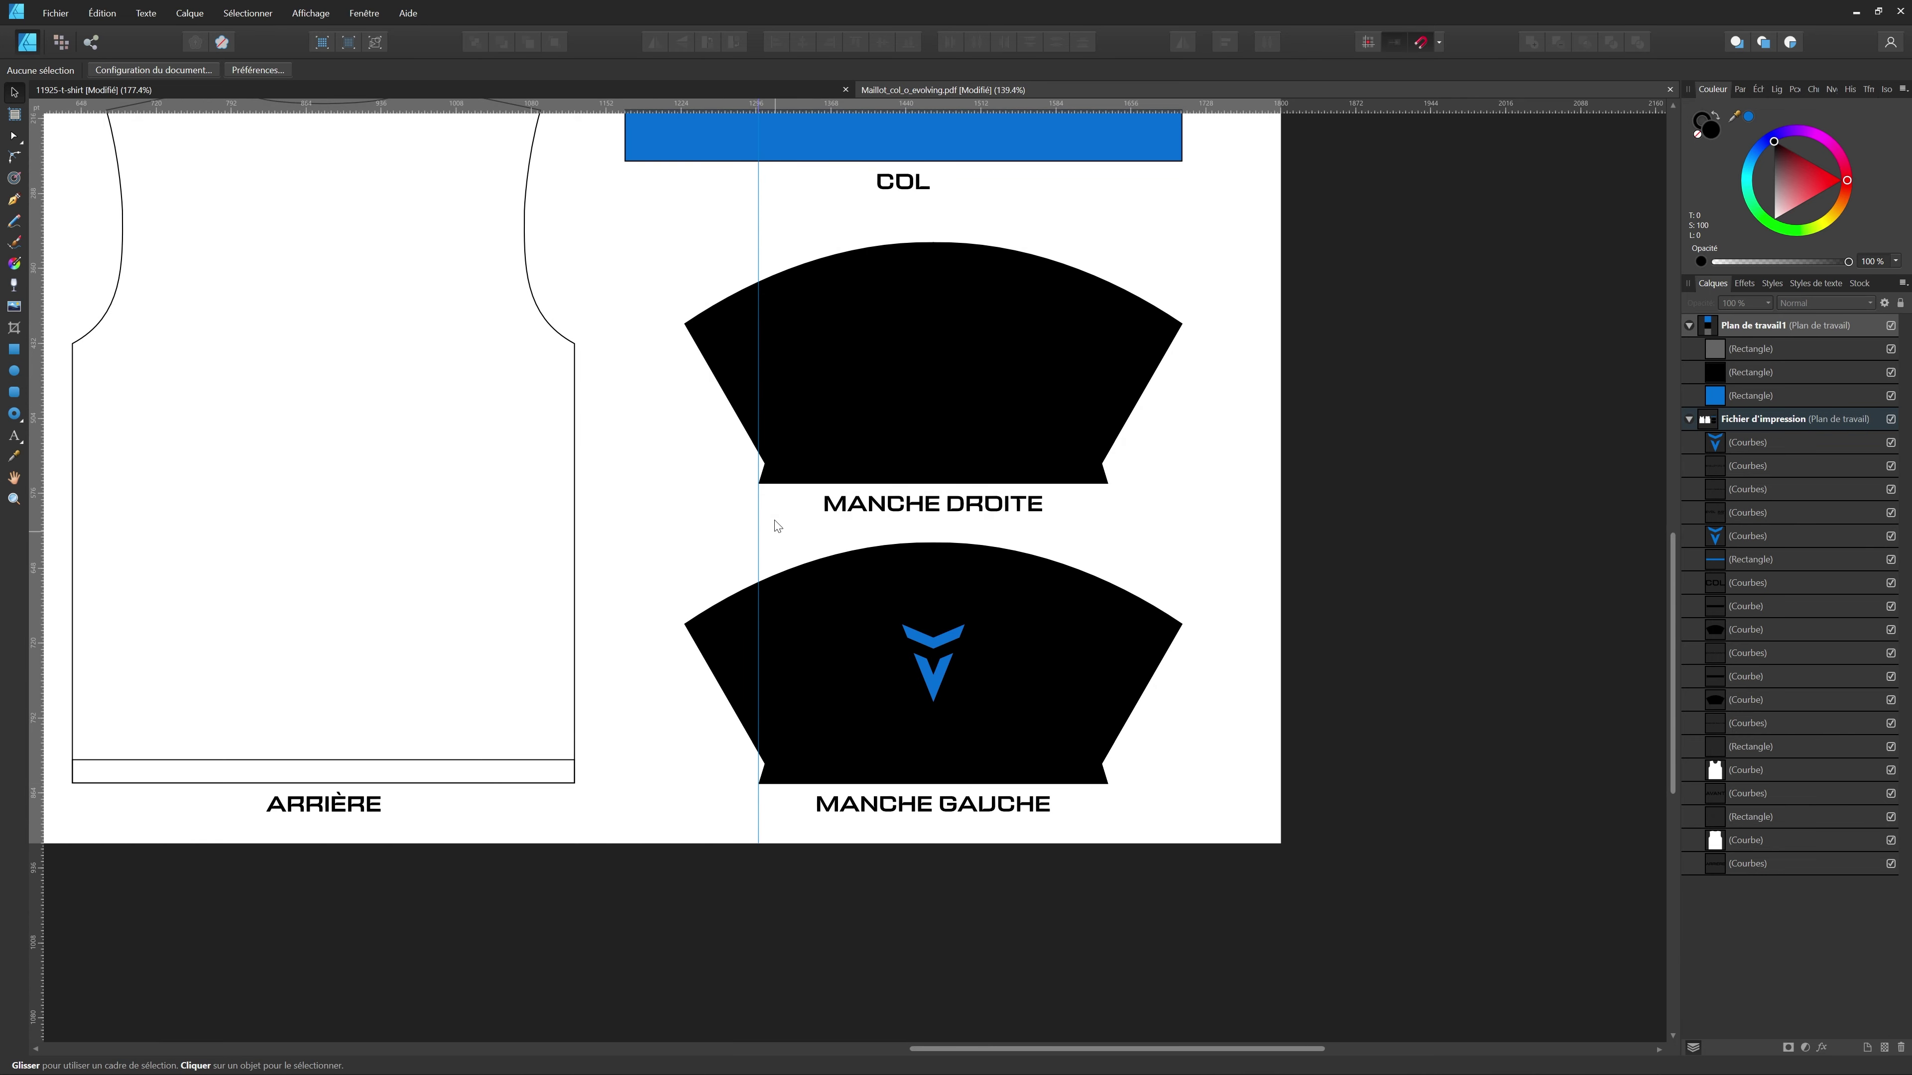
- Place a second vertical guide exactly at the lower right corner of the sleeve cuffs
scroll(762, 480, "up", 4)
scroll(763, 481, "down", 5)
scroll(875, 649, "up", 4)
left_click_drag(37, 467, 872, 539)
scroll(924, 898, "up", 4)
scroll(832, 753, "up", 4)
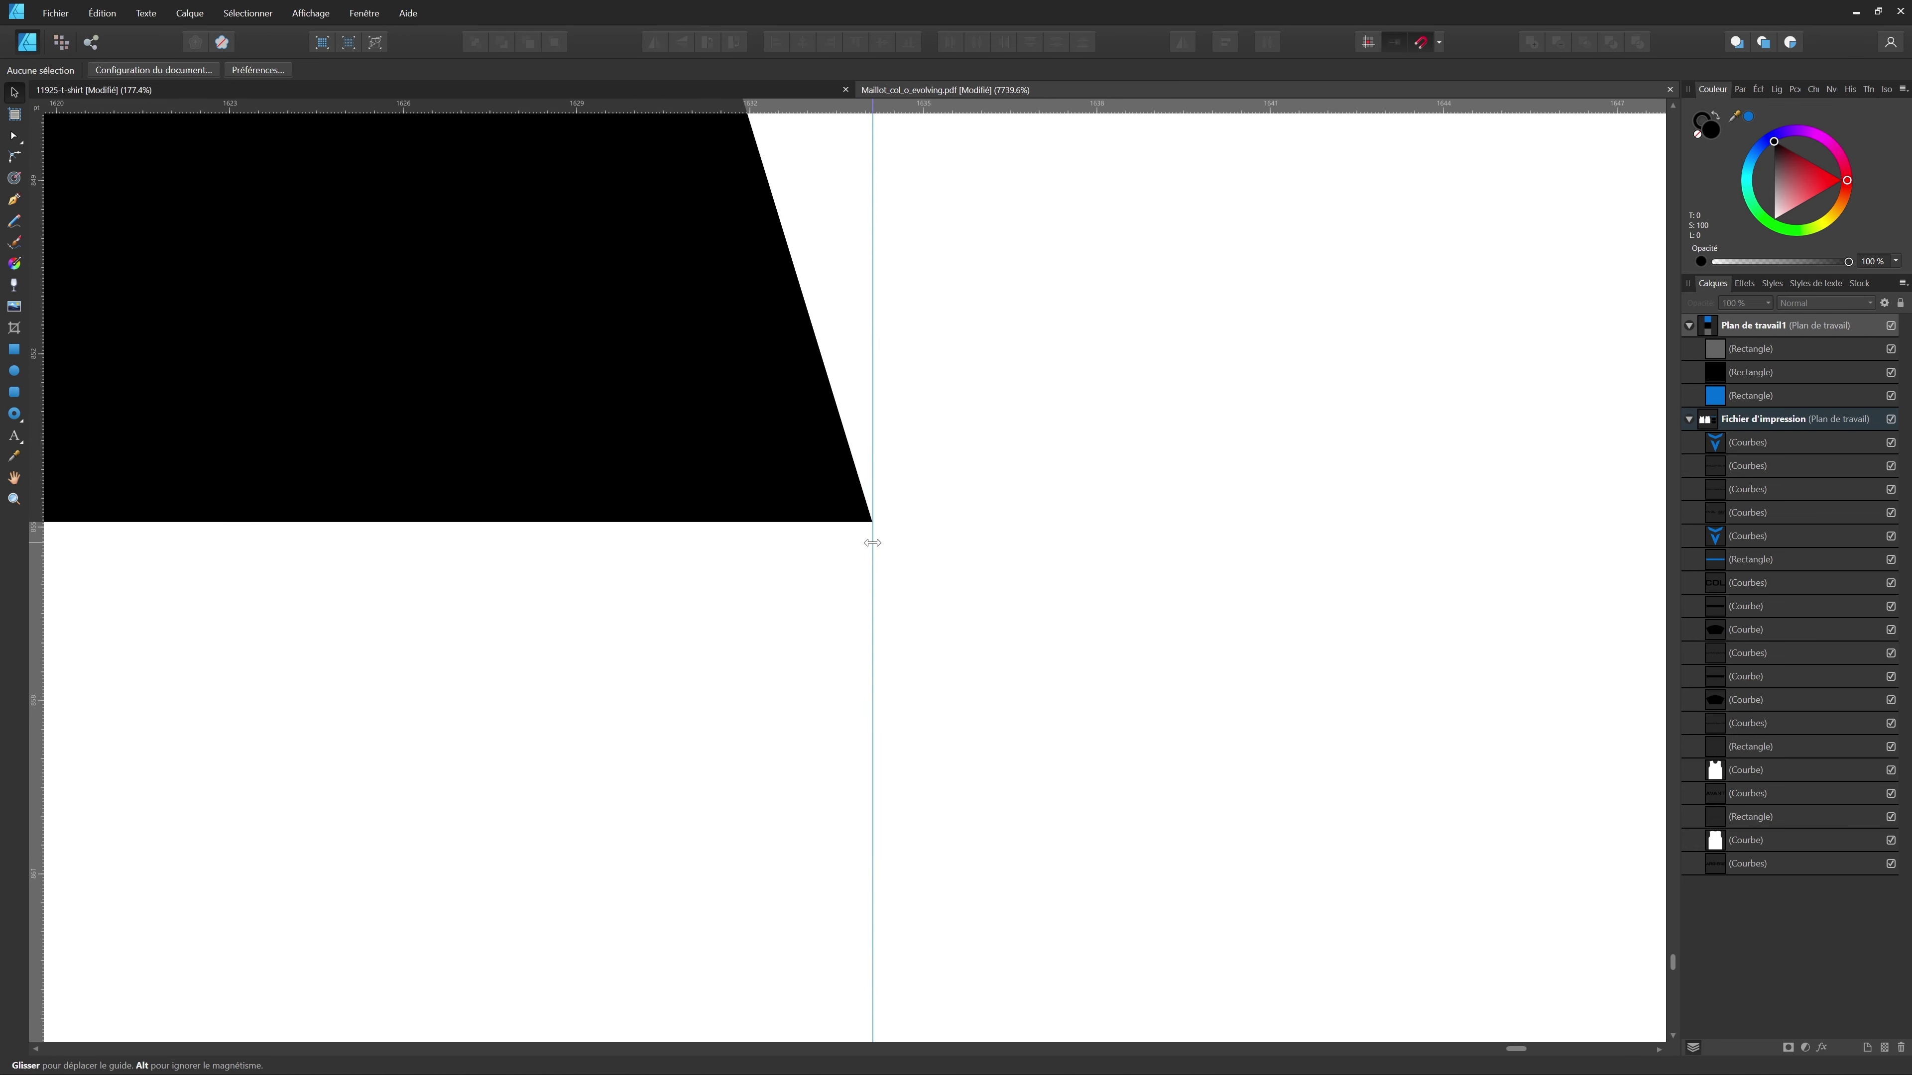
scroll(873, 542, "down", 10)
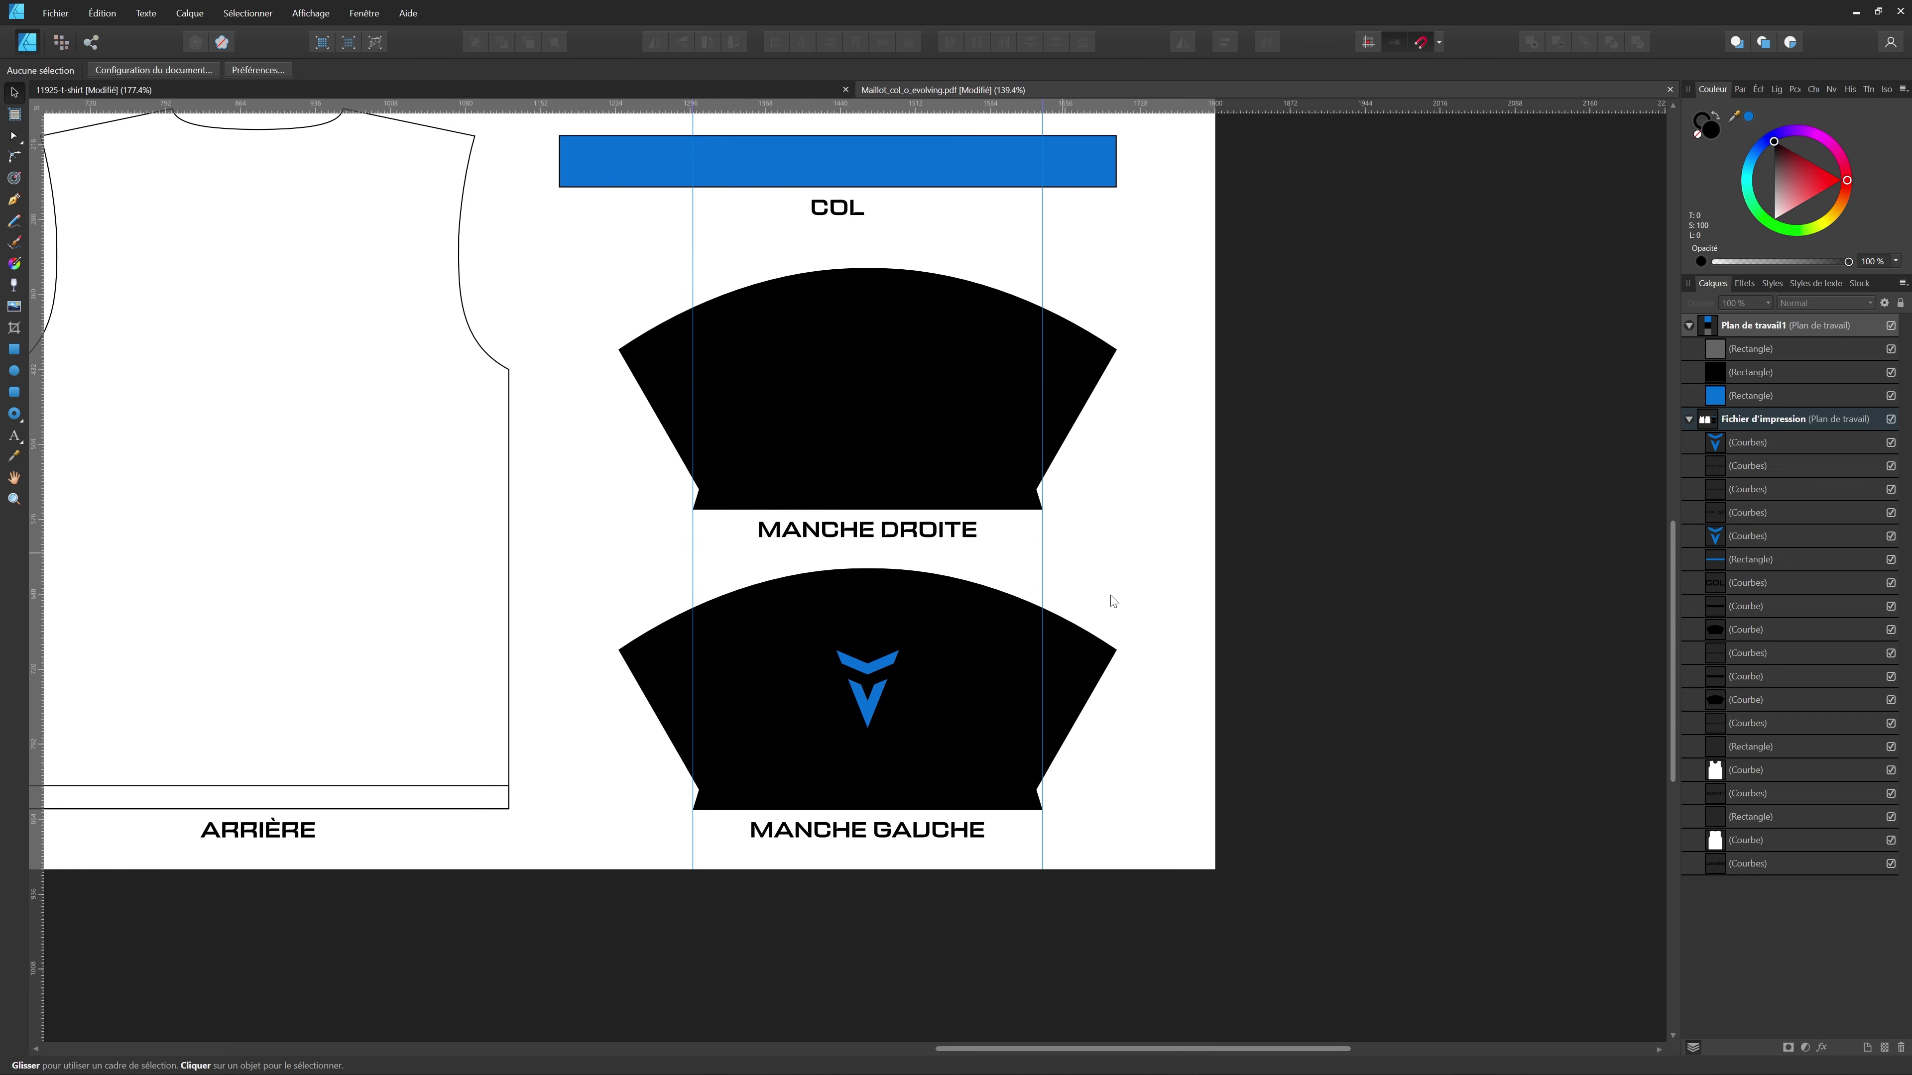
- Draw a straight horizontal Pen line across the MANCHE DROITE sleeve just above the cuff, between the two vertical guides
key("p")
scroll(751, 470, "up", 3)
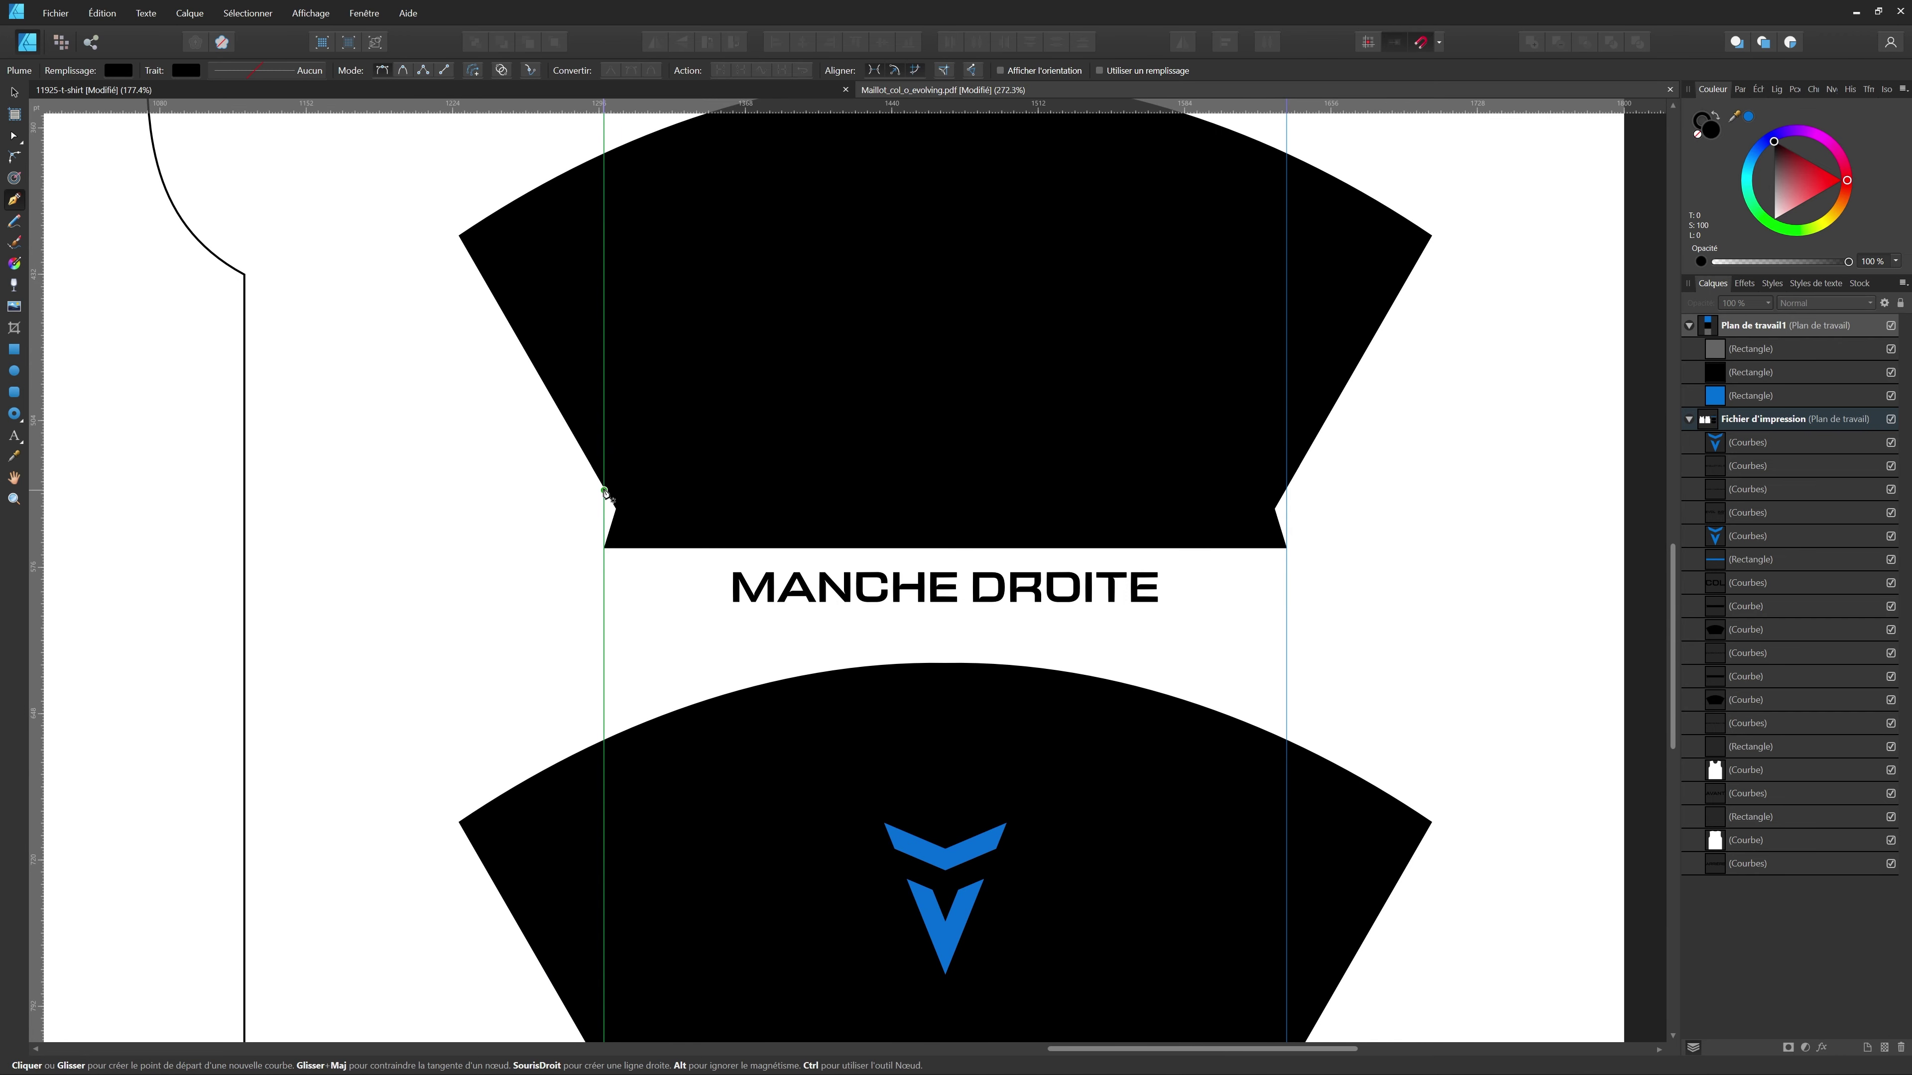
scroll(605, 491, "up", 3)
scroll(605, 490, "up", 3)
left_click(604, 597)
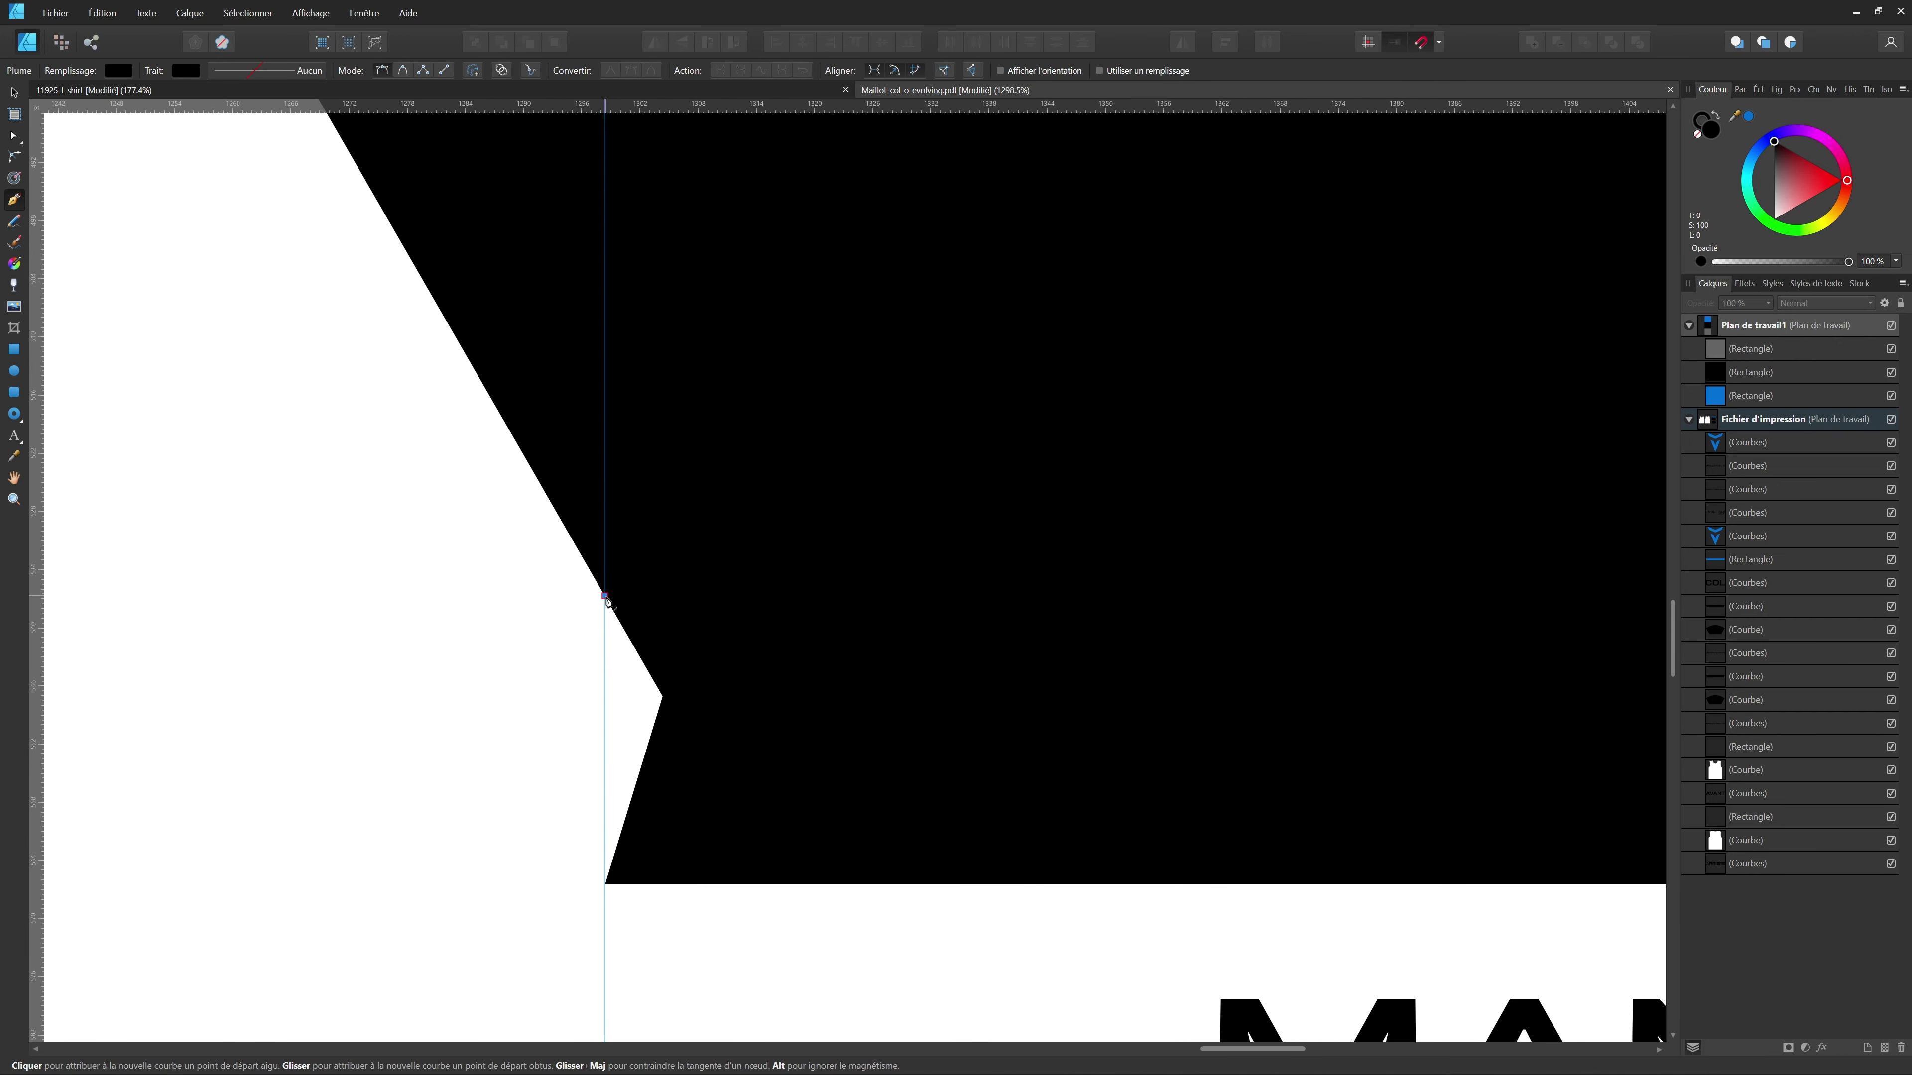
scroll(572, 595, "down", 4)
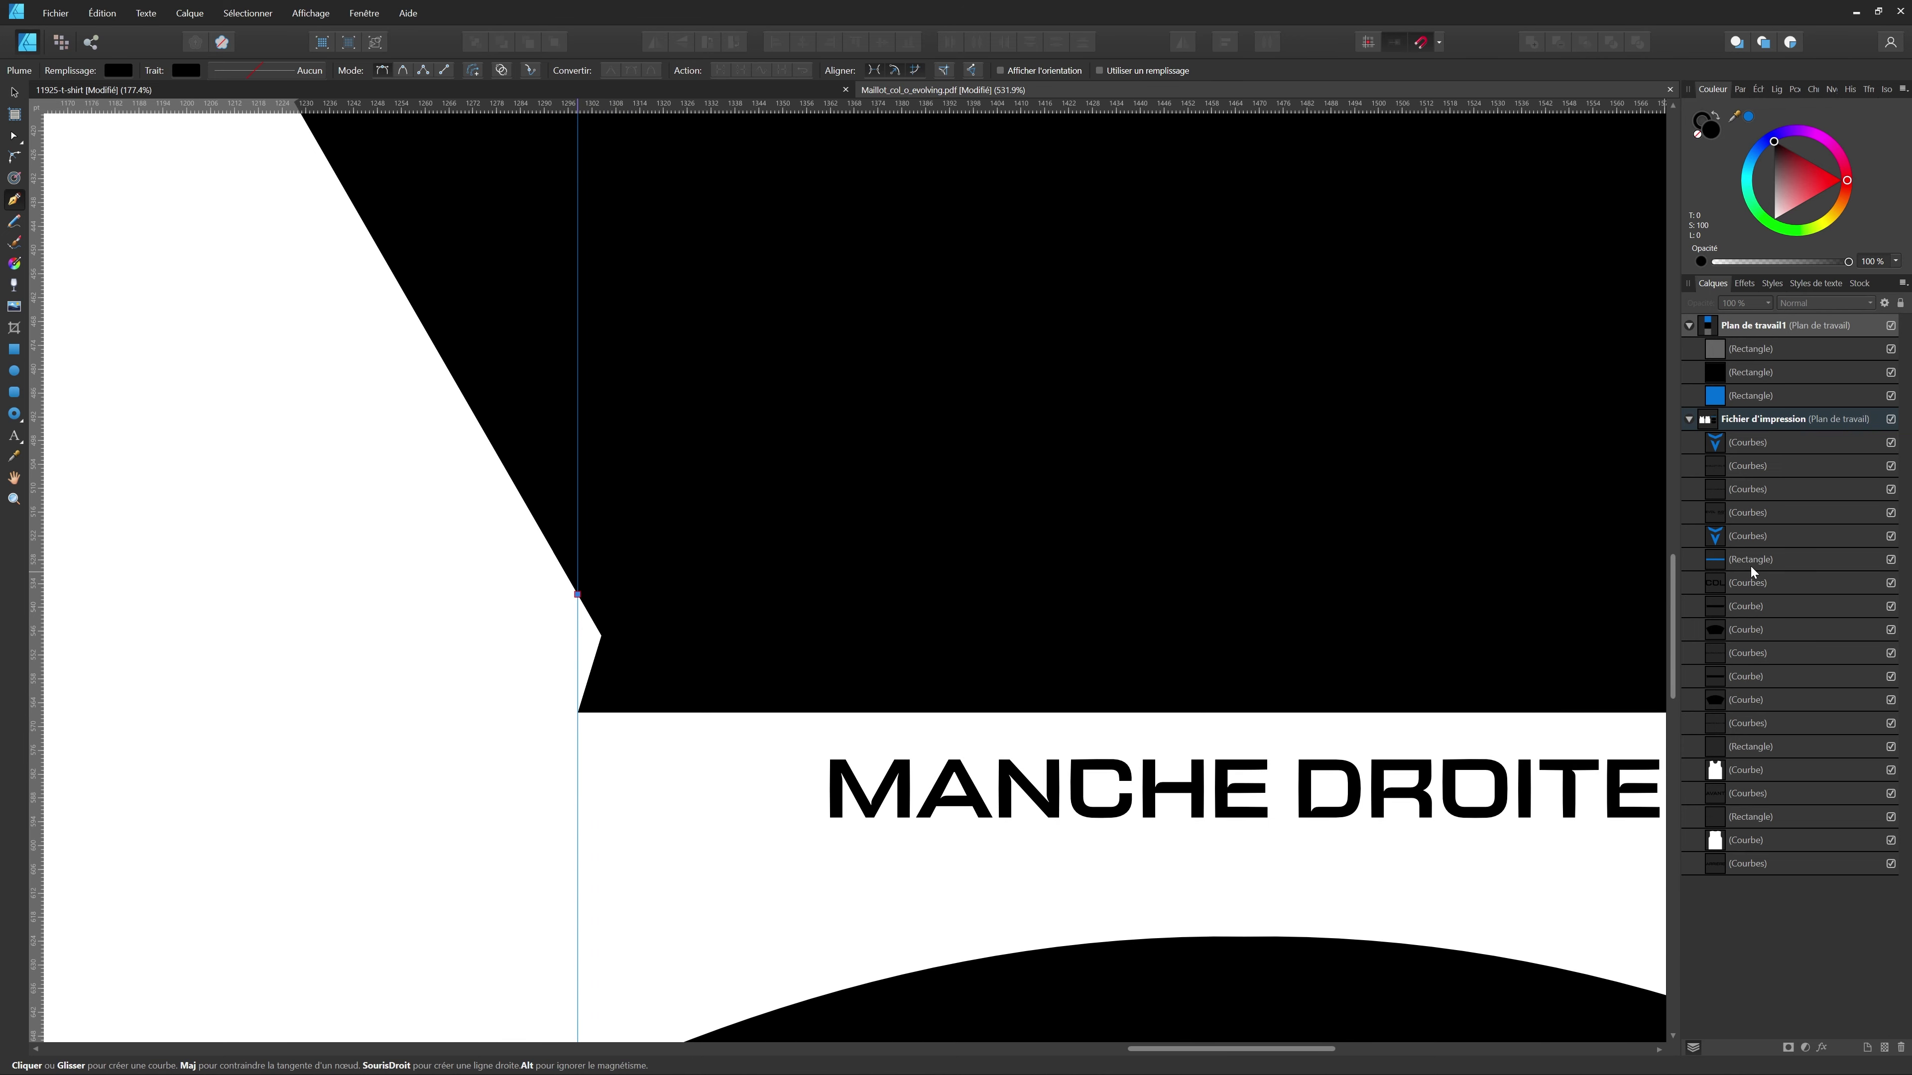
scroll(1009, 535, "down", 3)
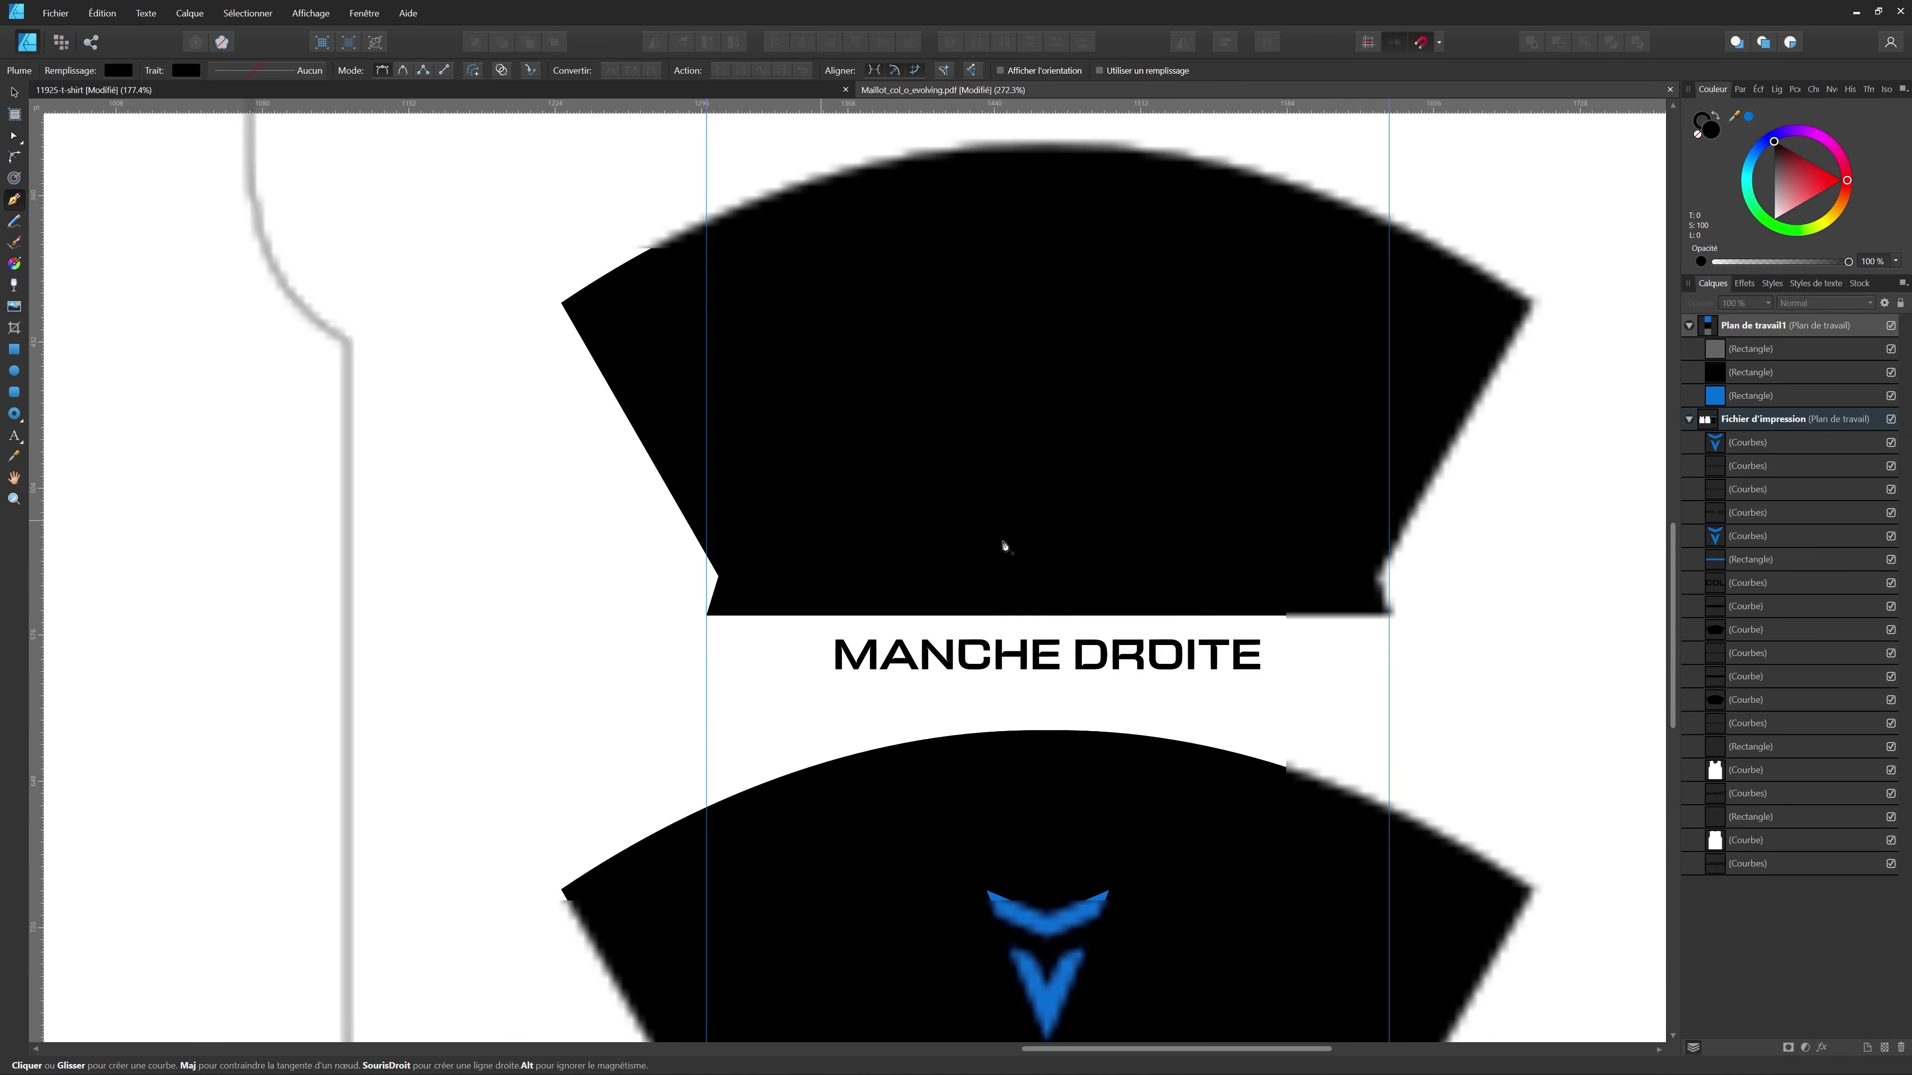
left_click(1390, 555)
- Give the new cuff line a 5 pt stroke in the palette blue
key("v")
left_click(241, 70)
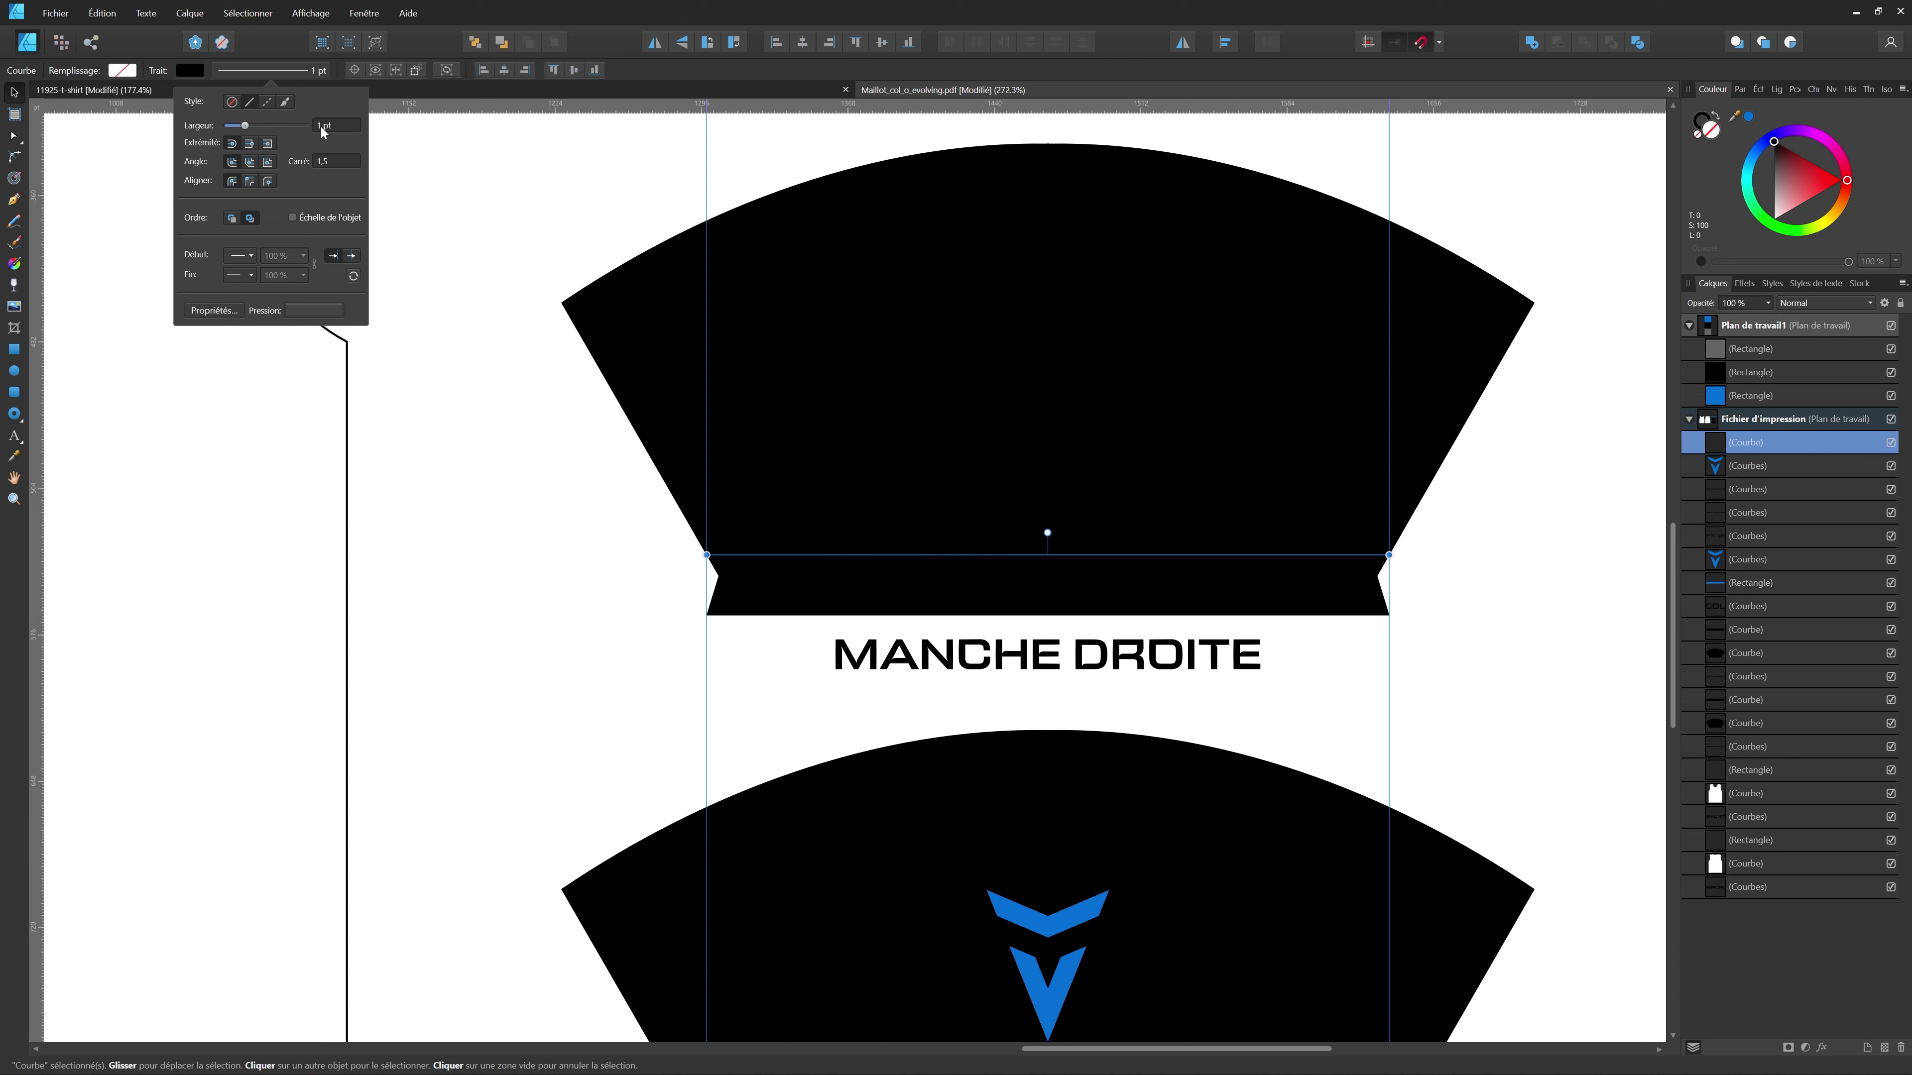
left_click(323, 130)
key("Return")
left_click(322, 129)
key("Return")
scroll(983, 526, "down", 7)
left_click(177, 75)
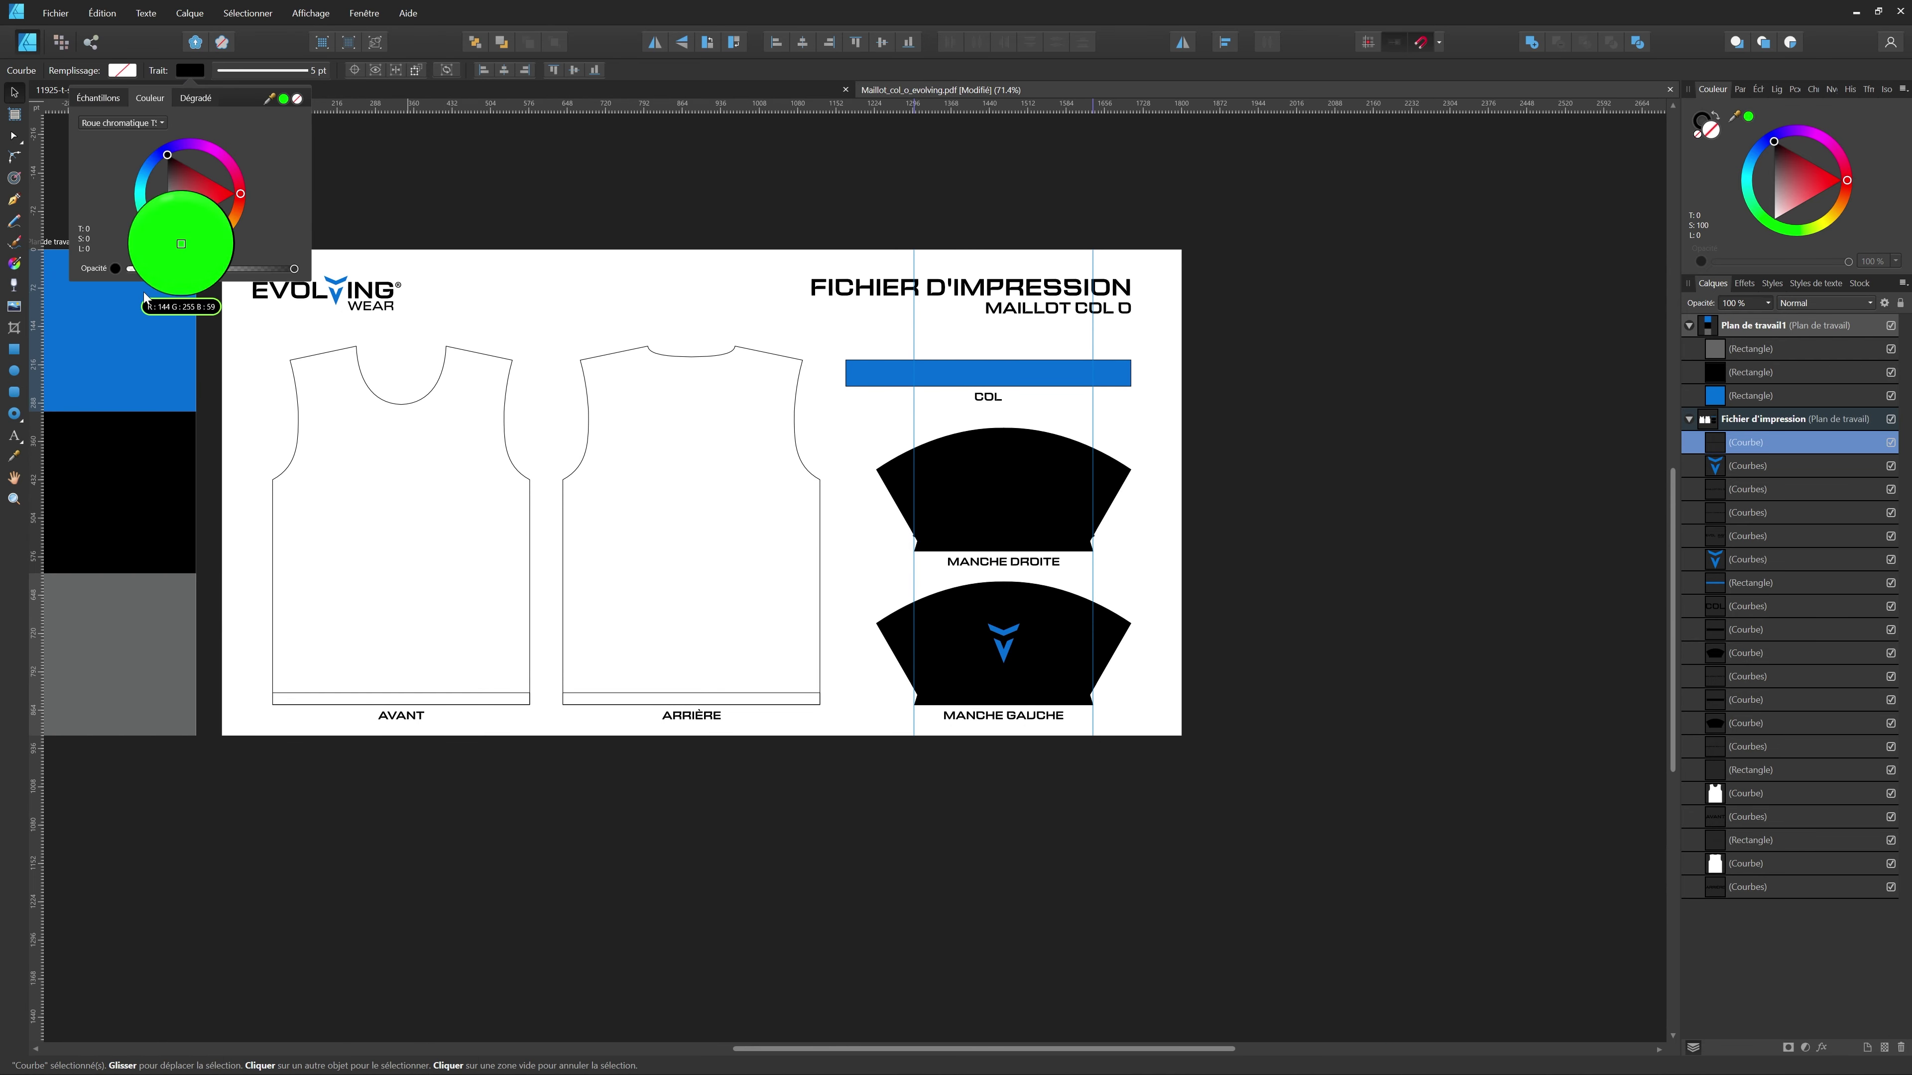
left_click(284, 100)
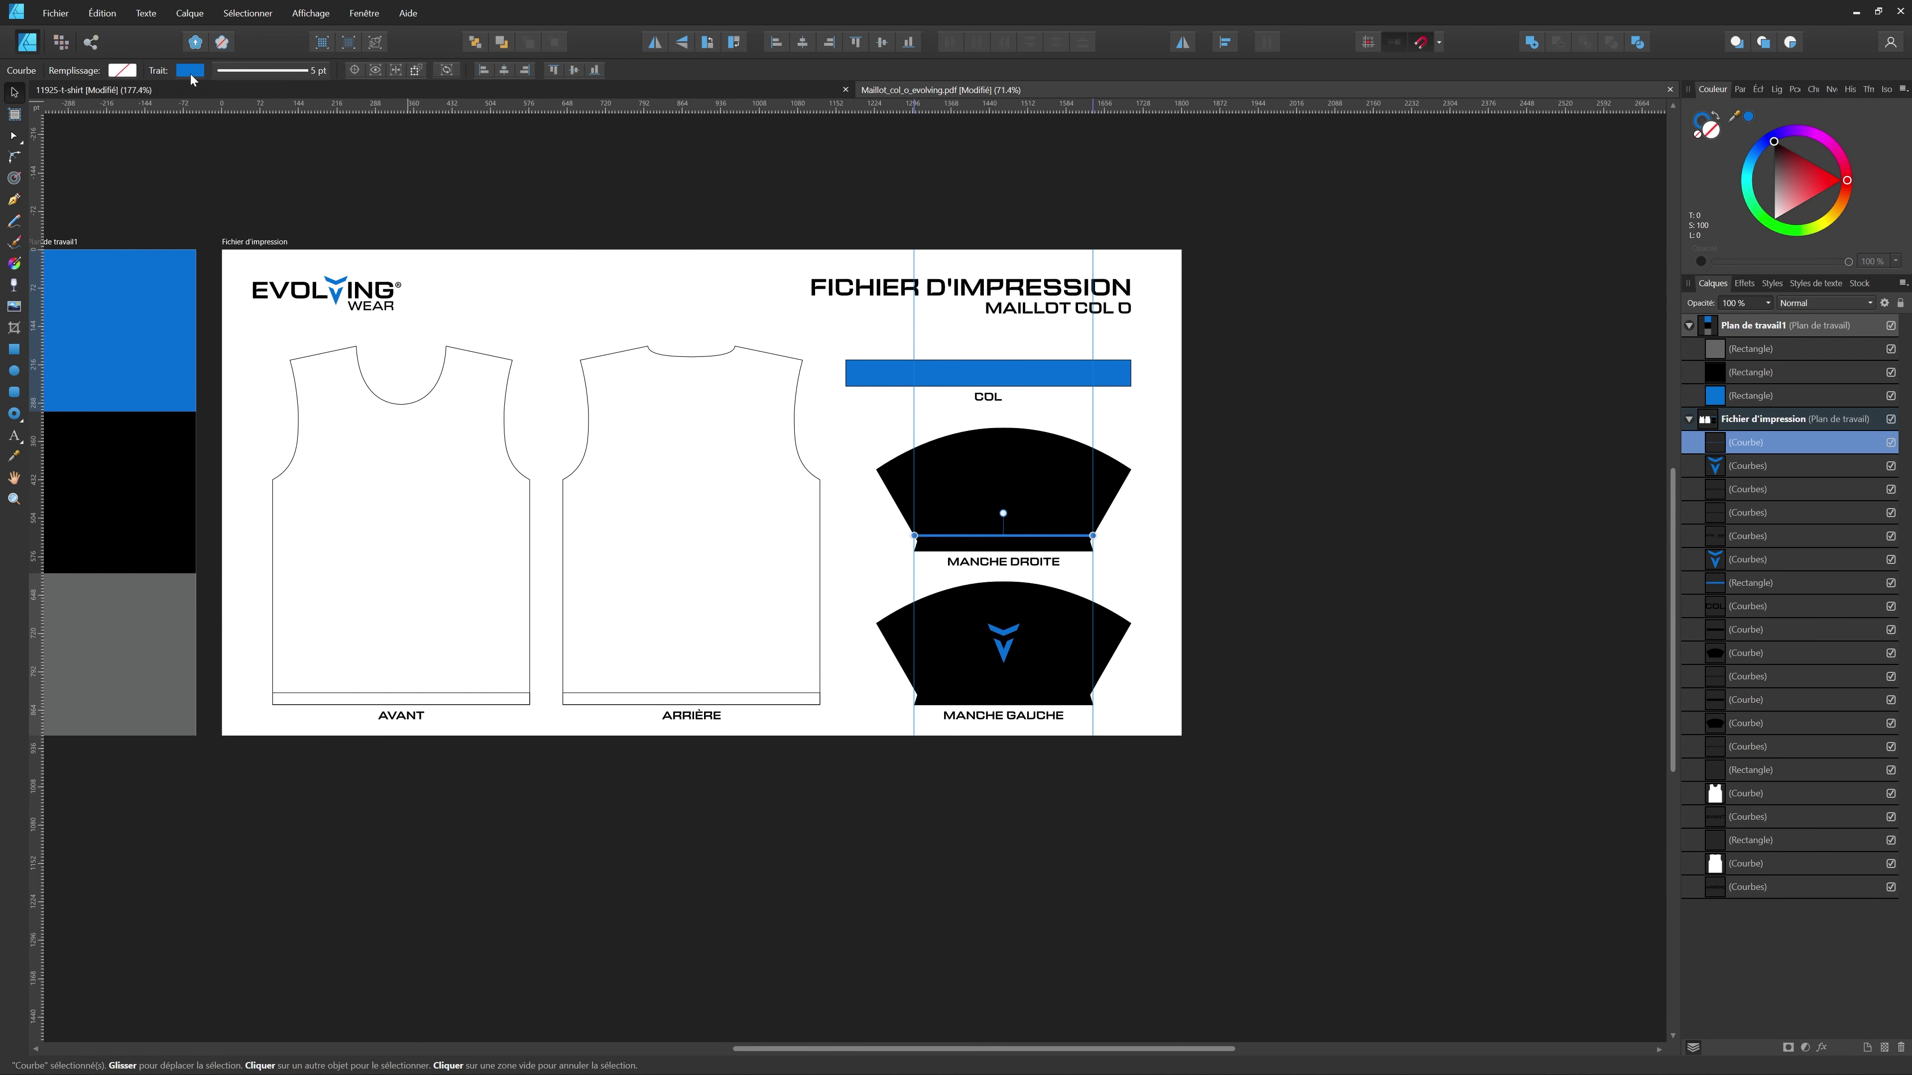
- Compare the blue line with the sleeve band on the T-shirt mockup and review the line's stroke settings
scroll(1008, 500, "up", 5)
scroll(1008, 496, "up", 1)
left_click(644, 89)
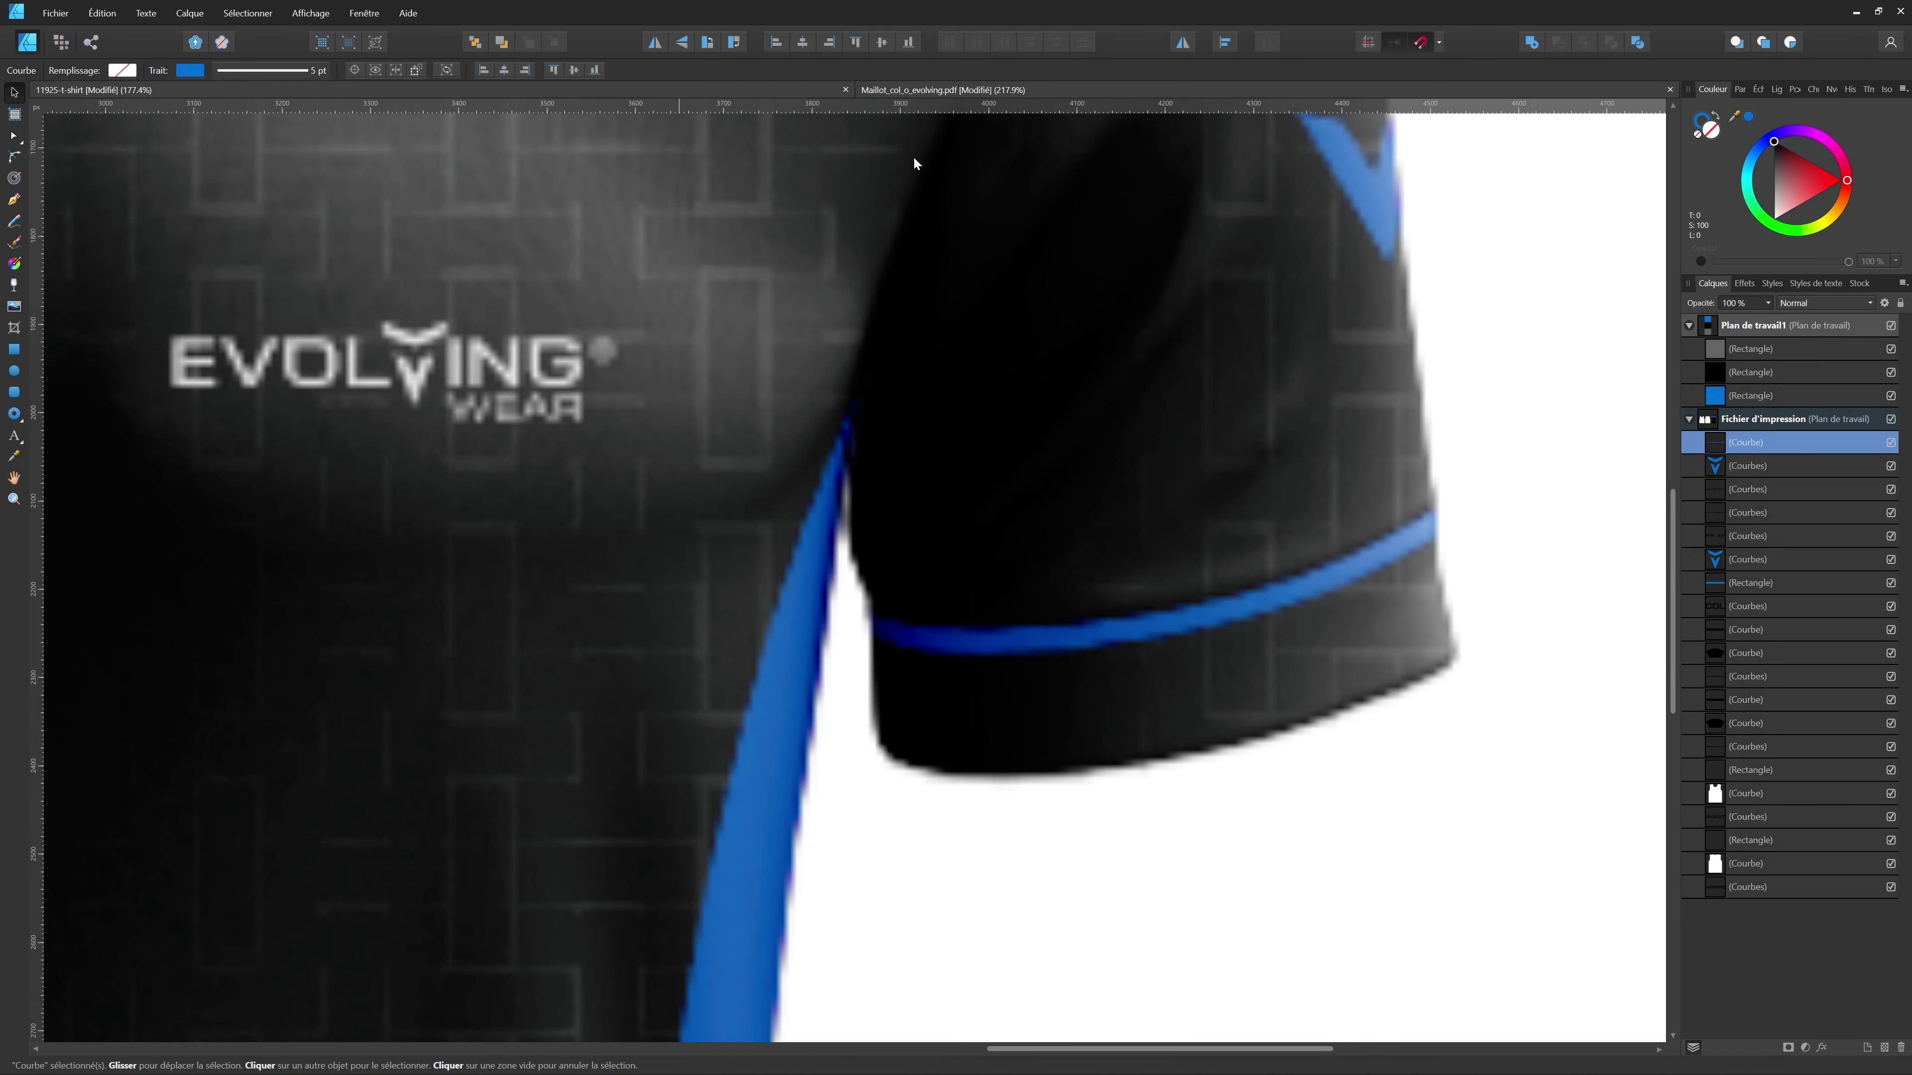
scroll(941, 644, "down", 4)
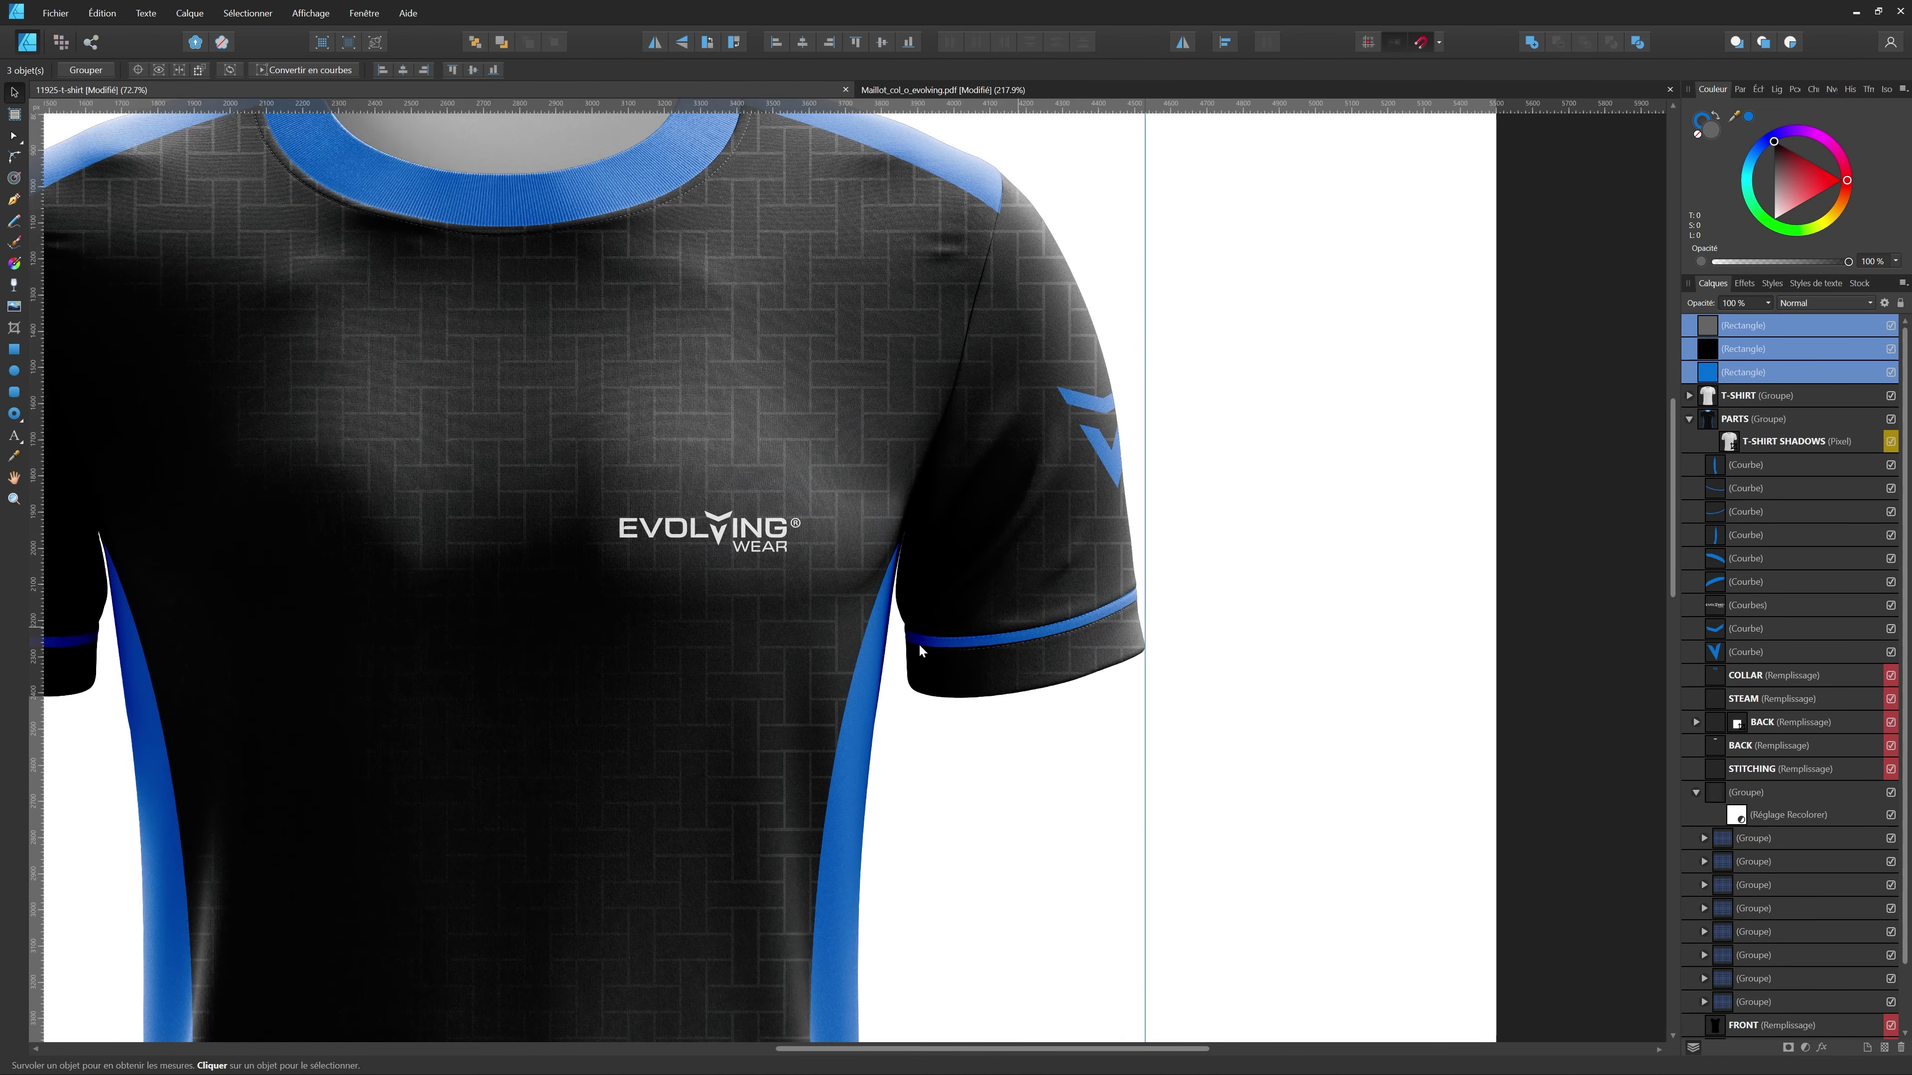
left_click(943, 89)
left_click(961, 519)
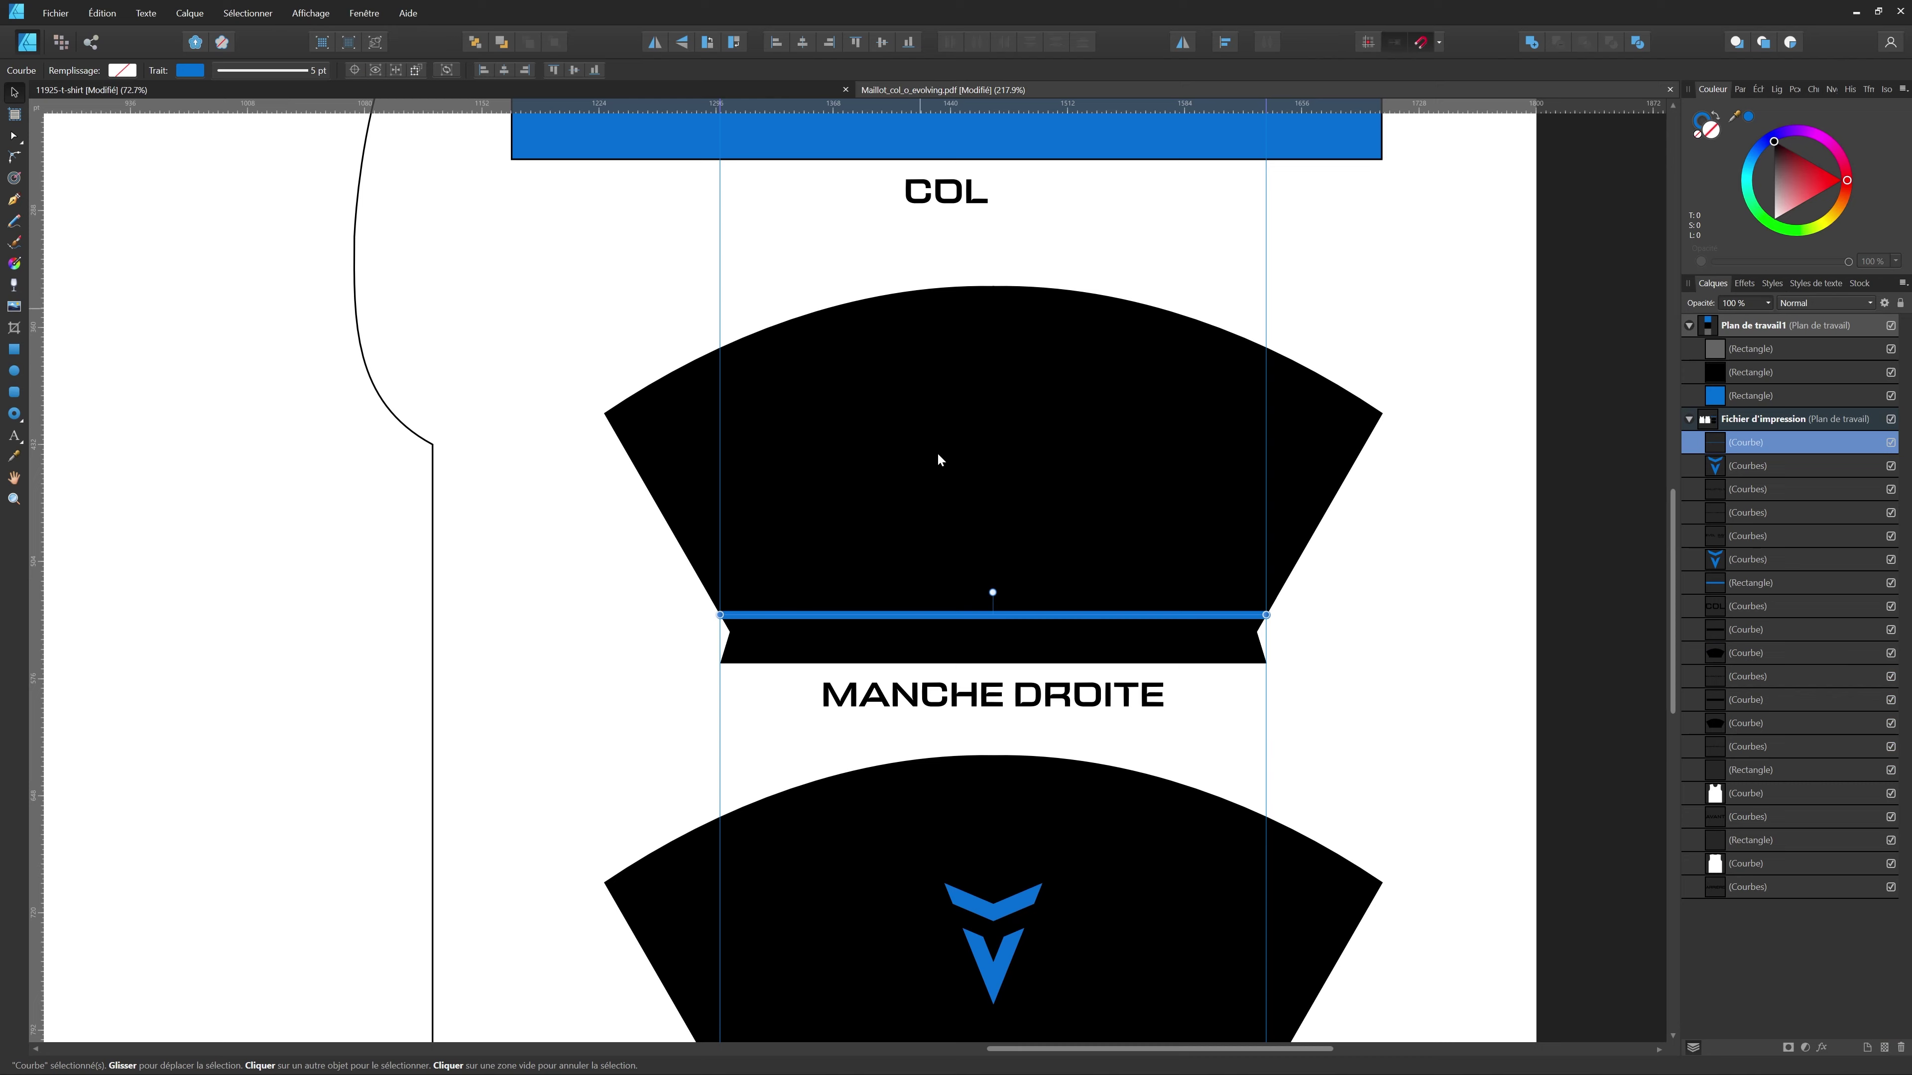
scroll(960, 520, "up", 1)
left_click(311, 76)
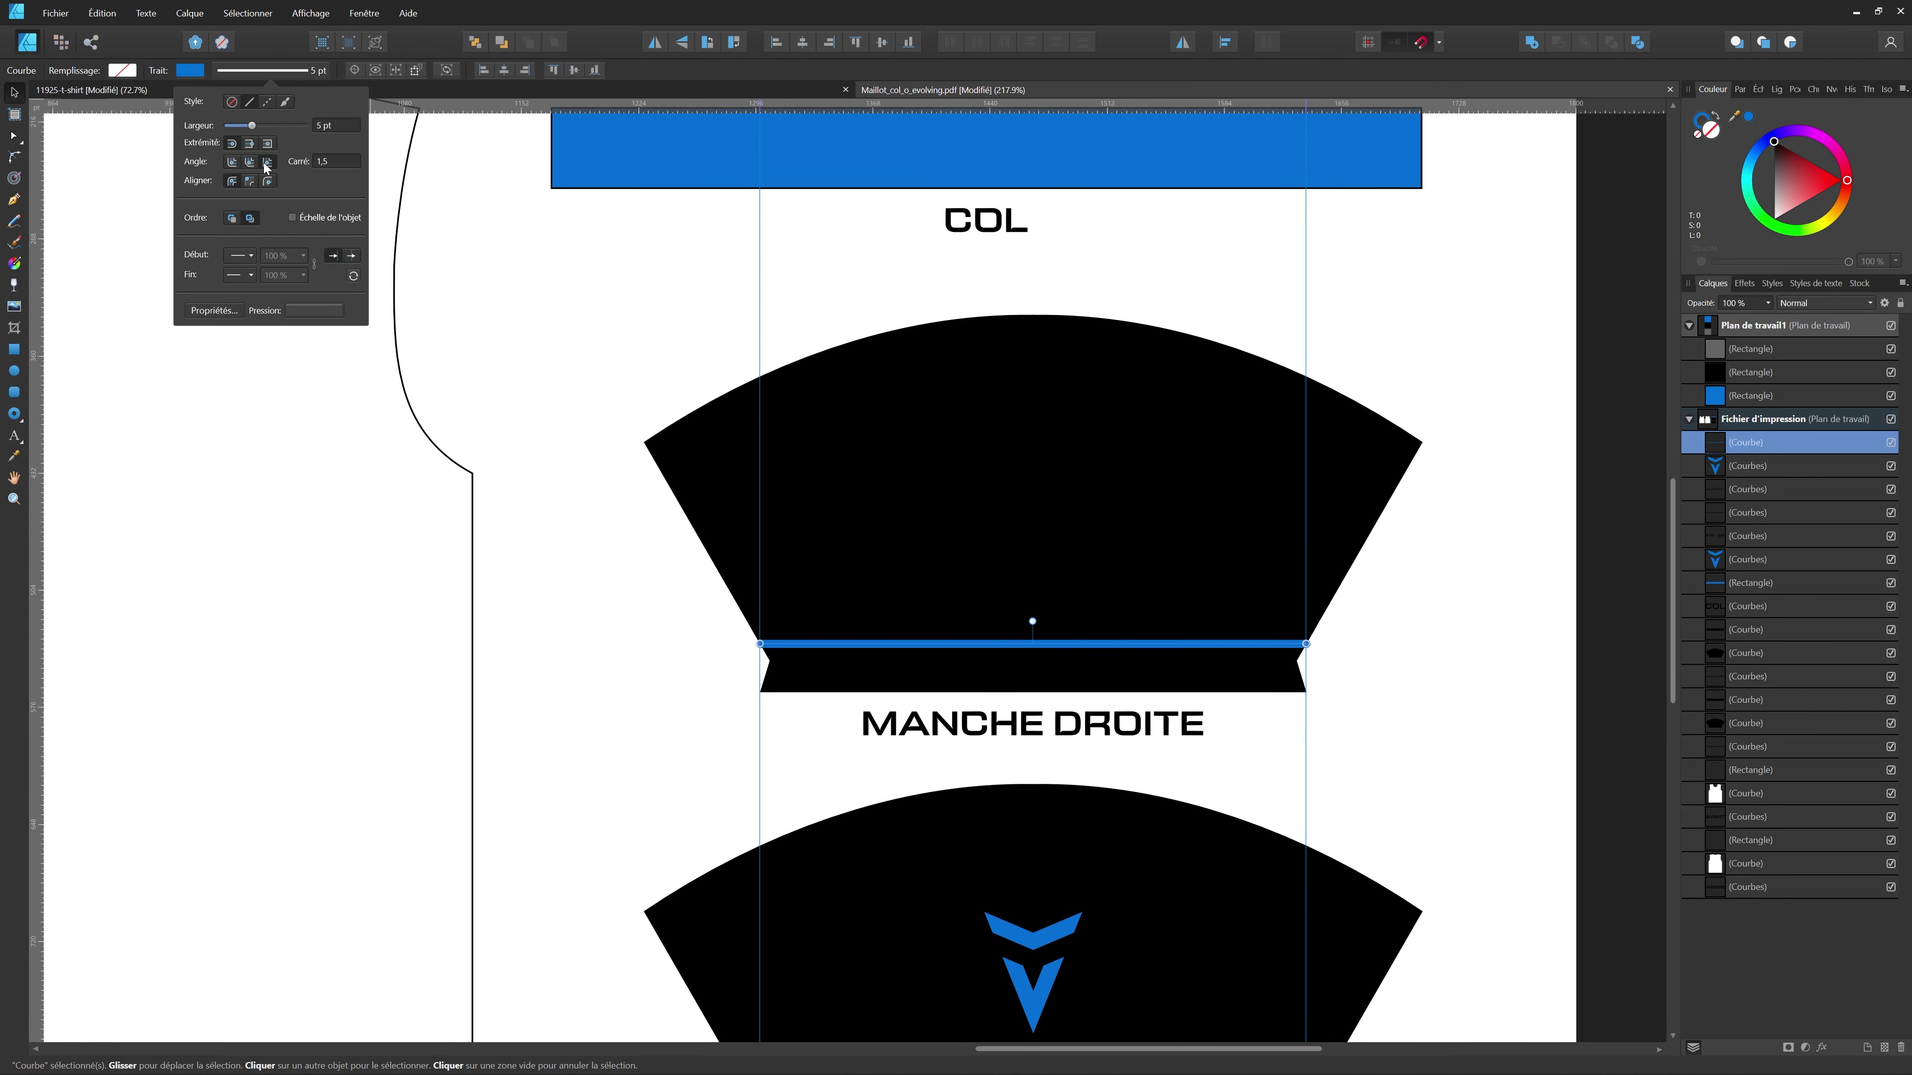
left_click(218, 74)
scroll(81, 135, "down", 1)
scroll(836, 436, "up", 2)
left_click(1544, 648)
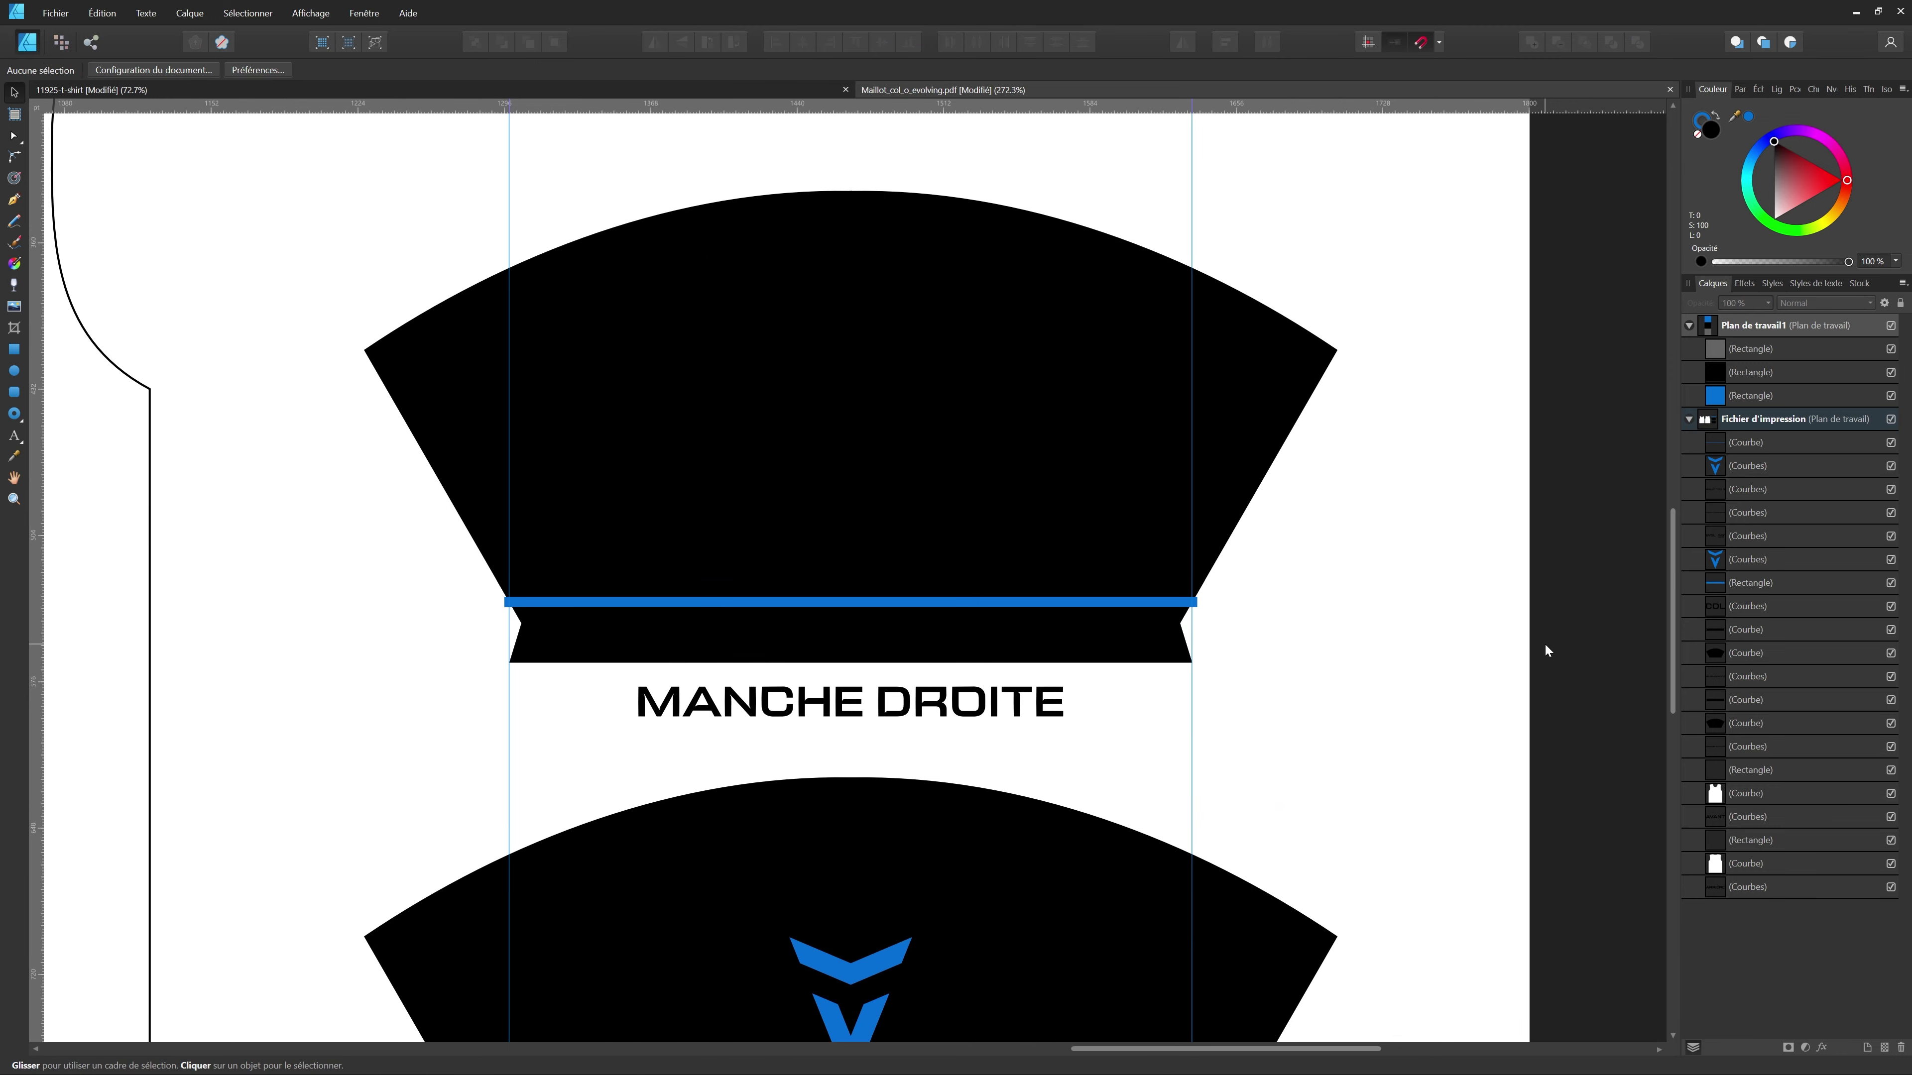
- Copy the blue line straight down onto the MANCHE GAUCHE sleeve and align it just above the cuff, level with the sleeve edge
scroll(825, 489, "down", 2)
scroll(825, 494, "down", 1)
left_click(845, 555)
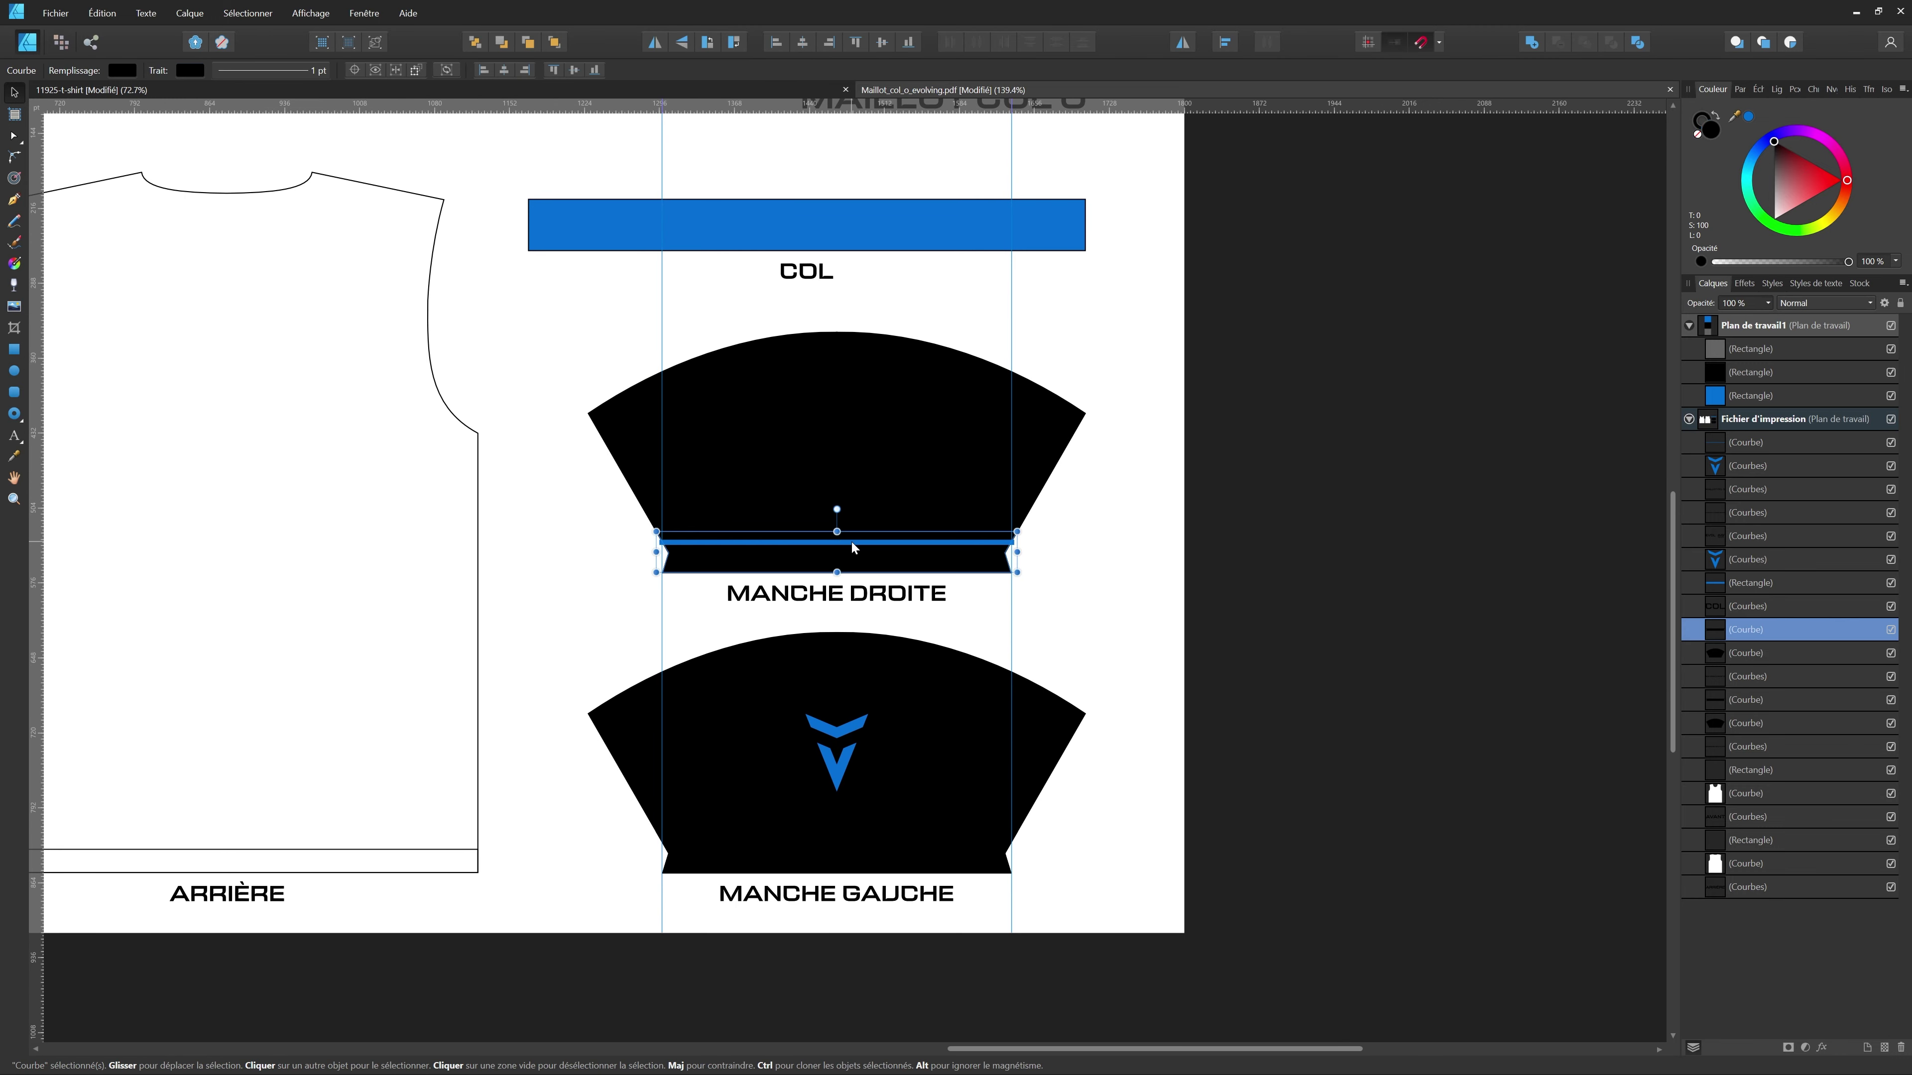
left_click(859, 556)
left_click_drag(857, 542, 859, 838)
scroll(676, 849, "up", 10)
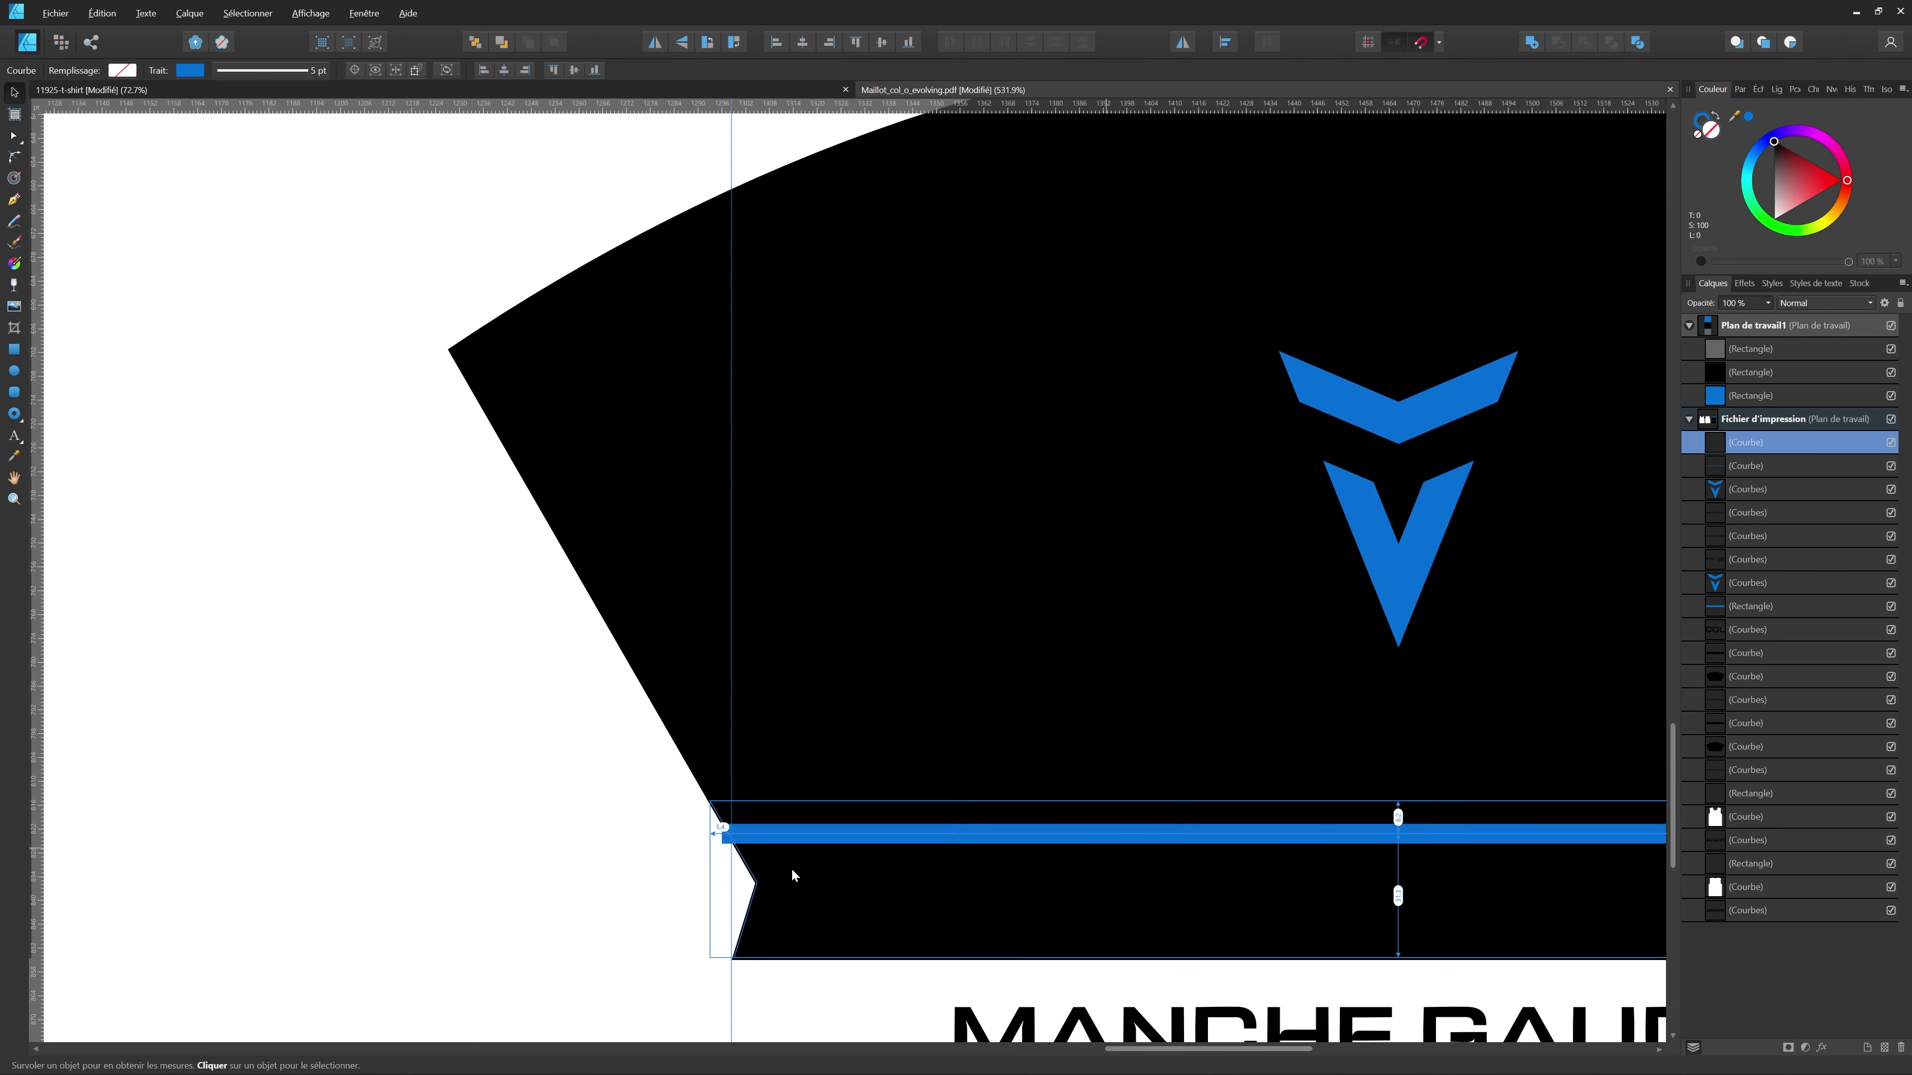
left_click_drag(634, 770, 634, 786)
scroll(625, 696, "down", 10)
scroll(894, 518, "up", 2)
scroll(894, 518, "up", 1)
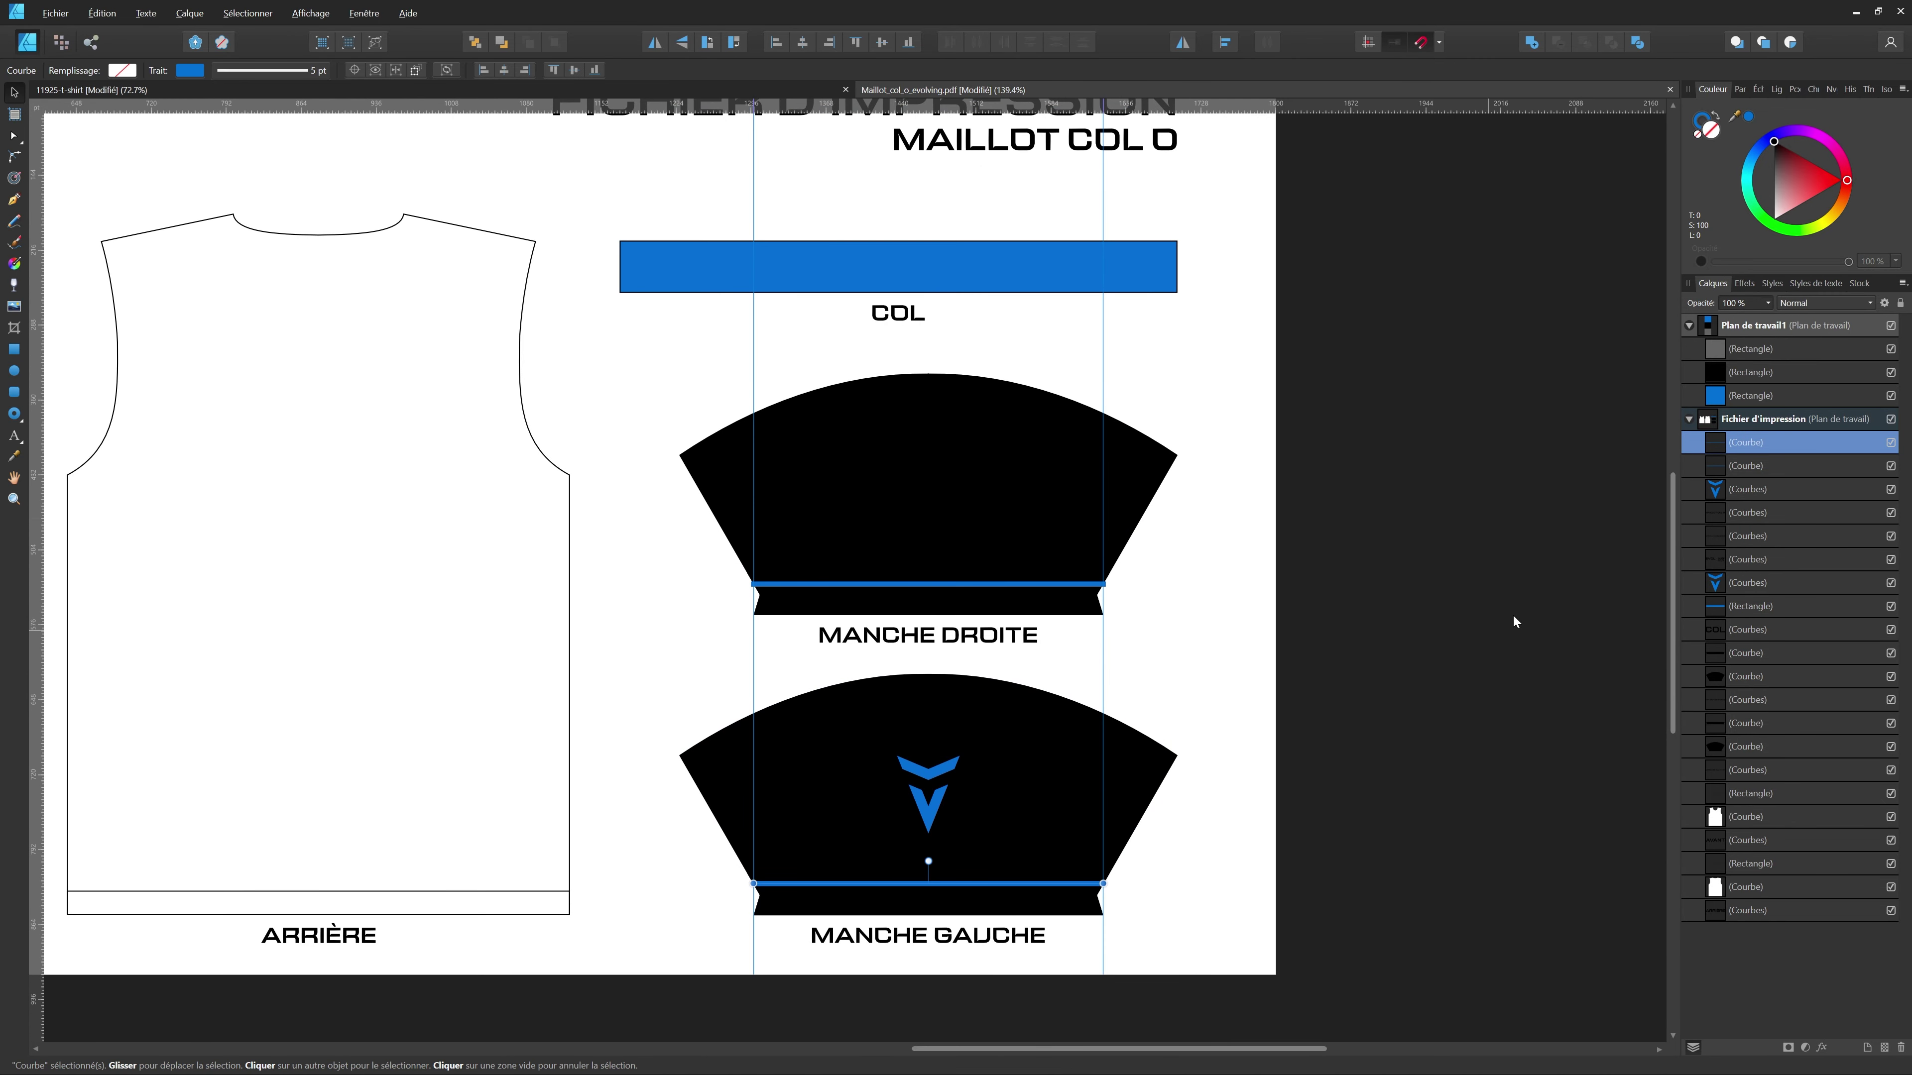
- Group the MANCHE DROITE sleeve, cuff, blue line and label together
left_click(1731, 676)
left_click(1735, 653, "shift")
scroll(1166, 552, "down", 2)
scroll(1166, 552, "up", 2)
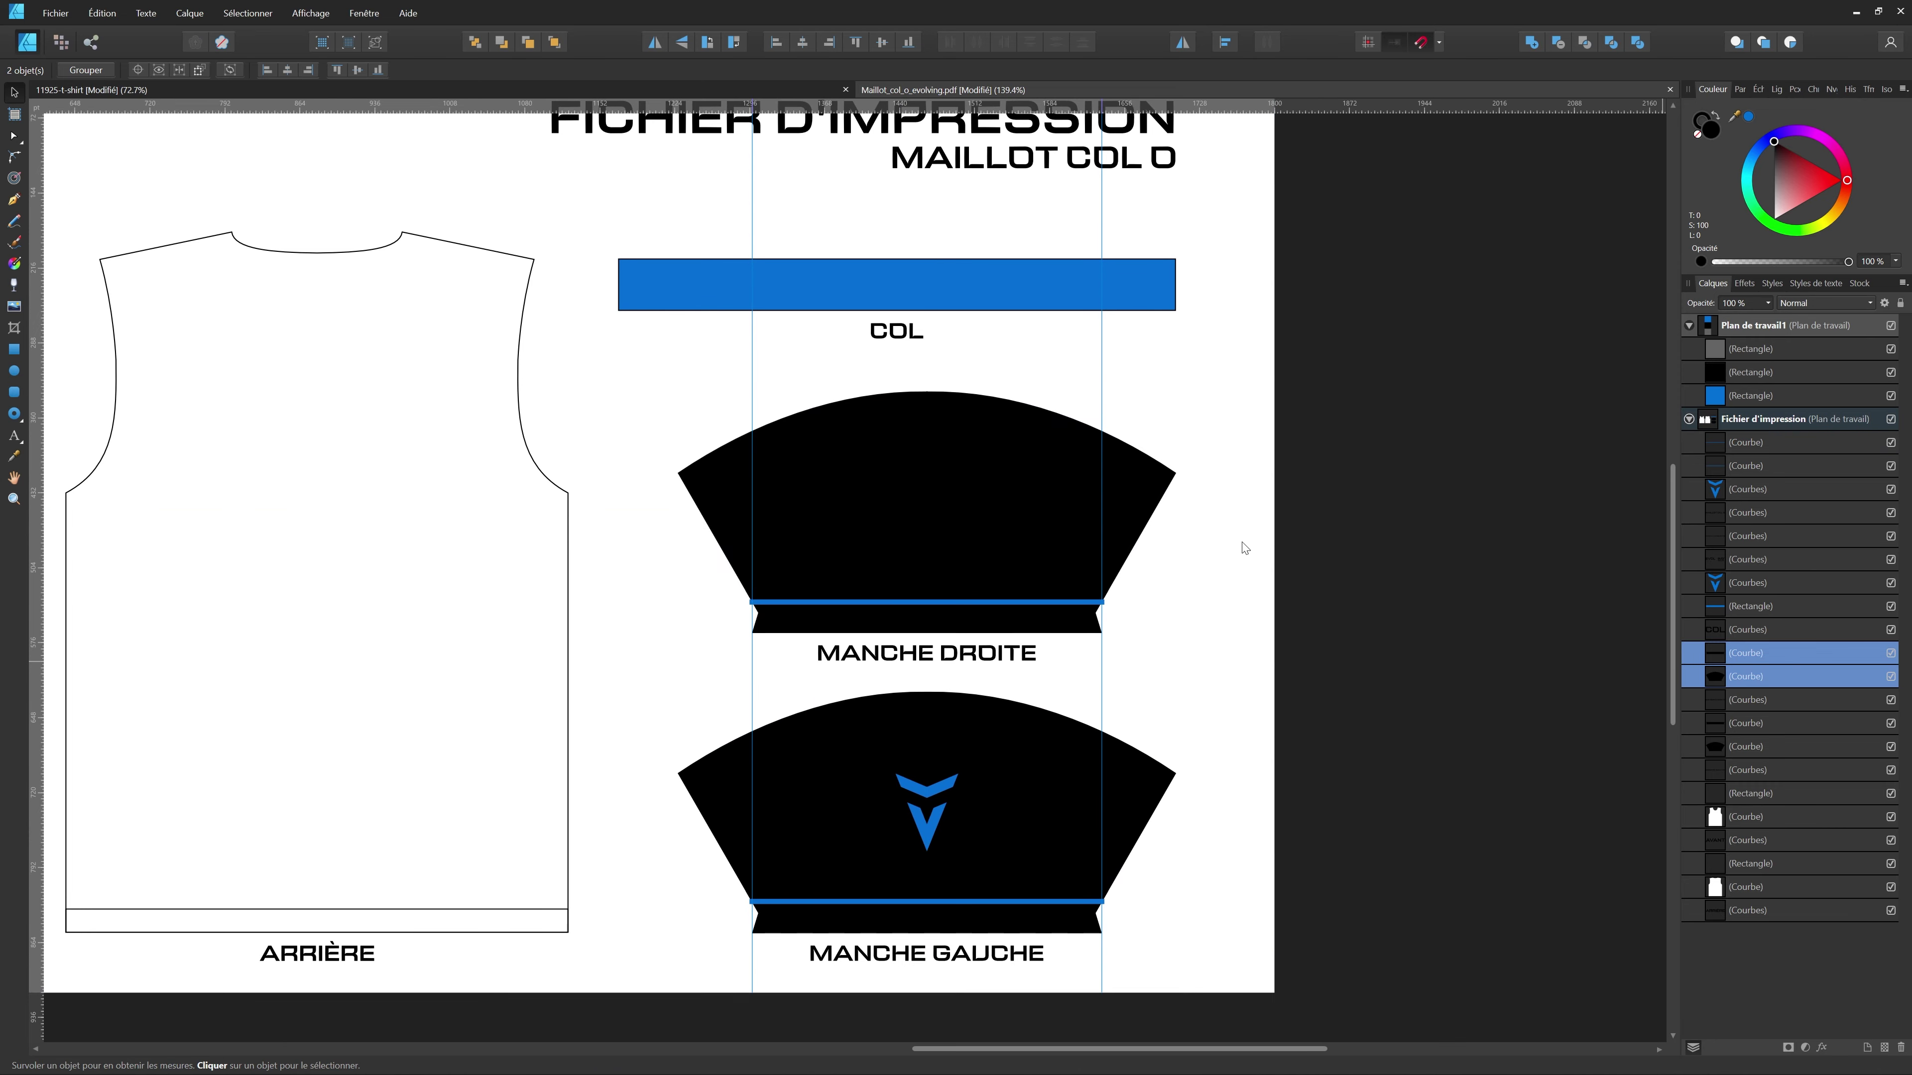
scroll(1167, 552, "up", 2)
left_click_drag(1493, 693, 447, 350)
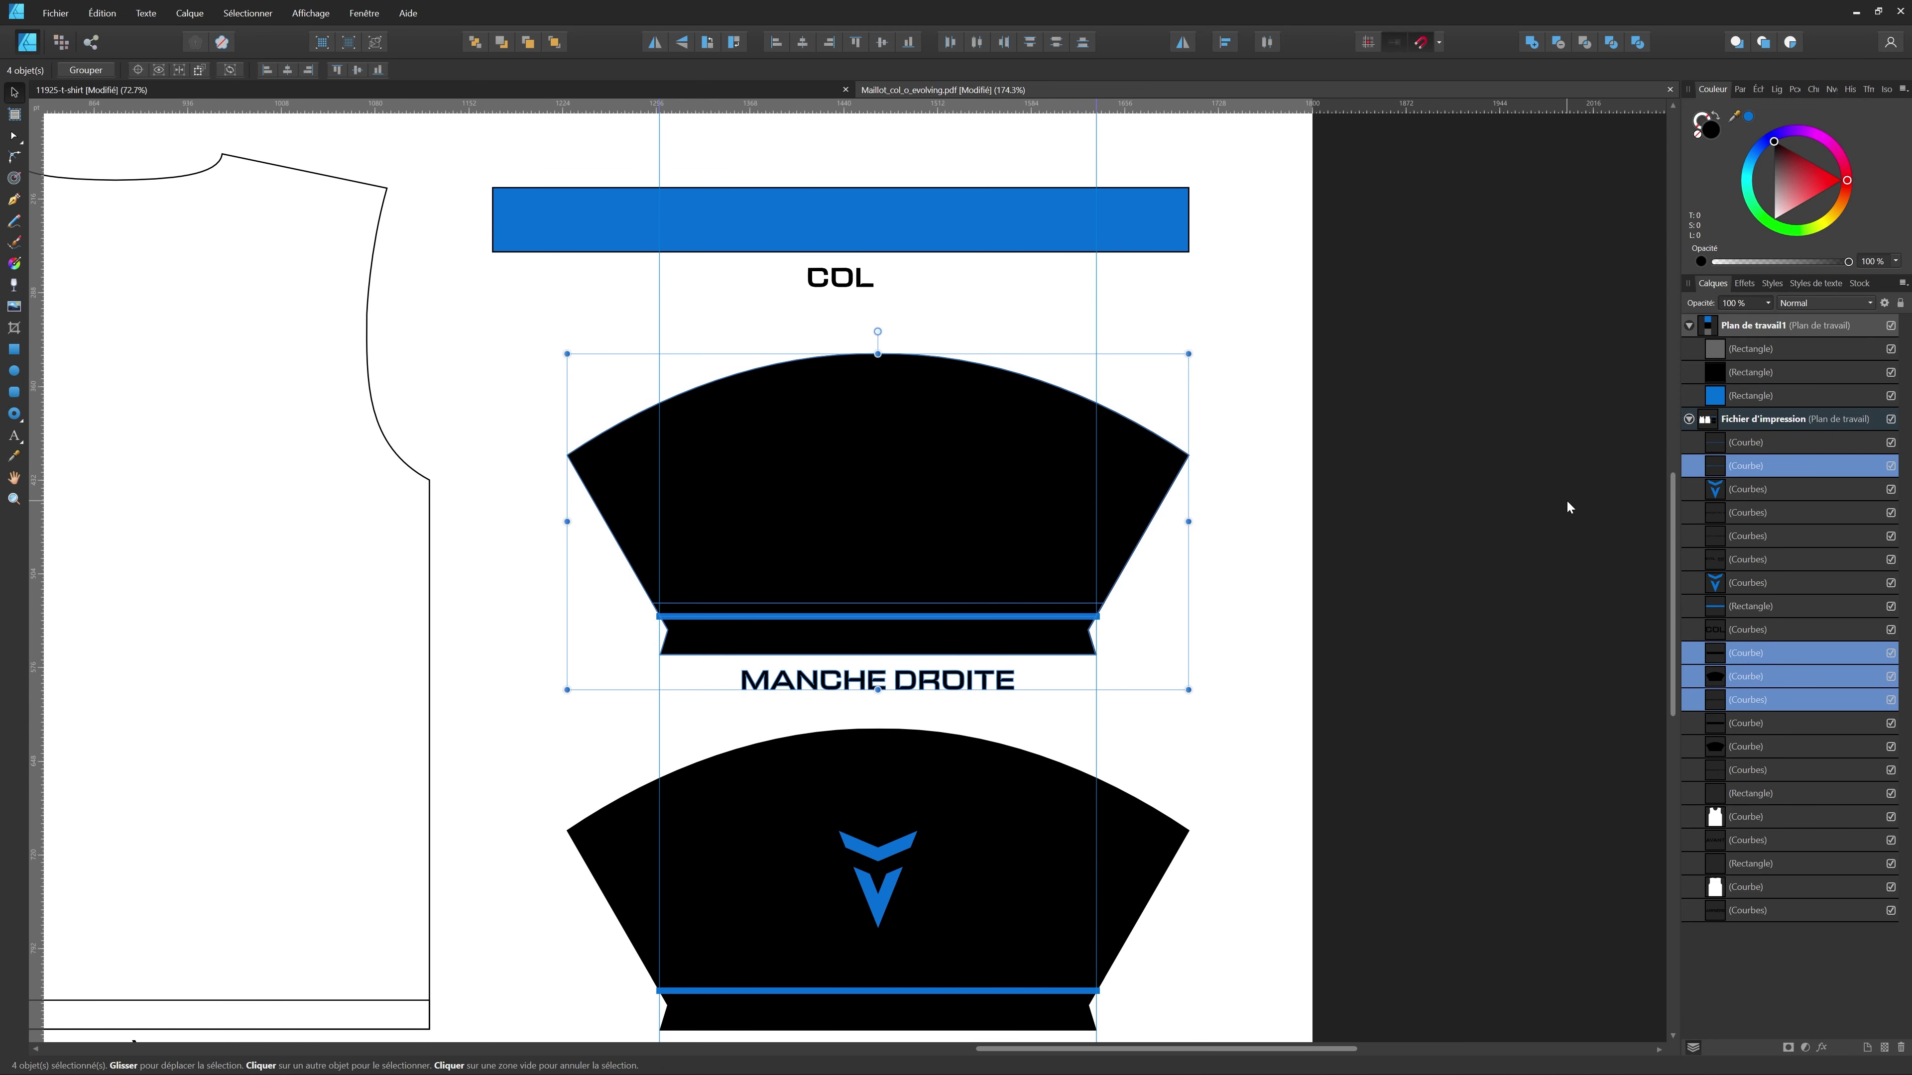
key("ctrl+g")
- Group the MANCHE GAUCHE sleeve, cuff, blue line, logo and label, and name the group "Manche gauche"
scroll(1515, 957, "down", 3)
left_click_drag(1494, 972, 521, 517)
key("ctrl+g")
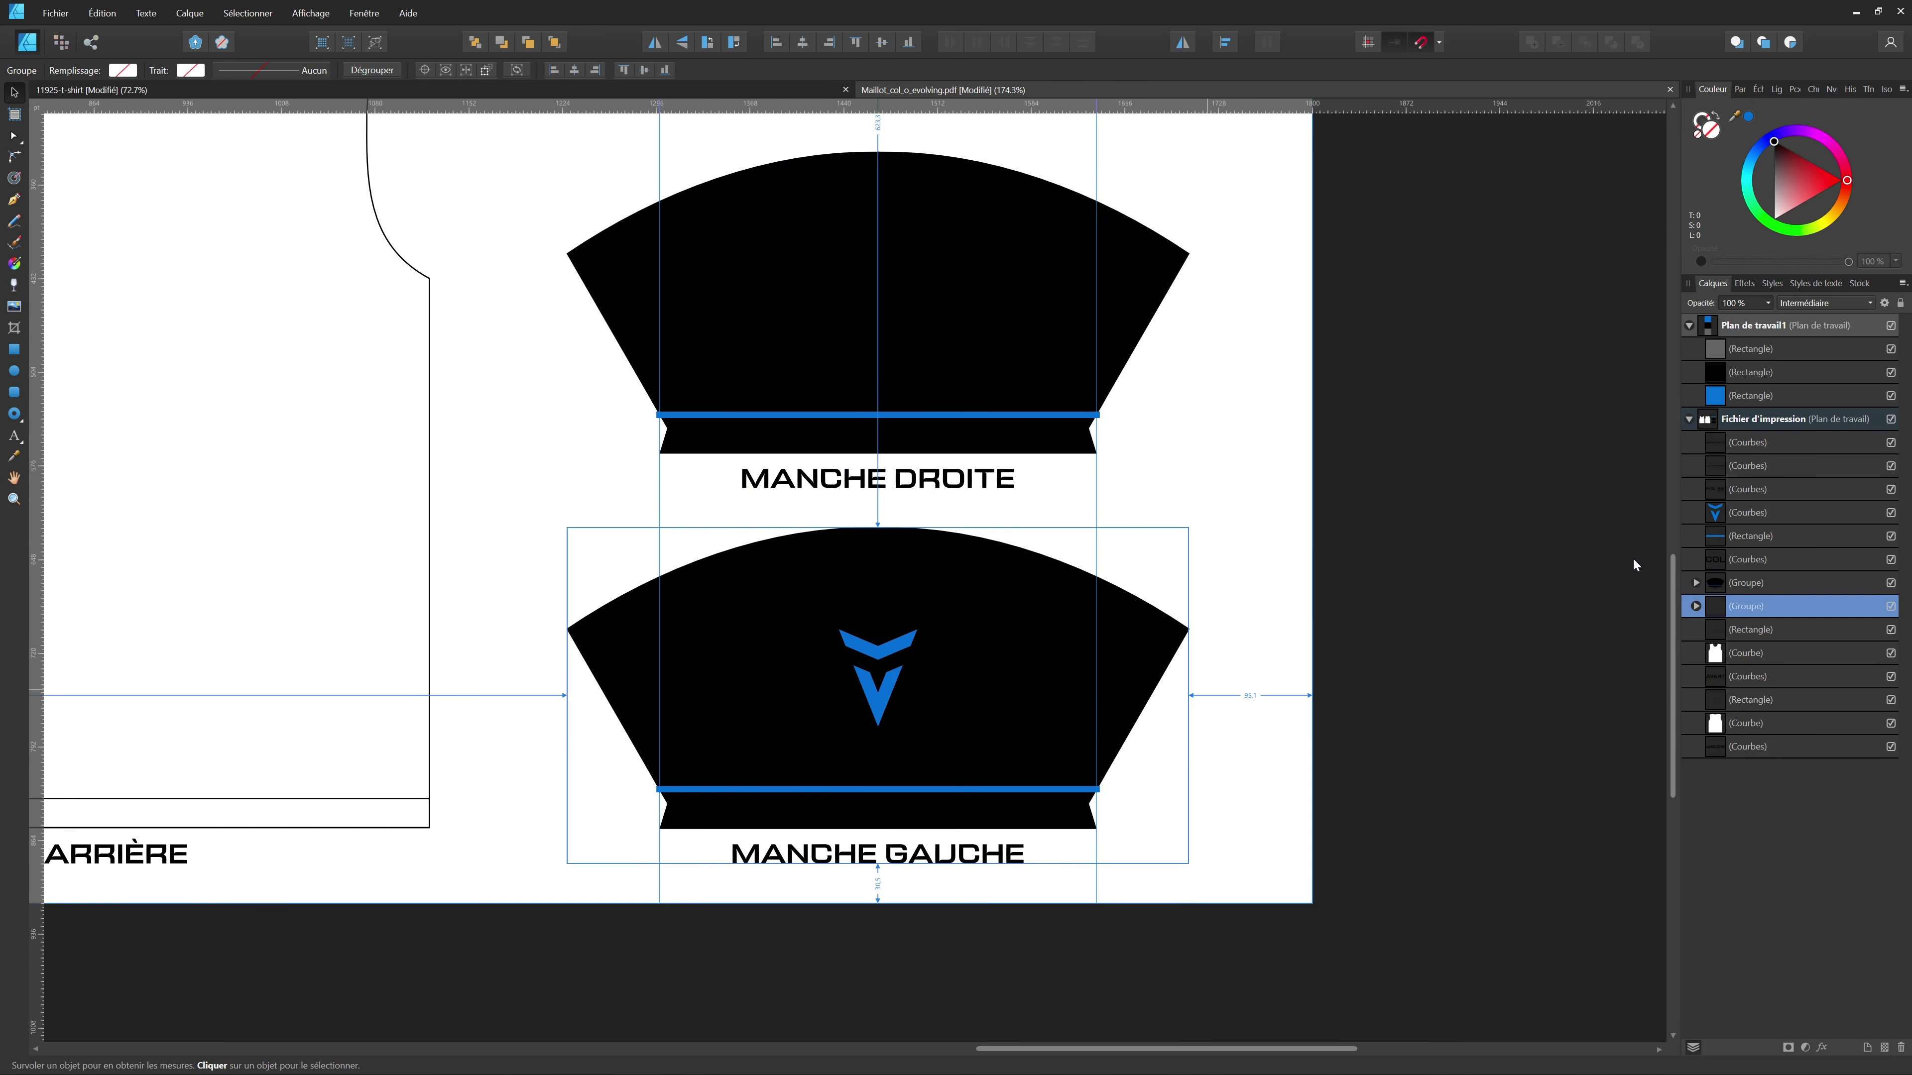
double_click(1746, 606)
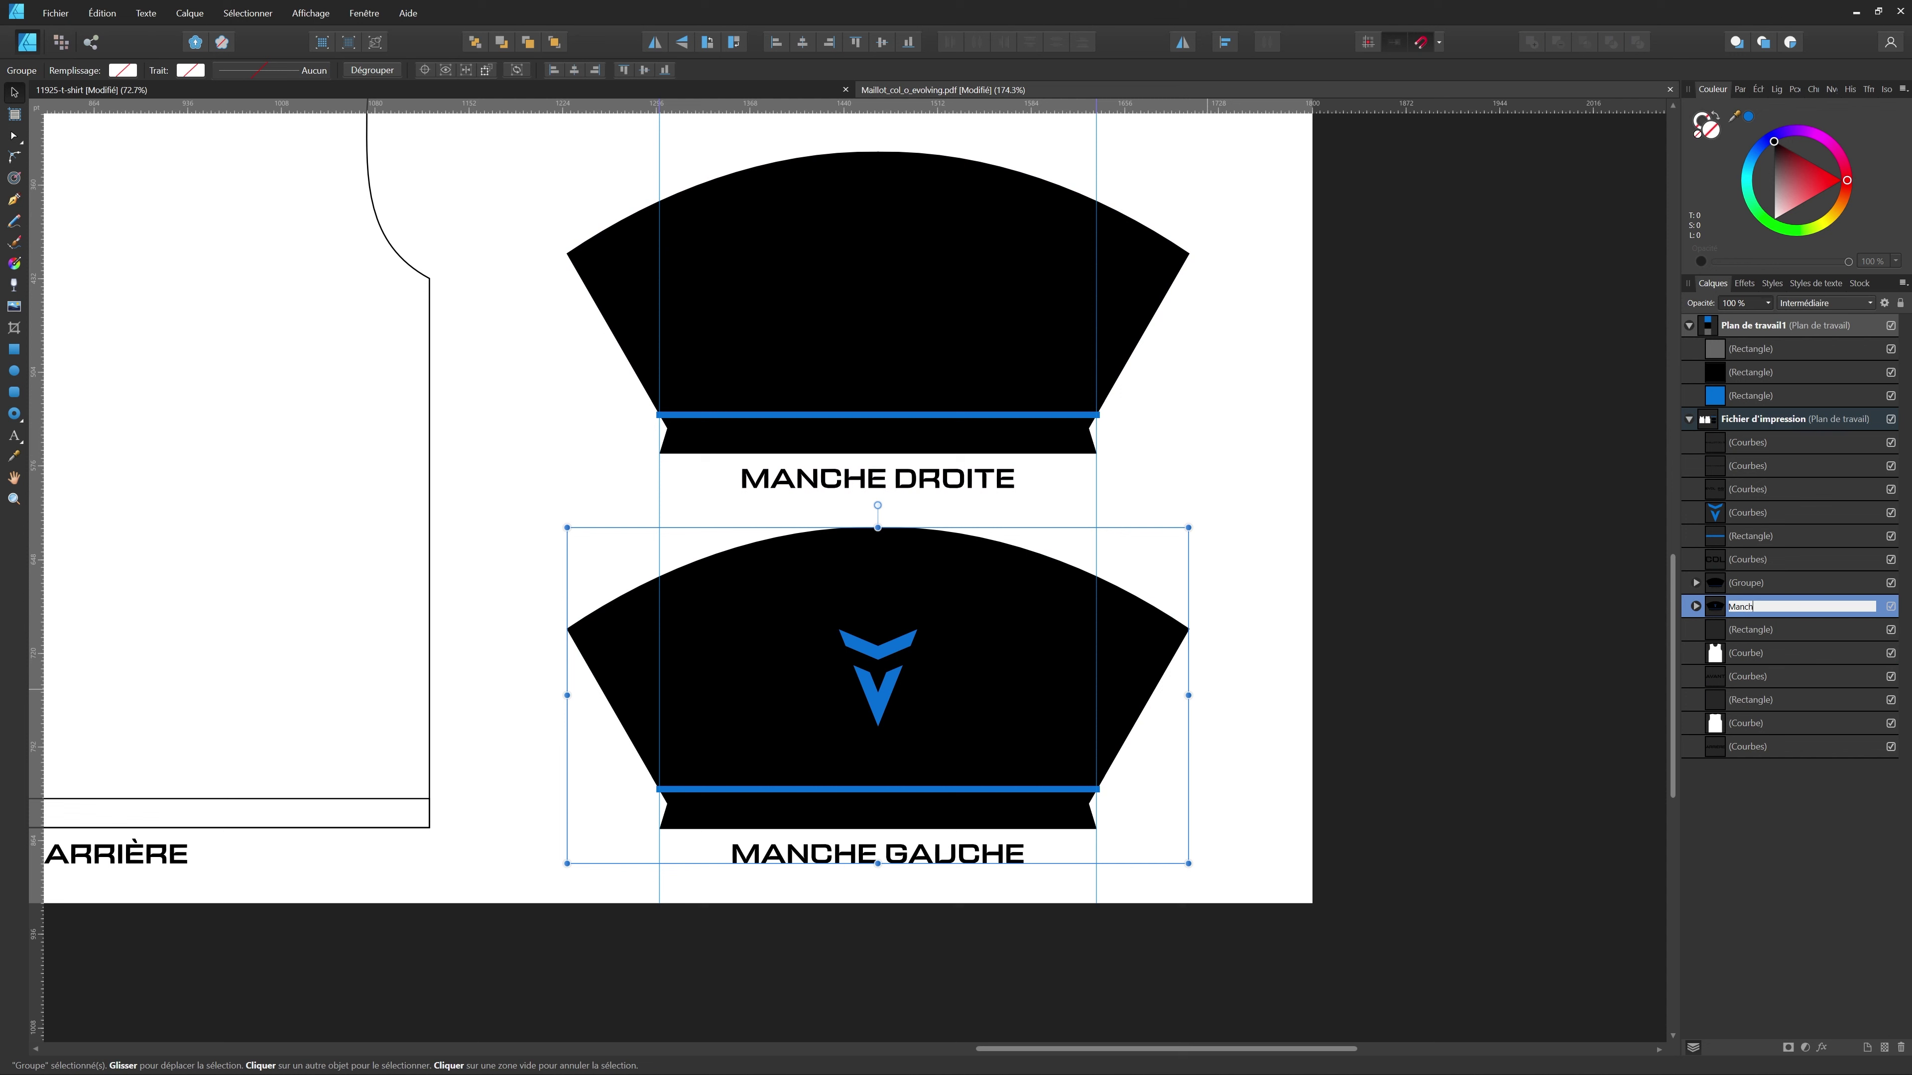
type("Manche gauche")
key("Return")
- Rename the group of the other sleeve as "Manche droite"
double_click(1746, 582)
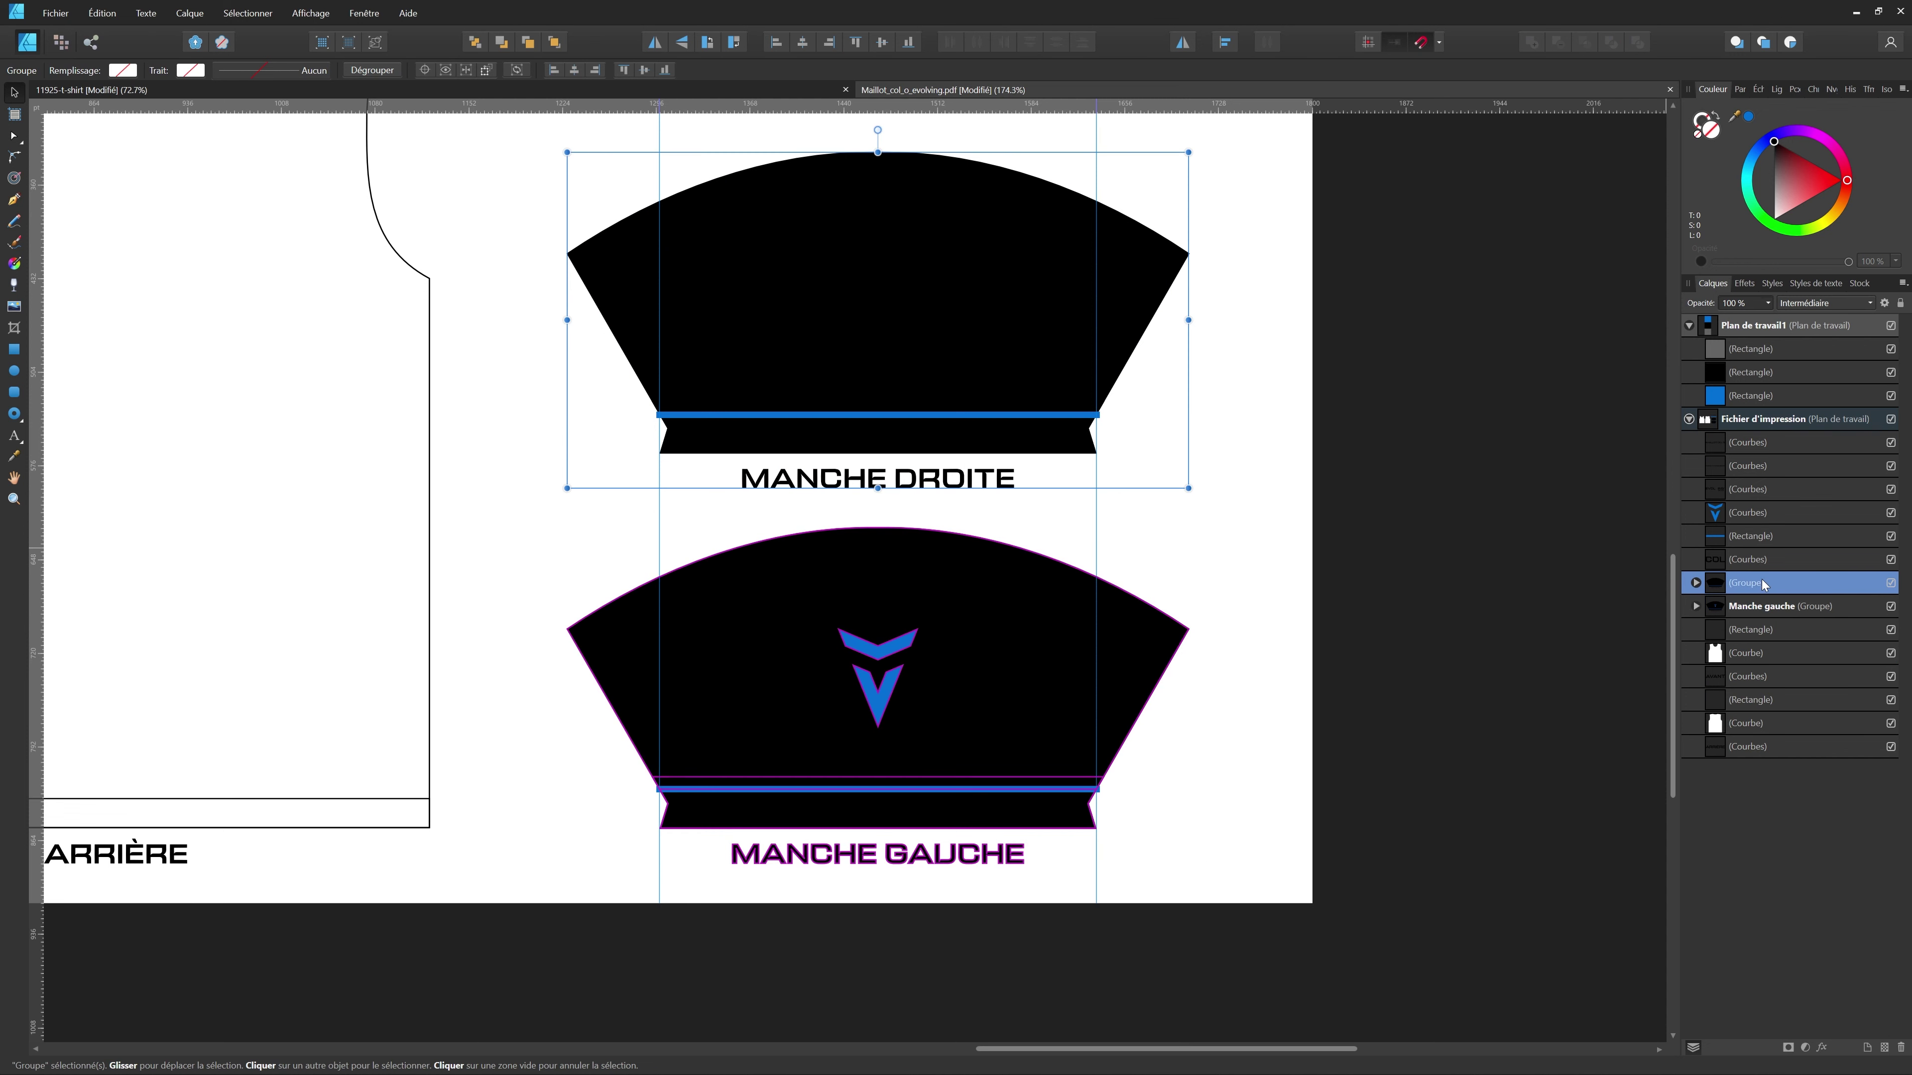
type("%")
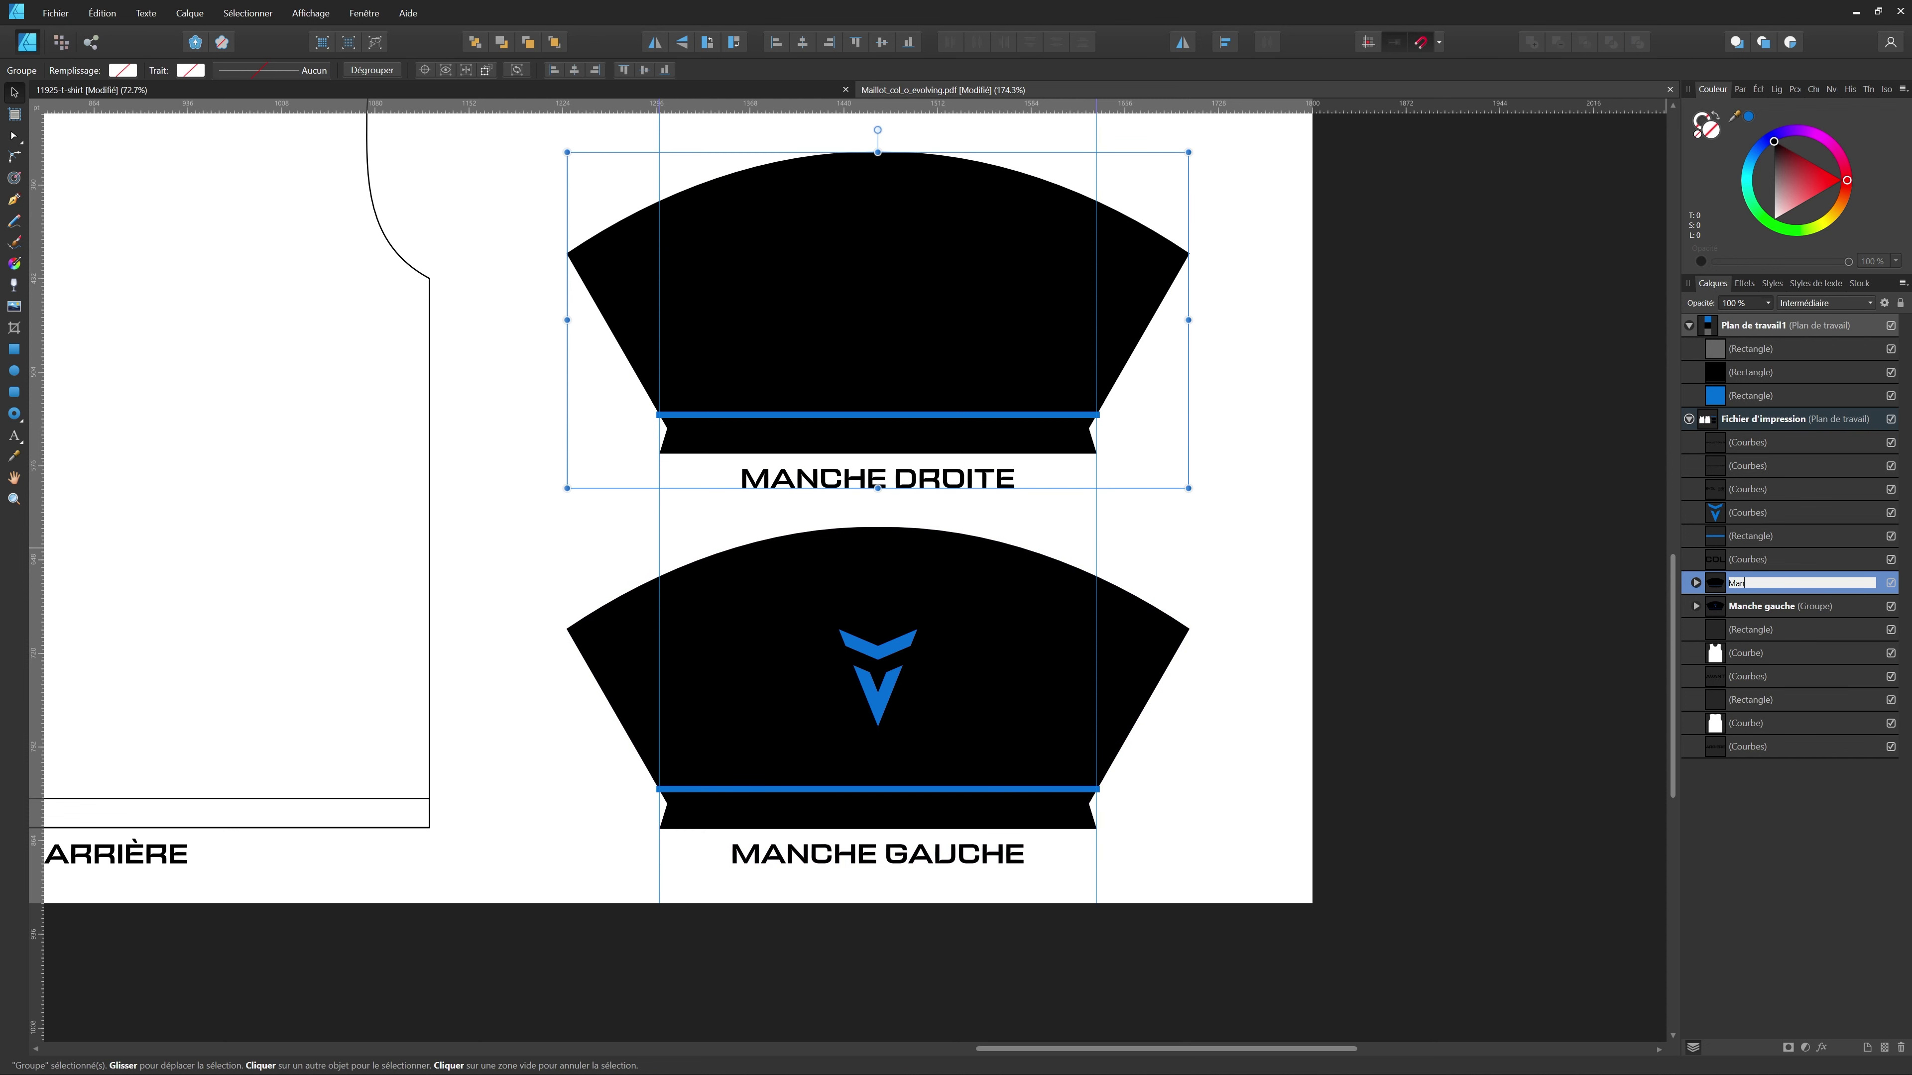
type("anche droite")
key("Return")
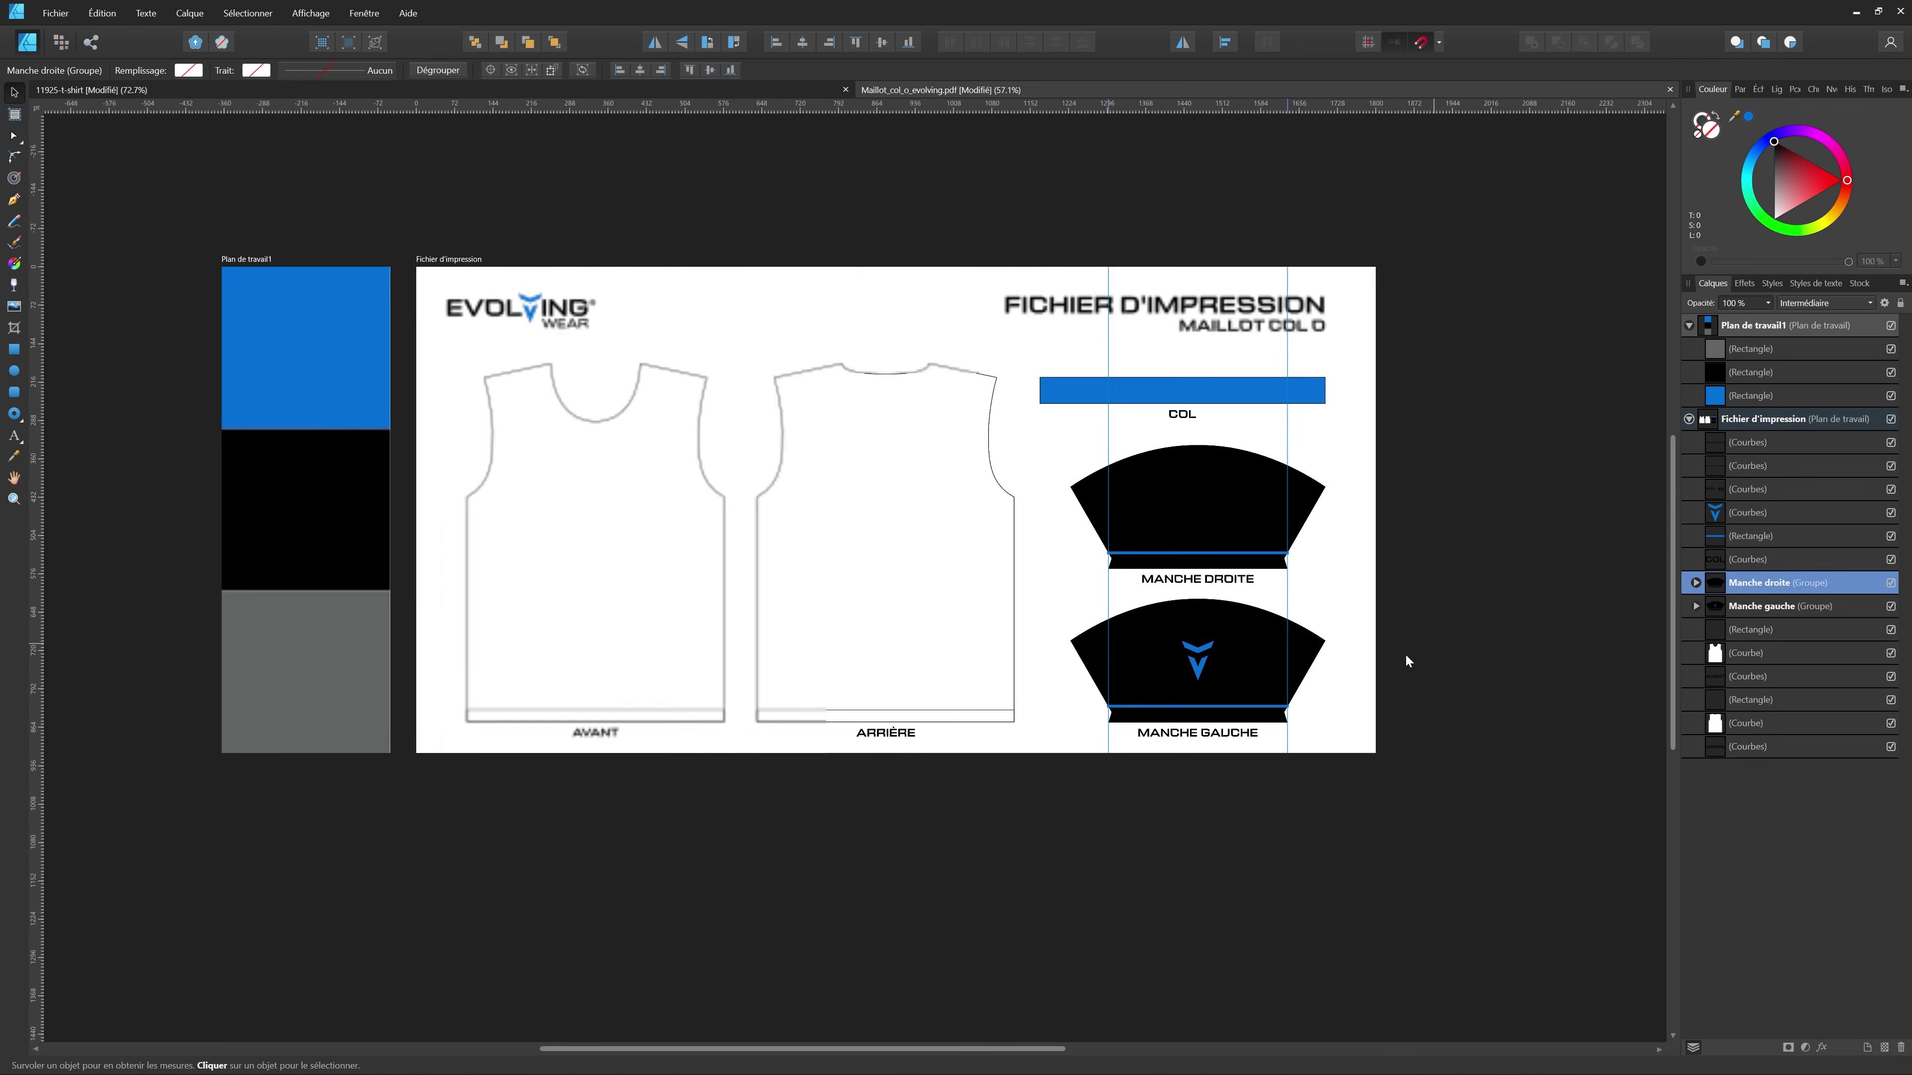
- Group the blue collar rectangle with its COL label and name the group "Col"
key("ctrl+0")
scroll(1372, 591, "up", 1)
left_click_drag(1514, 577, 1021, 493)
key("ctrl+g")
double_click(1746, 536)
type("Col")
key("Return")
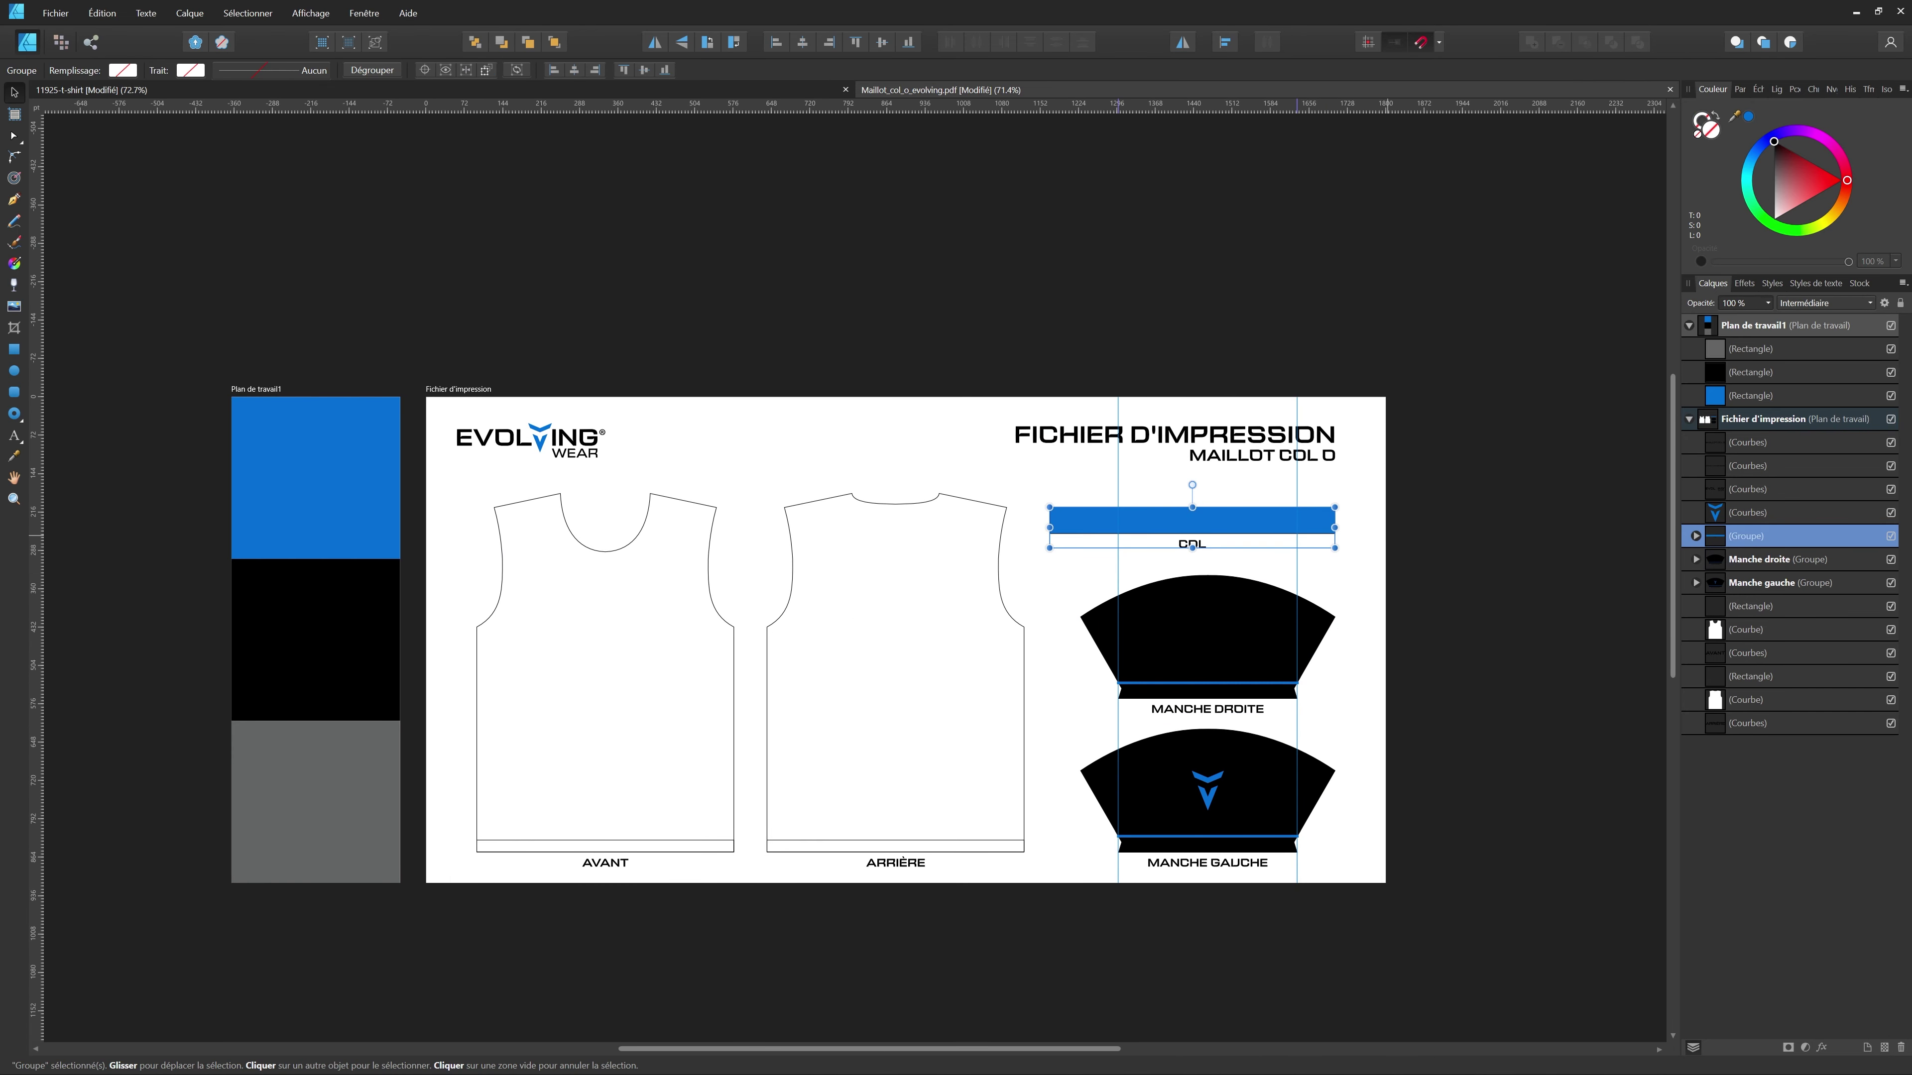
left_click(1557, 741)
- Group the Evolving Wear header logo with the FICHIER D'IMPRESSION and MAILLOT COL O titles, and name the group "Elements"
scroll(1354, 761, "up", 2)
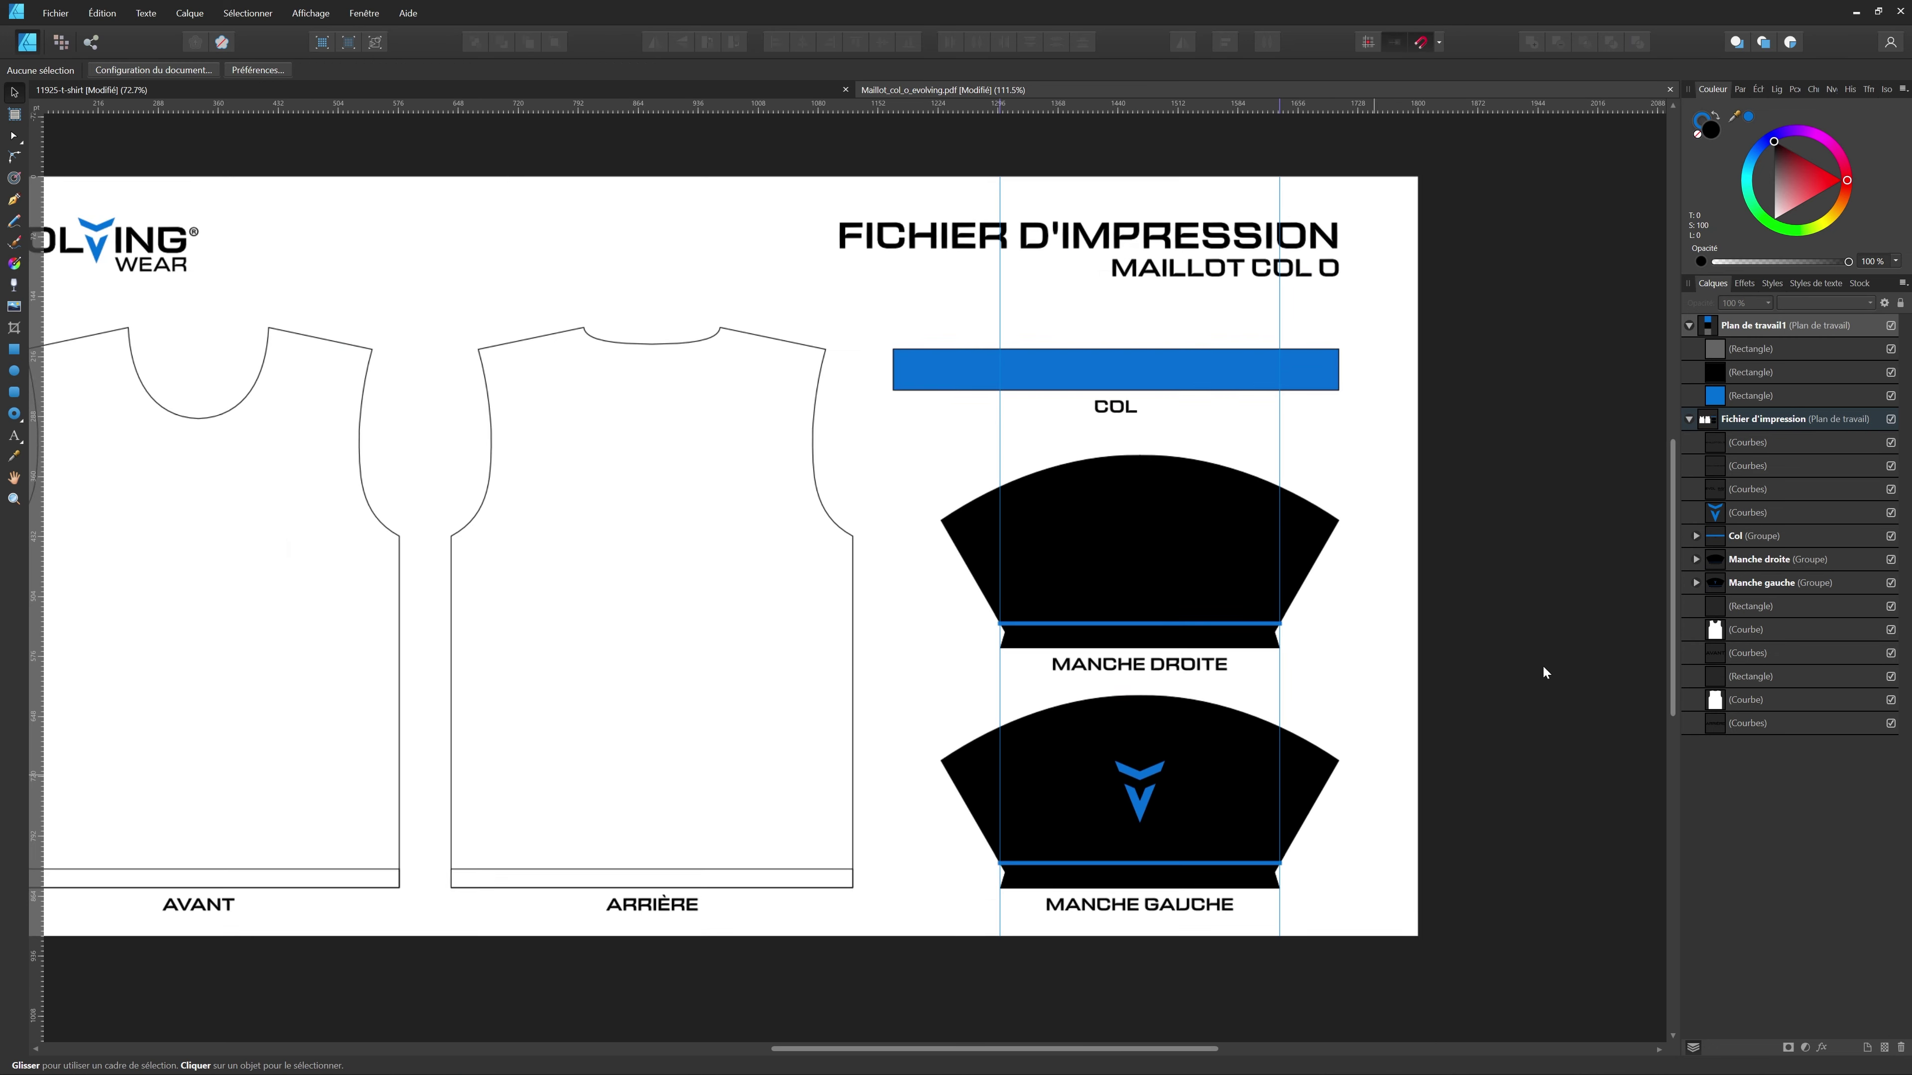
left_click(1746, 512)
scroll(1499, 532, "down", 3)
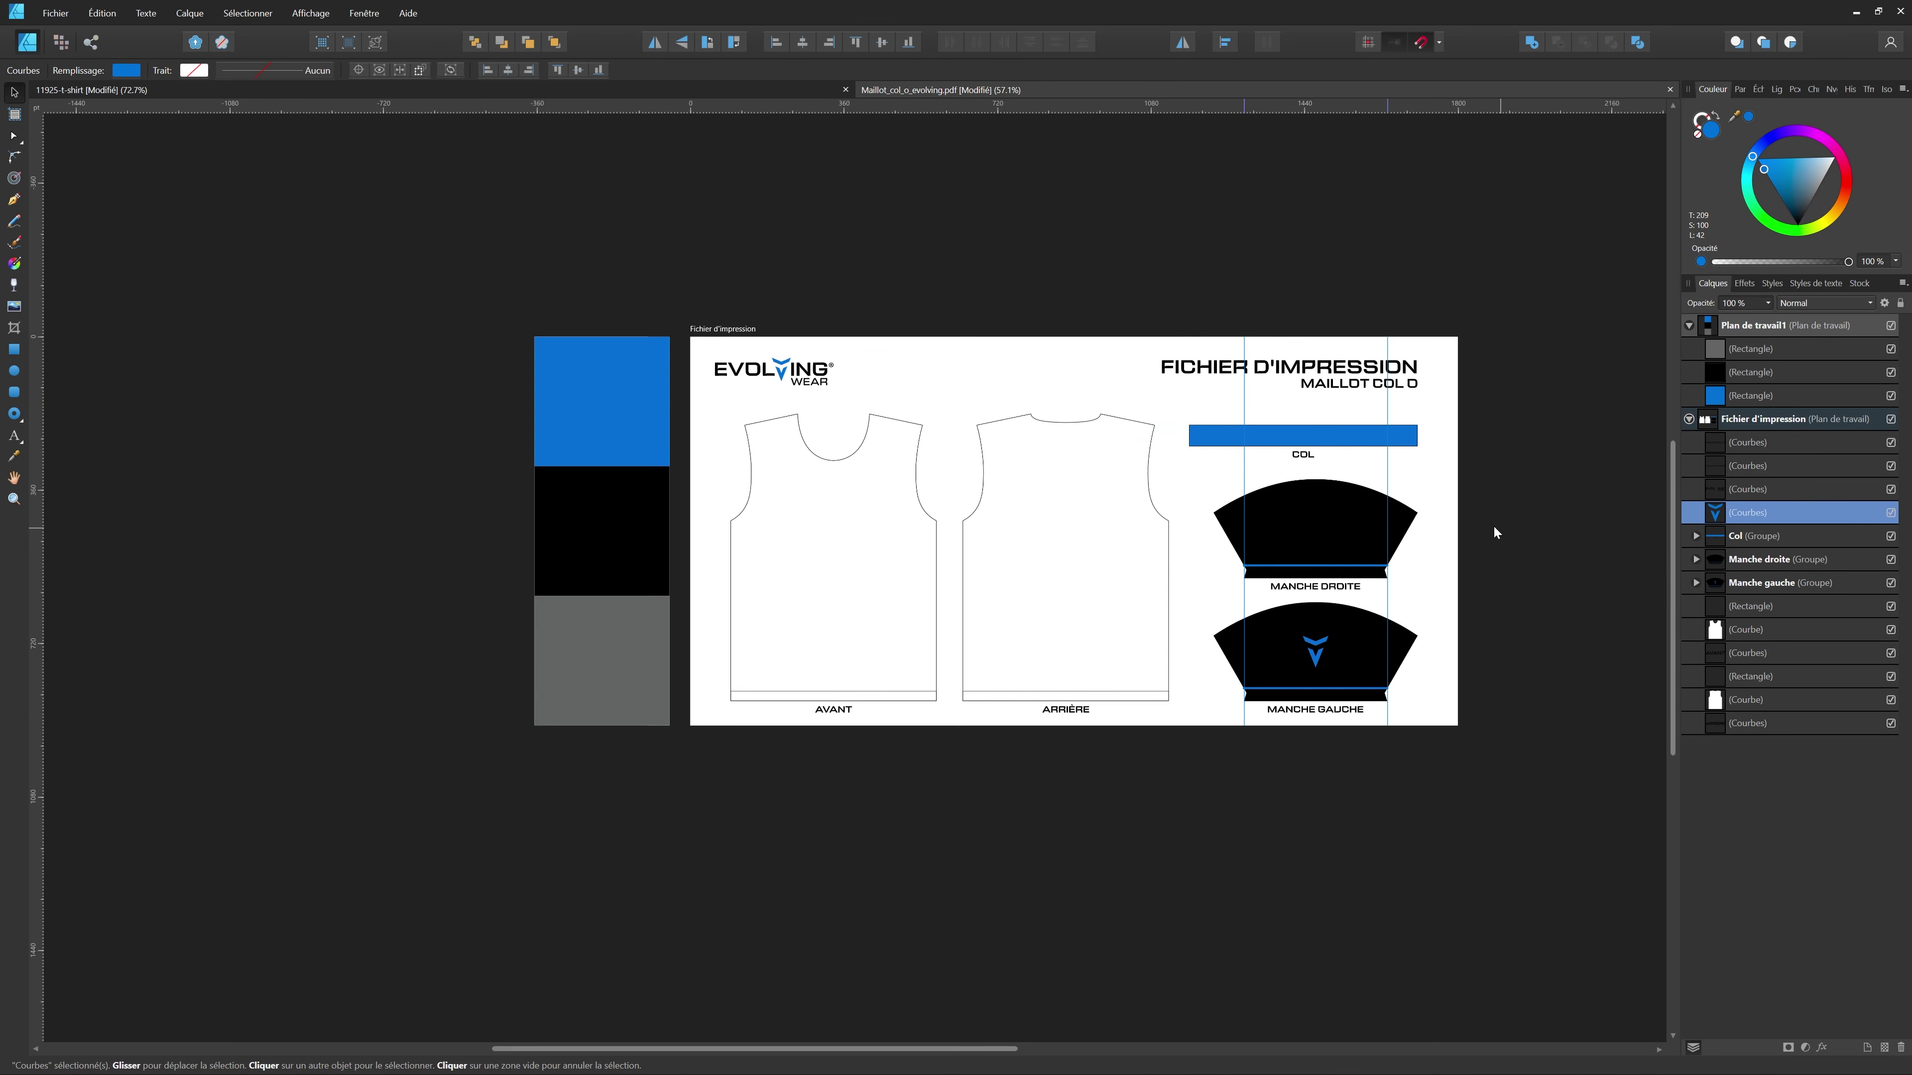
scroll(853, 369, "up", 4)
left_click_drag(824, 427, 476, 312)
scroll(479, 309, "down", 1)
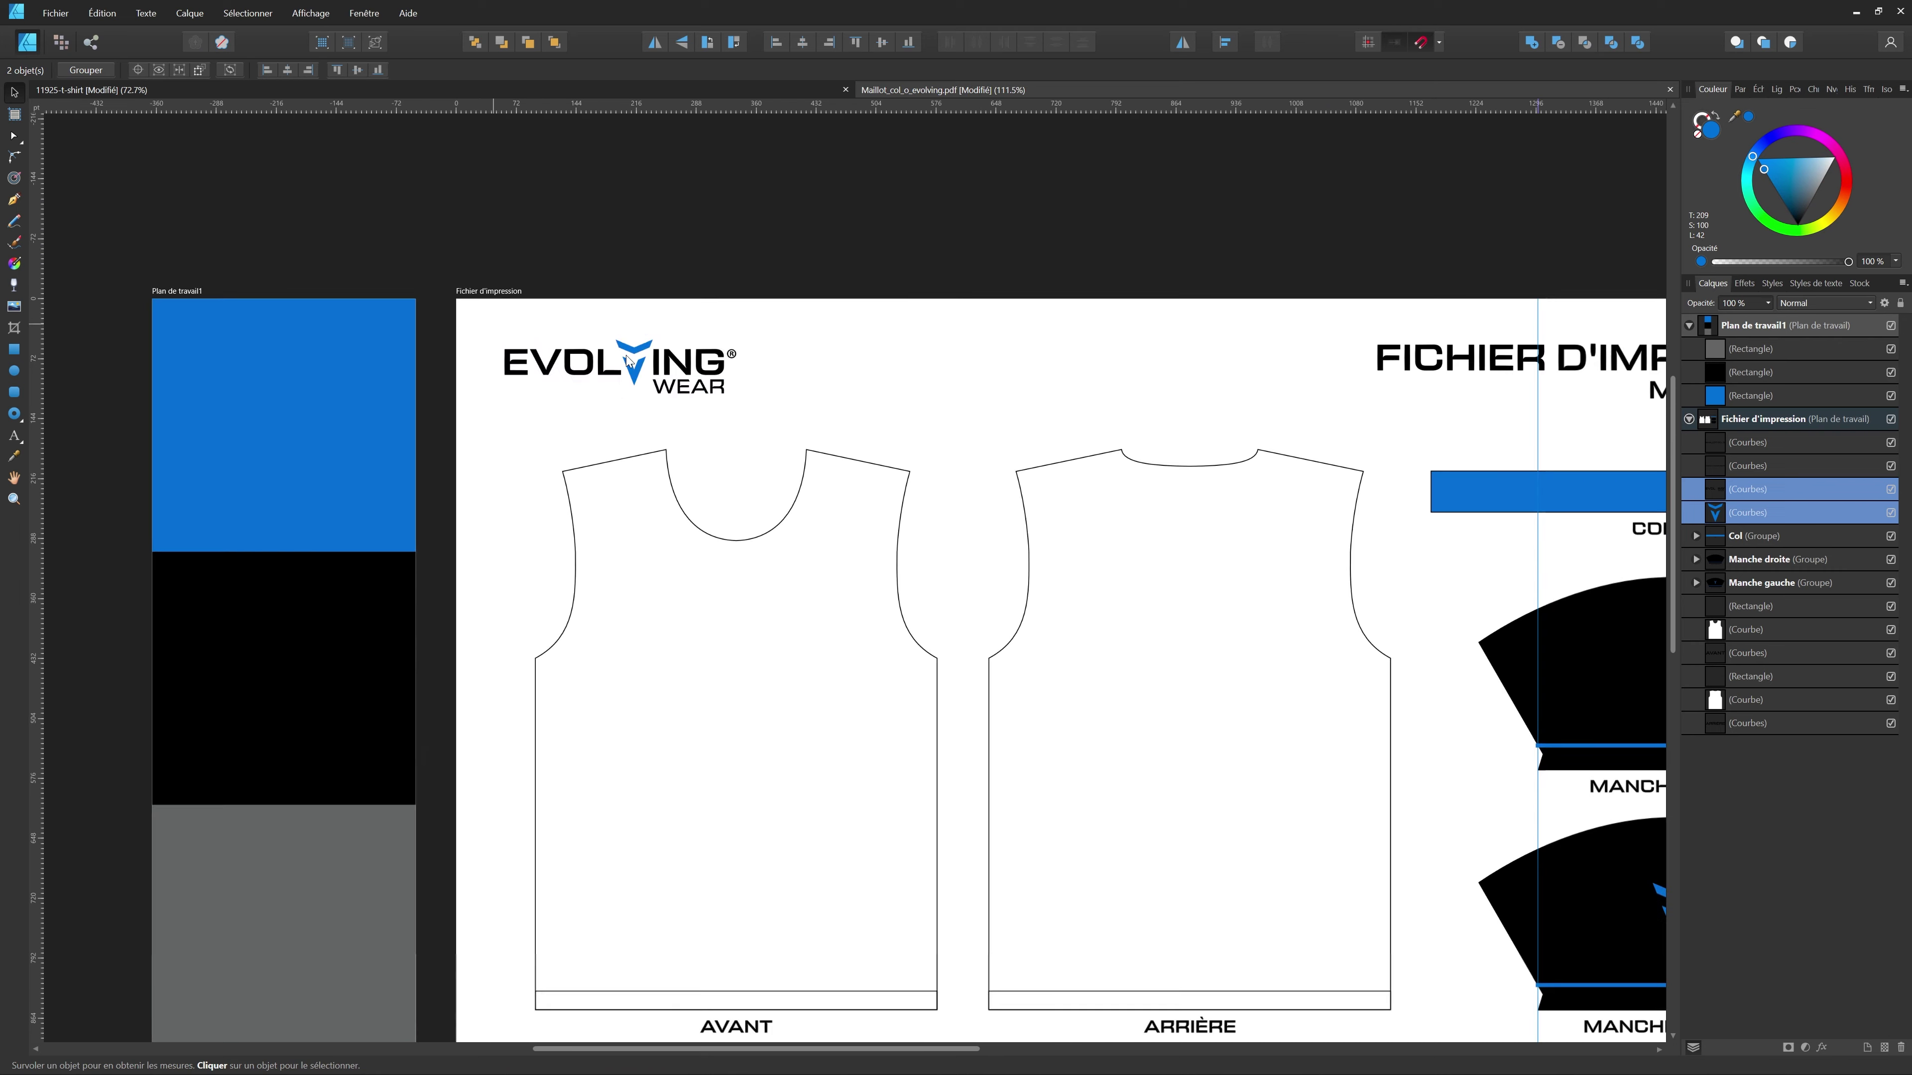
left_click(1739, 466, "ctrl")
left_click(1746, 446, "ctrl")
scroll(687, 395, "down", 3)
scroll(885, 374, "up", 2)
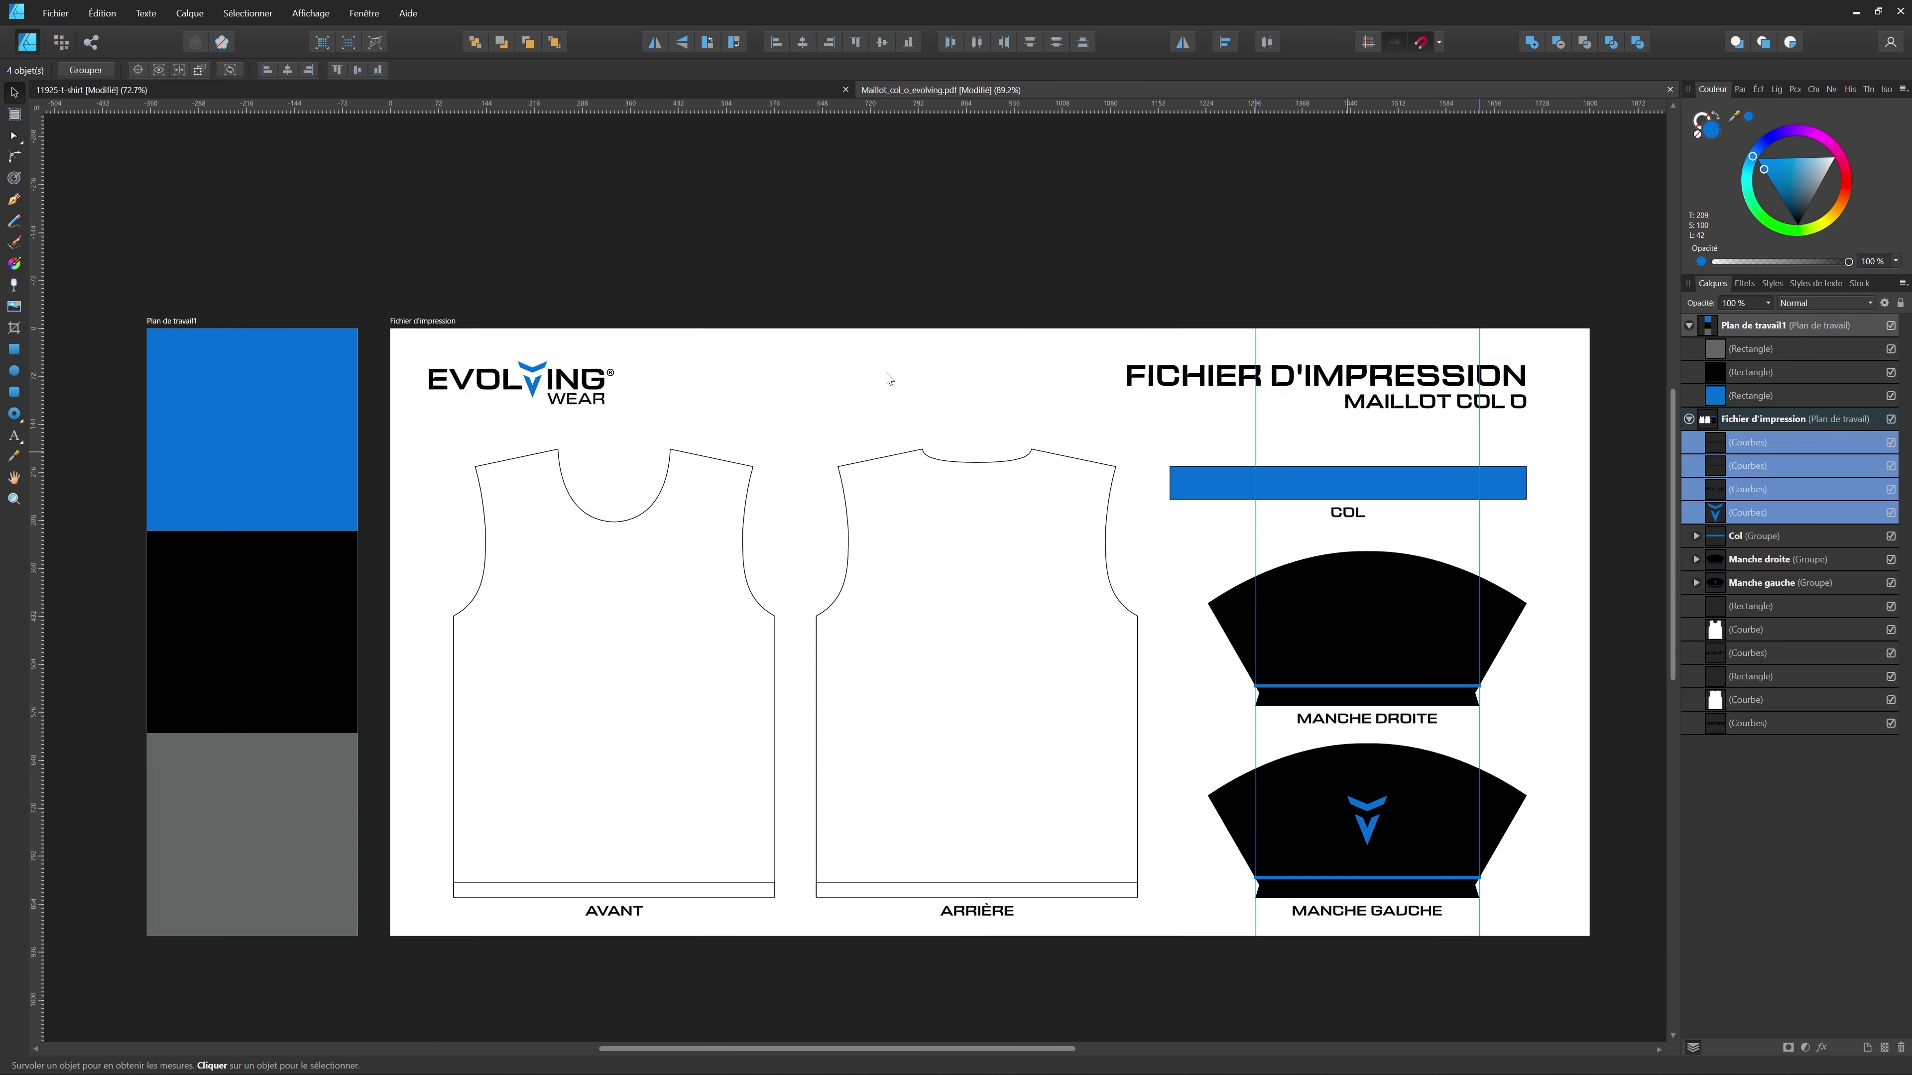
key("ctrl+g")
double_click(1789, 450)
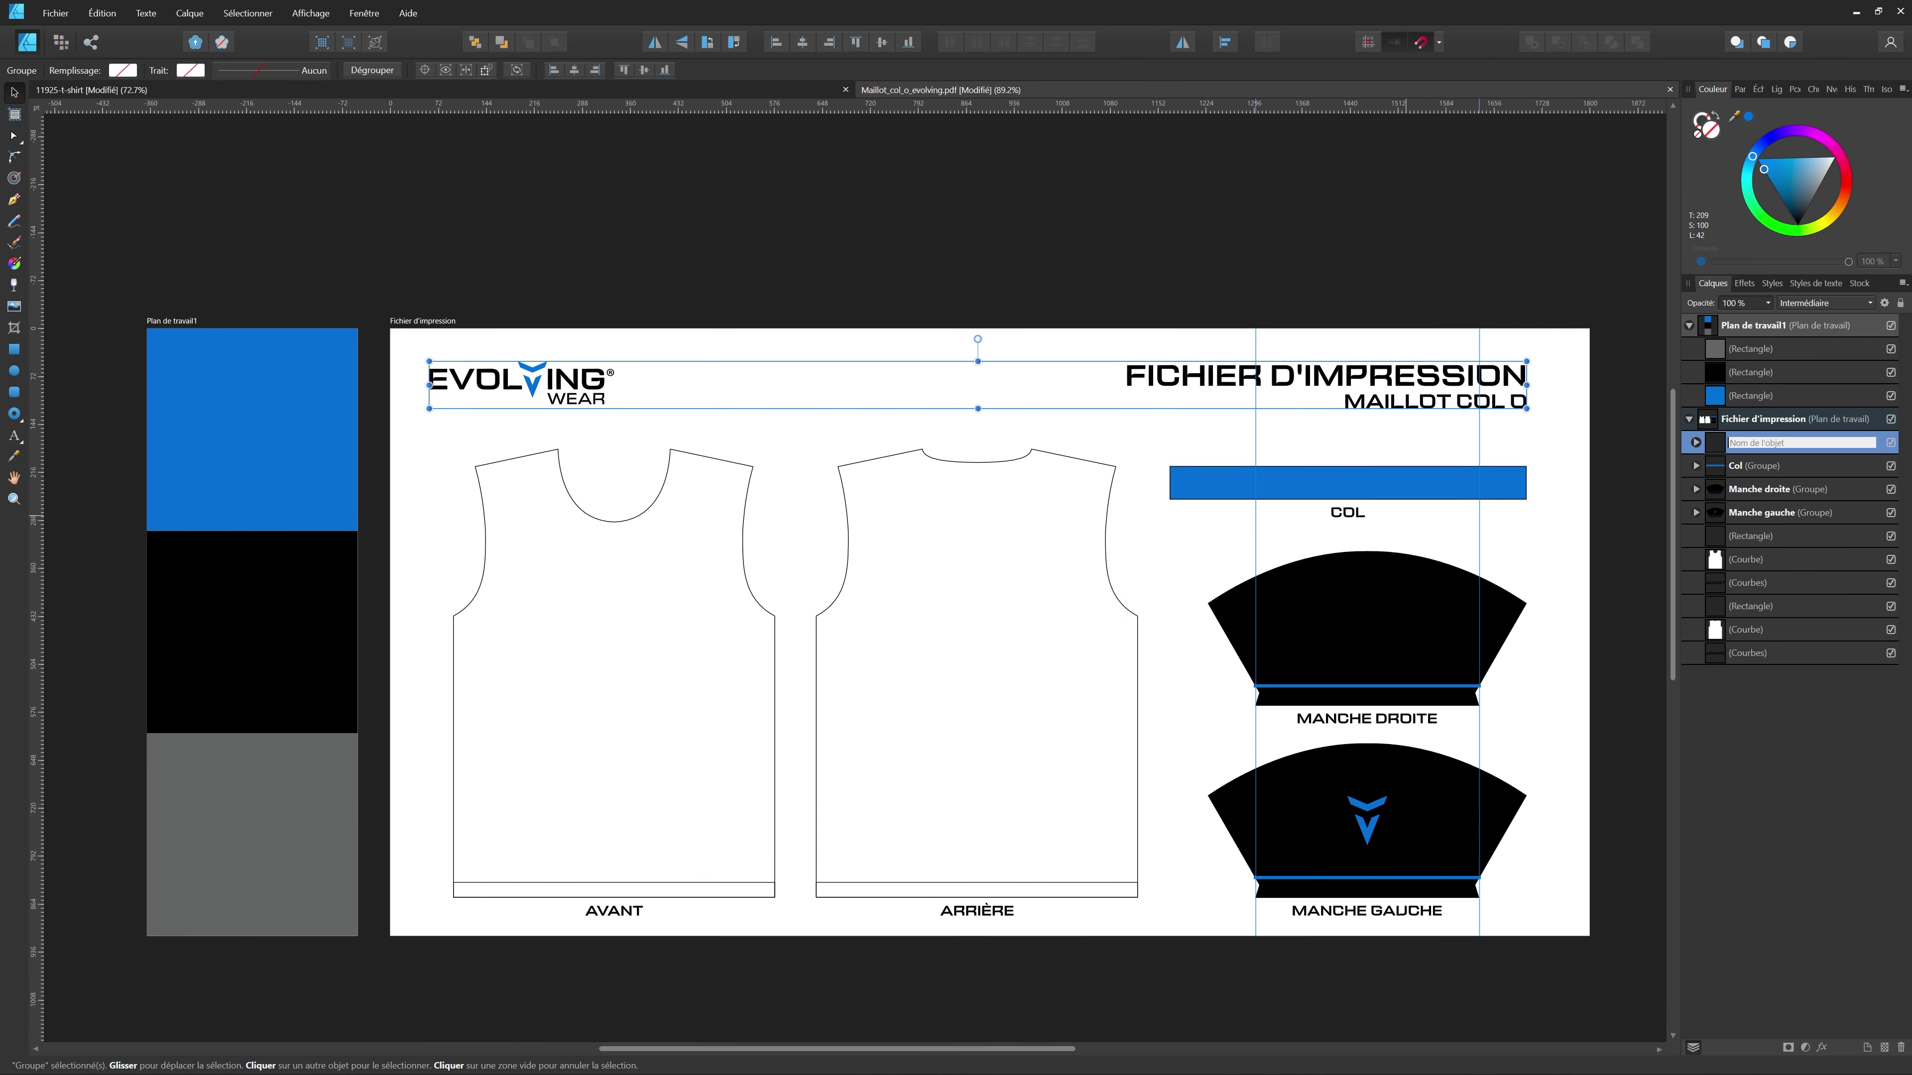
type("Elements")
key("Return")
- Group the AVANT body shape, hem rectangle and label, and group the matching ARRIÈRE pieces separately
left_click(1761, 544)
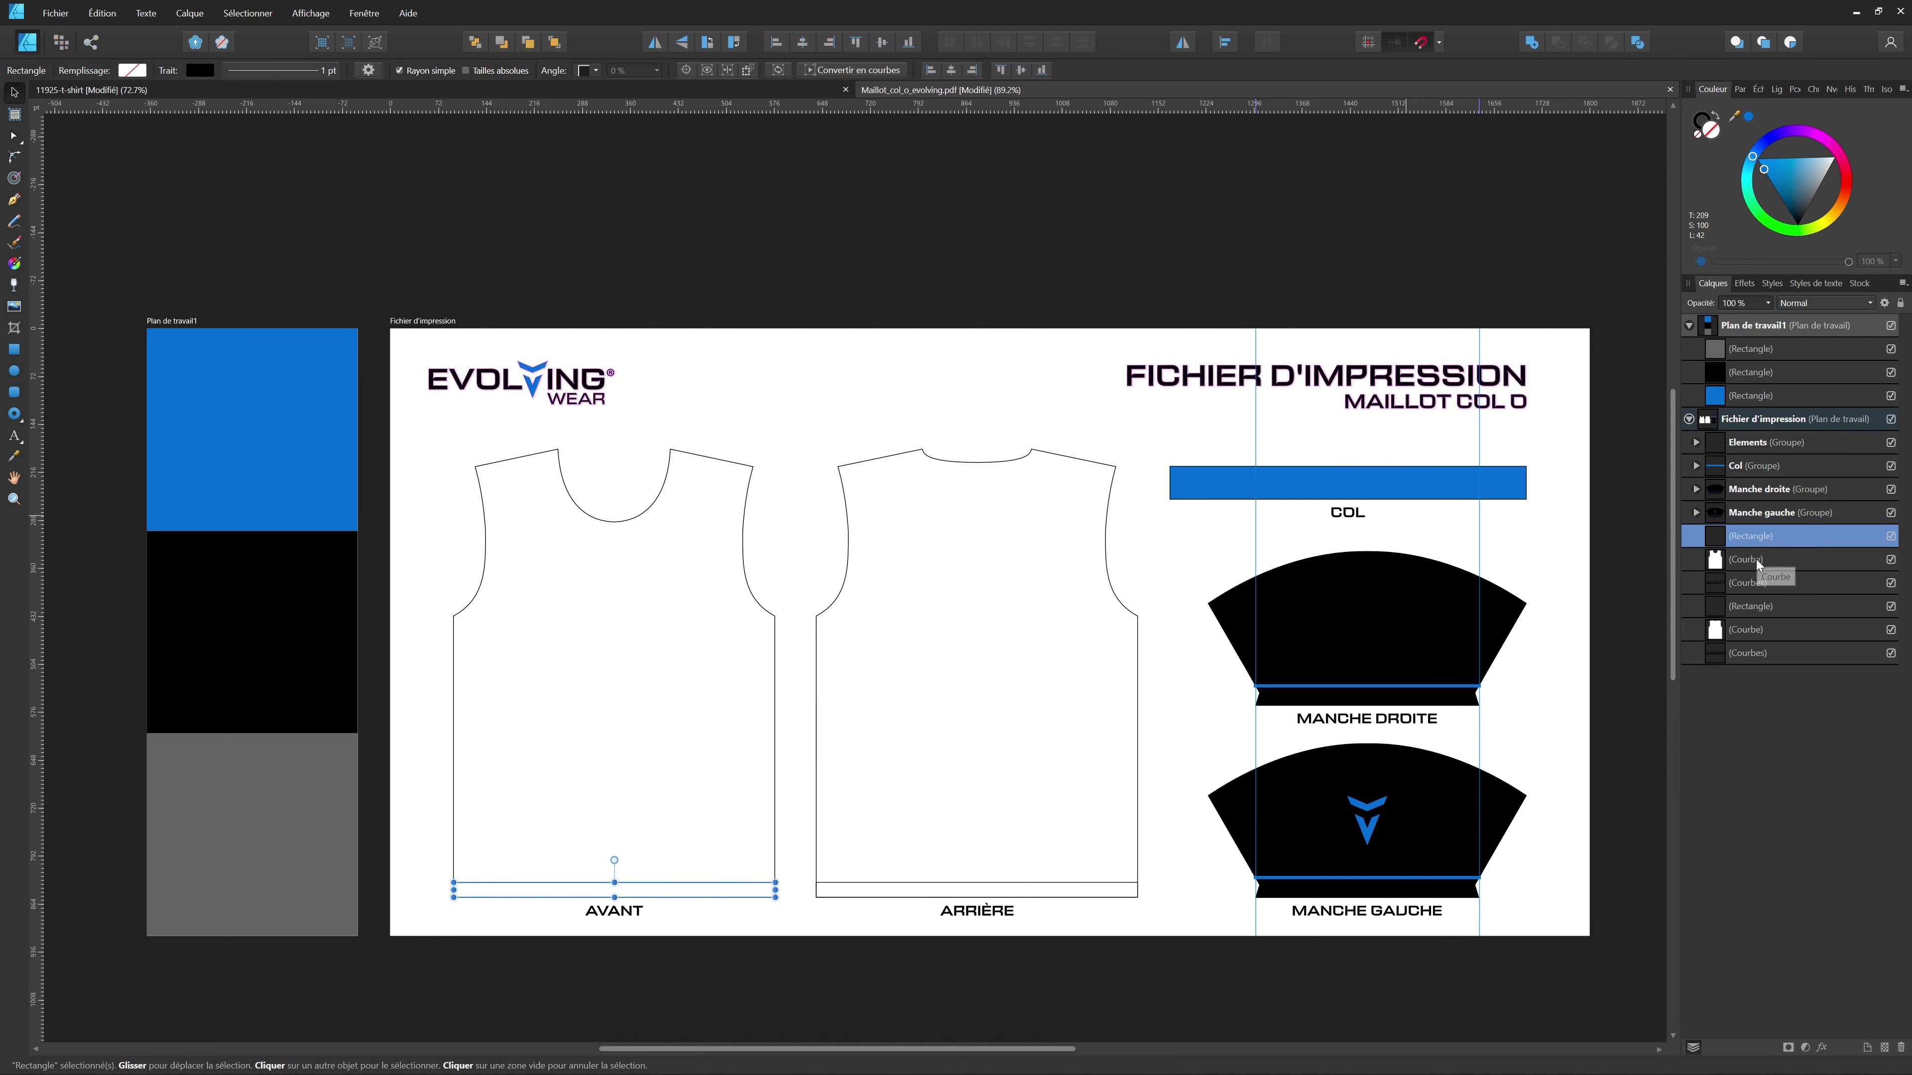
left_click(1761, 565, "shift")
left_click(1757, 583, "shift")
key("ctrl+g")
left_click(1754, 559)
left_click(1754, 606, "shift")
key("ctrl+g")
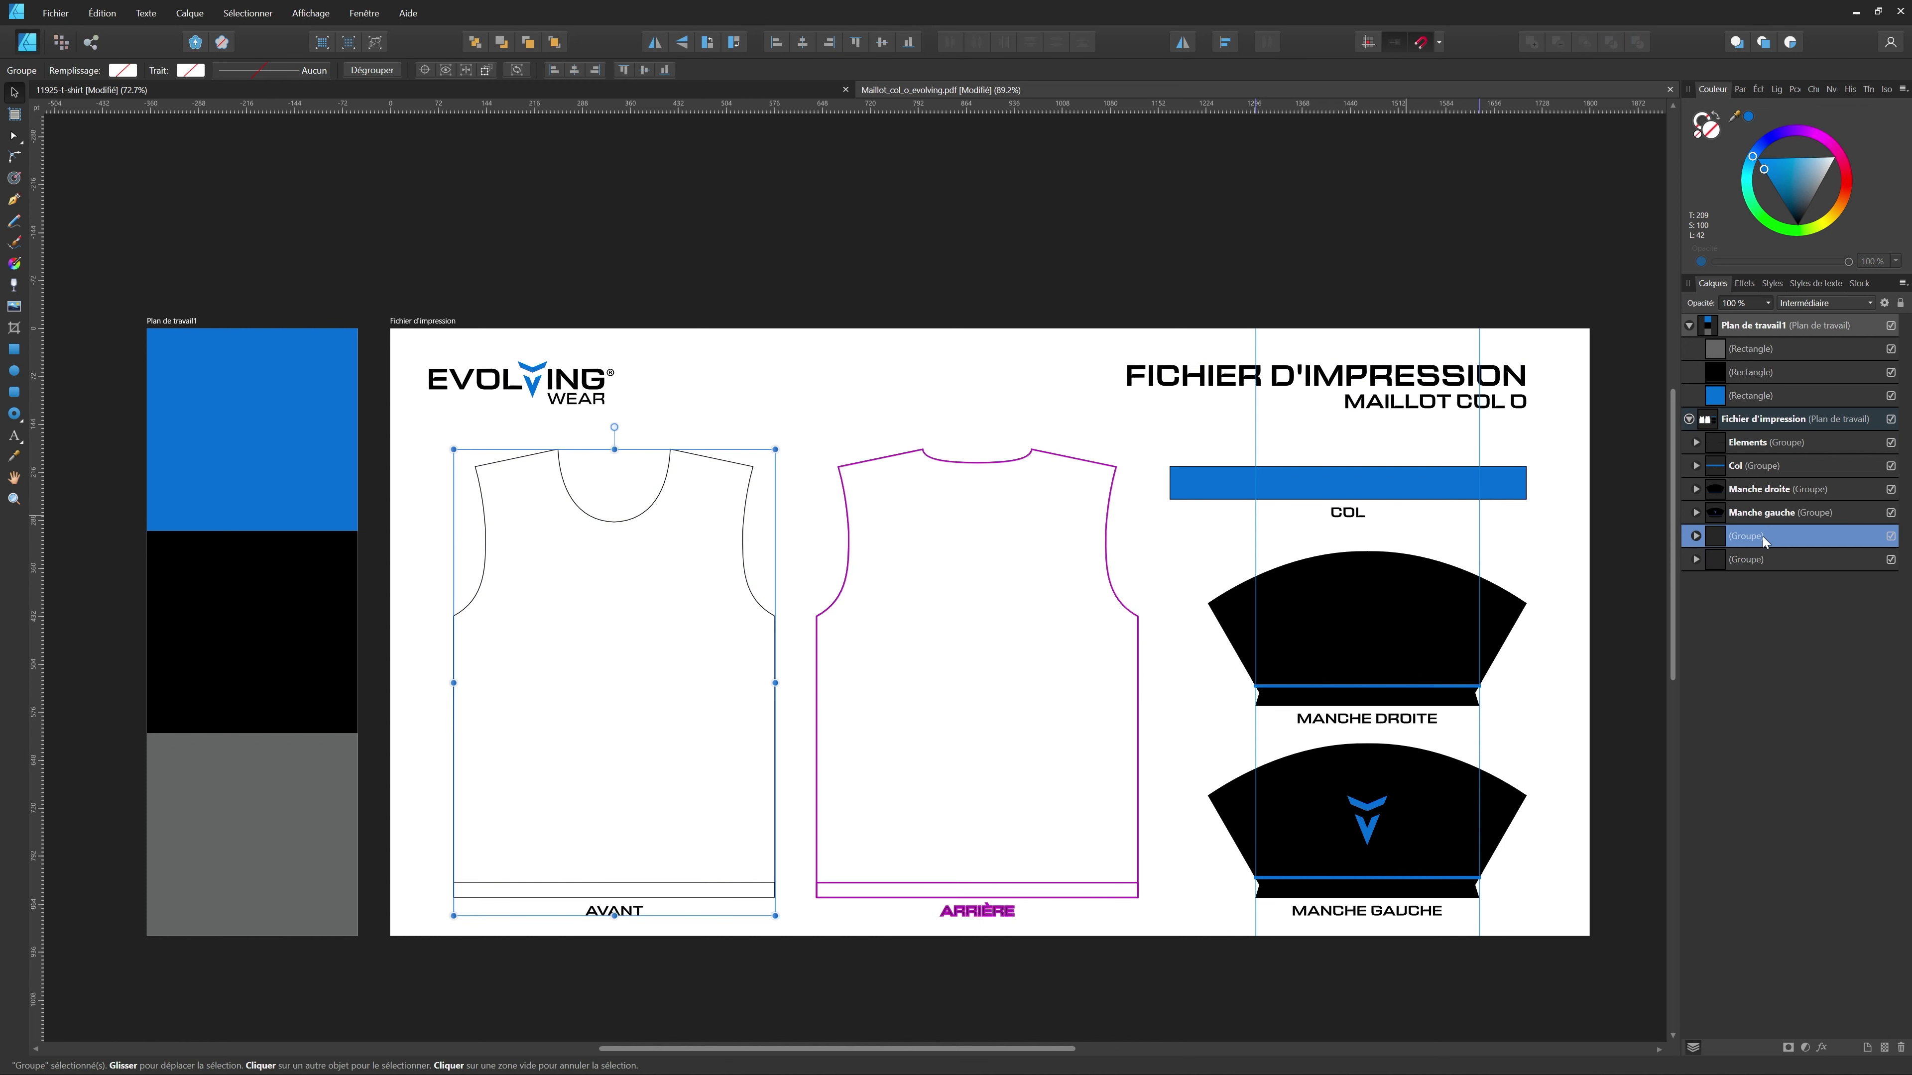
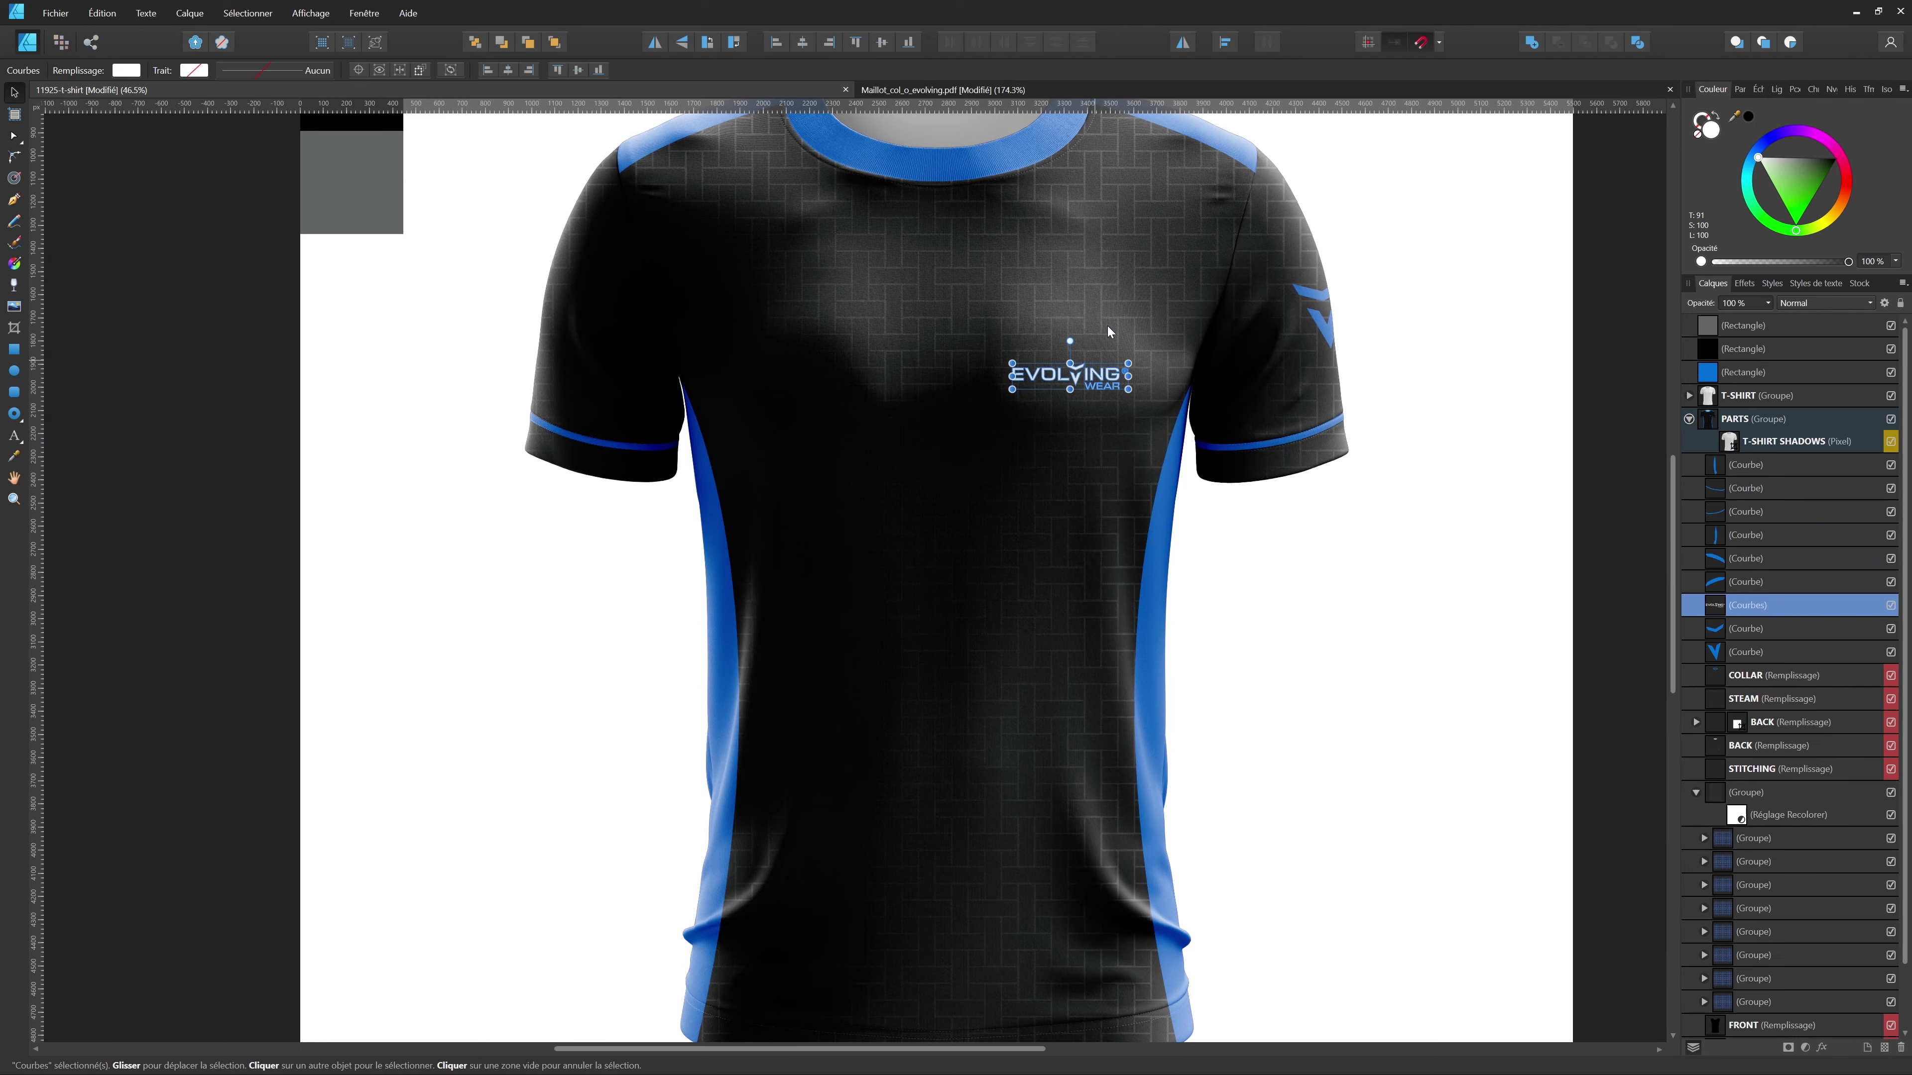
- Scale down the white Evolving Wear logo on the AVANT chest, adjust its position and compare it with the T-shirt mockup
left_click(1044, 87)
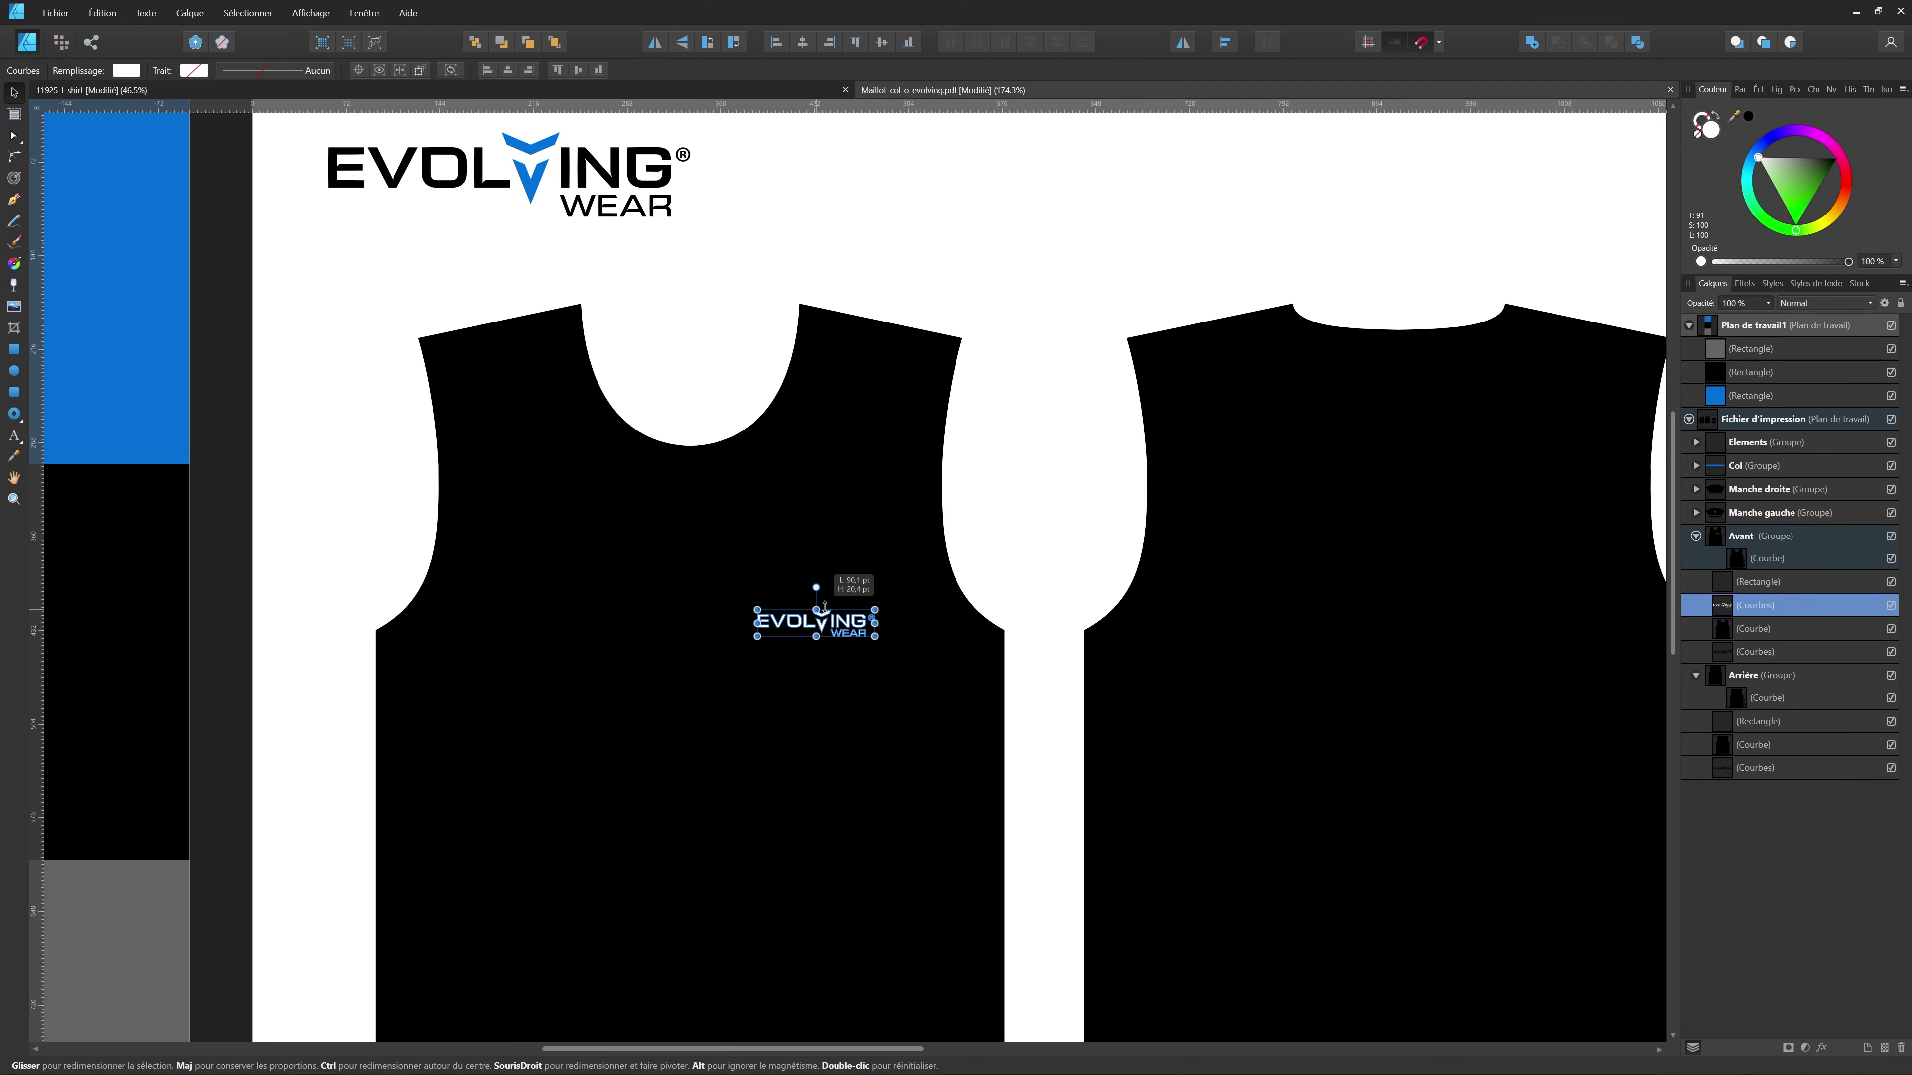
scroll(844, 616, "down", 2)
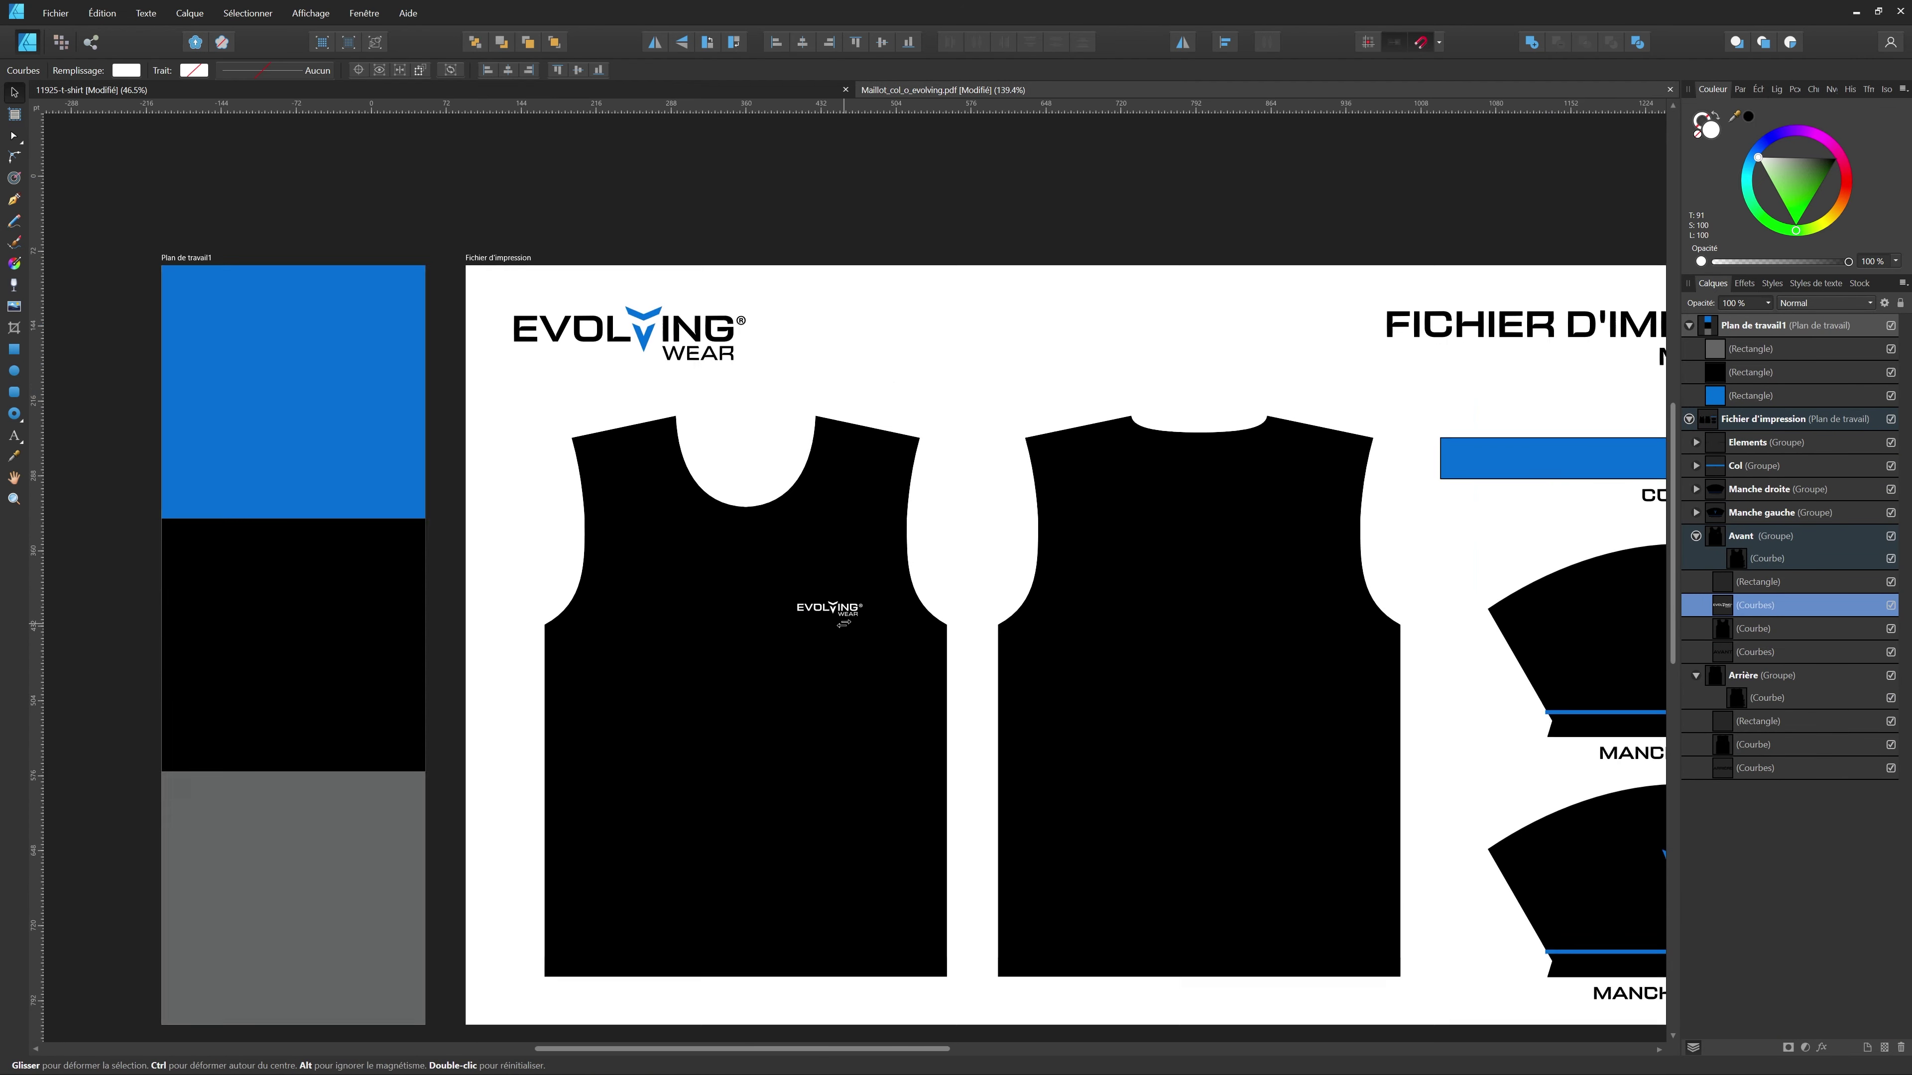
scroll(843, 622, "up", 1)
scroll(844, 616, "down", 1)
scroll(844, 616, "up", 1)
left_click_drag(849, 614, 845, 619)
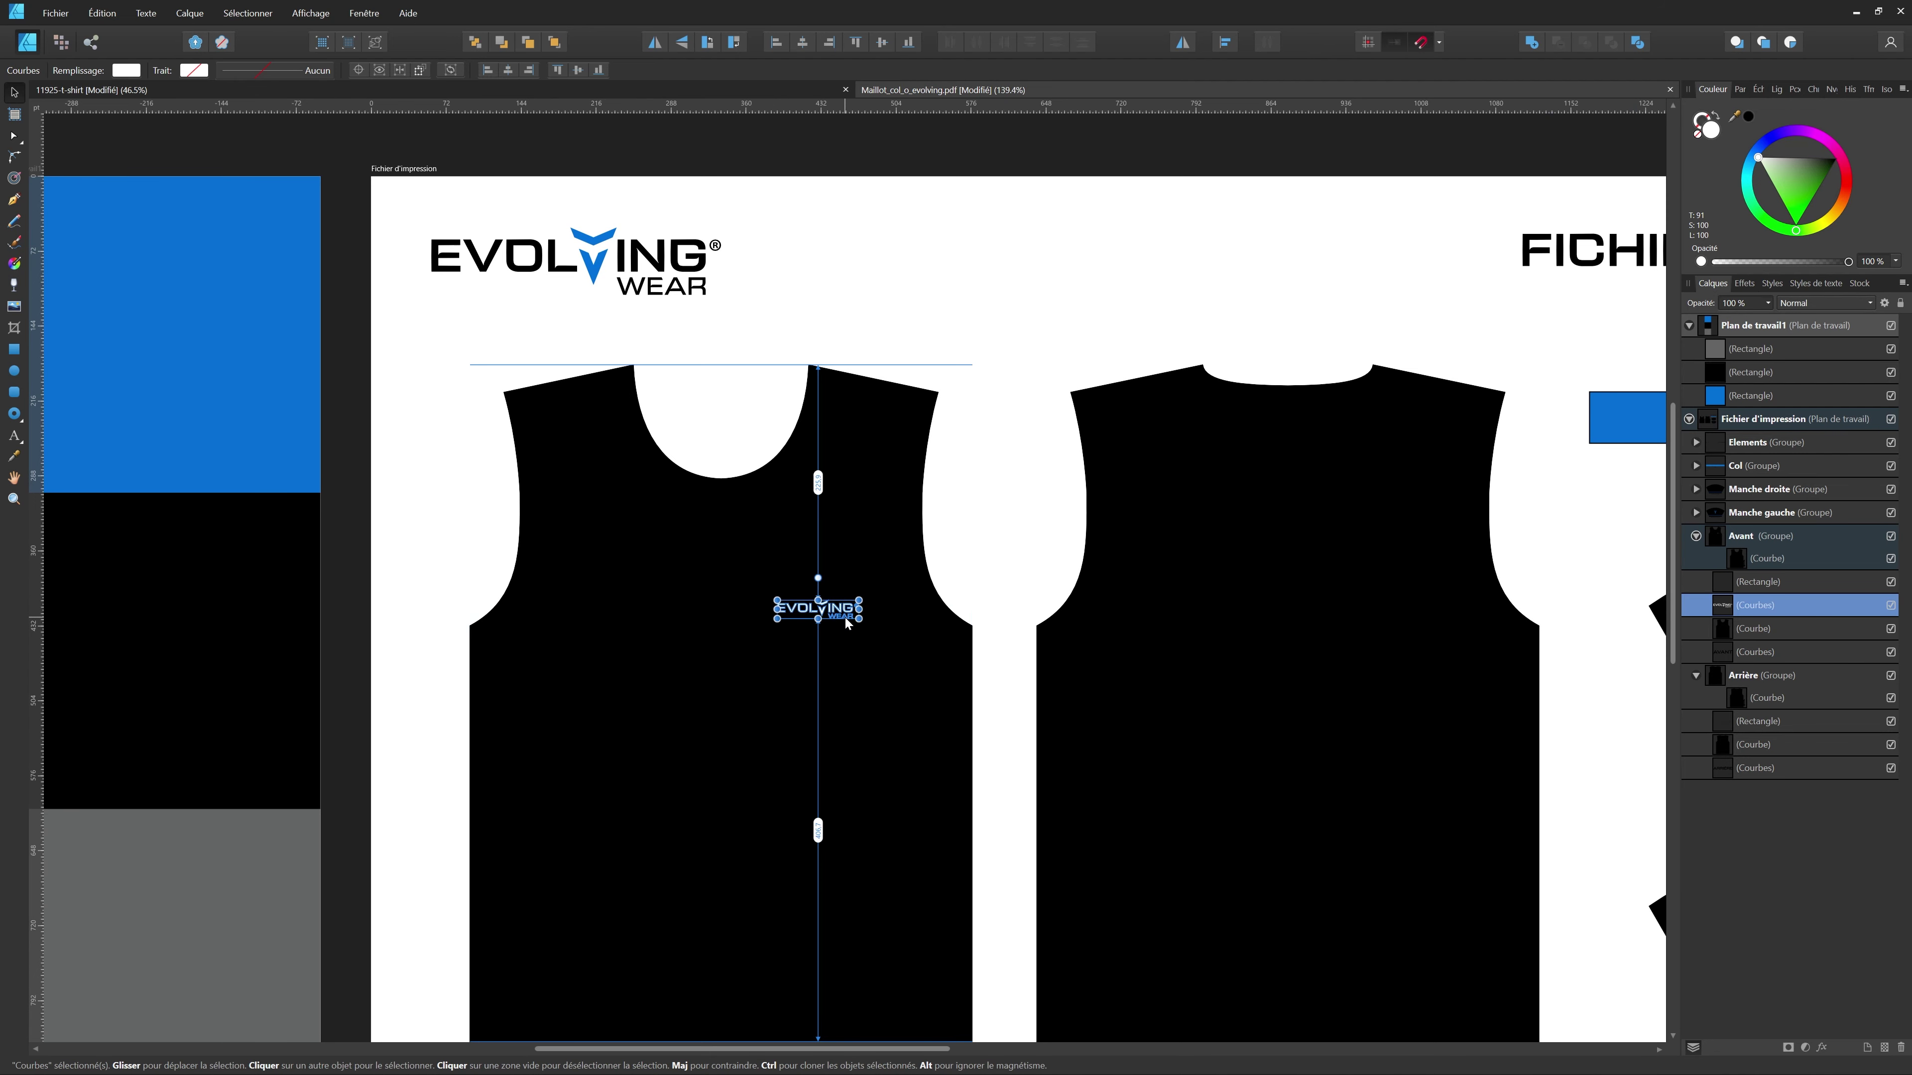
scroll(828, 572, "down", 2)
left_click(775, 90)
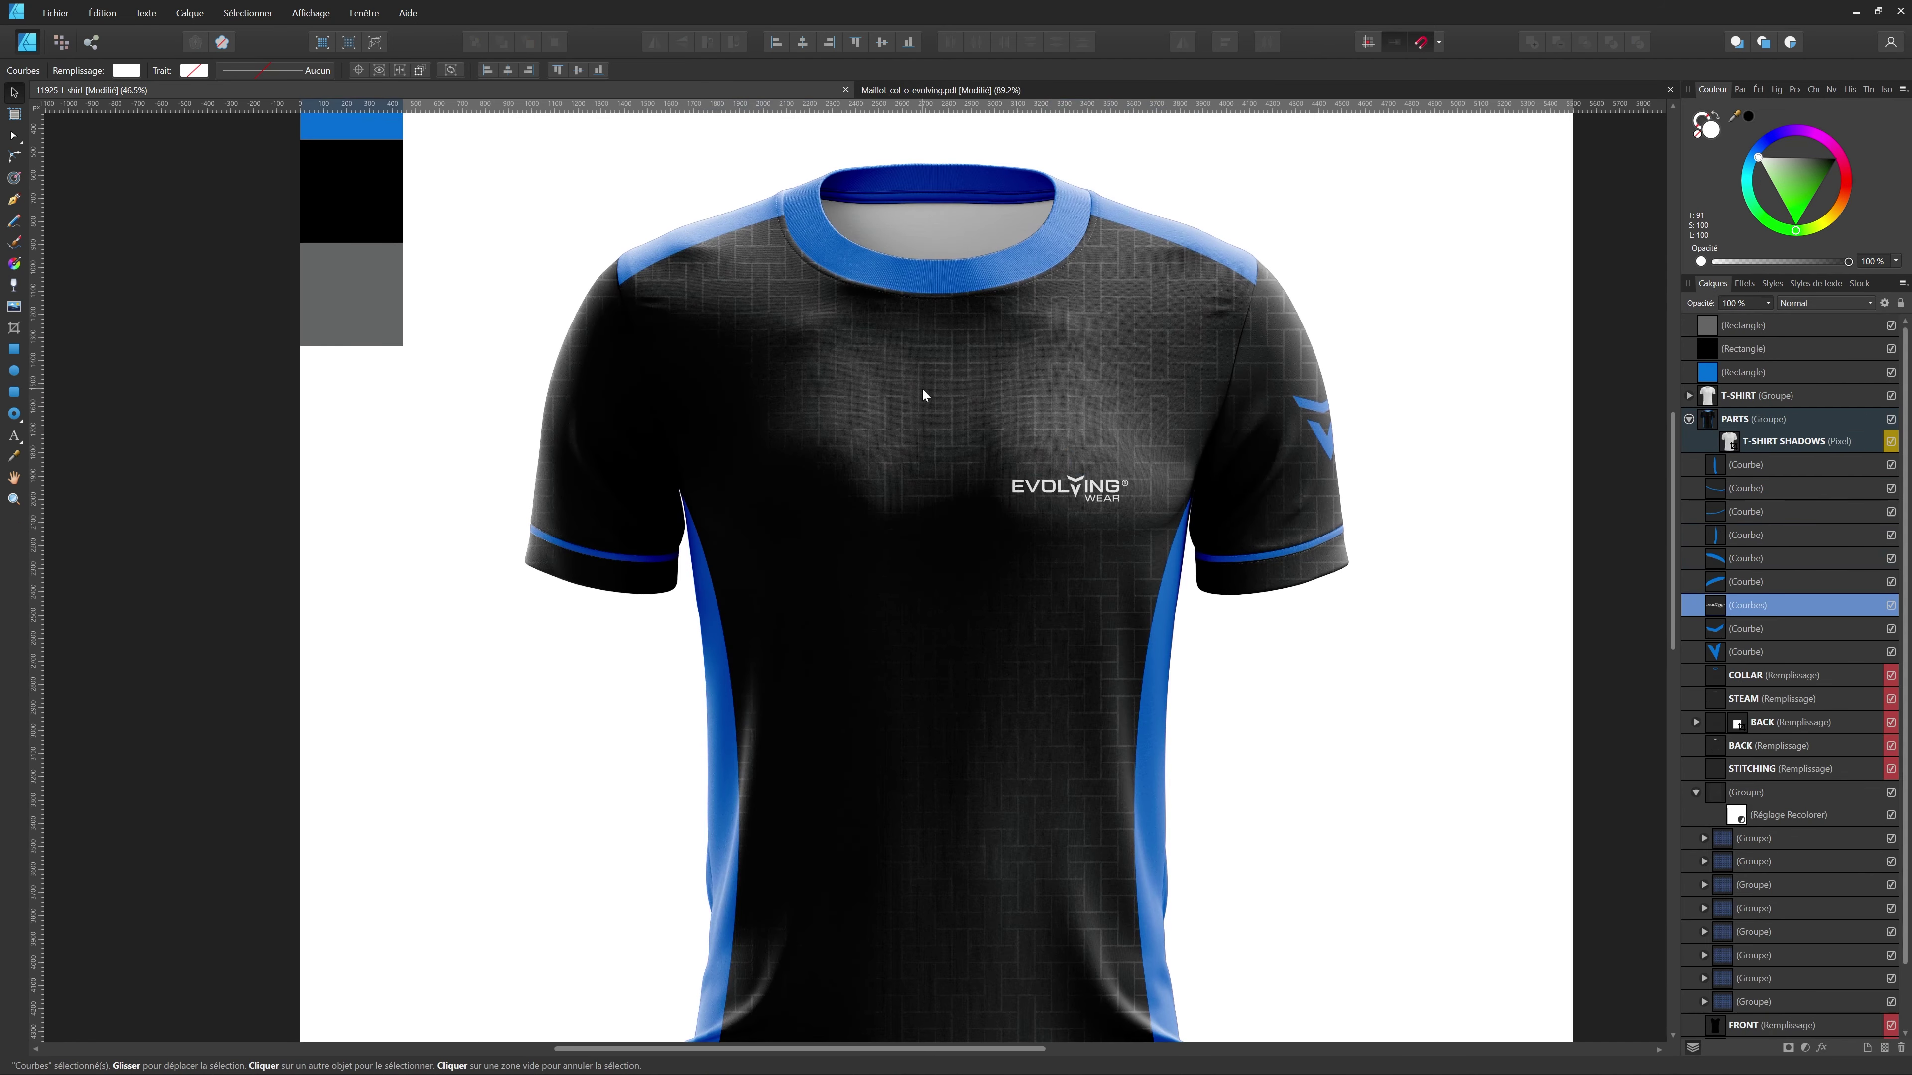
- Add a vertical guide through the collar's outer edge on the T-shirt mockup as a reference for the chest logo's placement
left_click_drag(35, 408, 1091, 362)
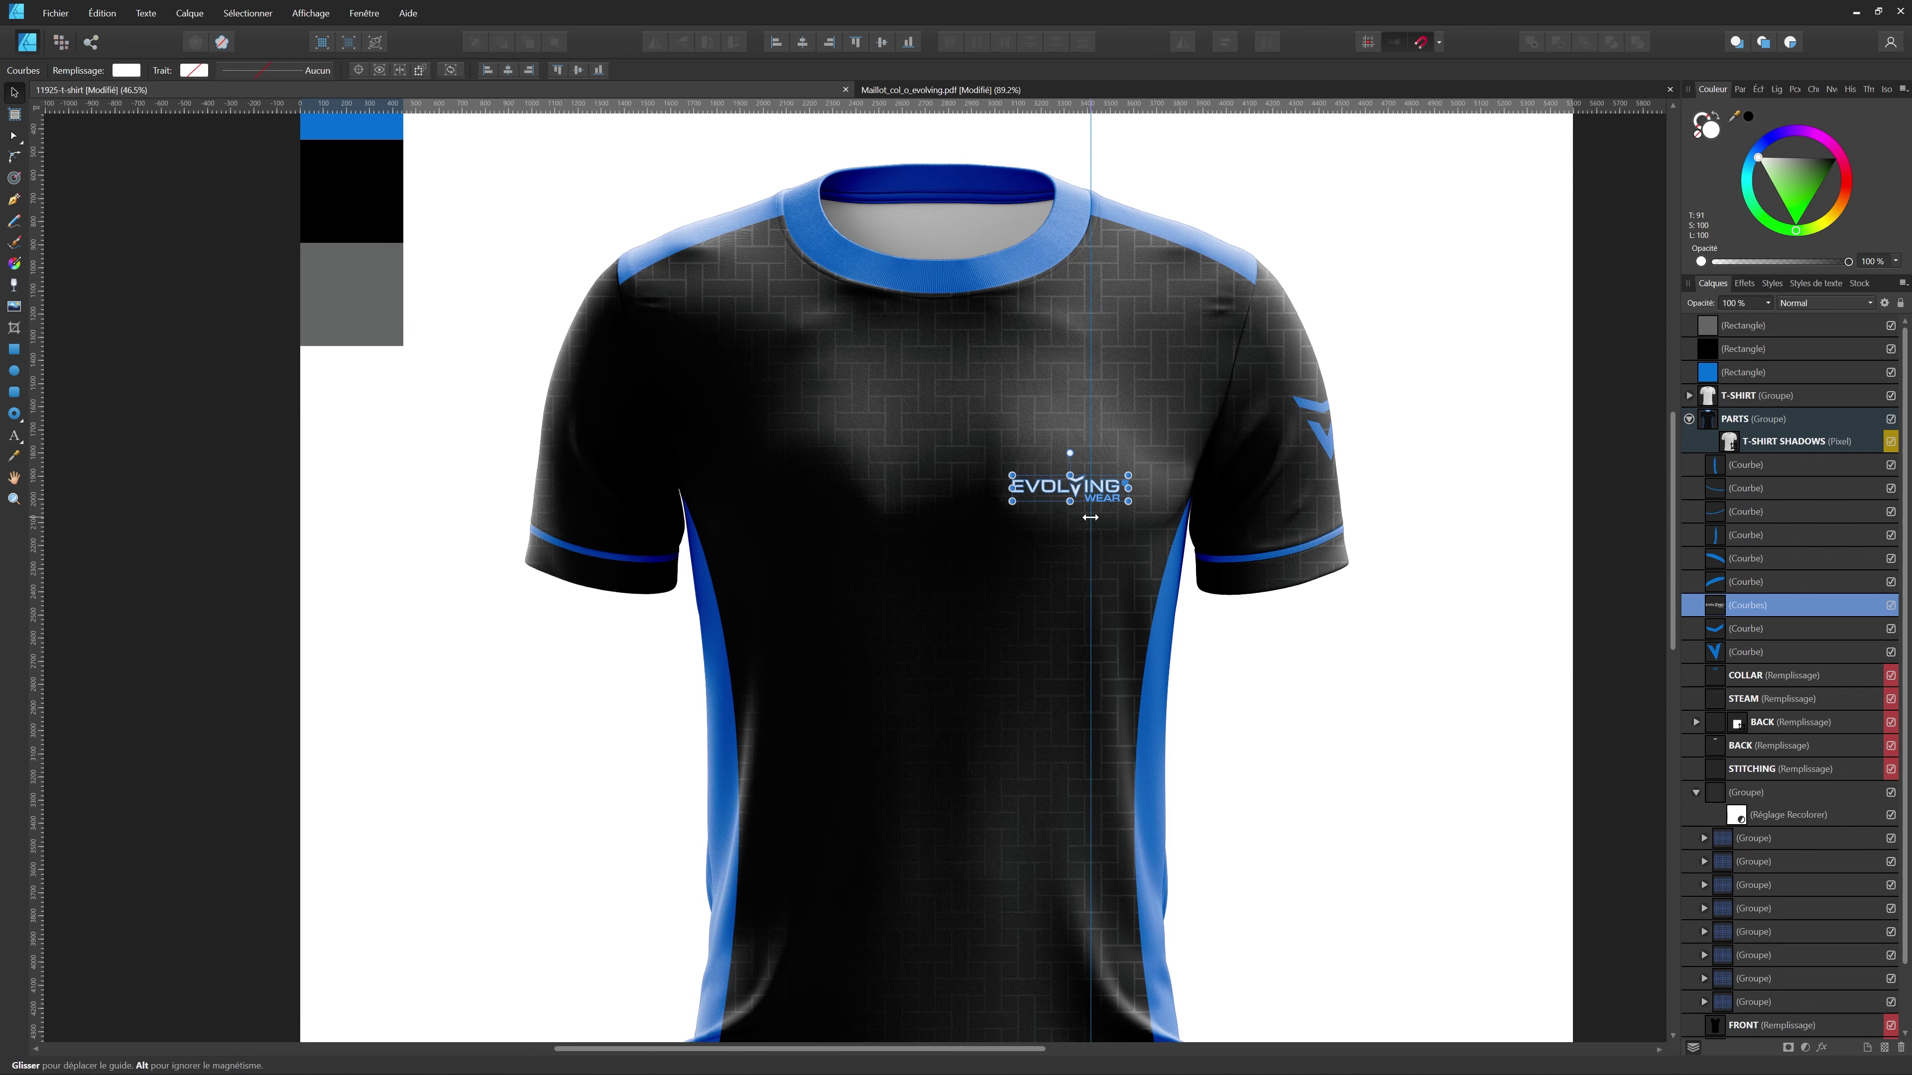
scroll(1098, 498, "up", 5)
scroll(950, 429, "down", 4)
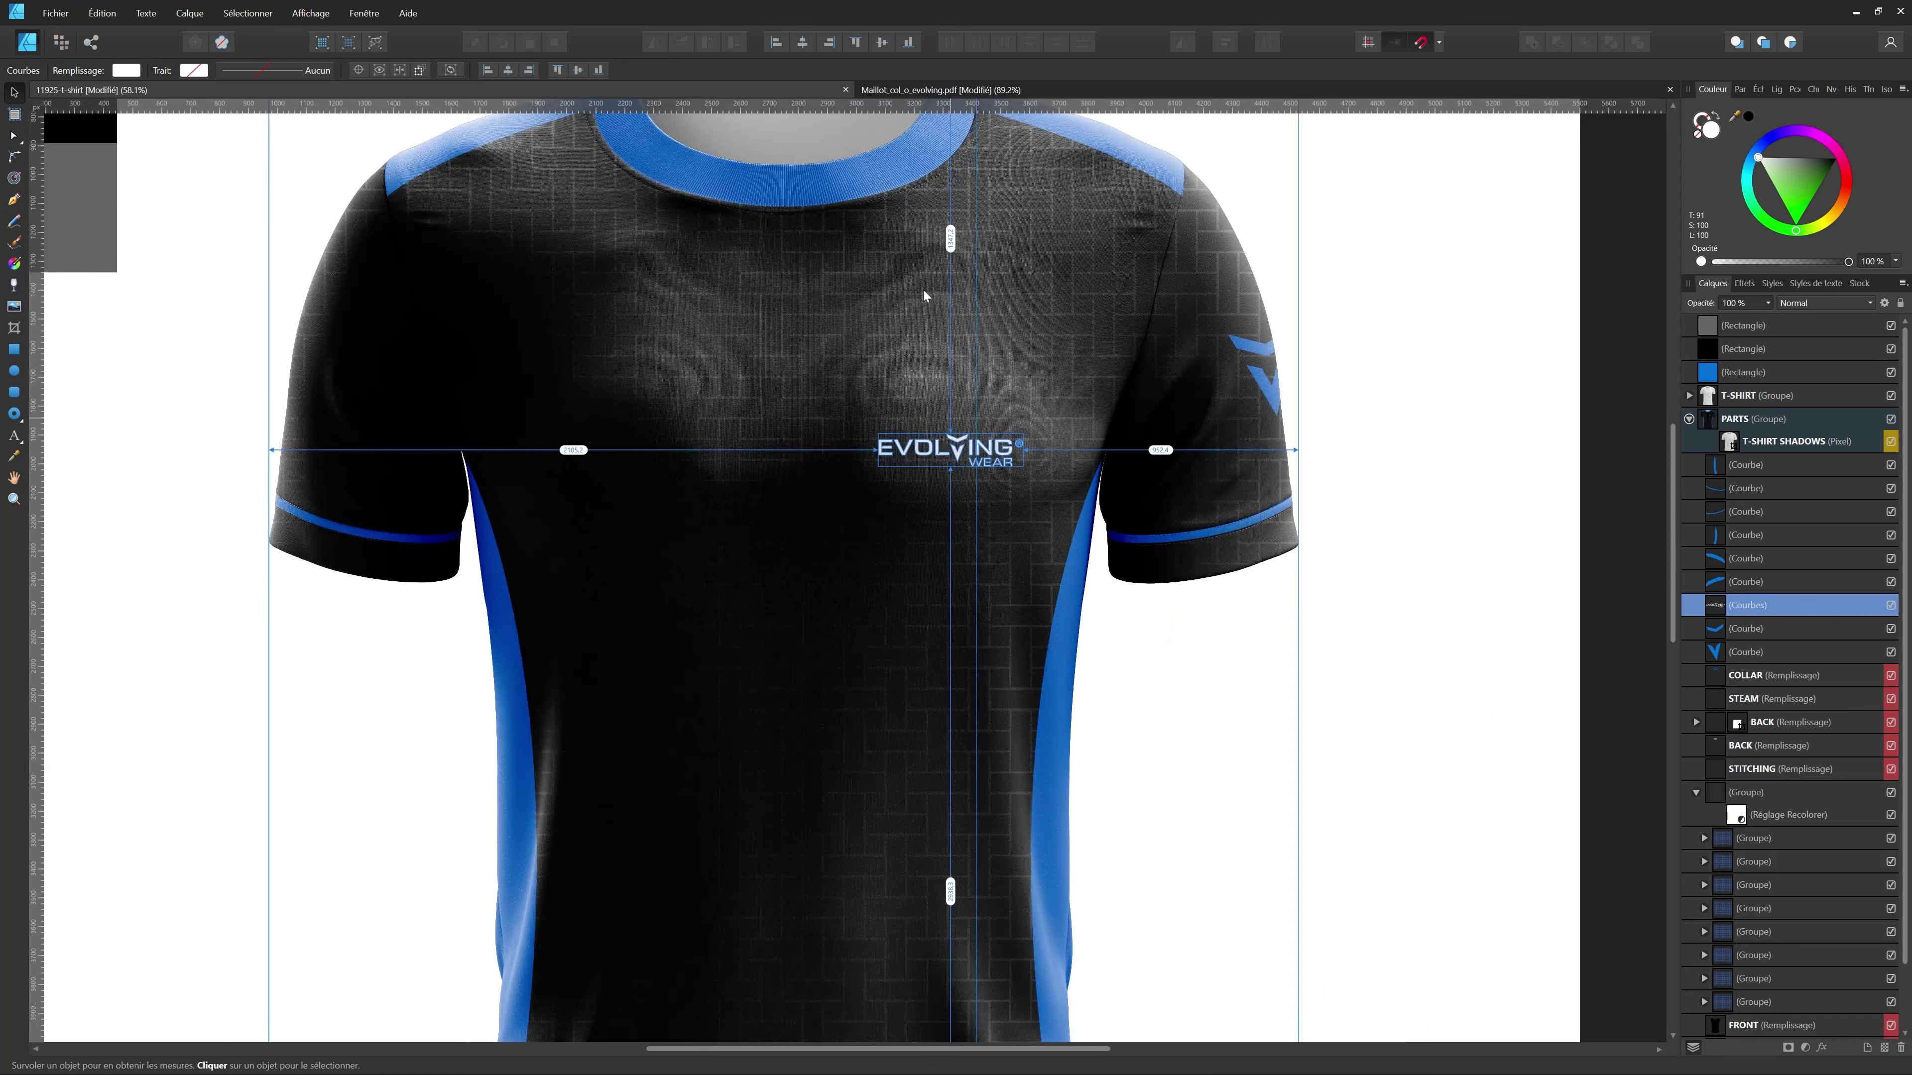
scroll(814, 151, "up", 2)
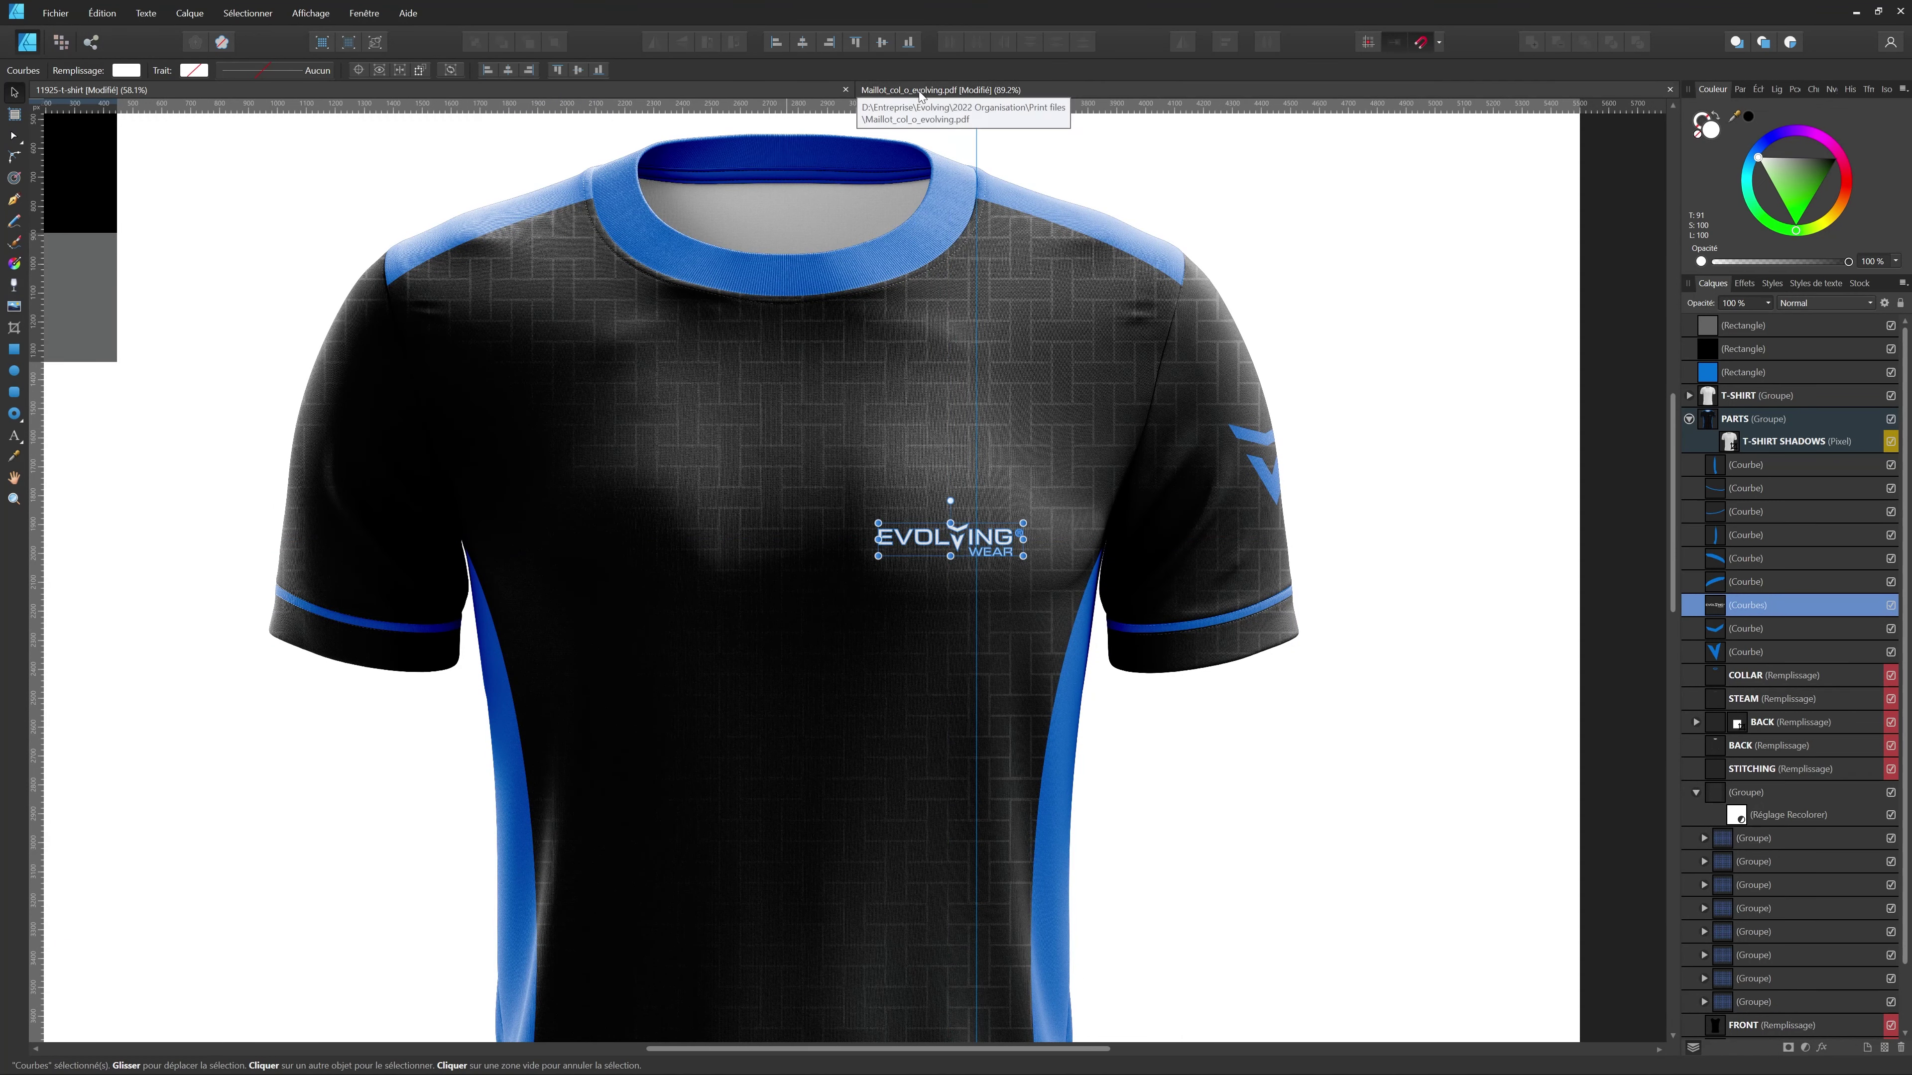
- In the print file, add a vertical guide at the AVANT neckline's right corner and reposition the white chest logo around it
left_click(918, 90)
scroll(831, 552, "up", 3)
left_click_drag(37, 501, 785, 520)
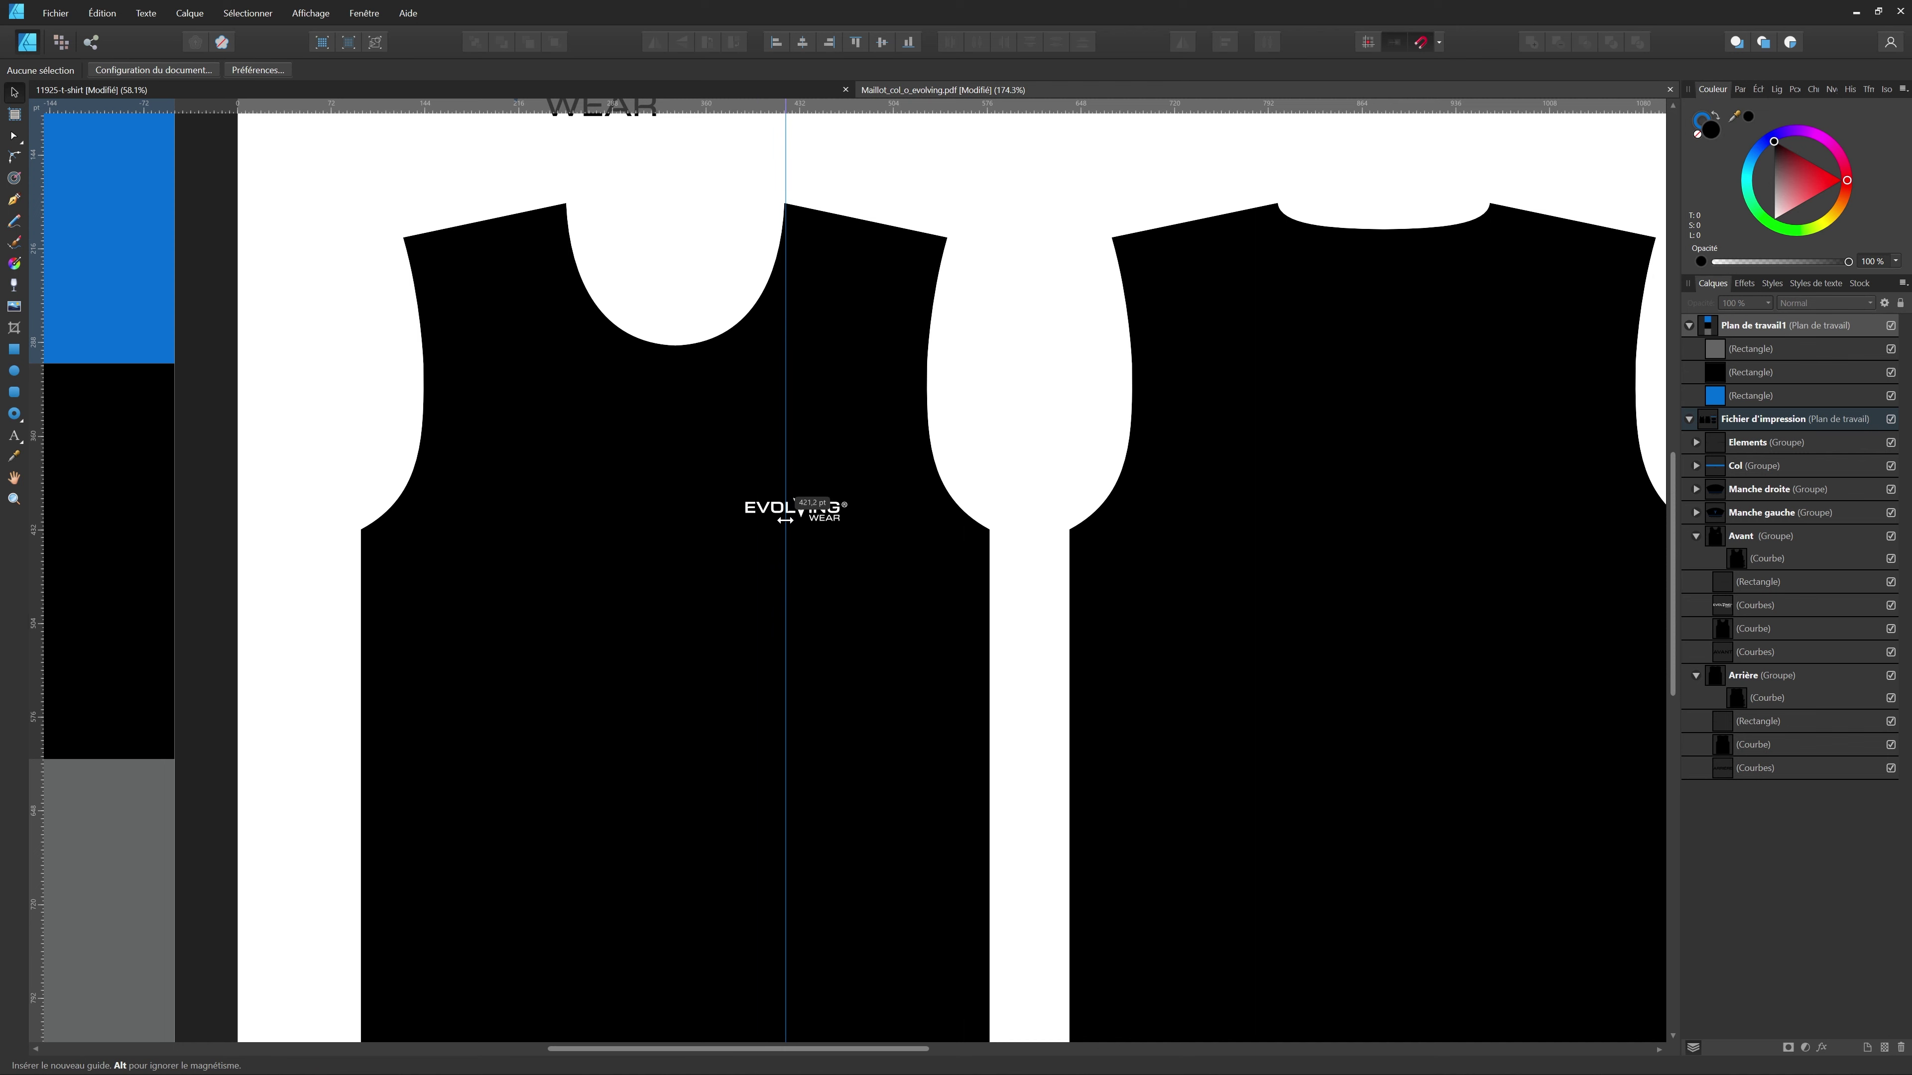
left_click(821, 517)
double_click(828, 519)
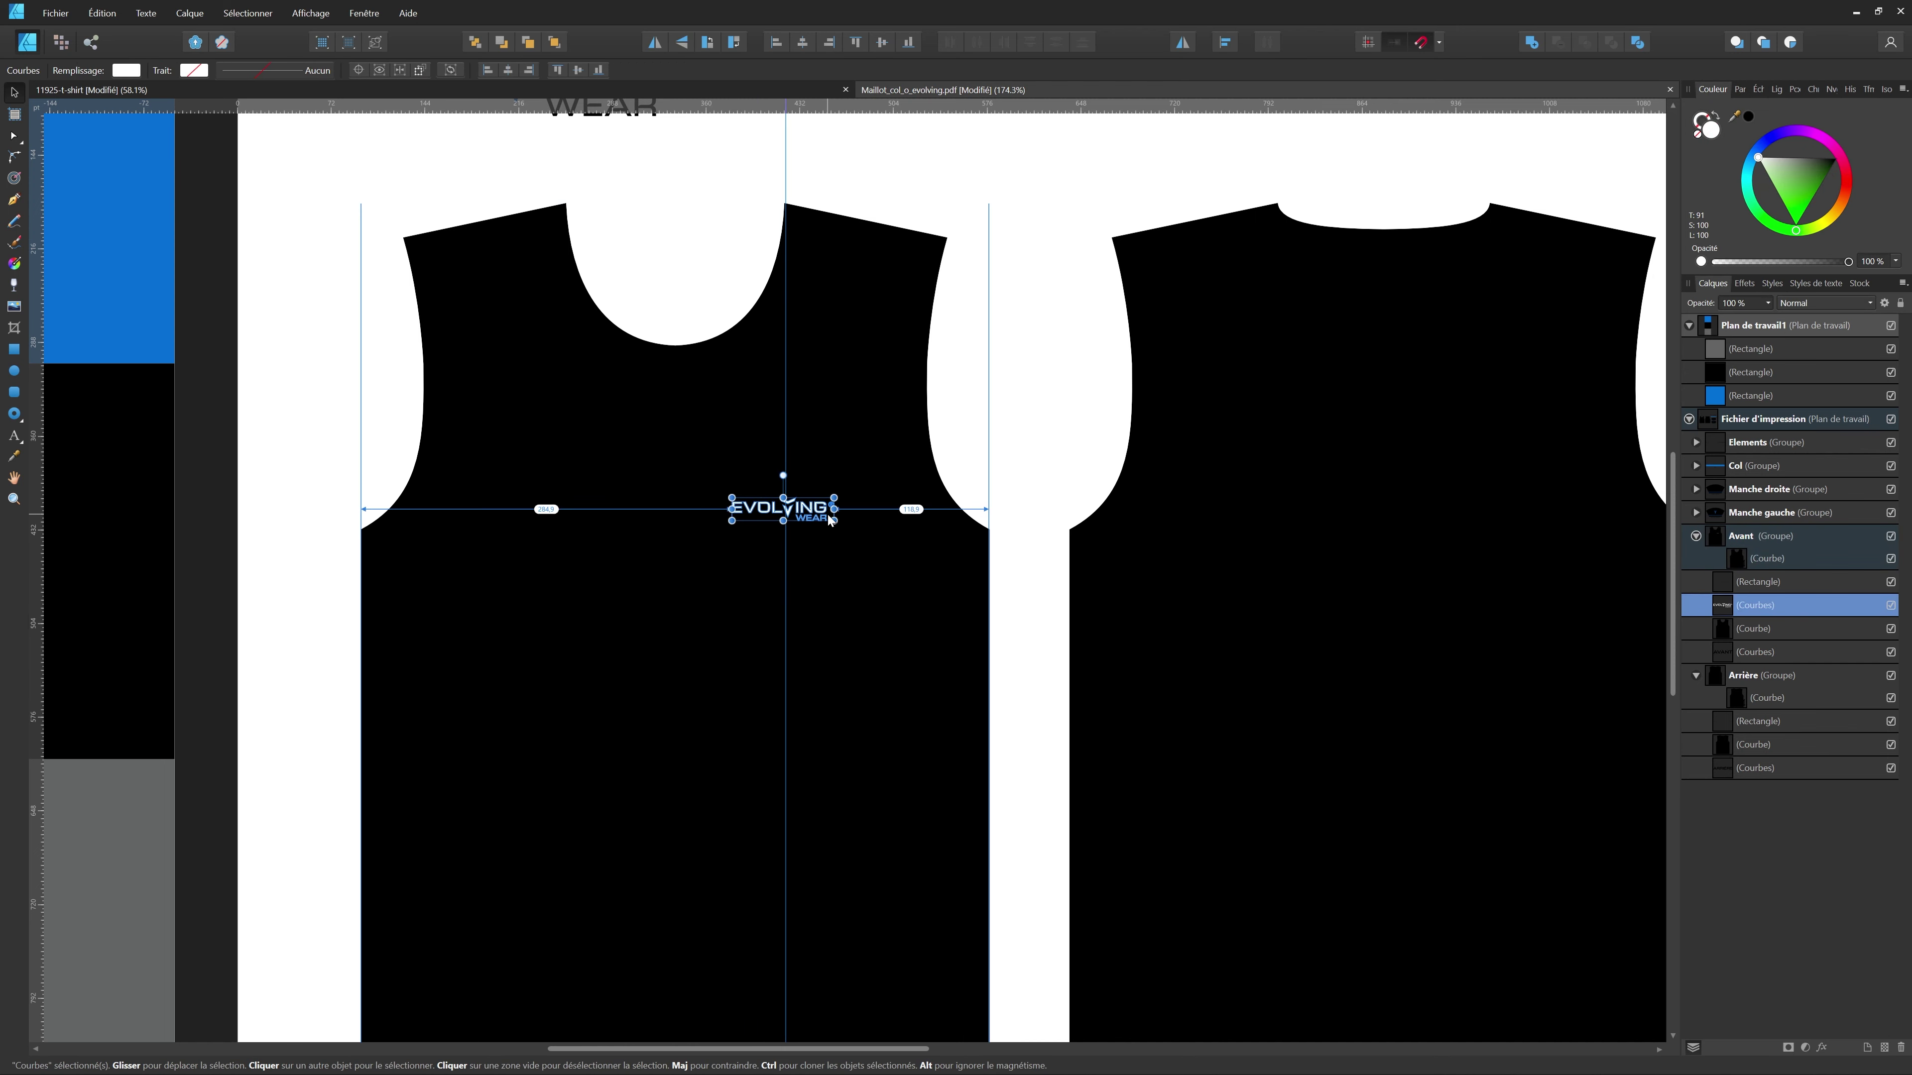
scroll(798, 518, "down", 5)
scroll(798, 518, "up", 3)
key("shift+Right")
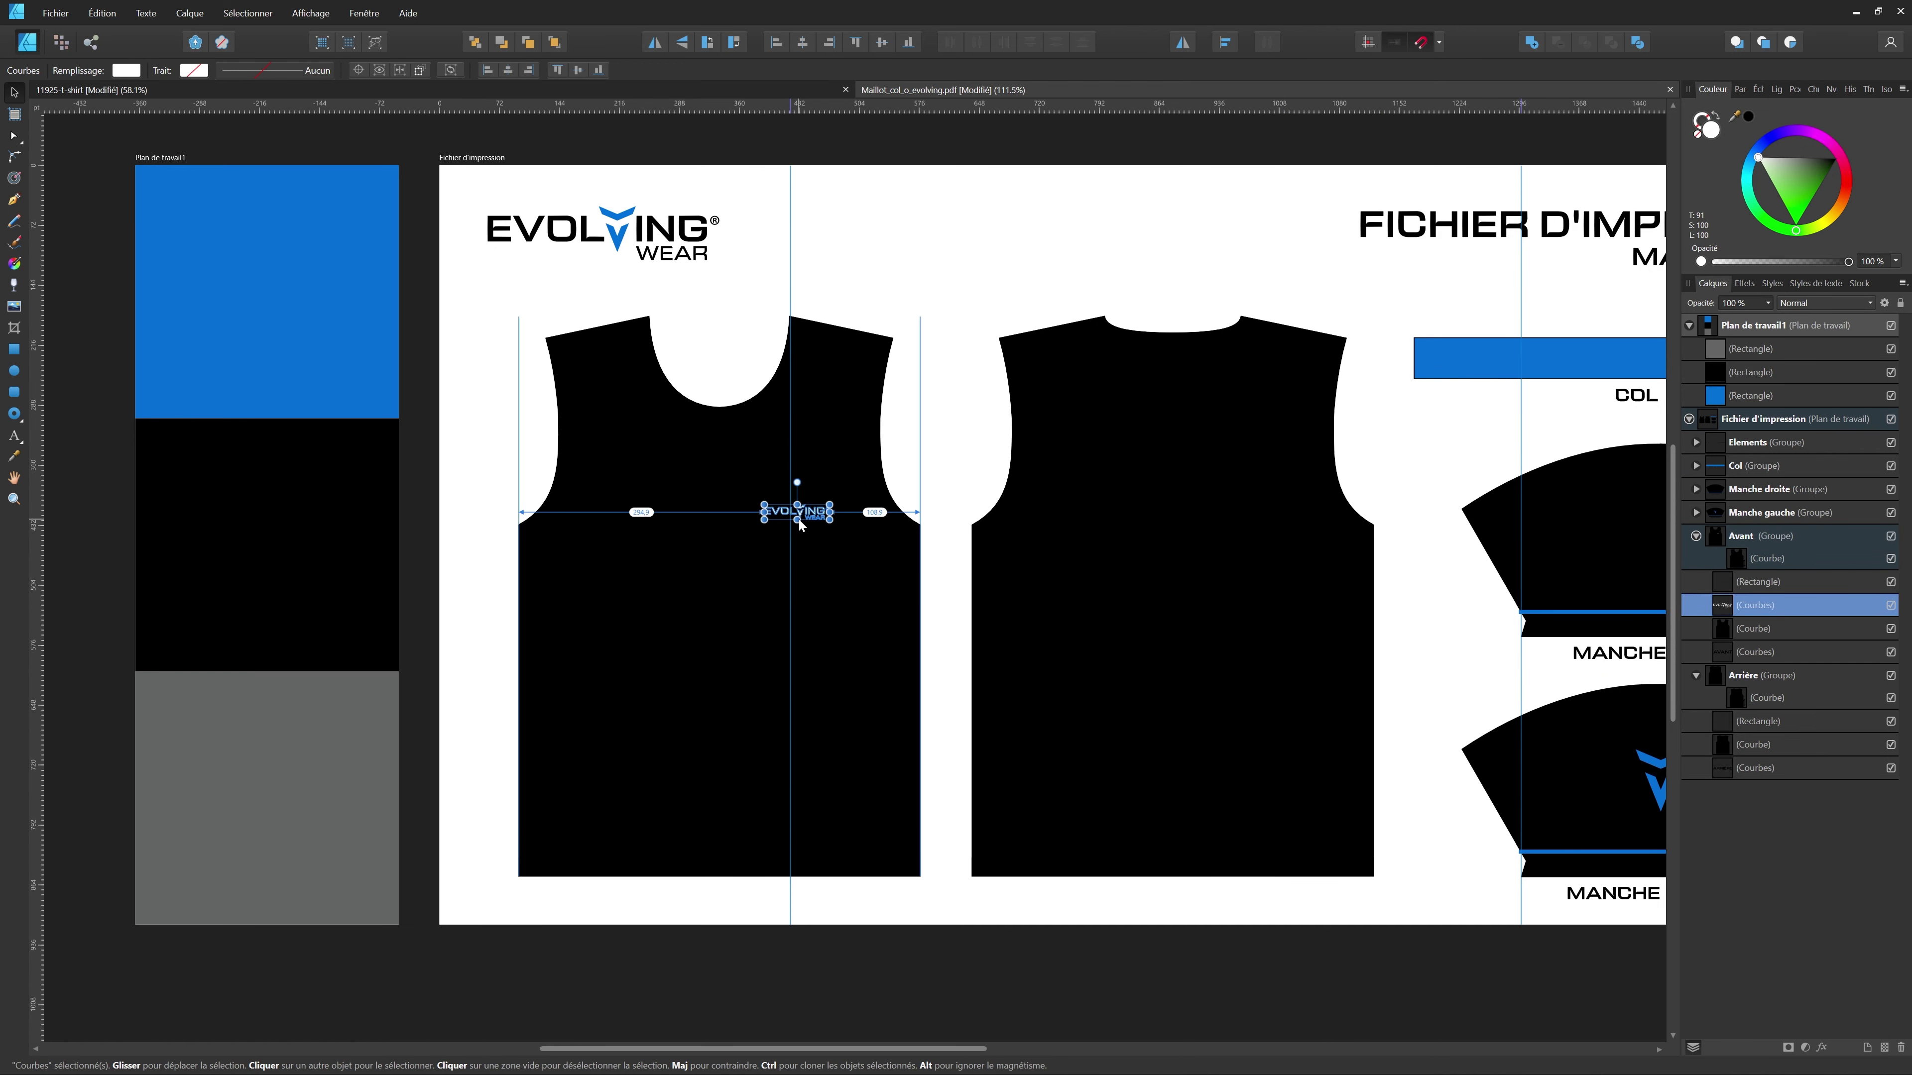
left_click_drag(799, 520, 797, 519)
scroll(972, 953, "down", 1)
- Hide the guides and compare the AVANT piece's chest logo and sides with the T-shirt mockup
left_click(972, 950)
scroll(728, 662, "down", 4)
key("ctrl+semicolon")
scroll(773, 619, "up", 3)
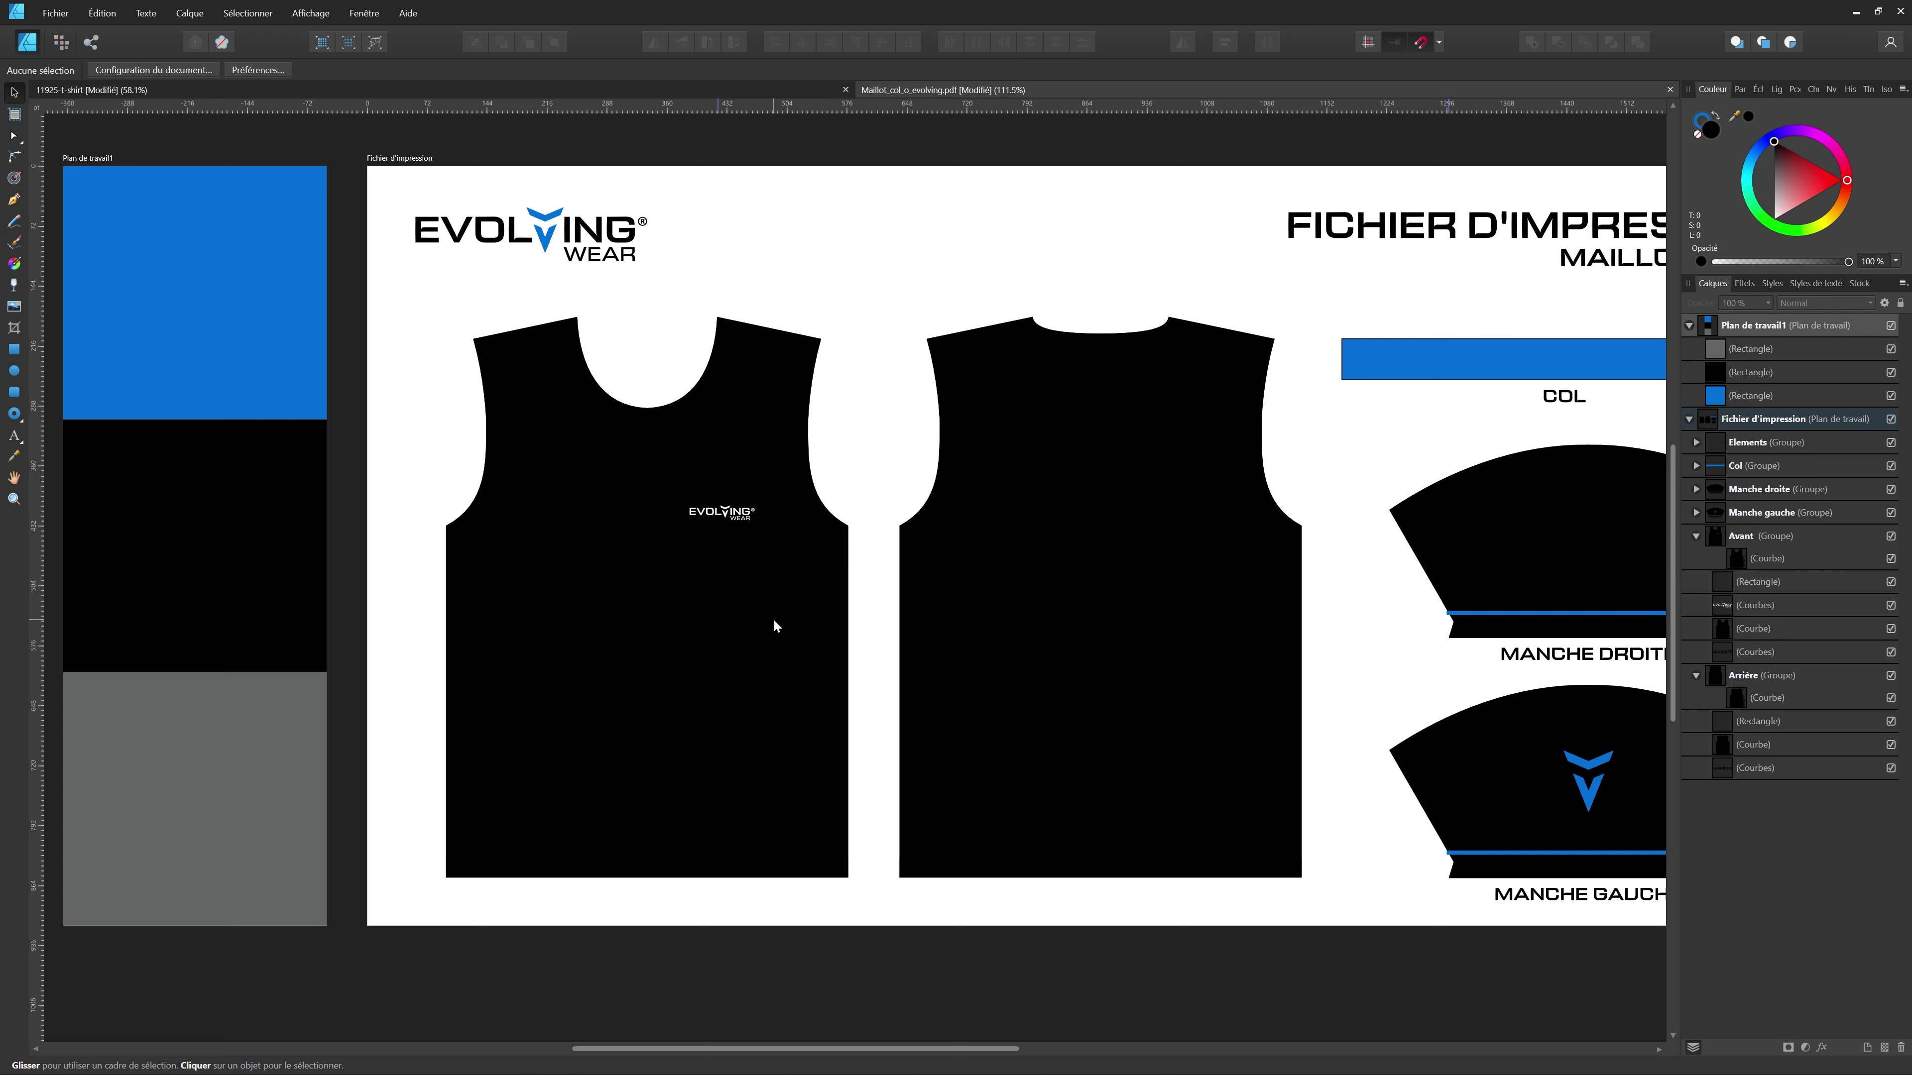
scroll(638, 586, "up", 1)
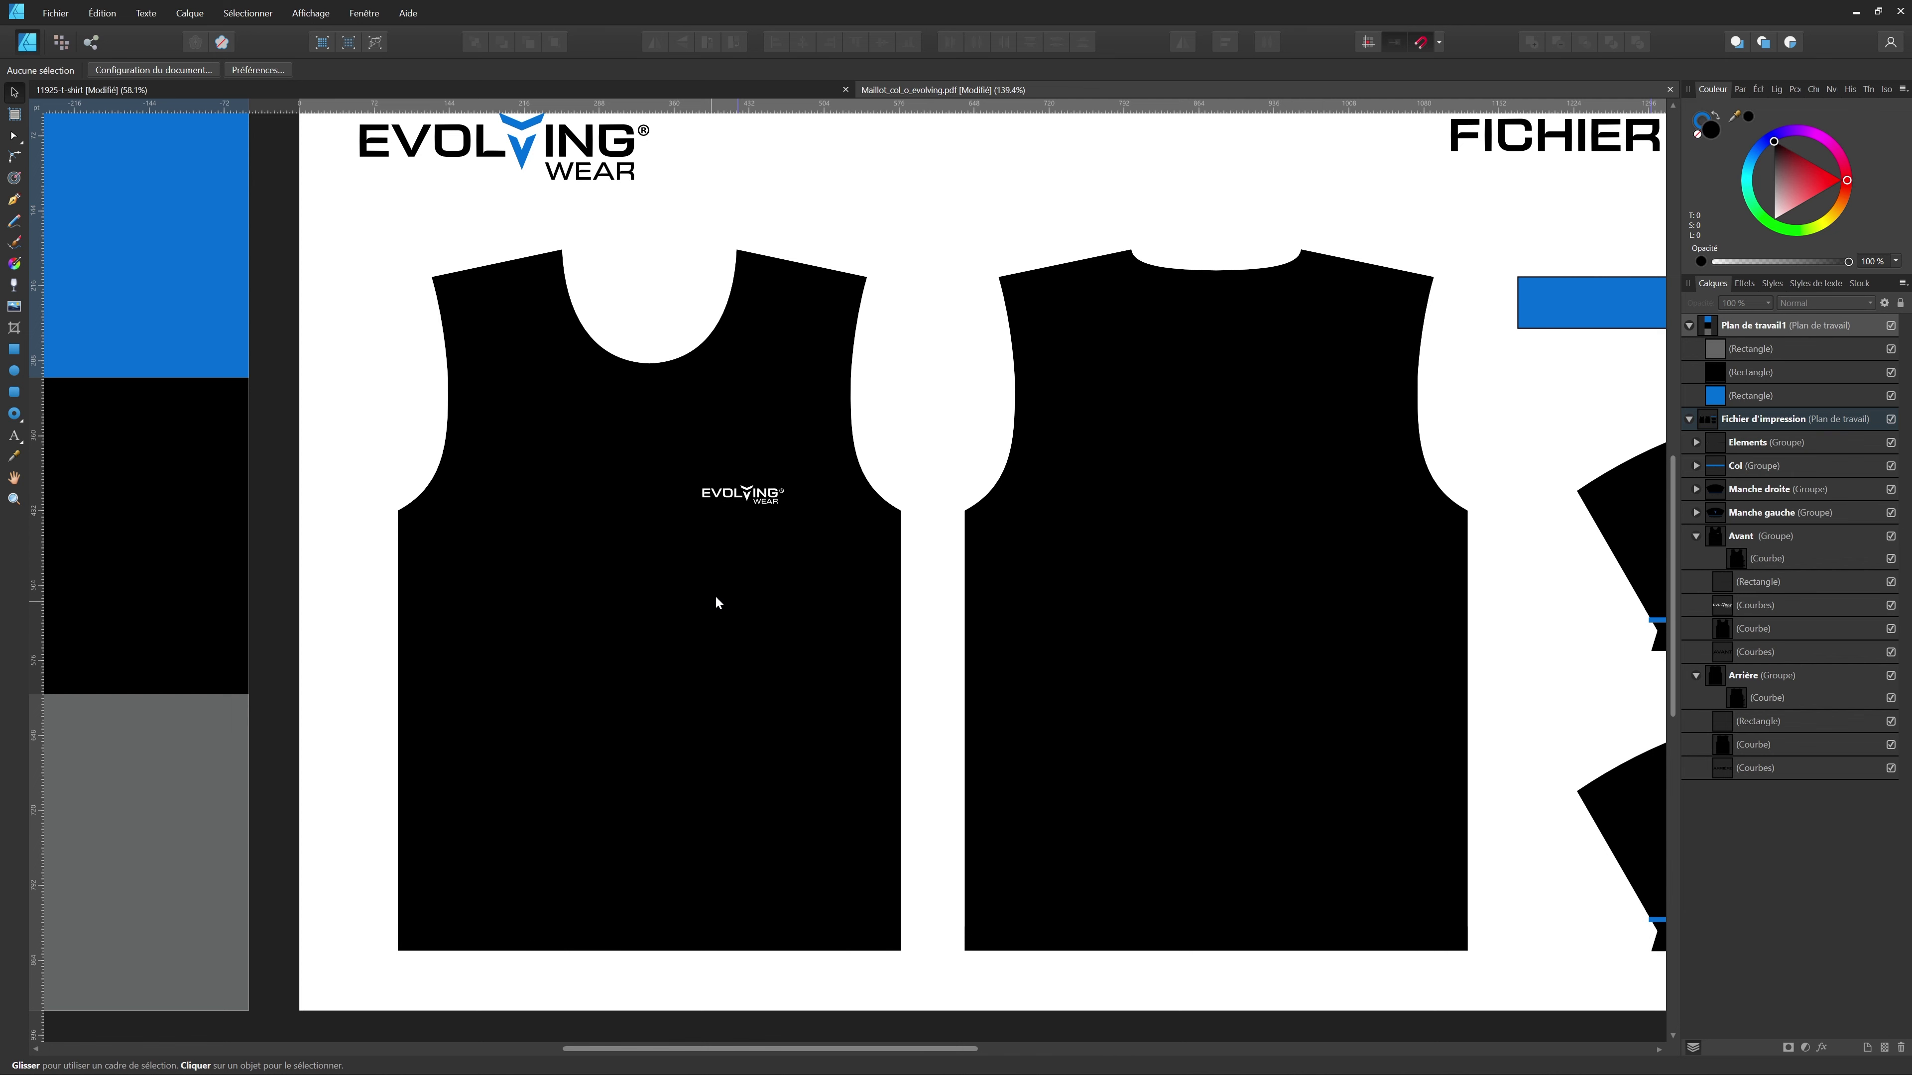
scroll(690, 489, "down", 2)
scroll(713, 361, "up", 3)
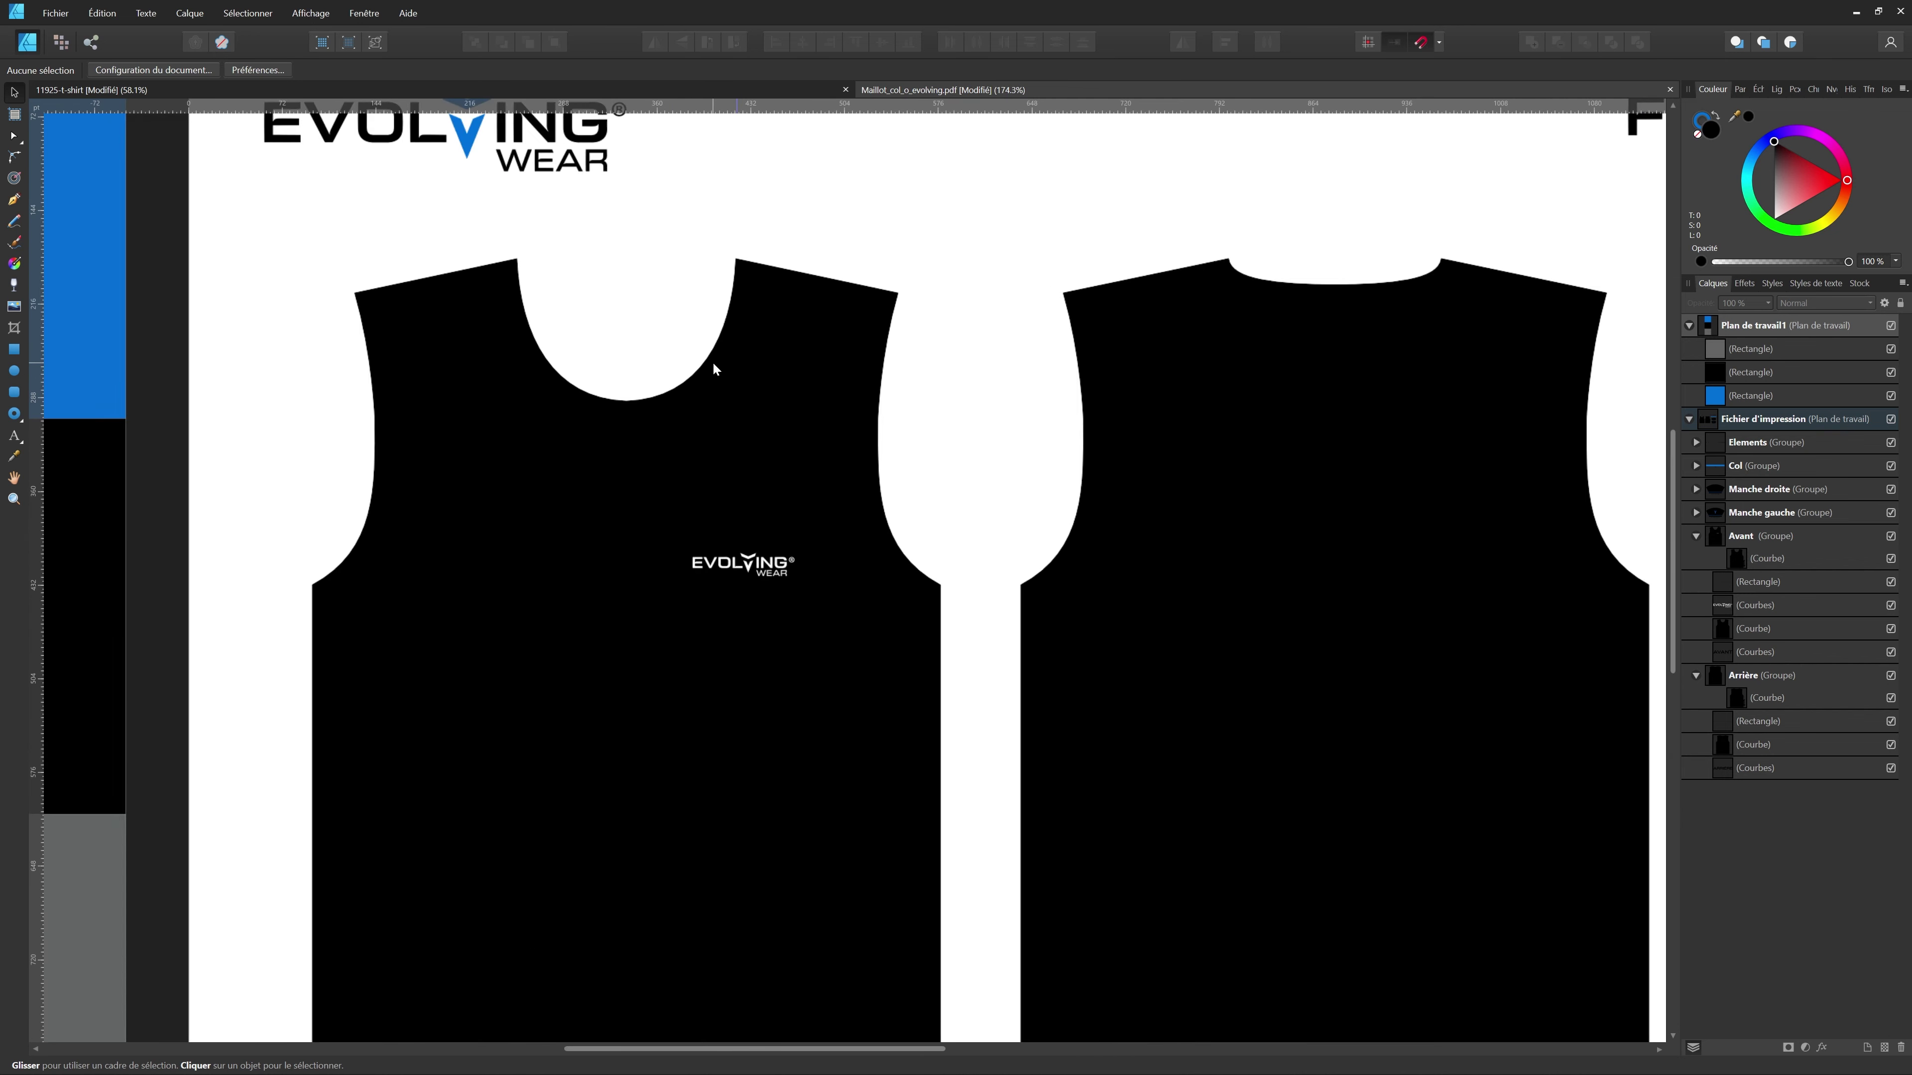
scroll(735, 407, "down", 3)
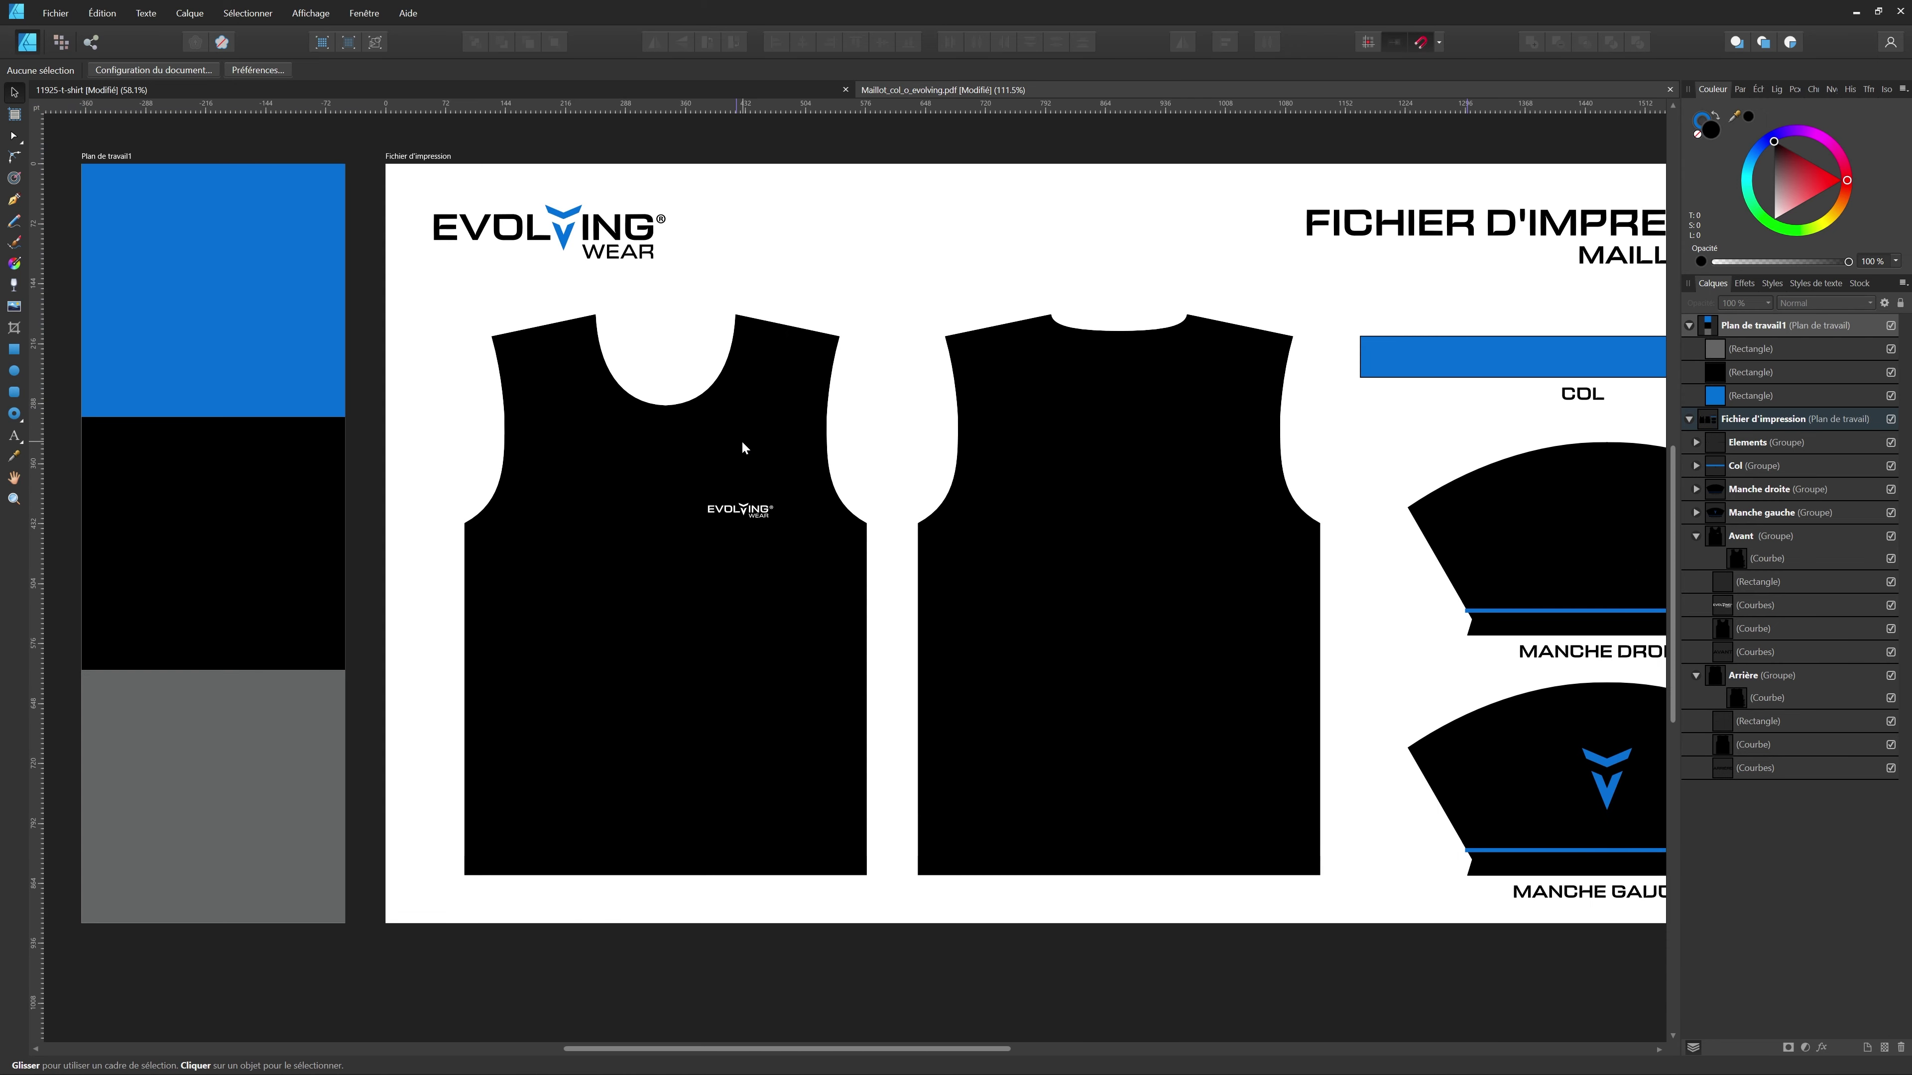
left_click(714, 93)
scroll(1378, 572, "down", 3)
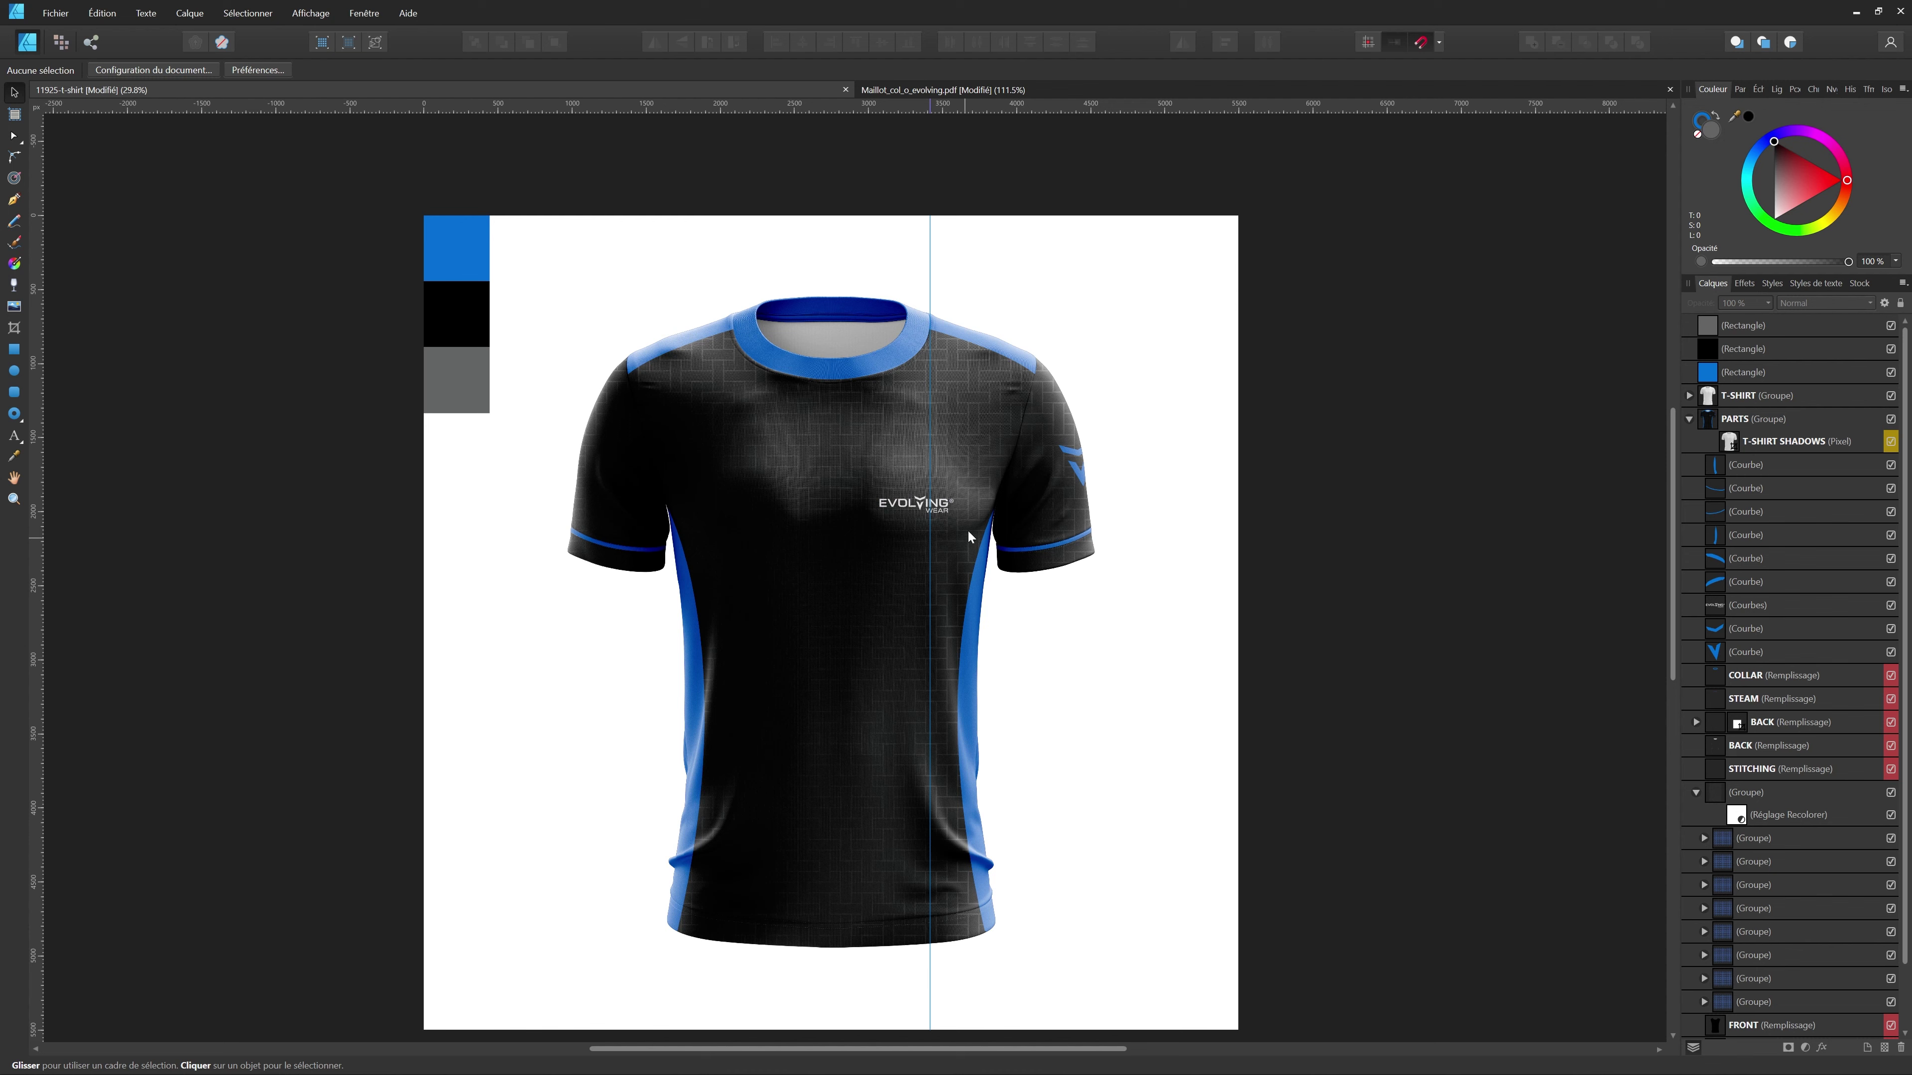
left_click(957, 94)
scroll(734, 742, "up", 3)
scroll(866, 568, "down", 2)
- Draw a closed side panel with the Pen tool on the AVANT body's right edge, curving from the armhole corner to the hem
key("p")
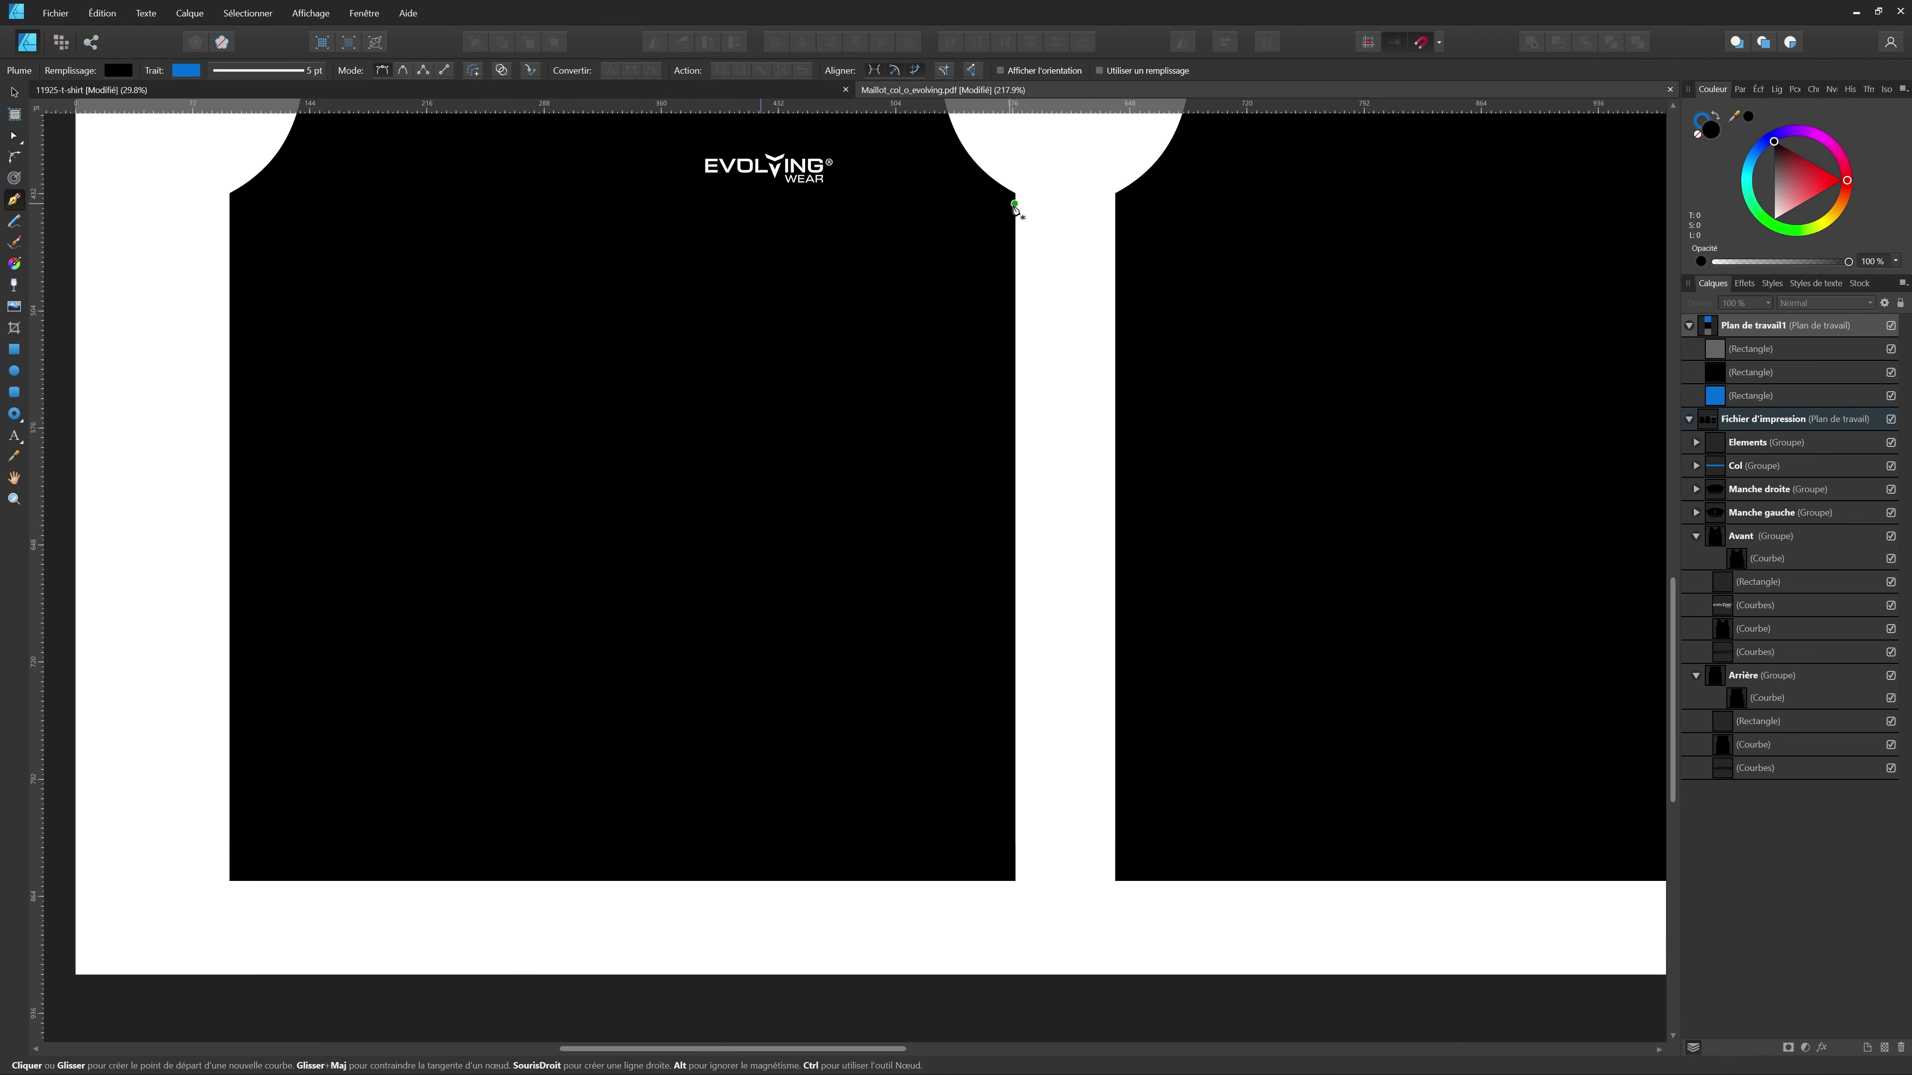
scroll(1012, 203, "up", 8)
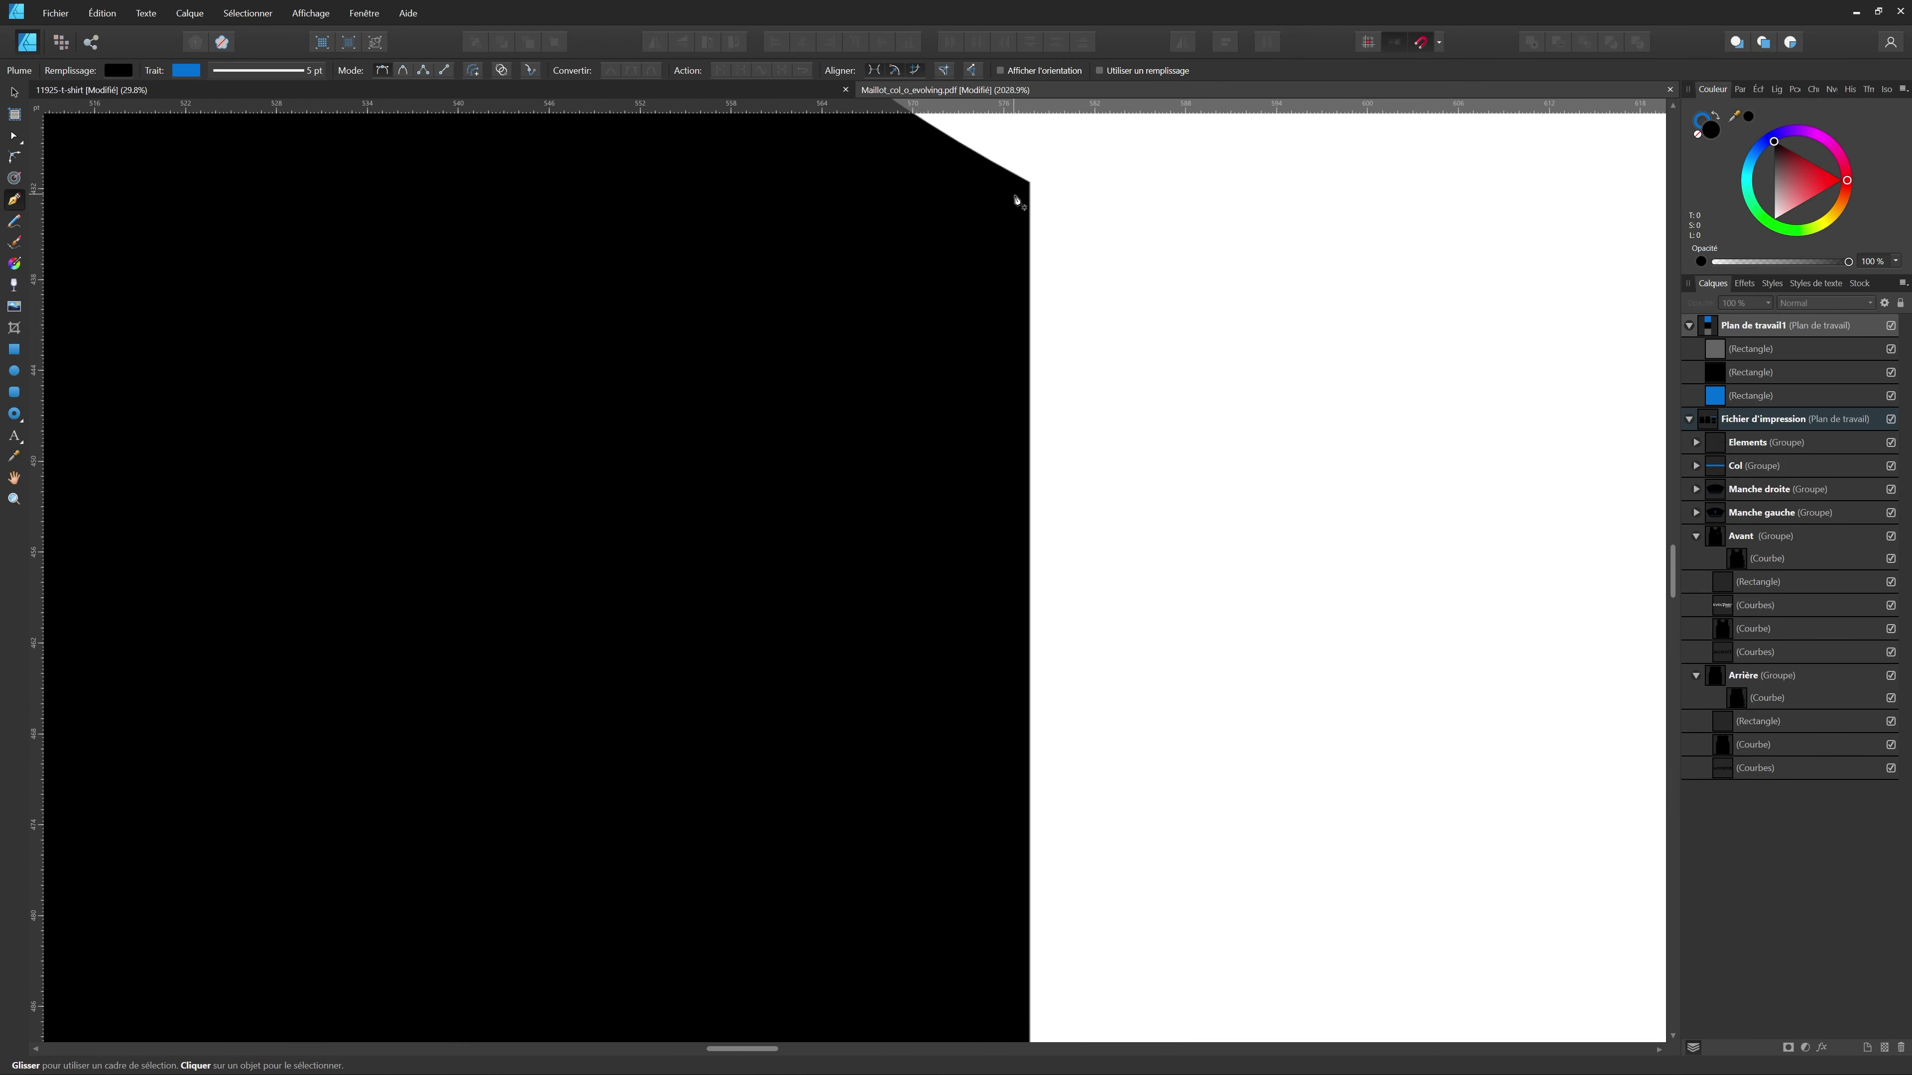
left_click(1027, 186)
scroll(943, 427, "down", 8)
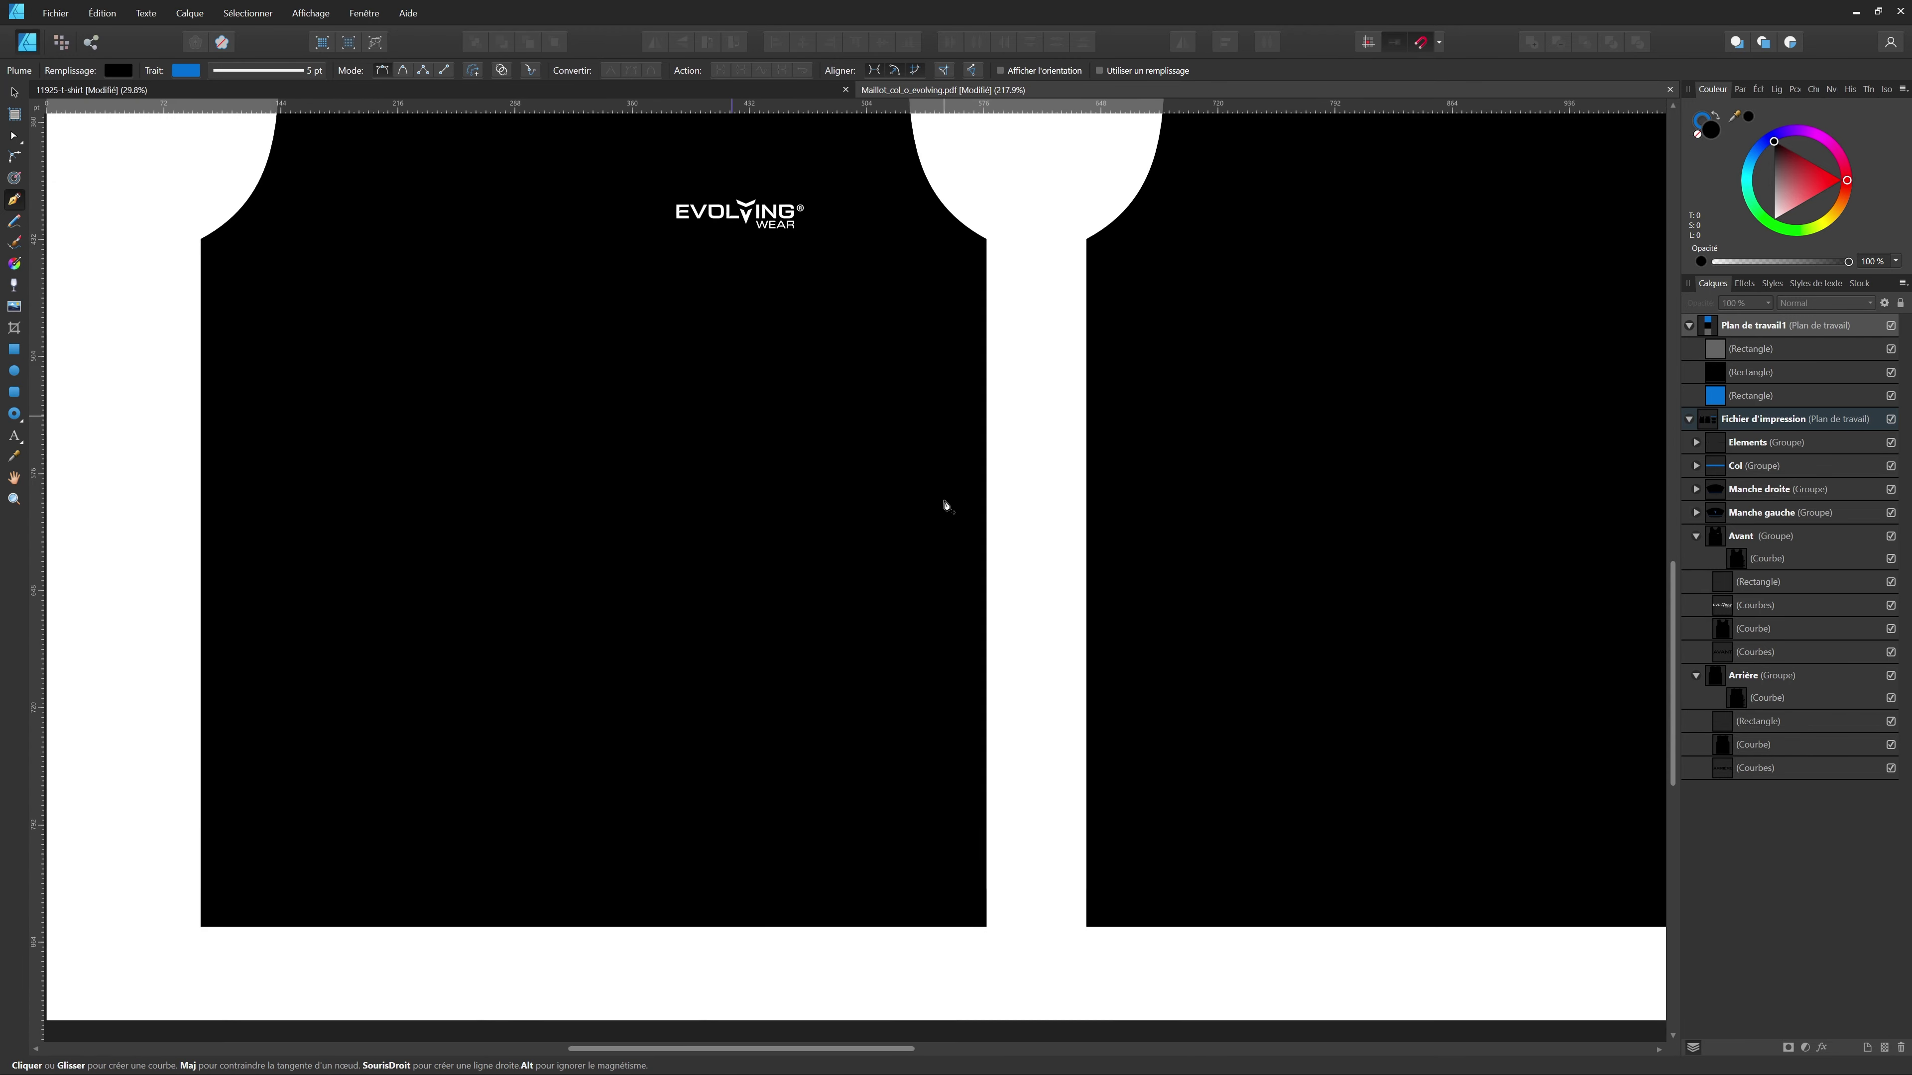
scroll(941, 825, "down", 2)
left_click_drag(910, 792, 919, 1020)
scroll(912, 828, "down", 5)
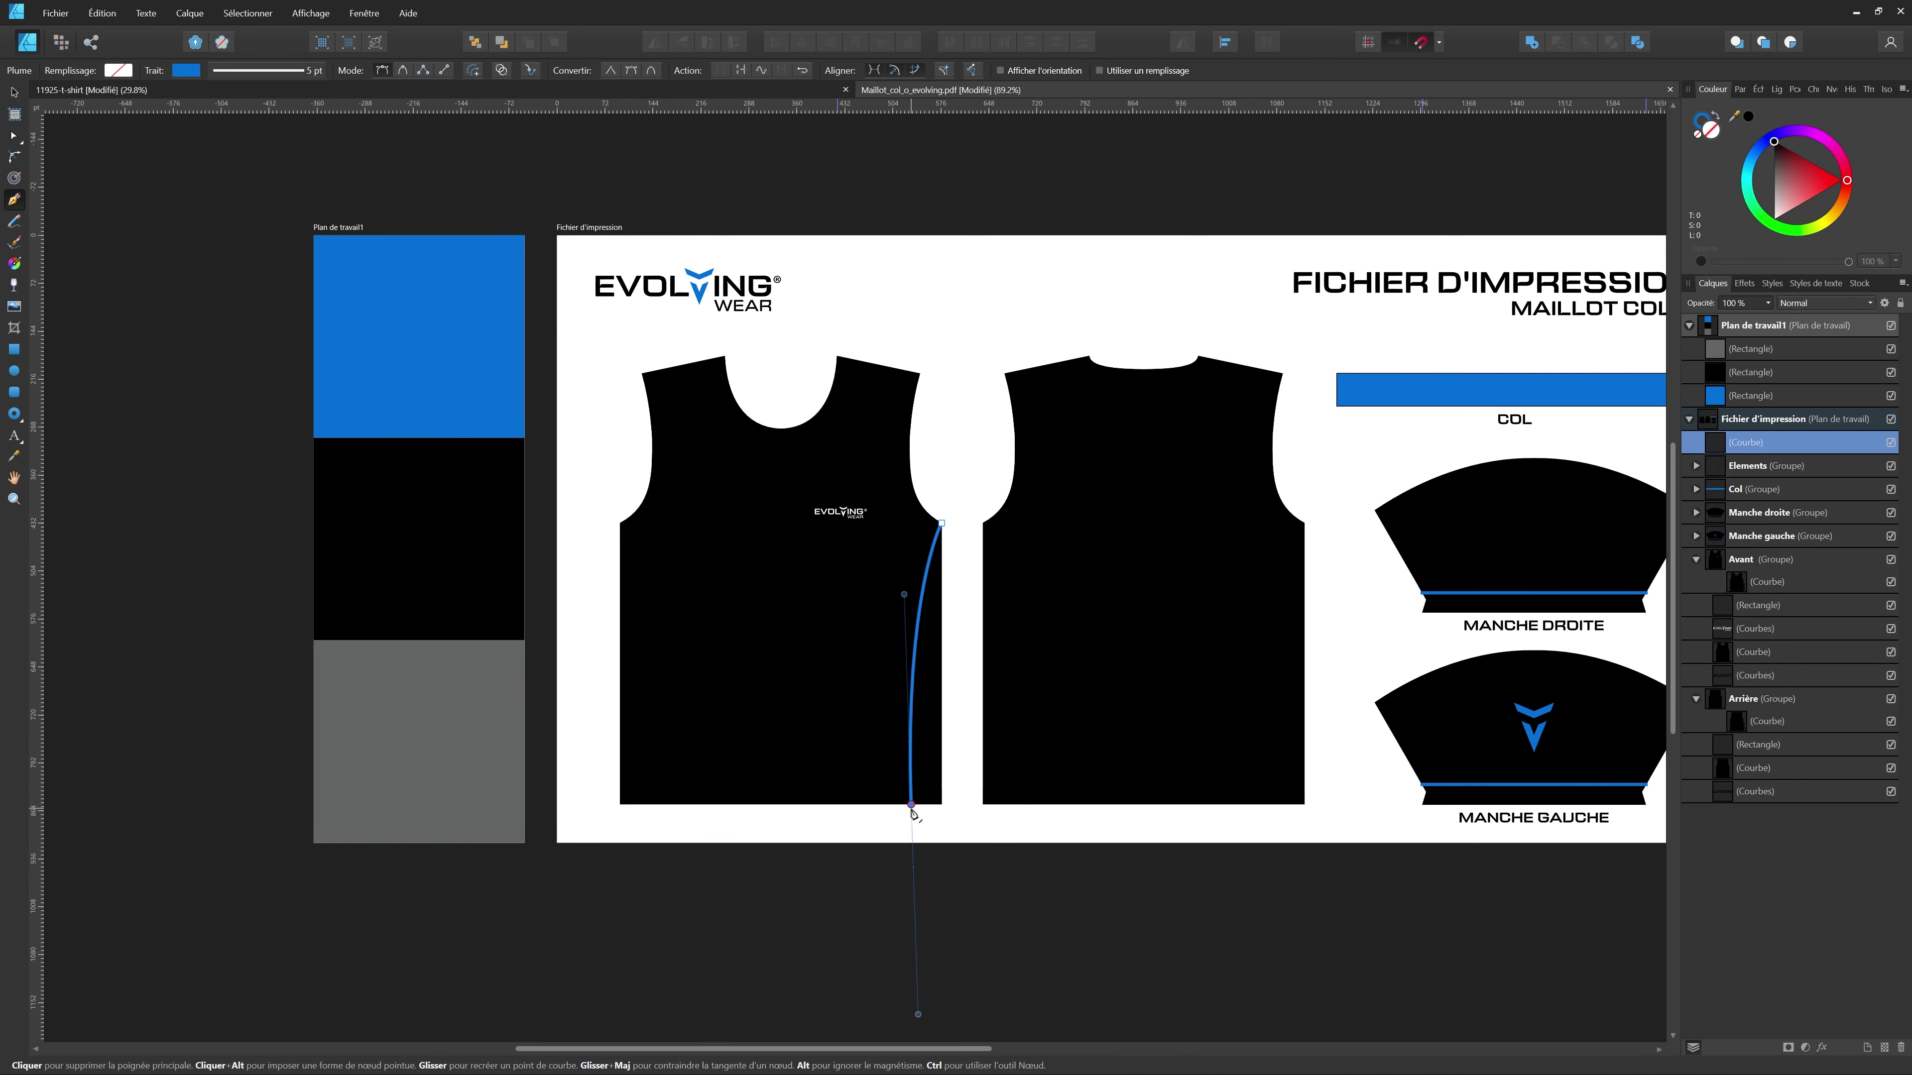
left_click(941, 805)
left_click(941, 523)
- Fill the side panel with the blue, set its stroke width to 0 pt and remove its stroke colour
left_click(1715, 116)
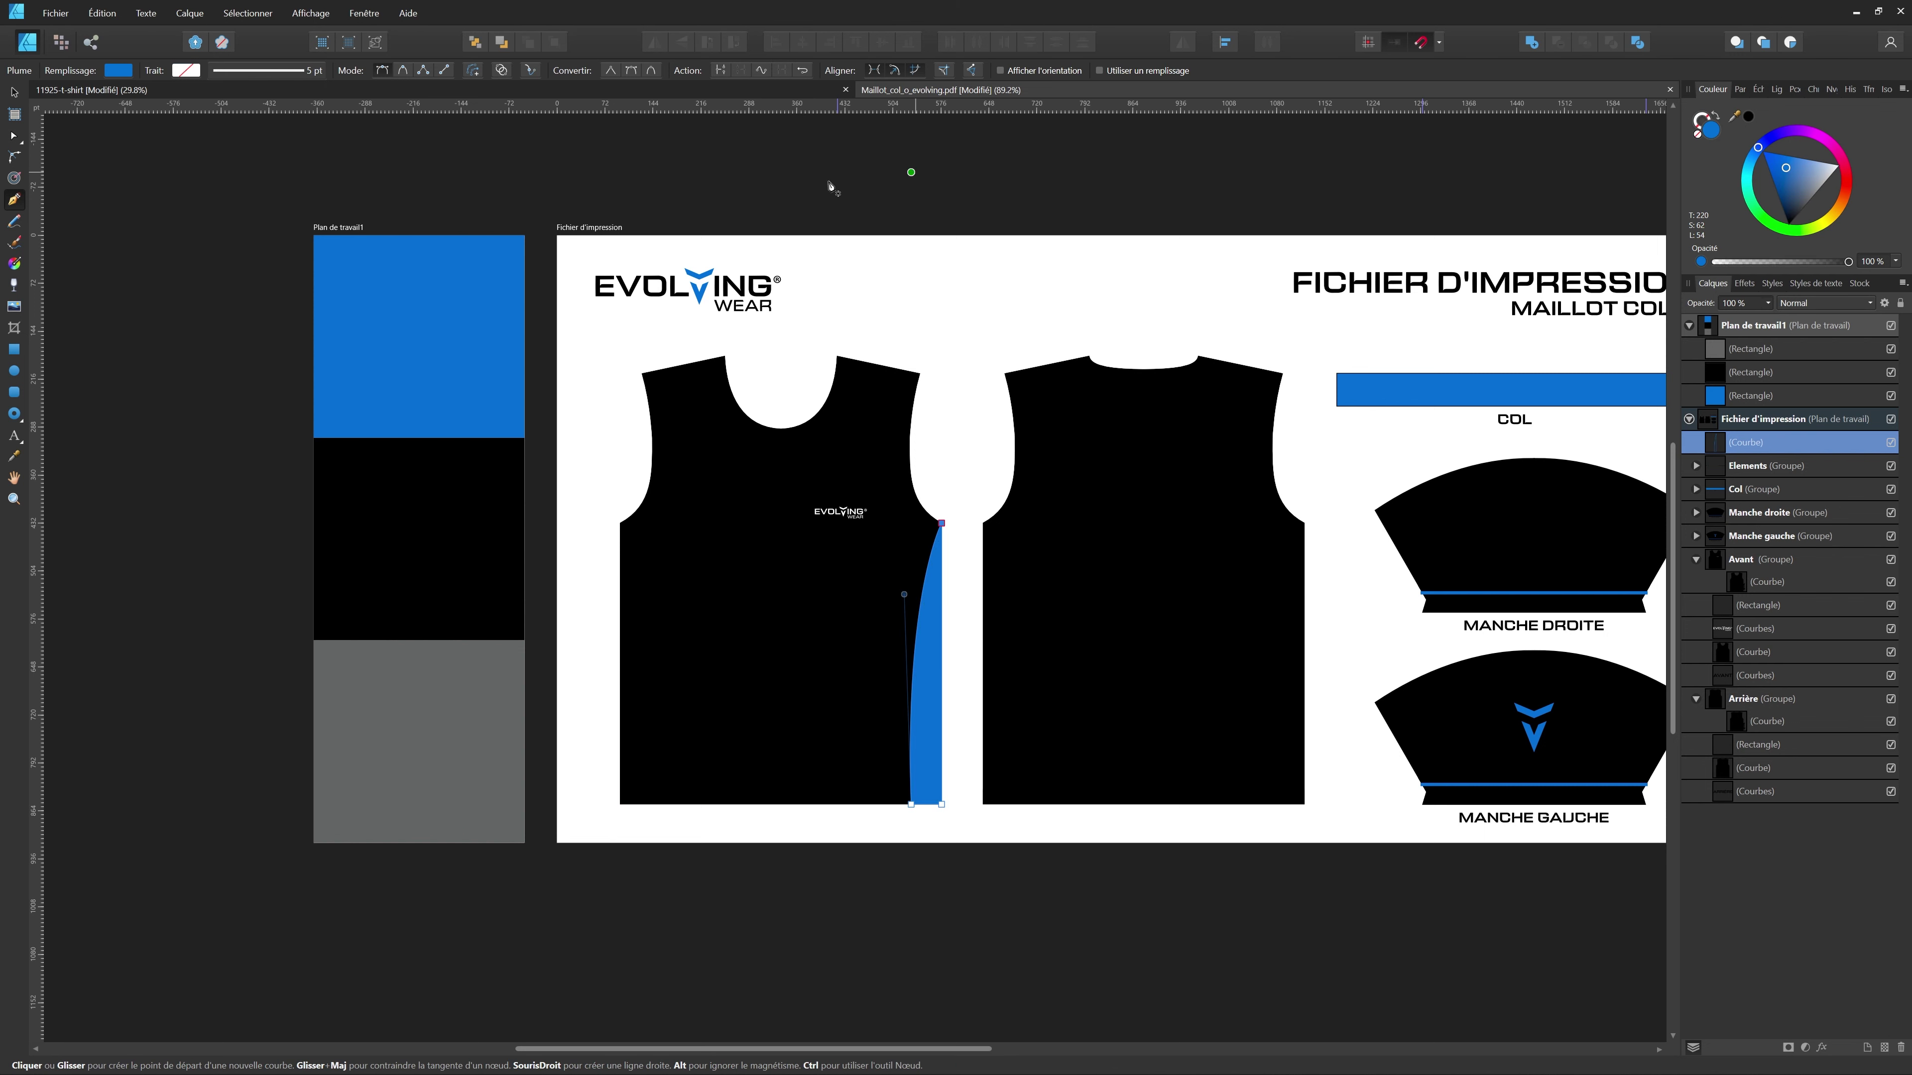
left_click(225, 70)
left_click_drag(242, 125, 120, 110)
left_click(193, 72)
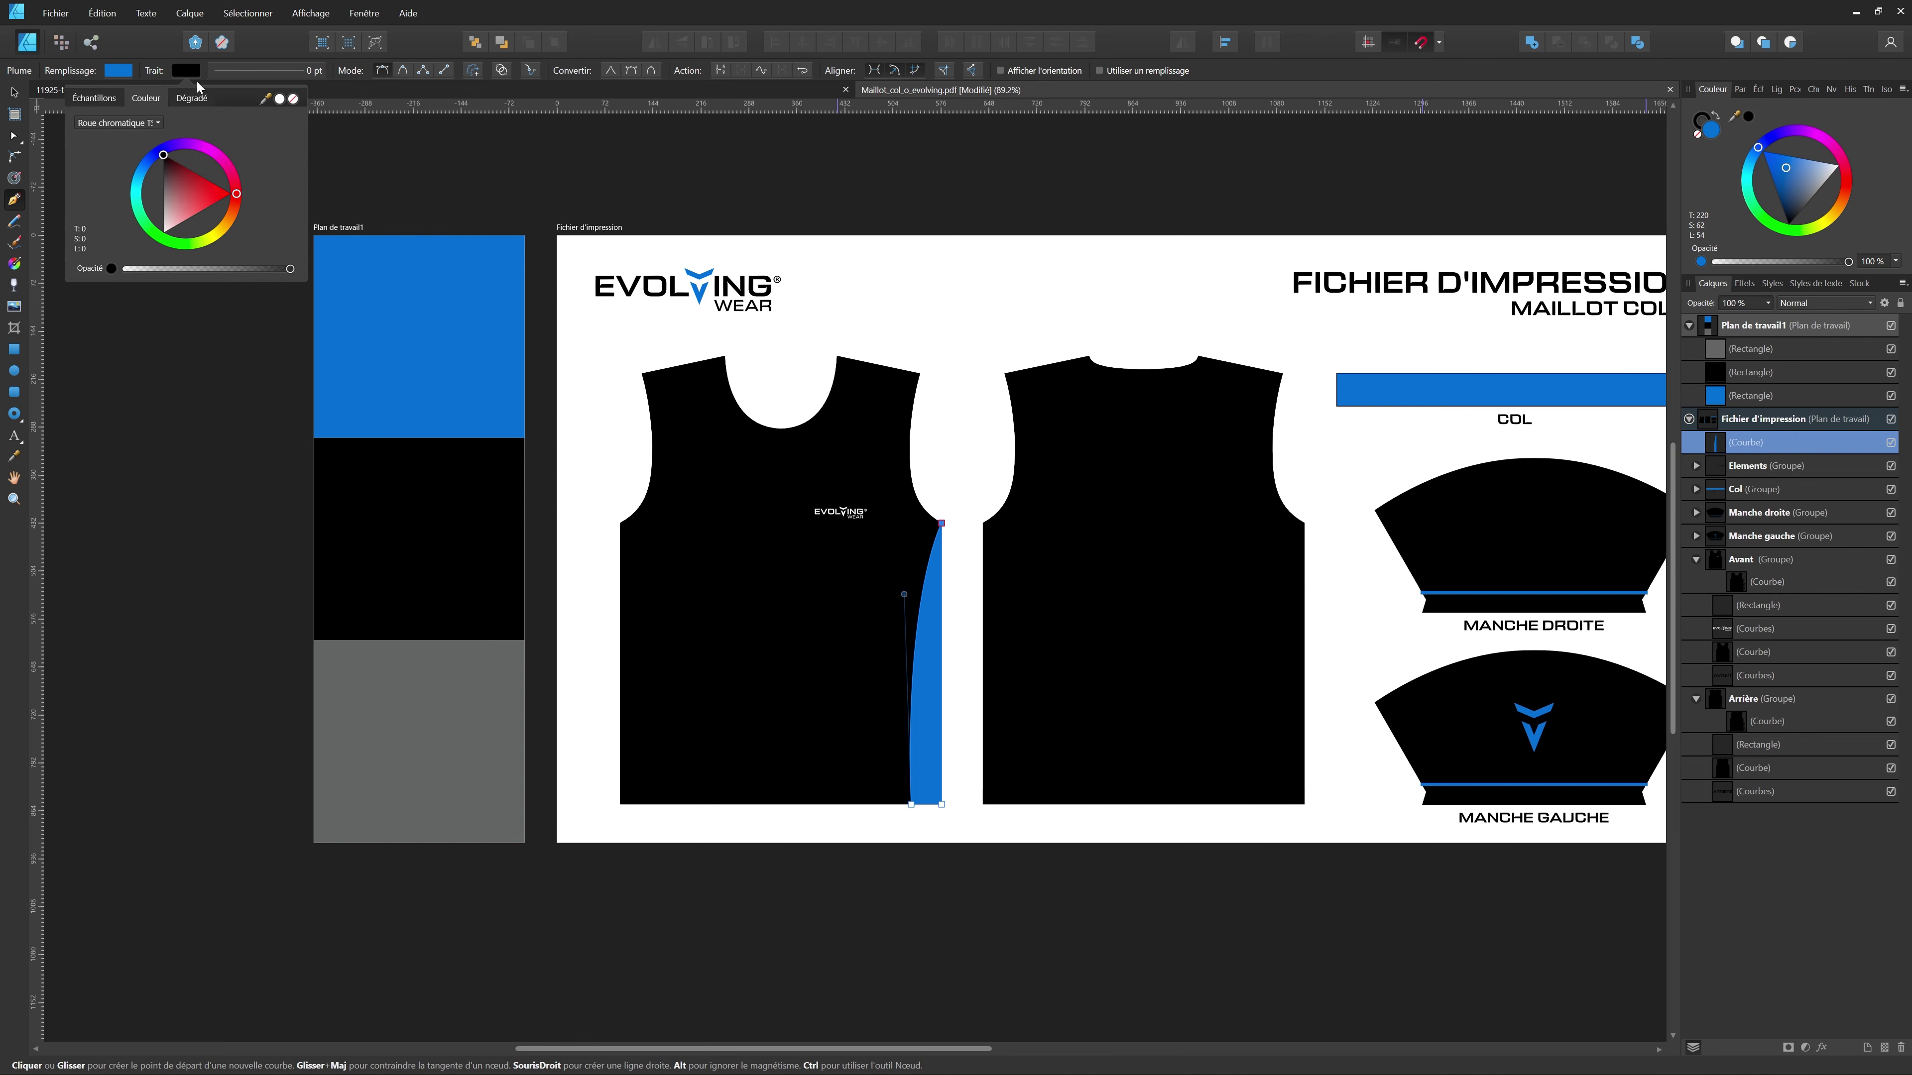
left_click(293, 99)
left_click(15, 92)
left_click(145, 184)
- Compare the blue side panel on the AVANT body with the side bands of the T-shirt mockup
scroll(645, 435, "down", 3)
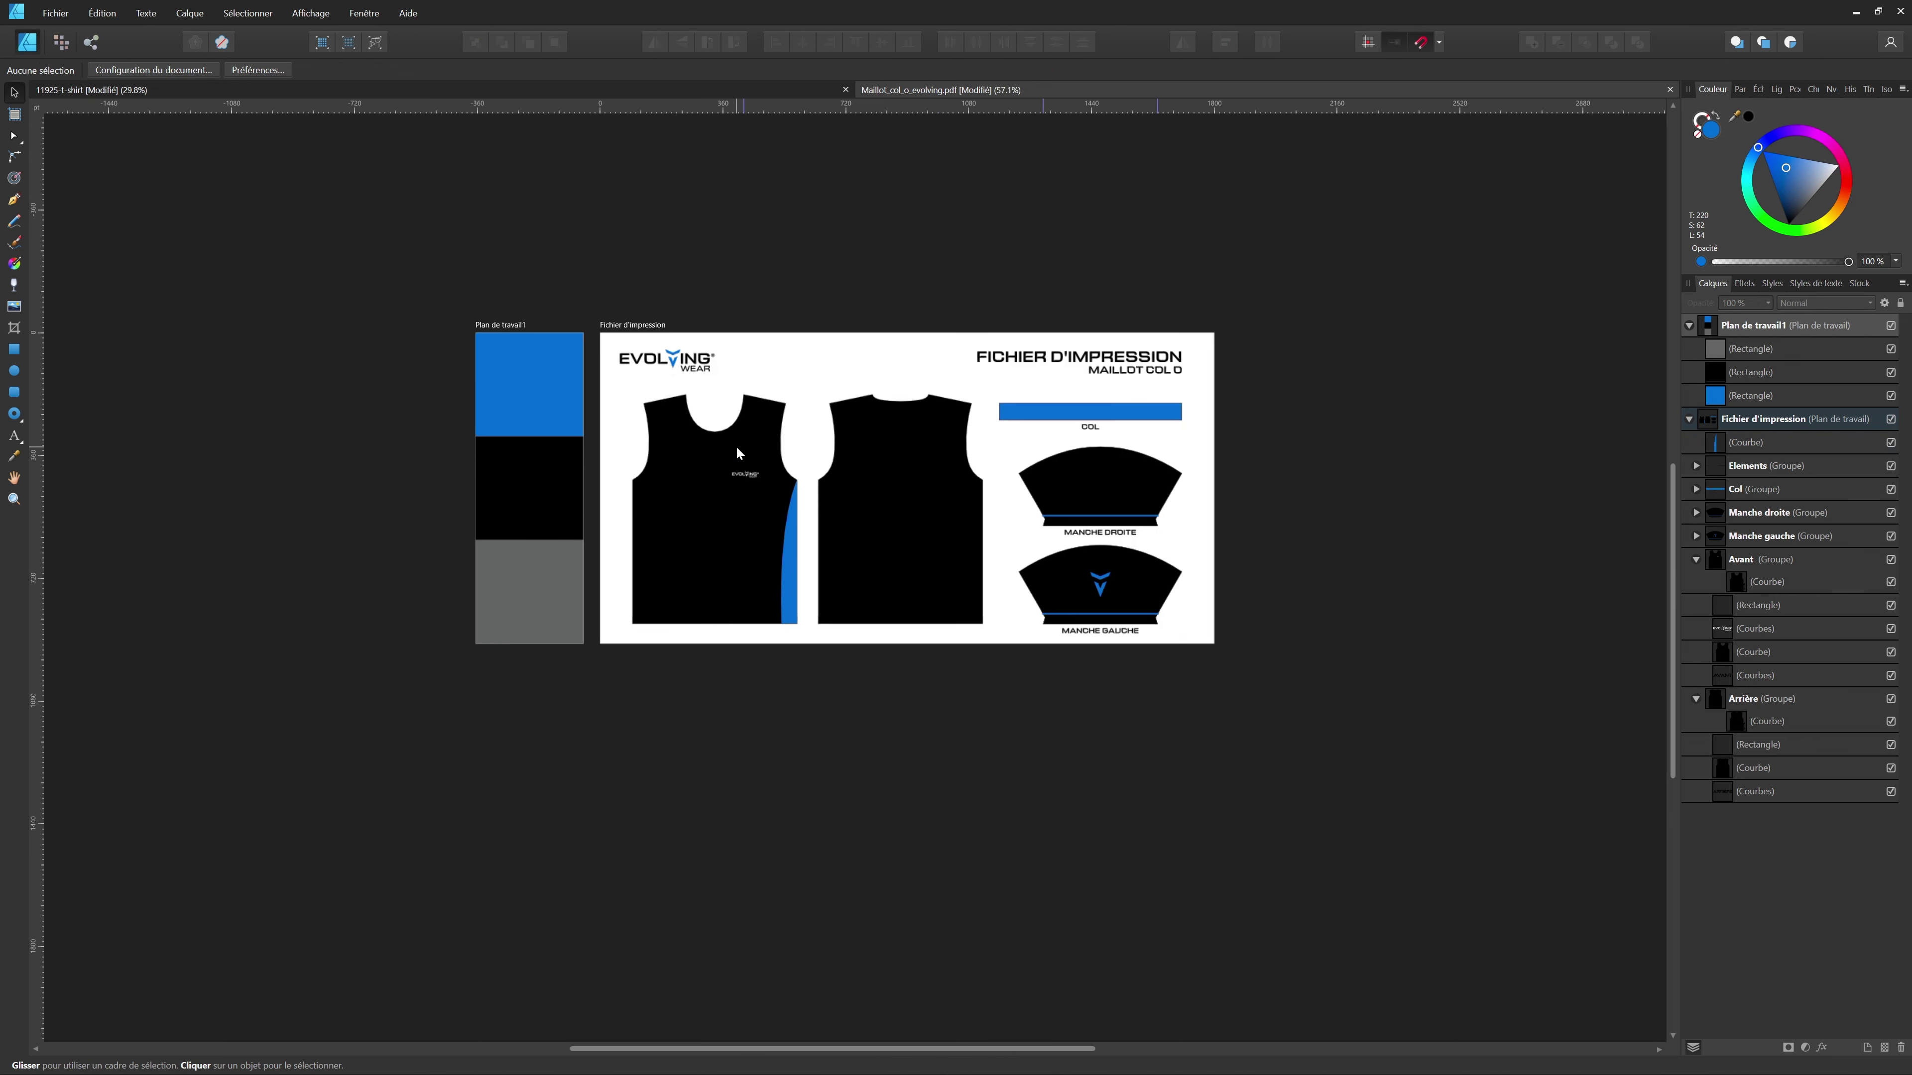
scroll(737, 449, "up", 2)
left_click(682, 91)
left_click(968, 91)
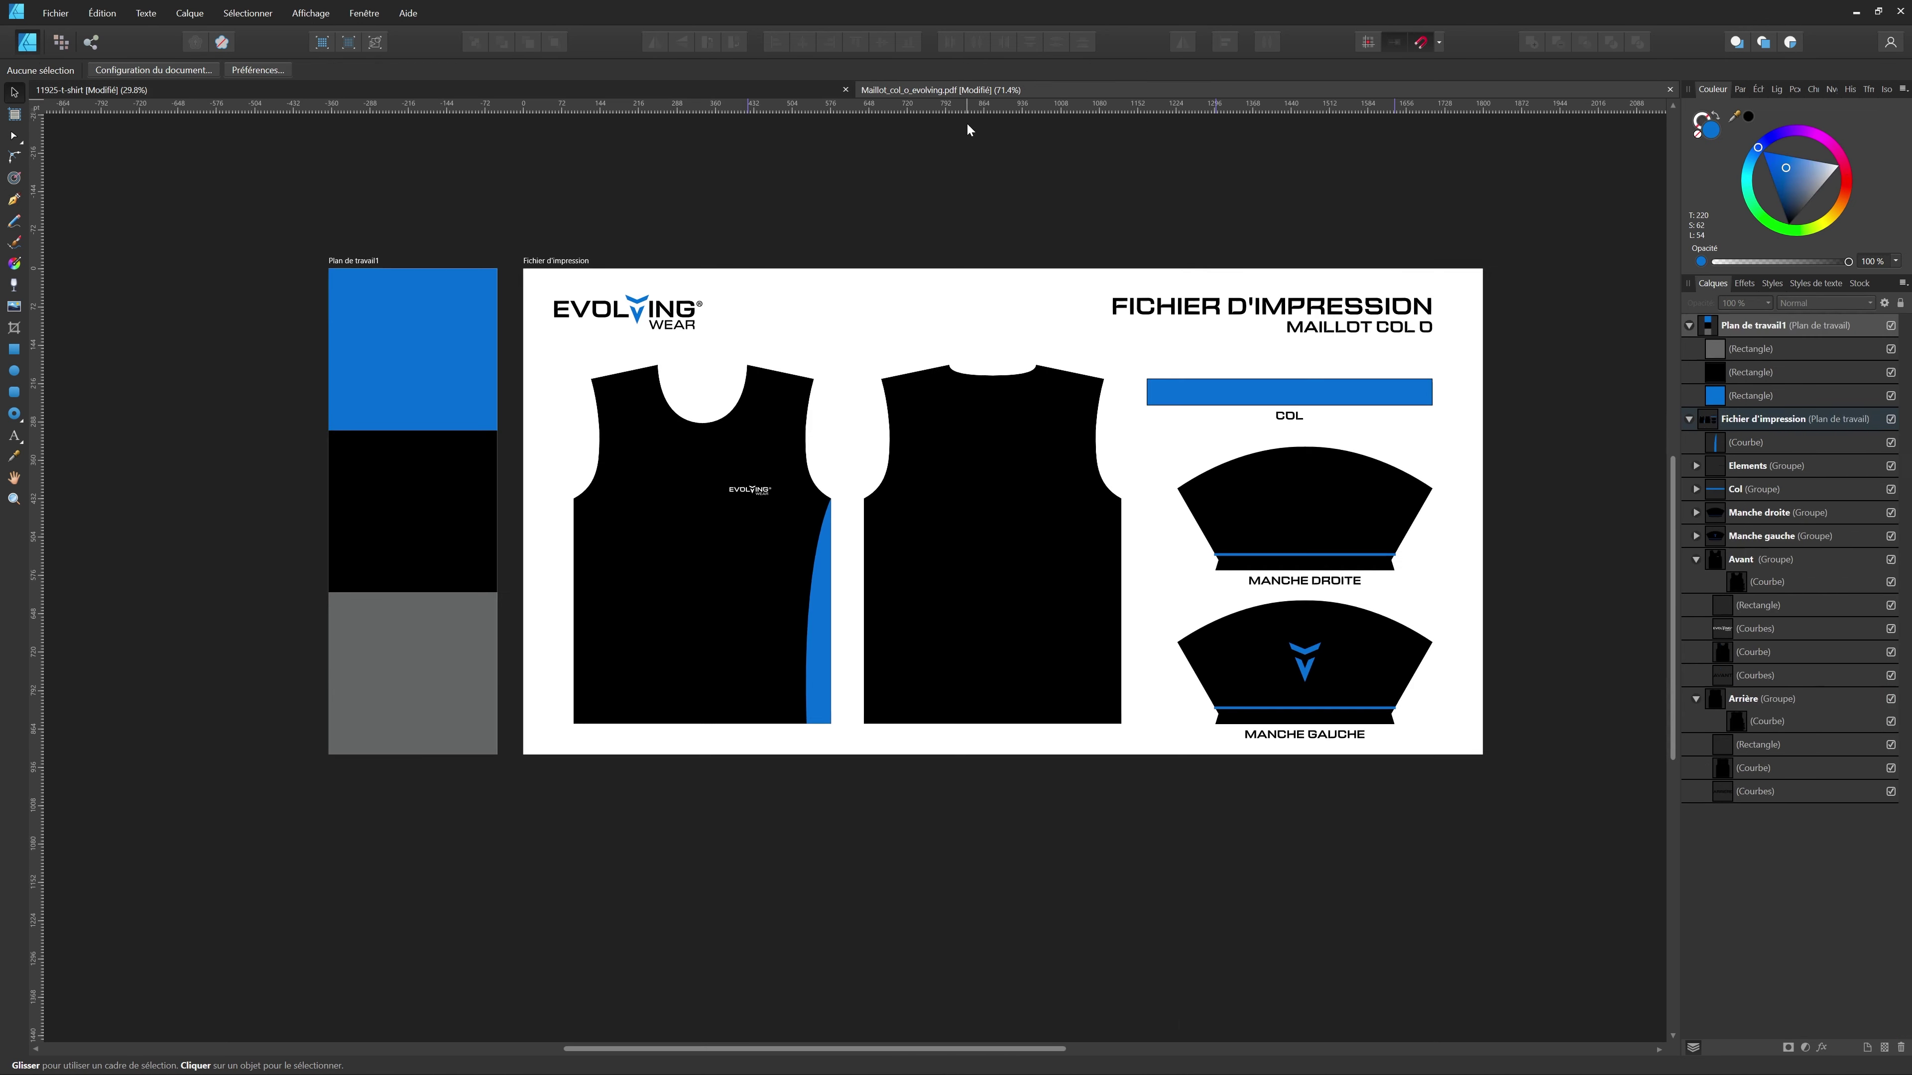
left_click(816, 91)
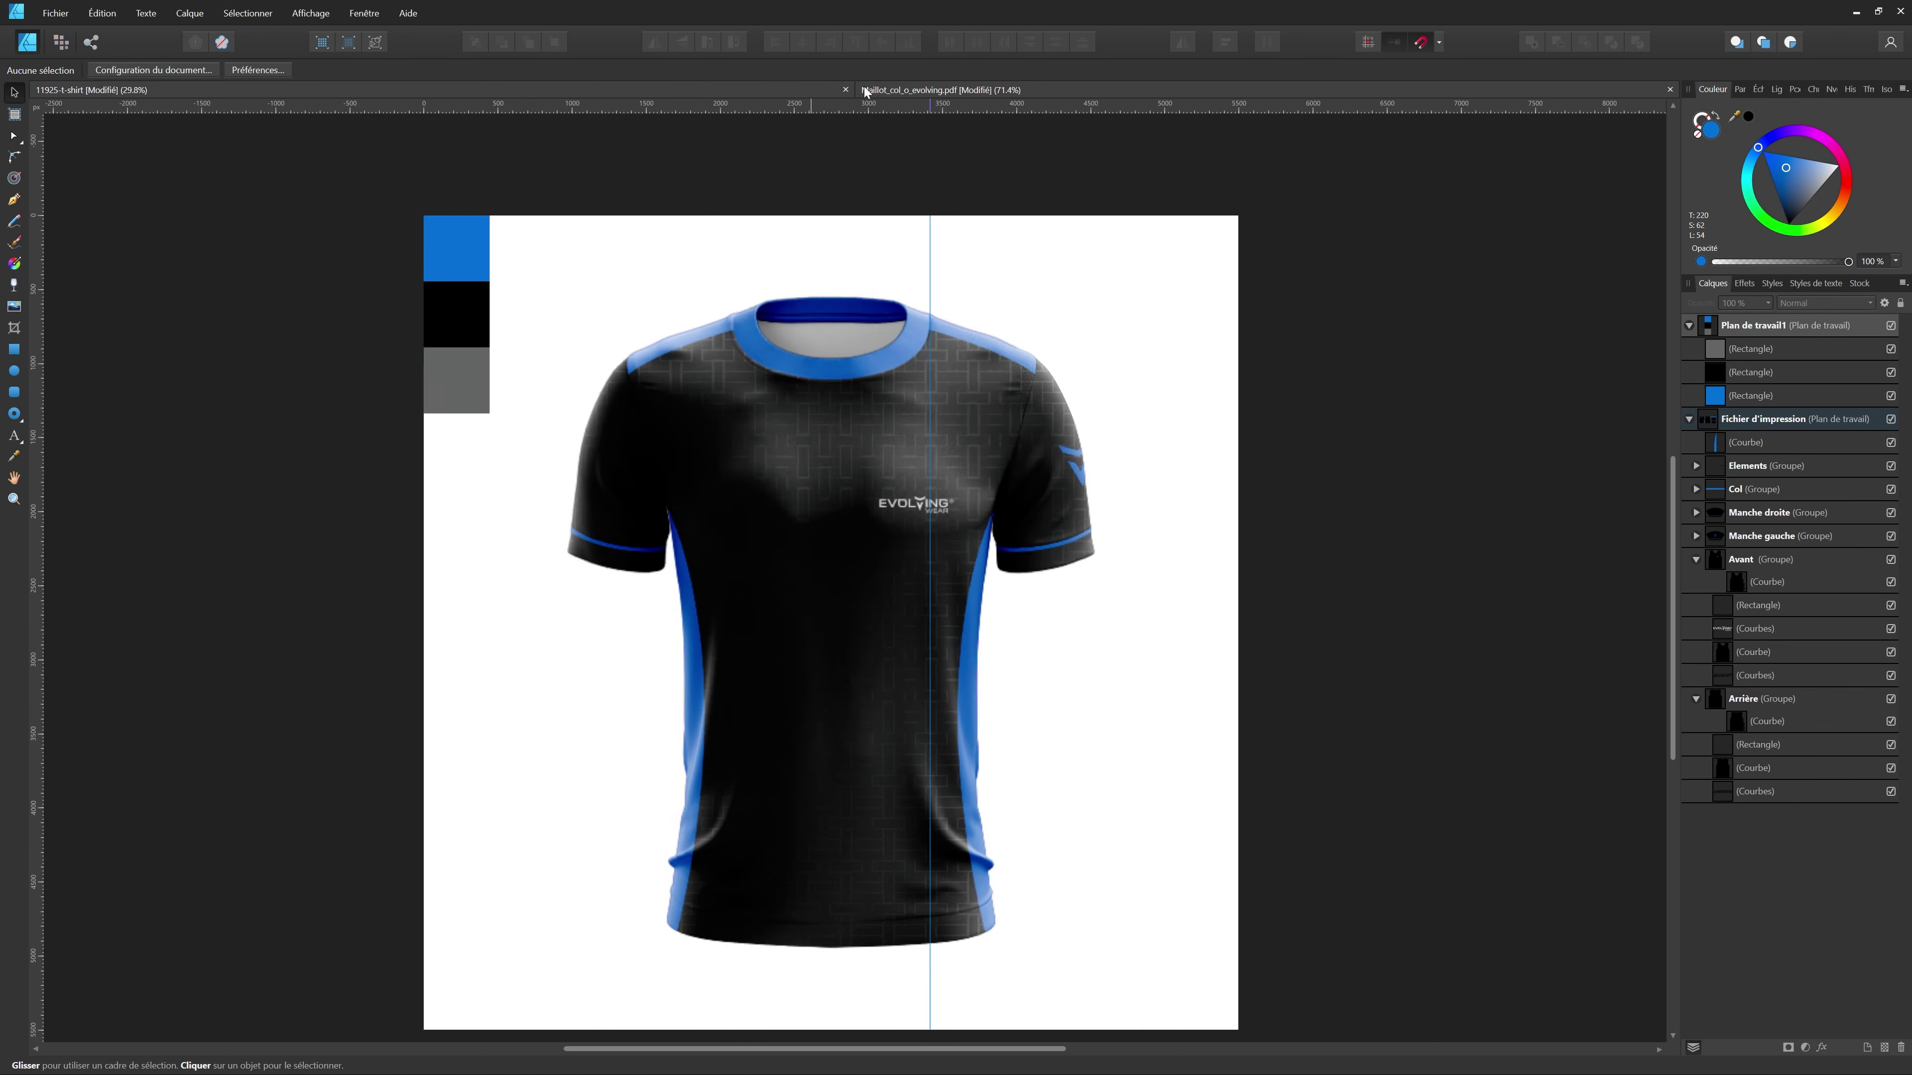
left_click(915, 89)
- Refine the blue side panel's inner curve by moving its lower inner node inward from the hem edge and adjusting the curve handle
scroll(836, 670, "up", 5)
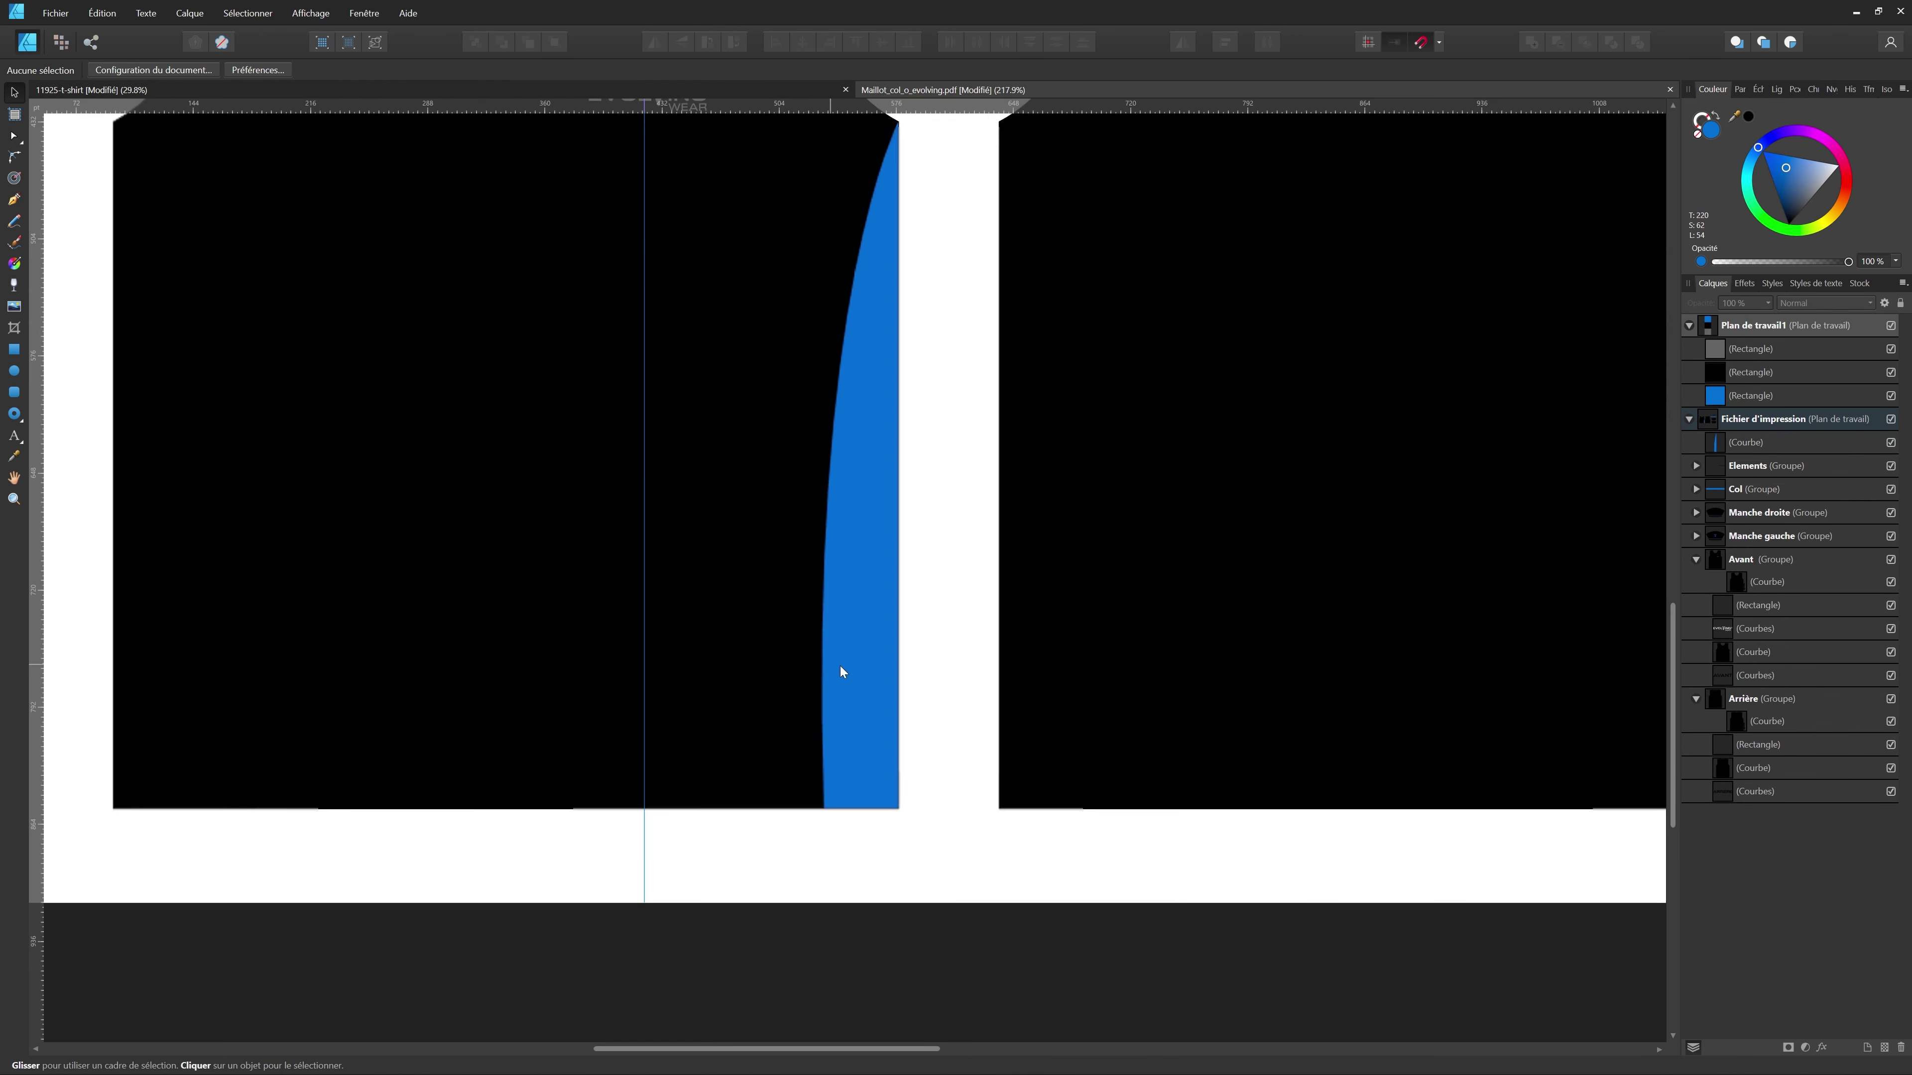
left_click(832, 777)
key("a")
left_click_drag(823, 808, 832, 808)
left_click_drag(815, 294, 776, 312)
scroll(981, 488, "down", 4)
scroll(982, 488, "up", 1)
scroll(981, 487, "down", 2)
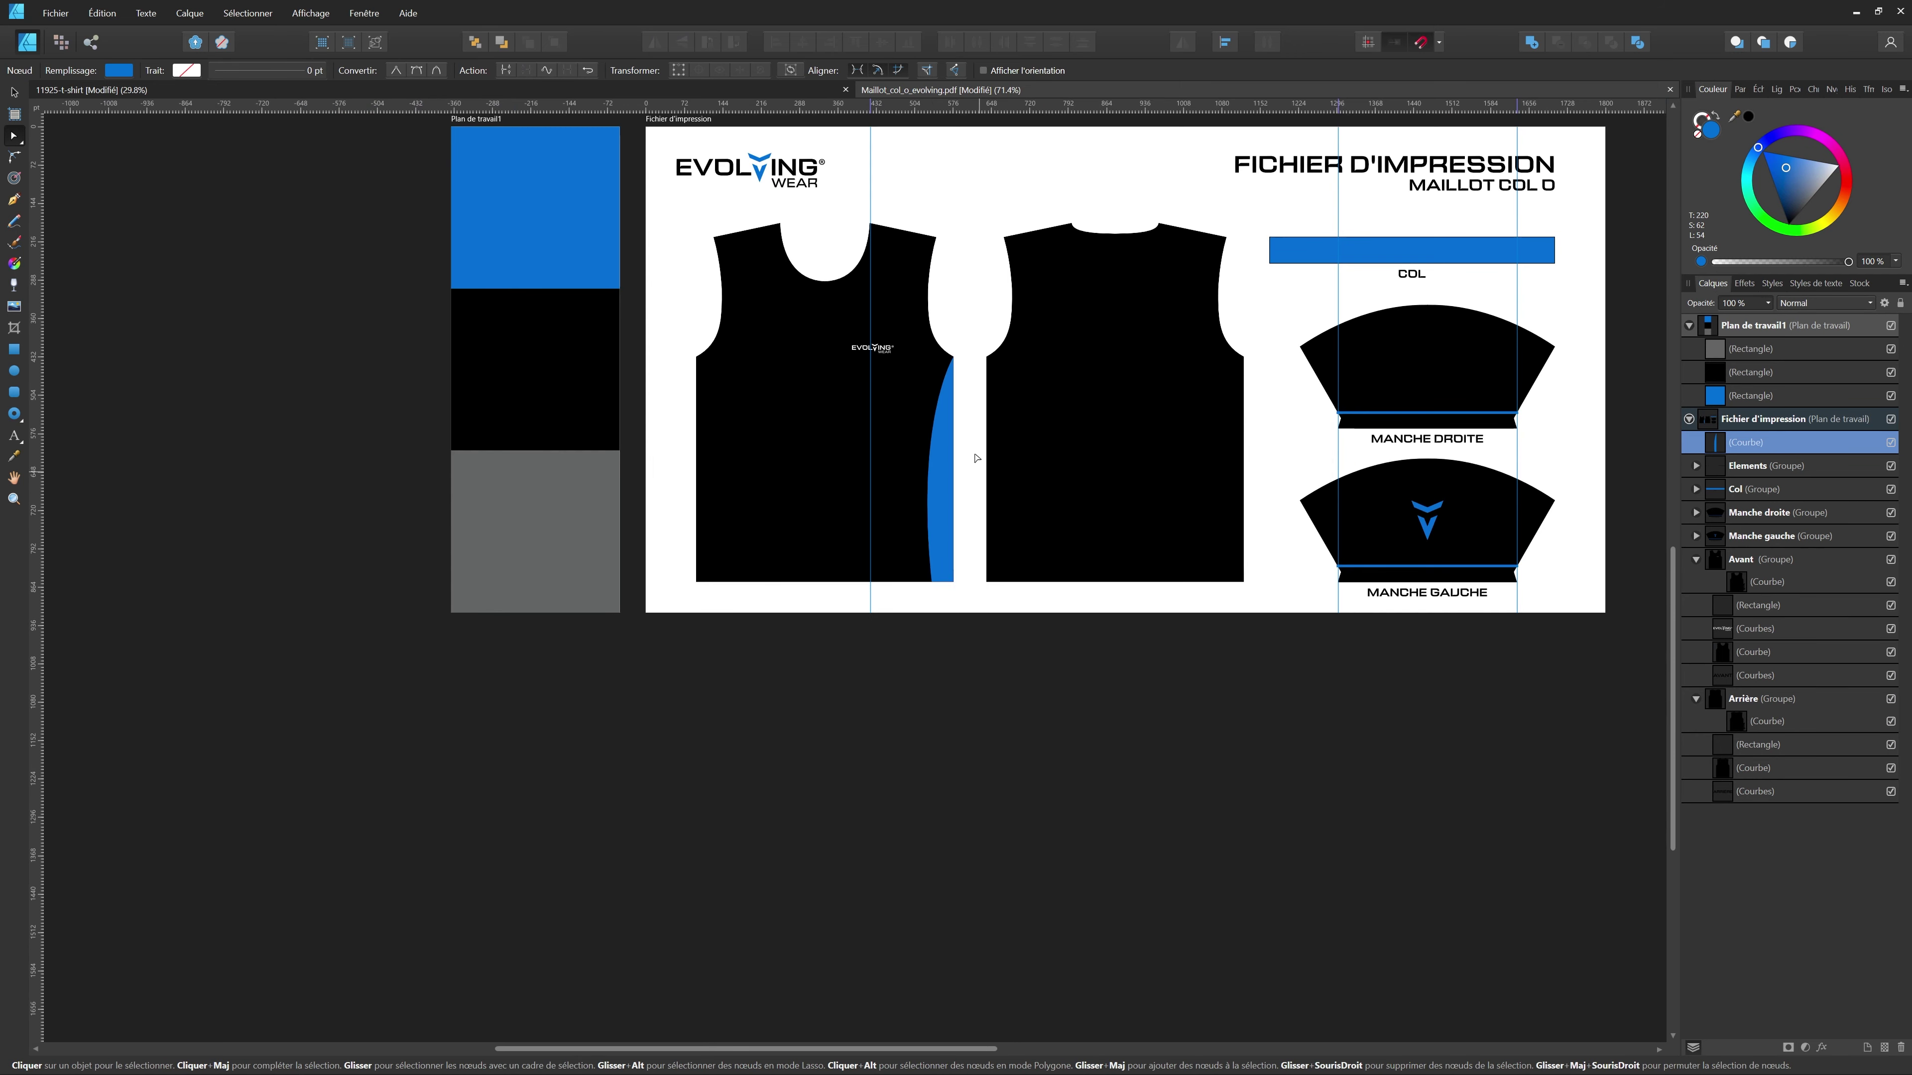
scroll(935, 393, "up", 2)
- Duplicate the blue side panel, mirror the copy horizontally and place it along the AVANT body's left edge
key("v")
scroll(918, 542, "up", 1)
scroll(917, 548, "up", 1)
key("ctrl+j")
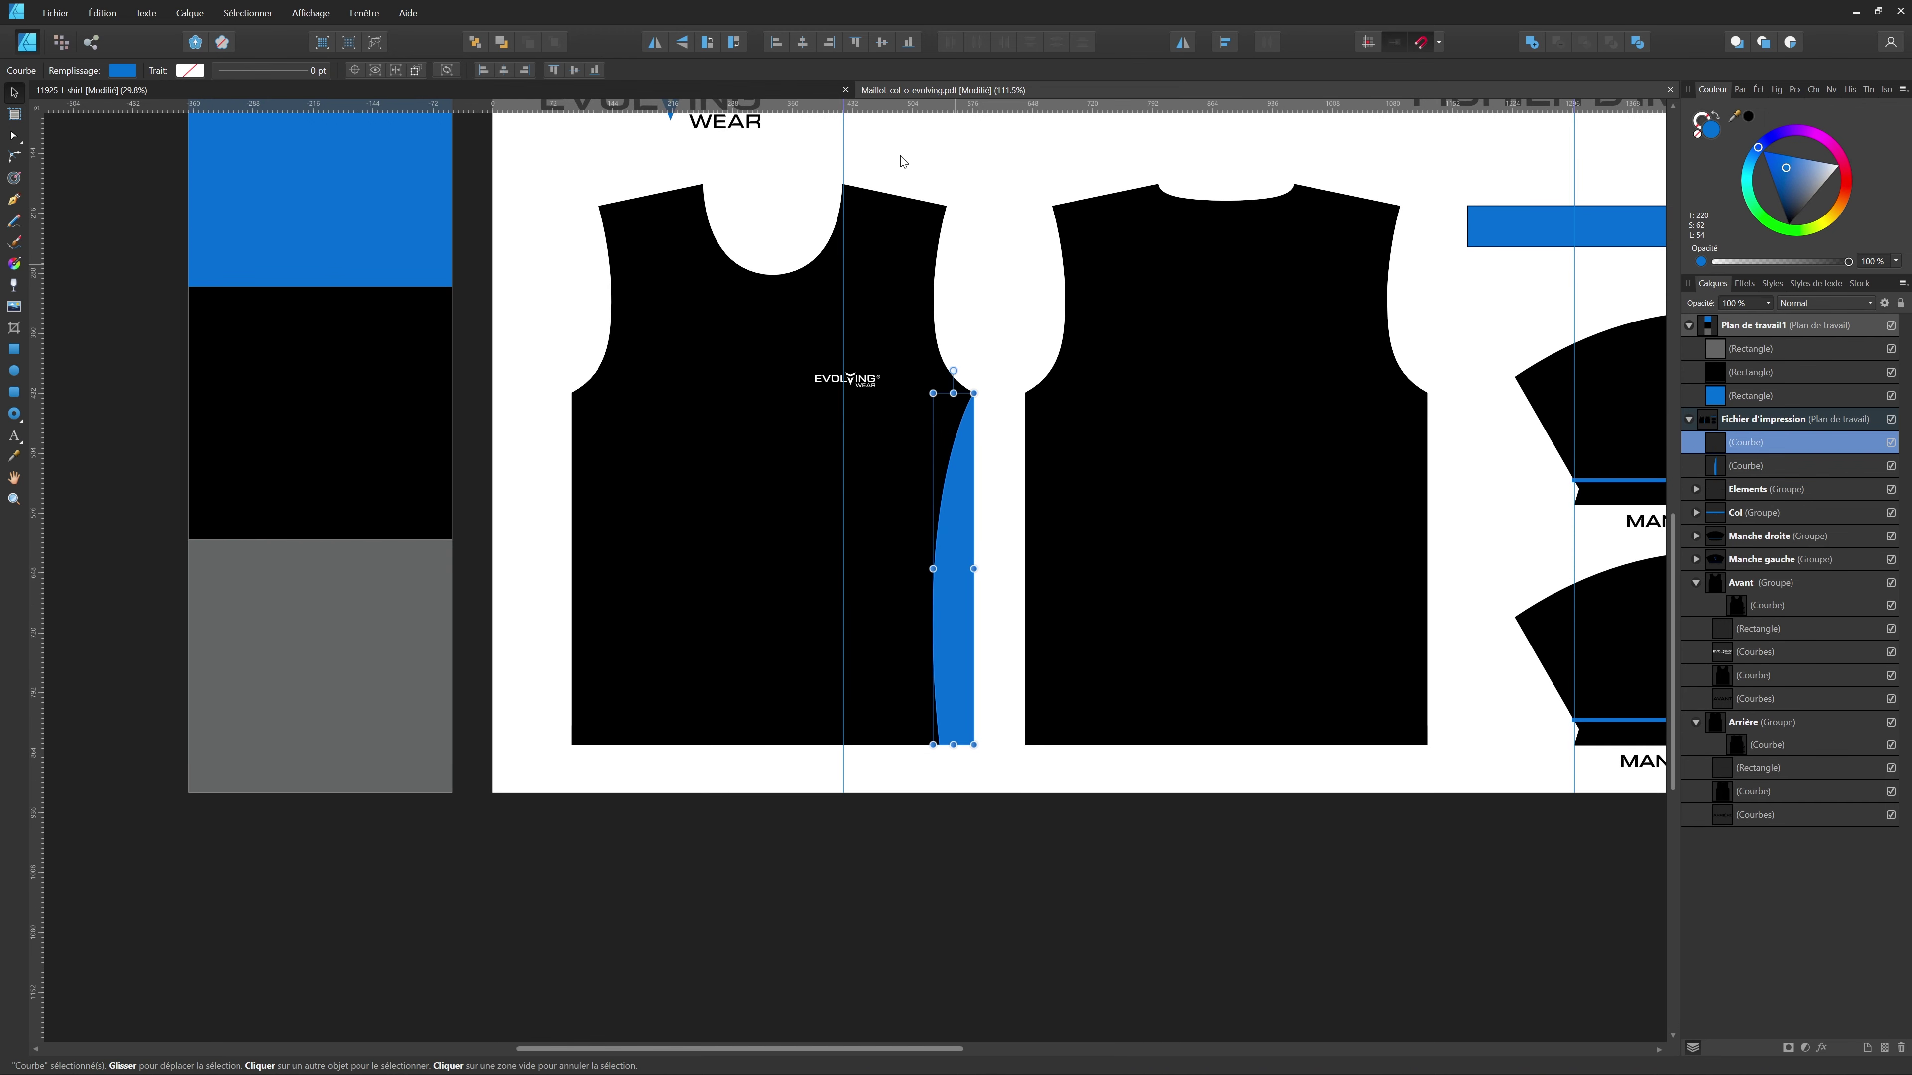
left_click(704, 43)
left_click_drag(936, 474, 587, 483)
- Duplicate both blue side panels and align the copies with the side edges of the ARRIÈRE body
left_click(951, 510, "shift")
left_click_drag(953, 509, 1404, 509)
key("ctrl+j")
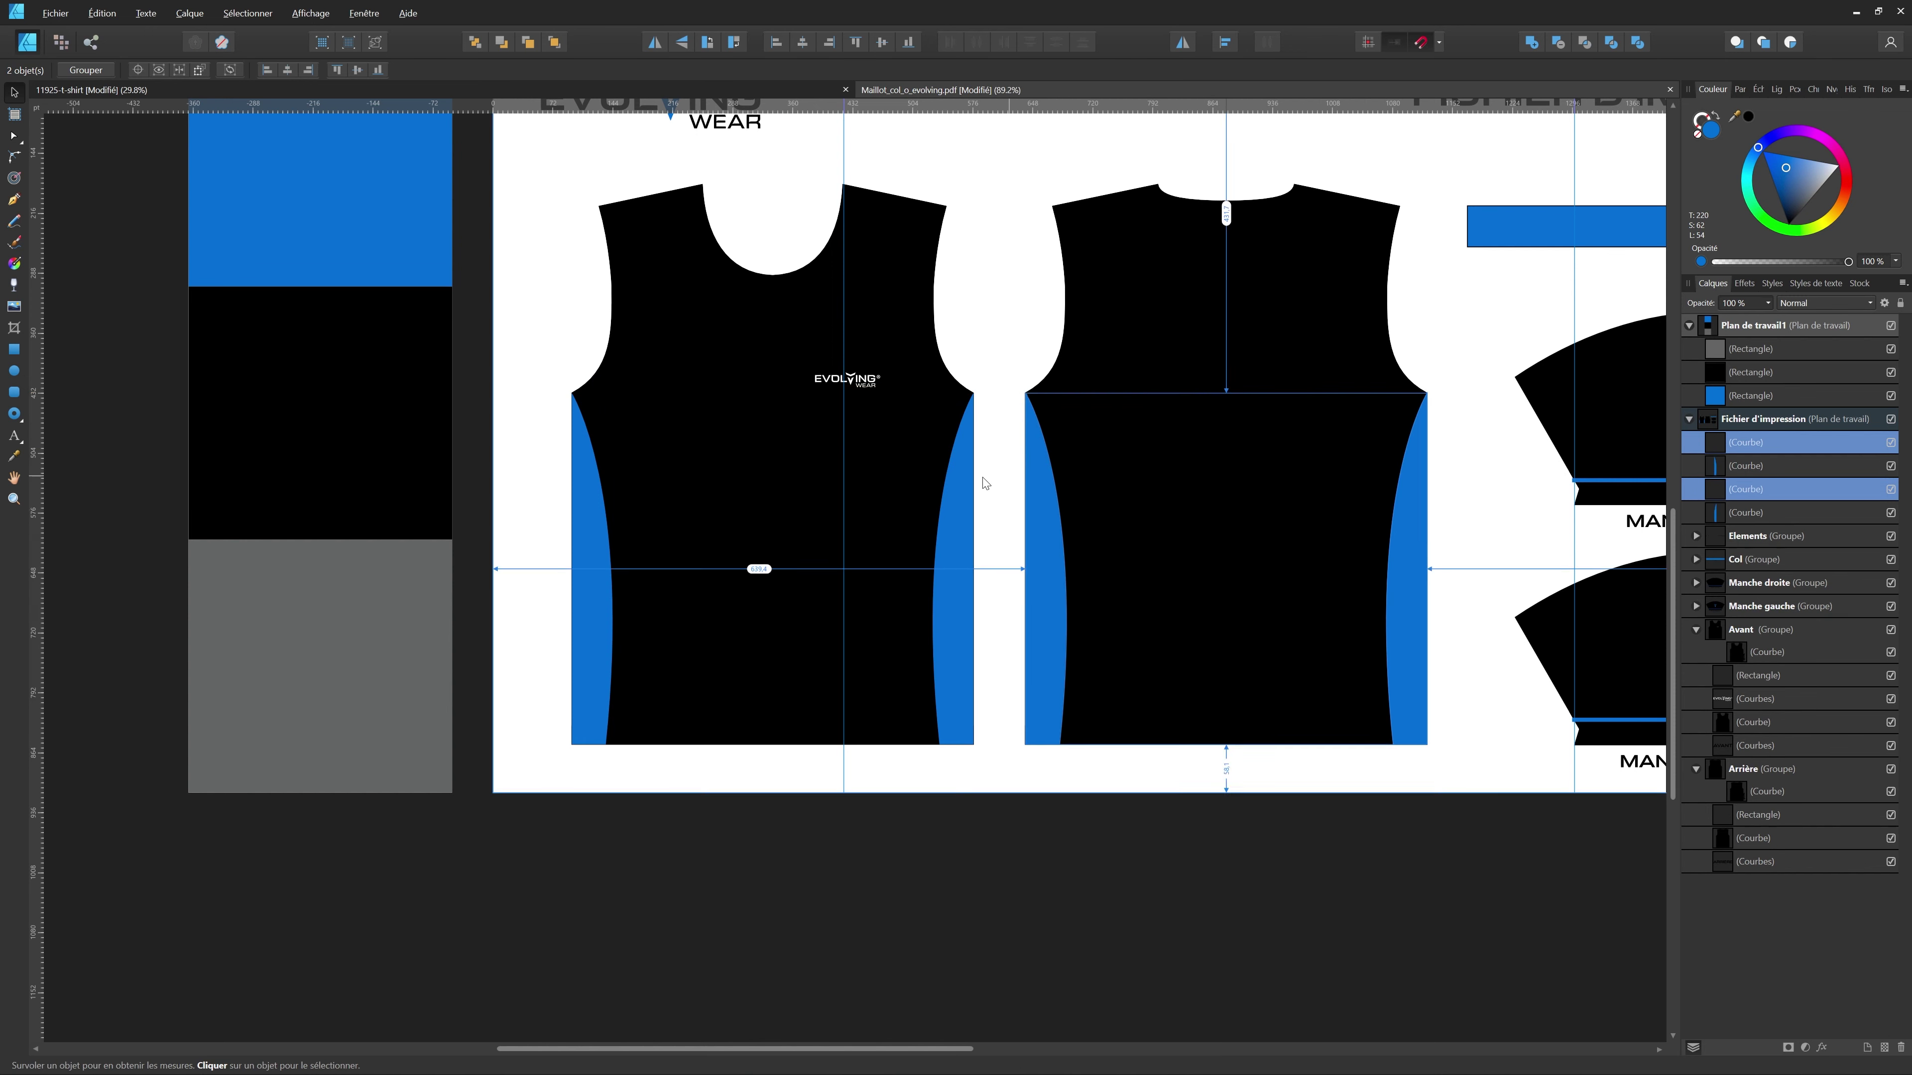
- Move the back pair of side panels into the Arrière group and the front pair into the Avant group, above the body shapes
scroll(998, 476, "down", 1)
scroll(1060, 475, "up", 1)
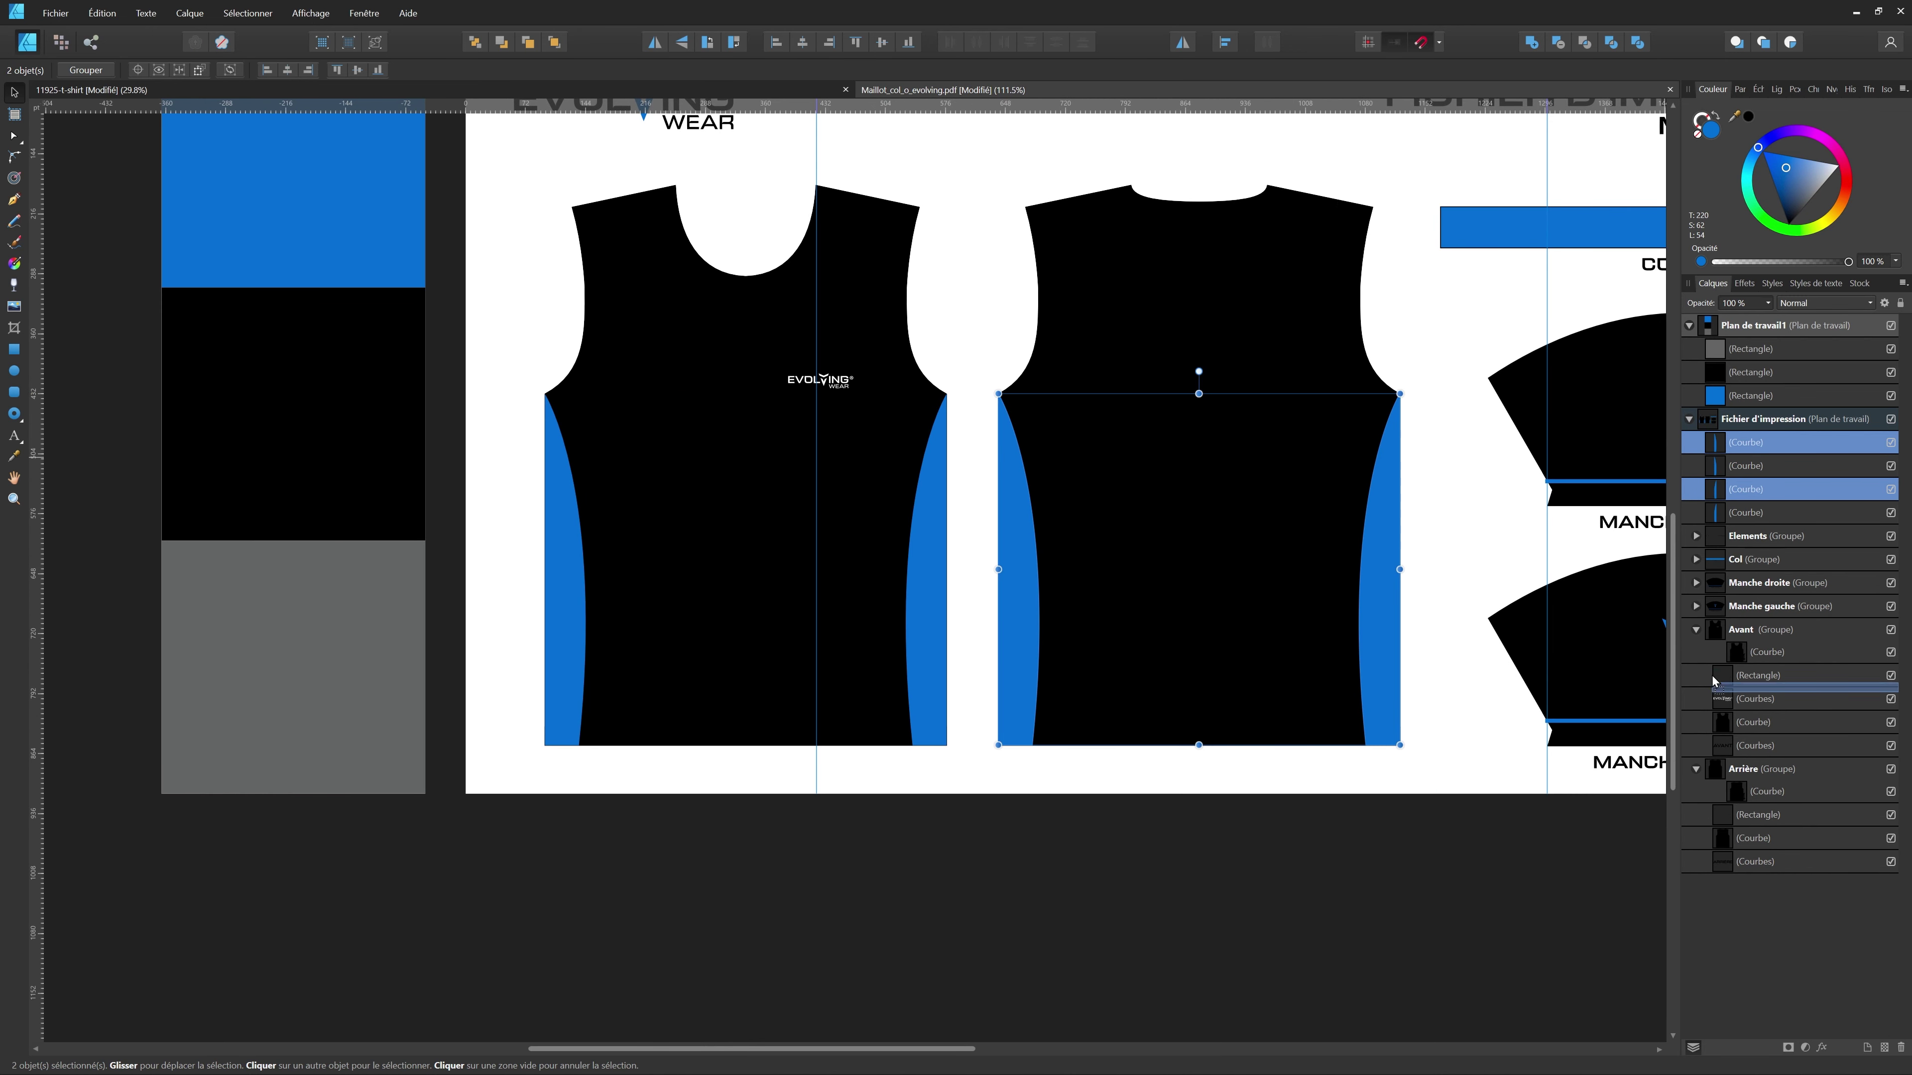
left_click_drag(1712, 826, 1712, 826)
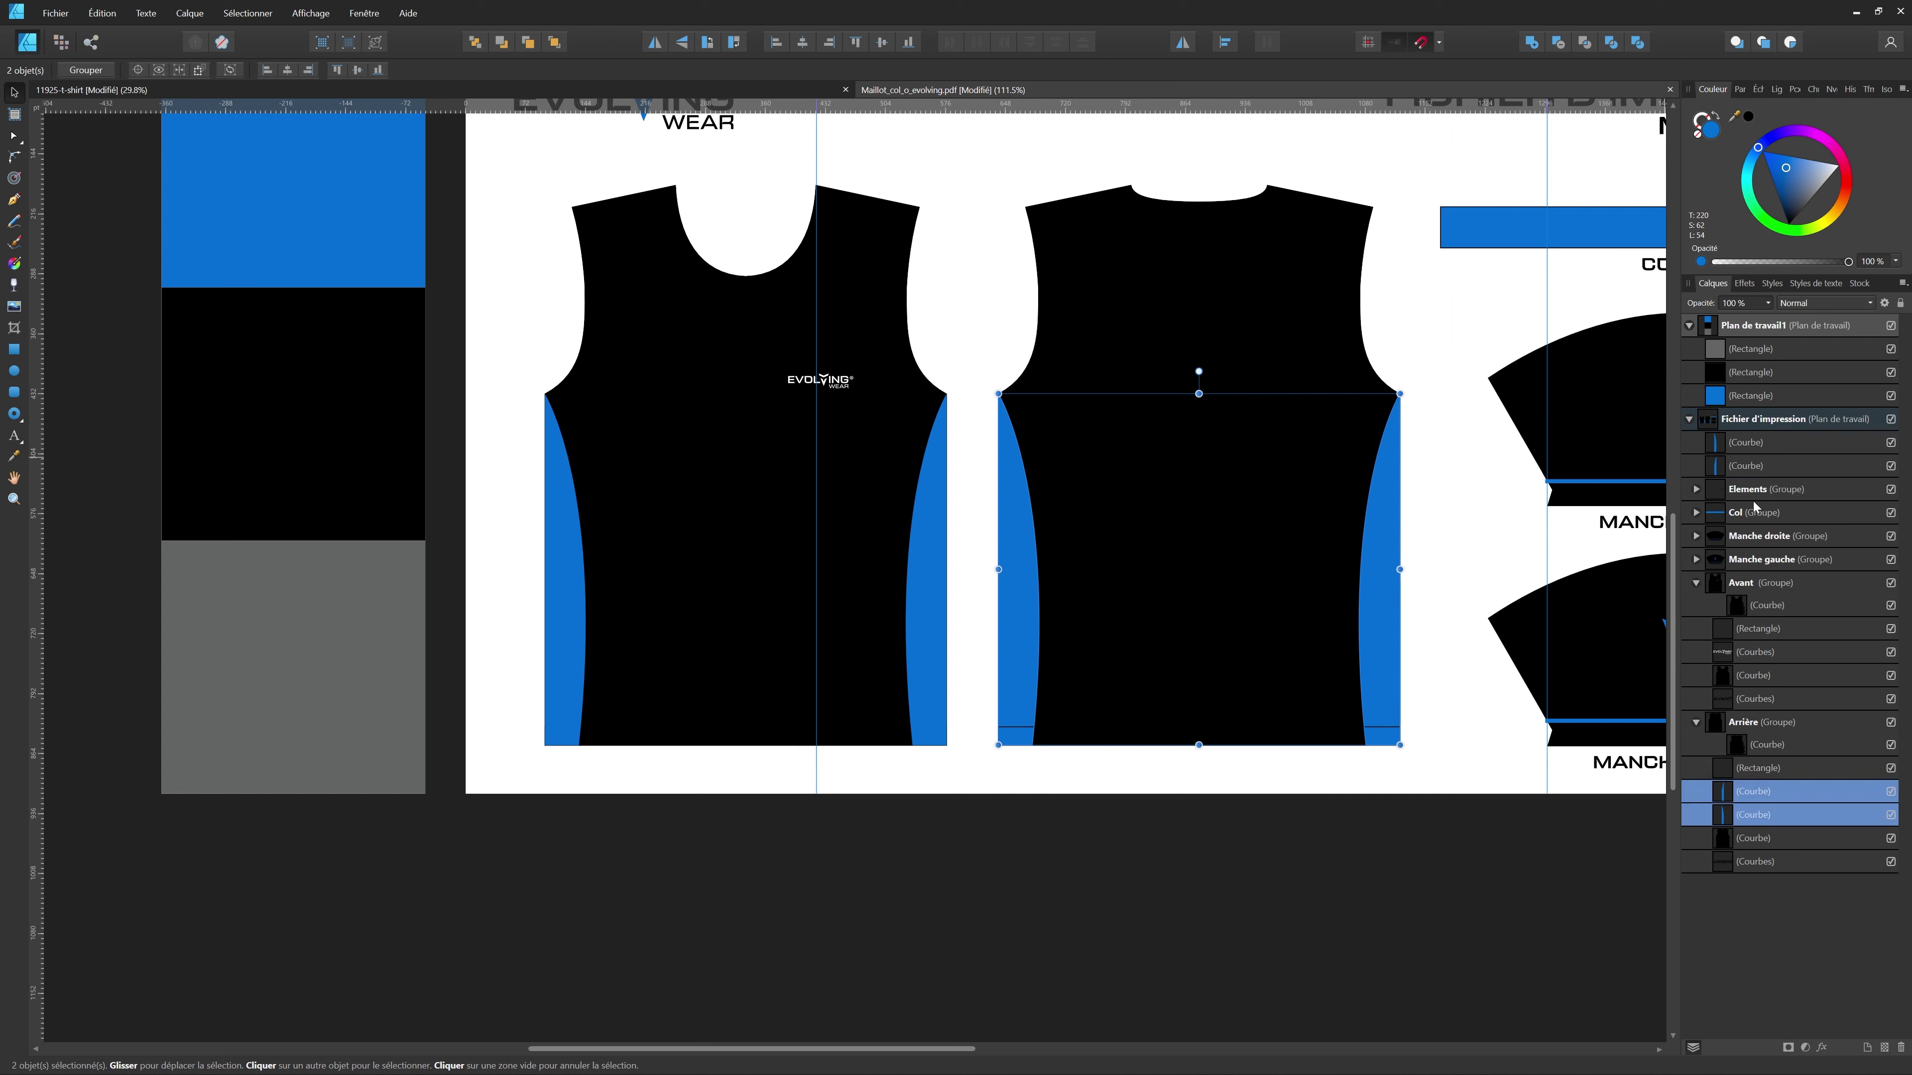
left_click(1731, 466)
left_click(1731, 448, "shift")
left_click_drag(1723, 462, 1717, 663)
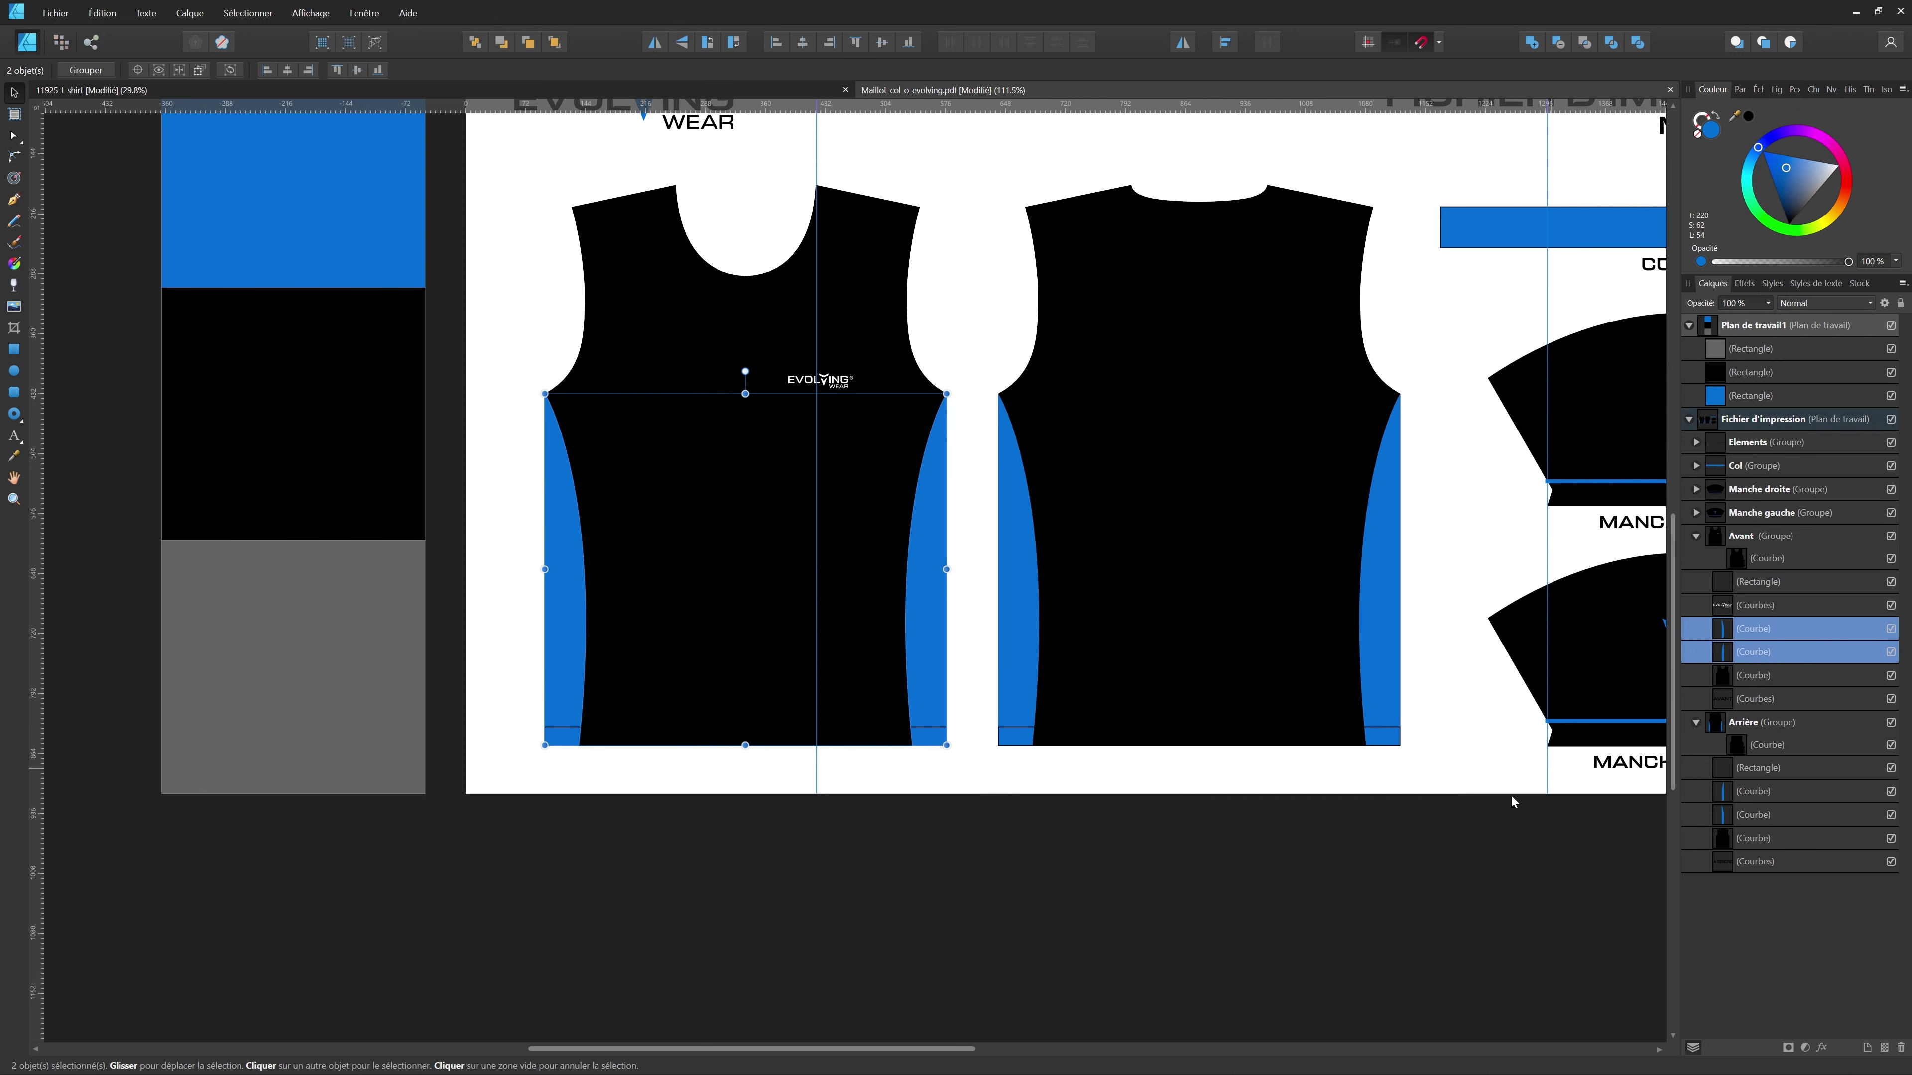
- Delete the hem rectangles from the Arrière and Avant groups
left_click(1751, 768)
key("Delete")
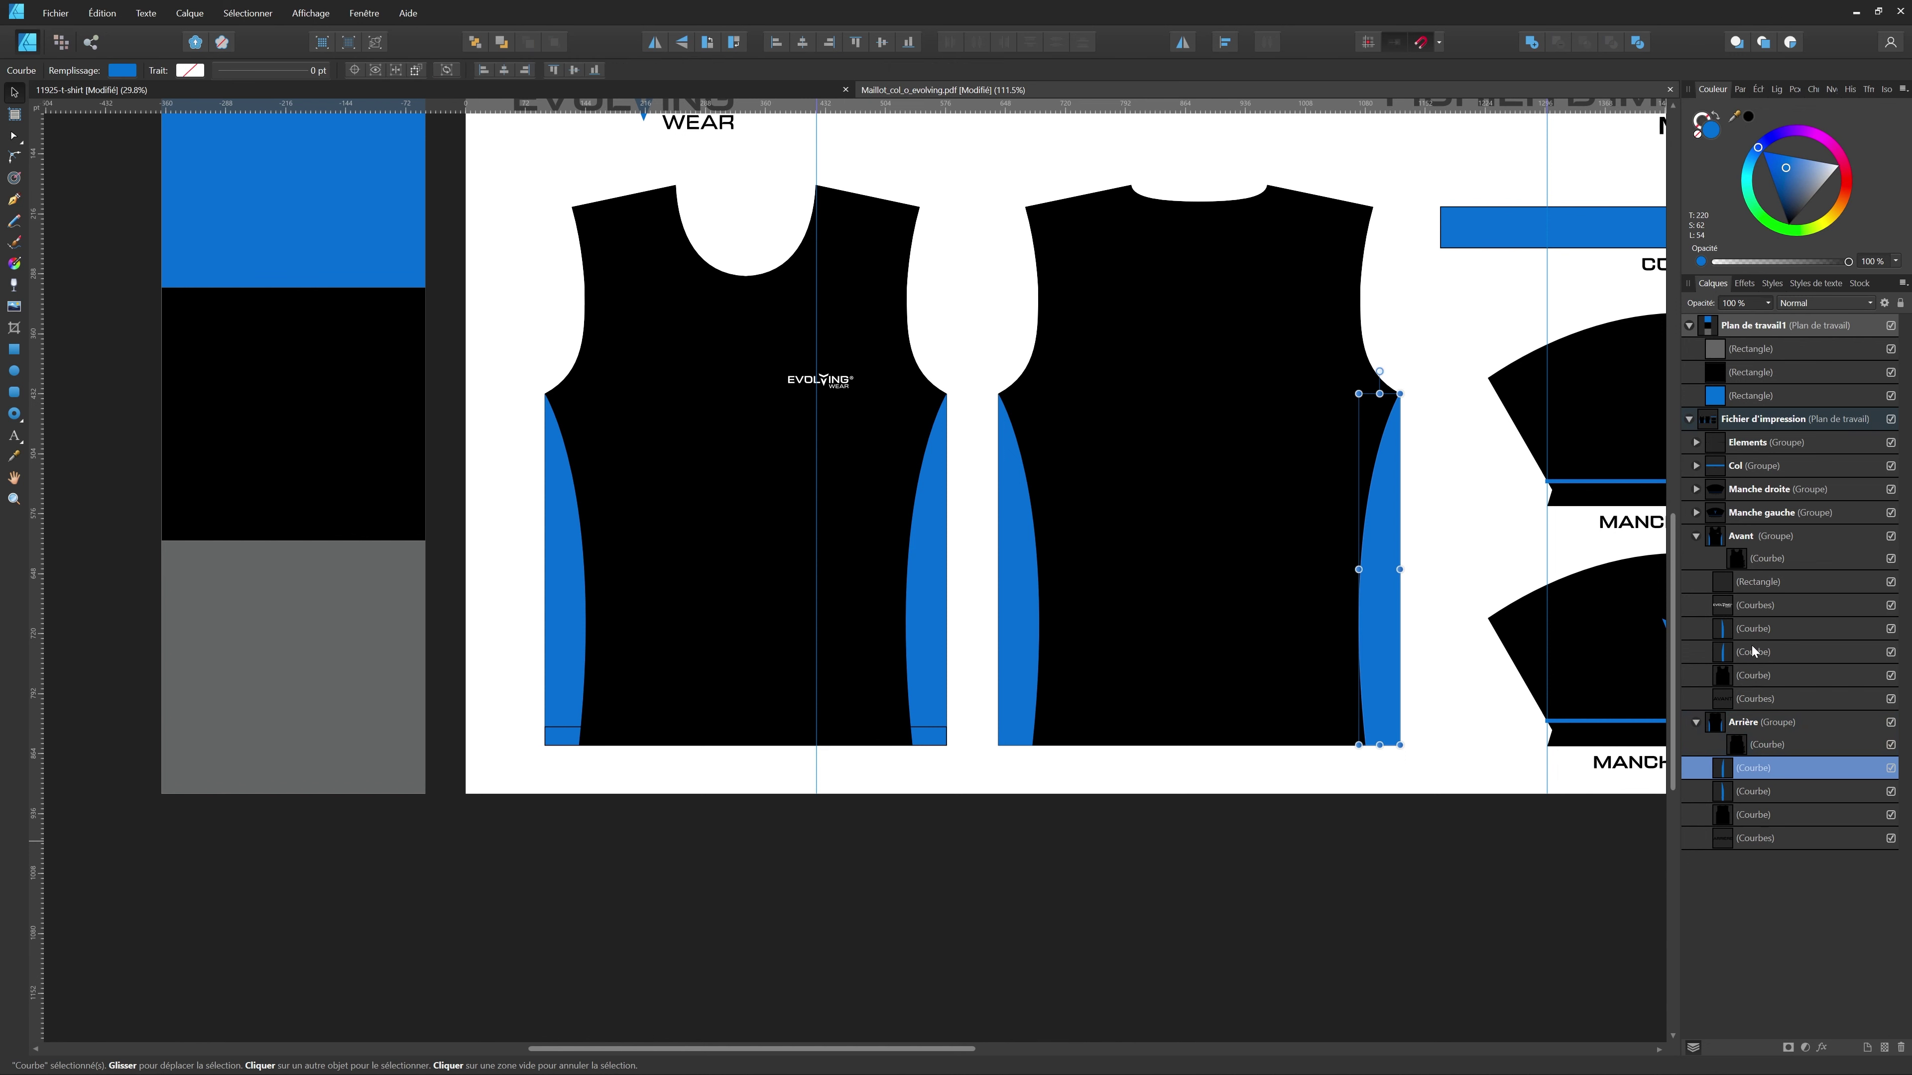
left_click(1741, 584)
key("Delete")
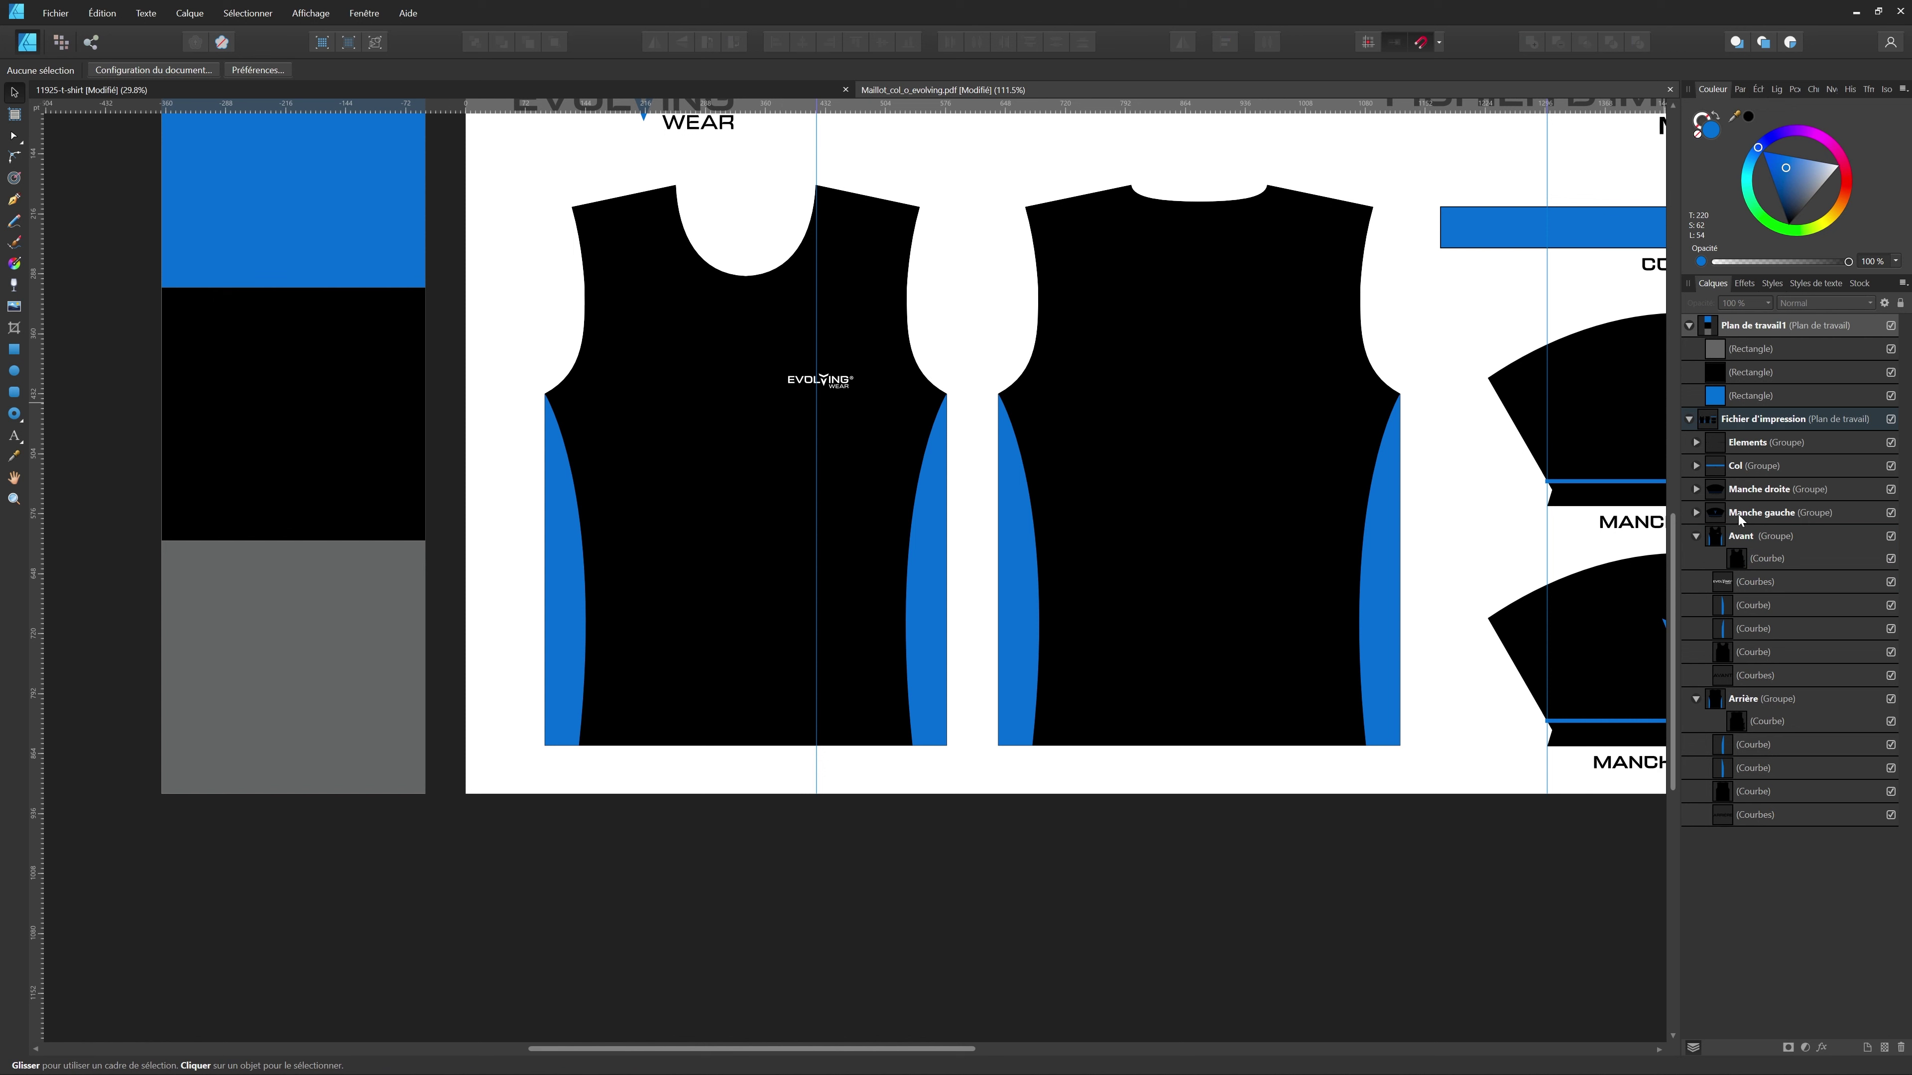
- Duplicate the black sleeve shapes and apply the copies as masks on the Manche gauche and Manche droite groups
left_click(1697, 512)
left_click(1696, 489)
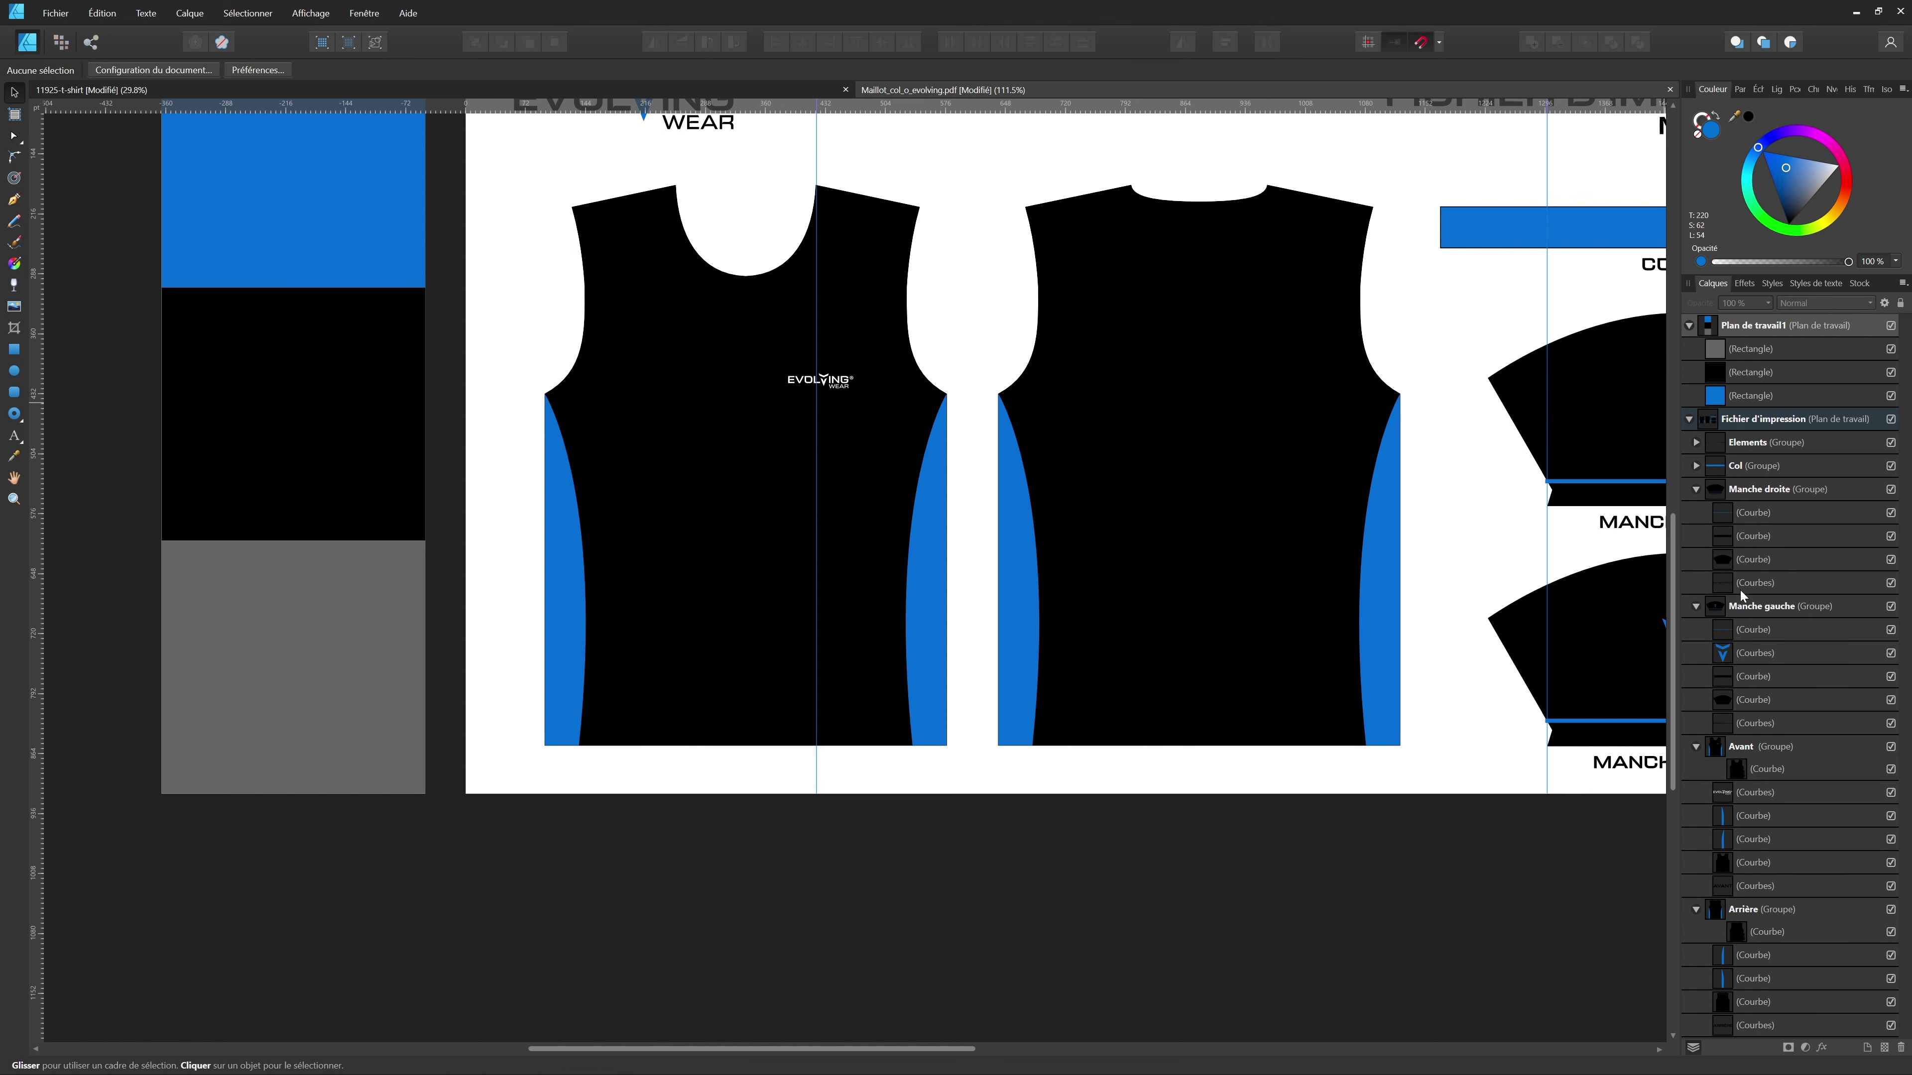
left_click(1744, 559)
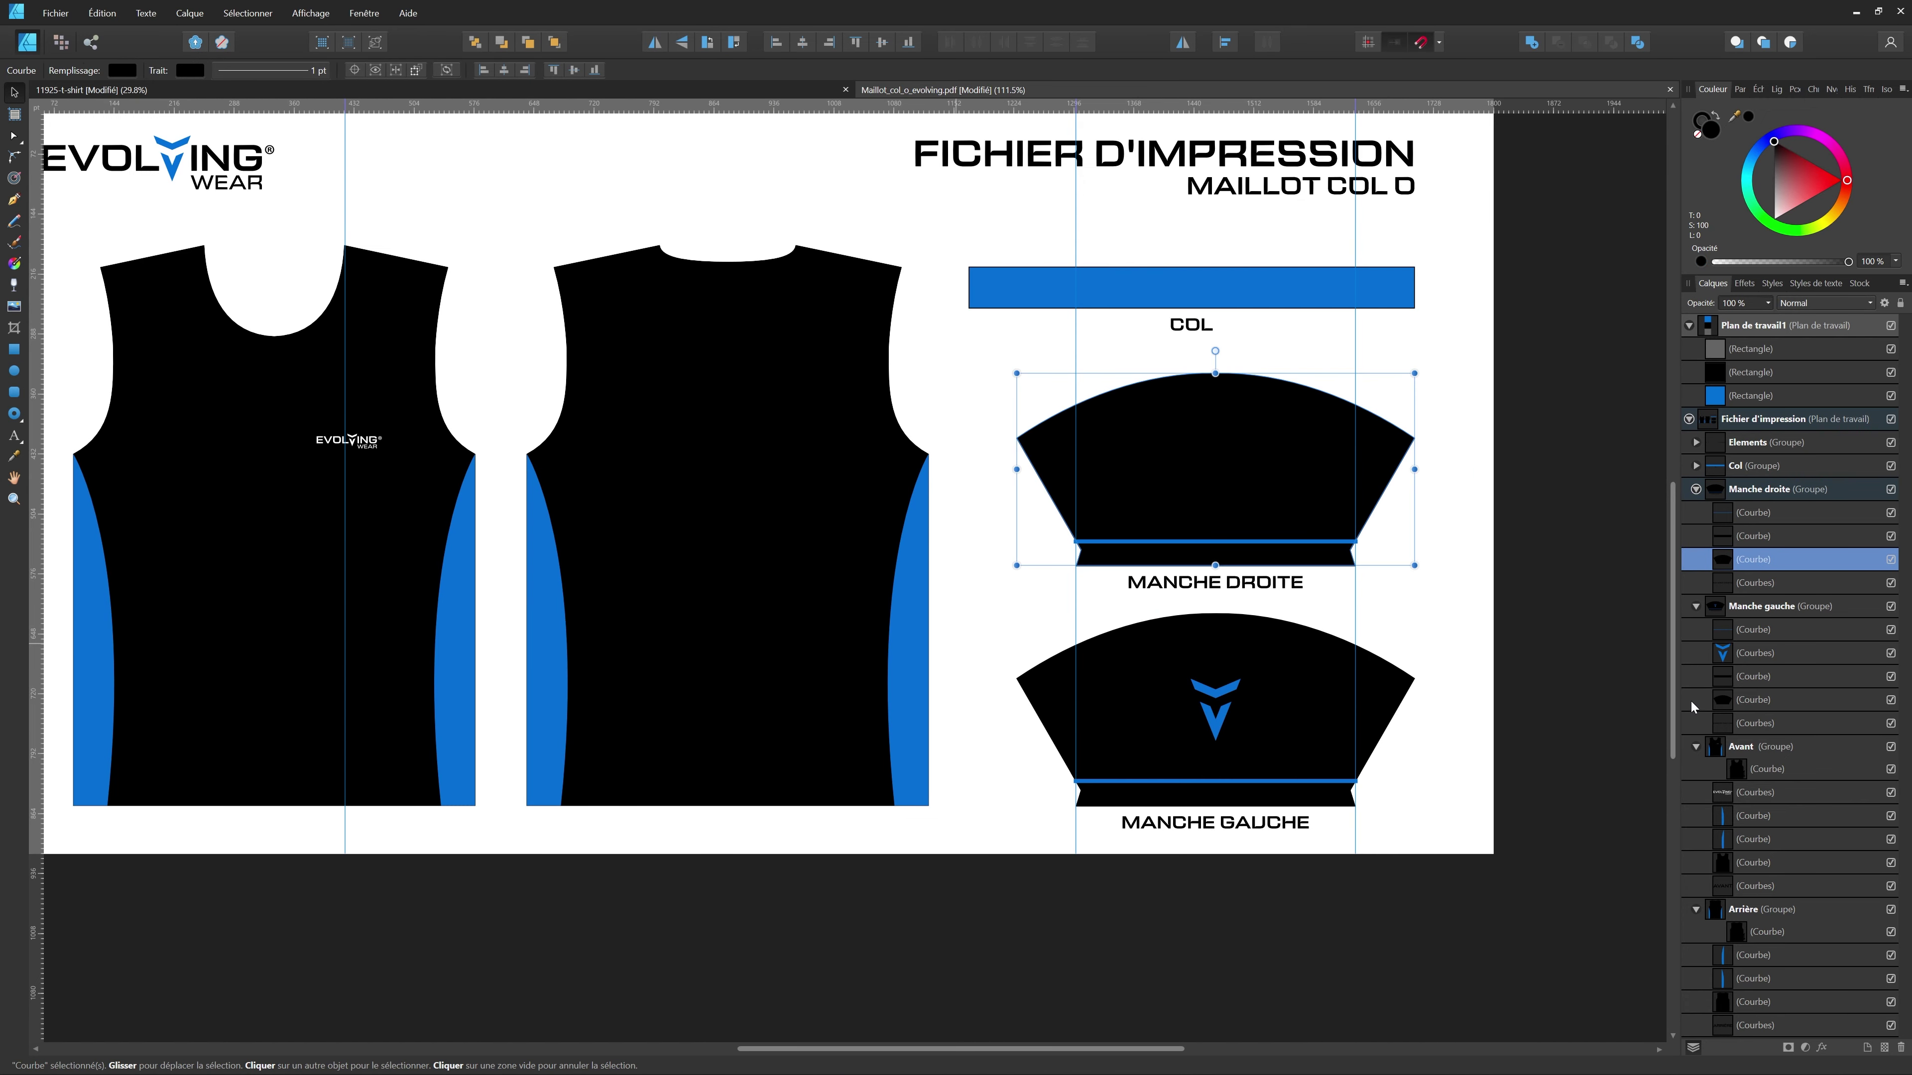
left_click(1728, 724)
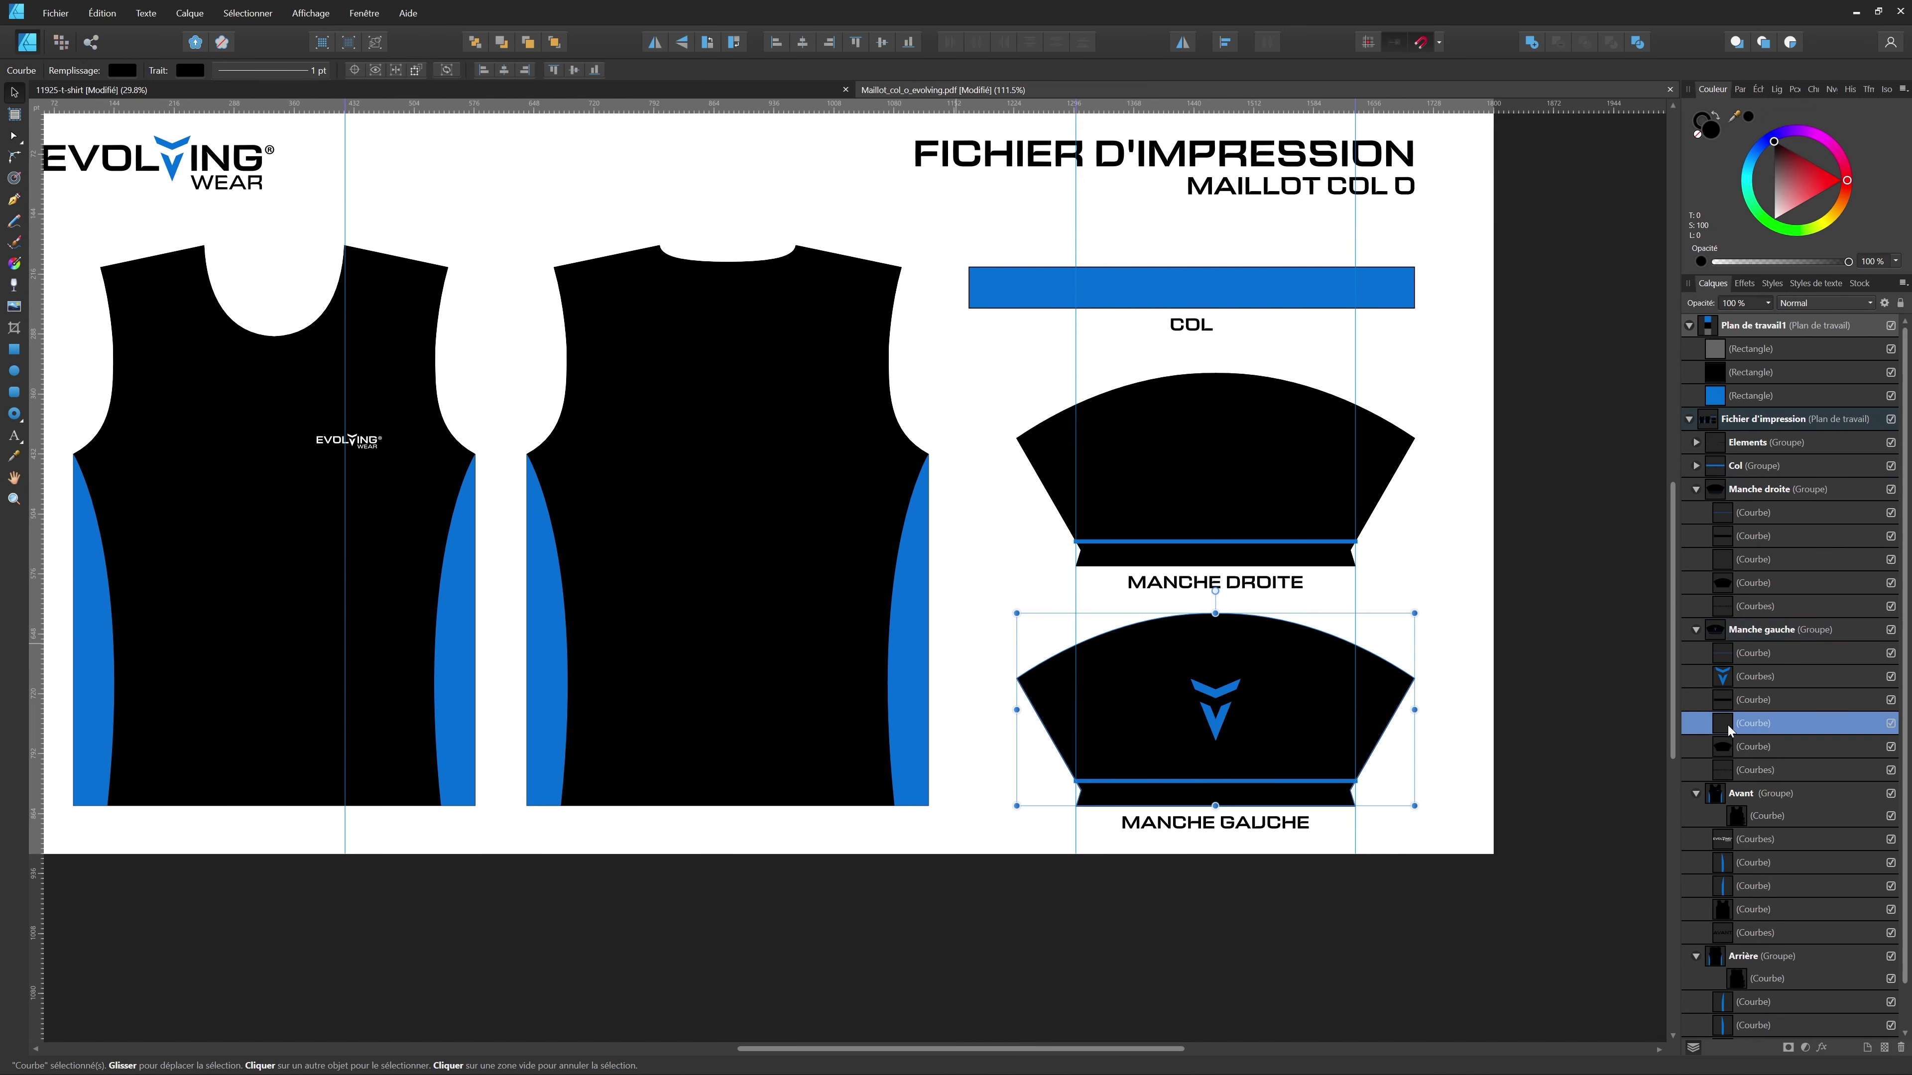
left_click_drag(1723, 641, 1723, 651)
left_click(1722, 582)
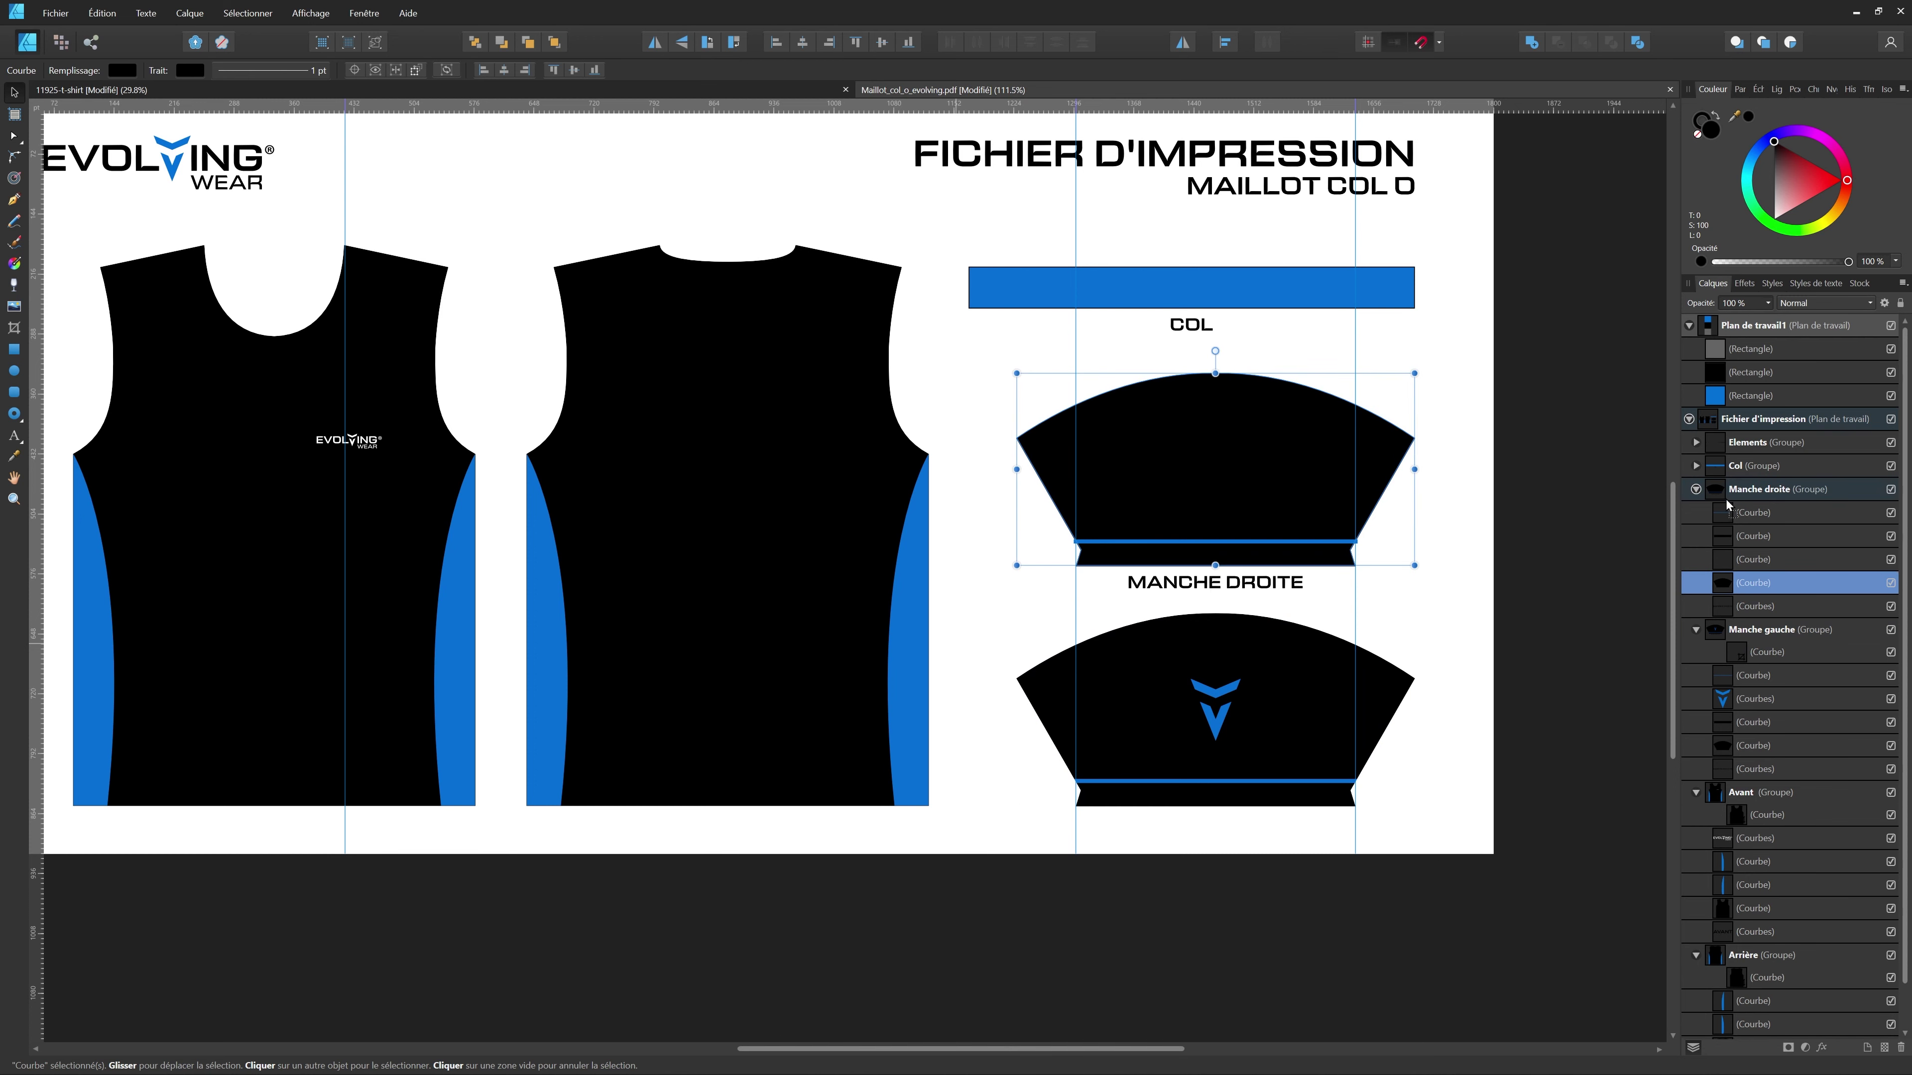
left_click_drag(1721, 493, 1720, 496)
left_click(1533, 679)
scroll(1407, 545, "up", 7)
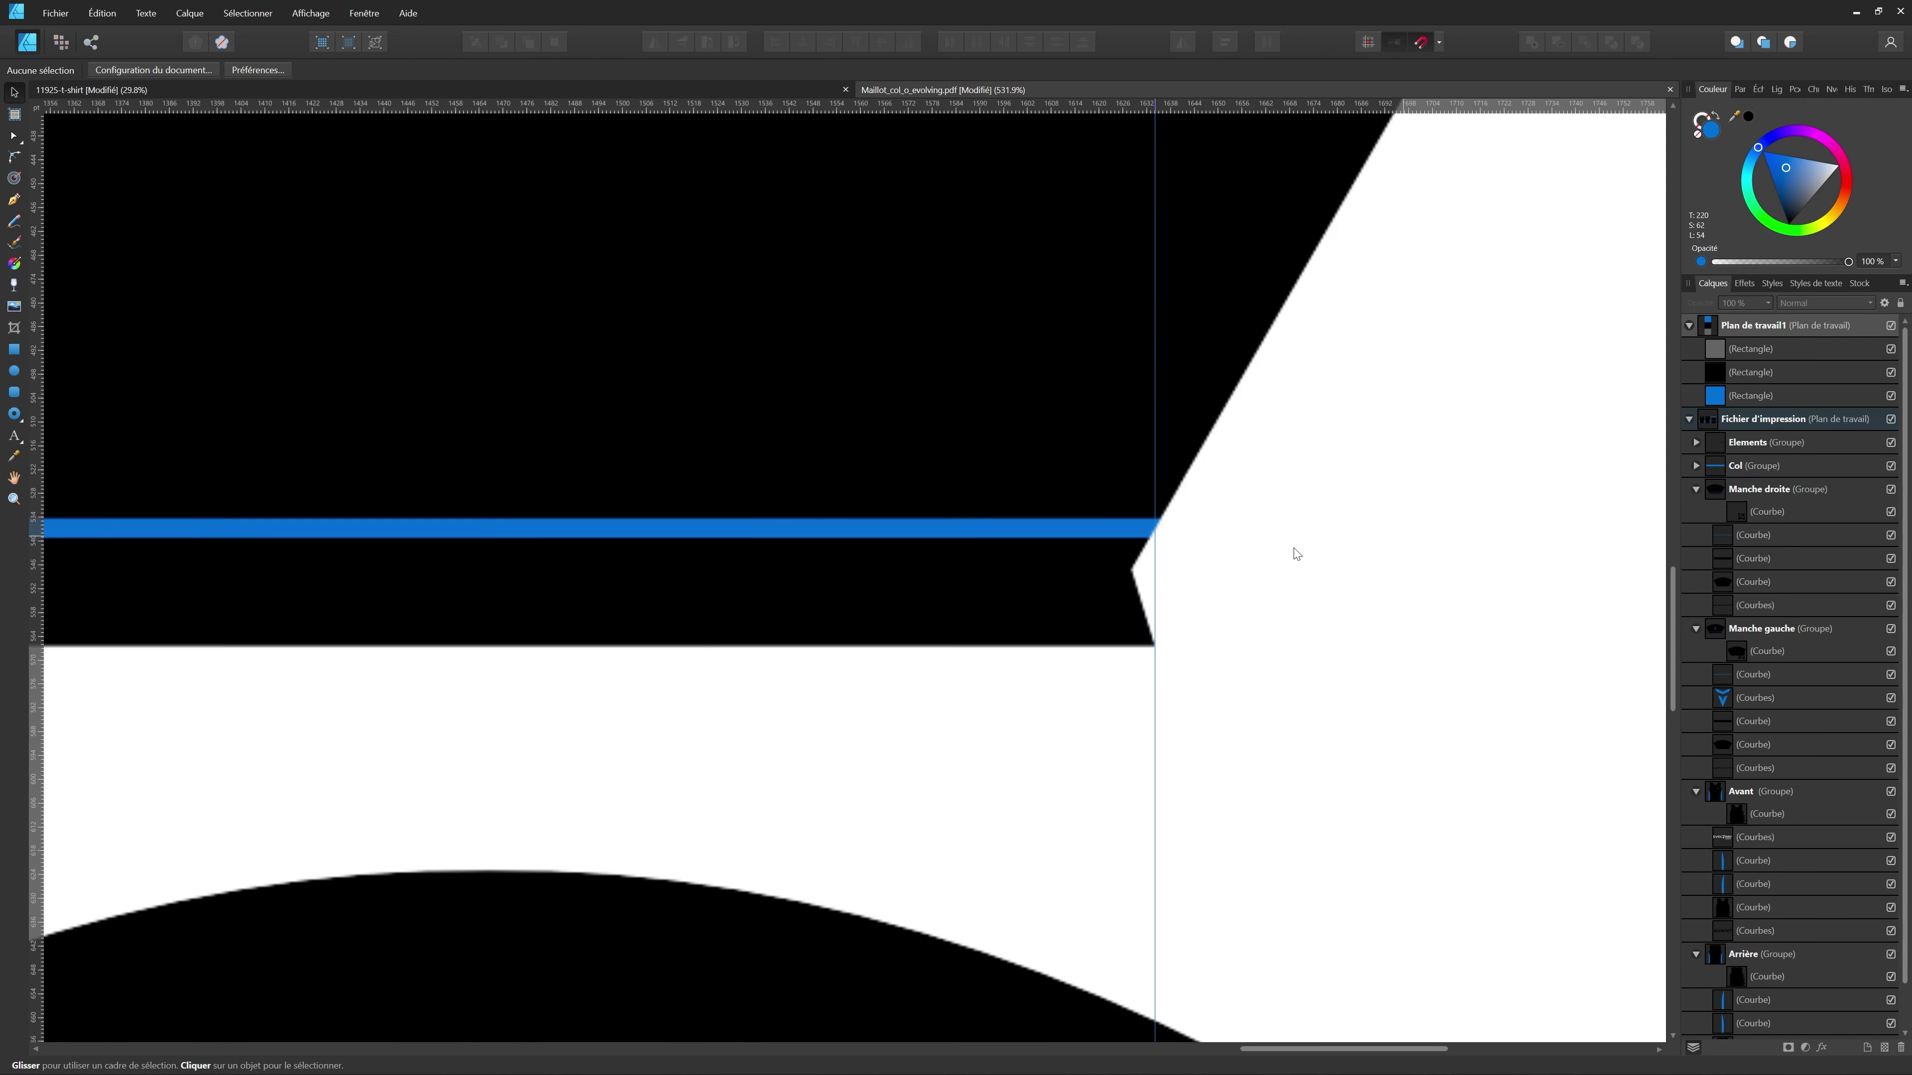
scroll(1194, 569, "down", 9)
scroll(1035, 604, "up", 2)
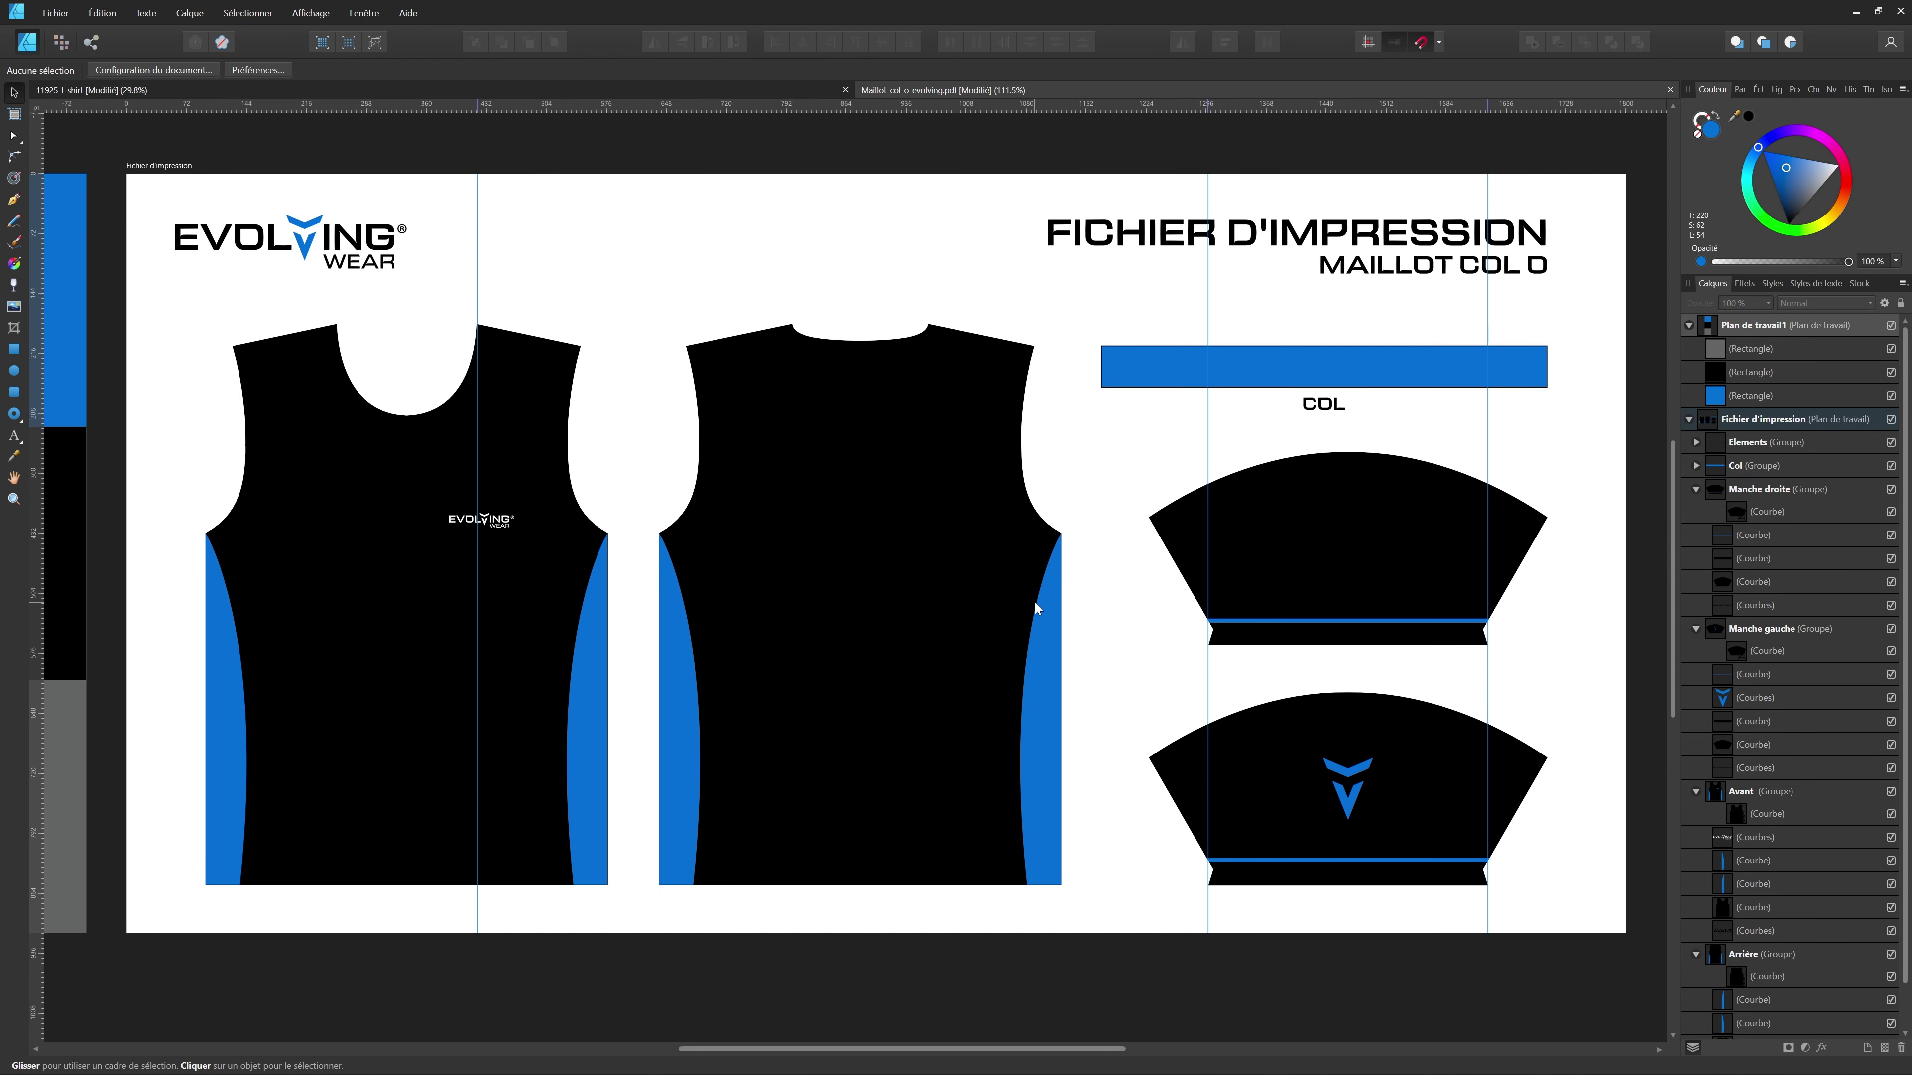
- Save the print file on the Stockage (D:) drive as Maillot_col_o_evolving.afdesign
key("ctrl+s")
left_click(90, 414)
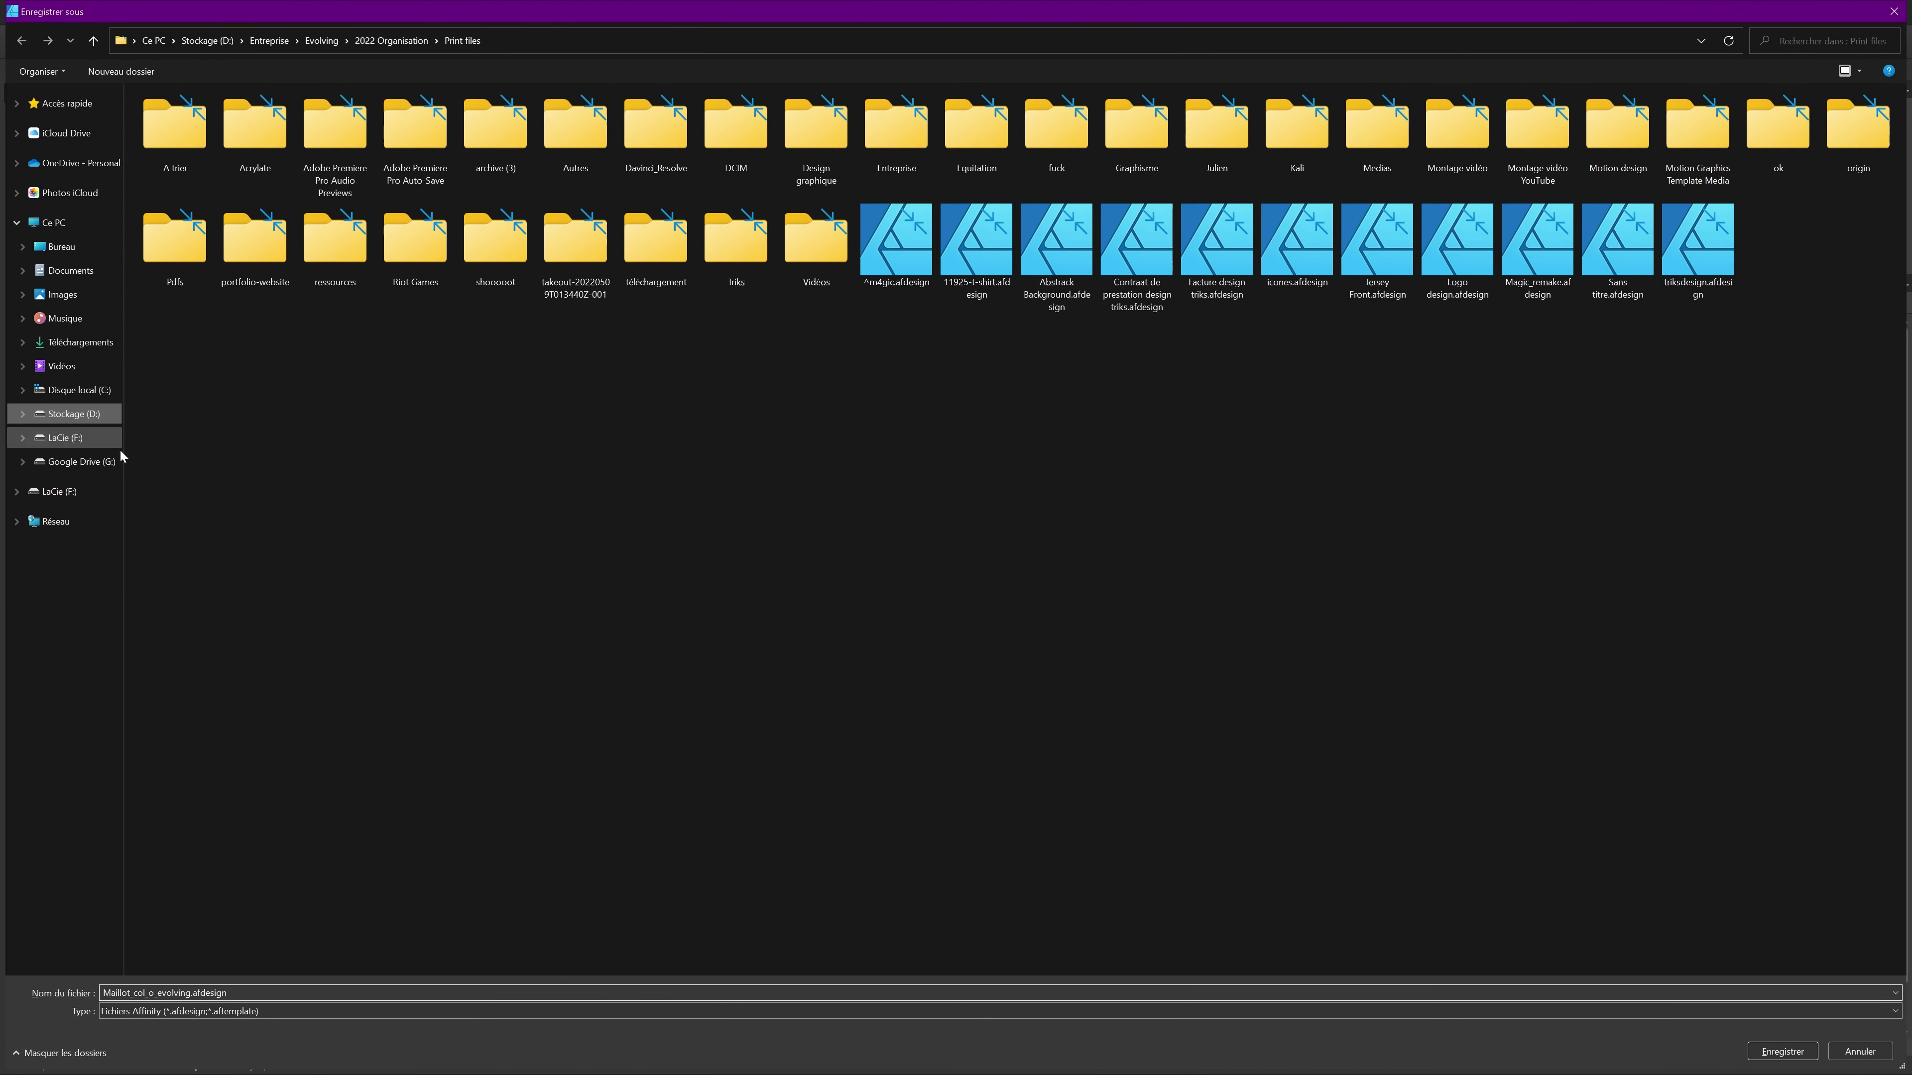
left_click(310, 993)
key("Return")
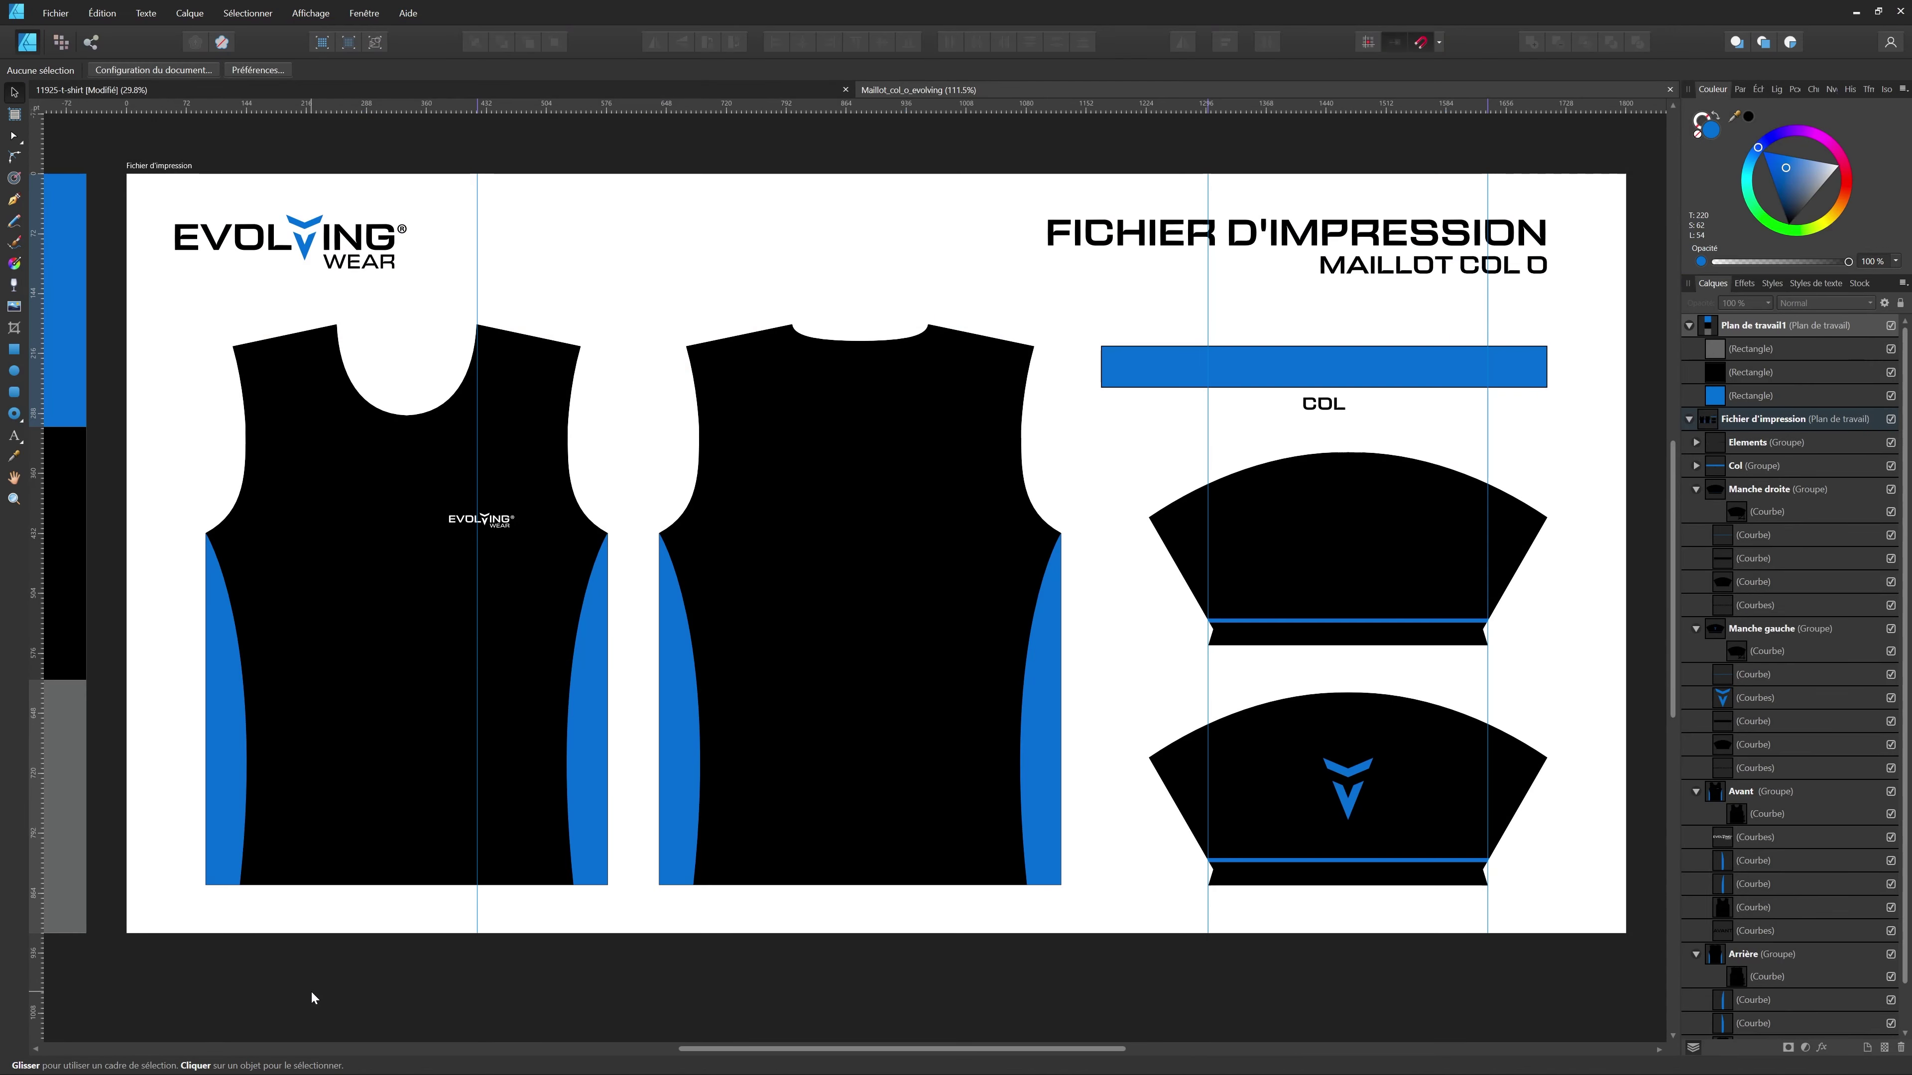
- Check the shoulder stripes on the 11925-t-shirt mockup and outline a closed four-sided band over the front body's left shoulder
scroll(557, 490, "down", 3)
scroll(380, 502, "up", 5)
left_click(635, 95)
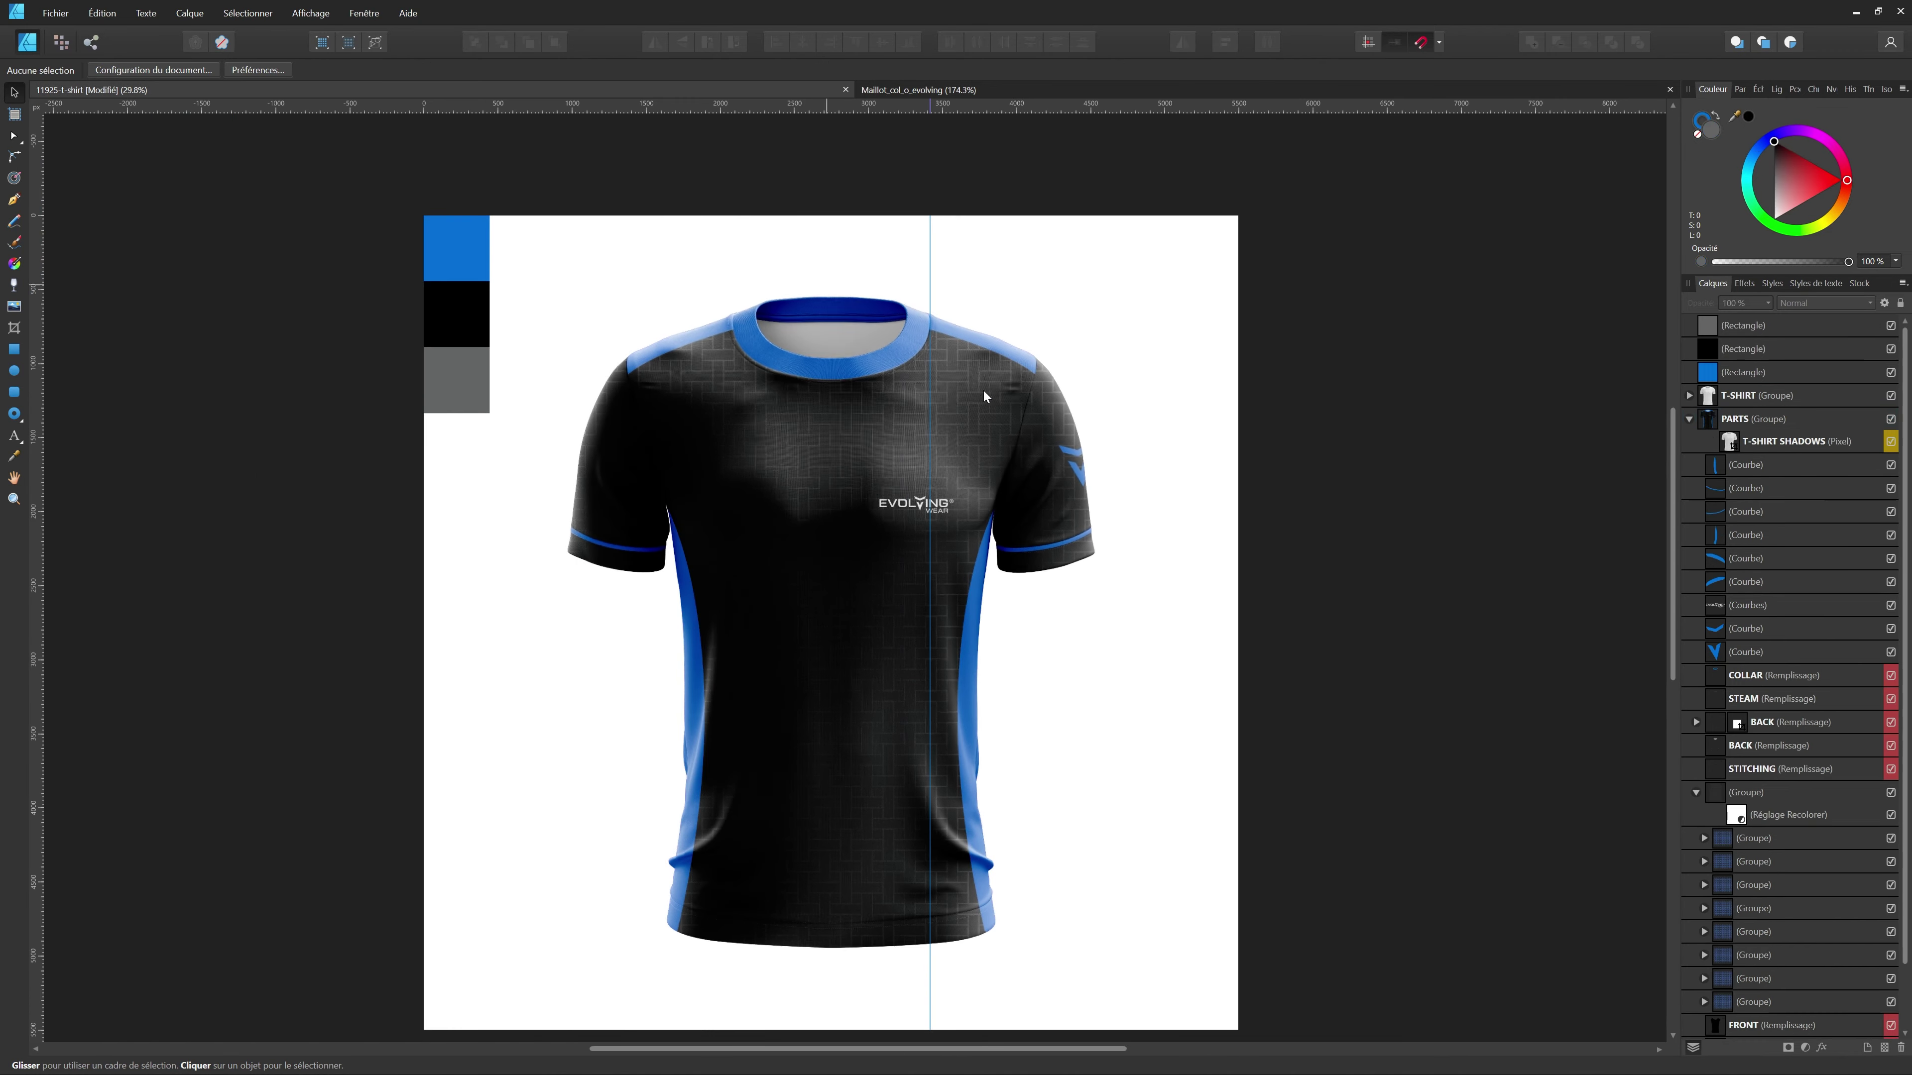
scroll(1038, 345, "up", 4)
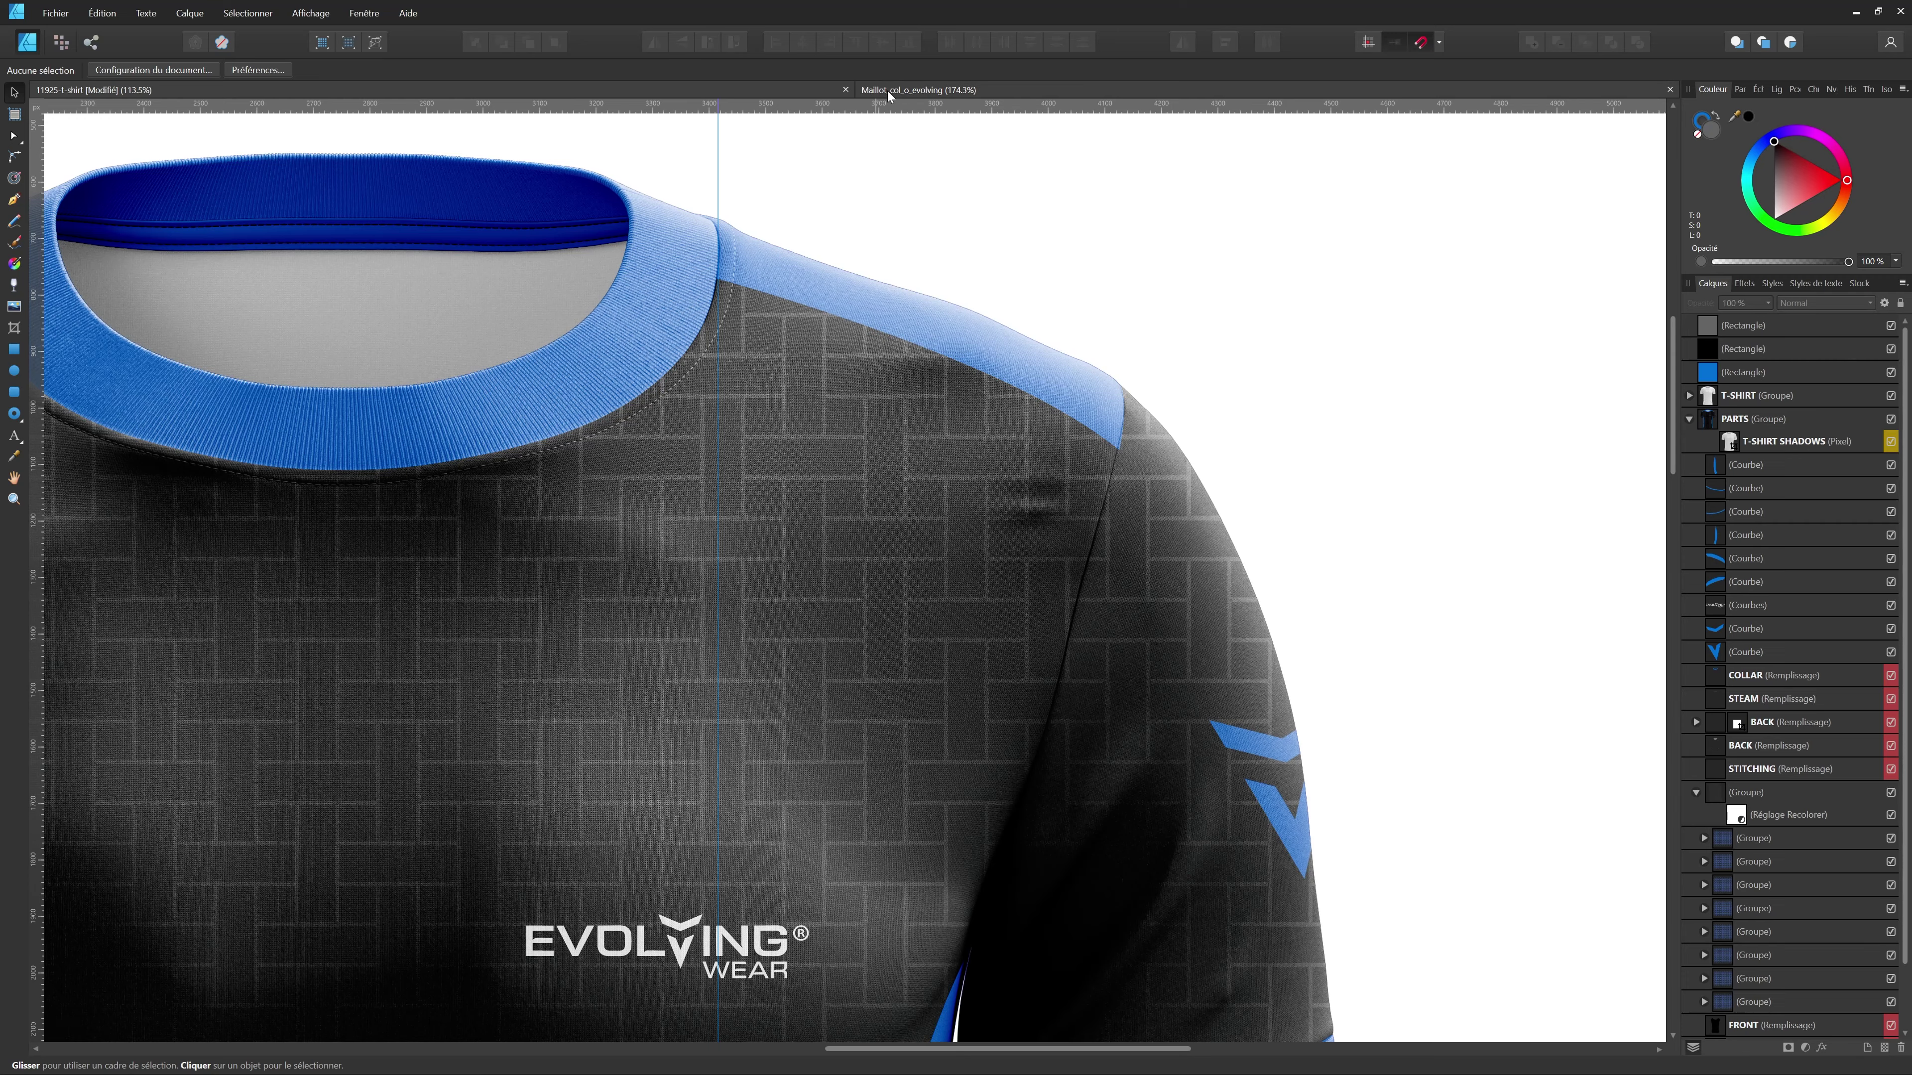
left_click(873, 92)
scroll(901, 303, "down", 1)
scroll(790, 245, "up", 5)
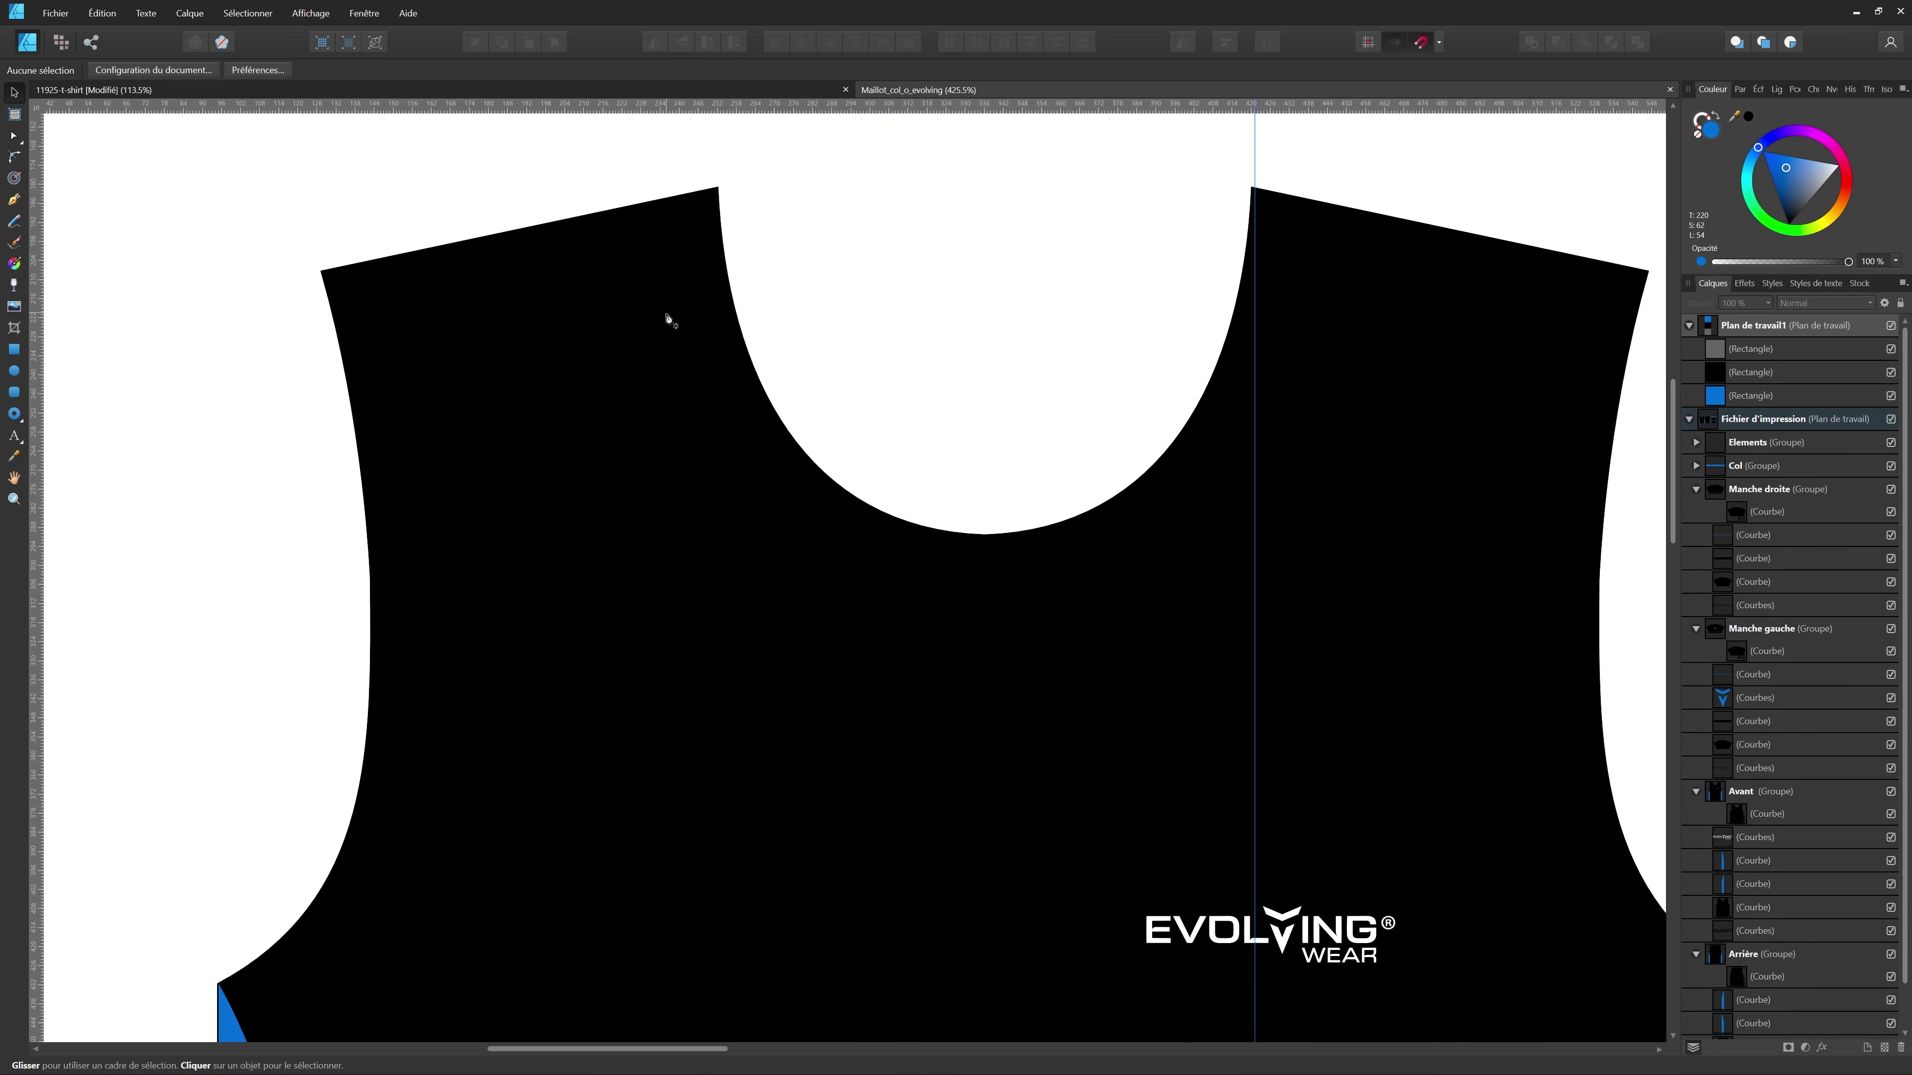
key("p")
left_click(721, 178)
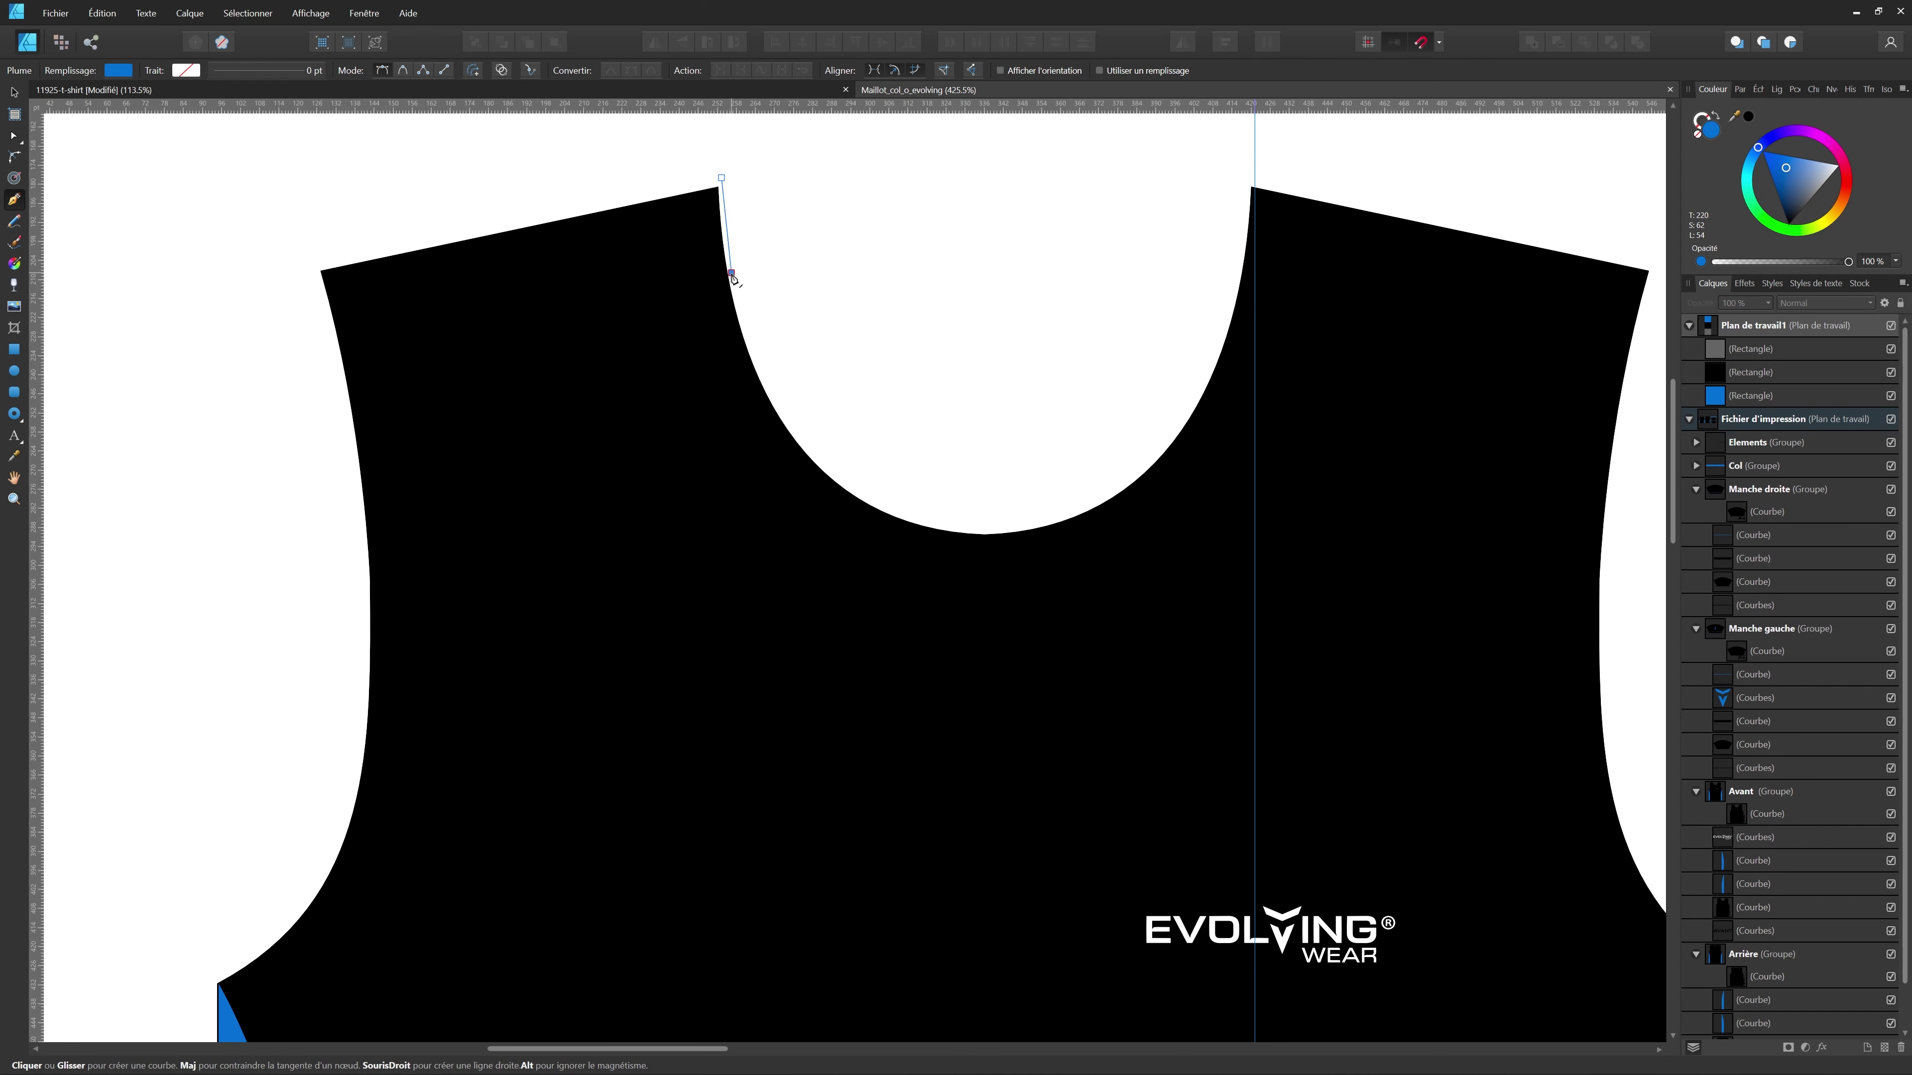
left_click(732, 274)
left_click(323, 348)
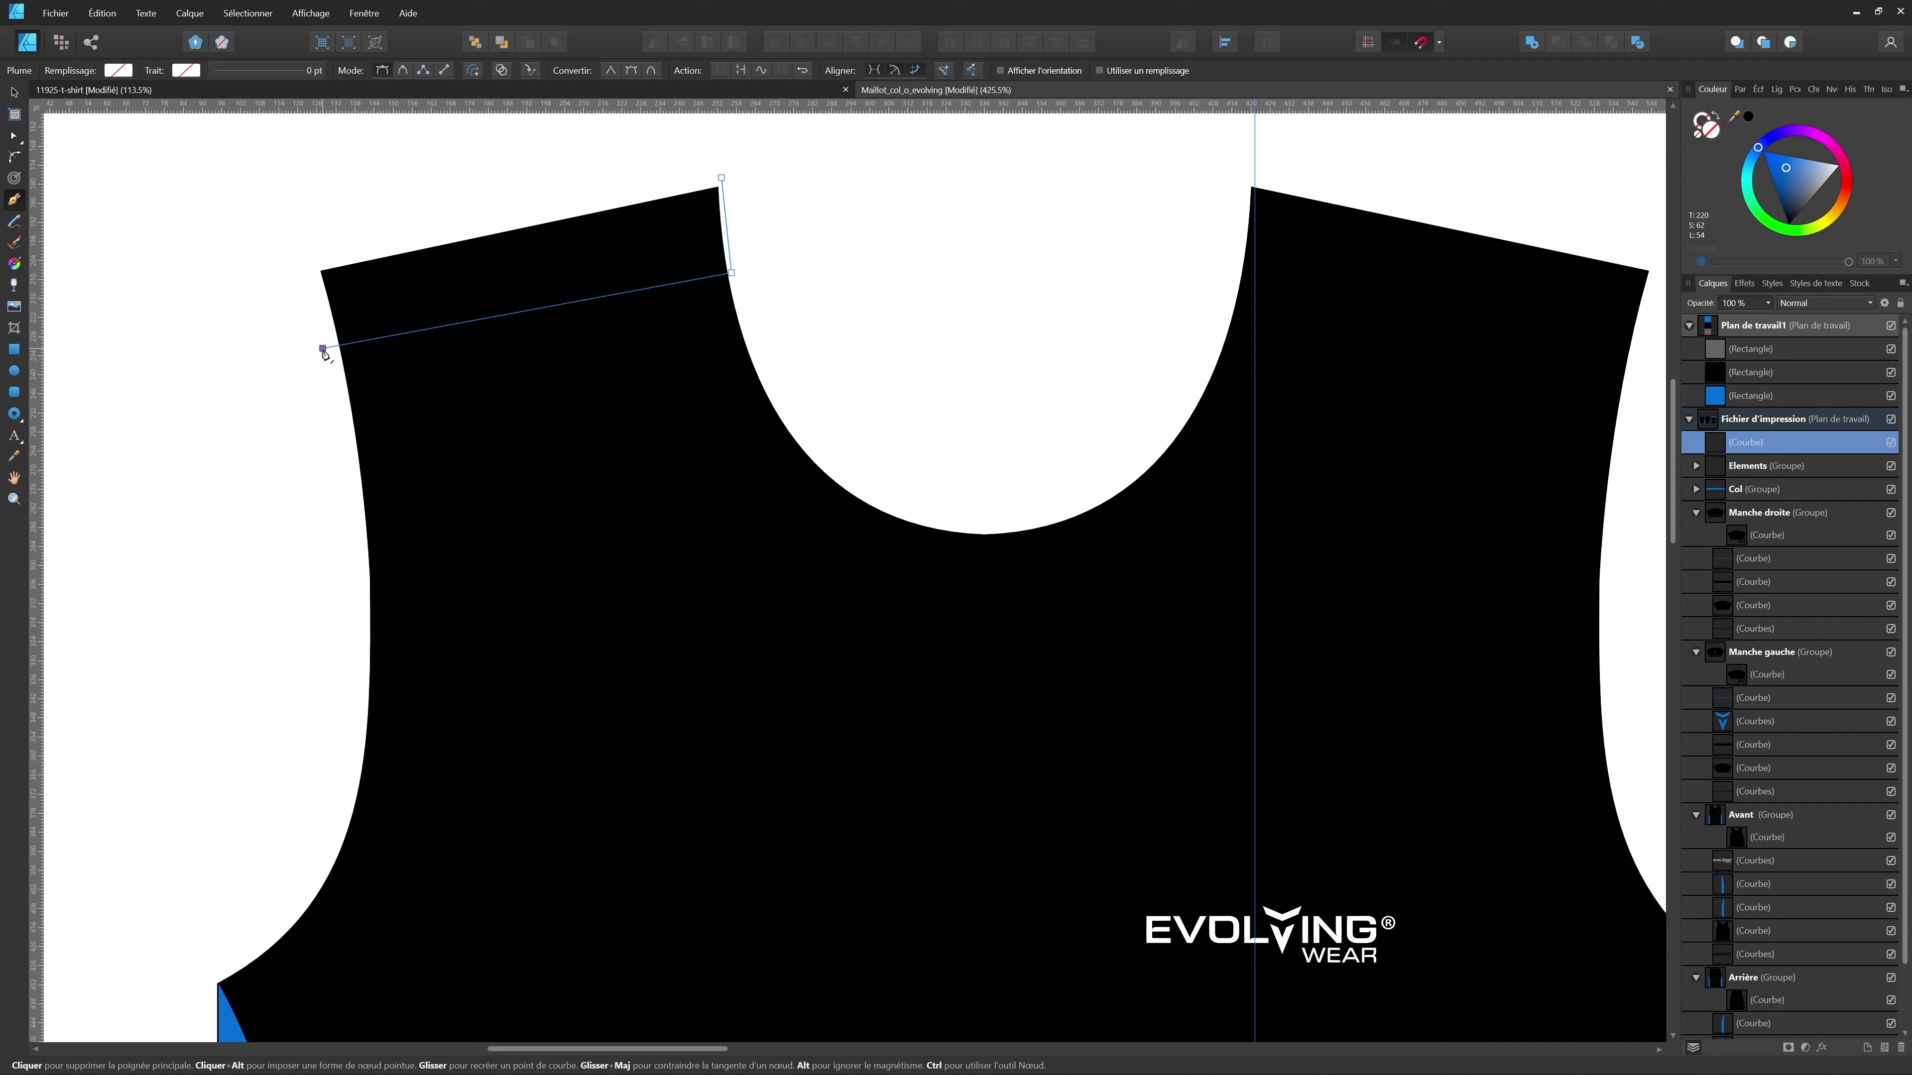
left_click(721, 179)
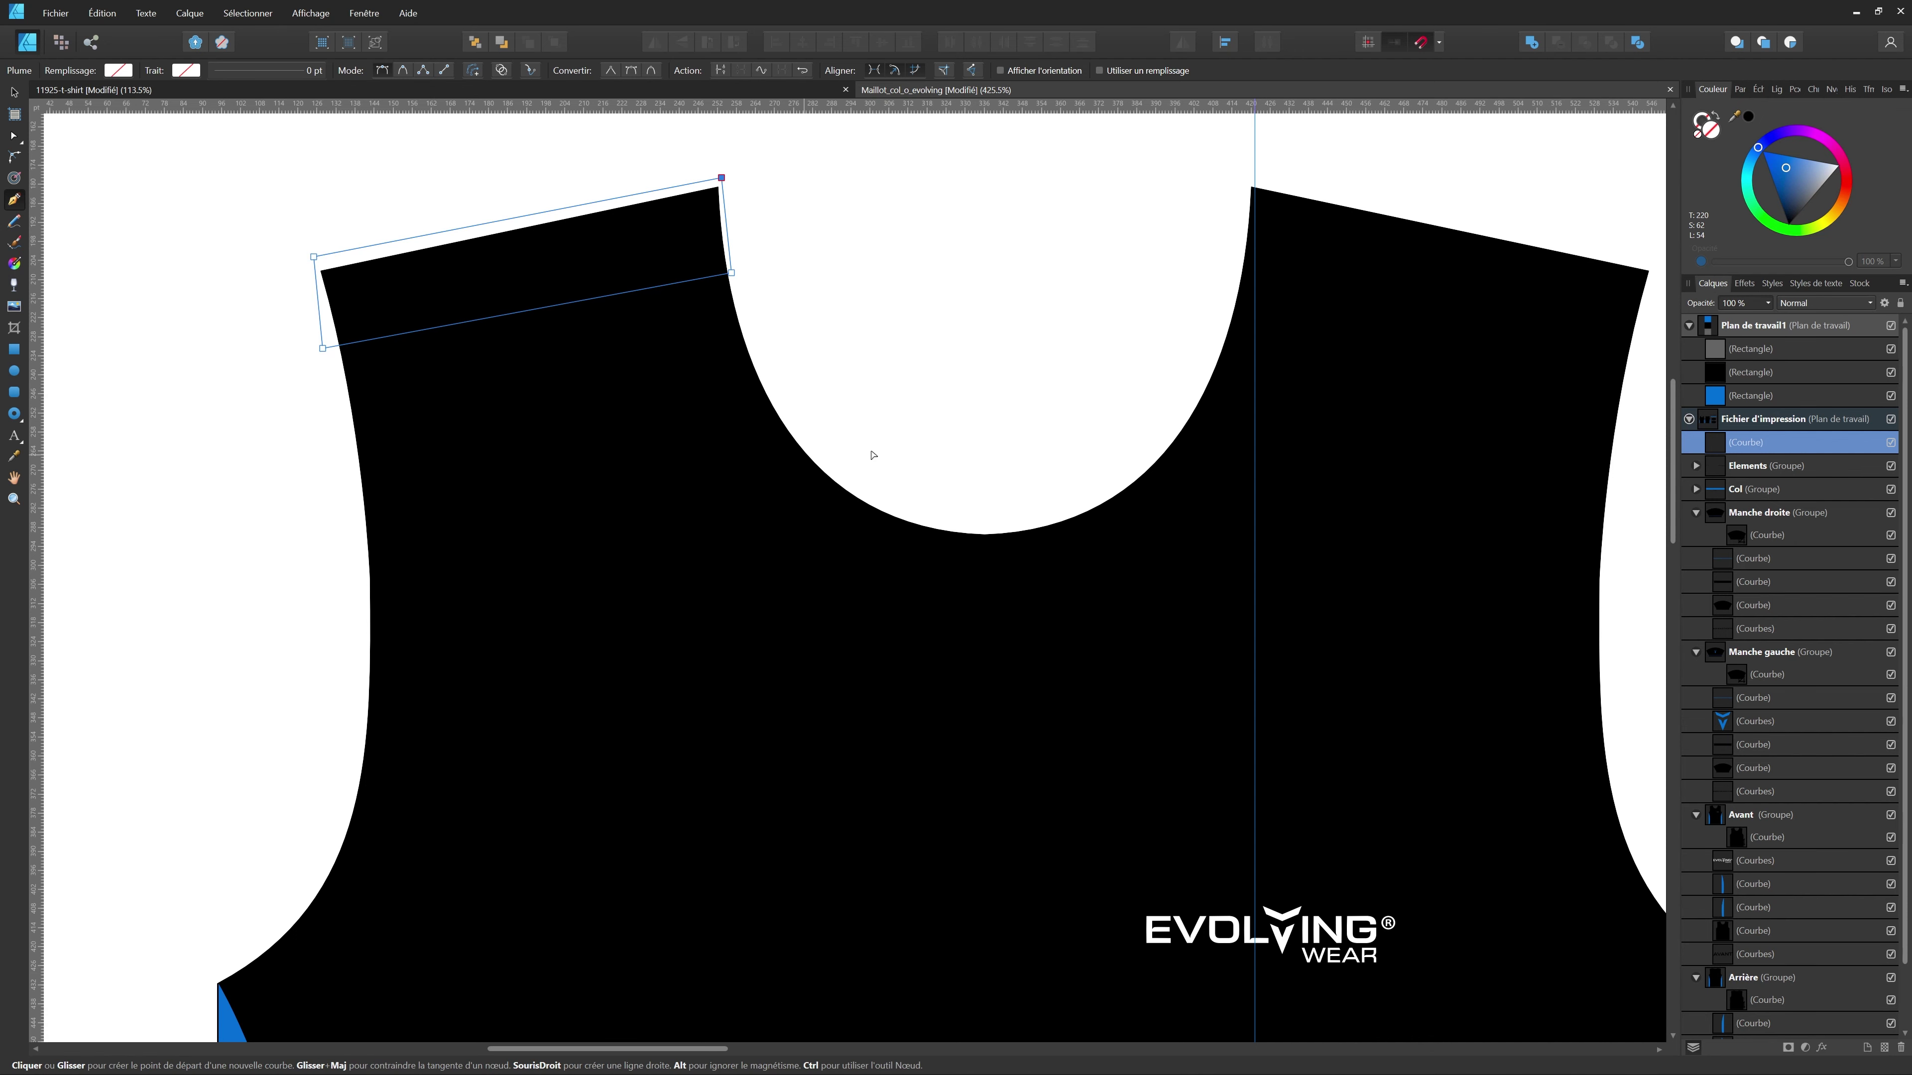
- Fill the front shoulder band with the blue sampled from the colour swatches
scroll(873, 455, "down", 4)
key("i")
left_click(324, 379)
key("v")
scroll(733, 444, "down", 3)
scroll(804, 410, "up", 4)
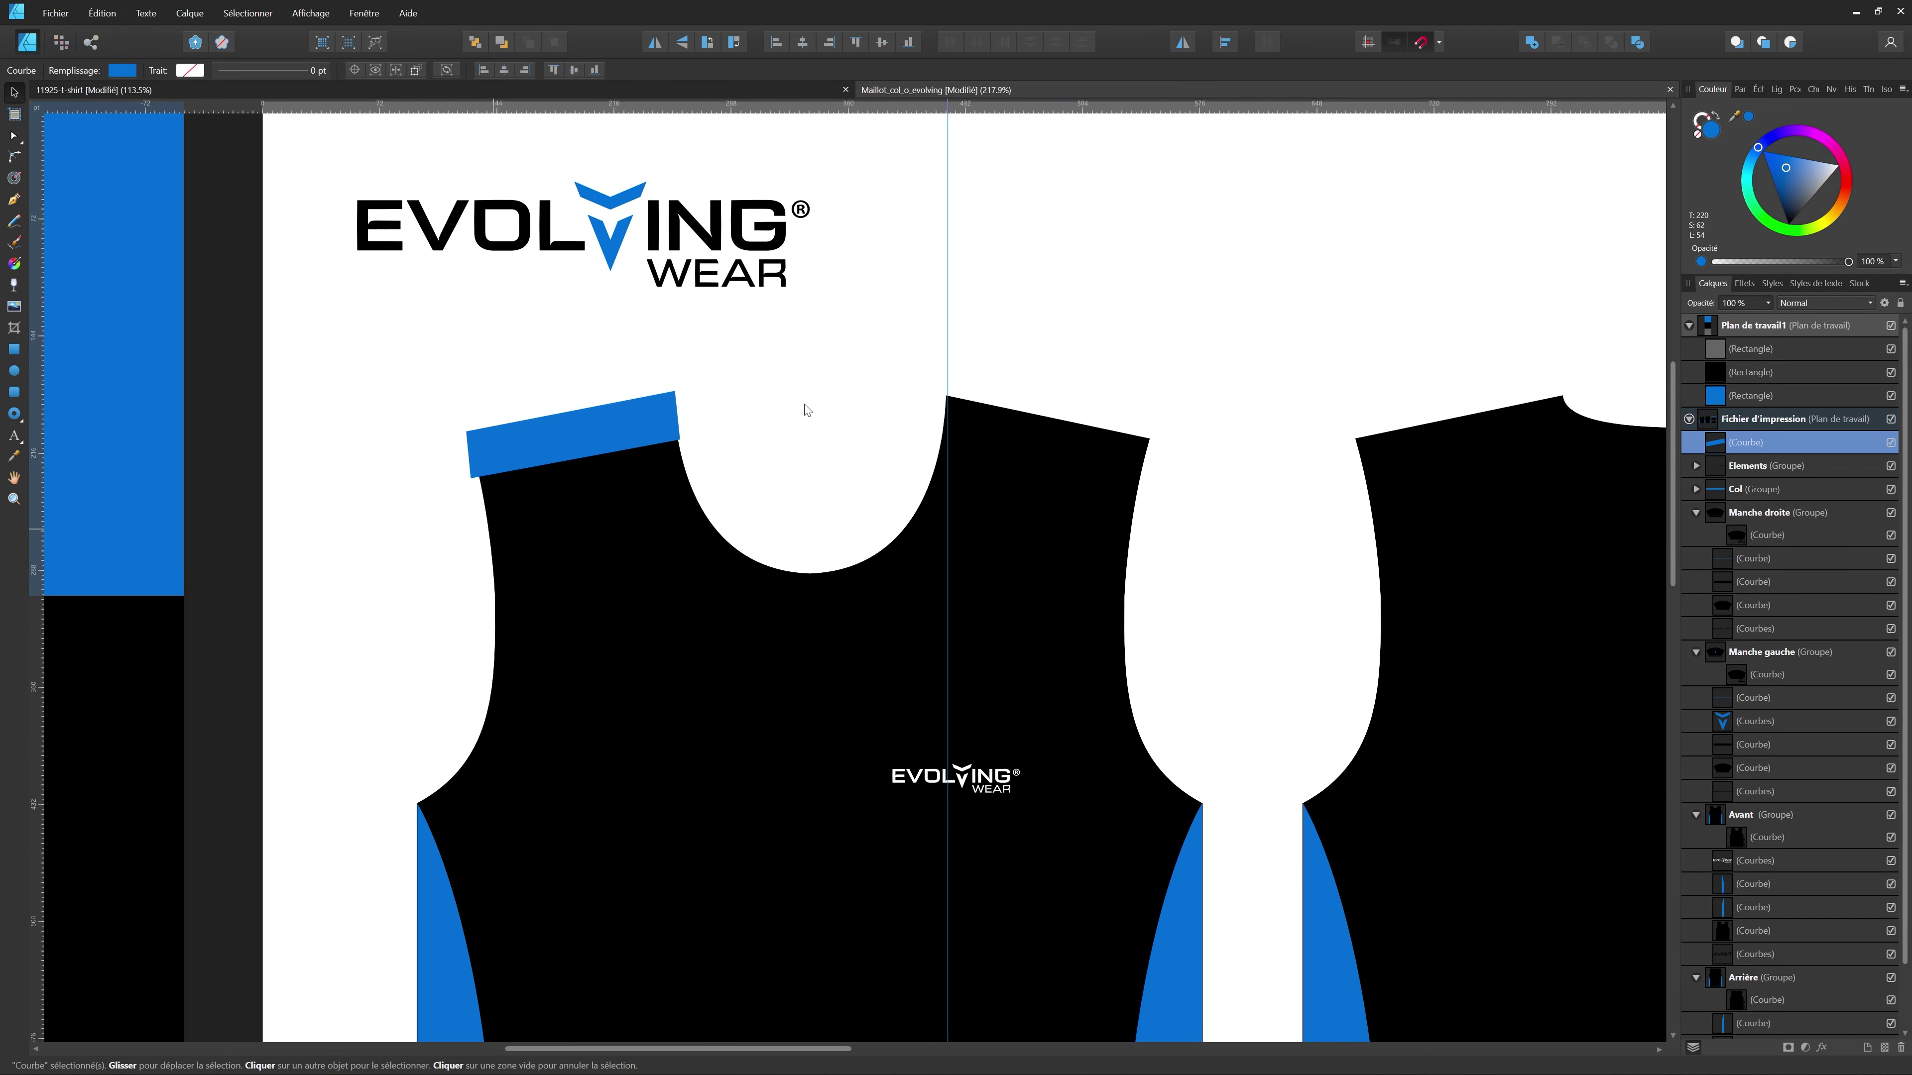
- Duplicate the blue shoulder band, flip the copy horizontally and place it on the front body's right shoulder
key("ctrl+j")
left_click(654, 42)
left_click_drag(622, 452, 1097, 478)
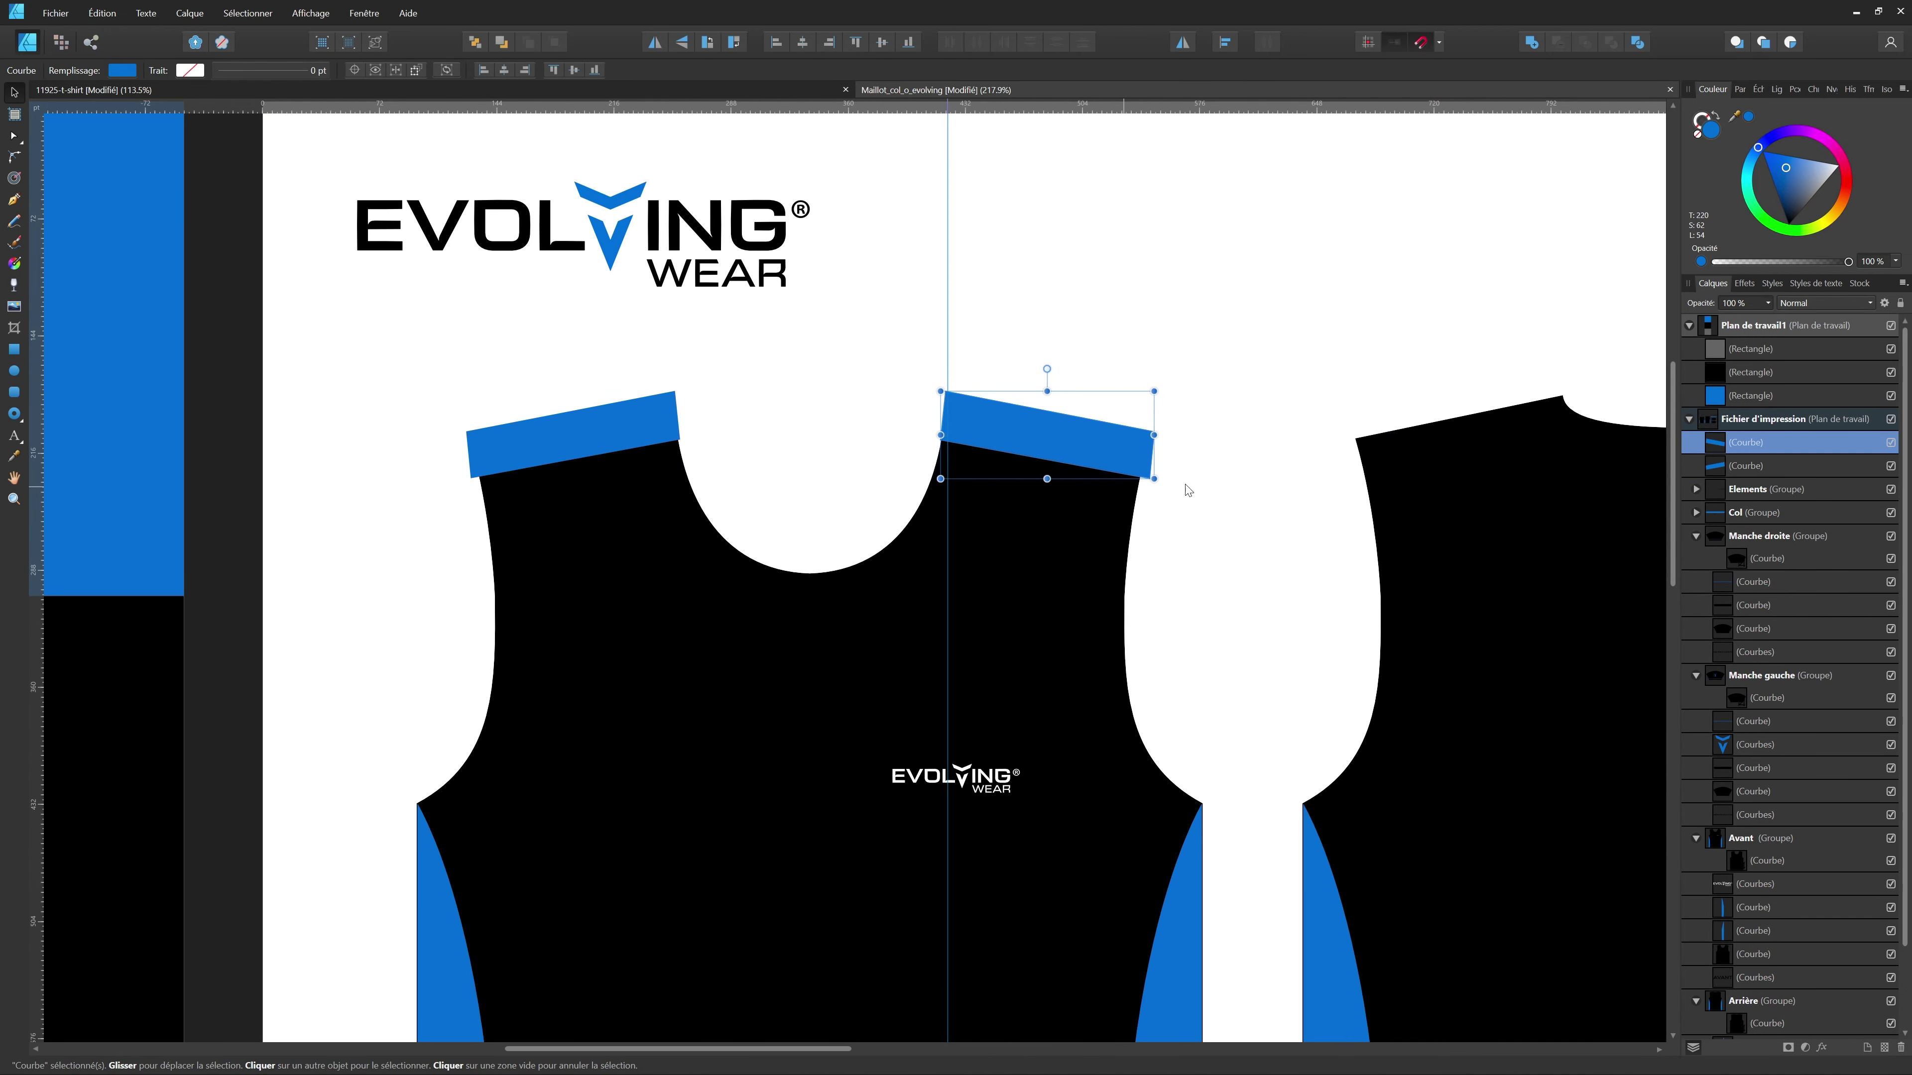
- Move both front shoulder bands into the Avant group, directly below the chest logo
left_click(1762, 465, "shift")
scroll(1008, 415, "up", 1)
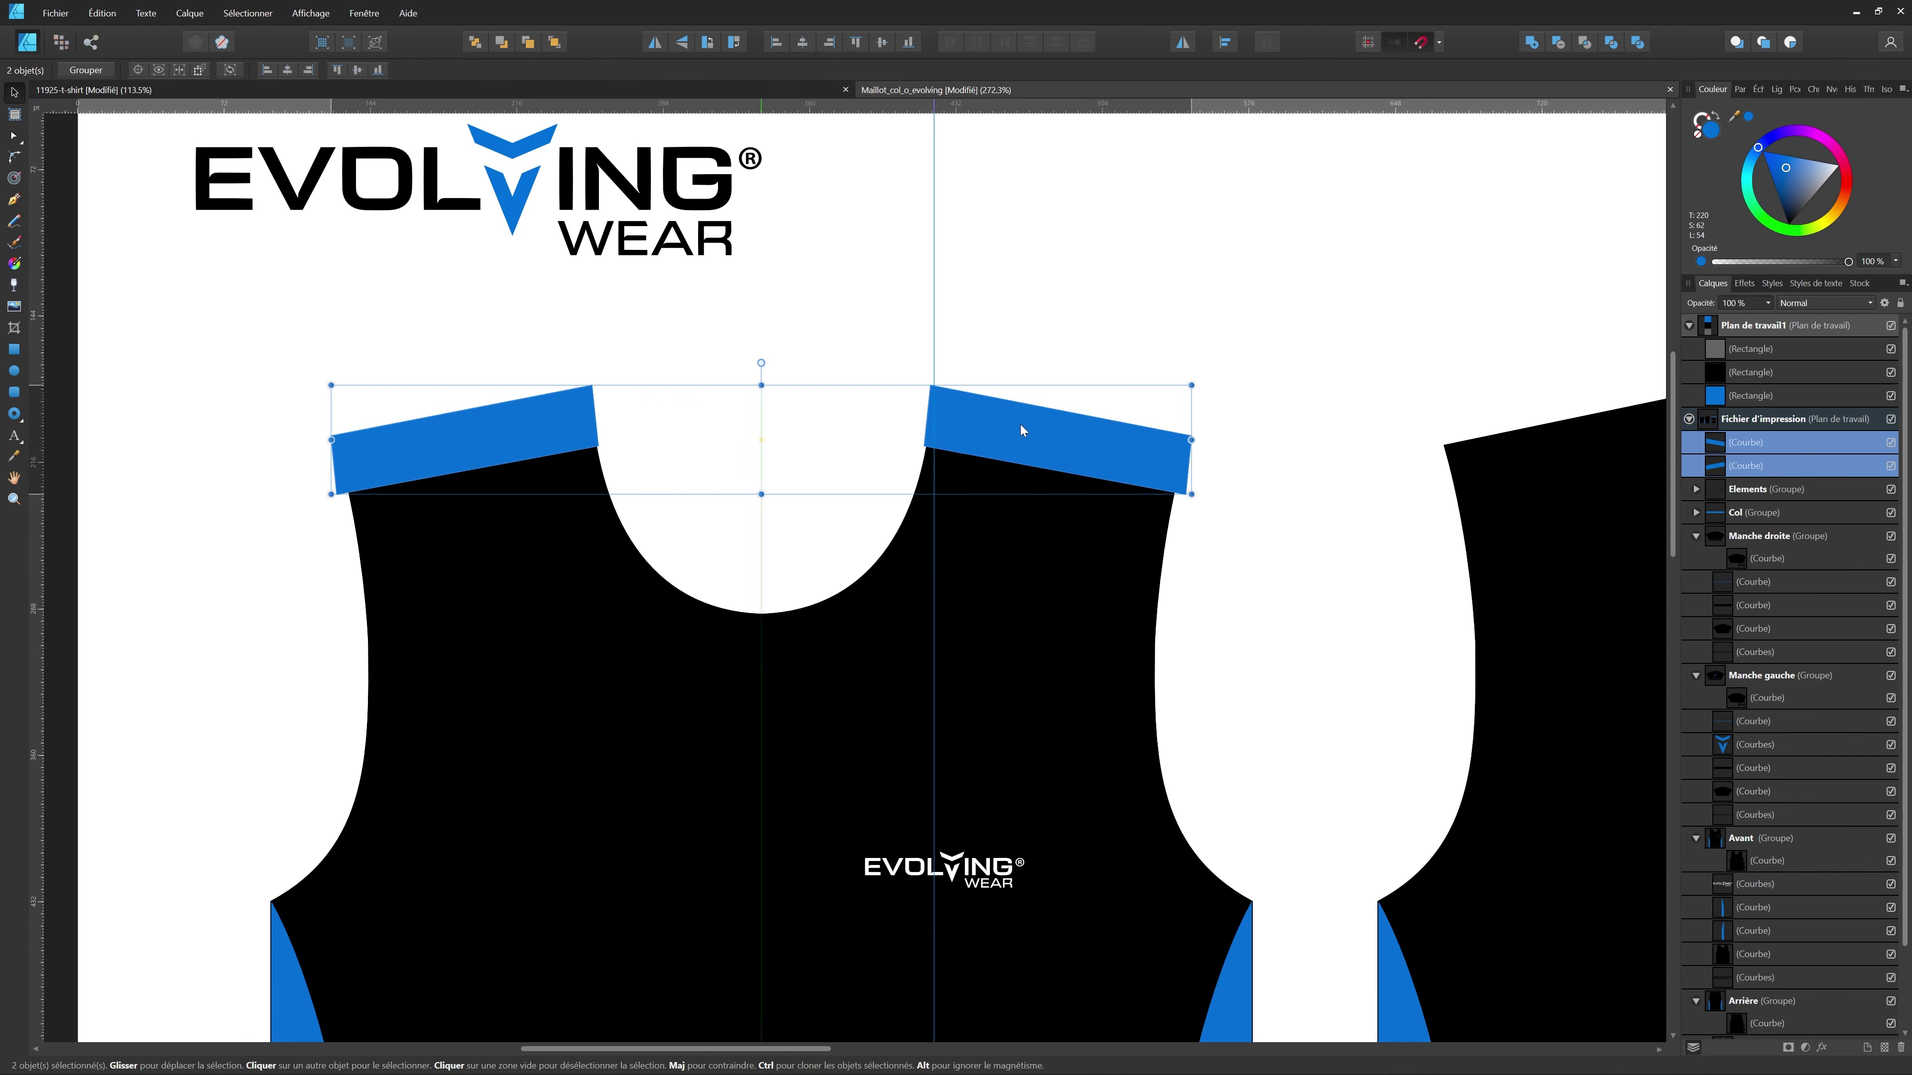
scroll(1022, 430, "down", 5)
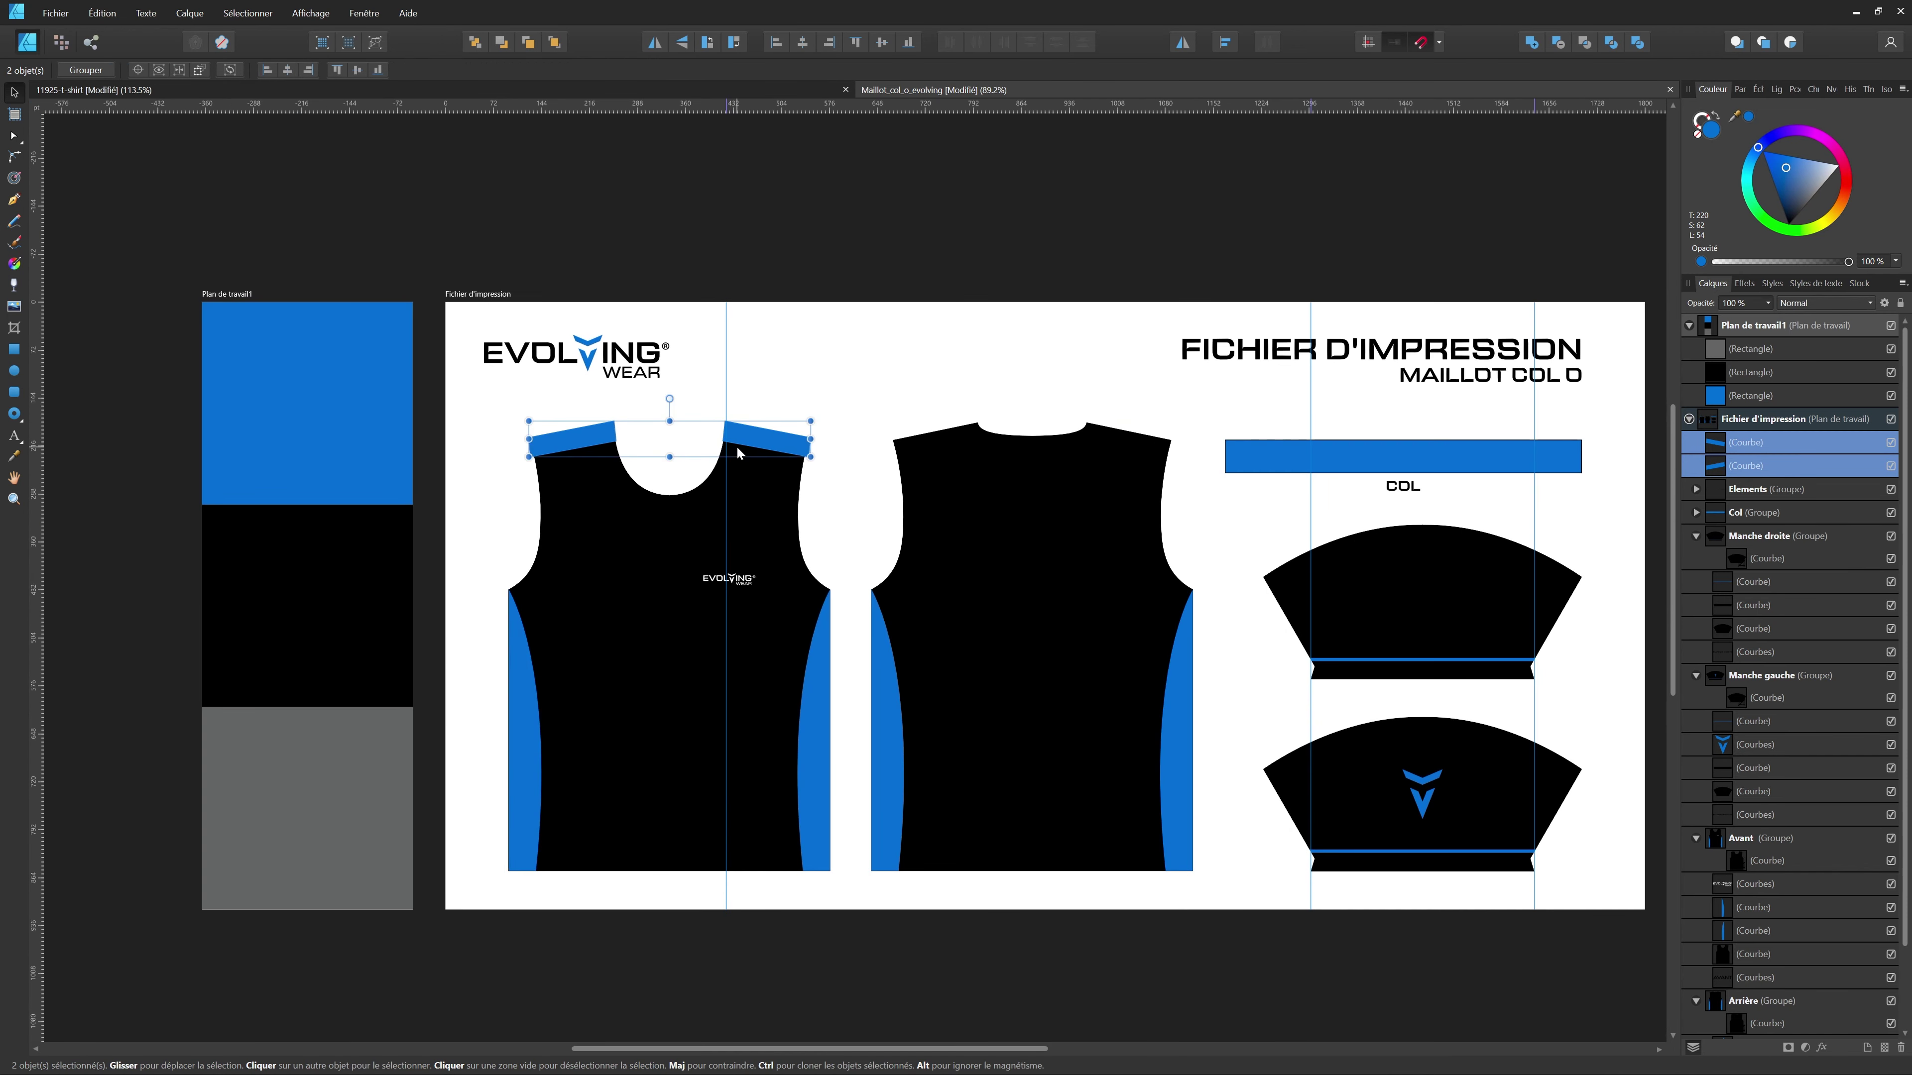
scroll(738, 453, "up", 1)
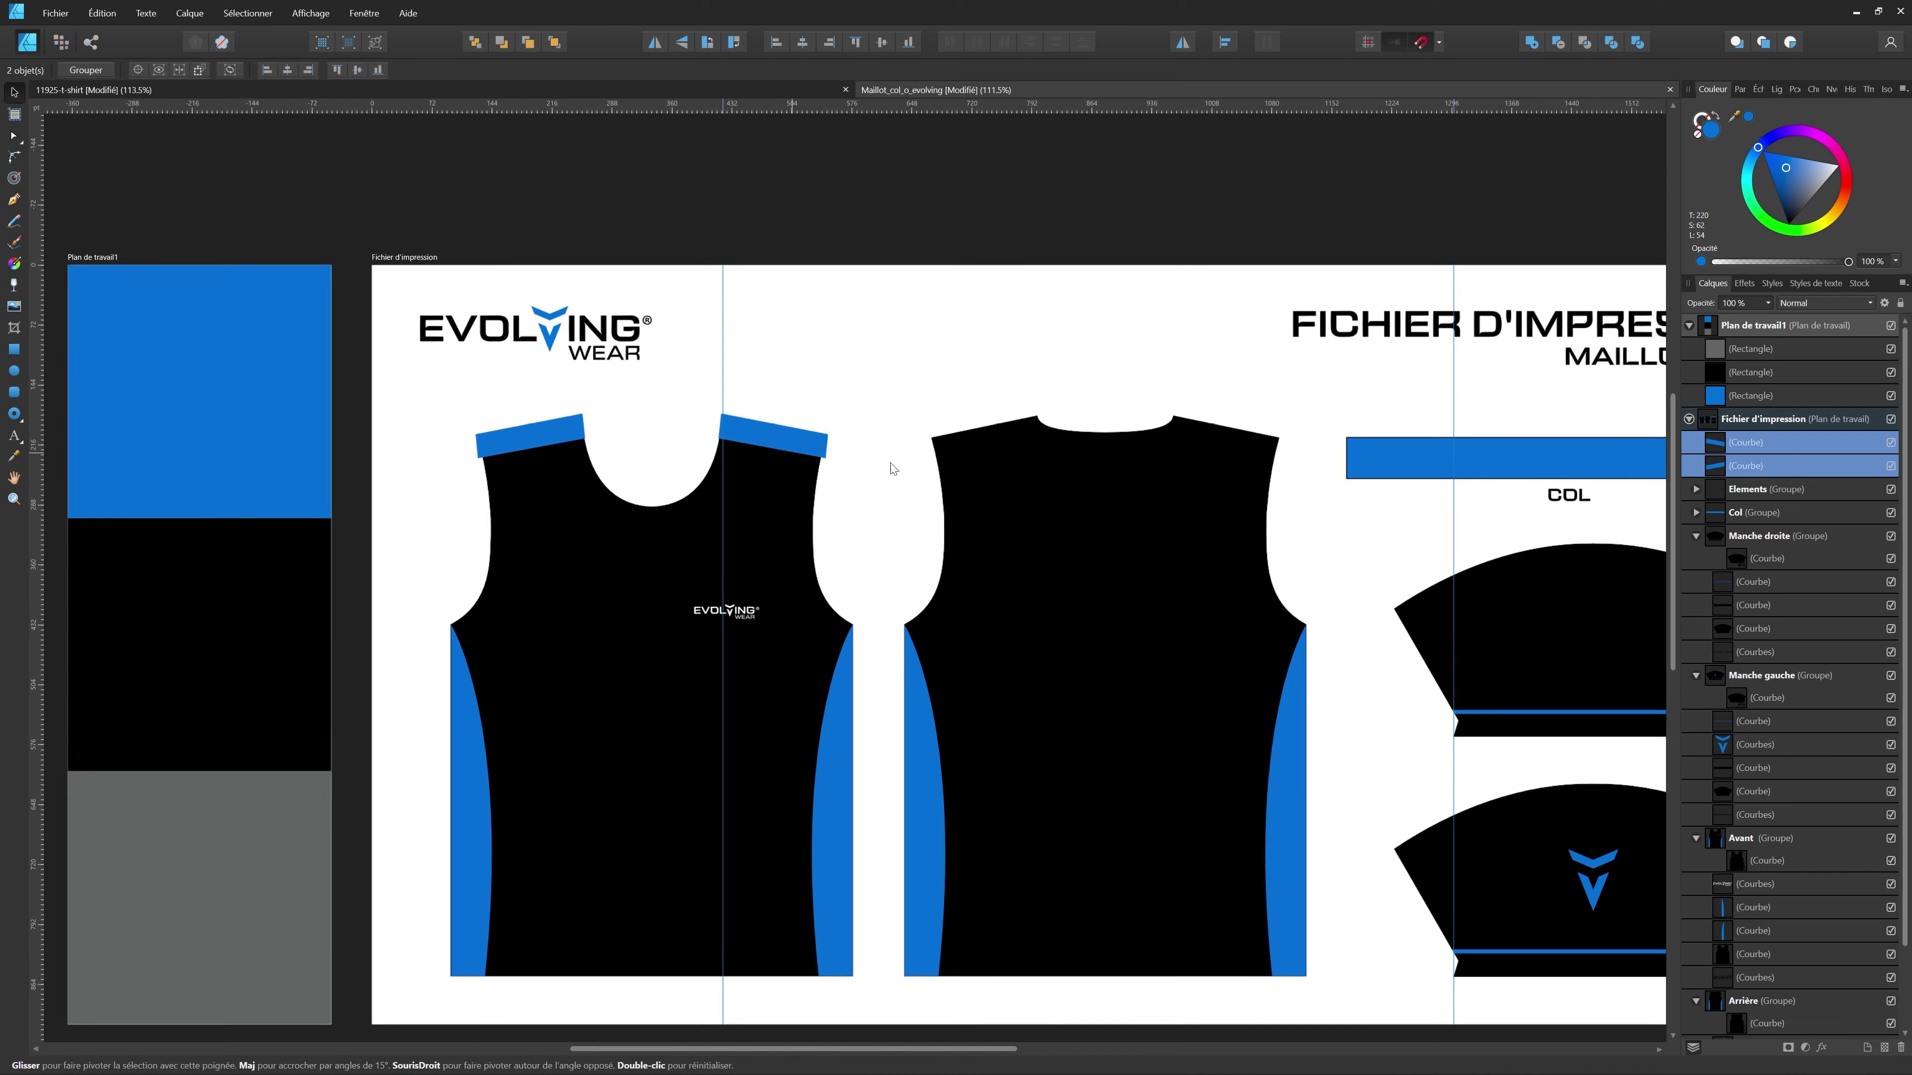
left_click_drag(1770, 704, 1726, 895)
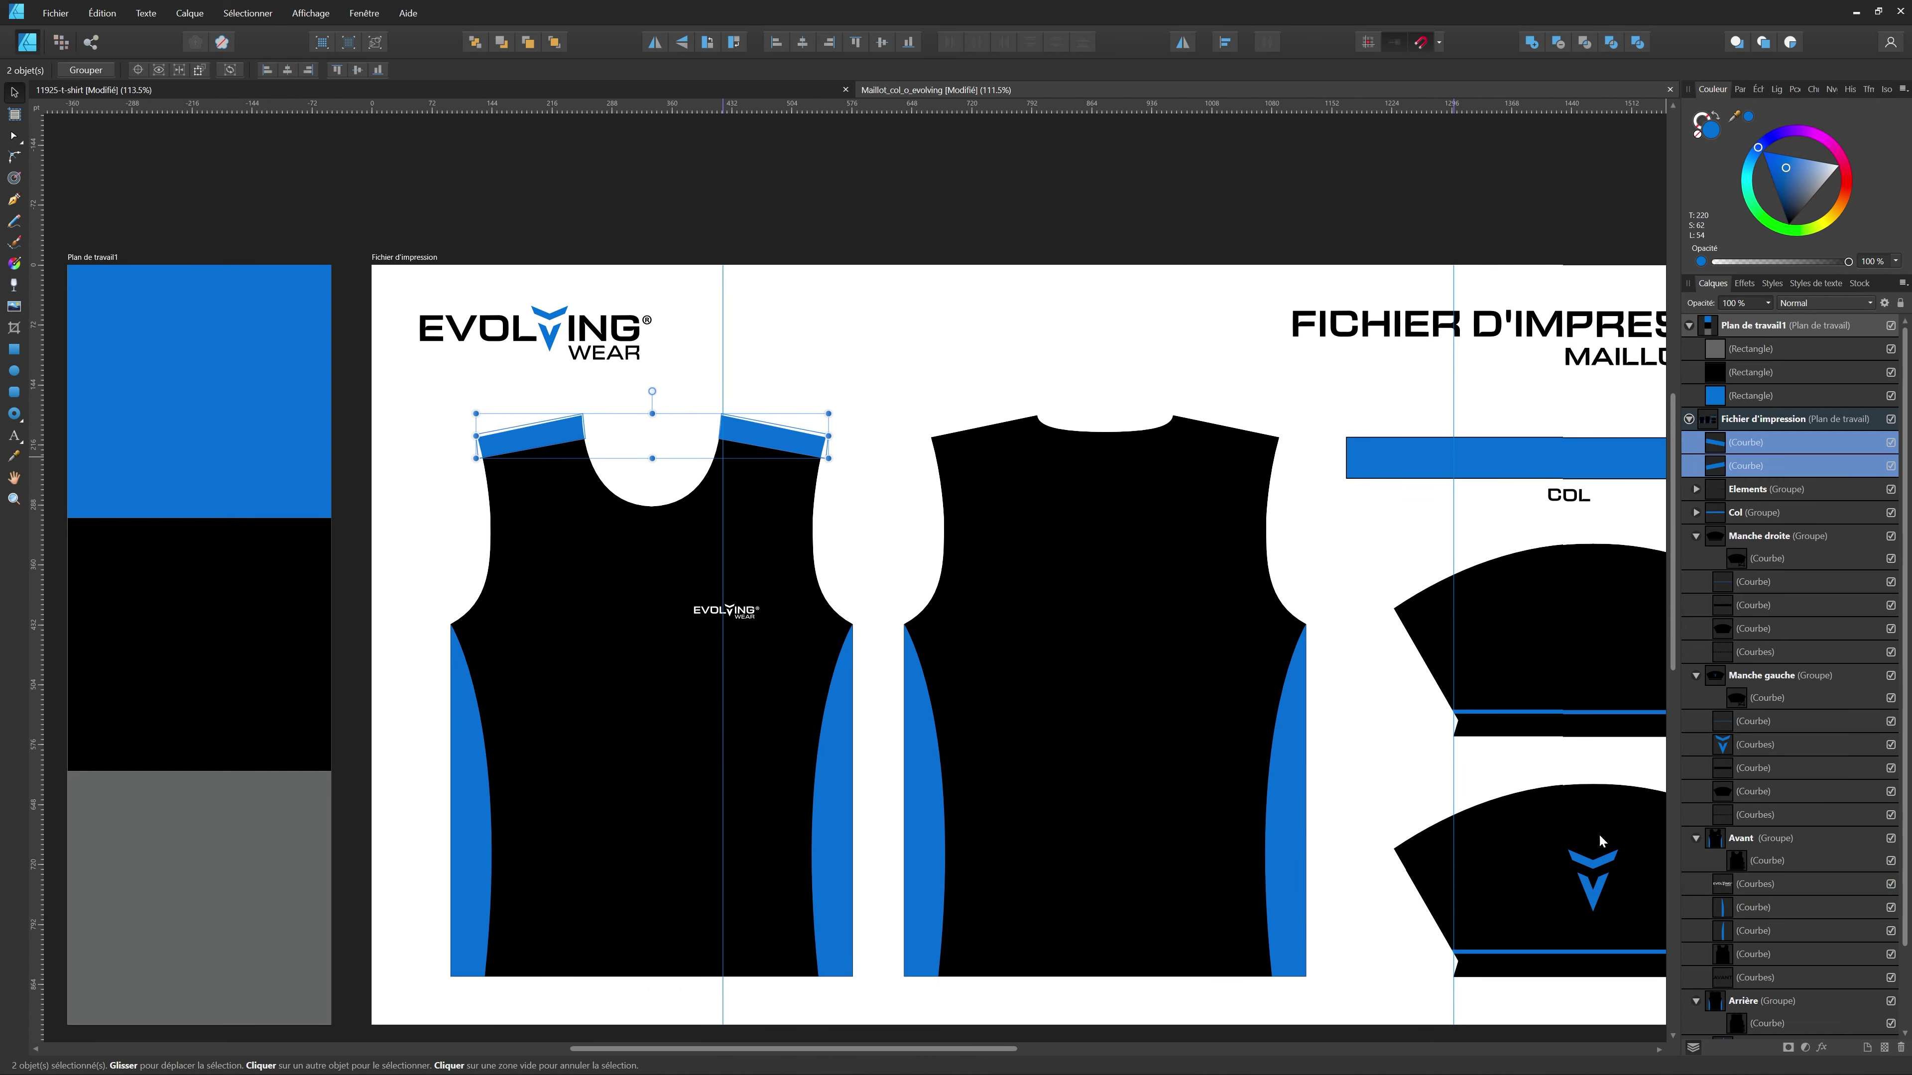
scroll(630, 475, "down", 2)
left_click(823, 252)
scroll(580, 531, "up", 3)
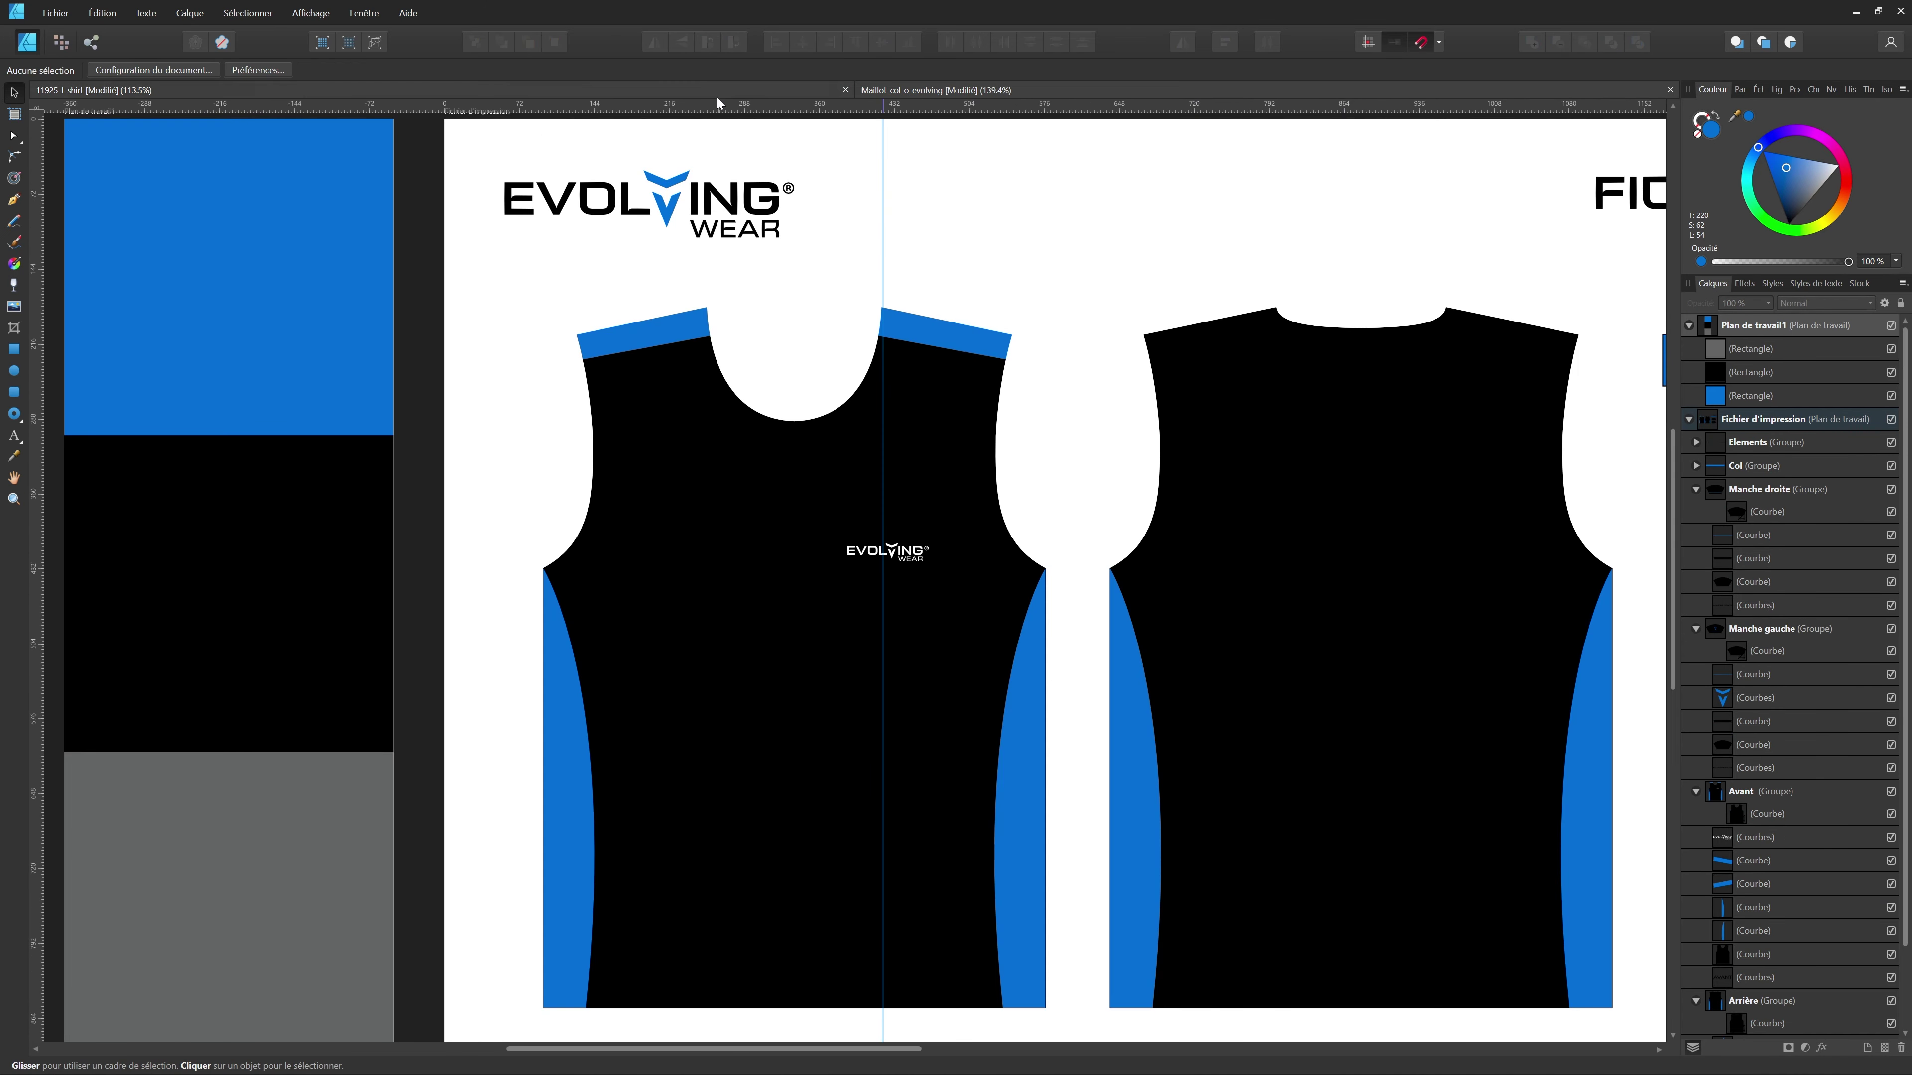
- Compare the front shoulder bands with the T-shirt mockup and delete the right band from the Avant group
left_click(782, 91)
scroll(1041, 362, "down", 3)
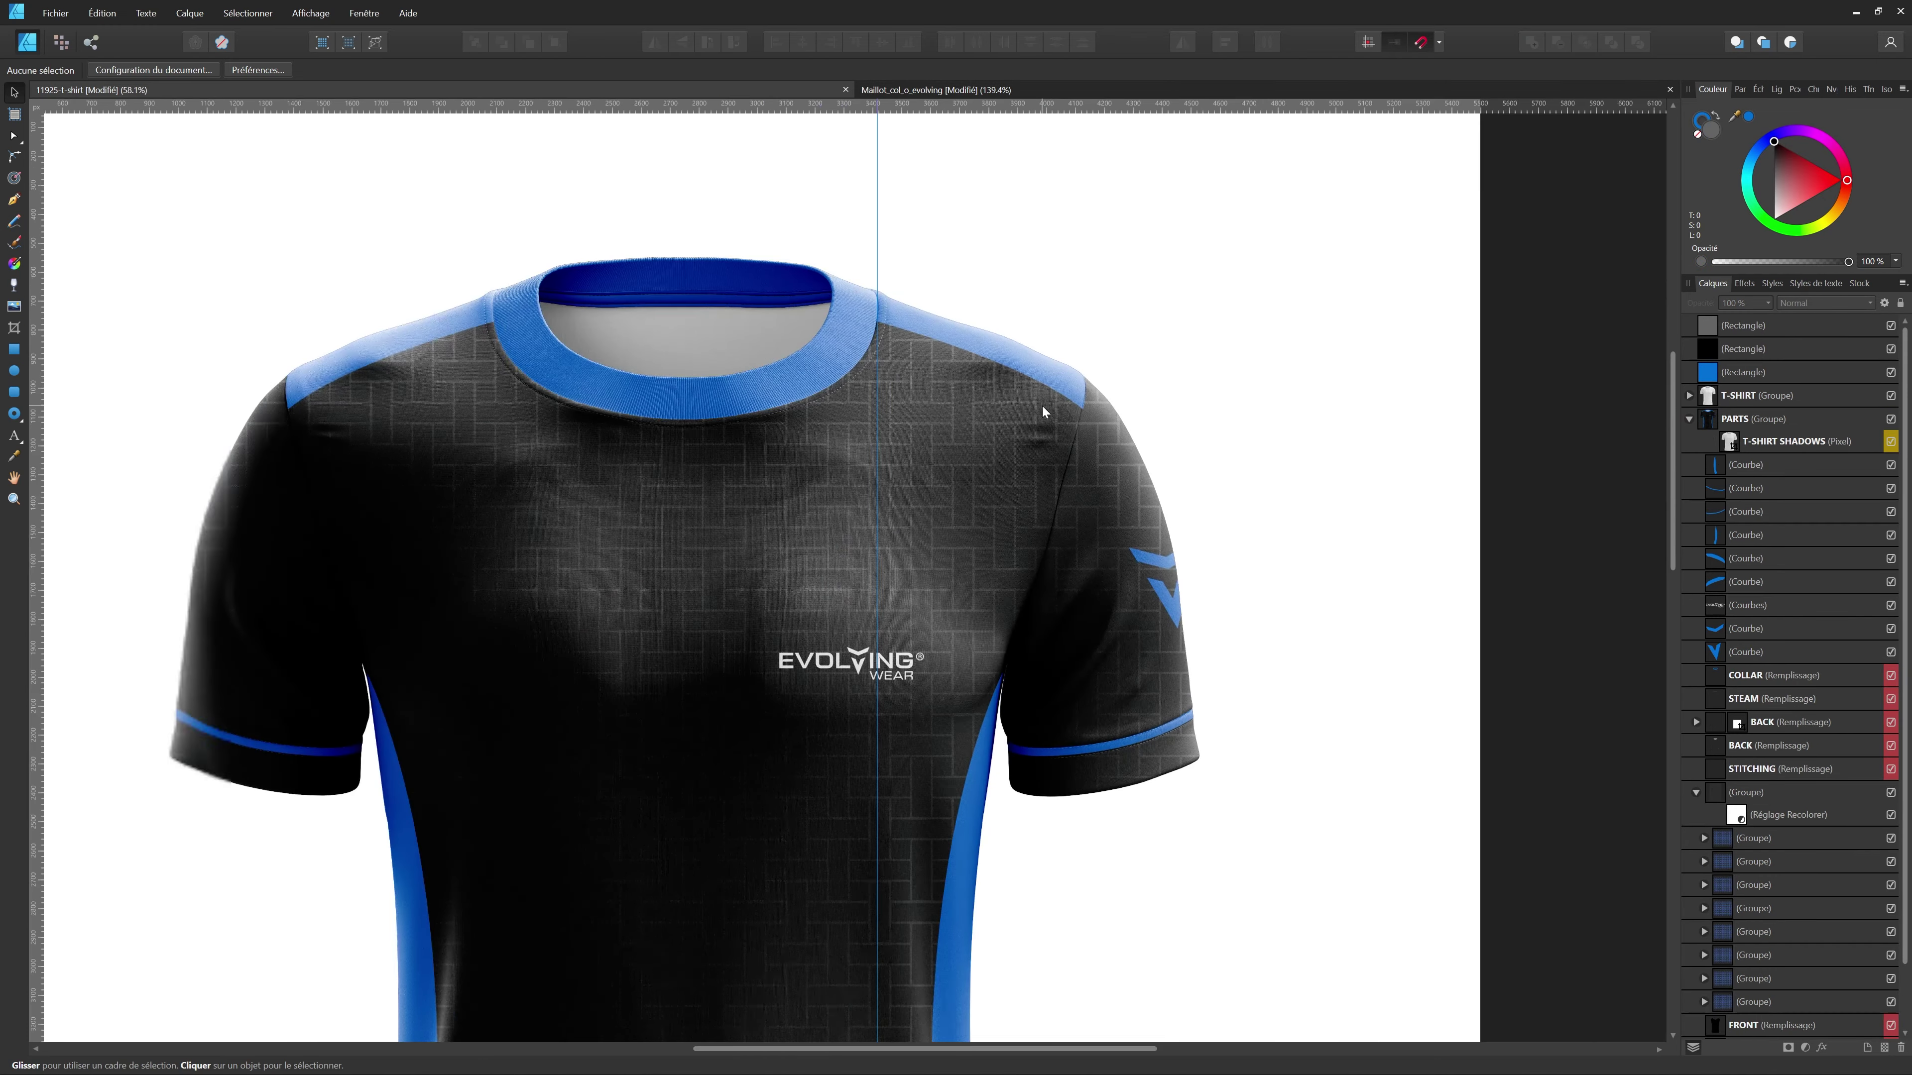
left_click(1057, 95)
scroll(708, 356, "up", 3)
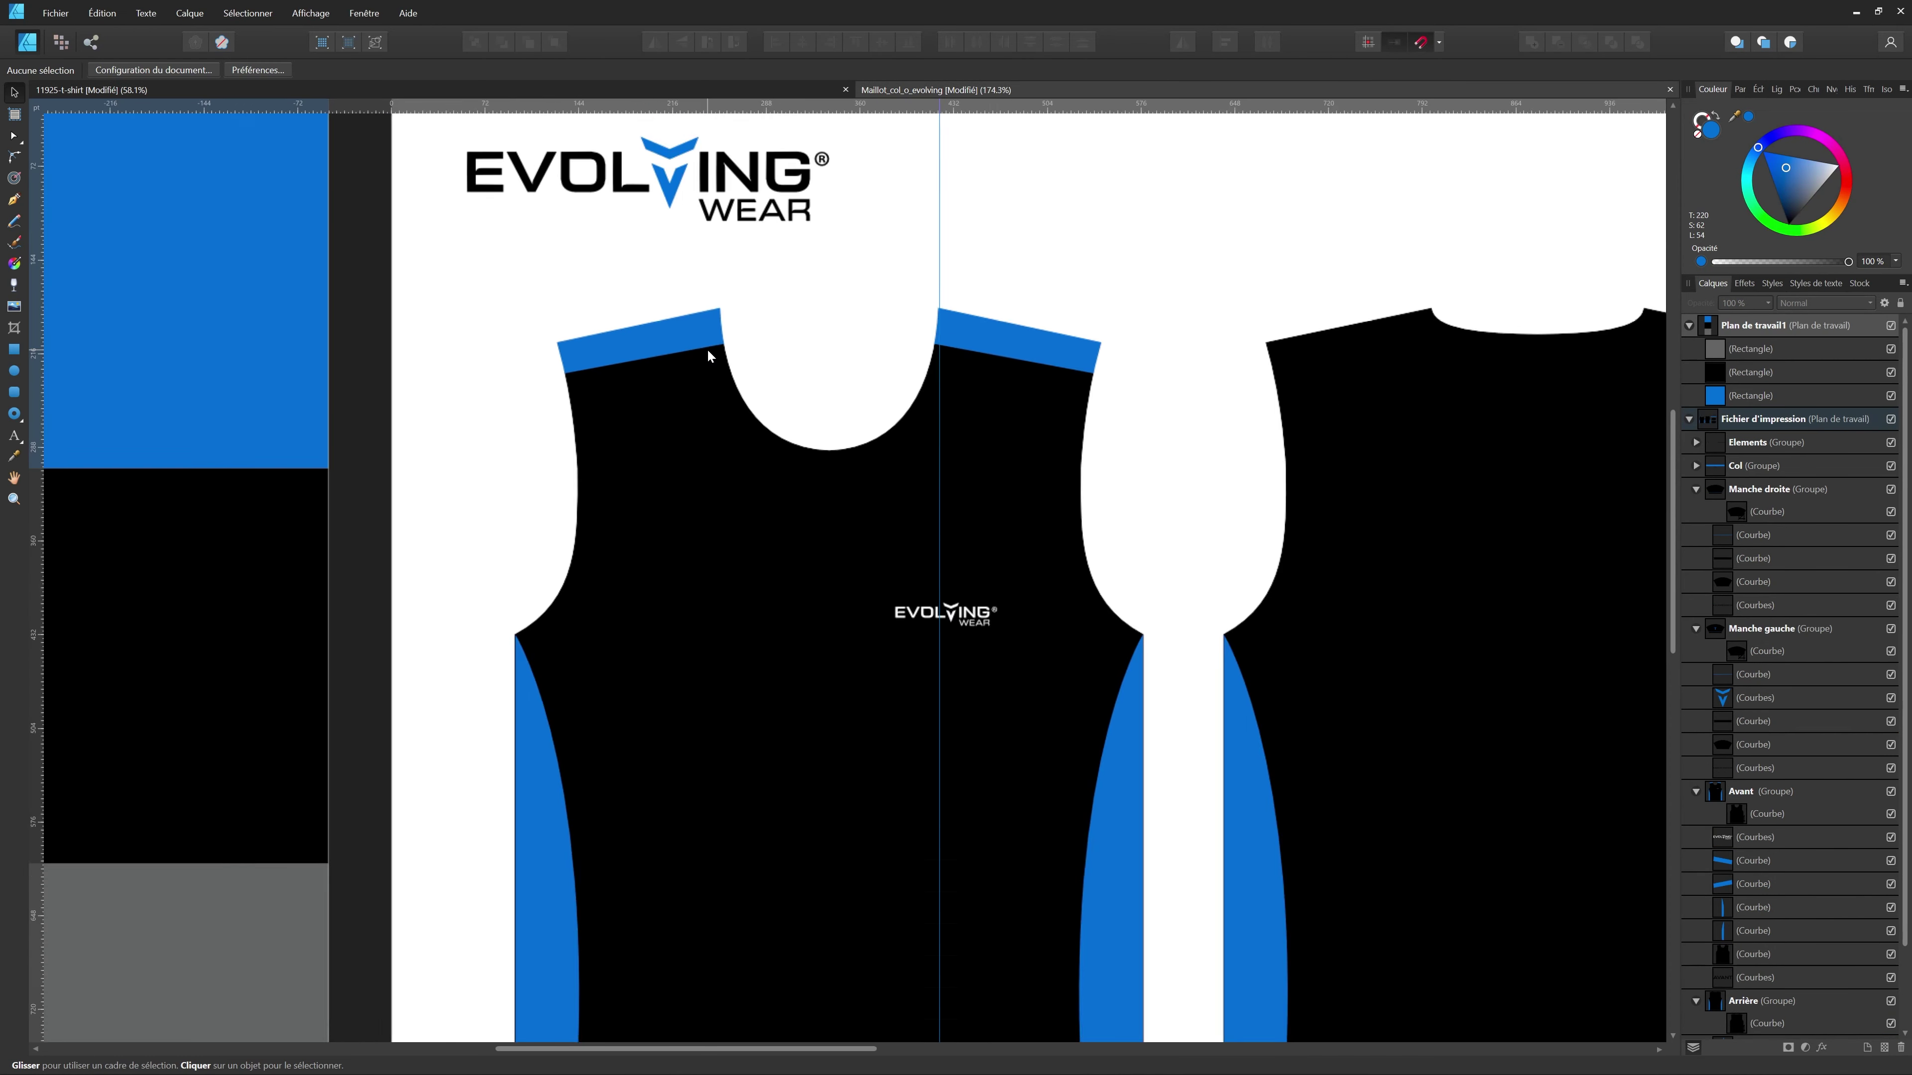
left_click(1062, 356)
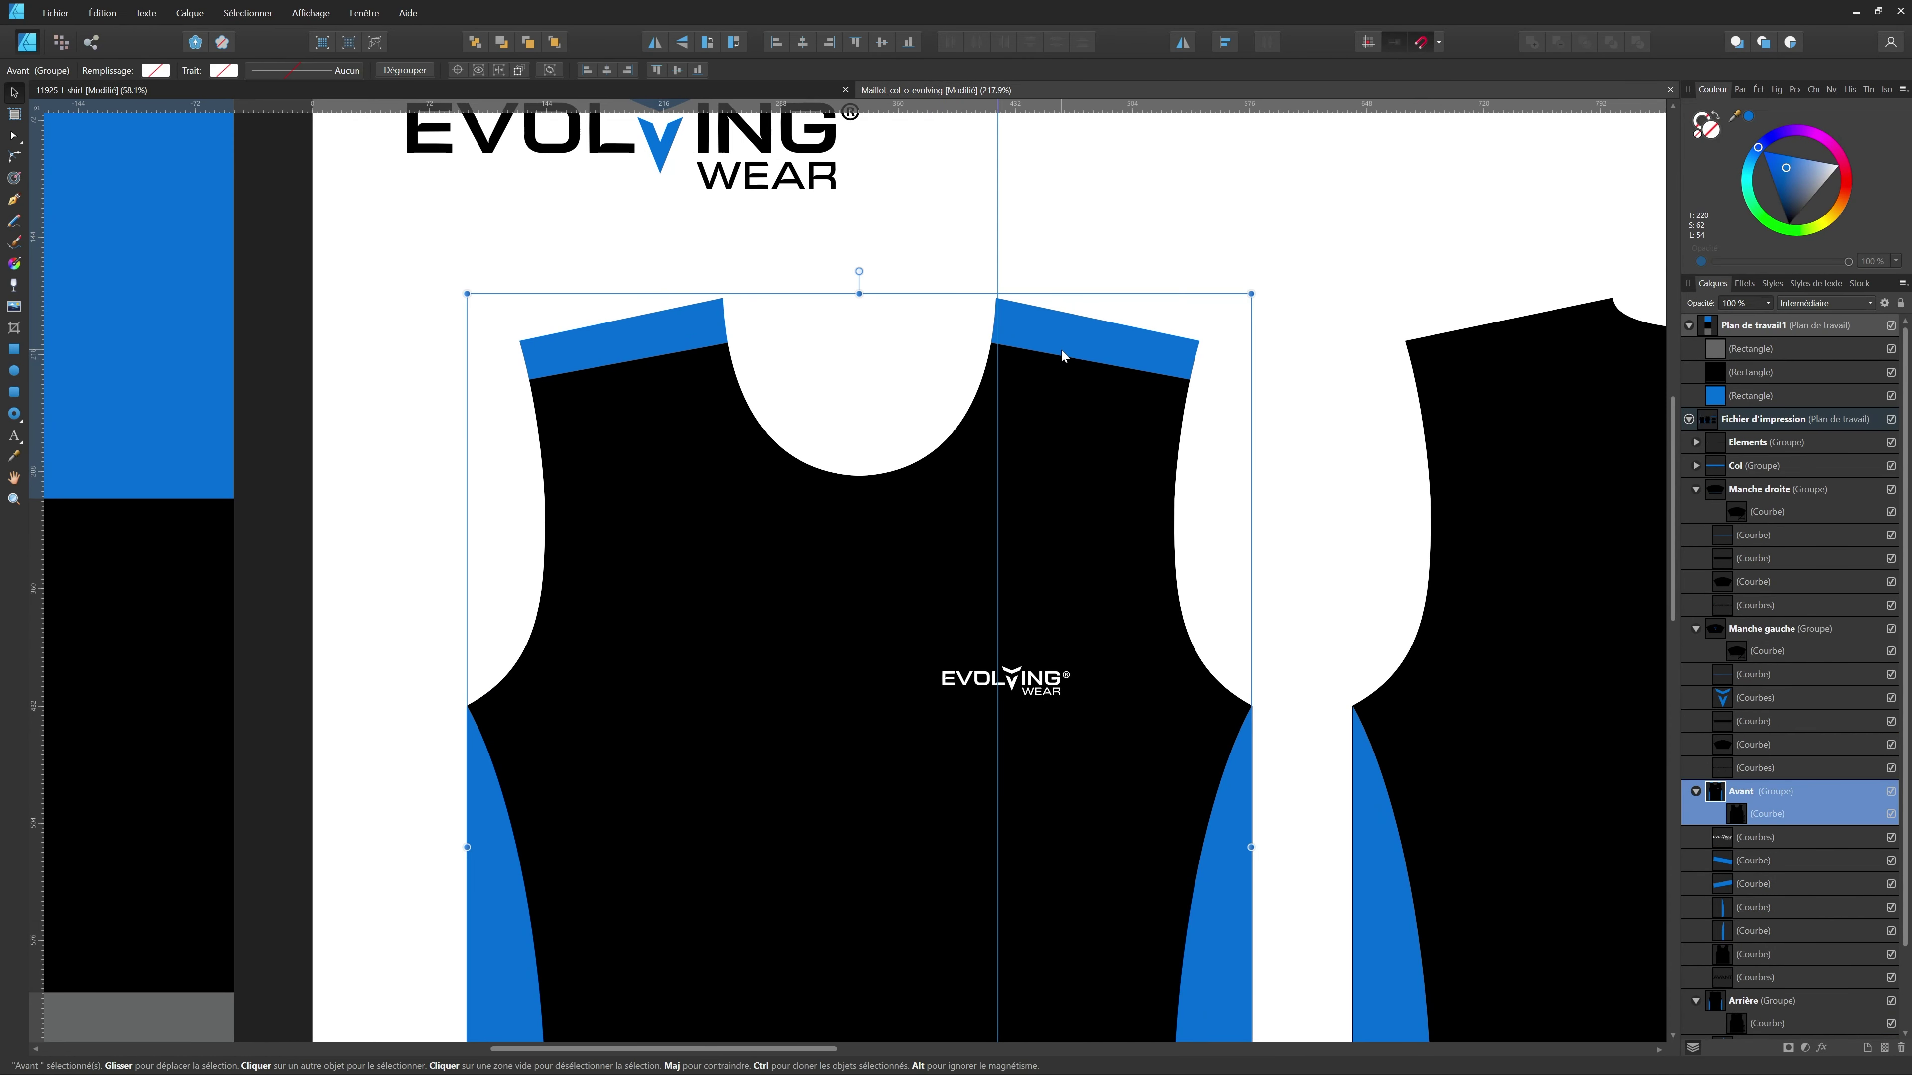
left_click(1735, 871)
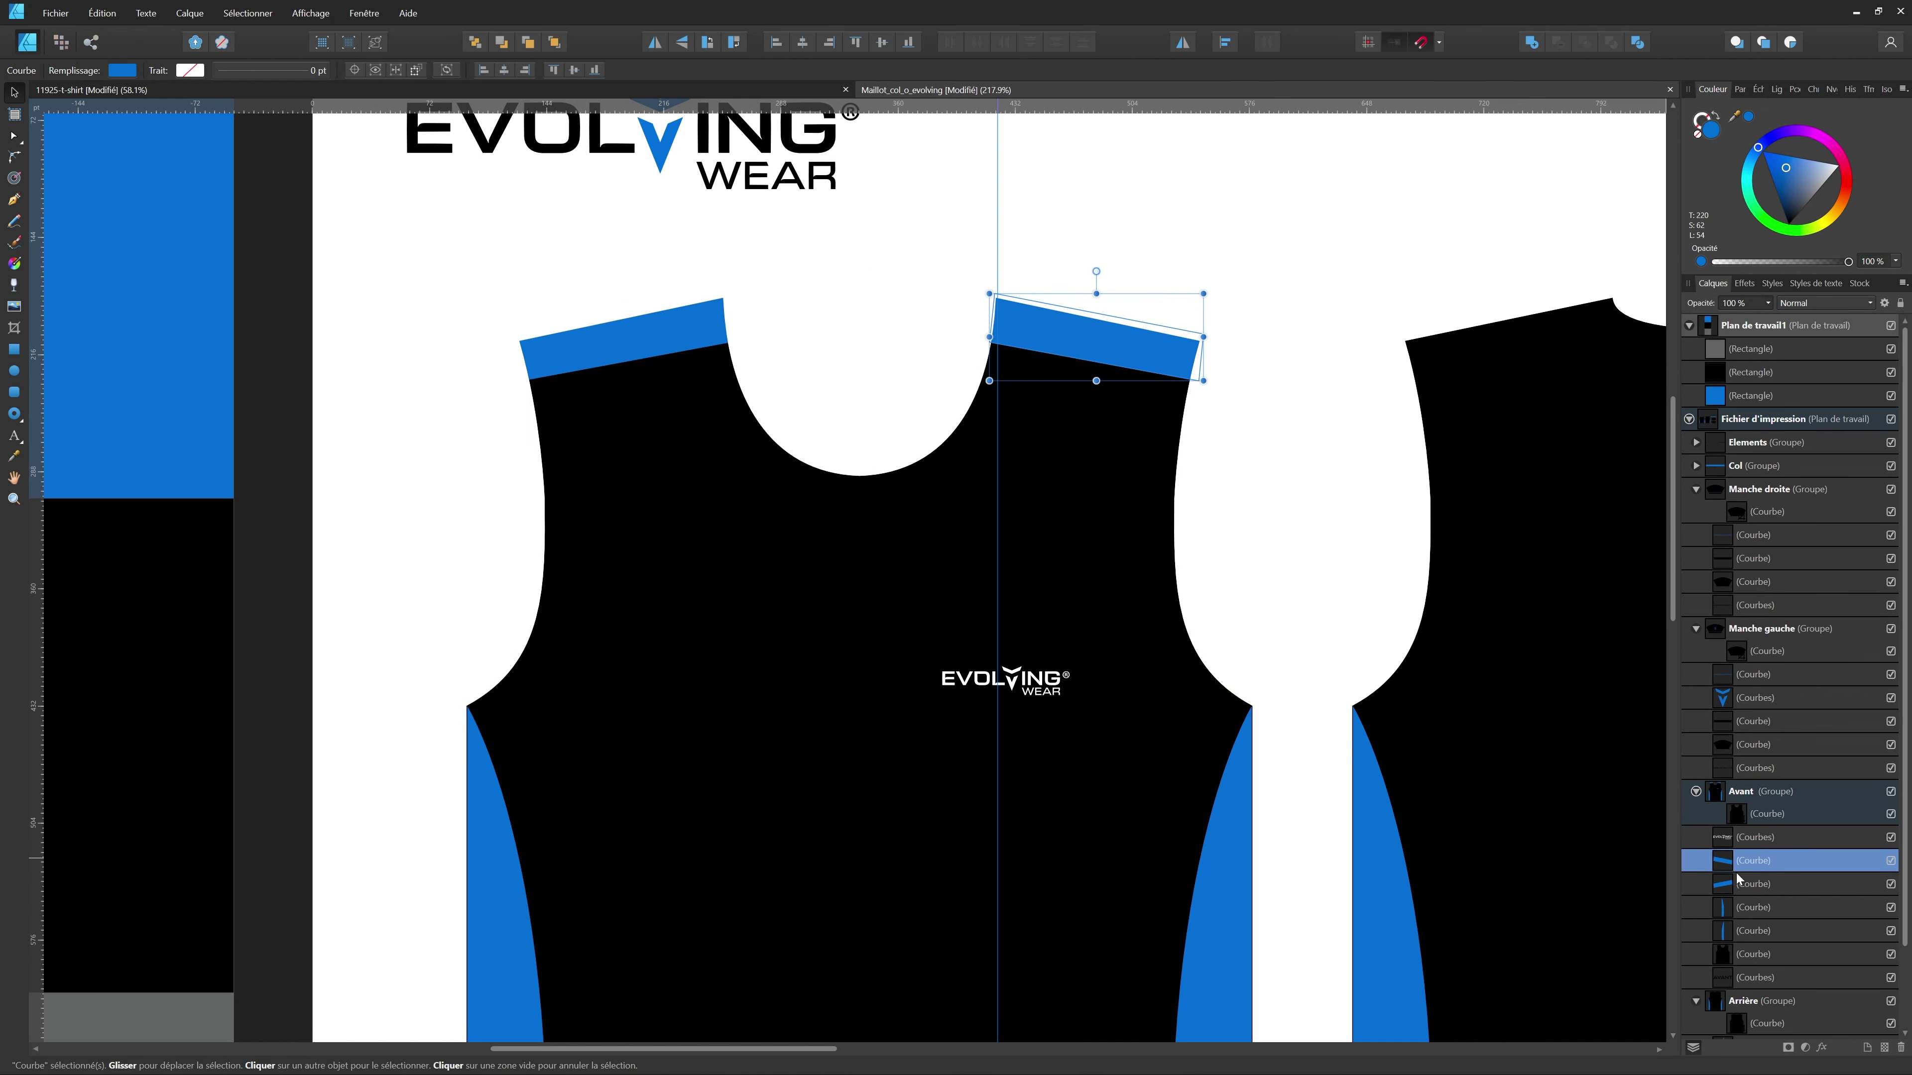
key("Delete")
- Widen the left front shoulder band at the armhole by moving its lower outer node slightly down
scroll(468, 365, "up", 2)
key("a")
left_click_drag(567, 404, 573, 423)
scroll(769, 444, "down", 9)
scroll(857, 497, "up", 4)
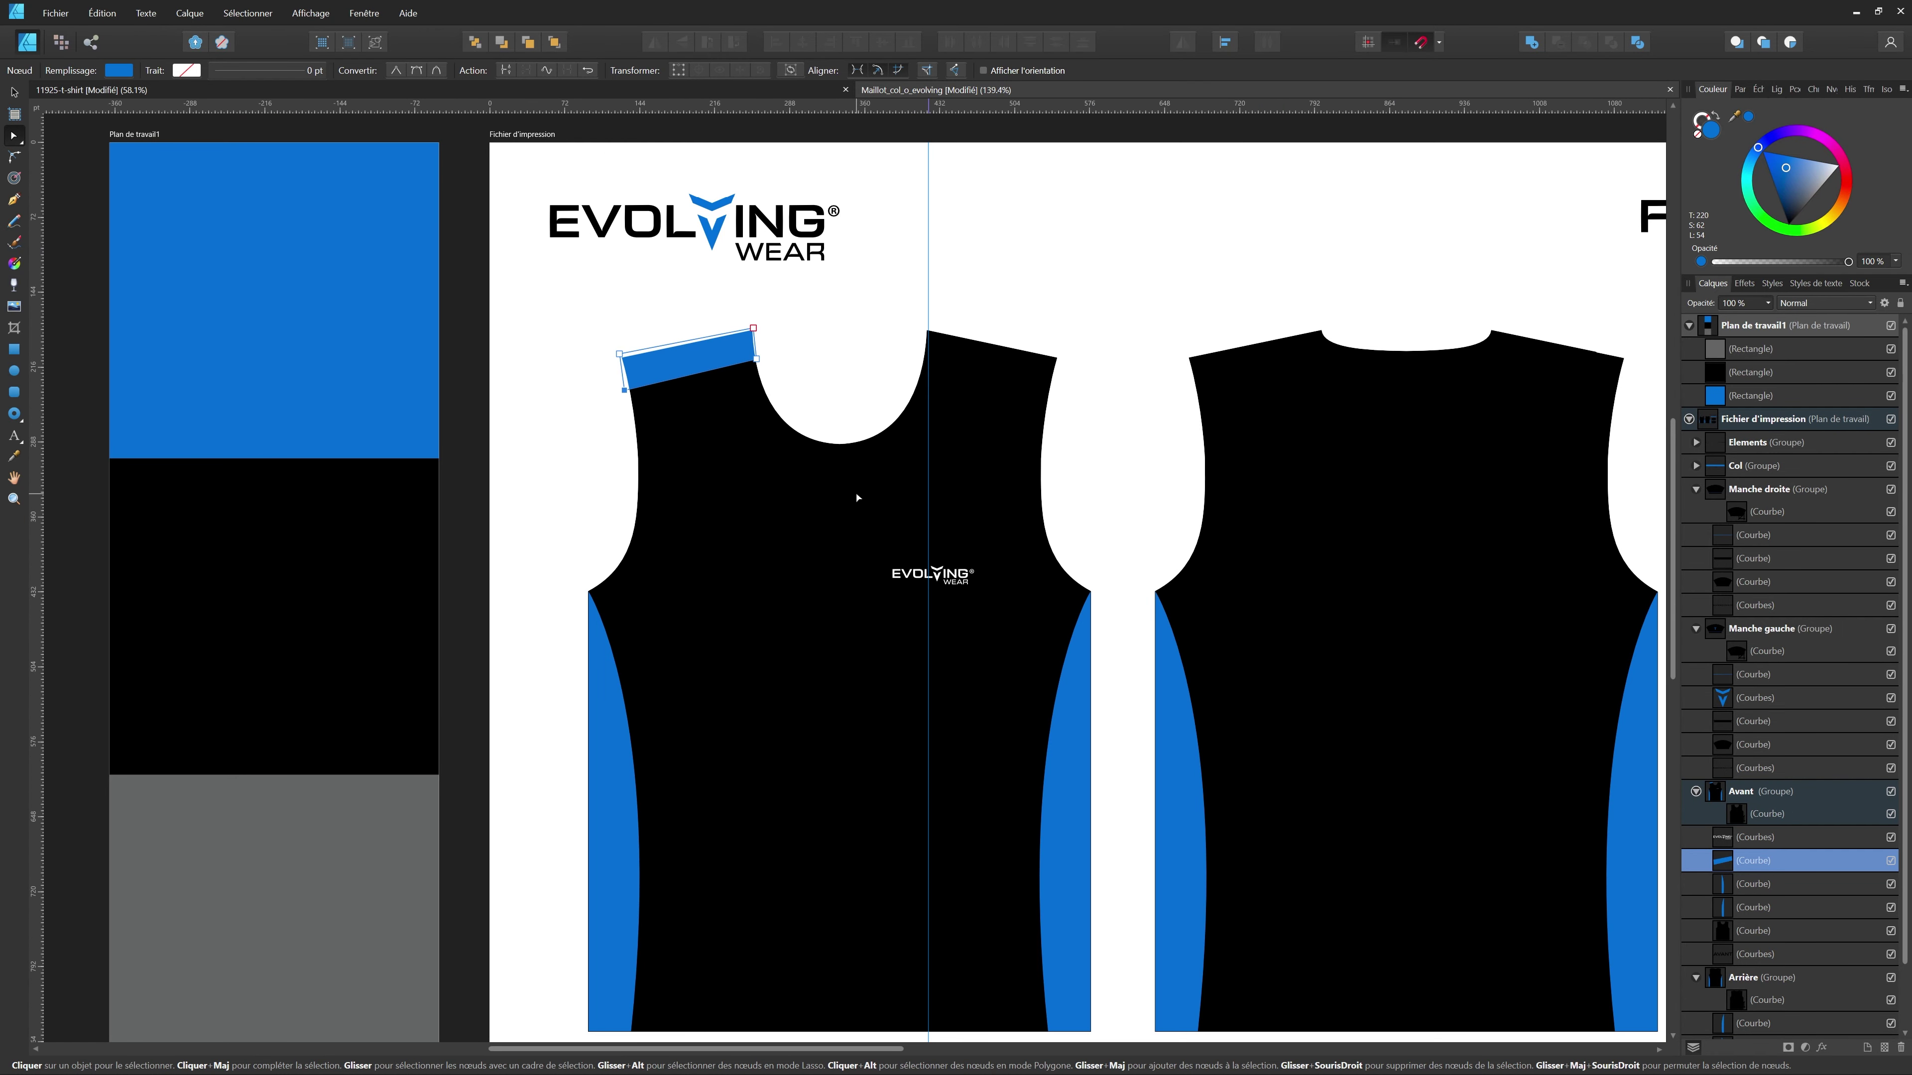
- Duplicate the reshaped band, mirror the copy onto the right shoulder and align the pair with the front body
key("v")
key("ctrl+j")
left_click(653, 44)
left_click_drag(722, 372, 1028, 396)
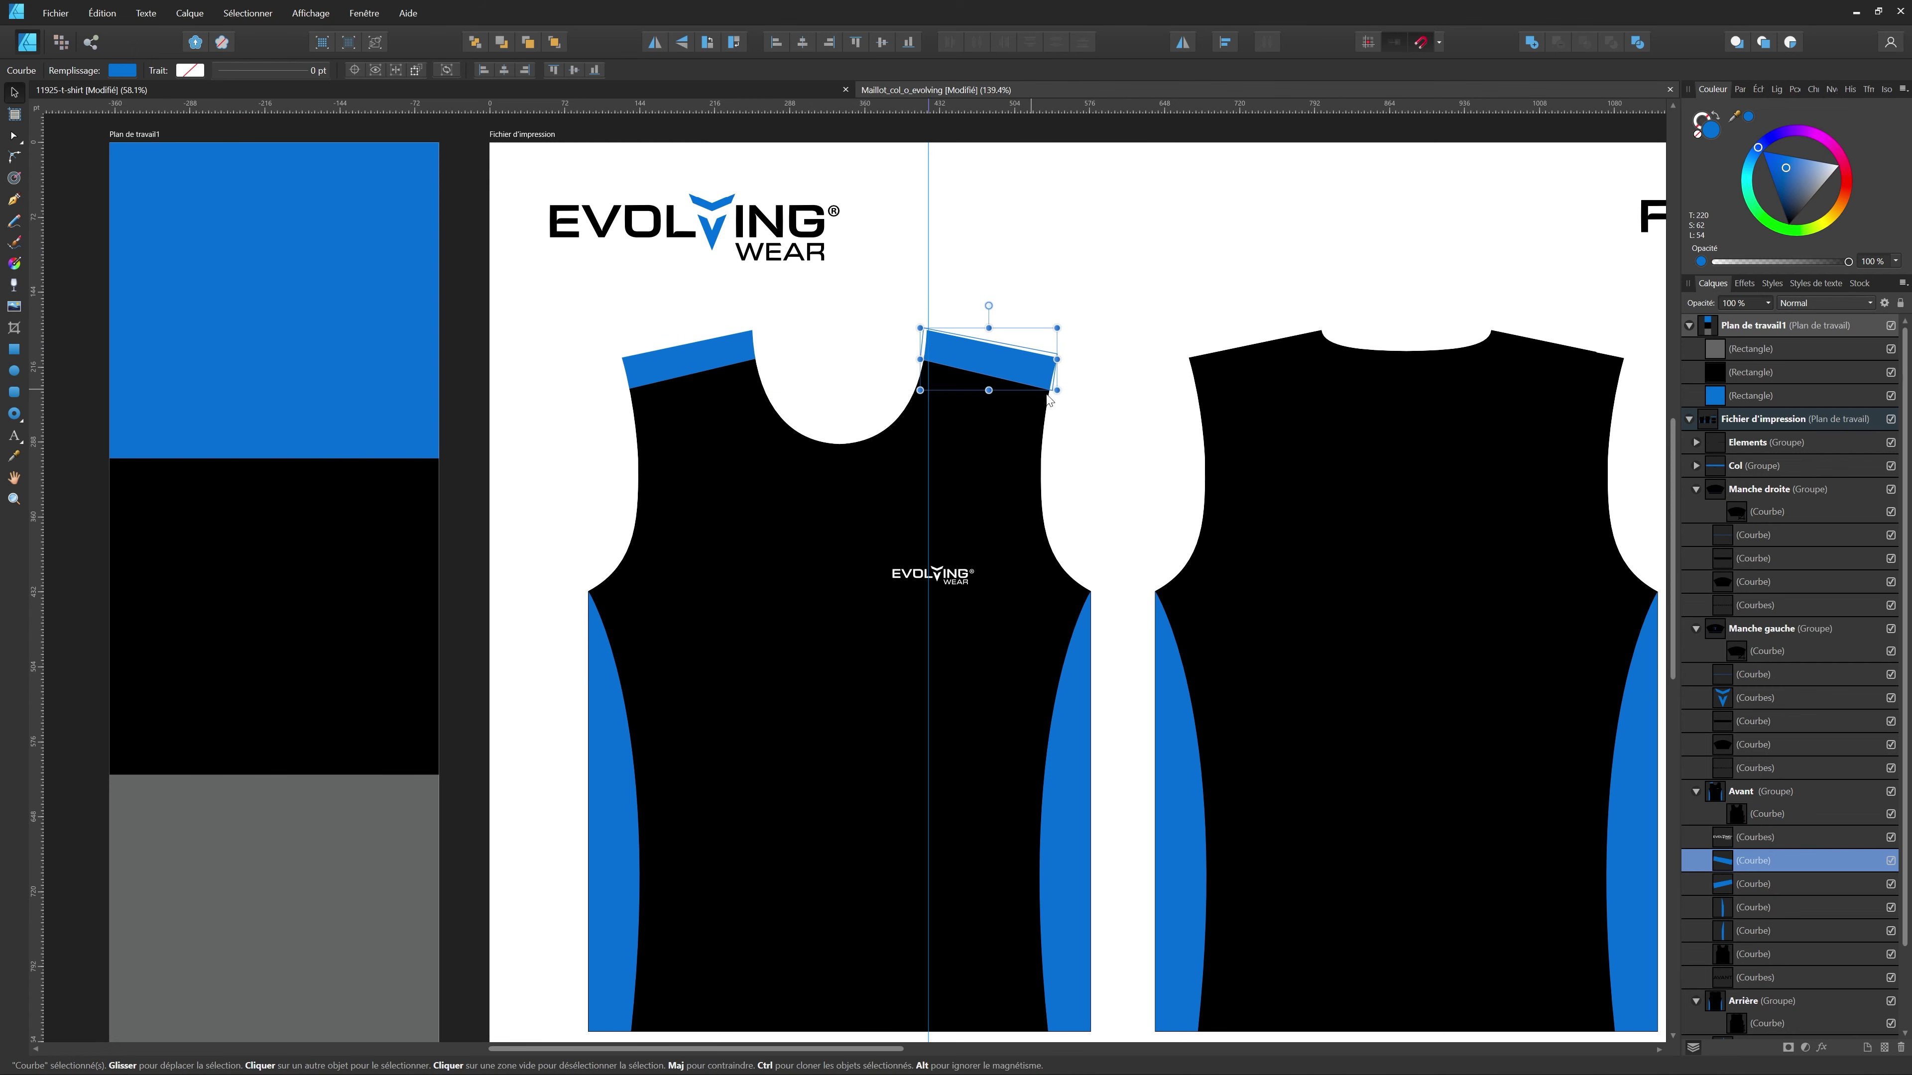
left_click(1754, 883, "shift")
left_click_drag(971, 360, 969, 361)
scroll(699, 383, "down", 4)
left_click(1027, 761)
scroll(926, 470, "up", 2)
scroll(944, 476, "up", 1)
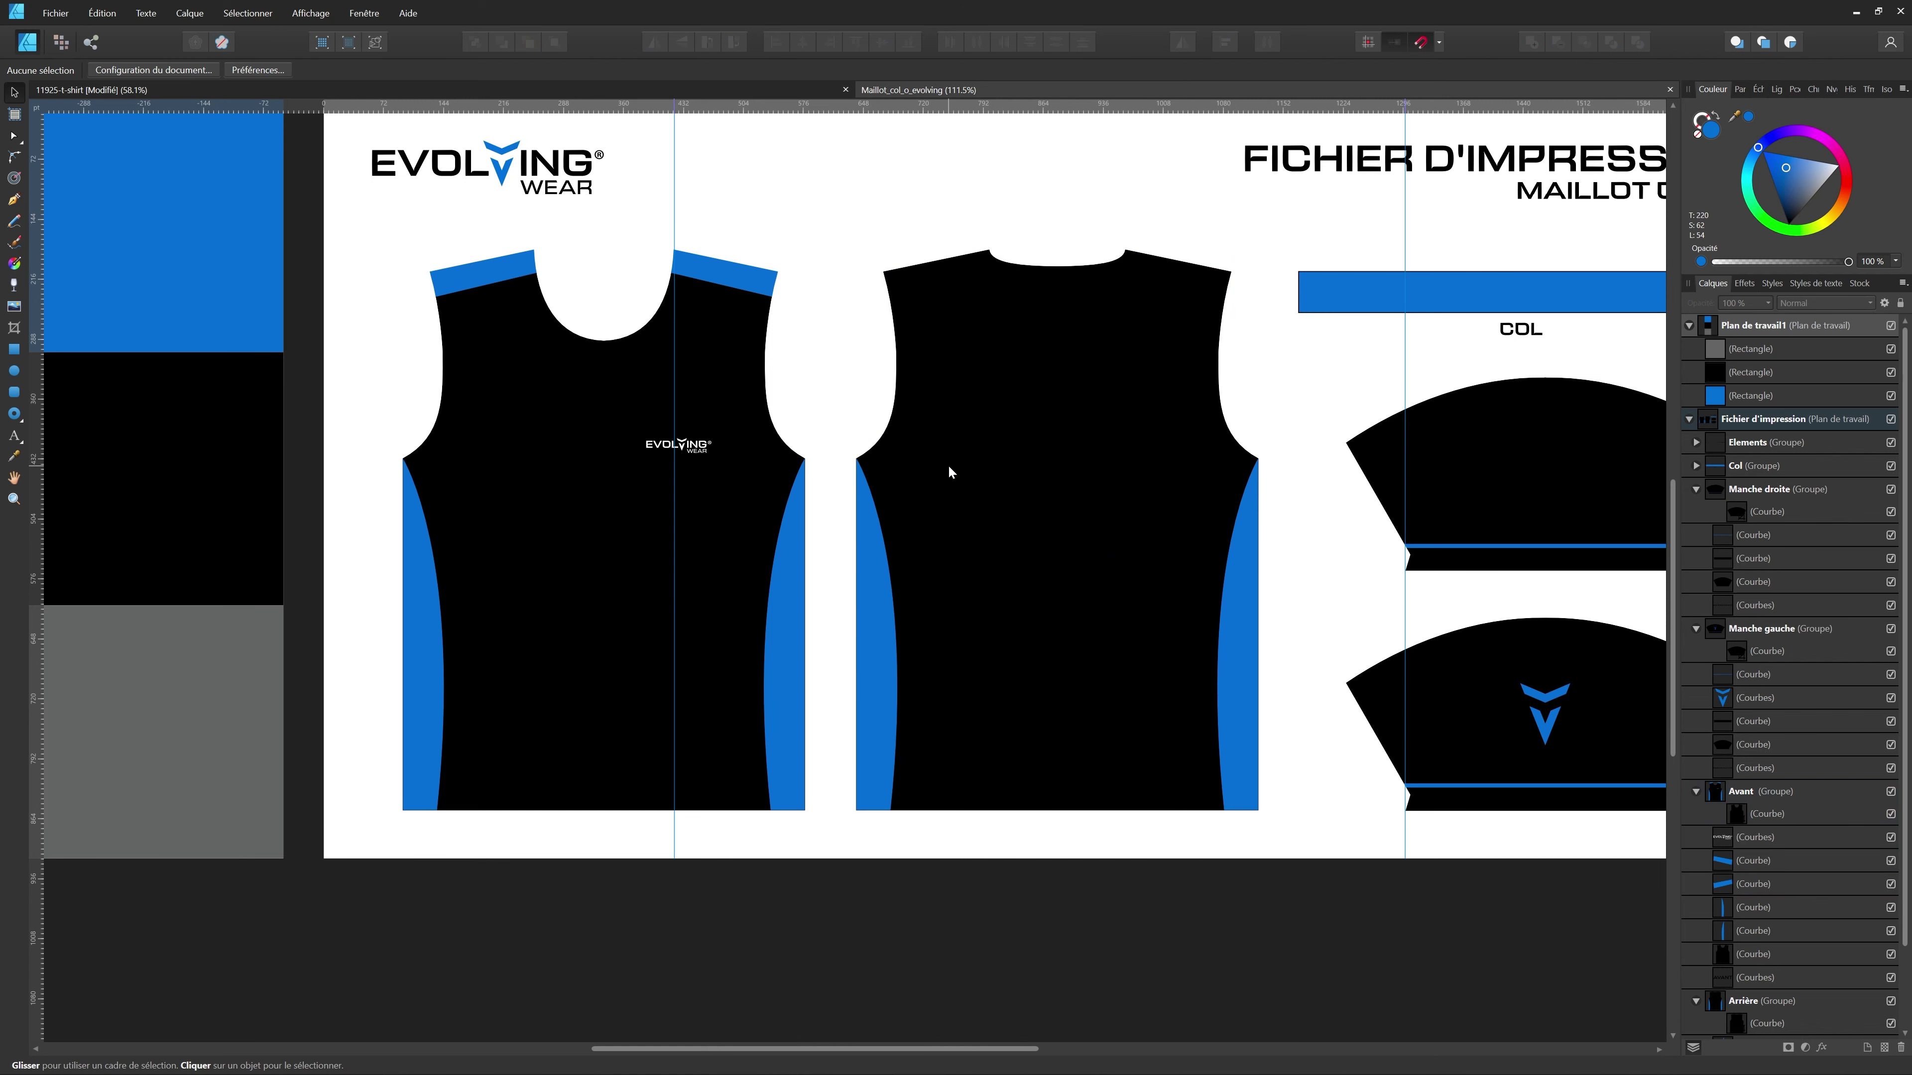
- Outline a narrow closed band with the Pen tool over the left shoulder of the back body
scroll(1081, 264, "up", 5)
key("p")
left_click(396, 387)
left_click(829, 306)
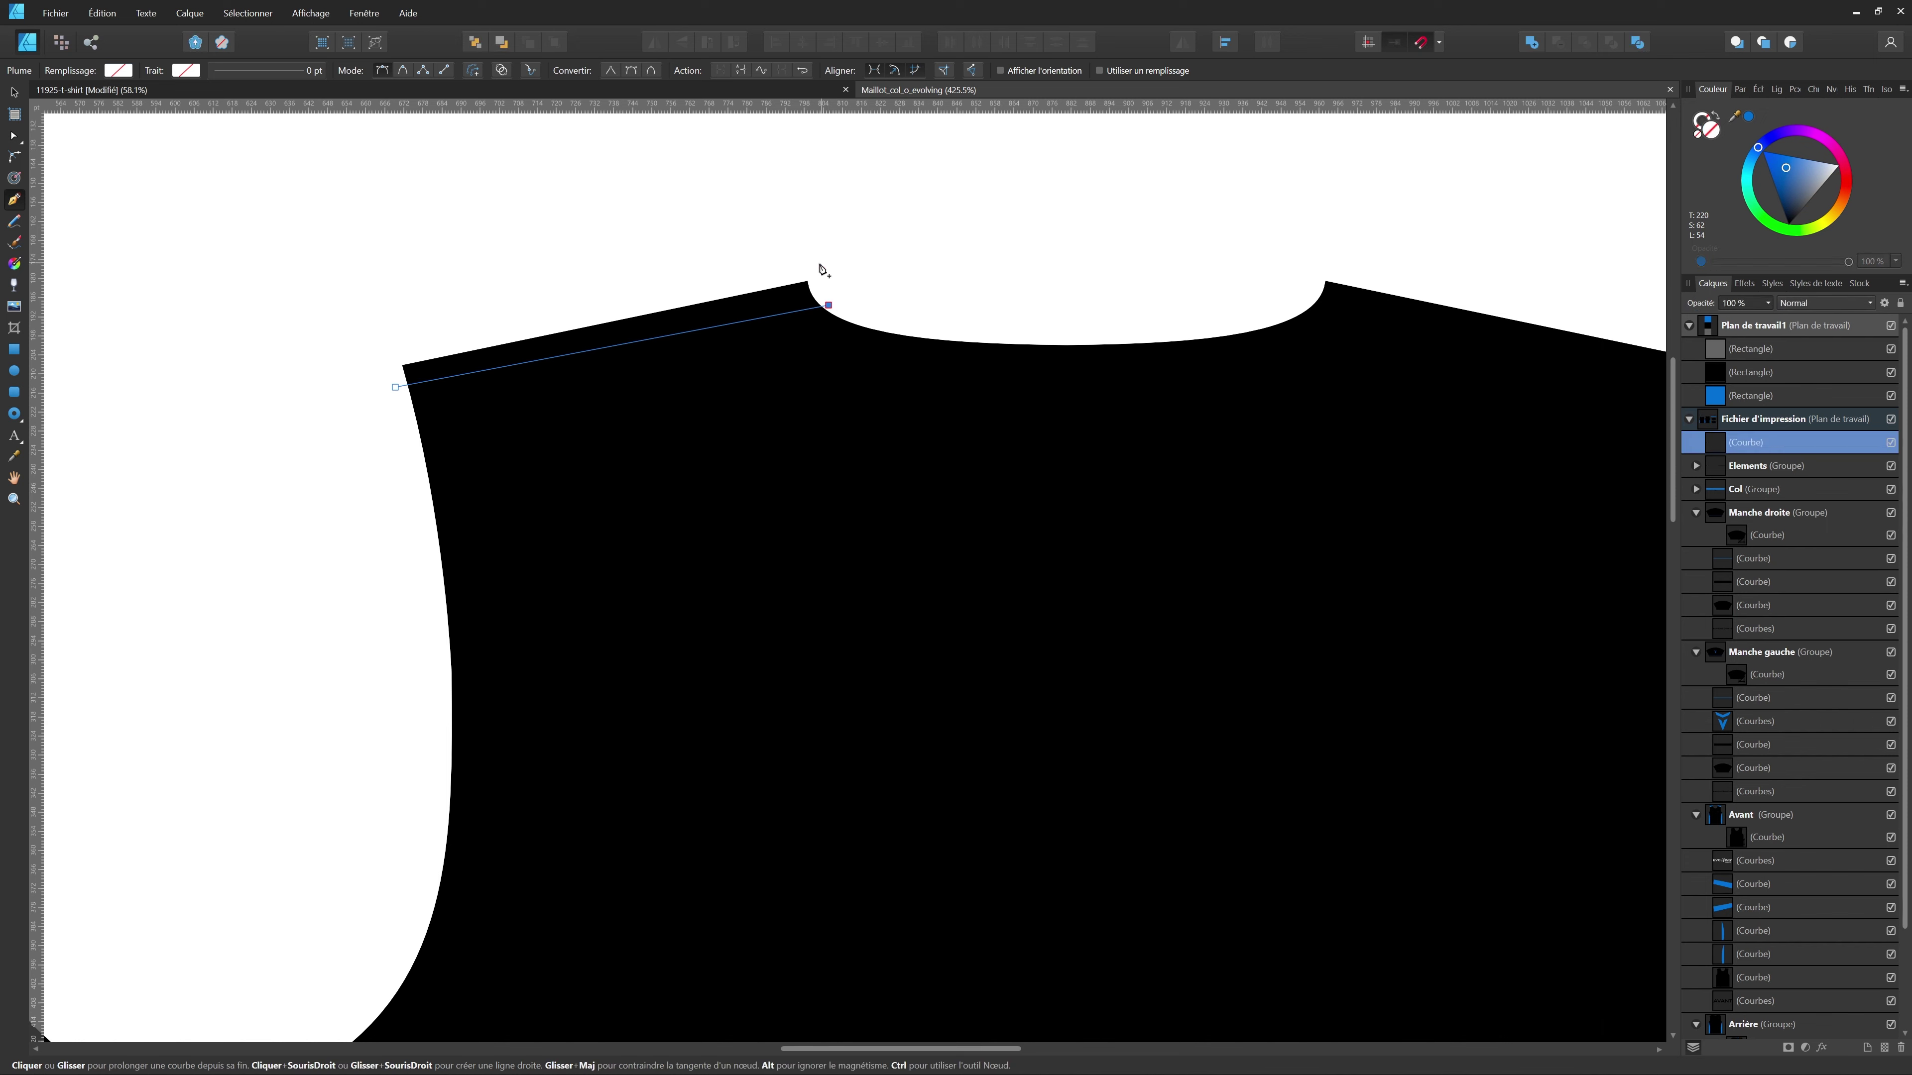
left_click(384, 345)
left_click(395, 387)
- Fill the back shoulder band with the swatch blue, then duplicate it and flip the copy horizontally
key("ctrl+0")
key("i")
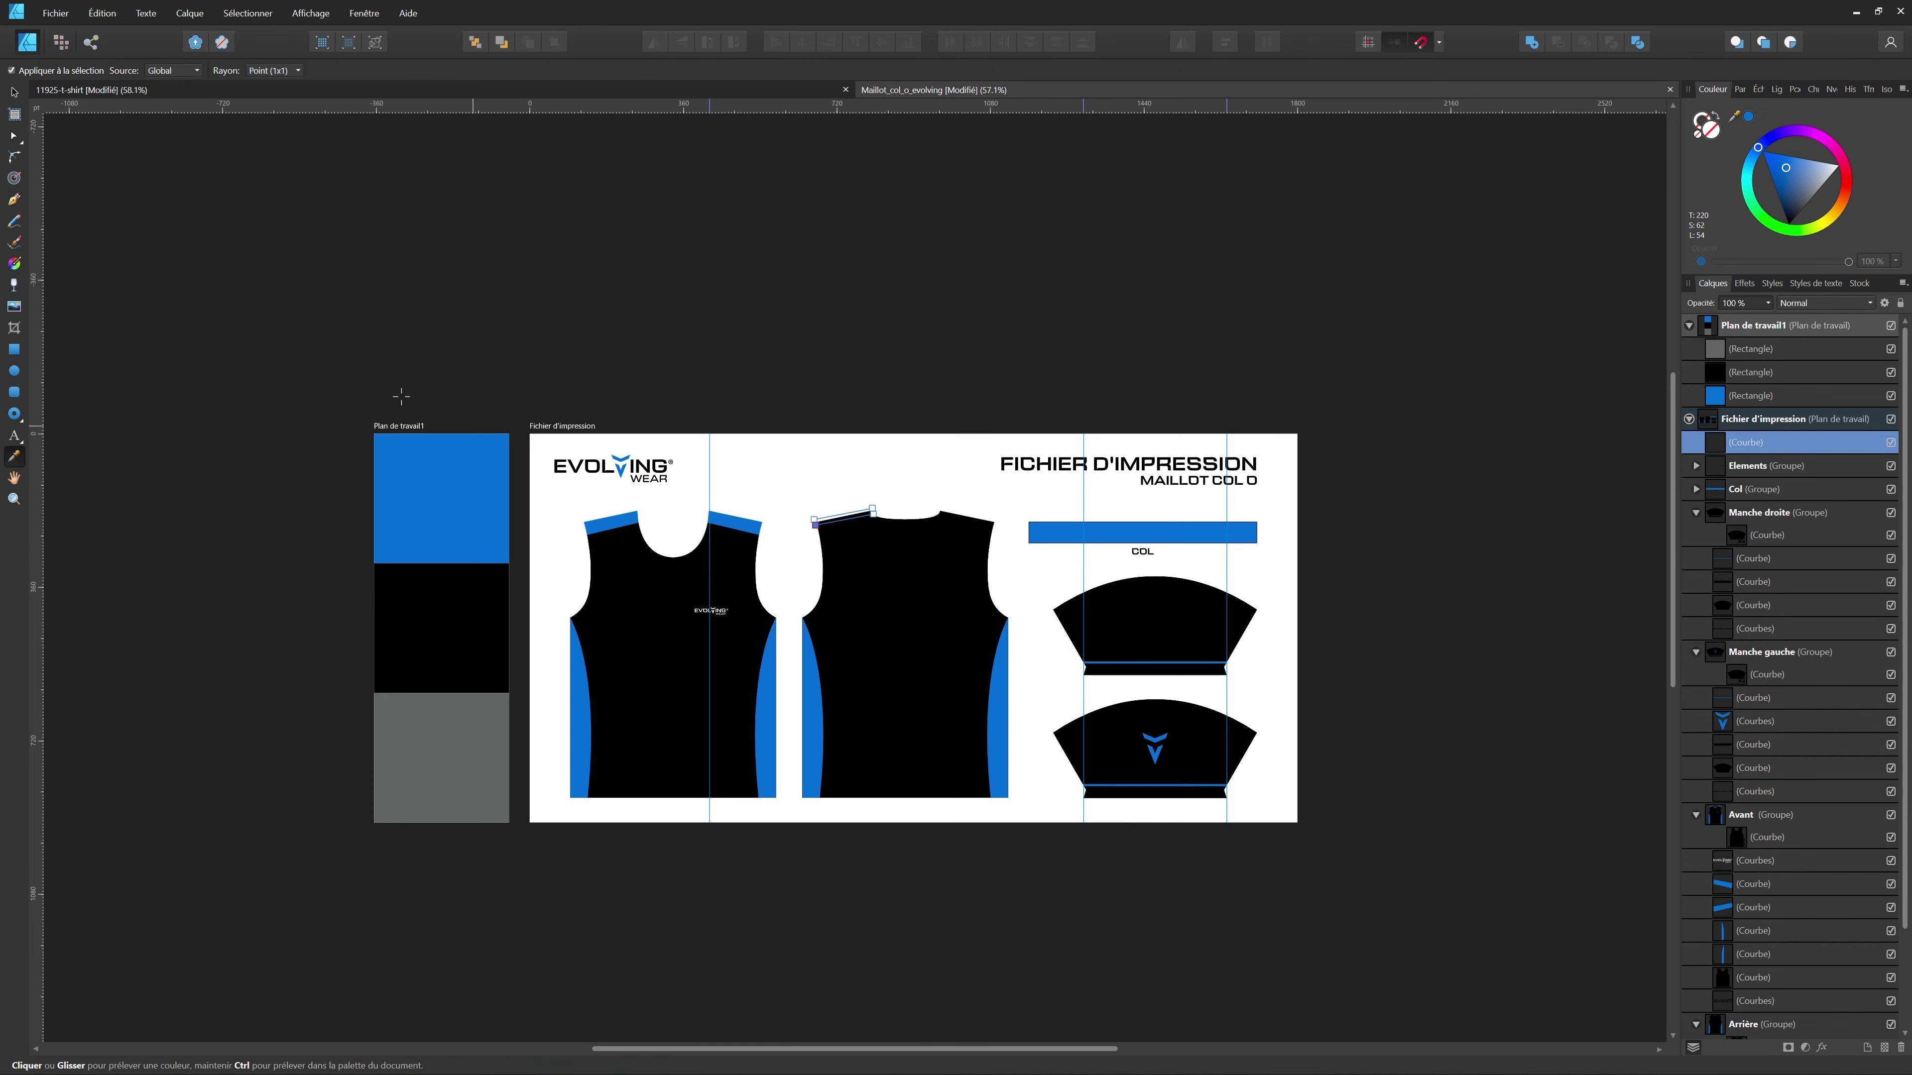
key("v")
scroll(935, 539, "up", 7)
key("ctrl+j")
left_click(654, 42)
left_click(631, 478, "shift")
left_click_drag(631, 479, 802, 500)
key("ctrl+z")
left_click(547, 444)
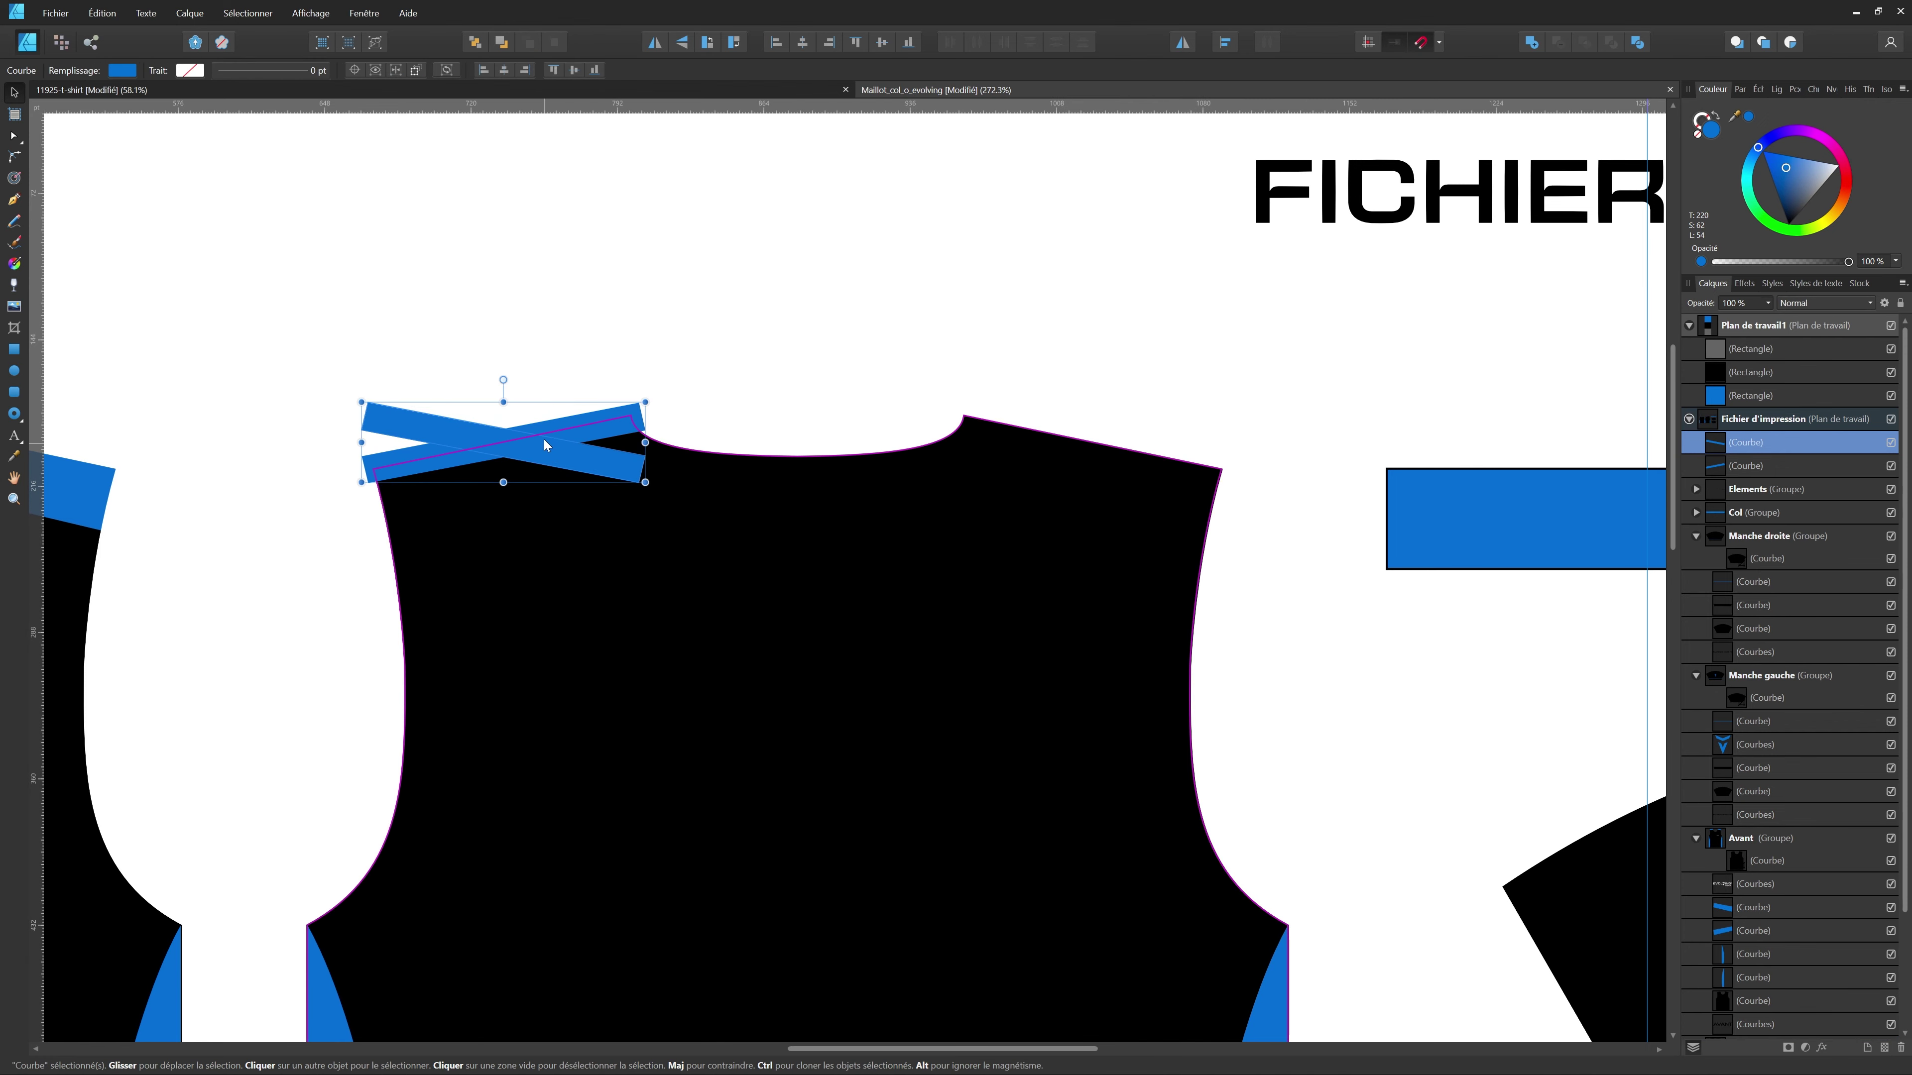
left_click(590, 416)
left_click_drag(654, 482, 1216, 482)
key("ctrl+z")
- Place the mirrored band on the back body's right shoulder and move both back bands into the Arrière group
left_click_drag(589, 471, 1178, 476)
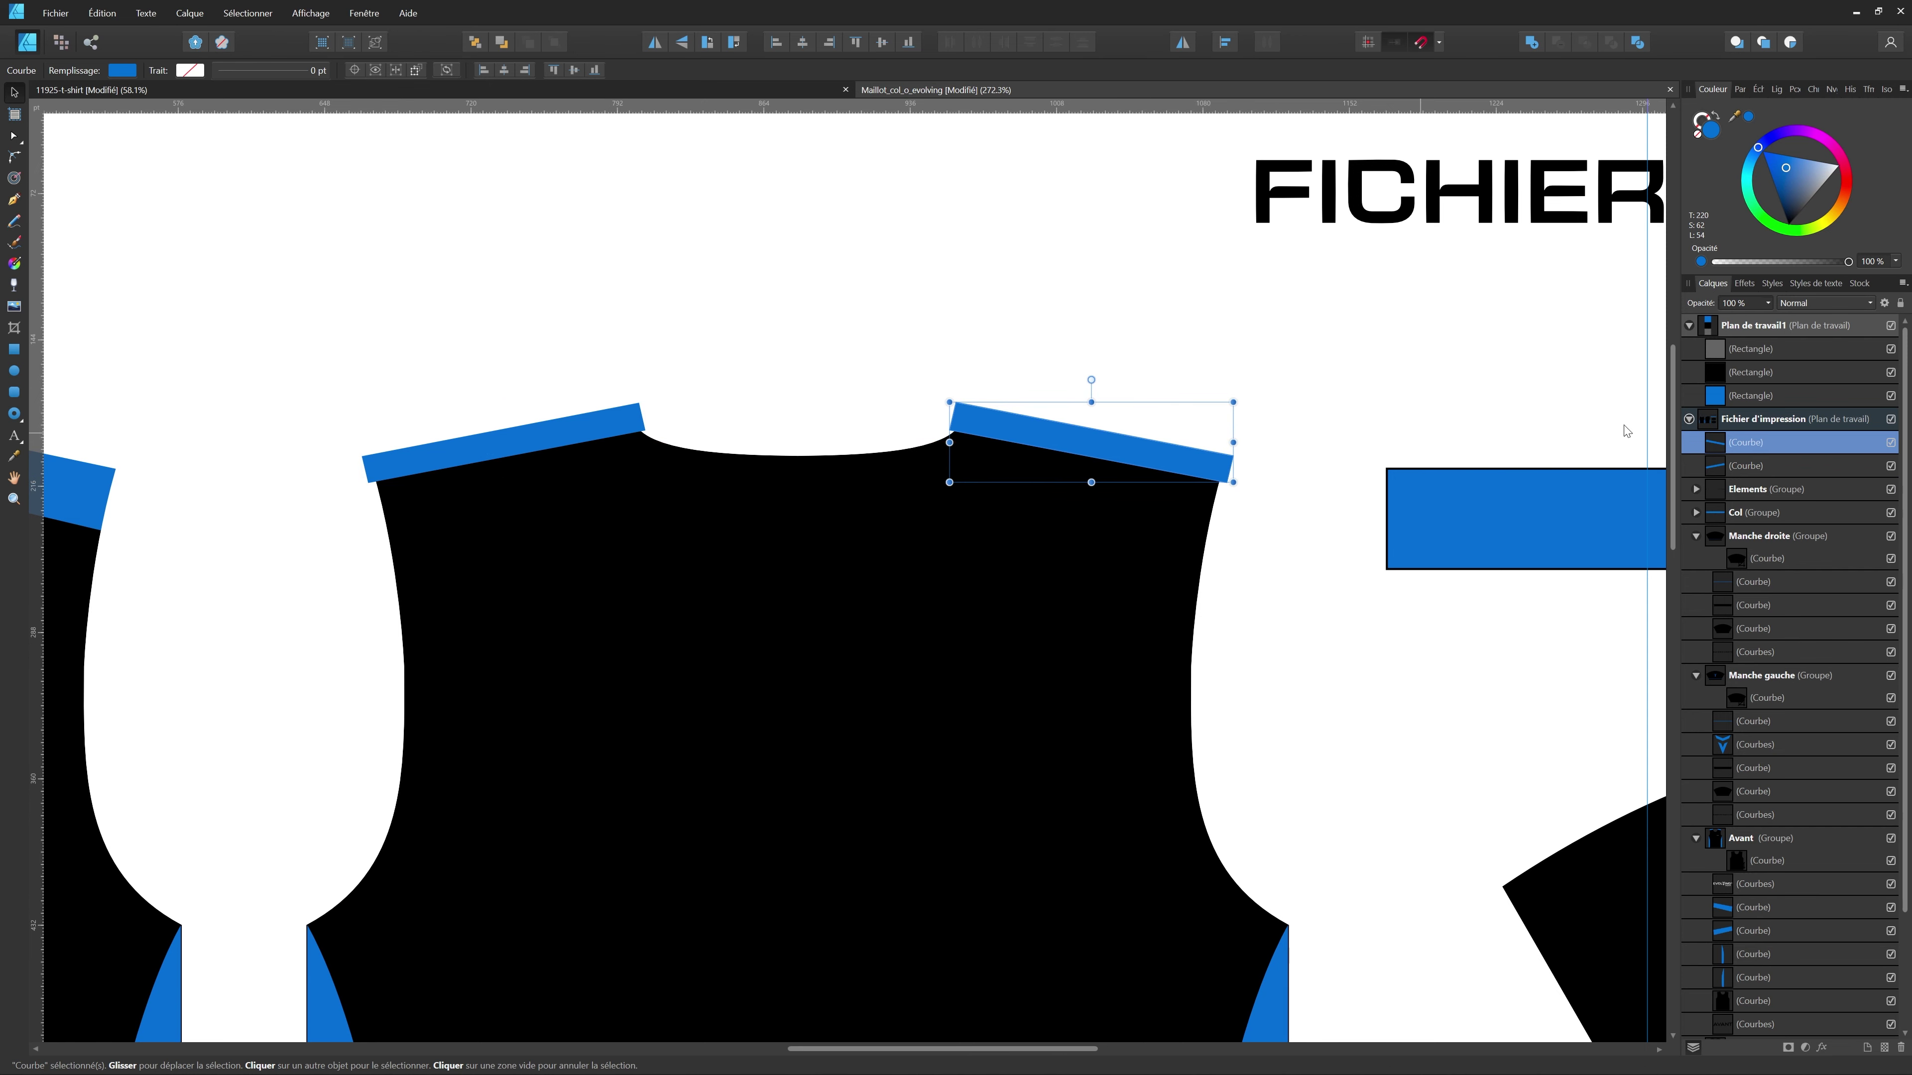
left_click(1818, 467, "shift")
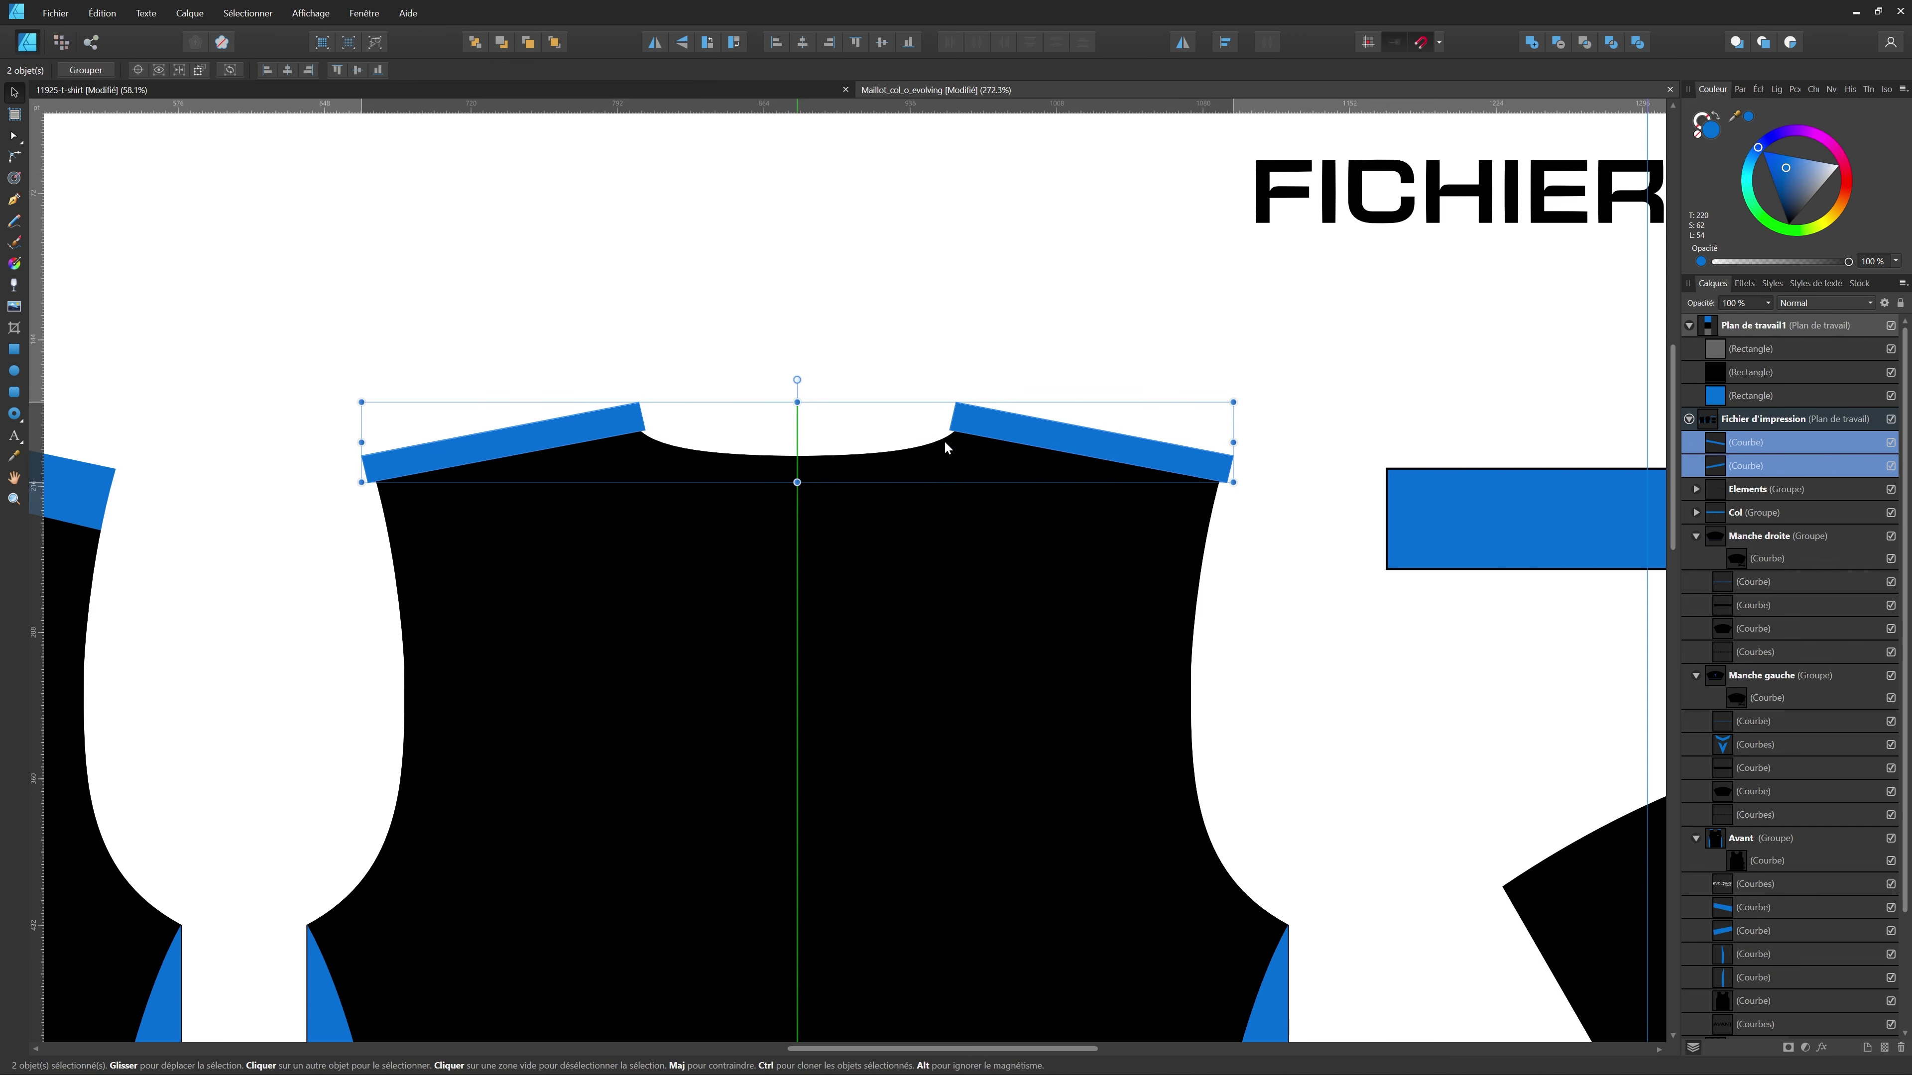
key("ctrl+0")
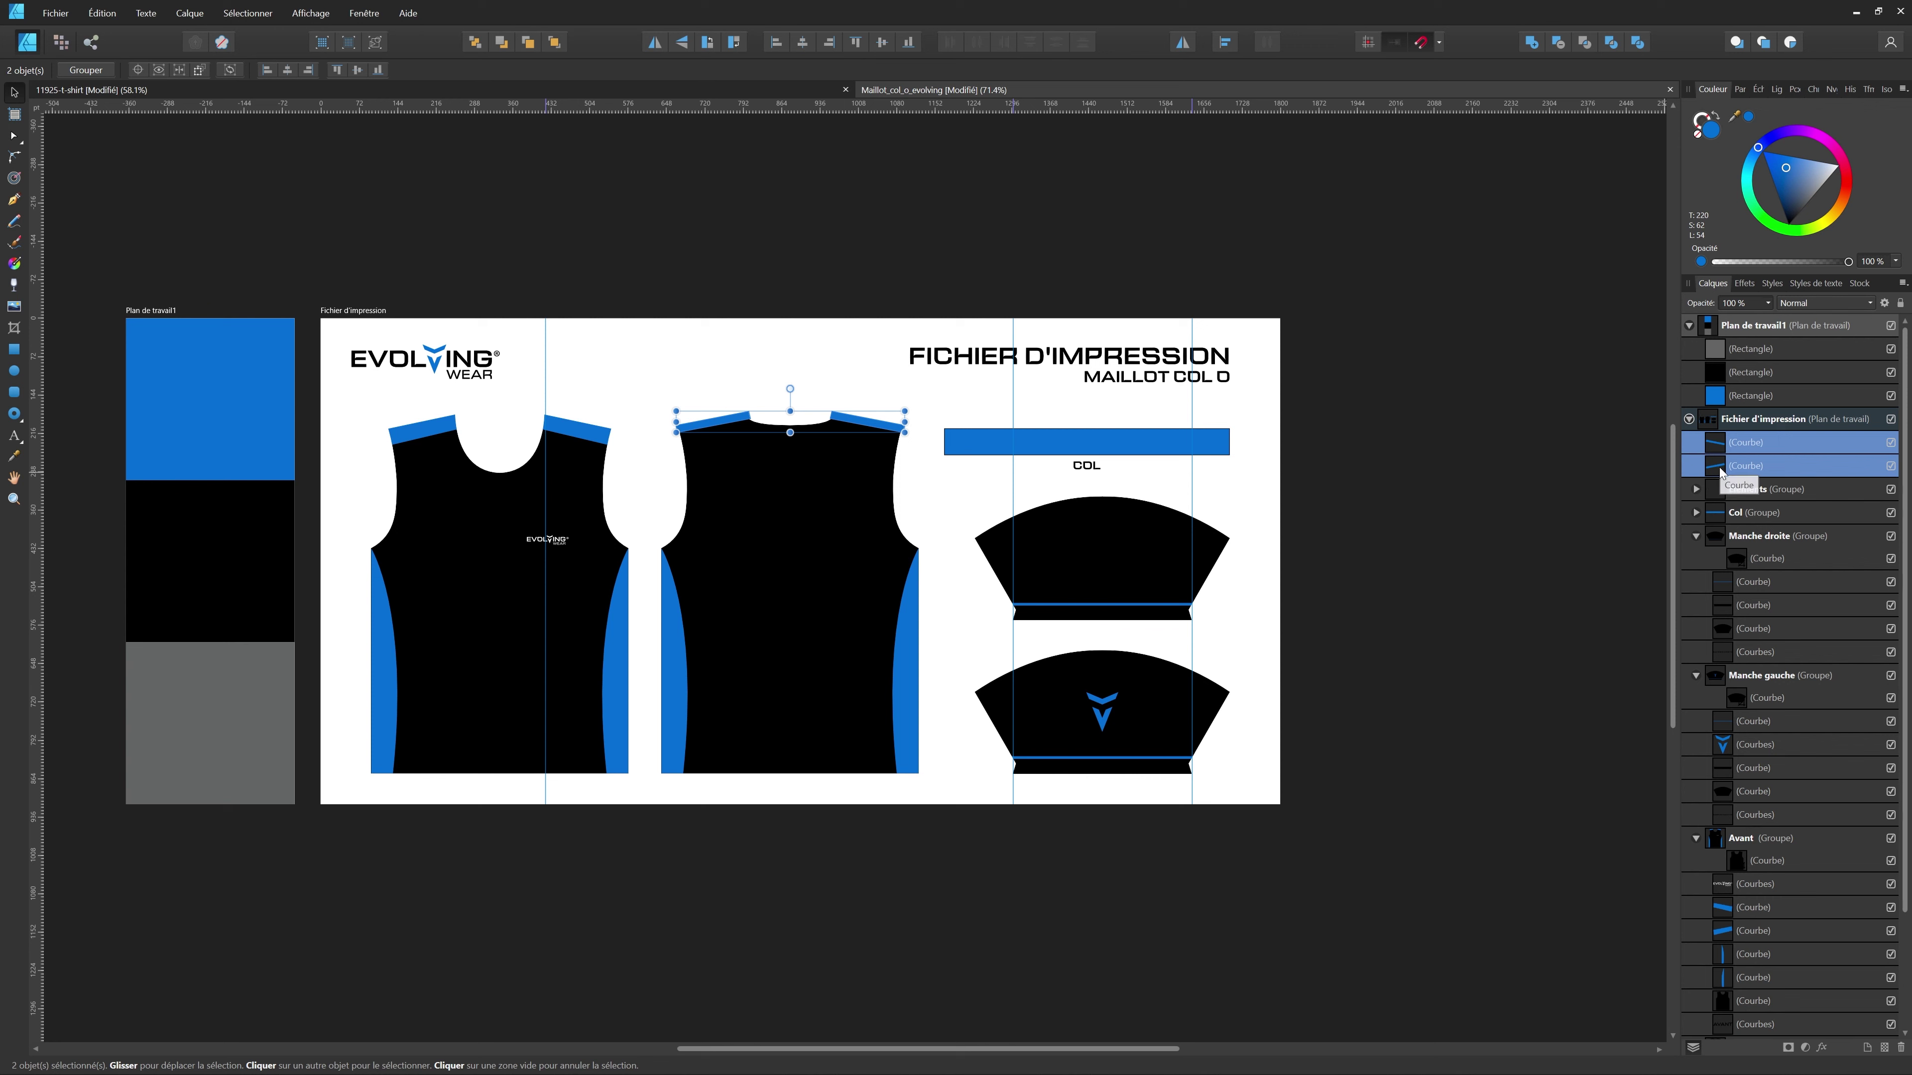
left_click_drag(1721, 472, 1724, 971)
scroll(1723, 363, "up", 10)
- Collapse the Plan de travail1 artboard and rename it Assets
left_click(1733, 371)
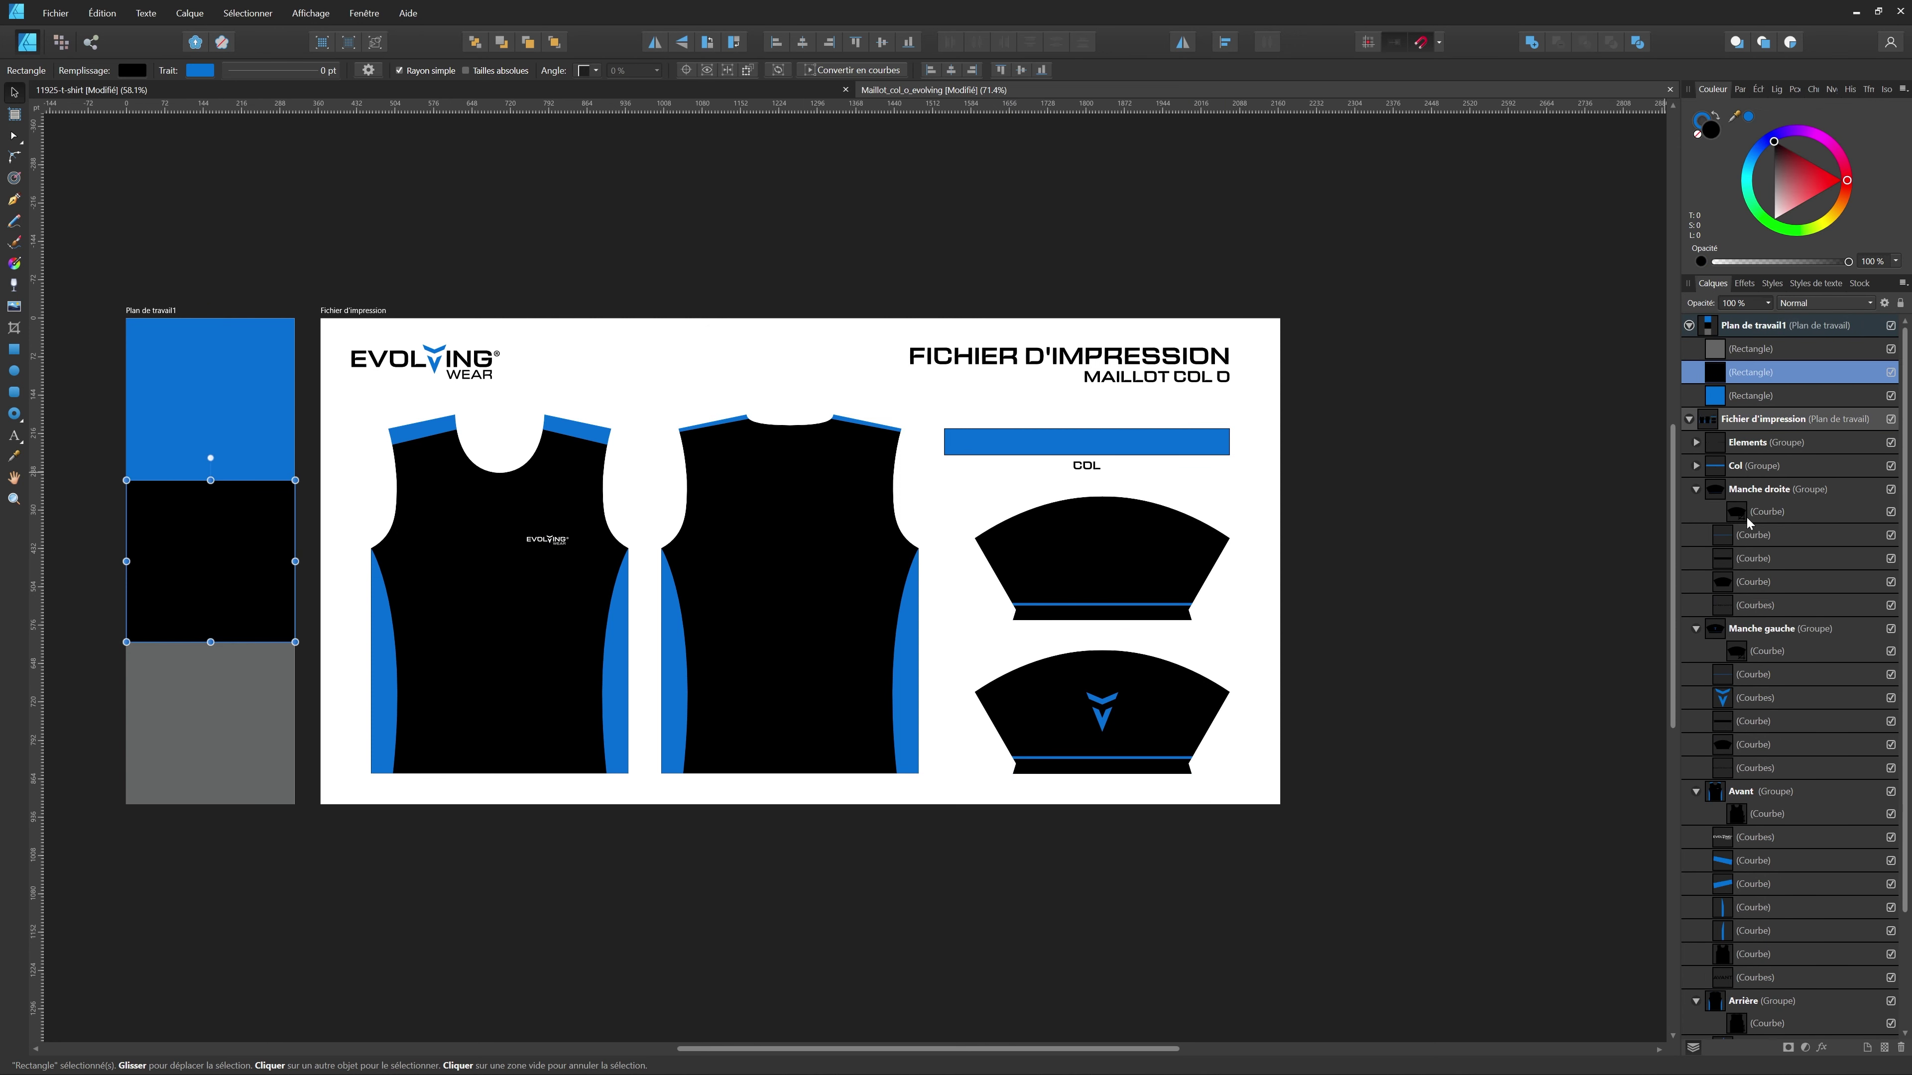
left_click(1689, 324)
double_click(1731, 327)
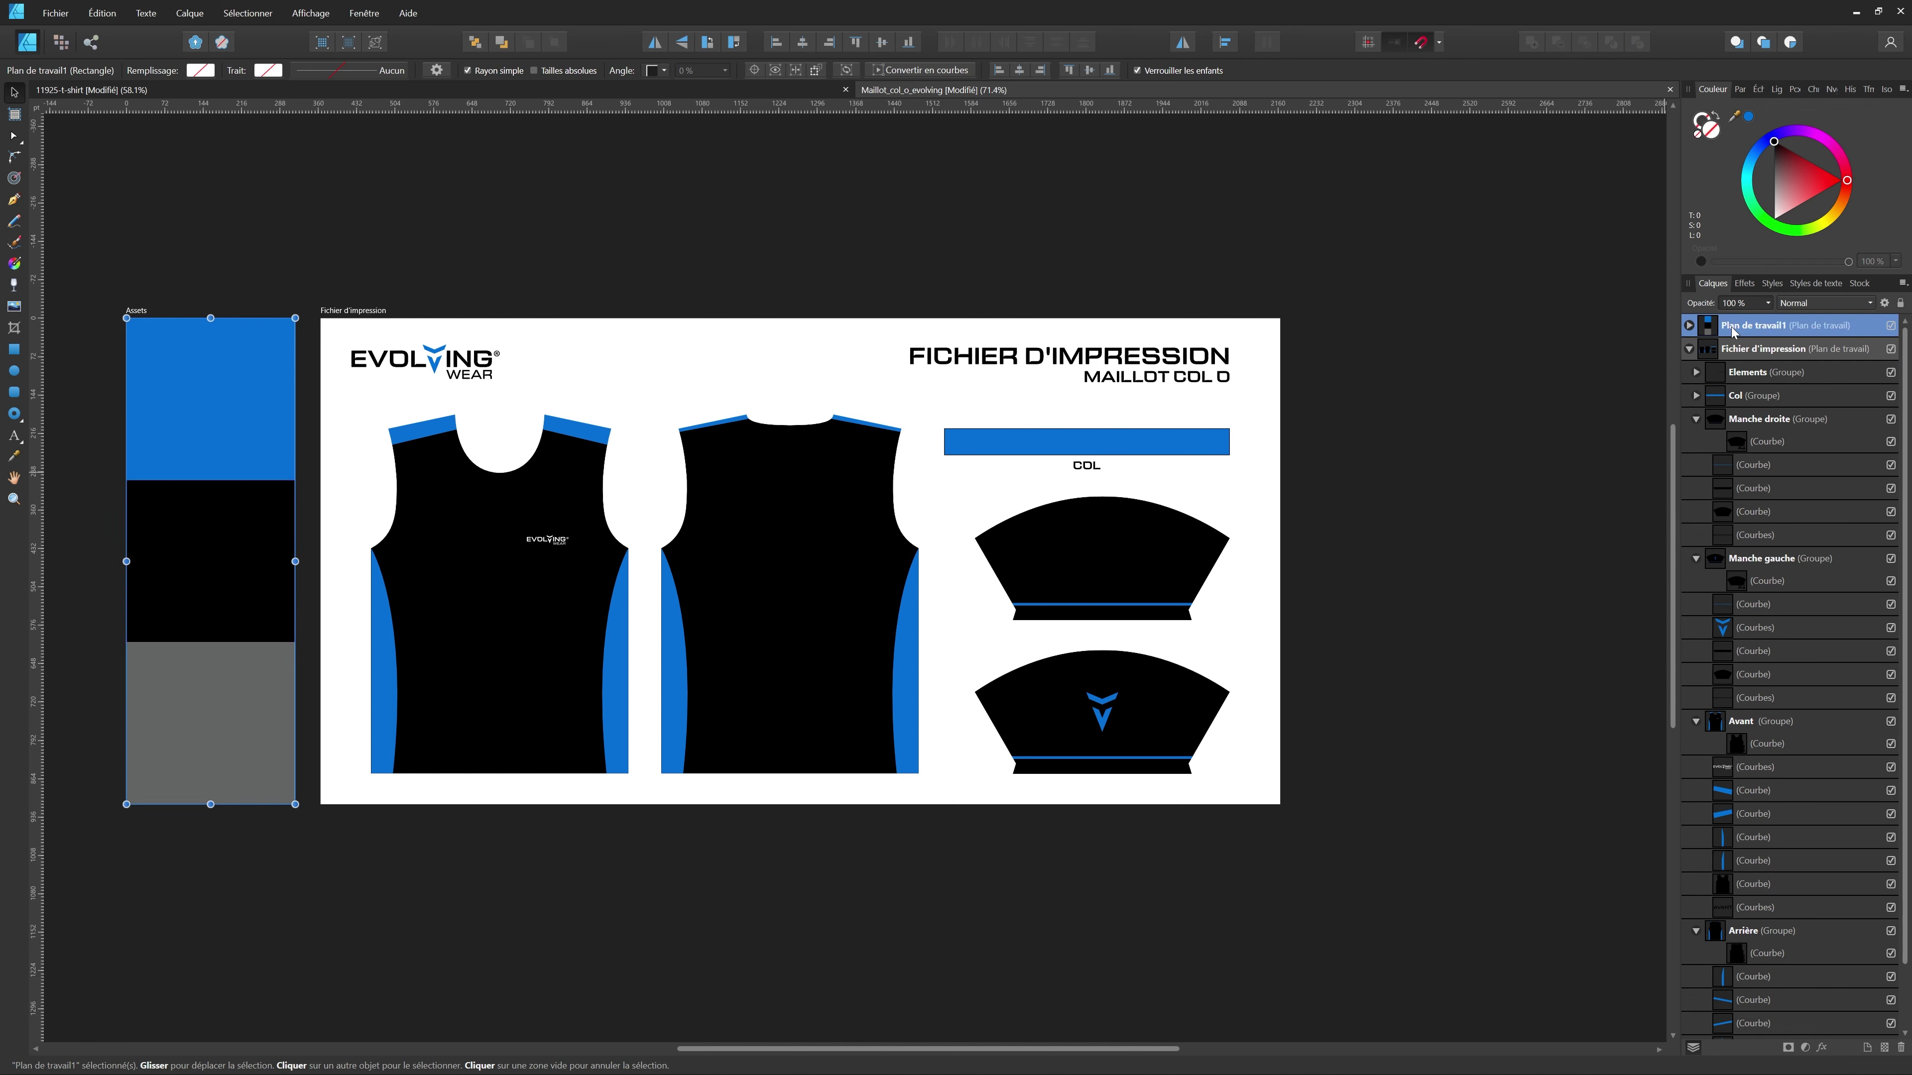
type("Assets")
key("Return")
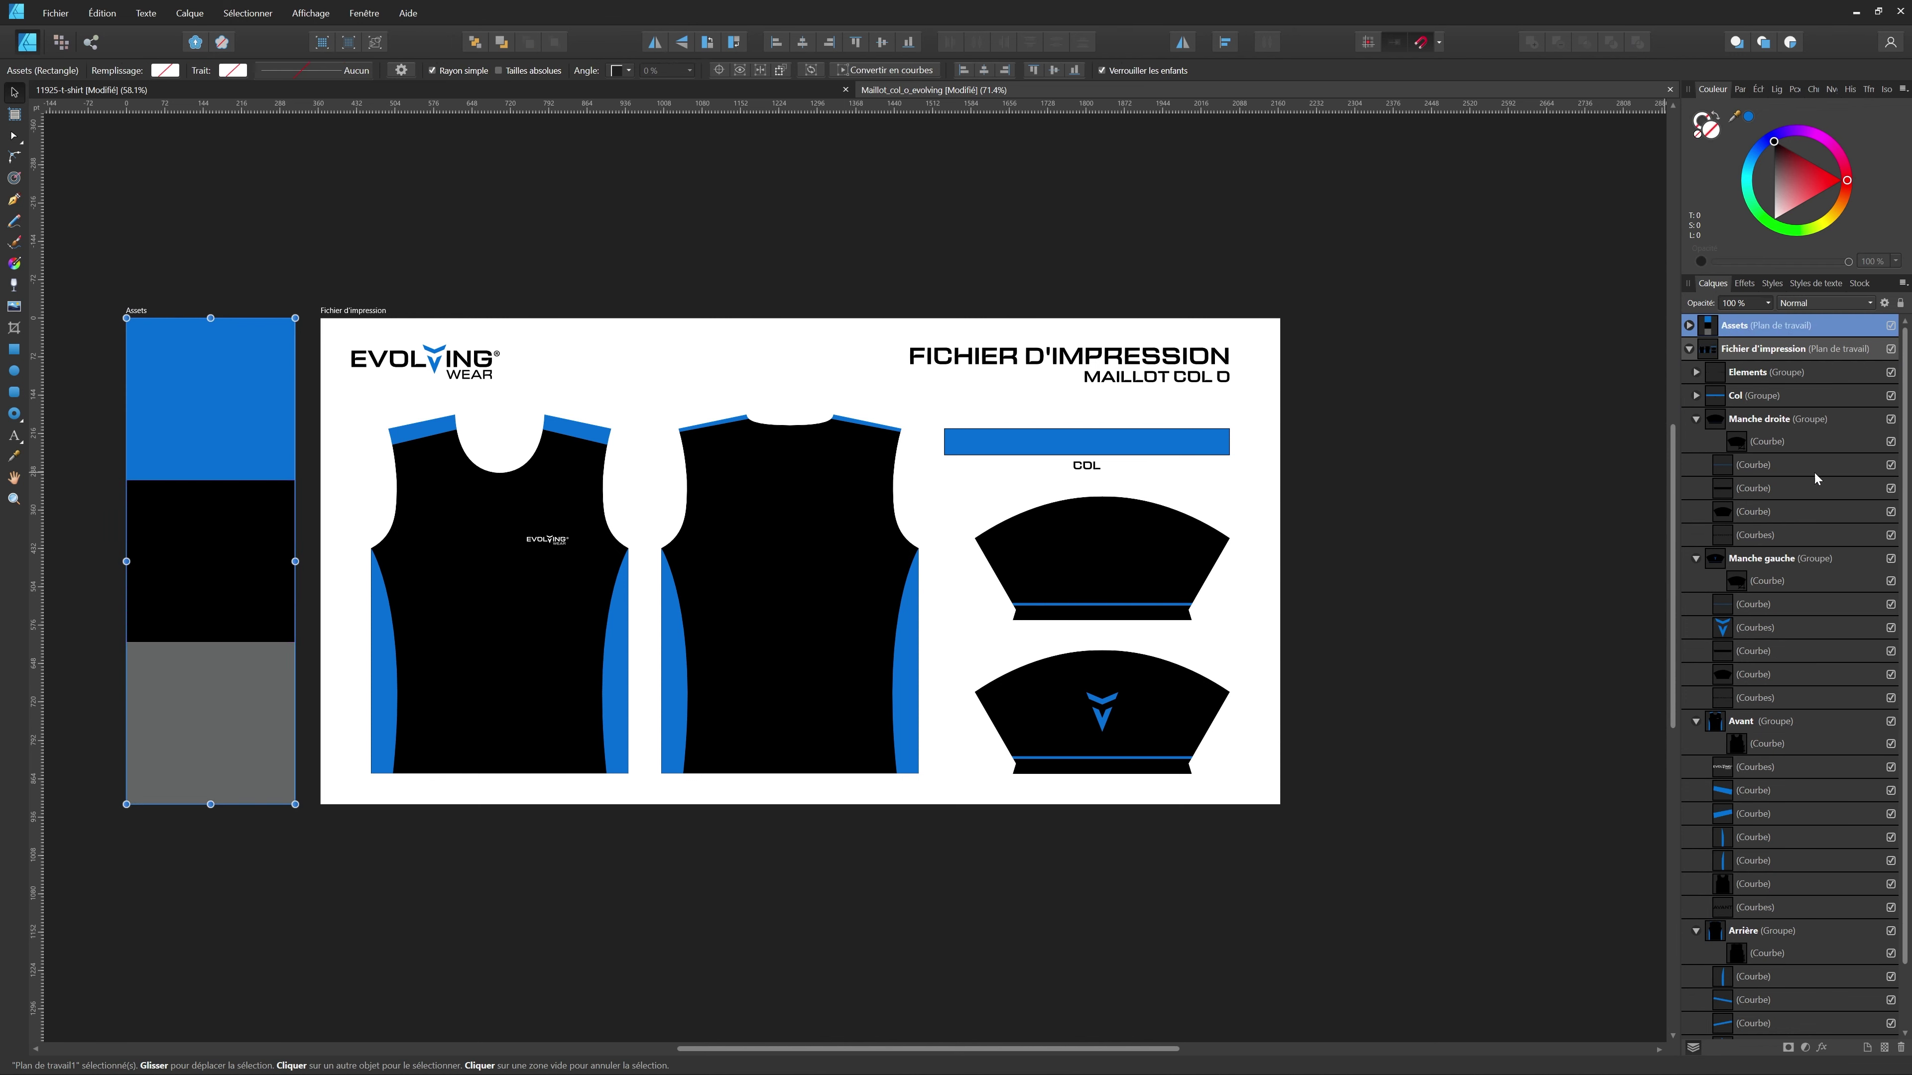
left_click(1774, 813)
left_click(1774, 792)
left_click(1487, 770)
scroll(963, 601, "up", 3)
scroll(964, 607, "down", 5)
scroll(756, 623, "up", 4)
- Copy the masked brick-pattern group from the PARTS group of the 11925-t-shirt mockup
left_click(593, 88)
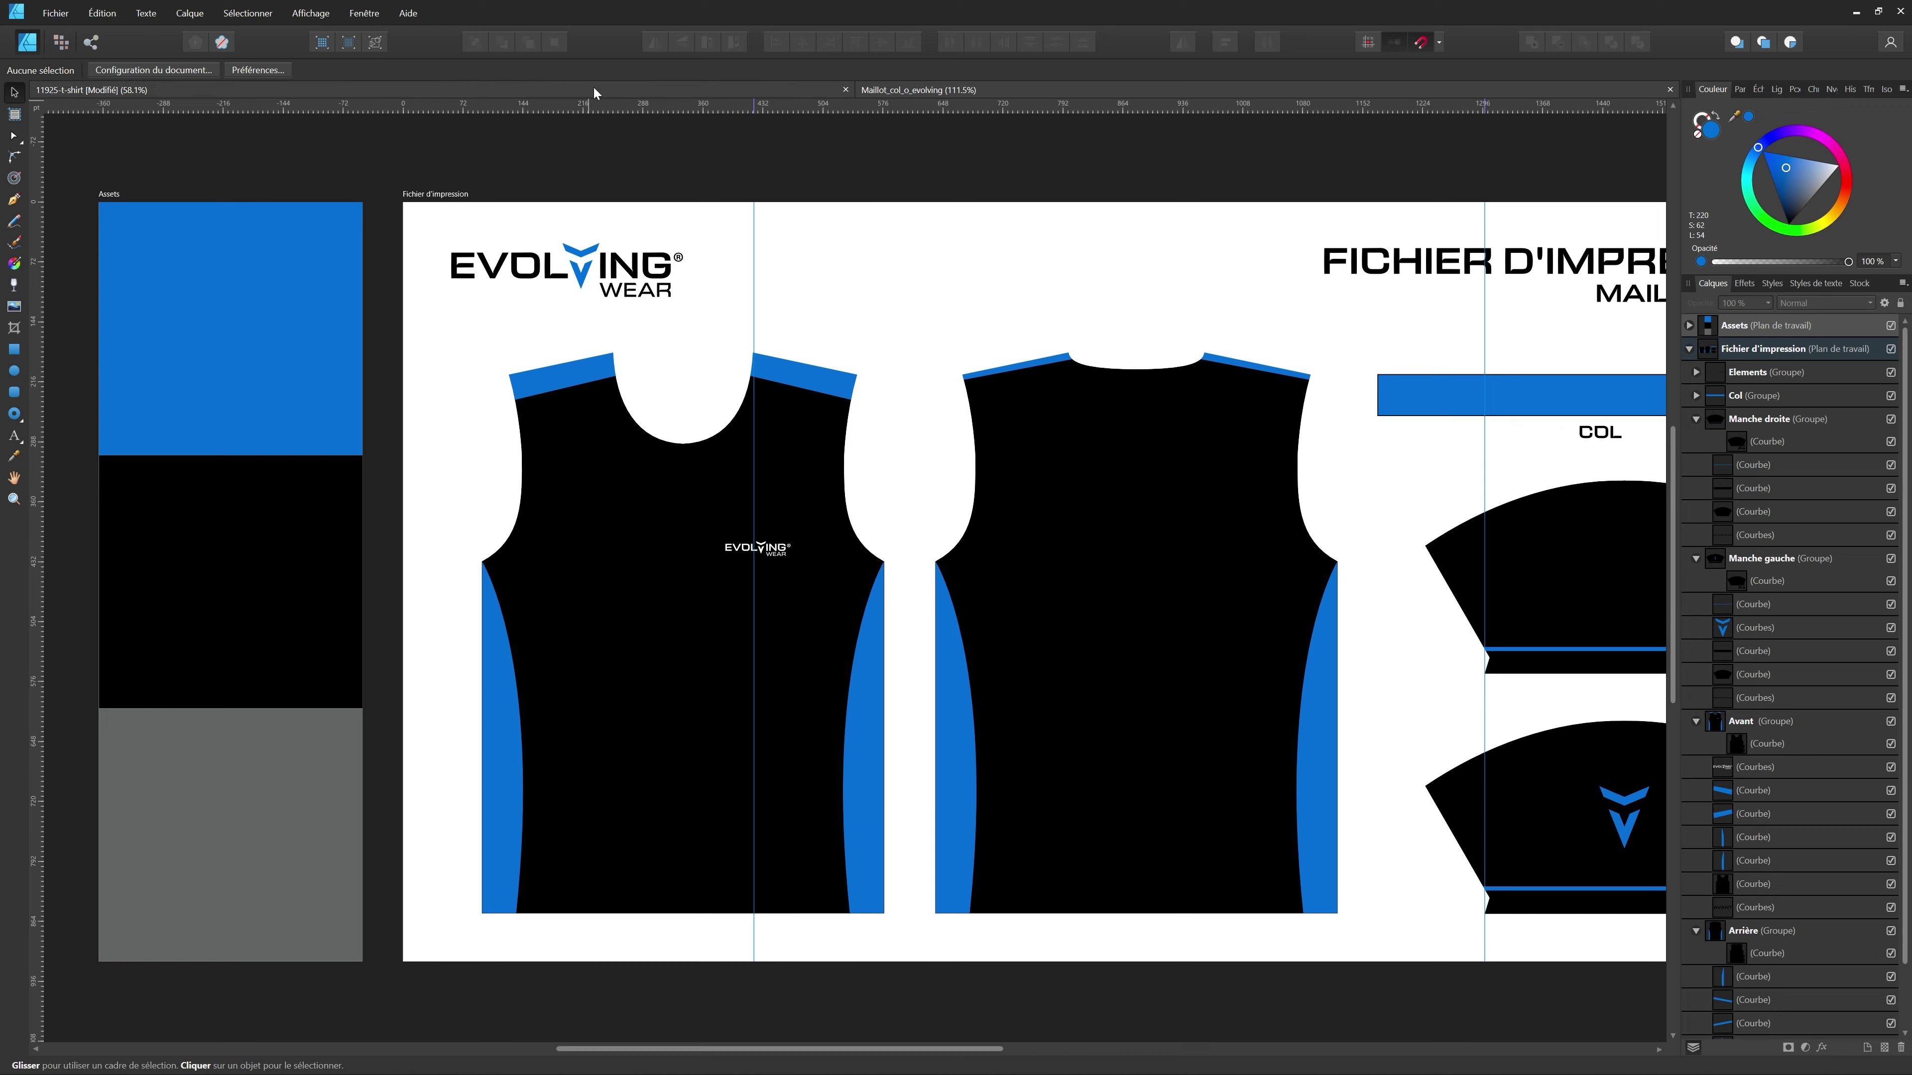
scroll(1035, 509, "down", 3)
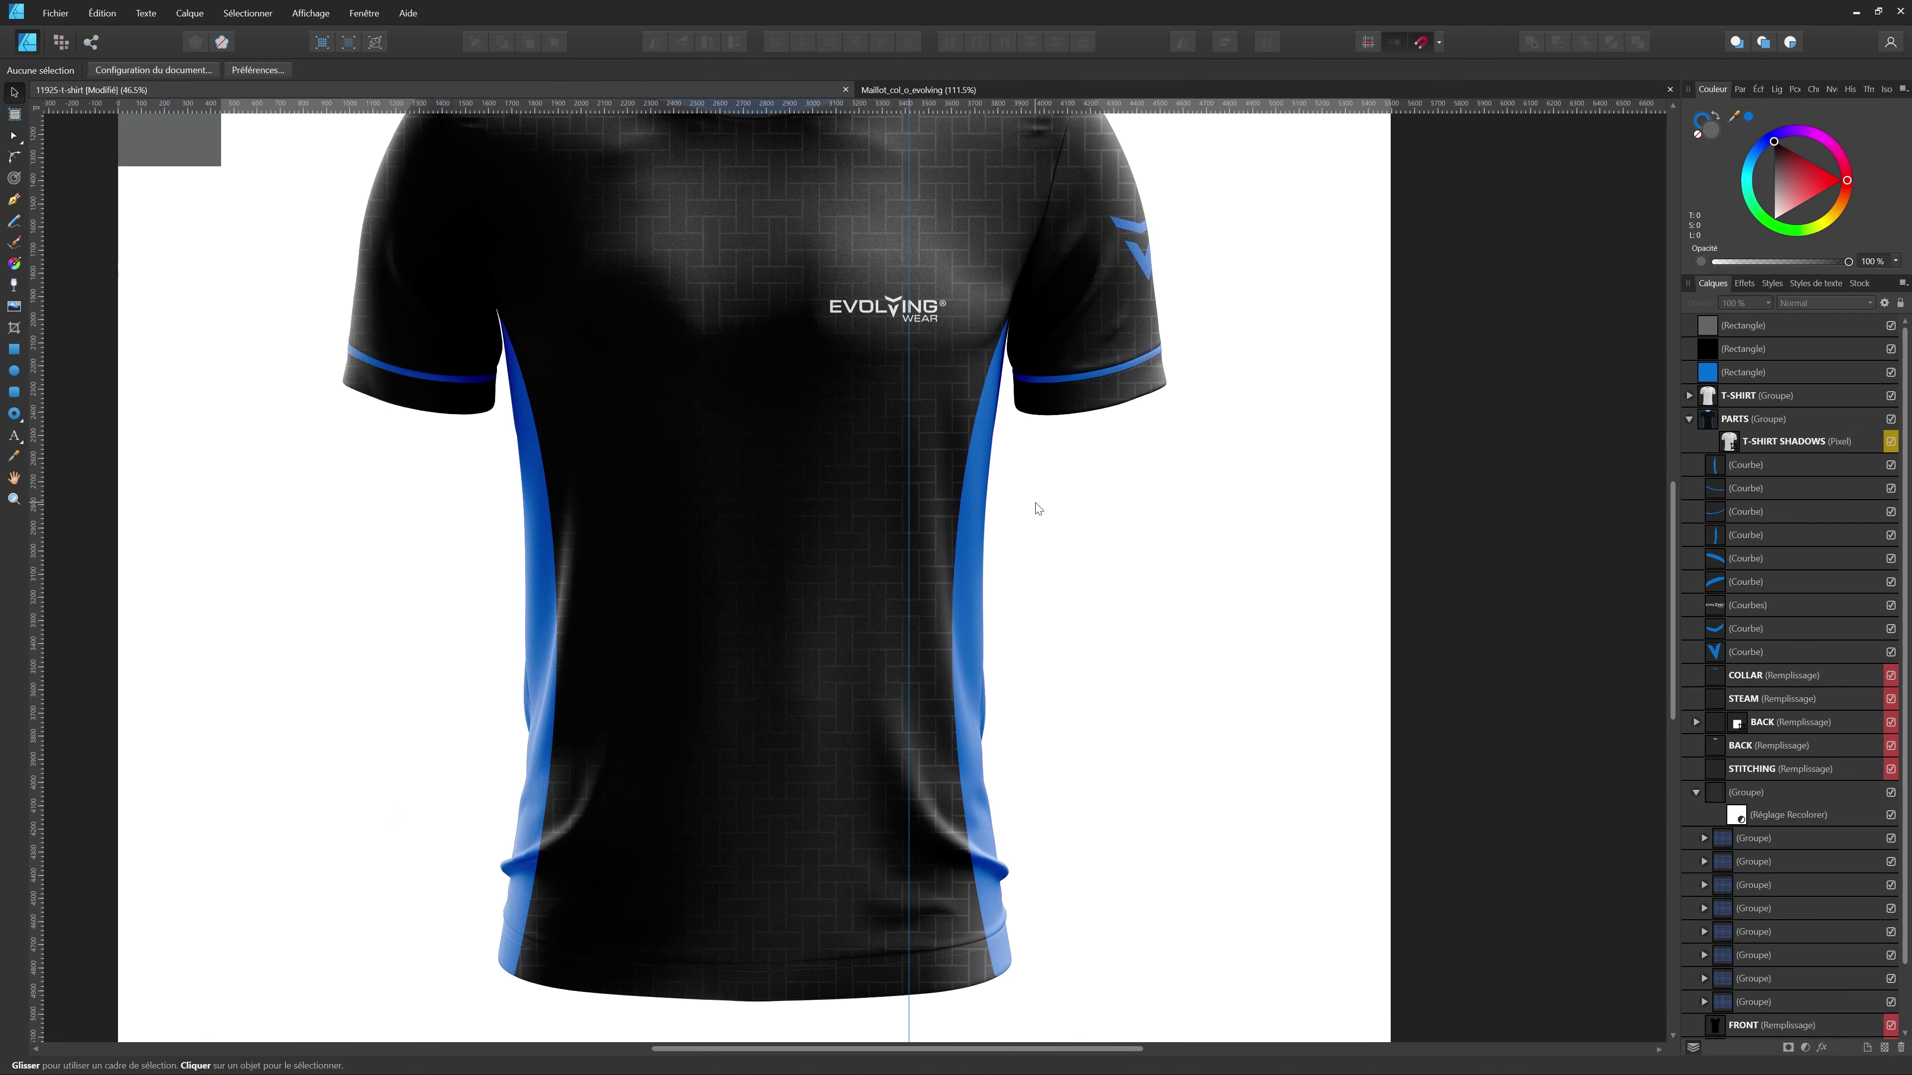
left_click(1694, 794)
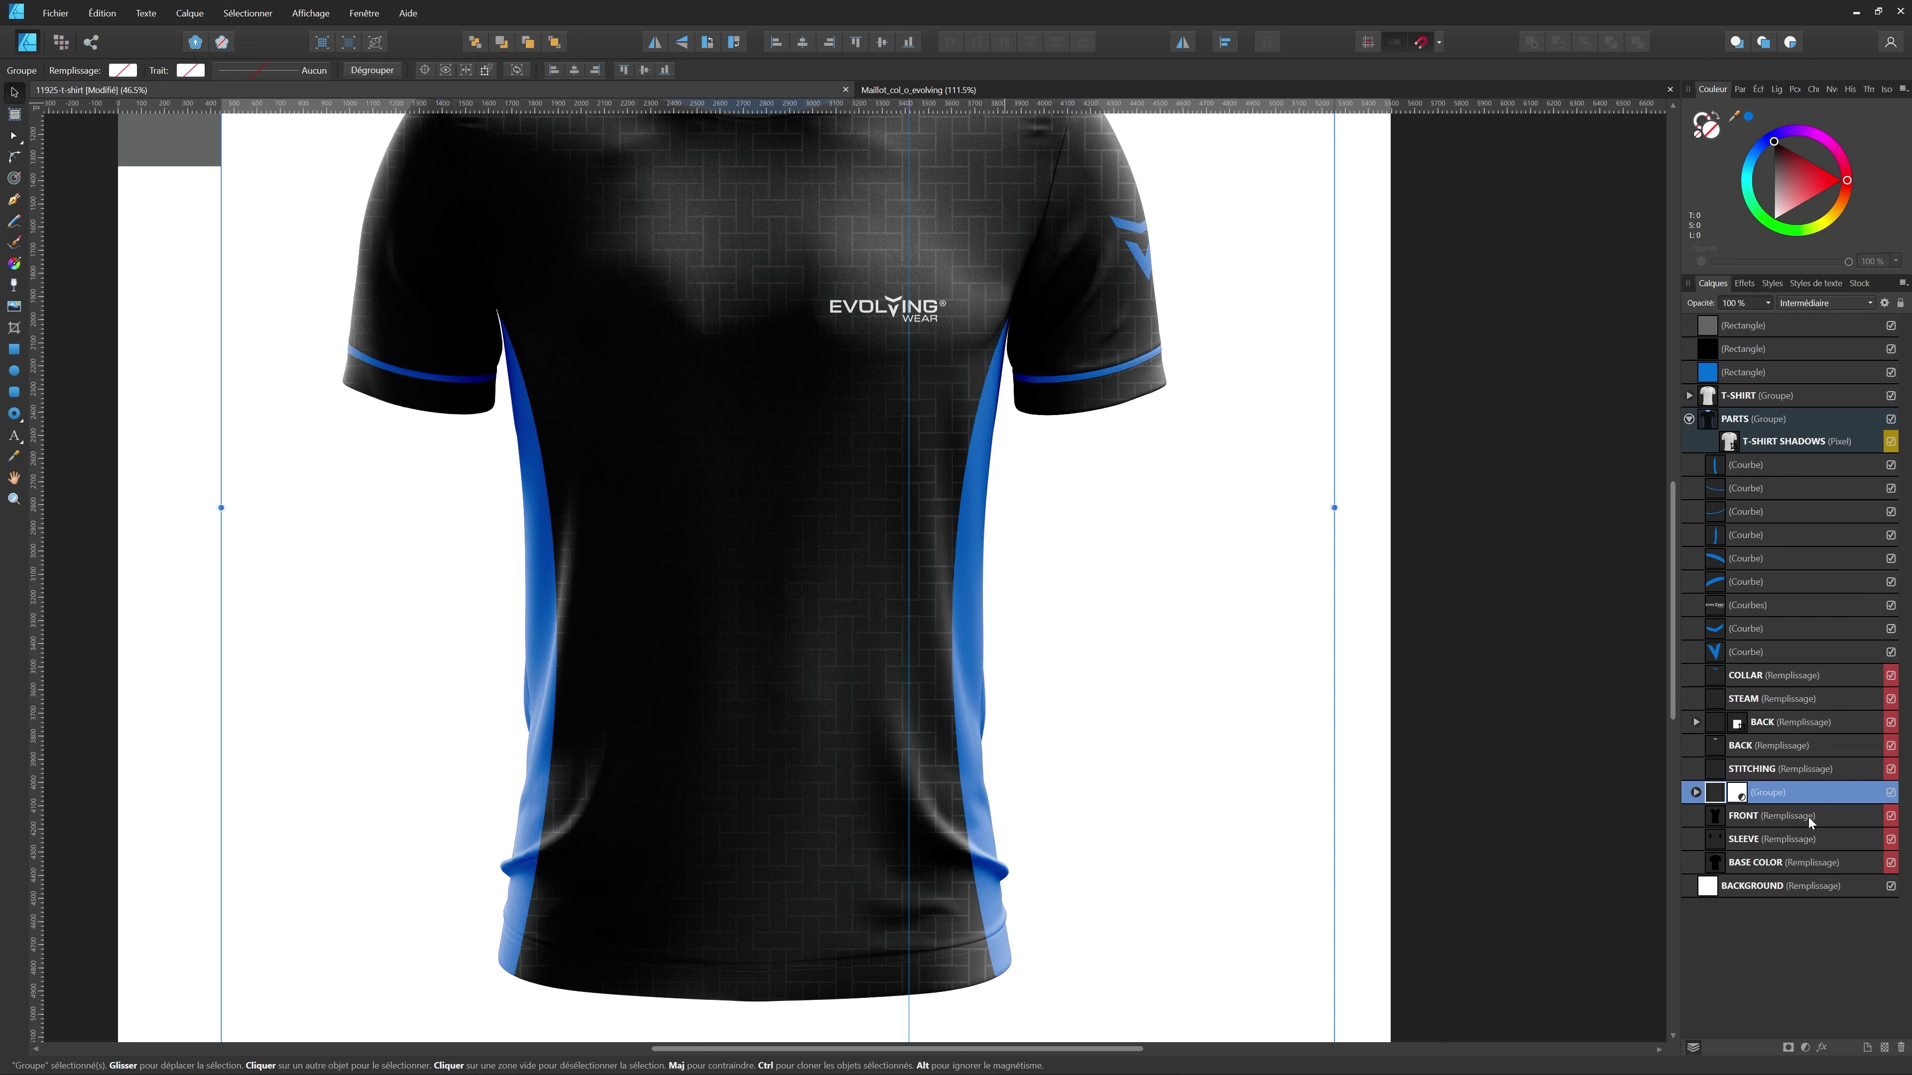
- Paste the pattern group into the Maillot_col_o_evolving print file and place it over the jersey bodies
left_click(1005, 94)
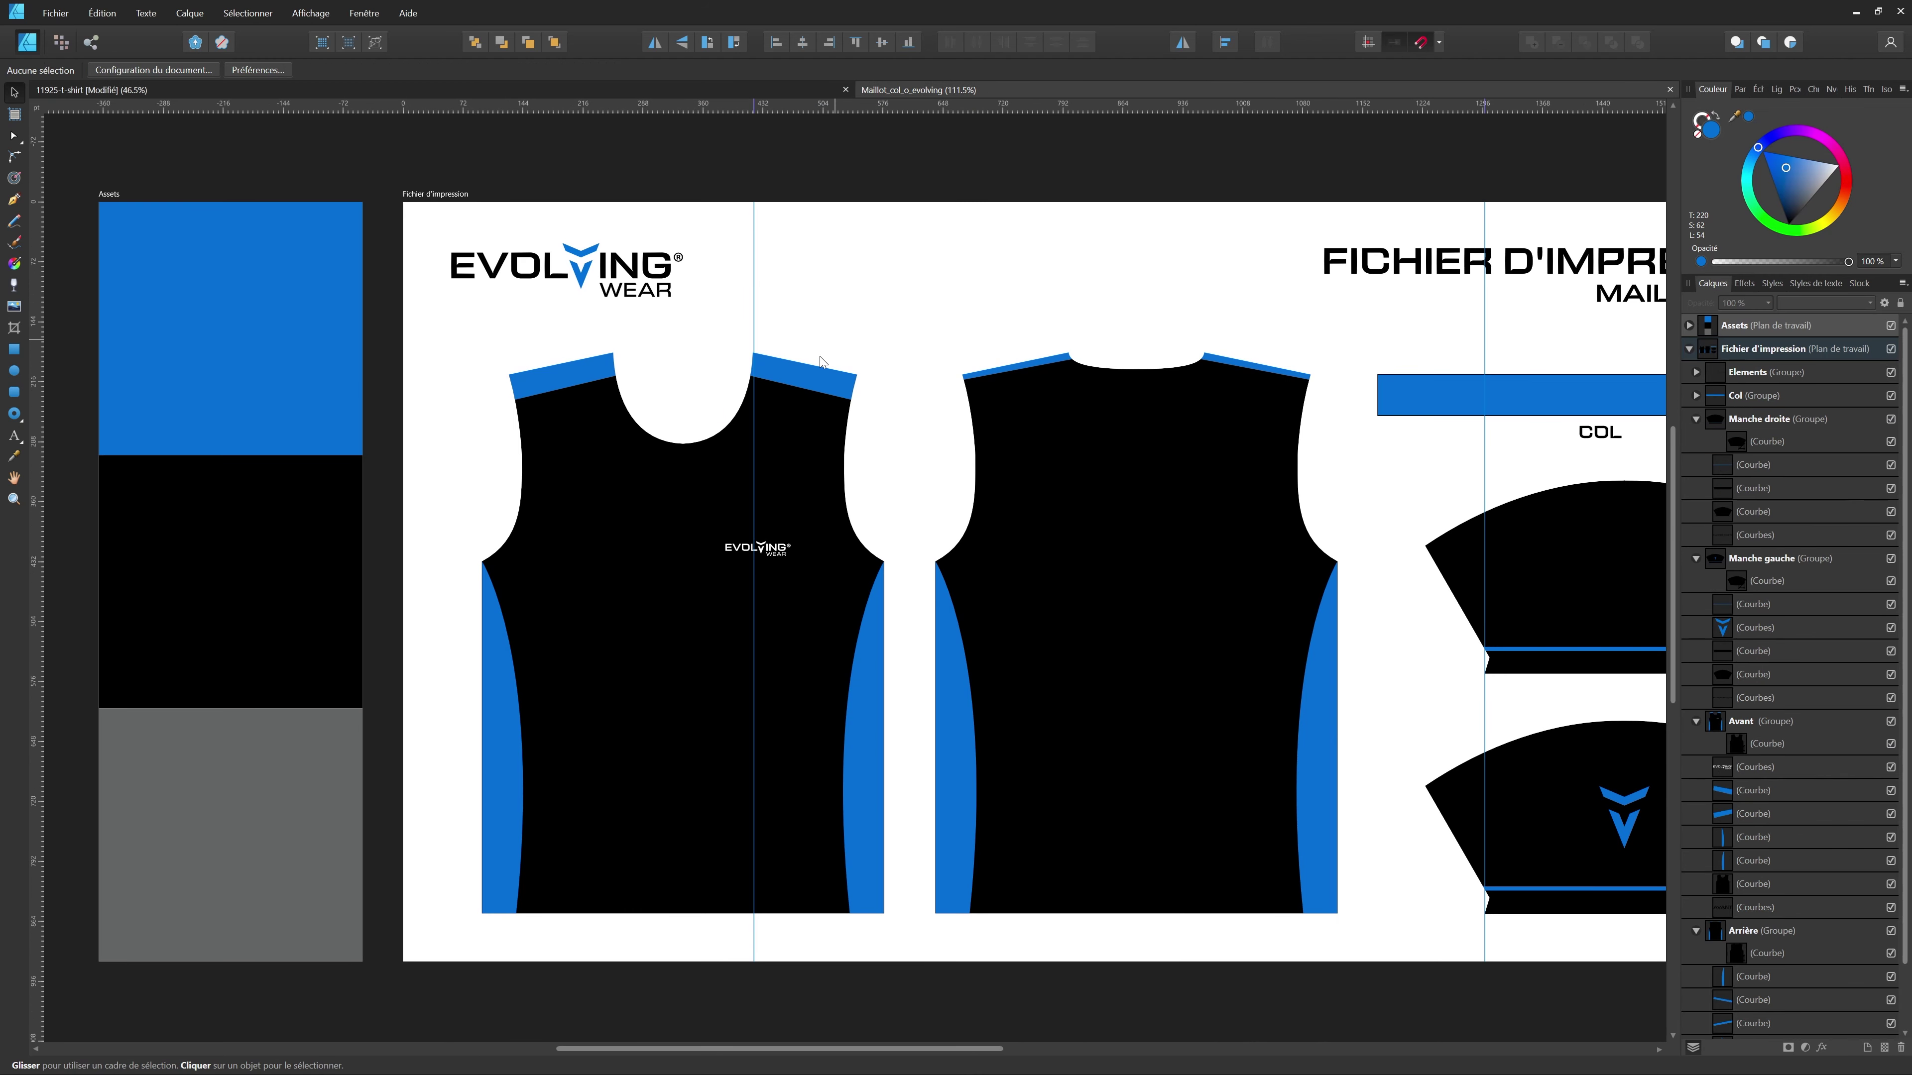
key("ctrl+v")
scroll(819, 362, "down", 5)
scroll(1081, 497, "down", 5)
left_click_drag(1126, 578, 903, 574)
left_click_drag(873, 575, 887, 451)
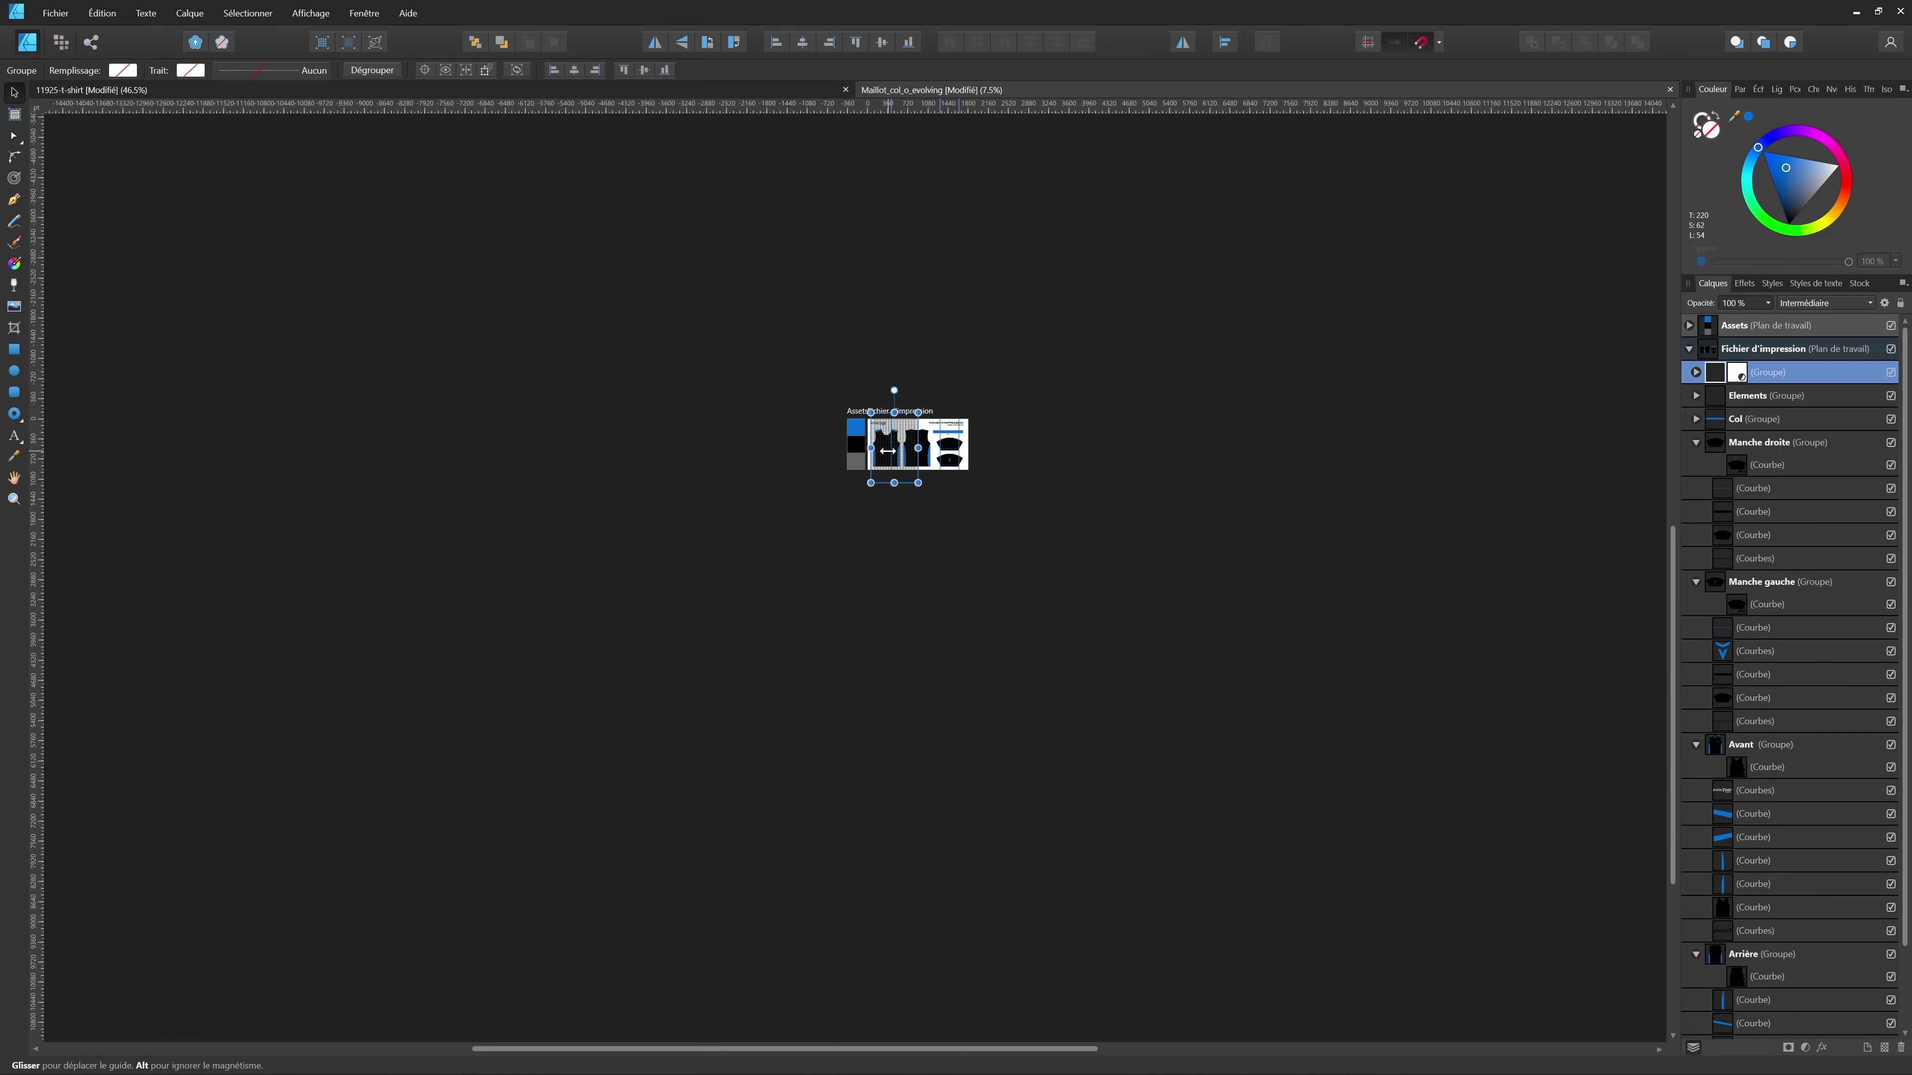
- Scale the pattern group down slightly and reposition it to cover the whole front body
scroll(888, 451, "up", 10)
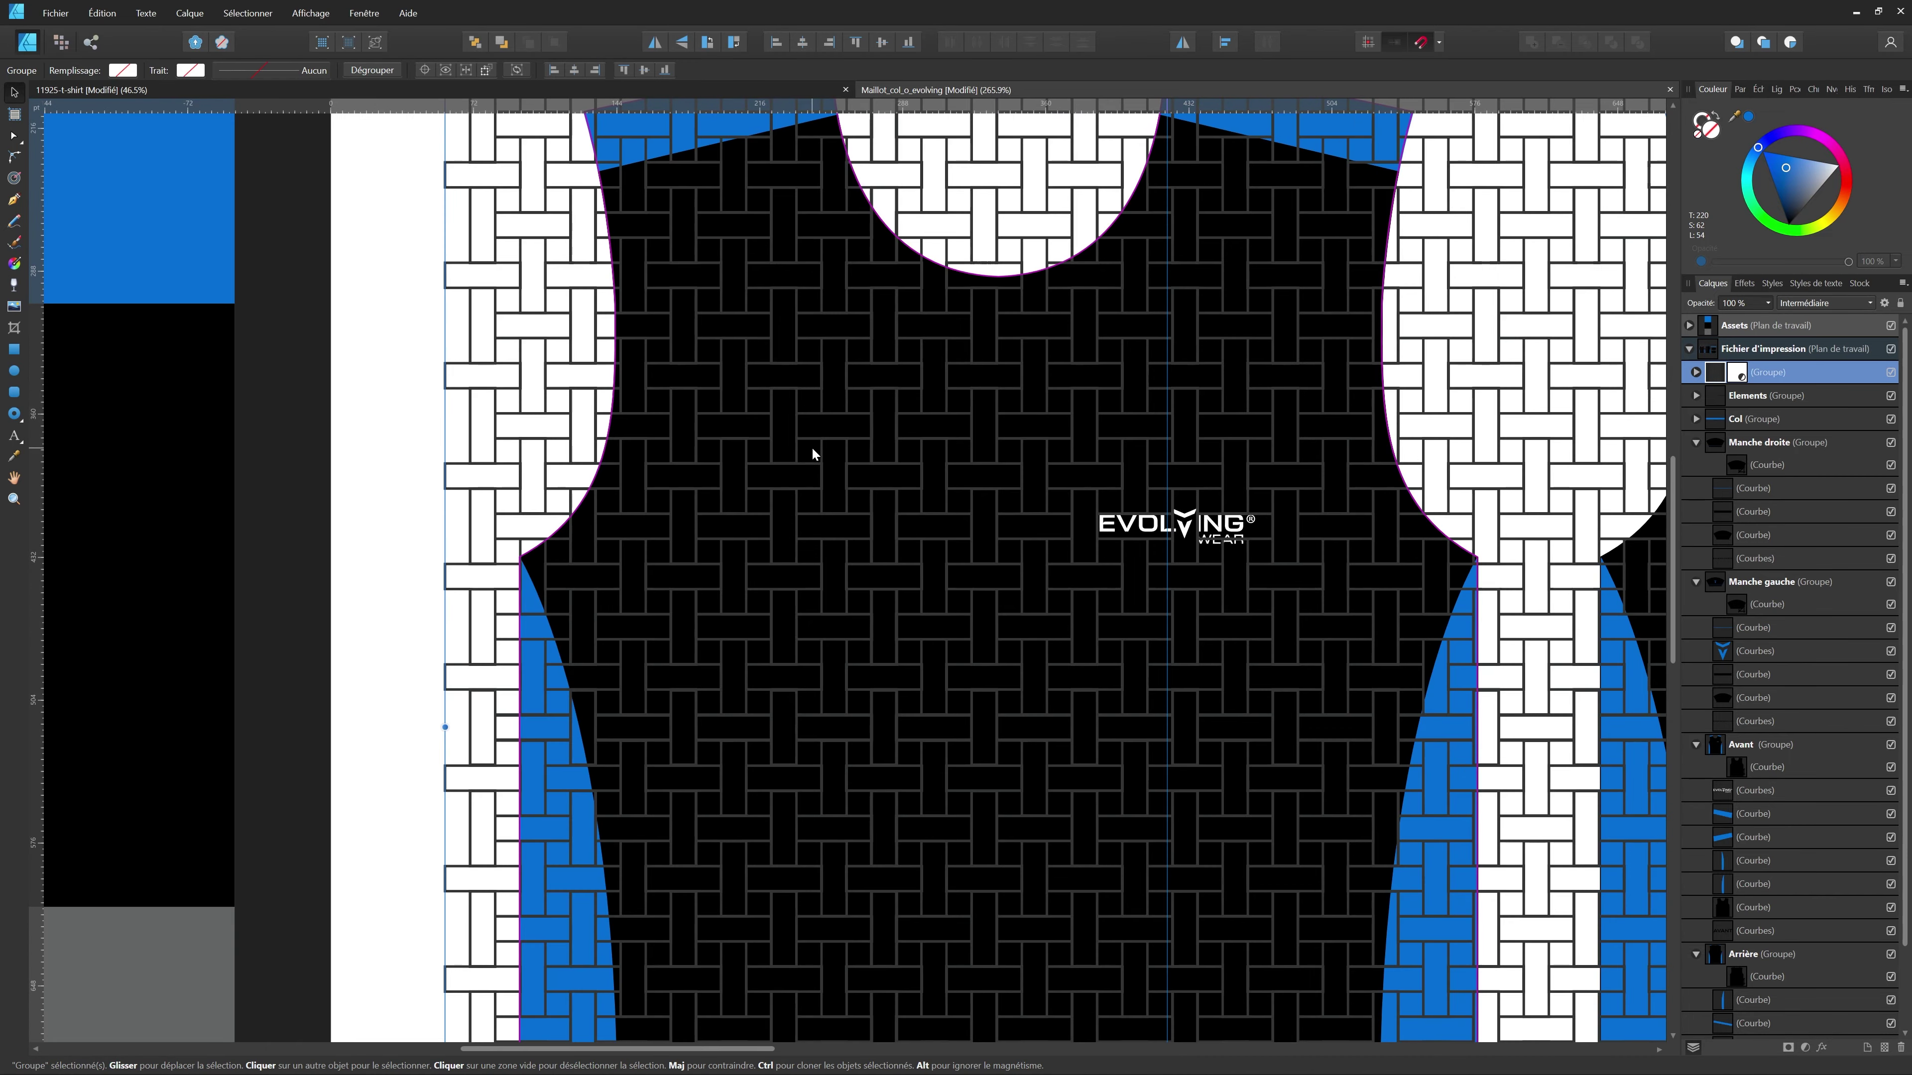
scroll(812, 446, "down", 4)
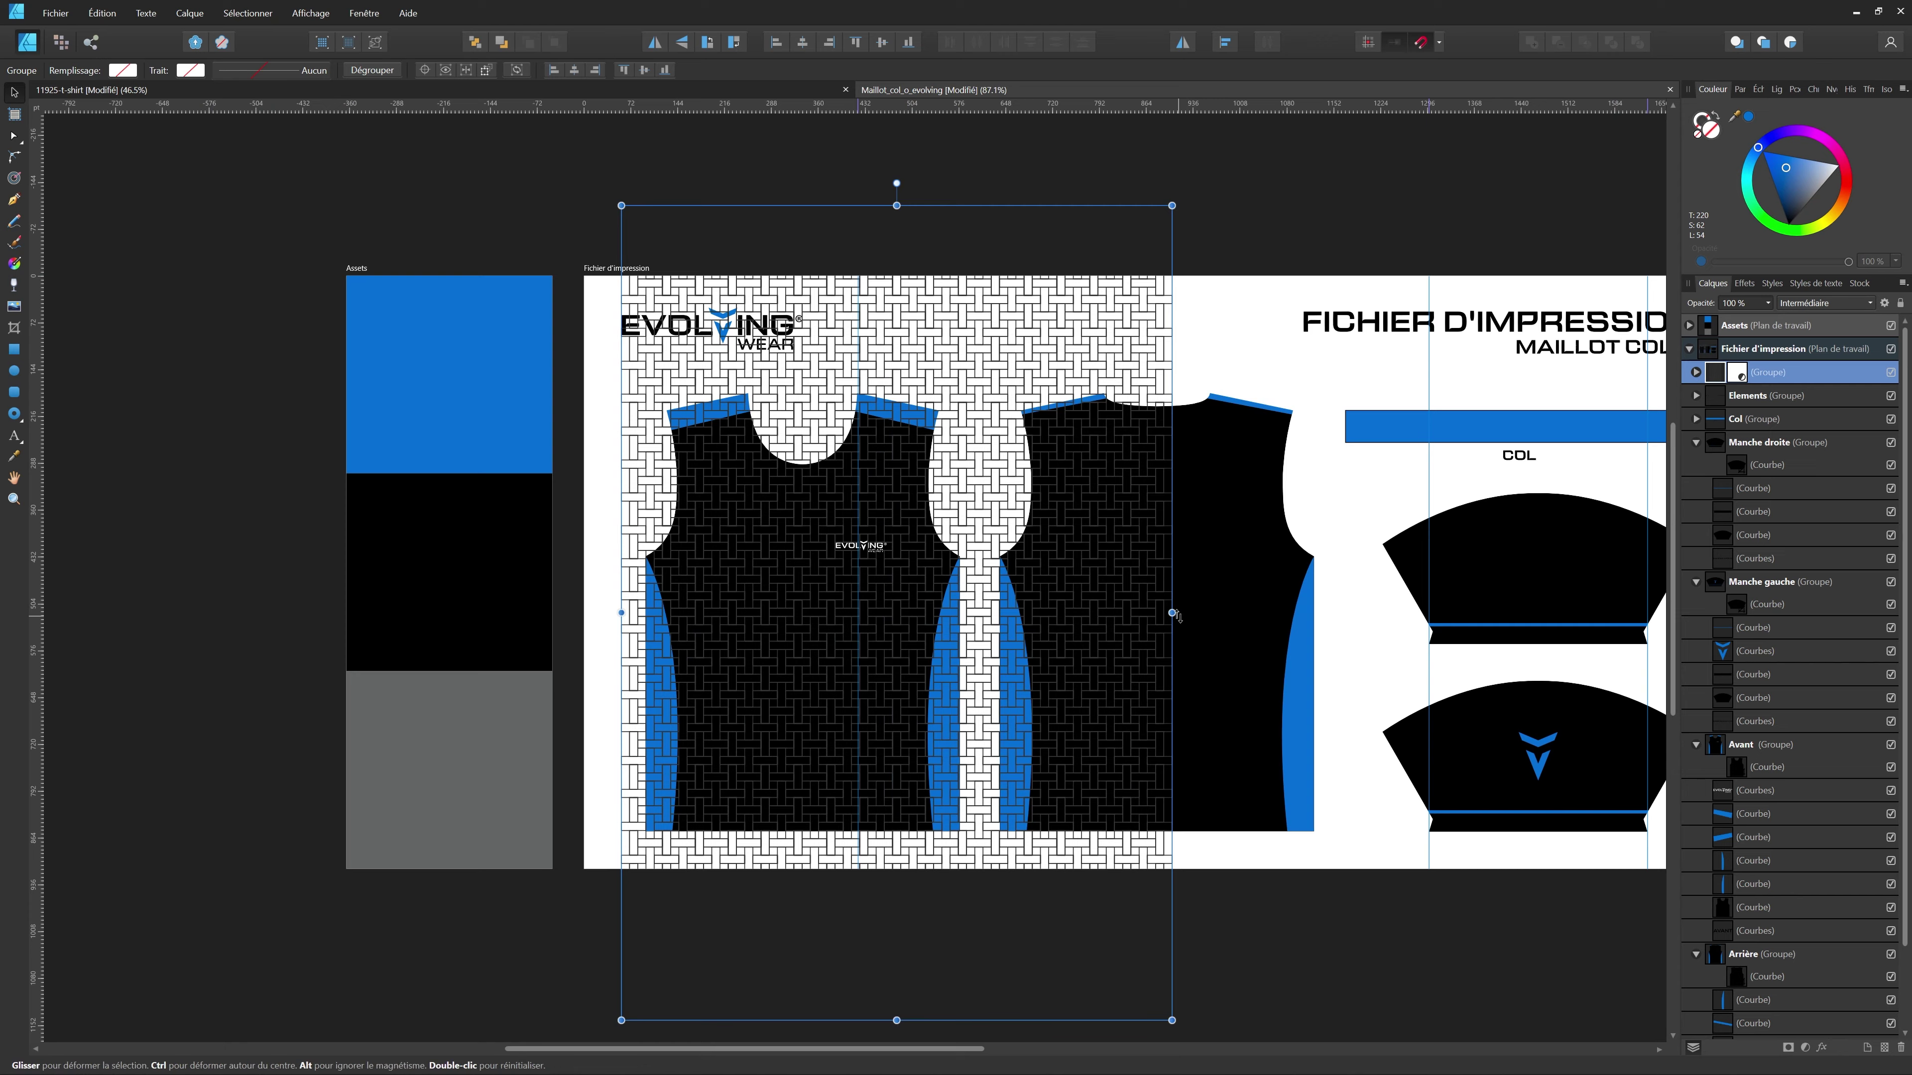
left_click_drag(1048, 604, 1051, 647)
scroll(540, 770, "up", 5)
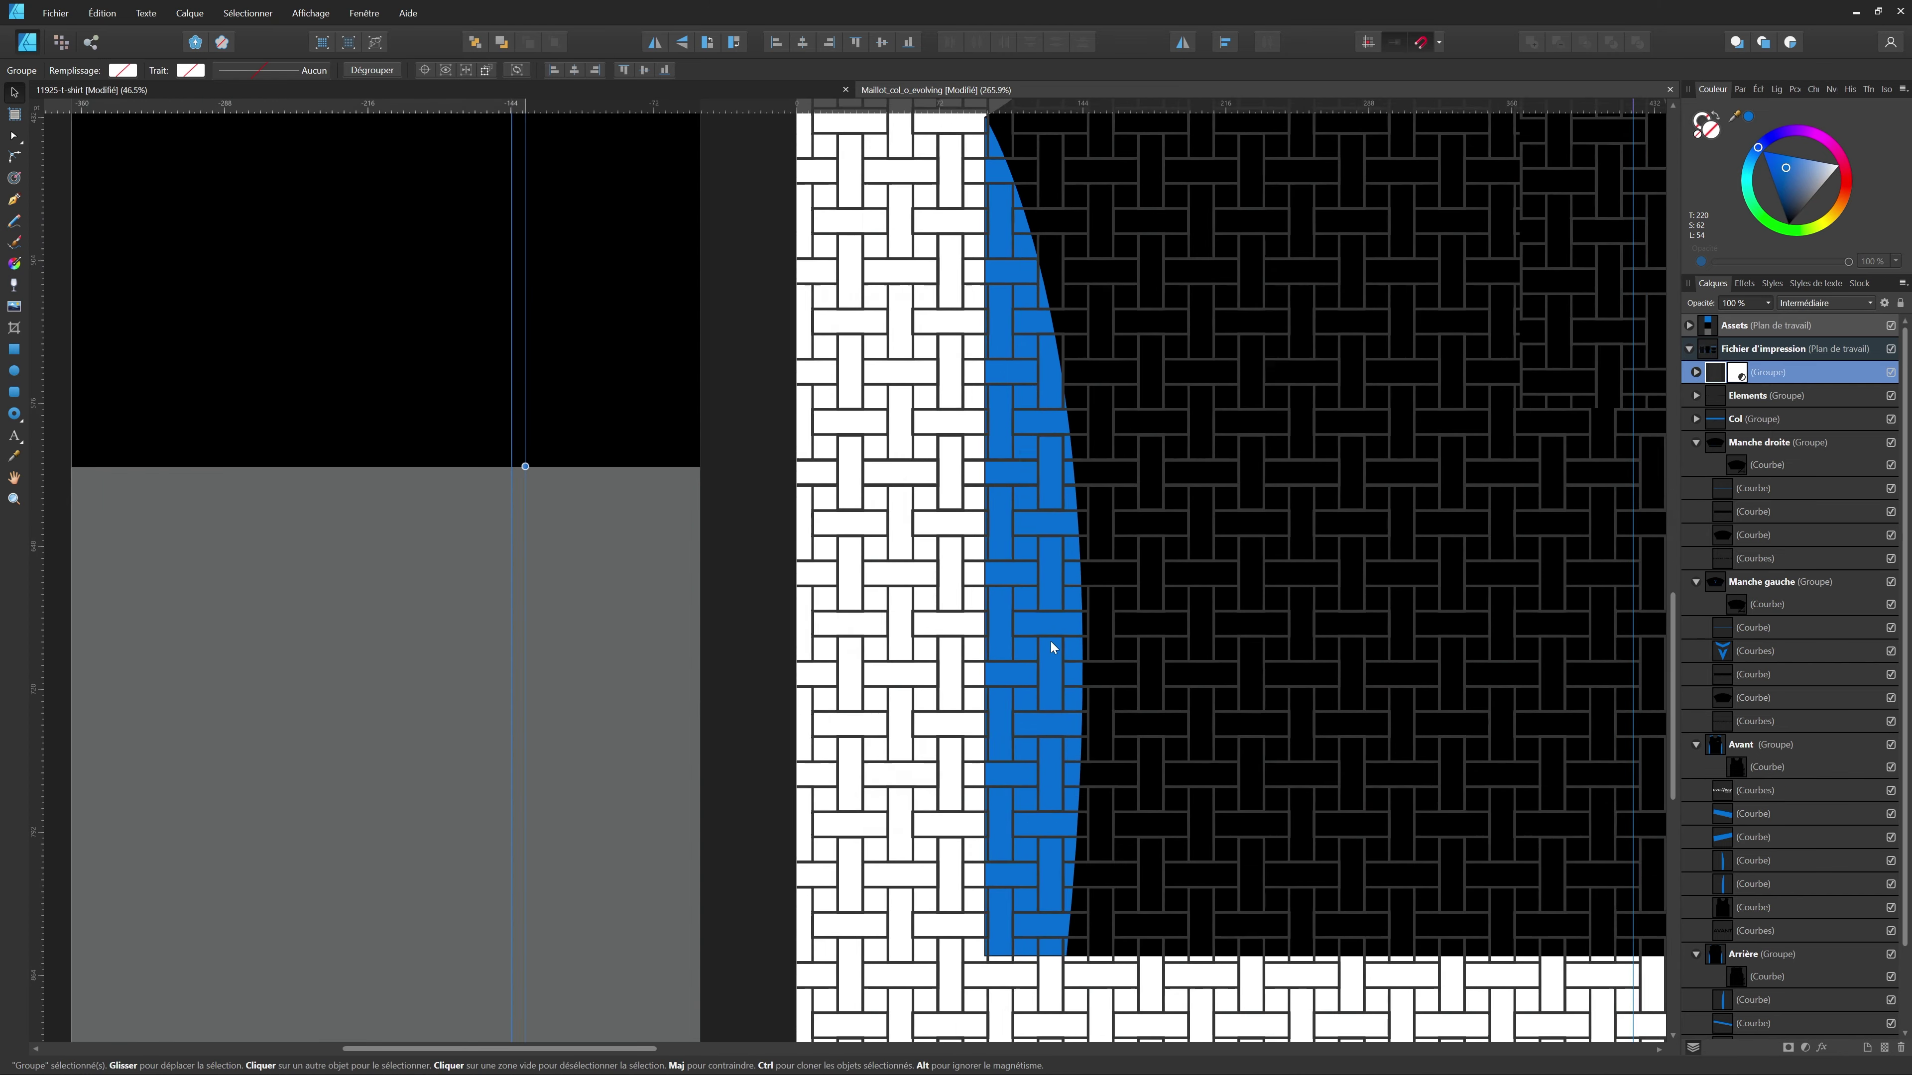
scroll(1052, 647, "down", 6)
left_click_drag(937, 798, 961, 708)
scroll(960, 531, "up", 6)
scroll(866, 354, "down", 2)
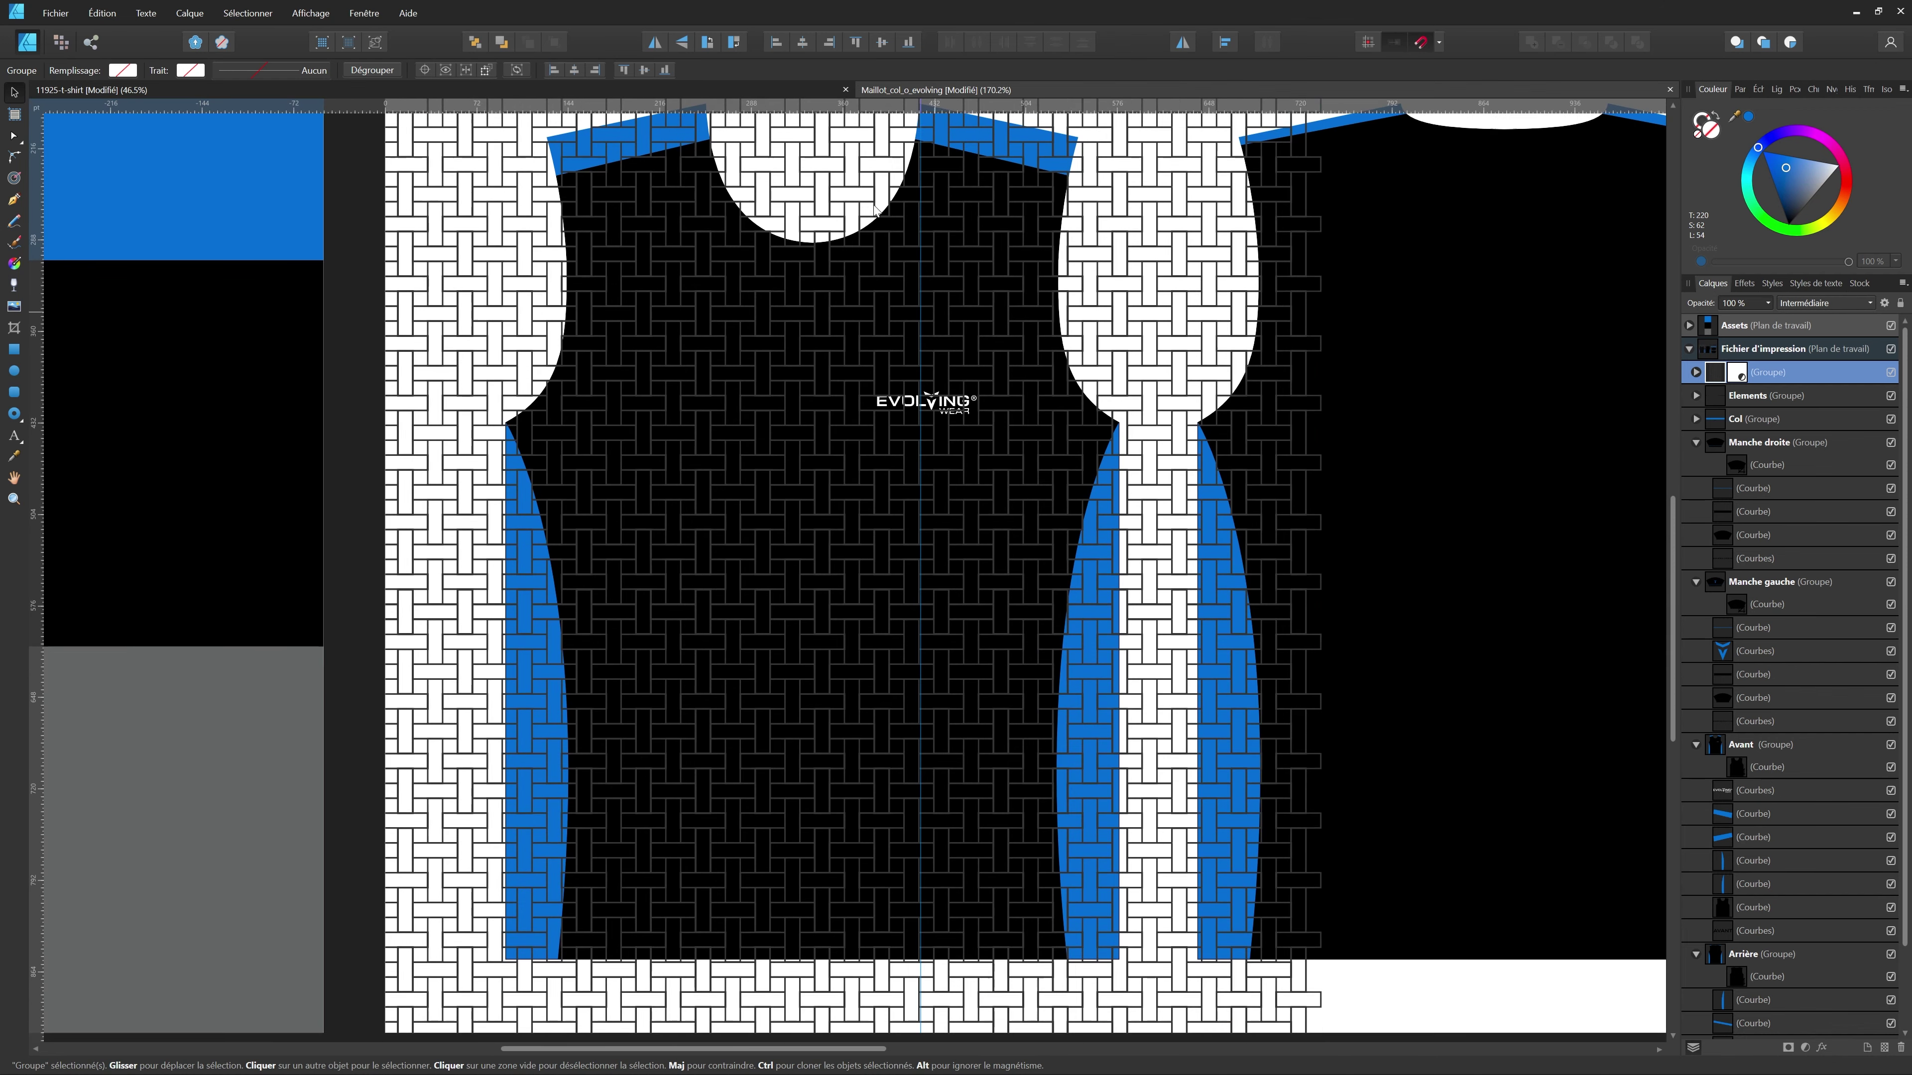
- Compare the pattern around the chest logo with the mockup and shift the pattern slightly to match it
left_click(767, 84)
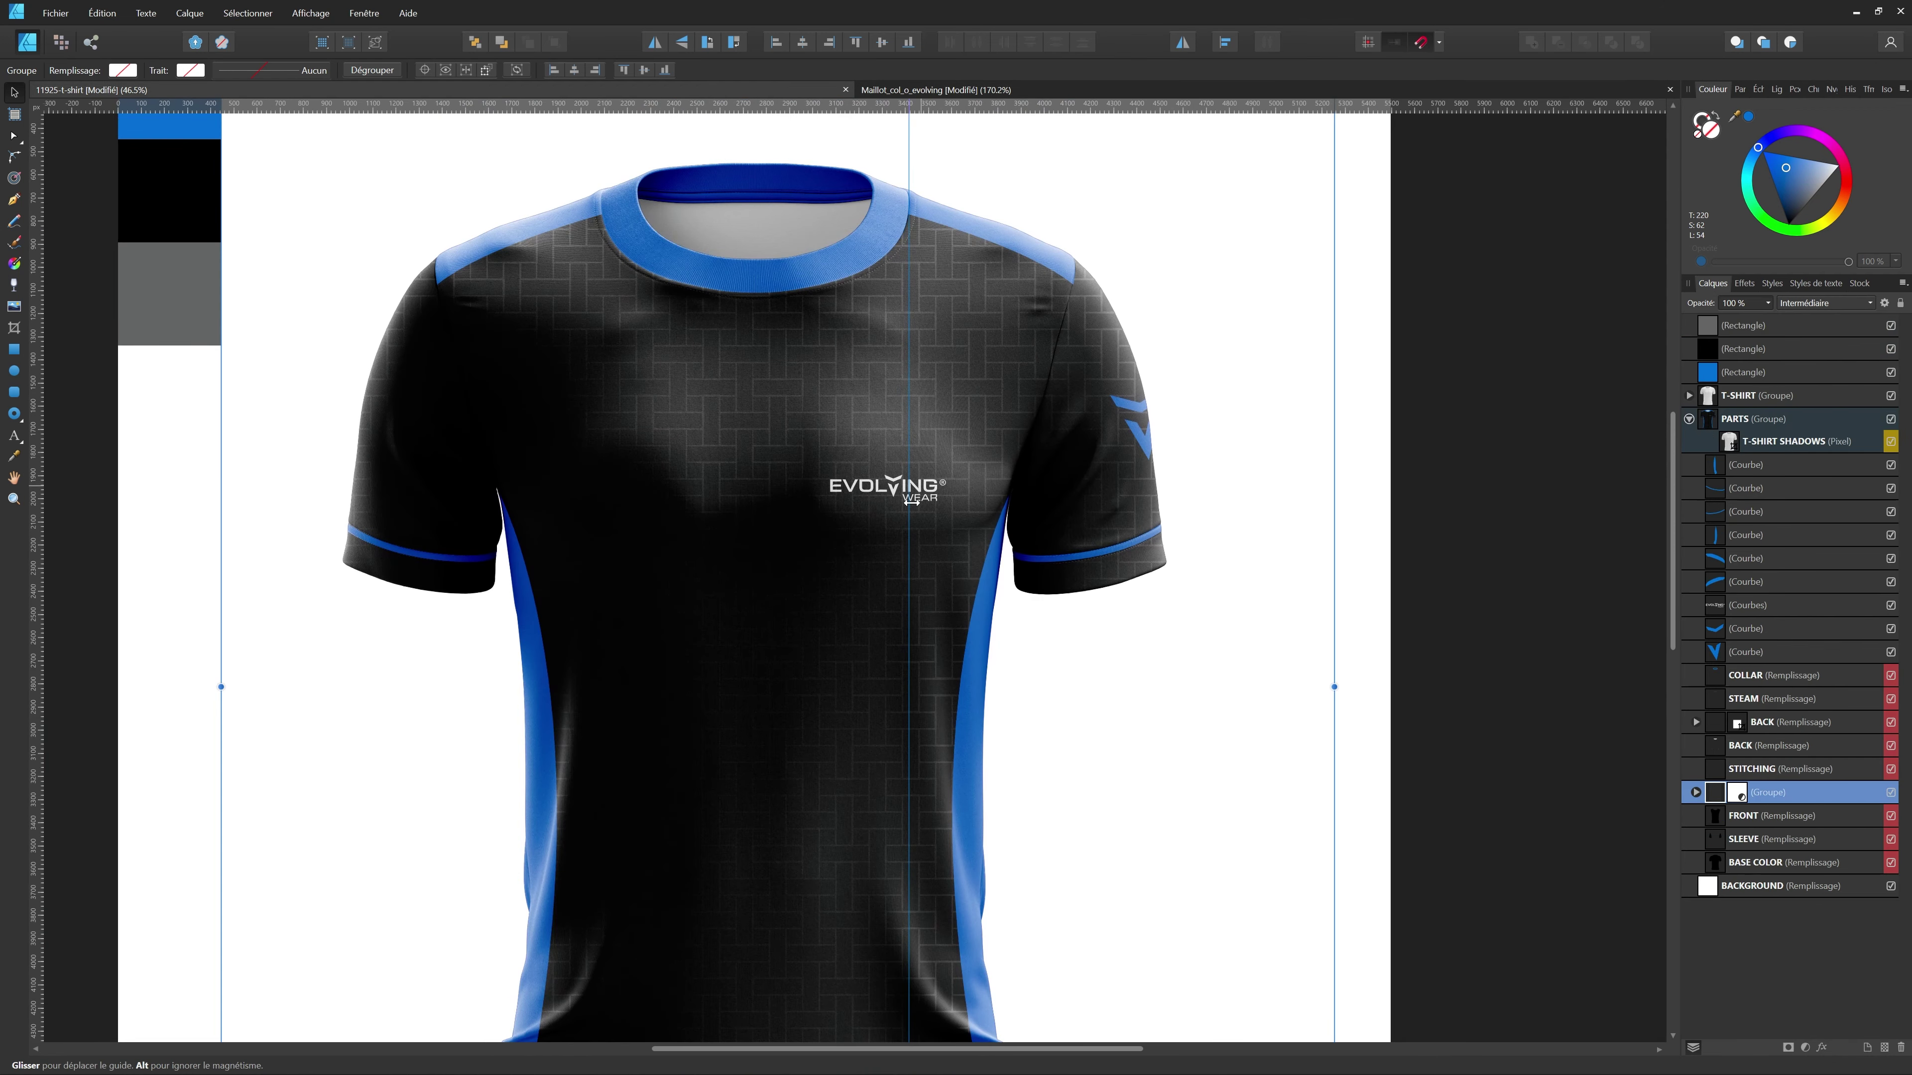
scroll(919, 494, "up", 5)
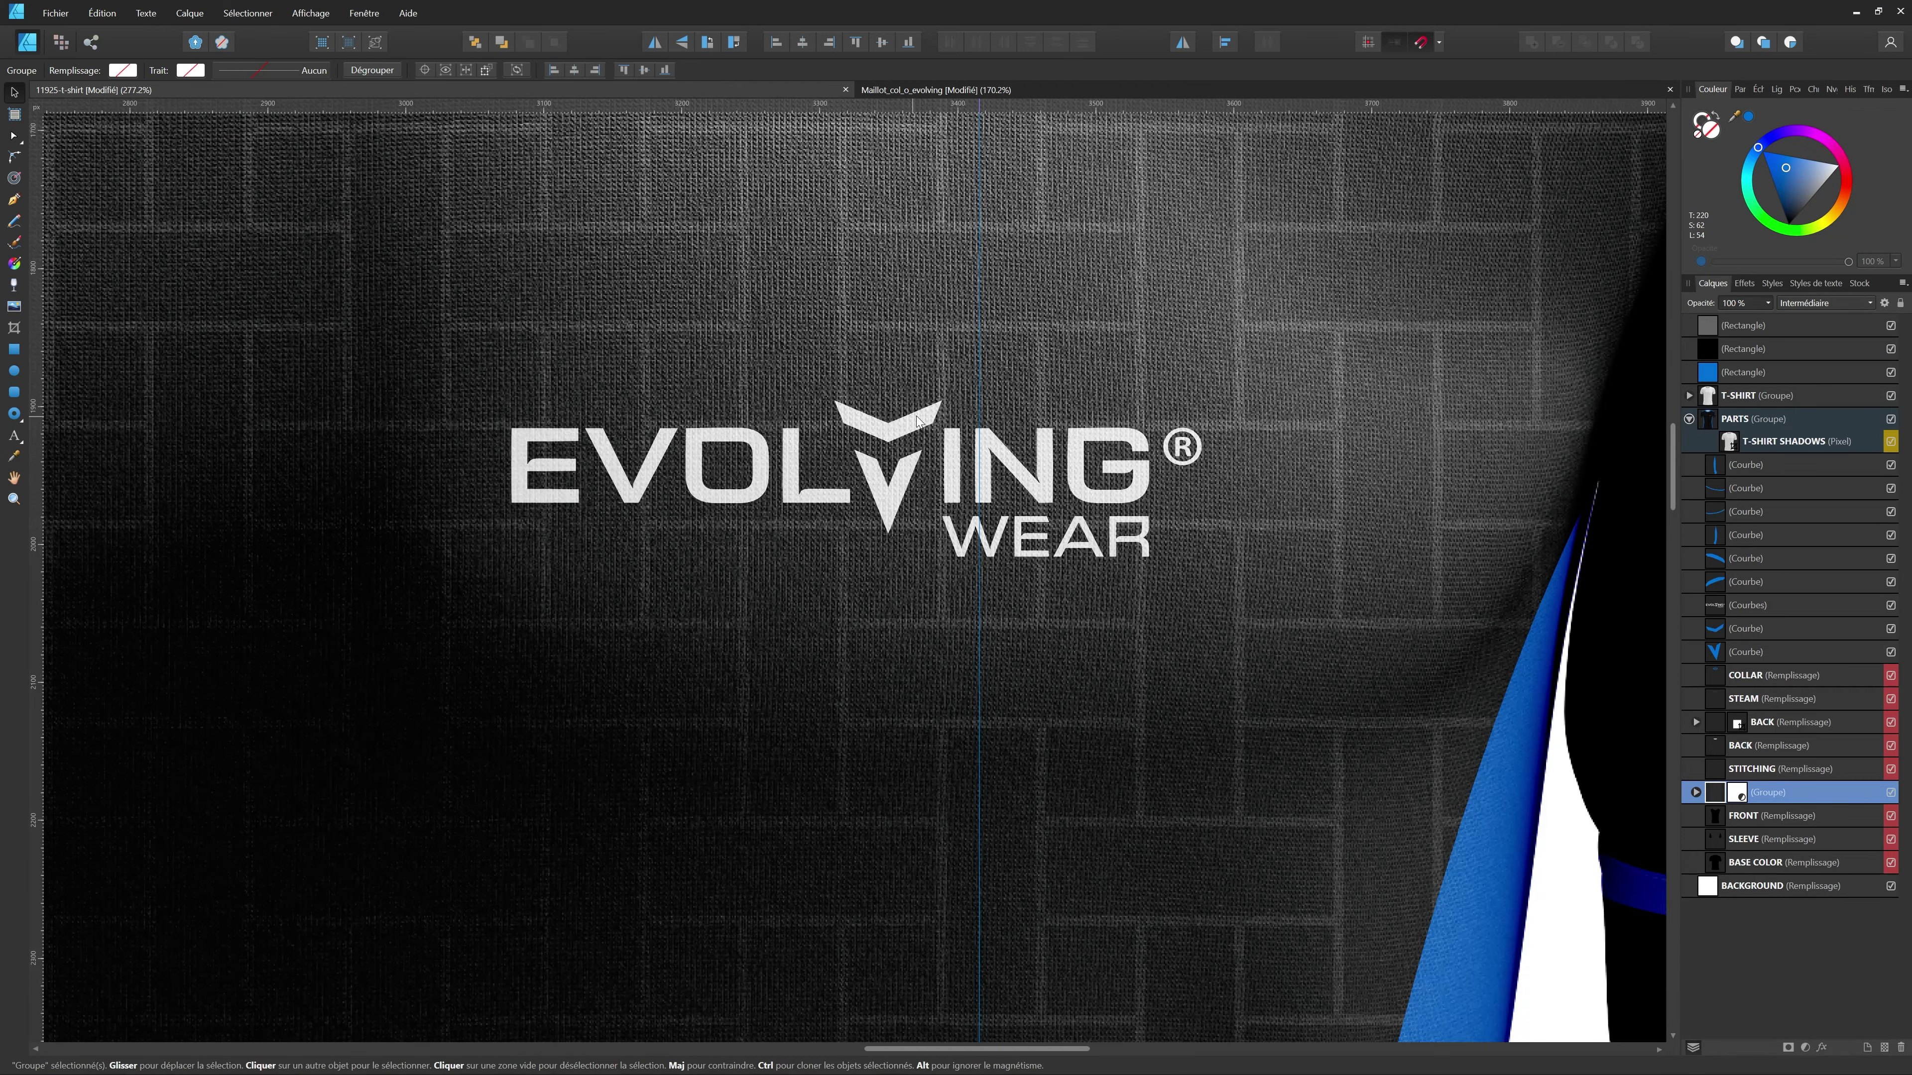
left_click(926, 90)
scroll(998, 429, "up", 3)
left_click_drag(997, 429, 975, 377)
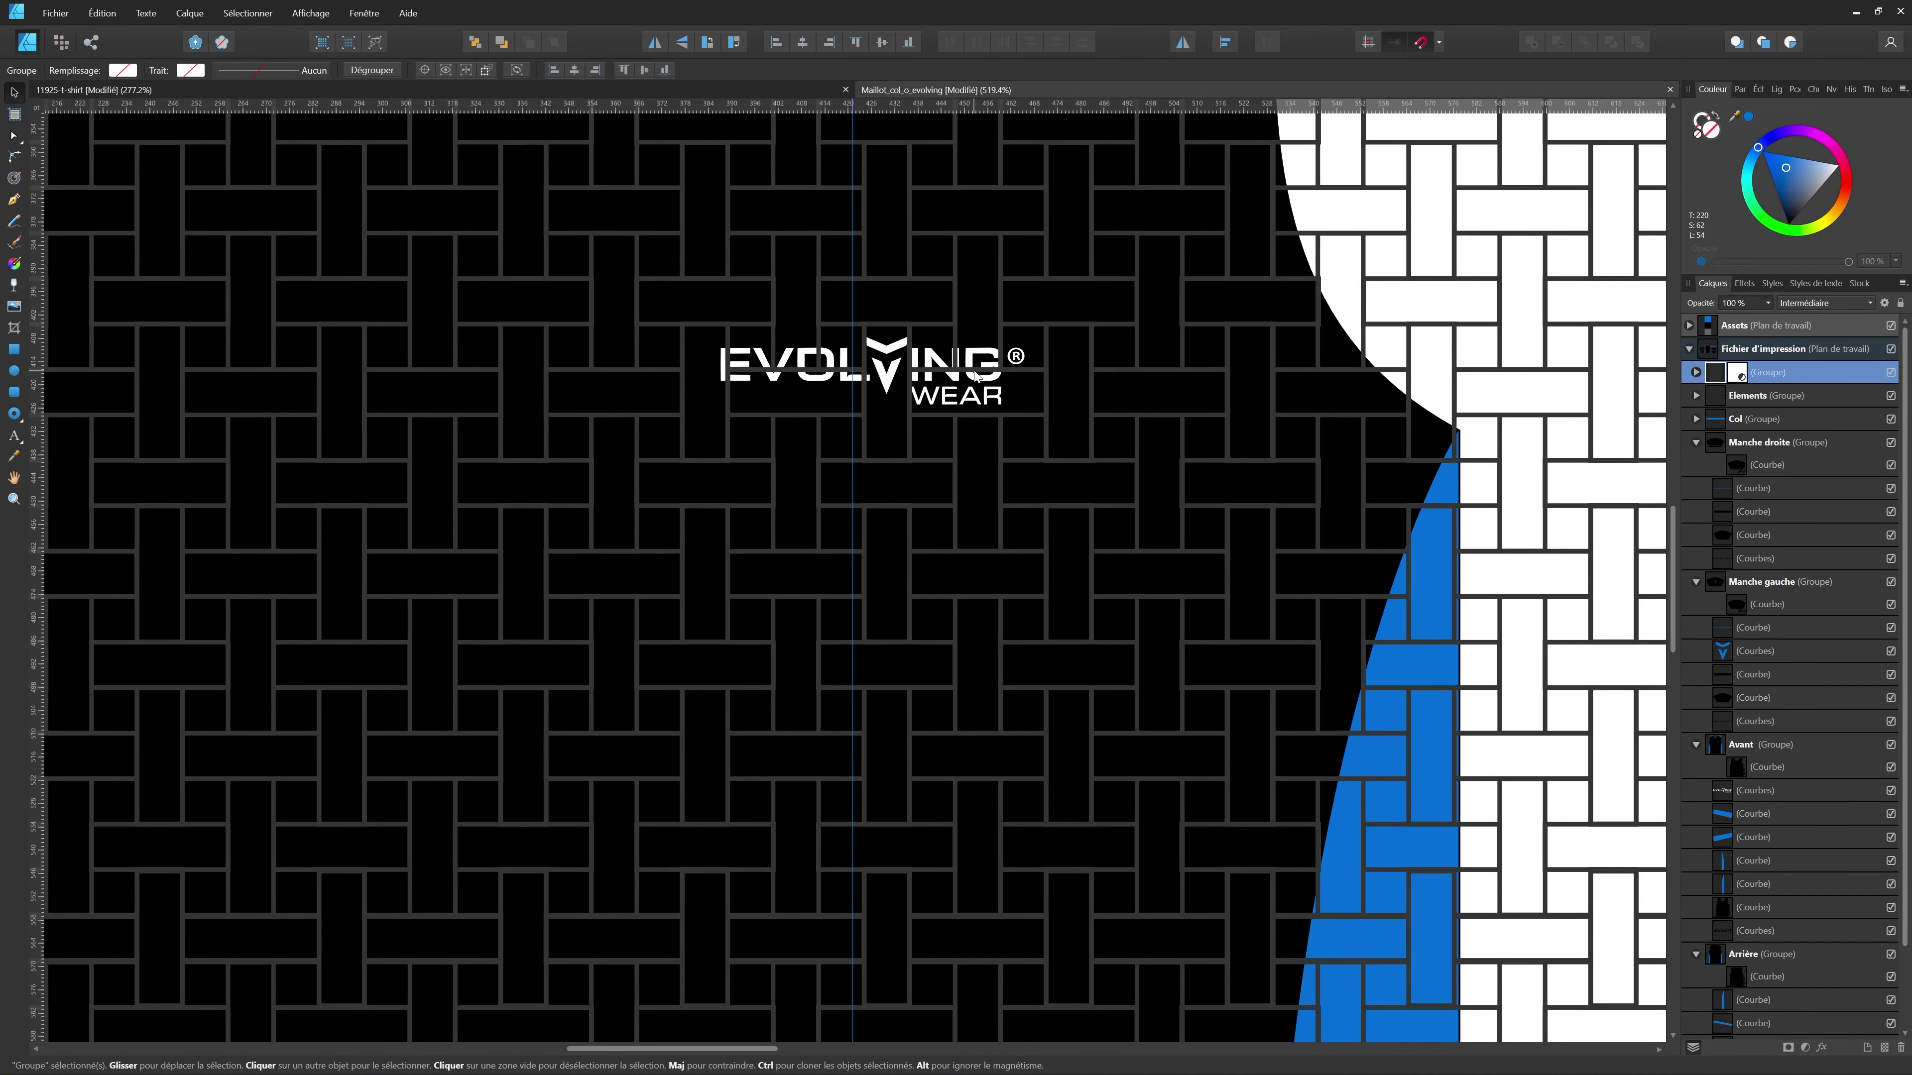
- Move the pattern group into the Avant group, beneath the blue shoulder bands and side panels and above the black body
scroll(975, 376, "down", 5)
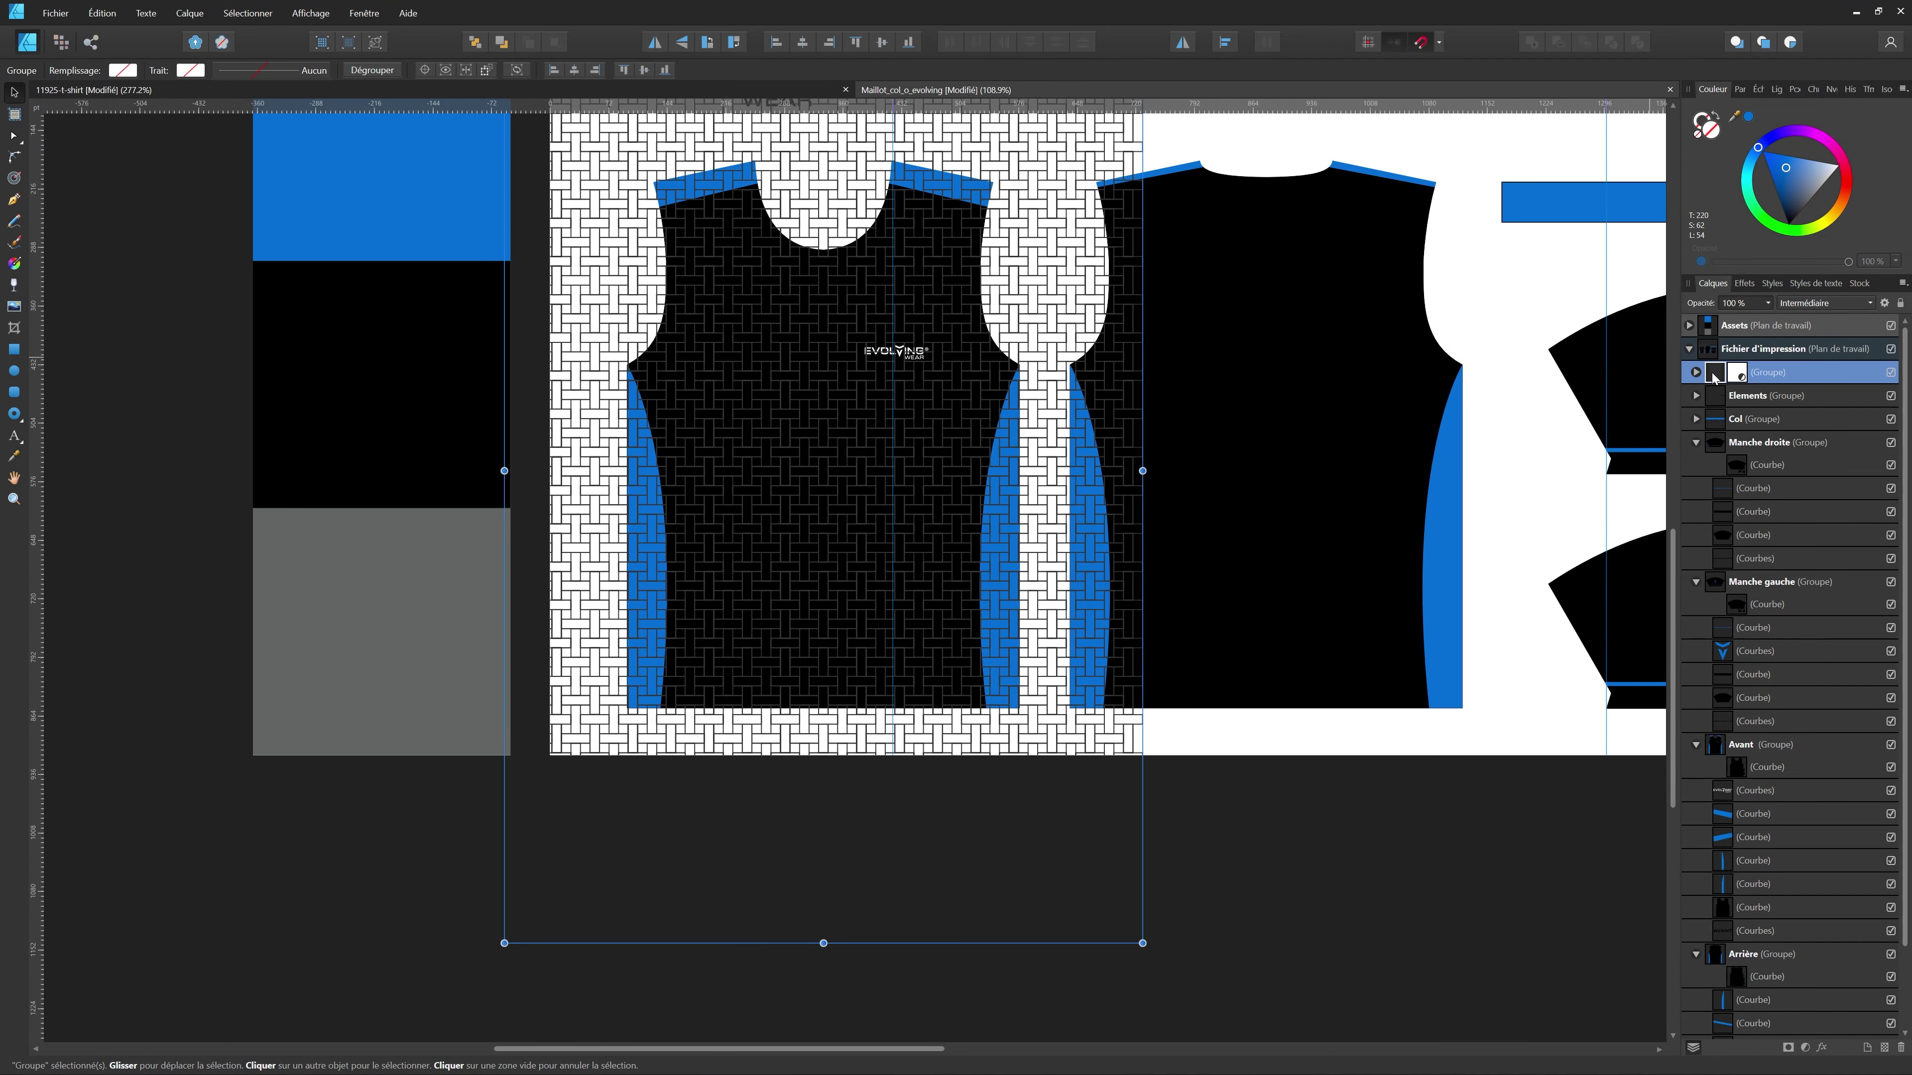
left_click_drag(1714, 376, 1709, 790)
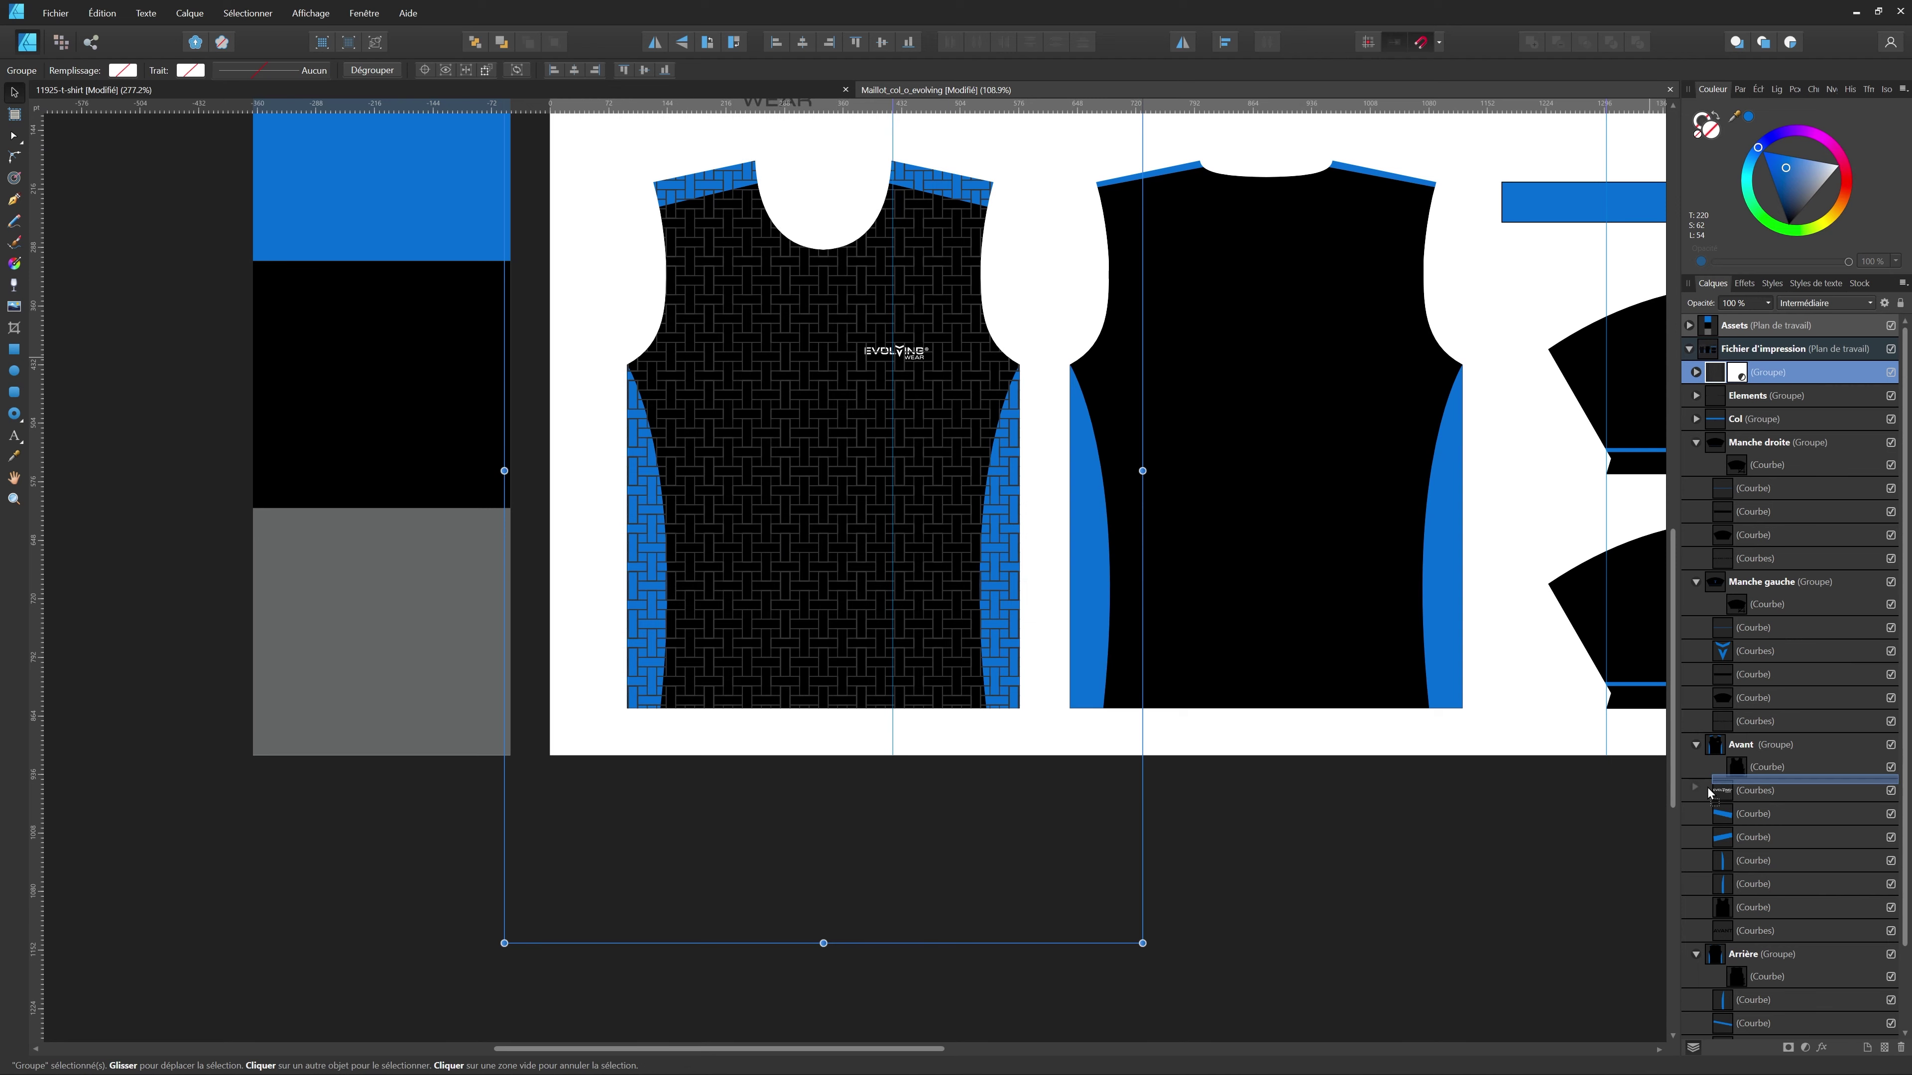
scroll(1026, 322, "down", 3)
scroll(1026, 322, "up", 4)
left_click_drag(1731, 772, 1713, 902)
scroll(850, 378, "down", 2)
scroll(850, 378, "up", 4)
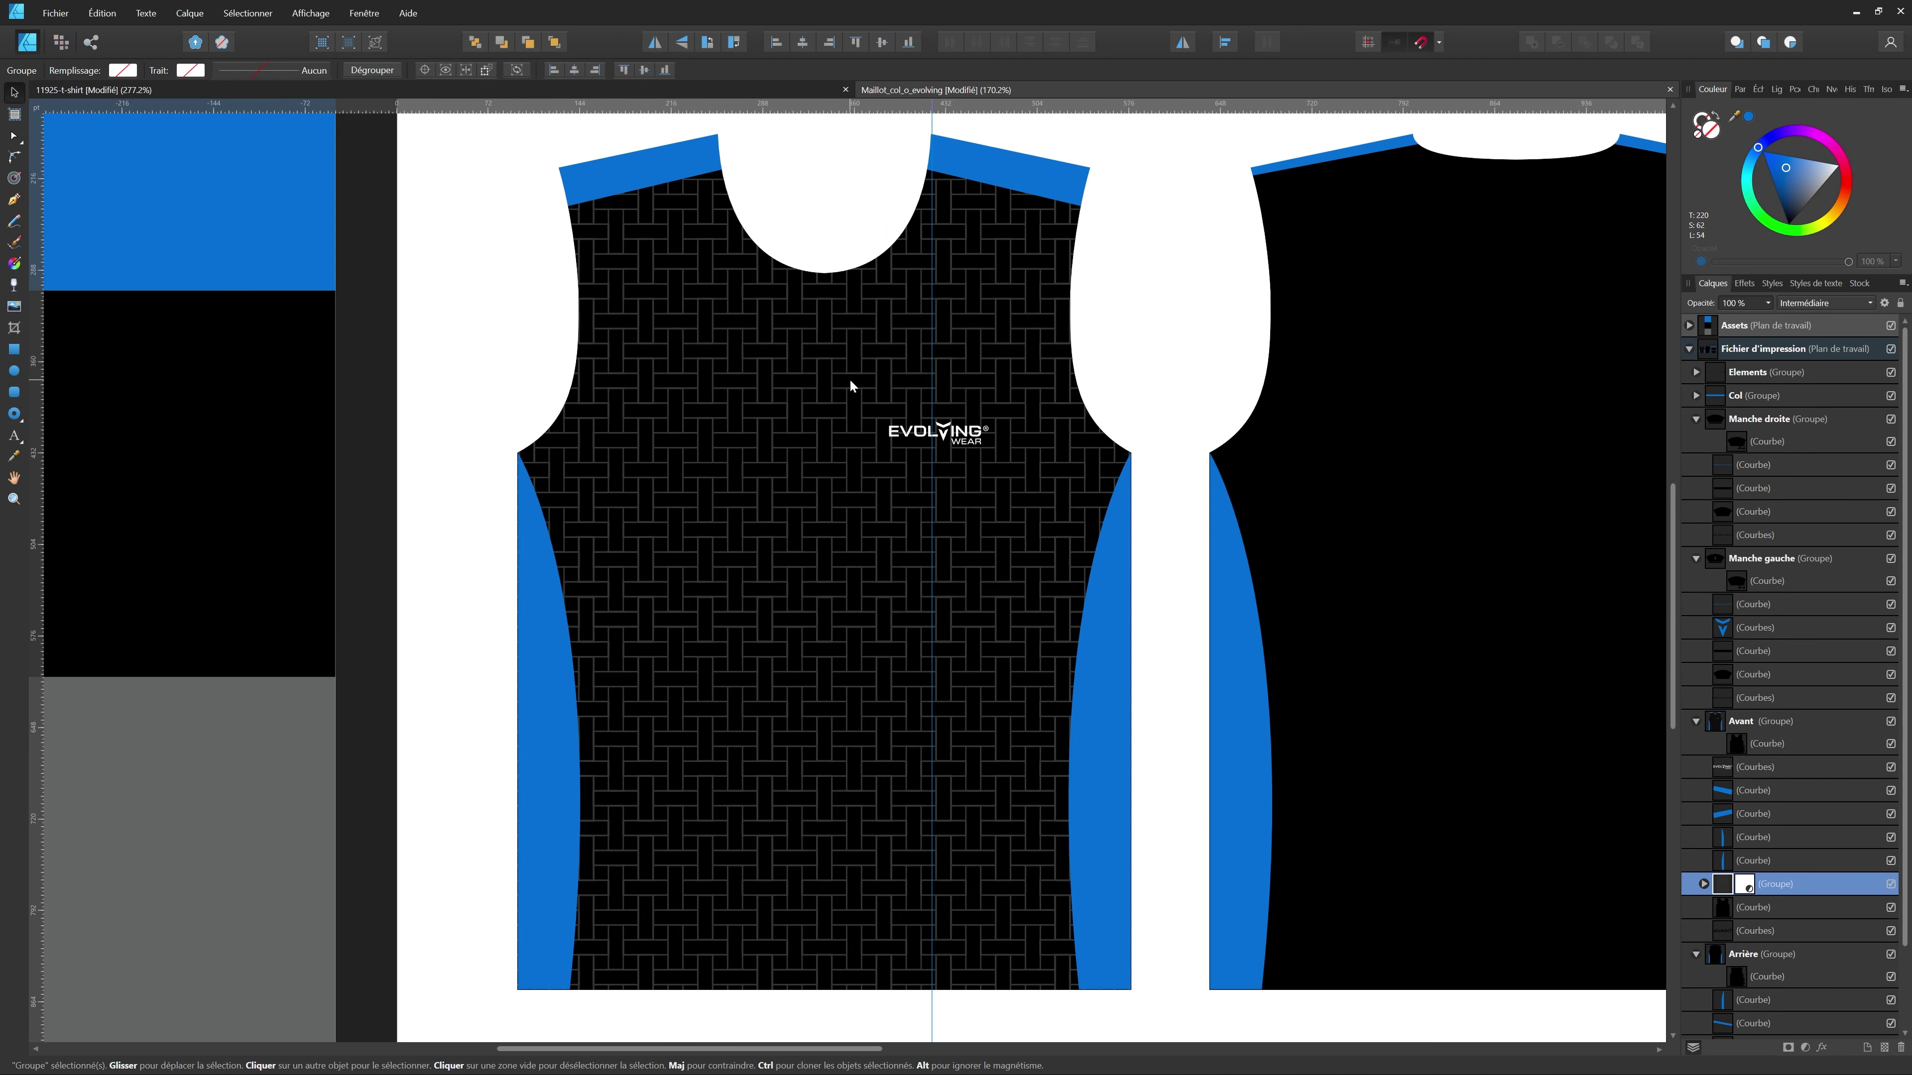
- Compare the front body's pattern and its extent with the T-shirt mockup
scroll(671, 301, "down", 5)
scroll(717, 408, "up", 3)
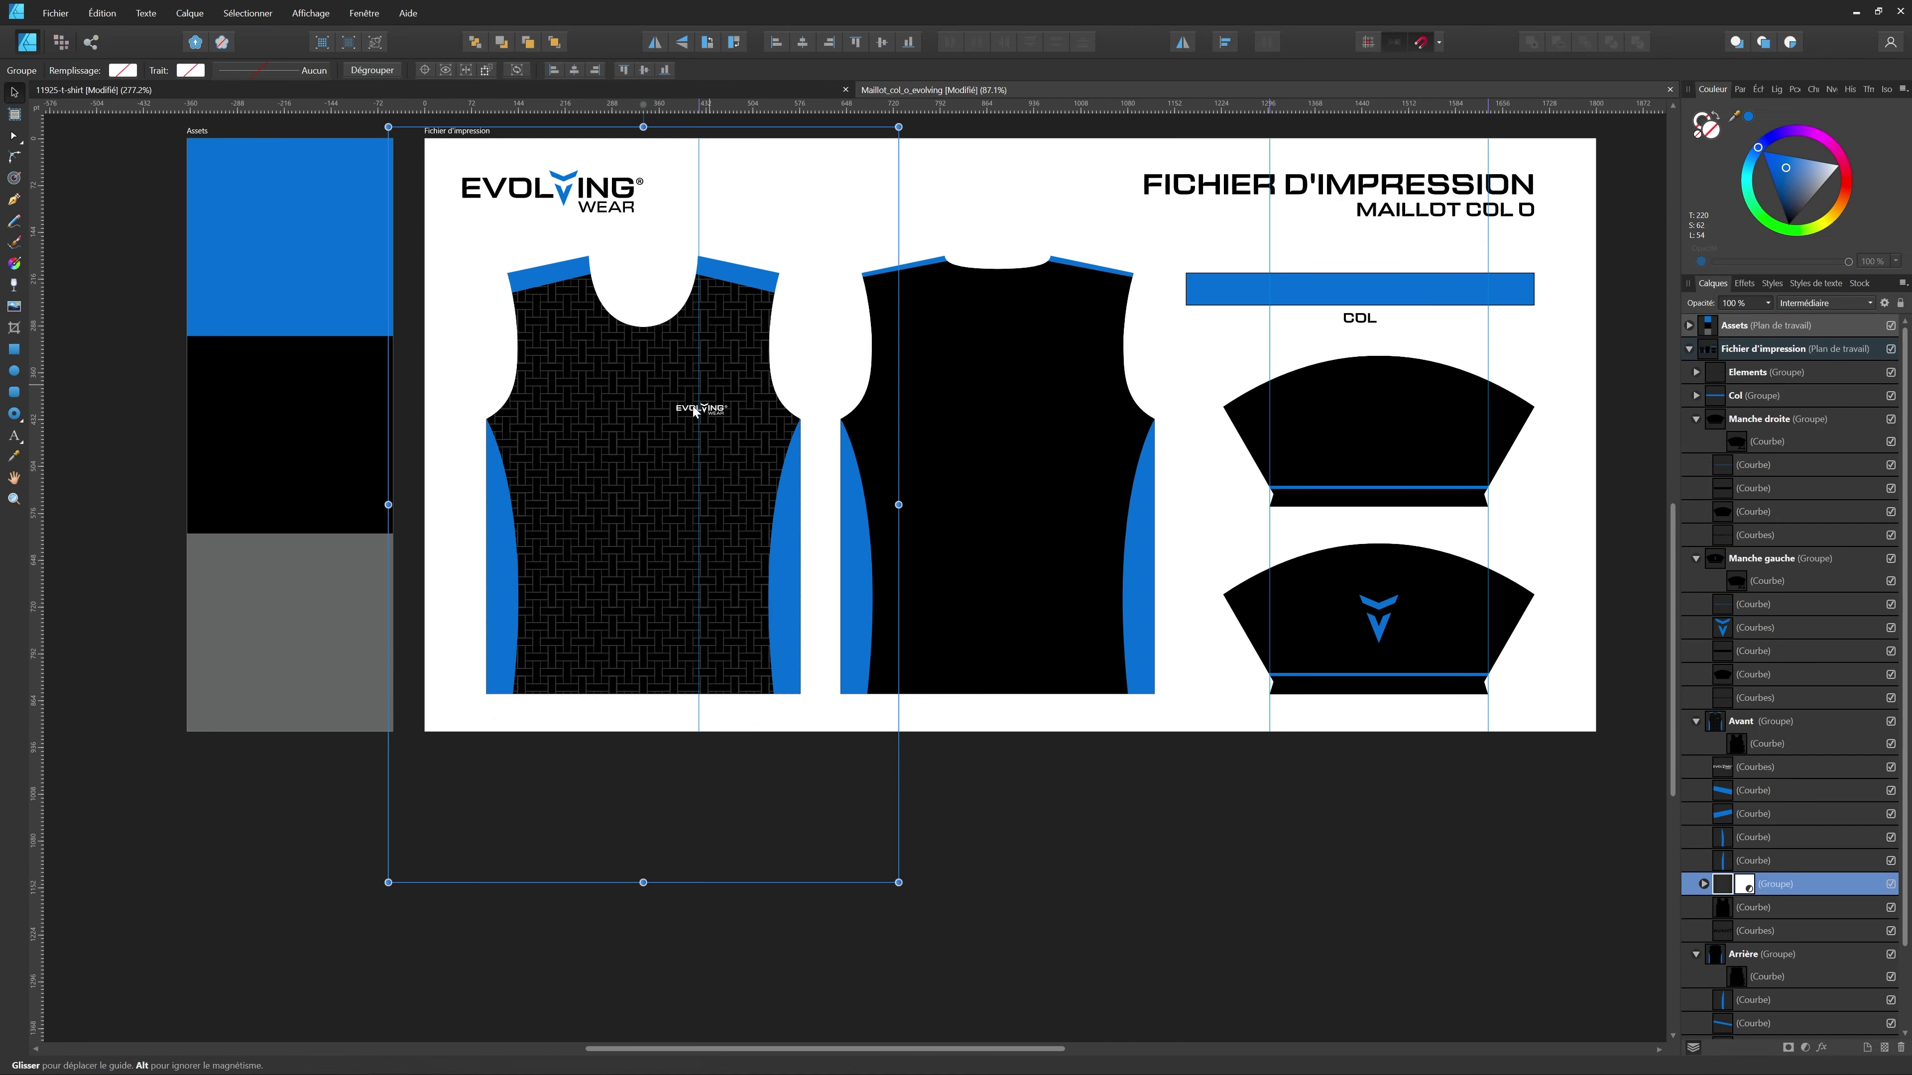
scroll(664, 427, "up", 3)
scroll(665, 426, "up", 1)
scroll(657, 422, "down", 2)
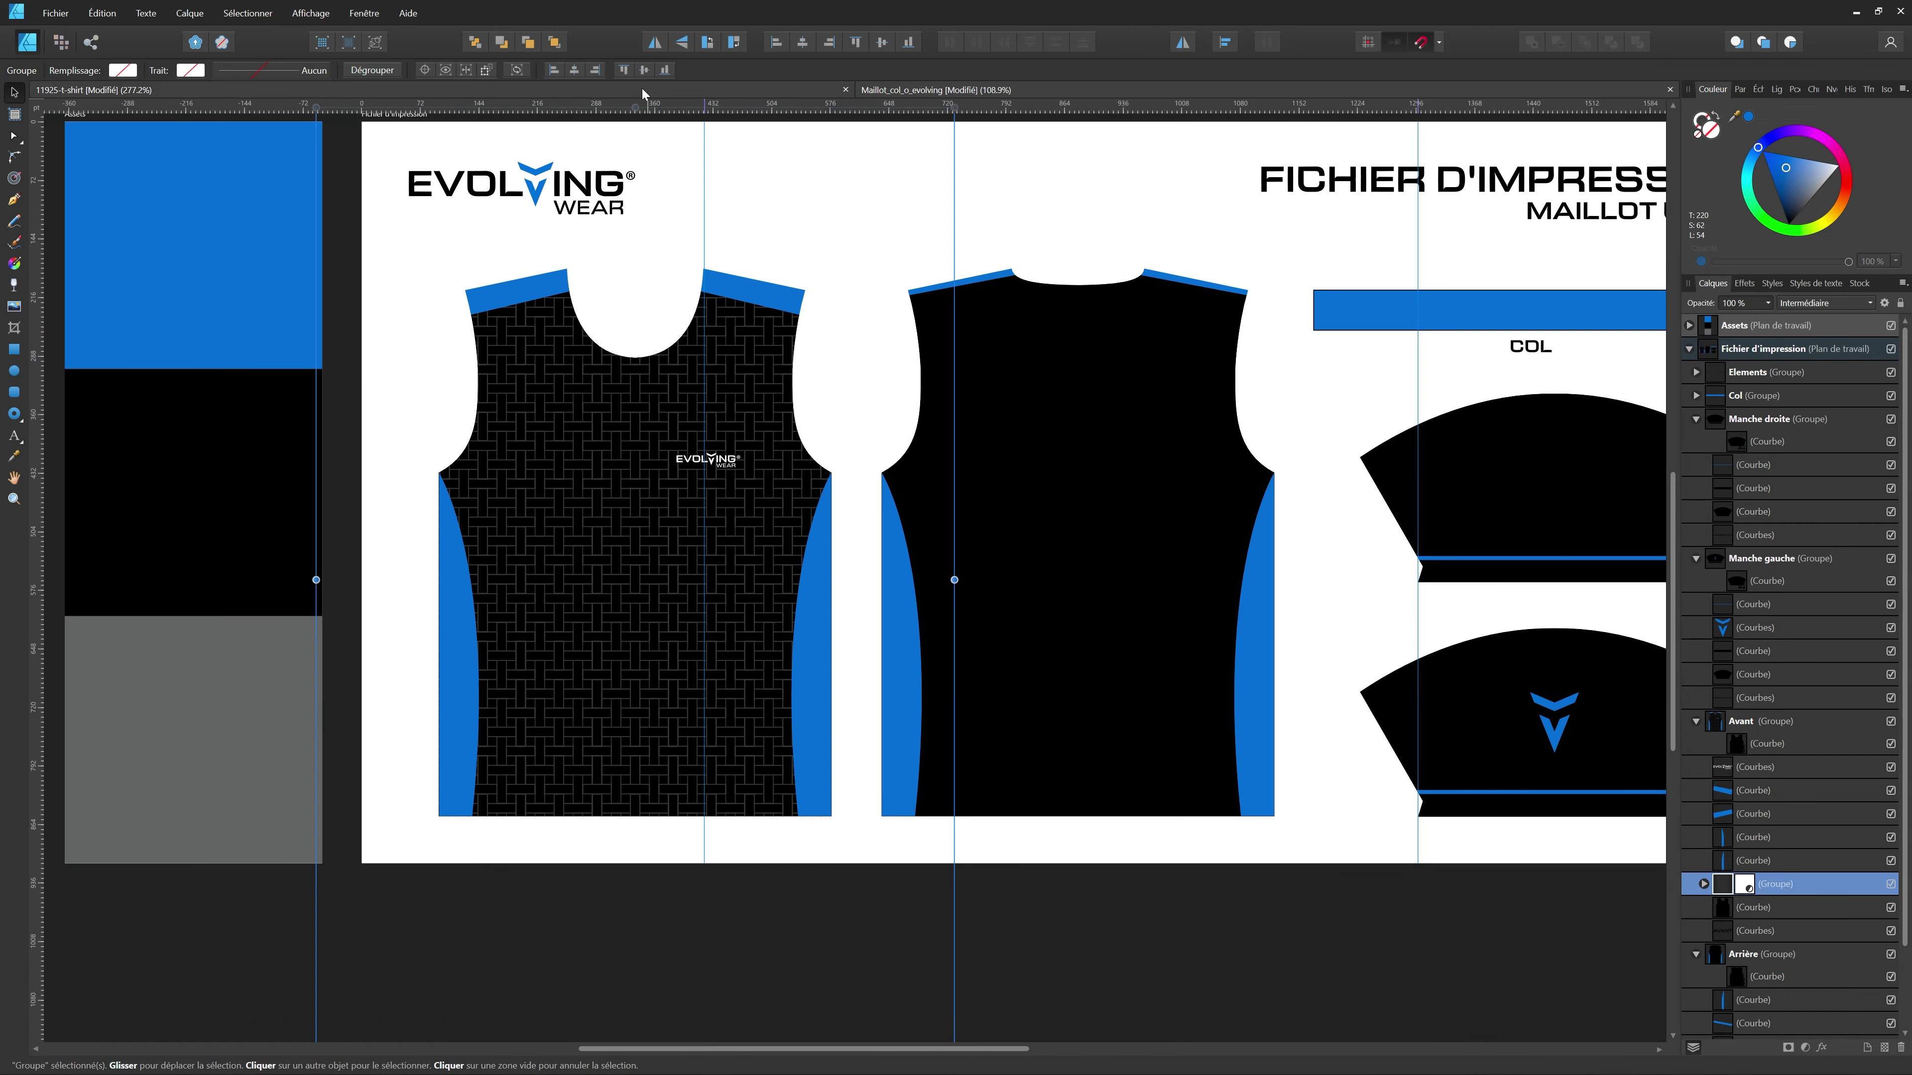
left_click(642, 88)
scroll(778, 503, "down", 4)
scroll(746, 555, "up", 1)
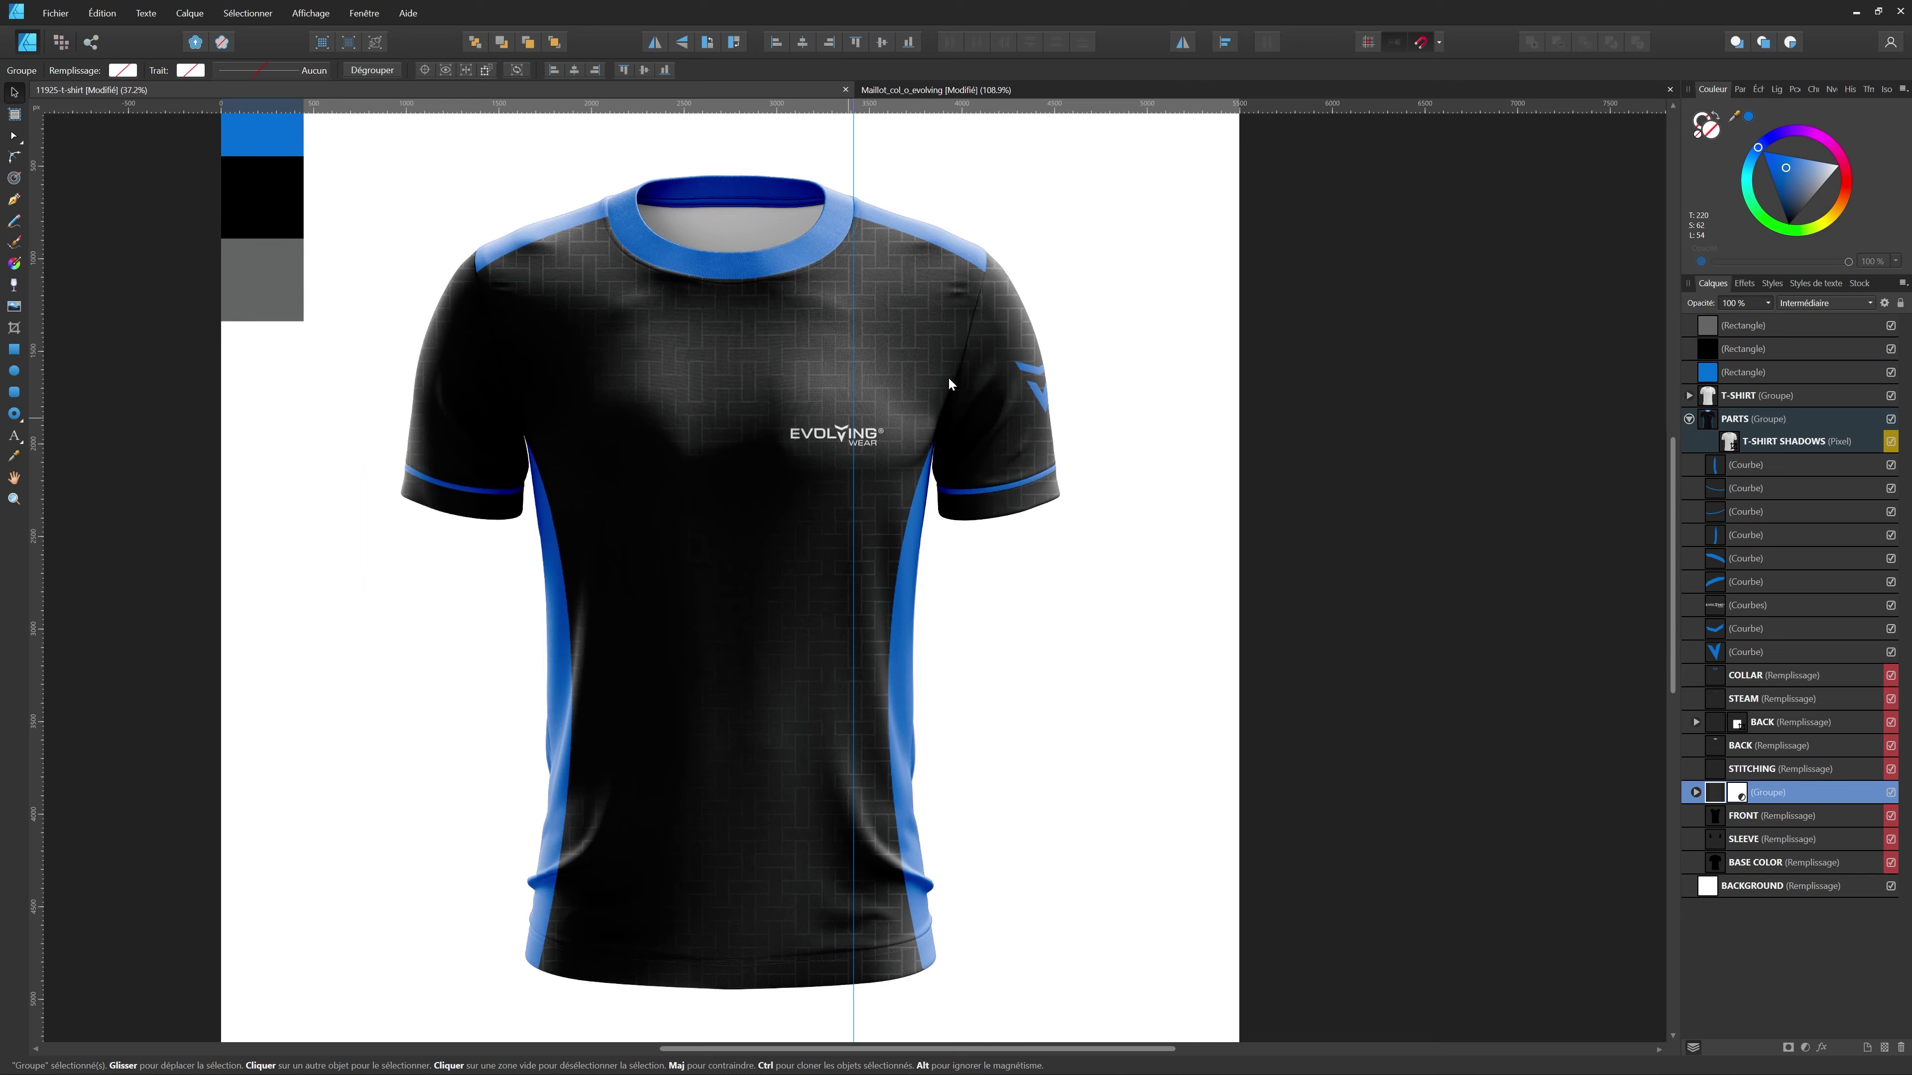
left_click(1030, 90)
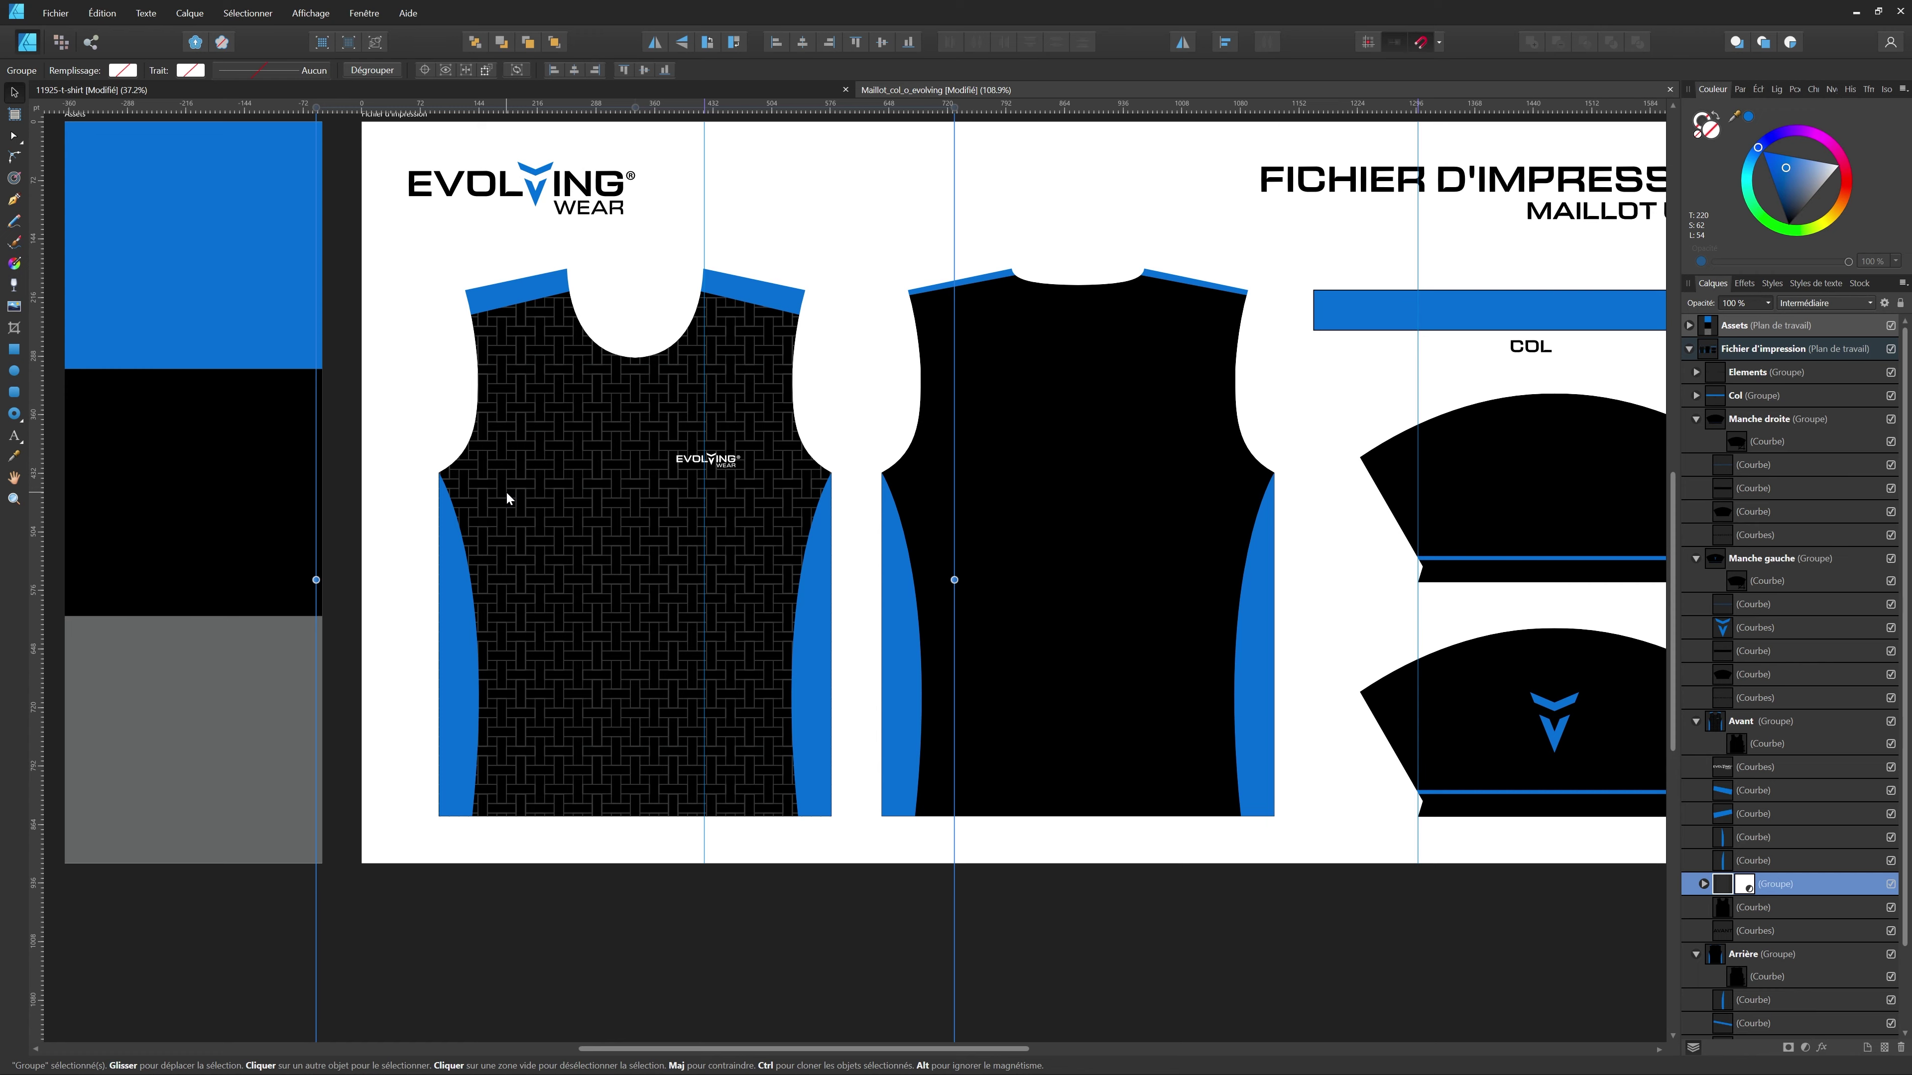
scroll(505, 497, "down", 2)
scroll(600, 504, "up", 1)
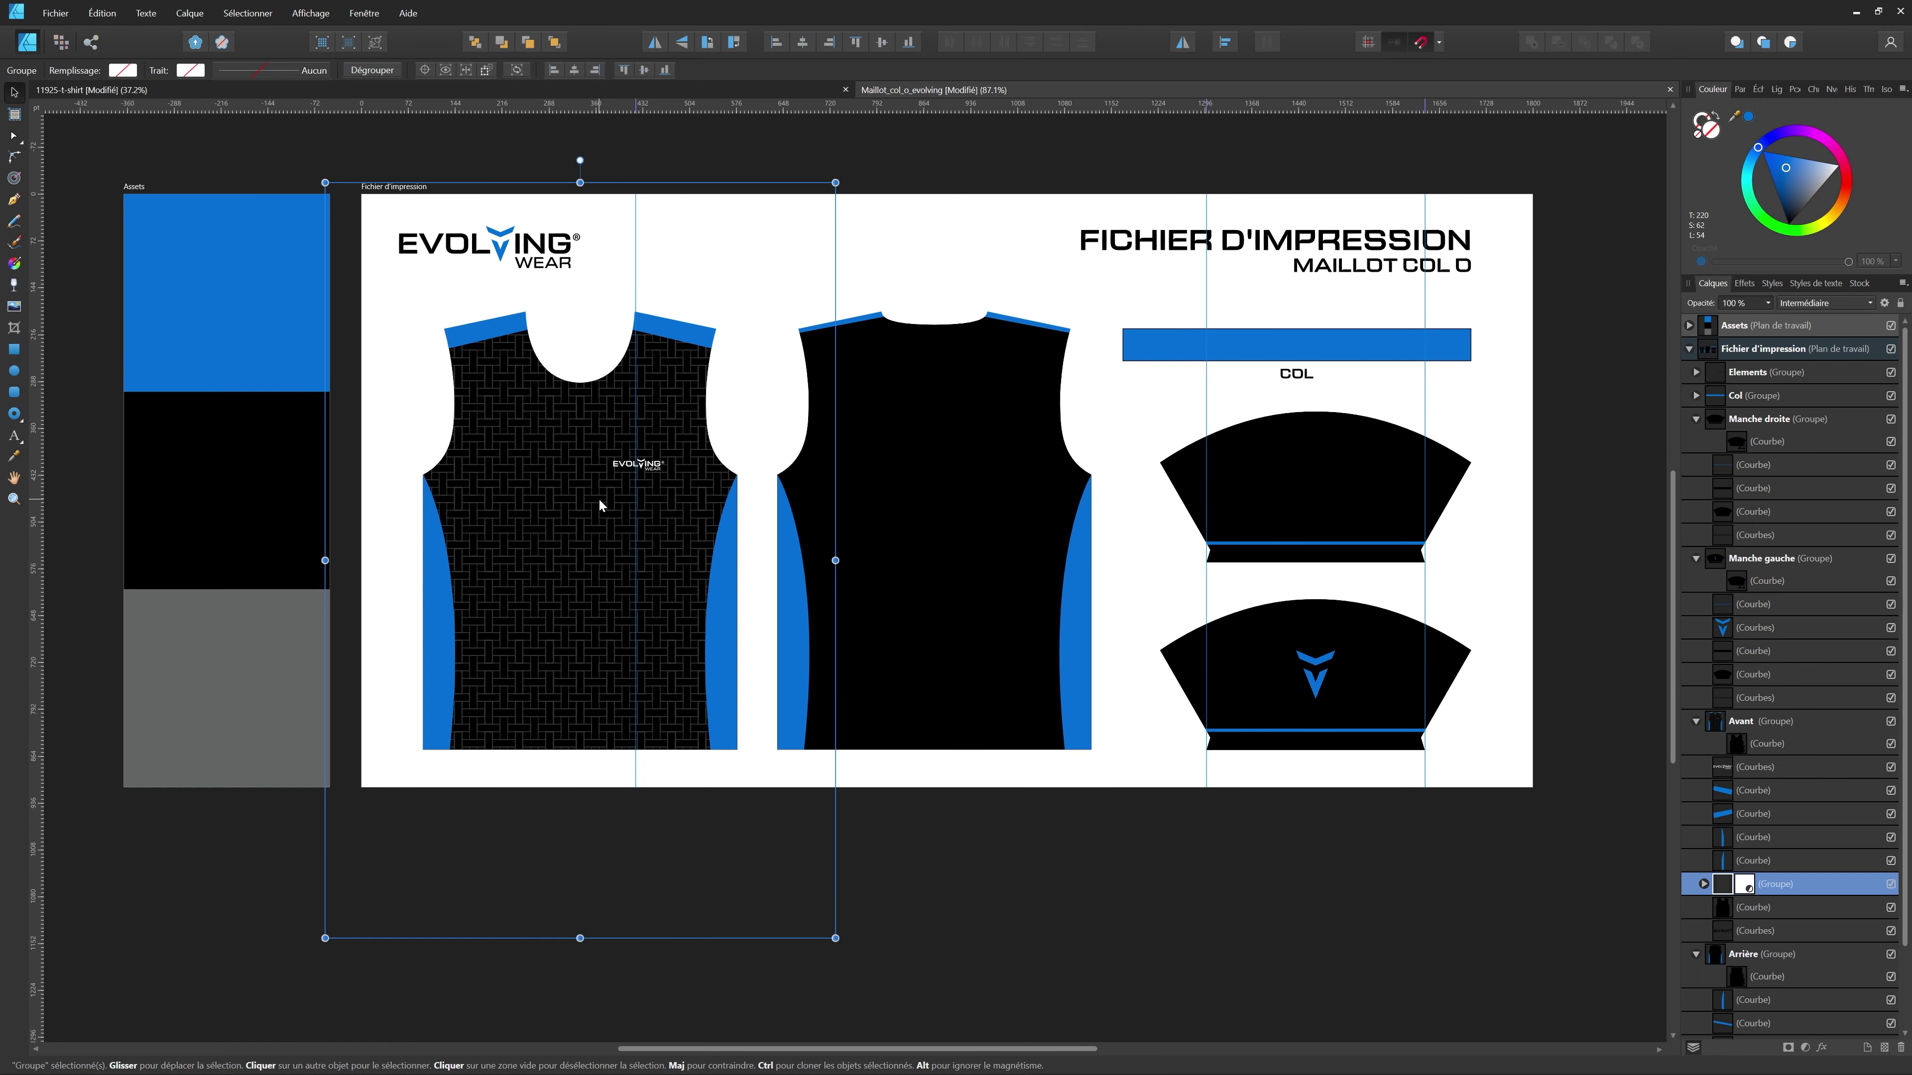
- Duplicate the pattern over the back body and move the copy into the Arrière group, beneath the blue bands and side panels
key("ctrl+j")
left_click_drag(598, 503, 938, 515)
scroll(1740, 881, "down", 3)
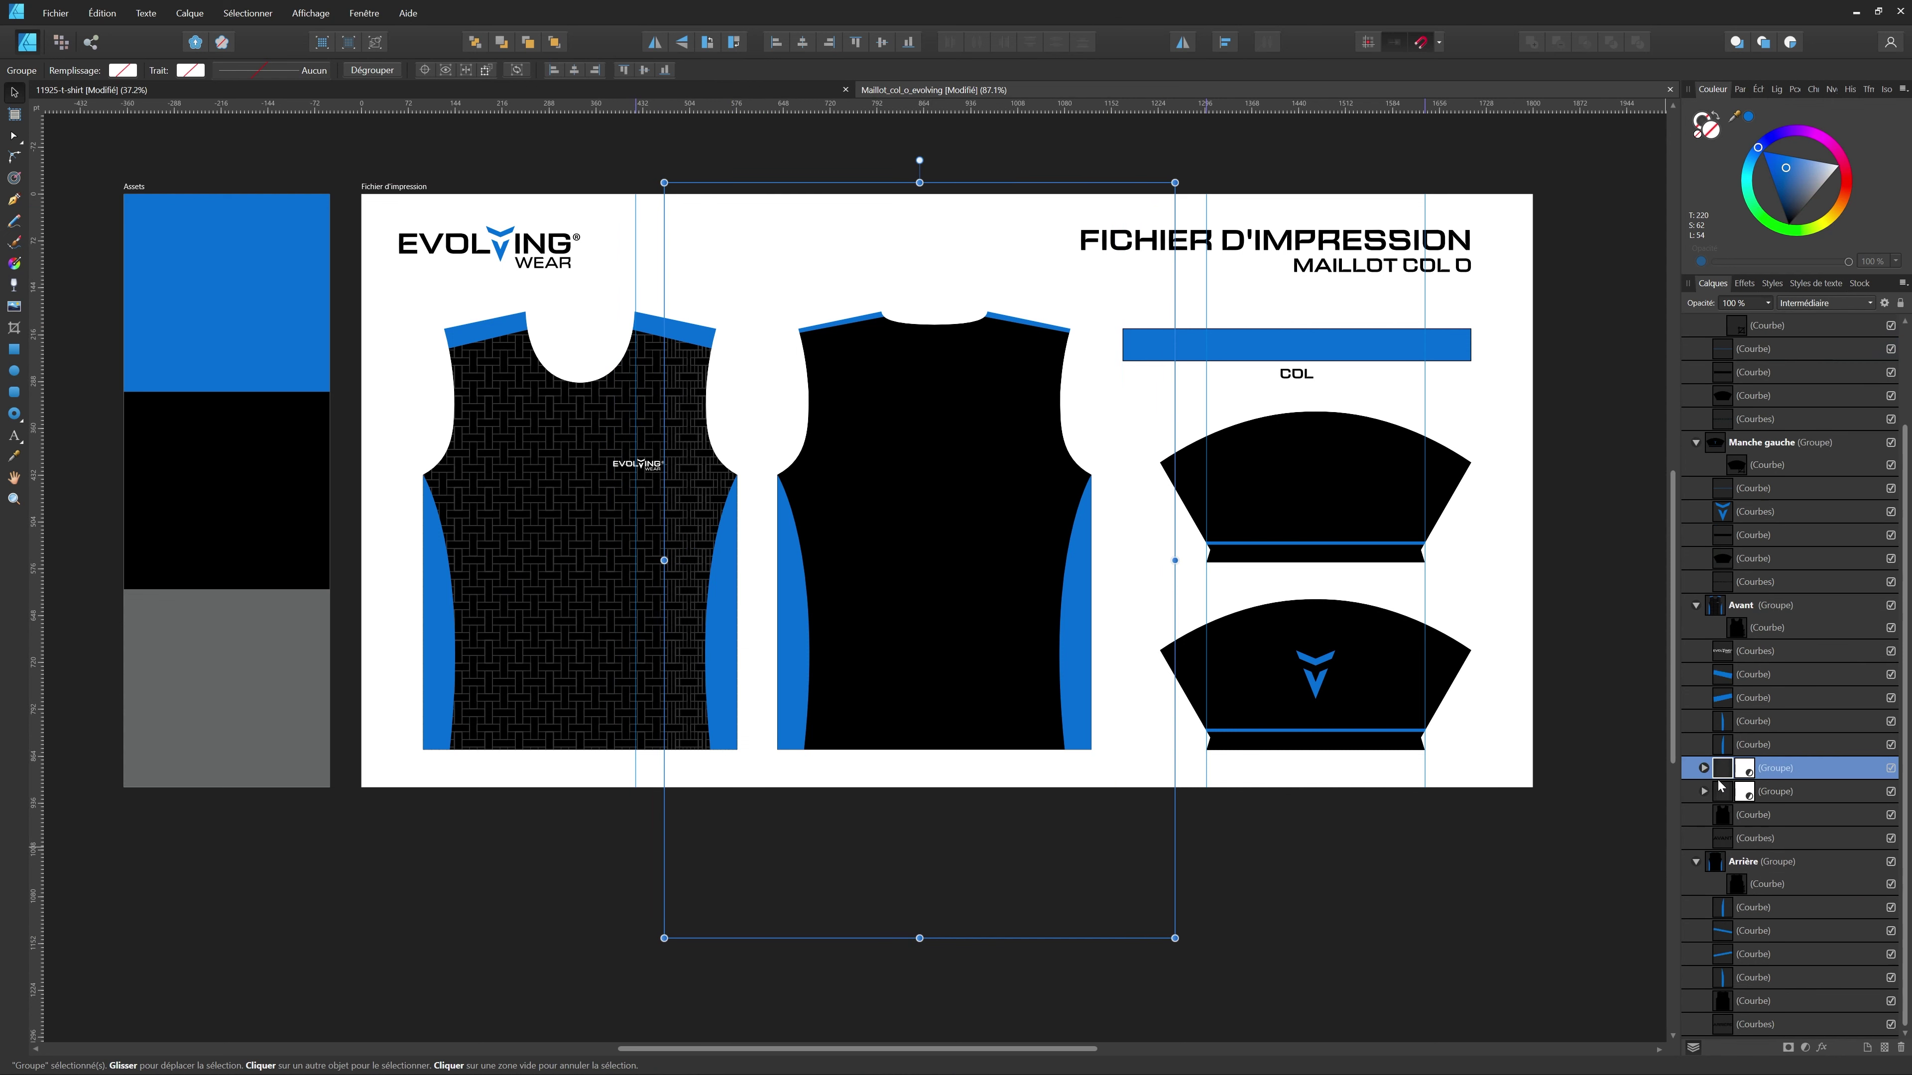
left_click_drag(1719, 933, 1721, 938)
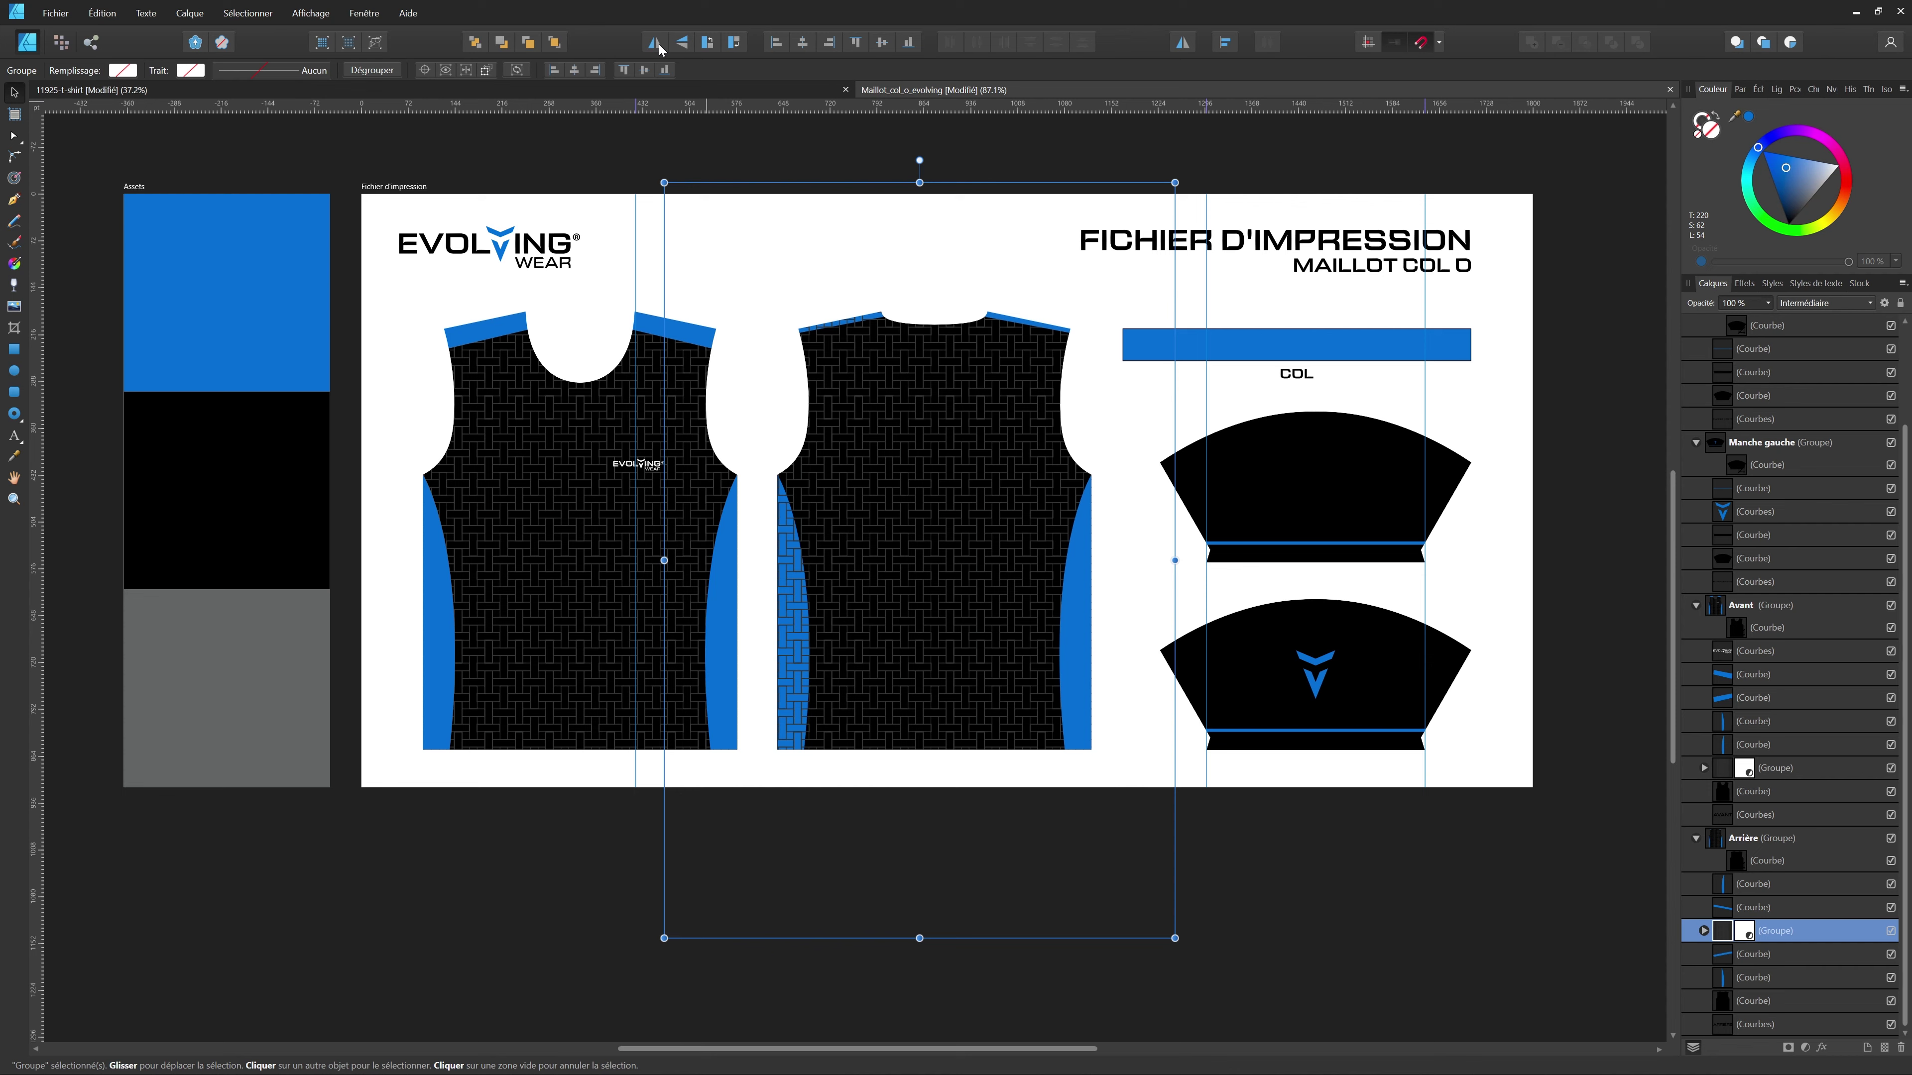
scroll(1072, 699, "down", 3)
left_click(1585, 870)
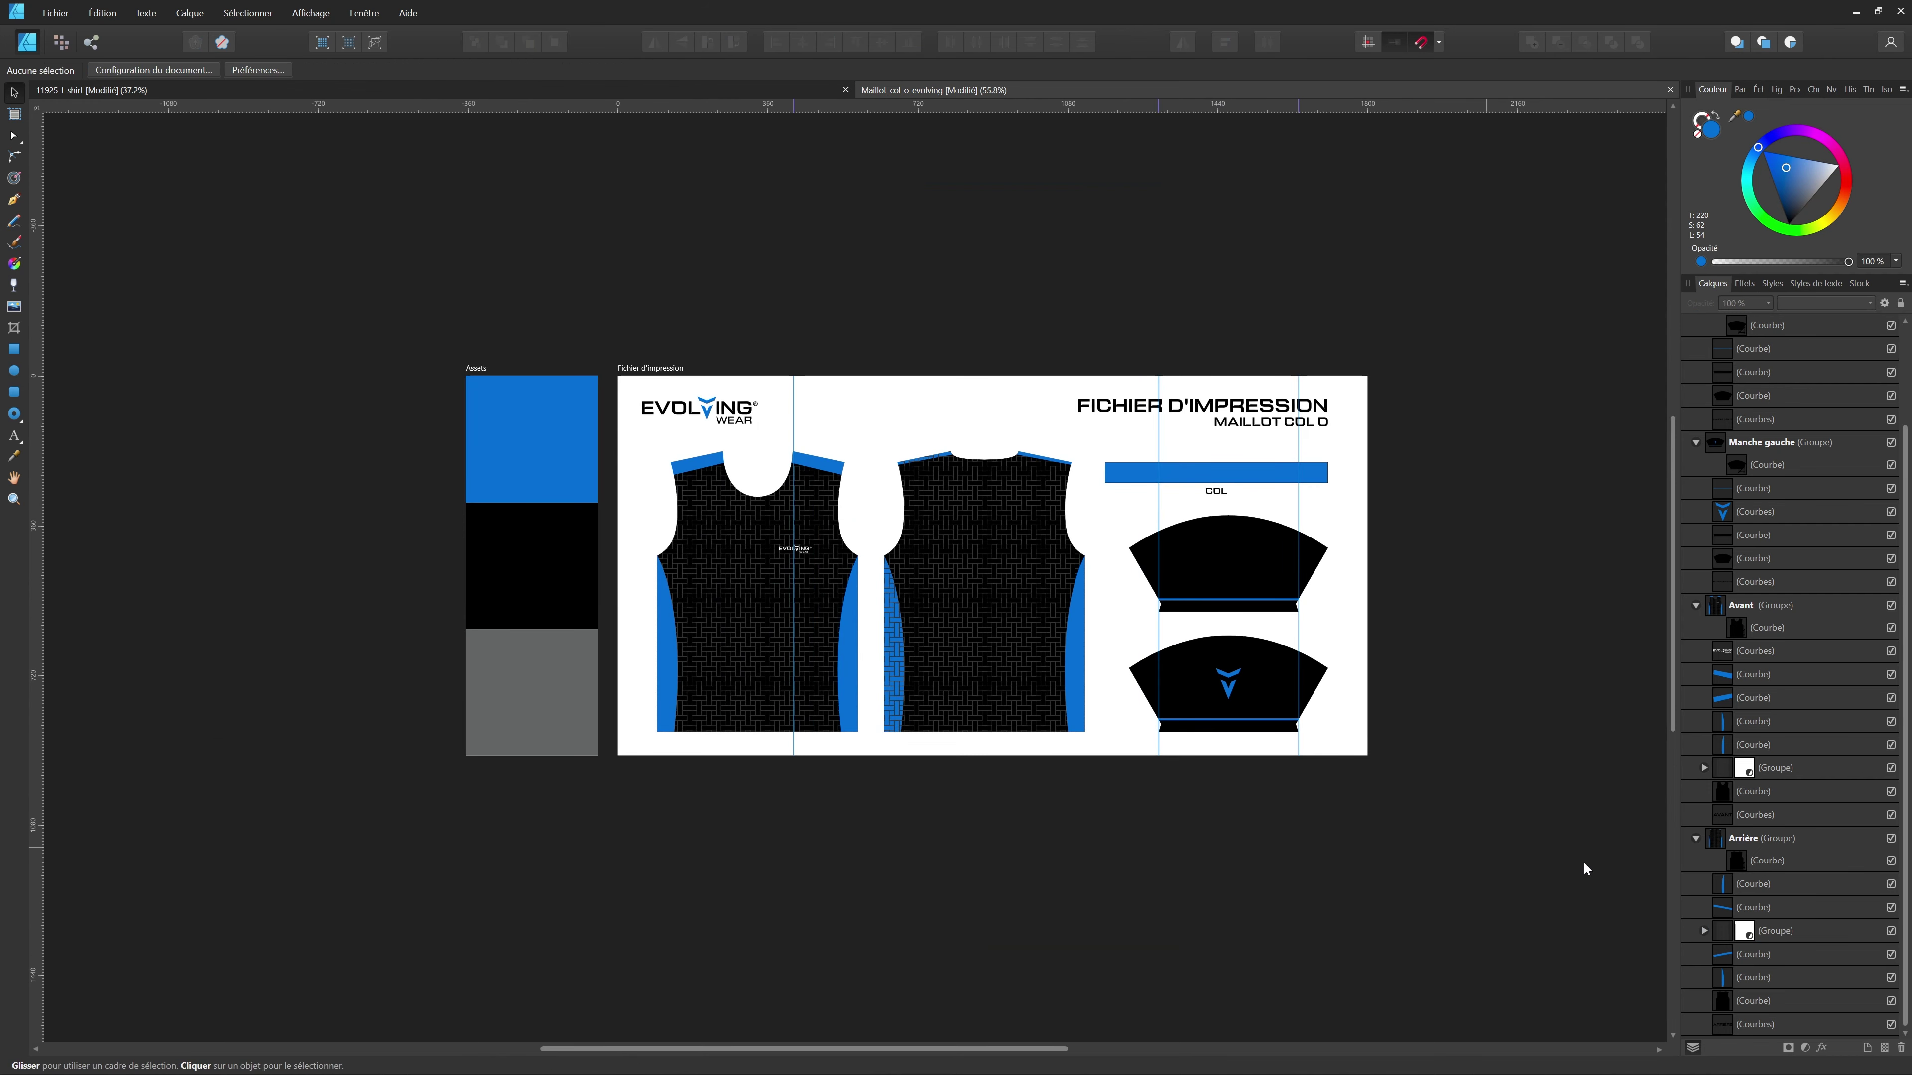
left_click_drag(1725, 977, 1725, 979)
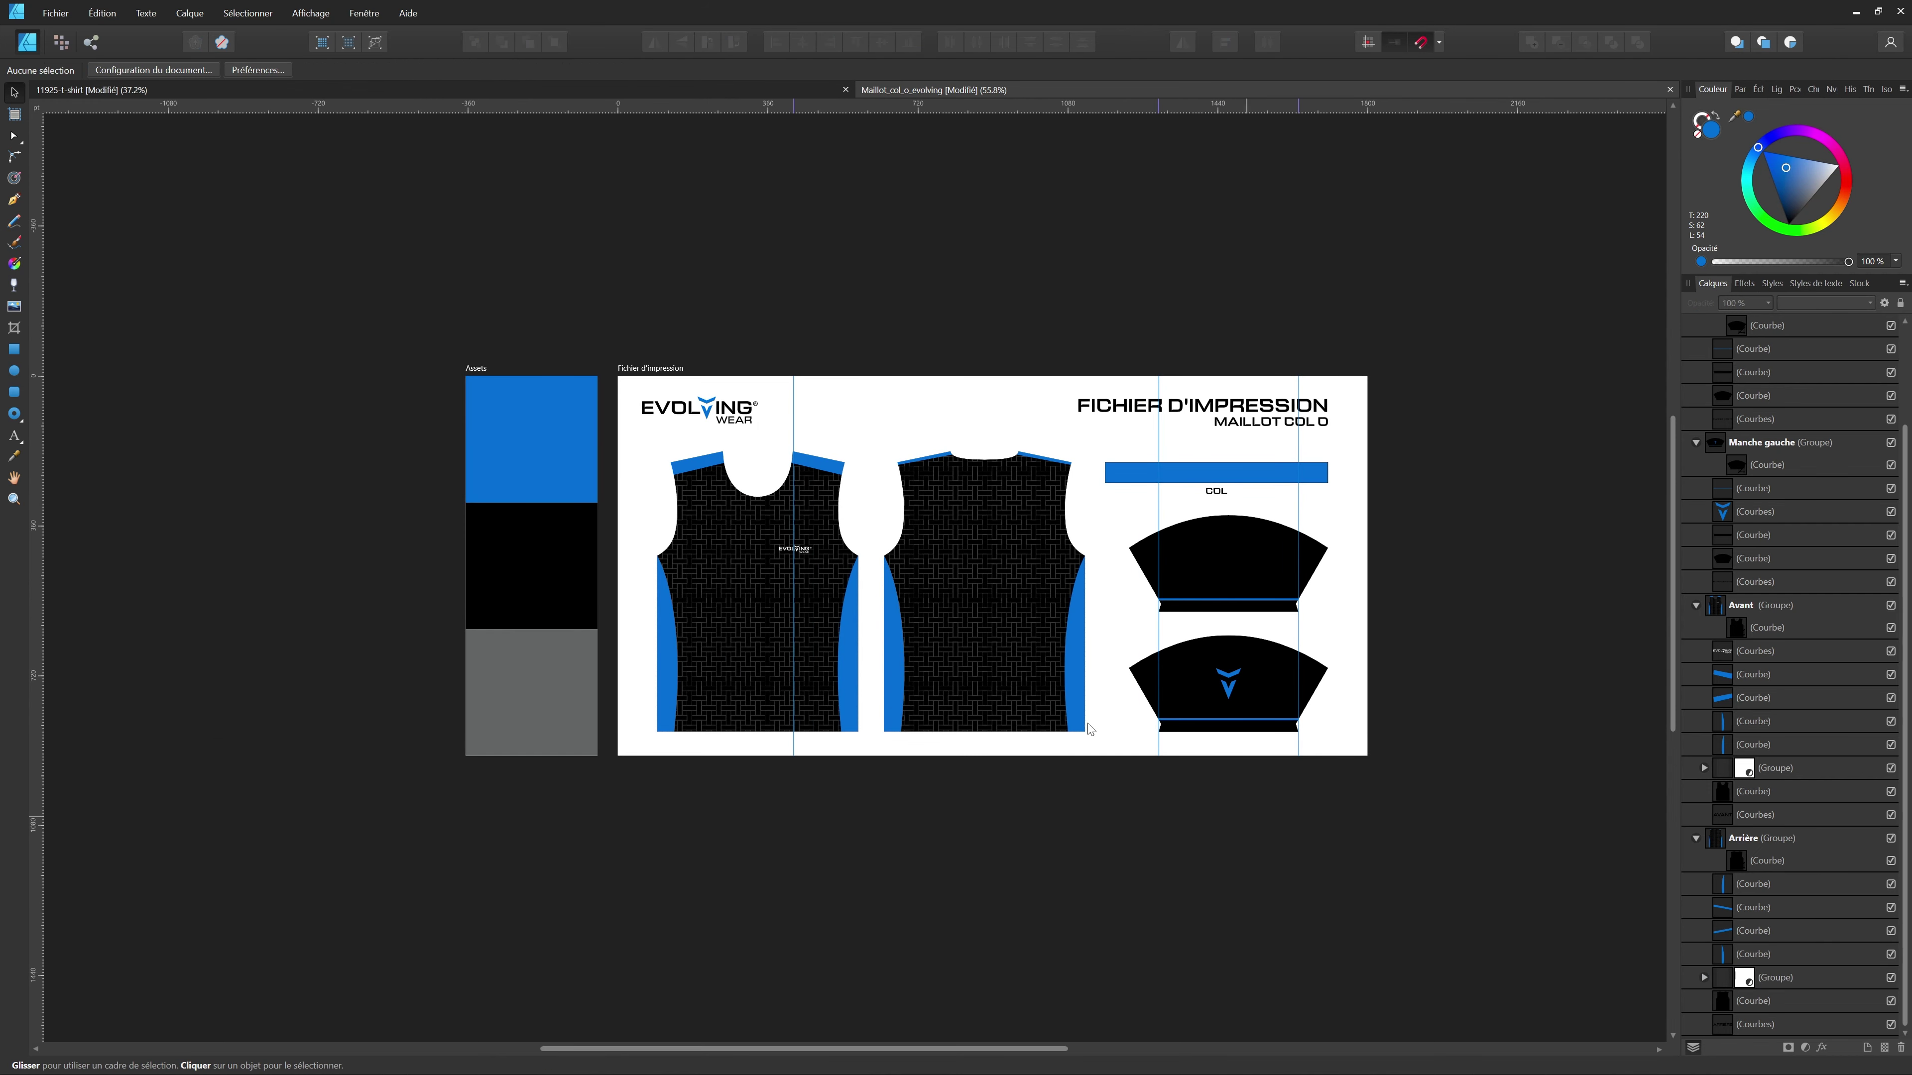
scroll(849, 564, "up", 6)
scroll(876, 581, "down", 3)
scroll(876, 581, "up", 1)
- Check the mockup's sleeves, then collapse the Manche droite, Manche gauche, Avant and Arrière groups in the print file
left_click(766, 93)
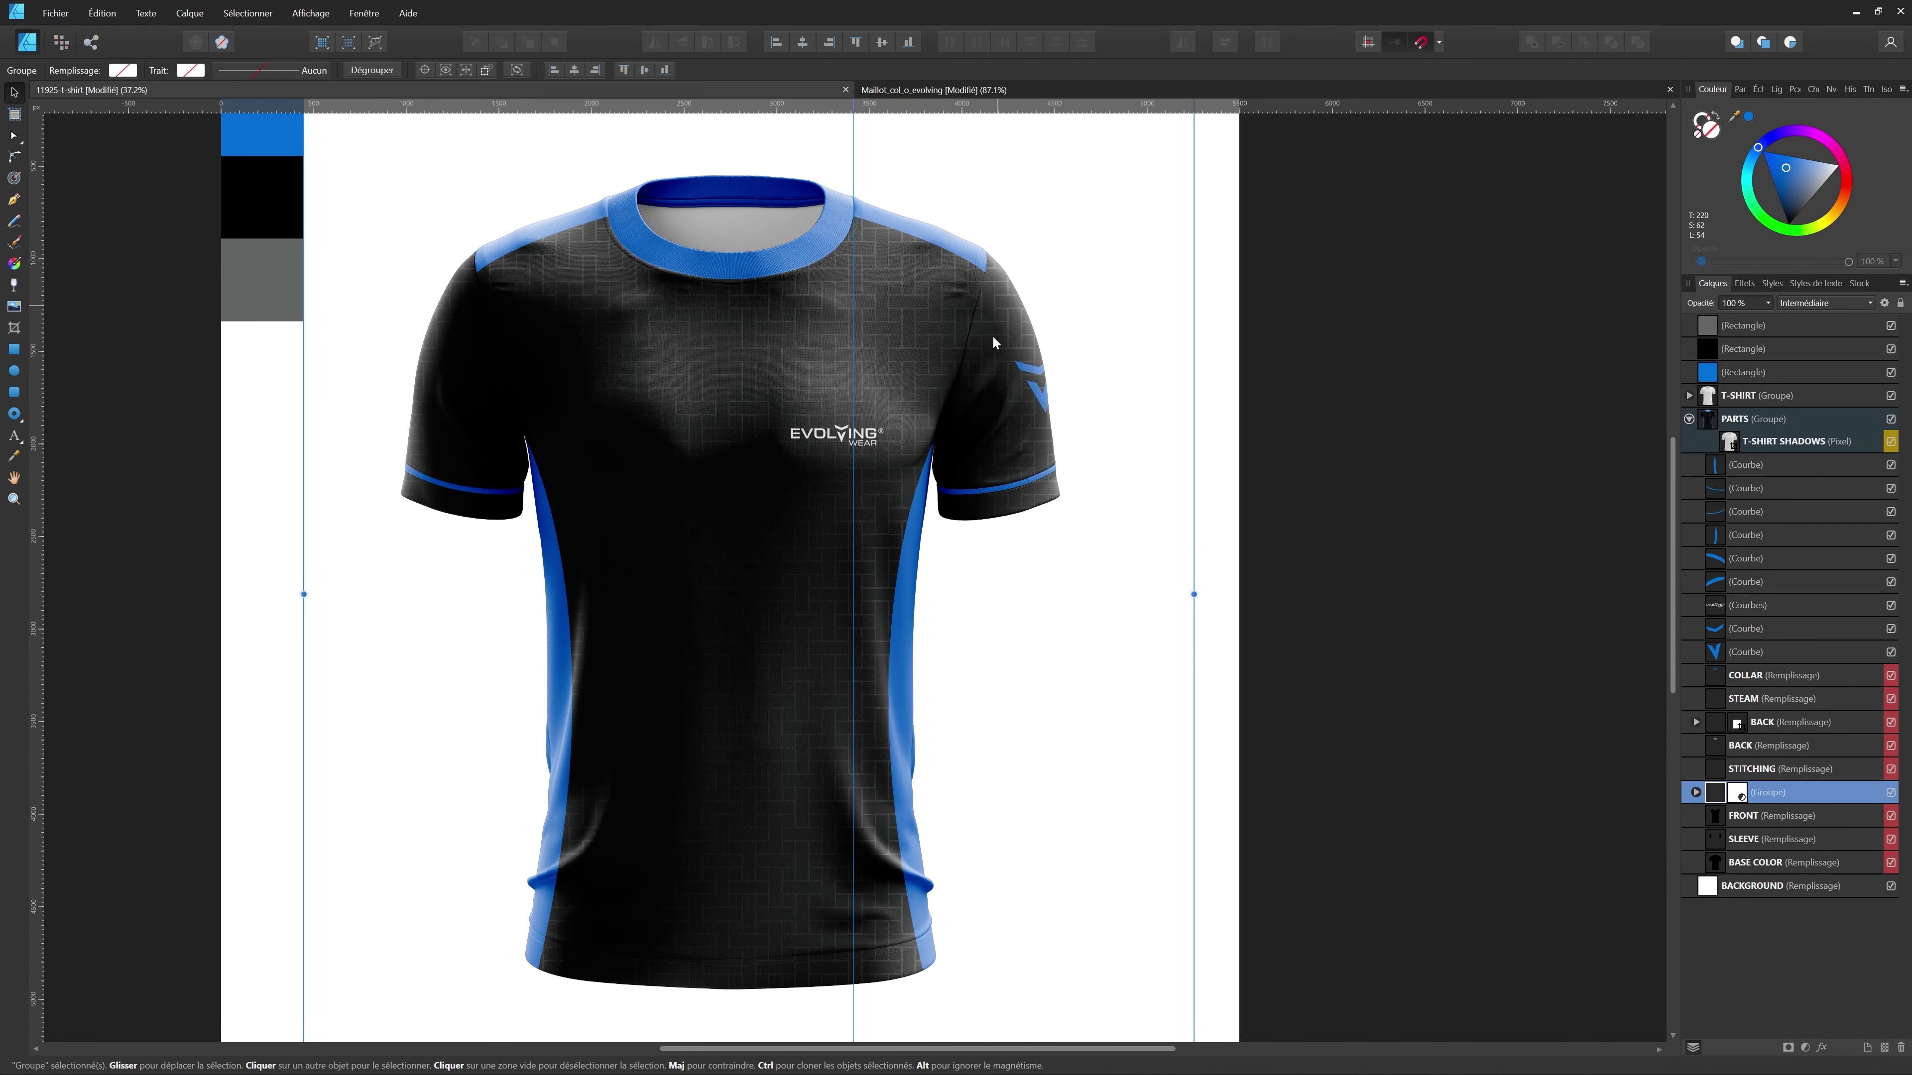
left_click(961, 90)
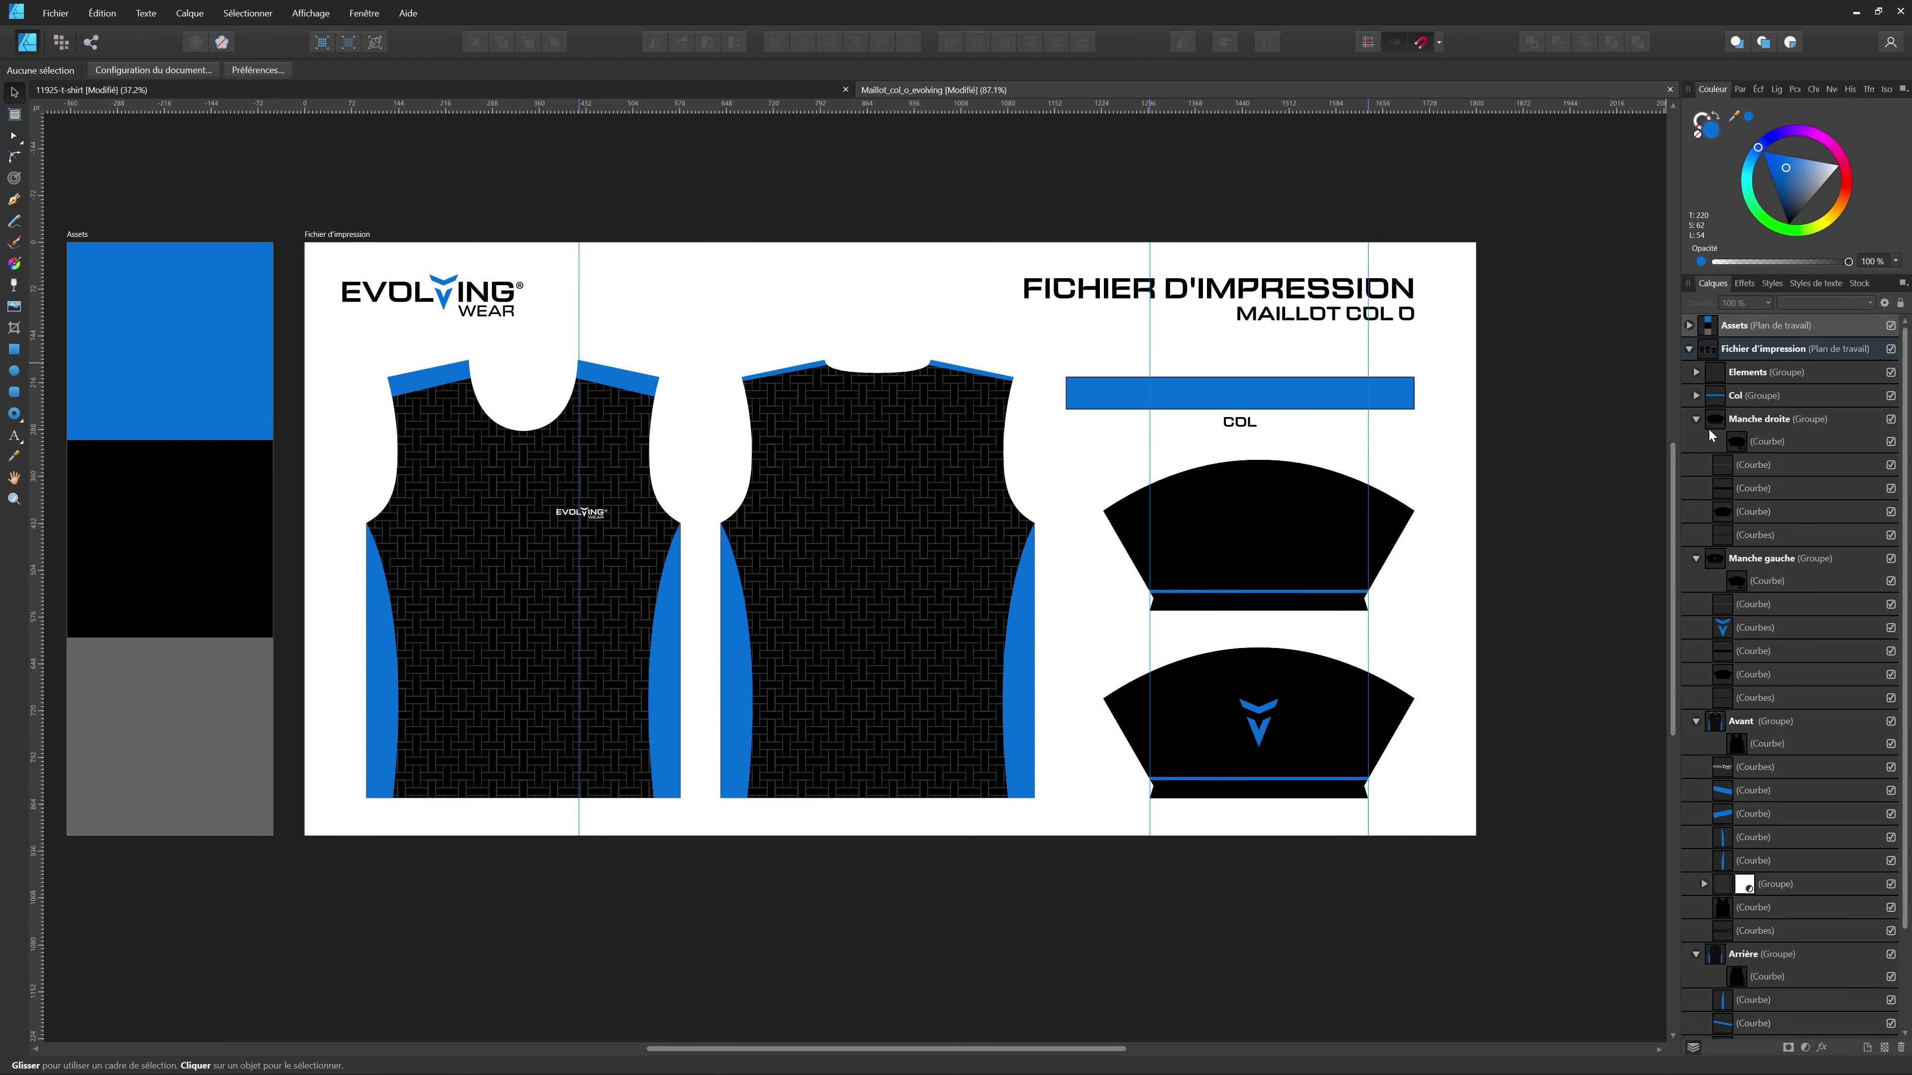
left_click(1696, 419)
left_click(1695, 442)
left_click(1705, 467)
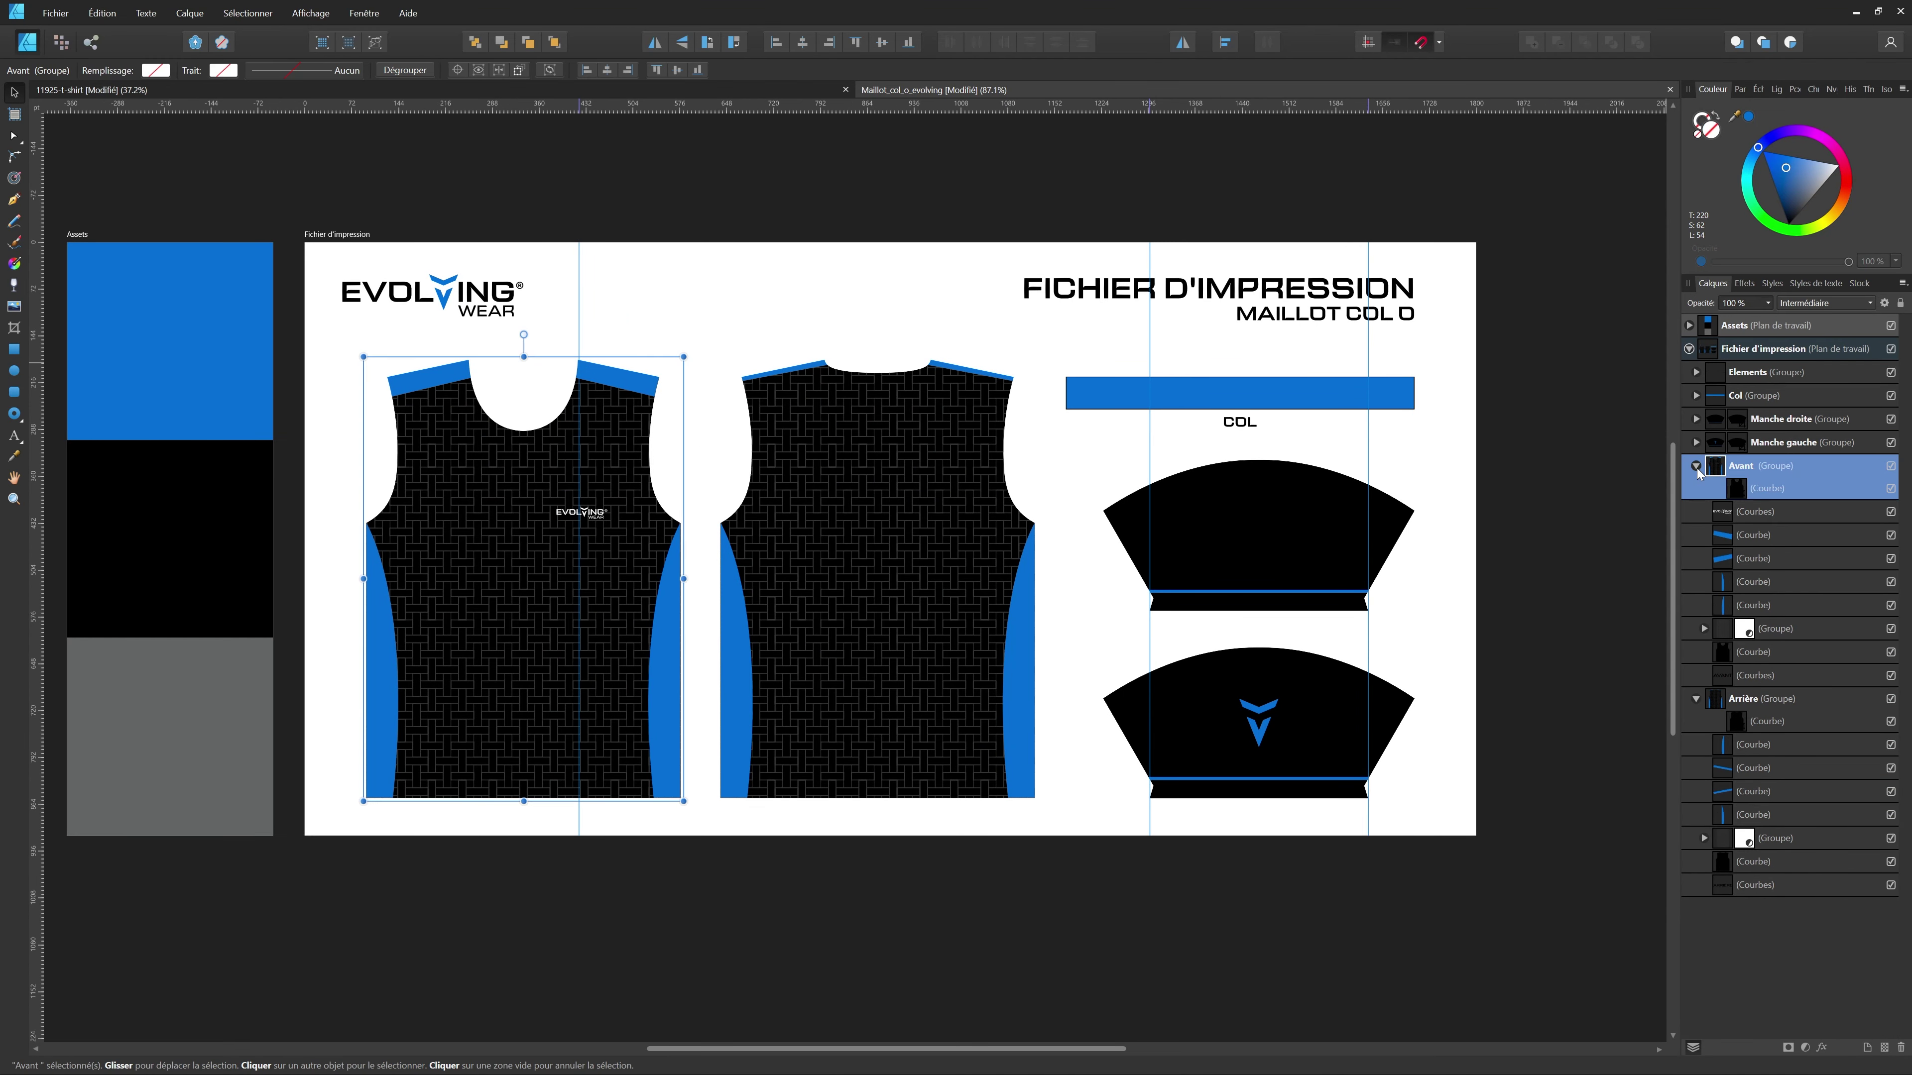
left_click(1695, 465)
left_click(1697, 491)
left_click(1802, 482)
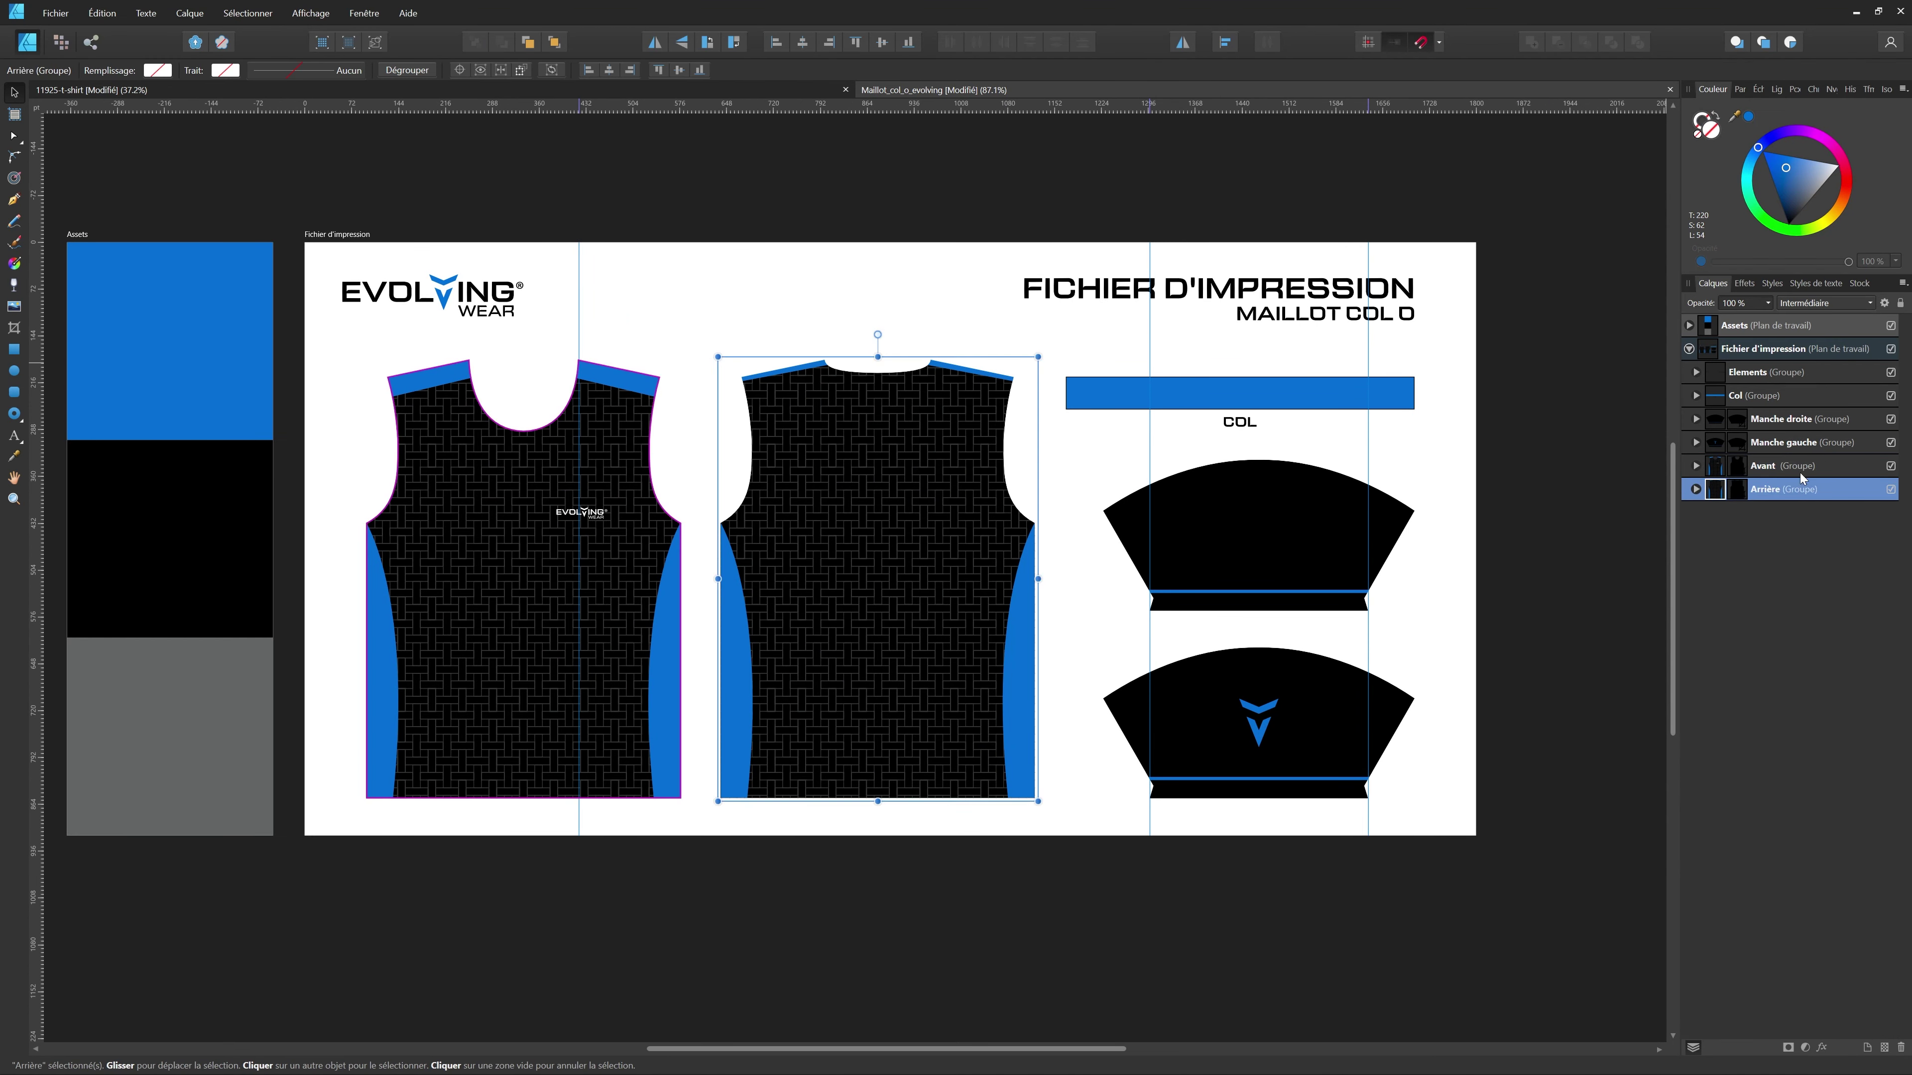
- Copy the black sleeve shape from the Manche gauche group, paste it above the collapsed group and fill it red
left_click(1799, 442)
left_click(1696, 442)
left_click(1744, 561)
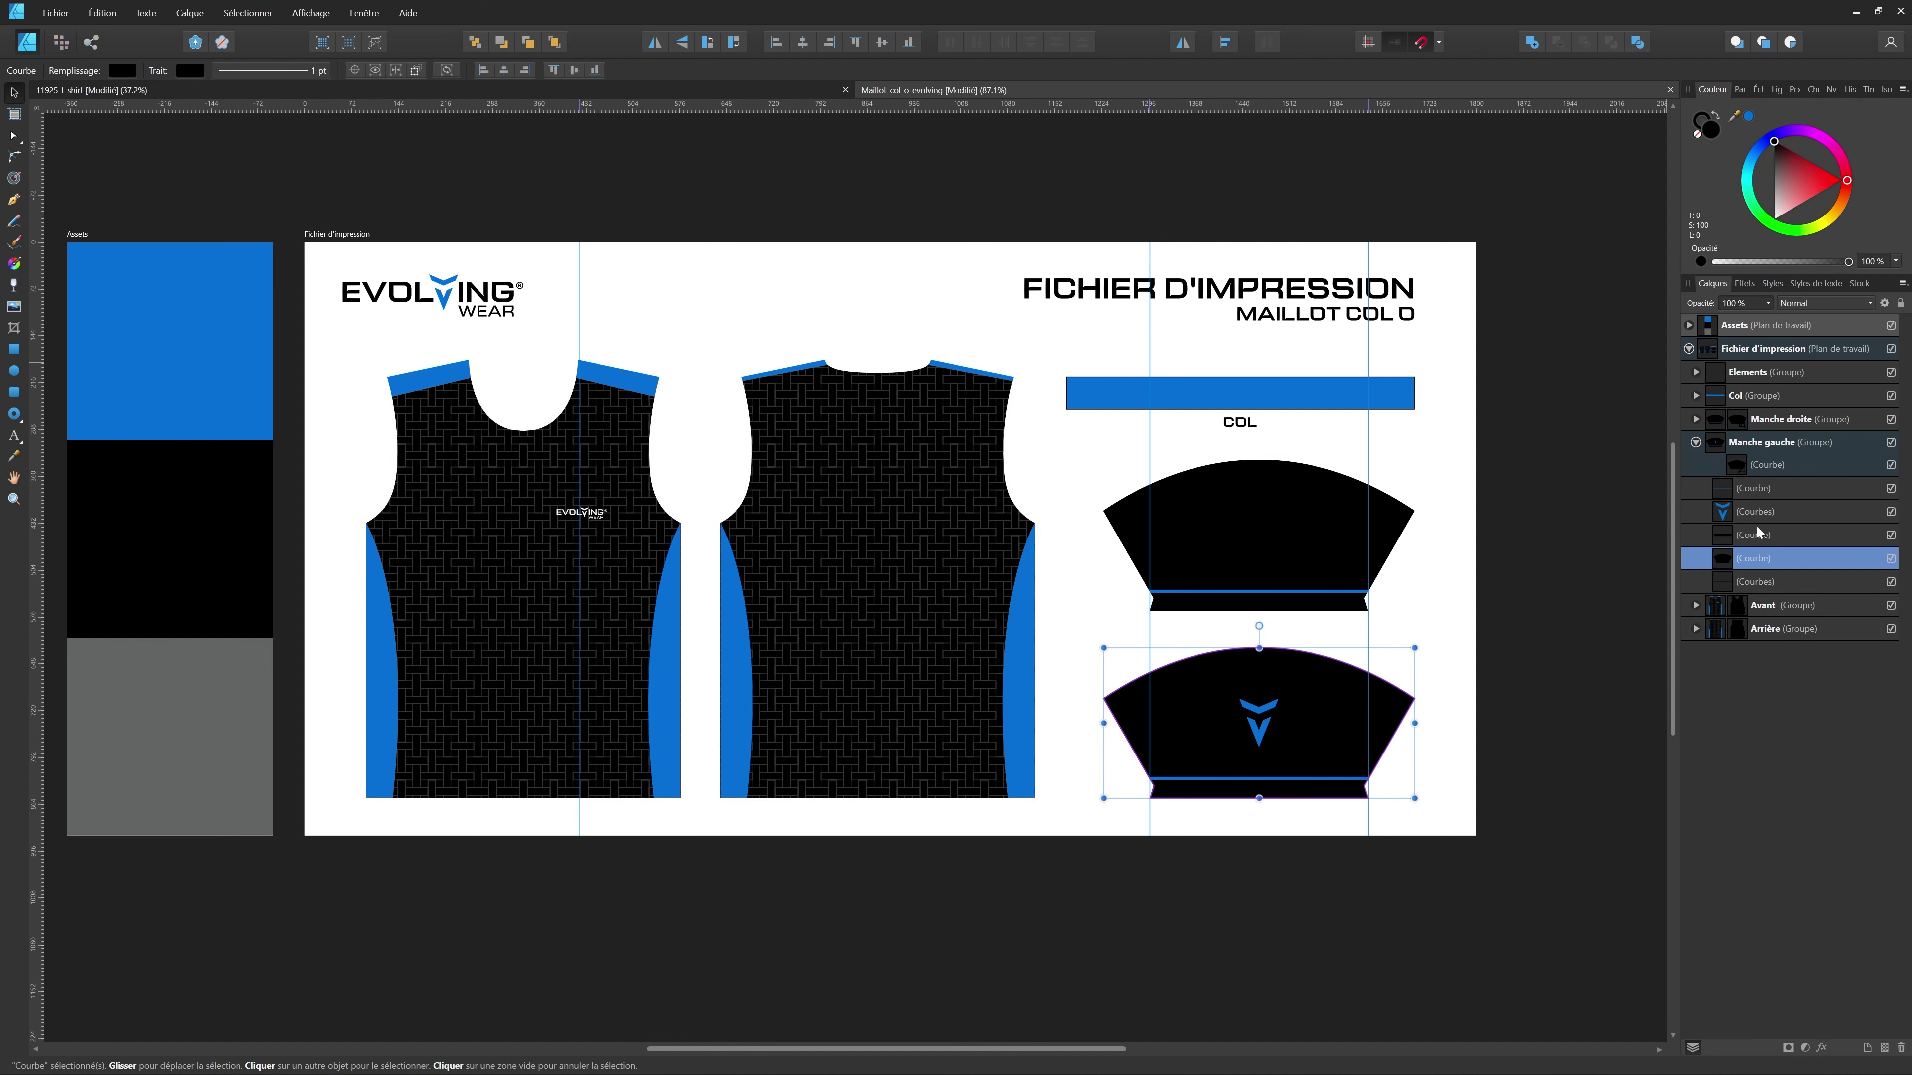
left_click(1695, 441)
left_click(1748, 445)
key("ctrl+v")
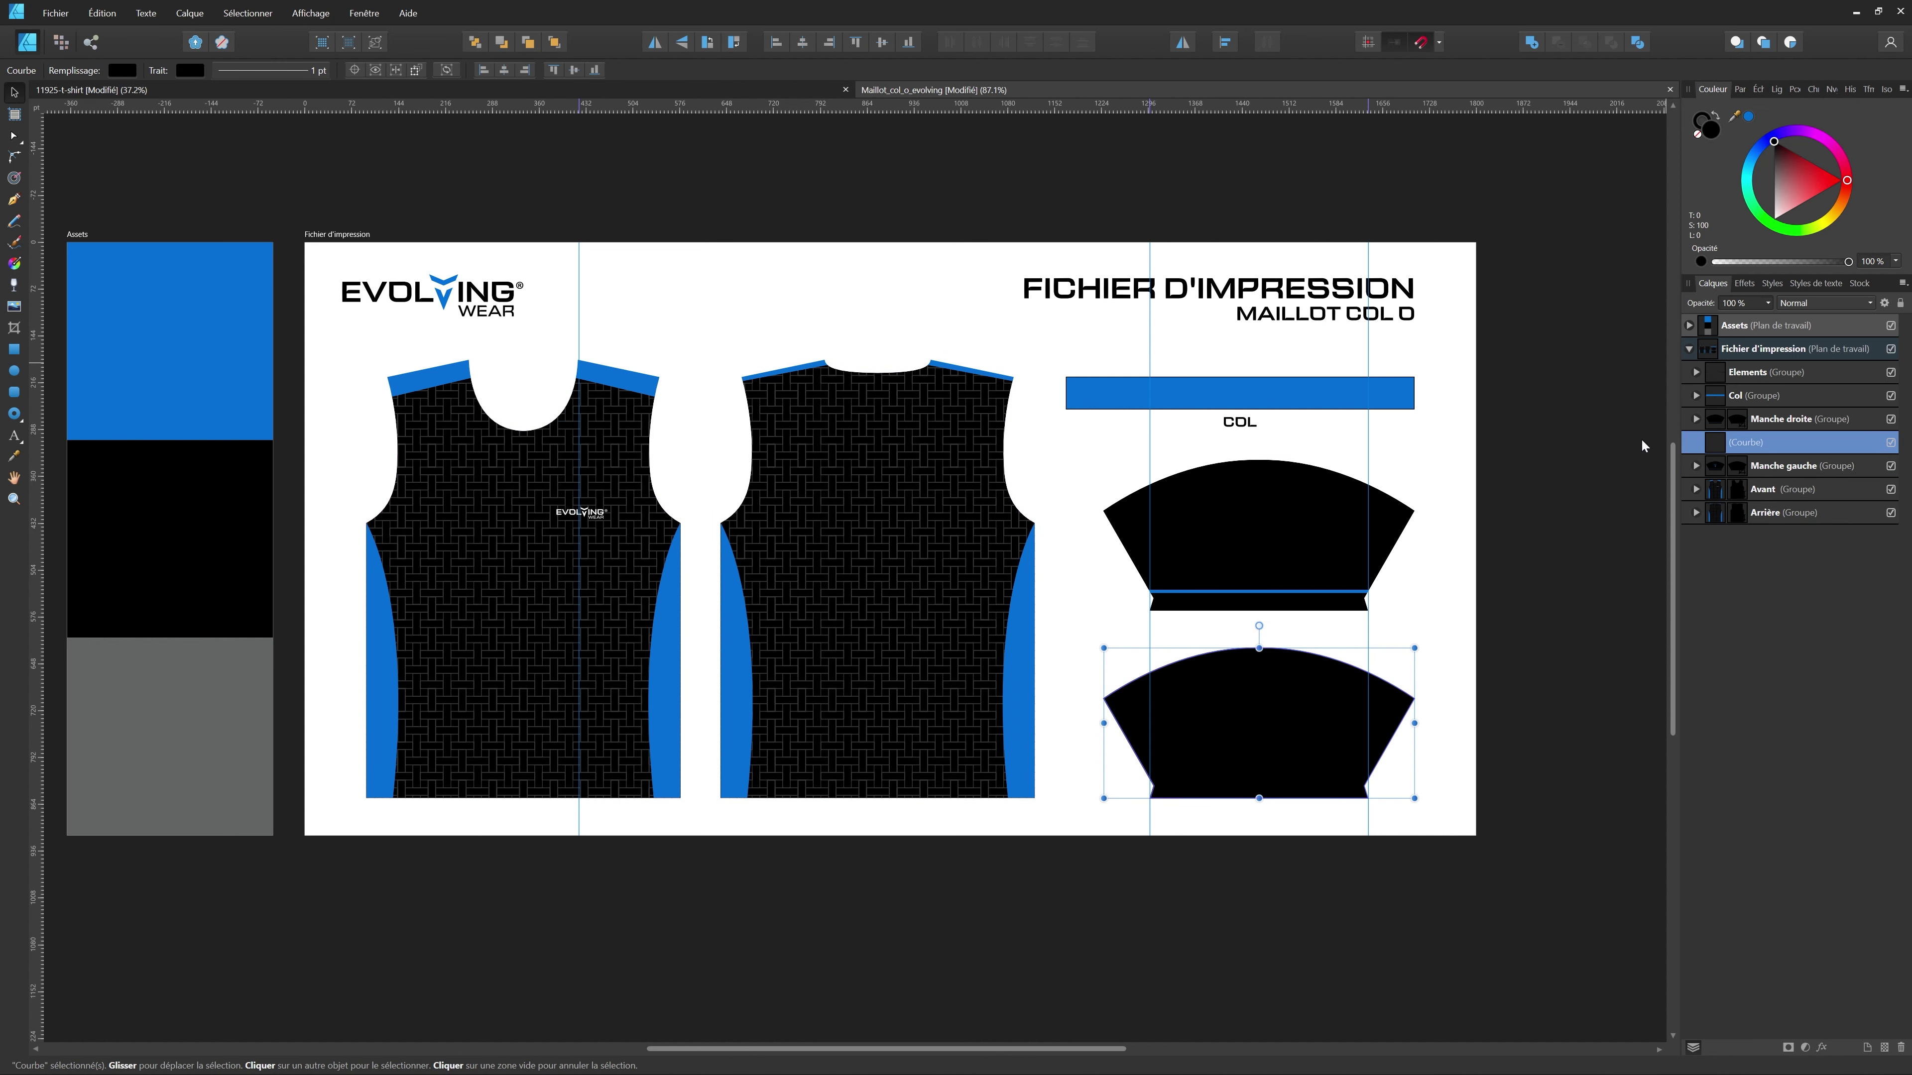
left_click(1788, 203)
- Move the red sleeve against the front body's logo-side armhole and rotate it until its curved edge follows the armhole
left_click_drag(1325, 715, 886, 375)
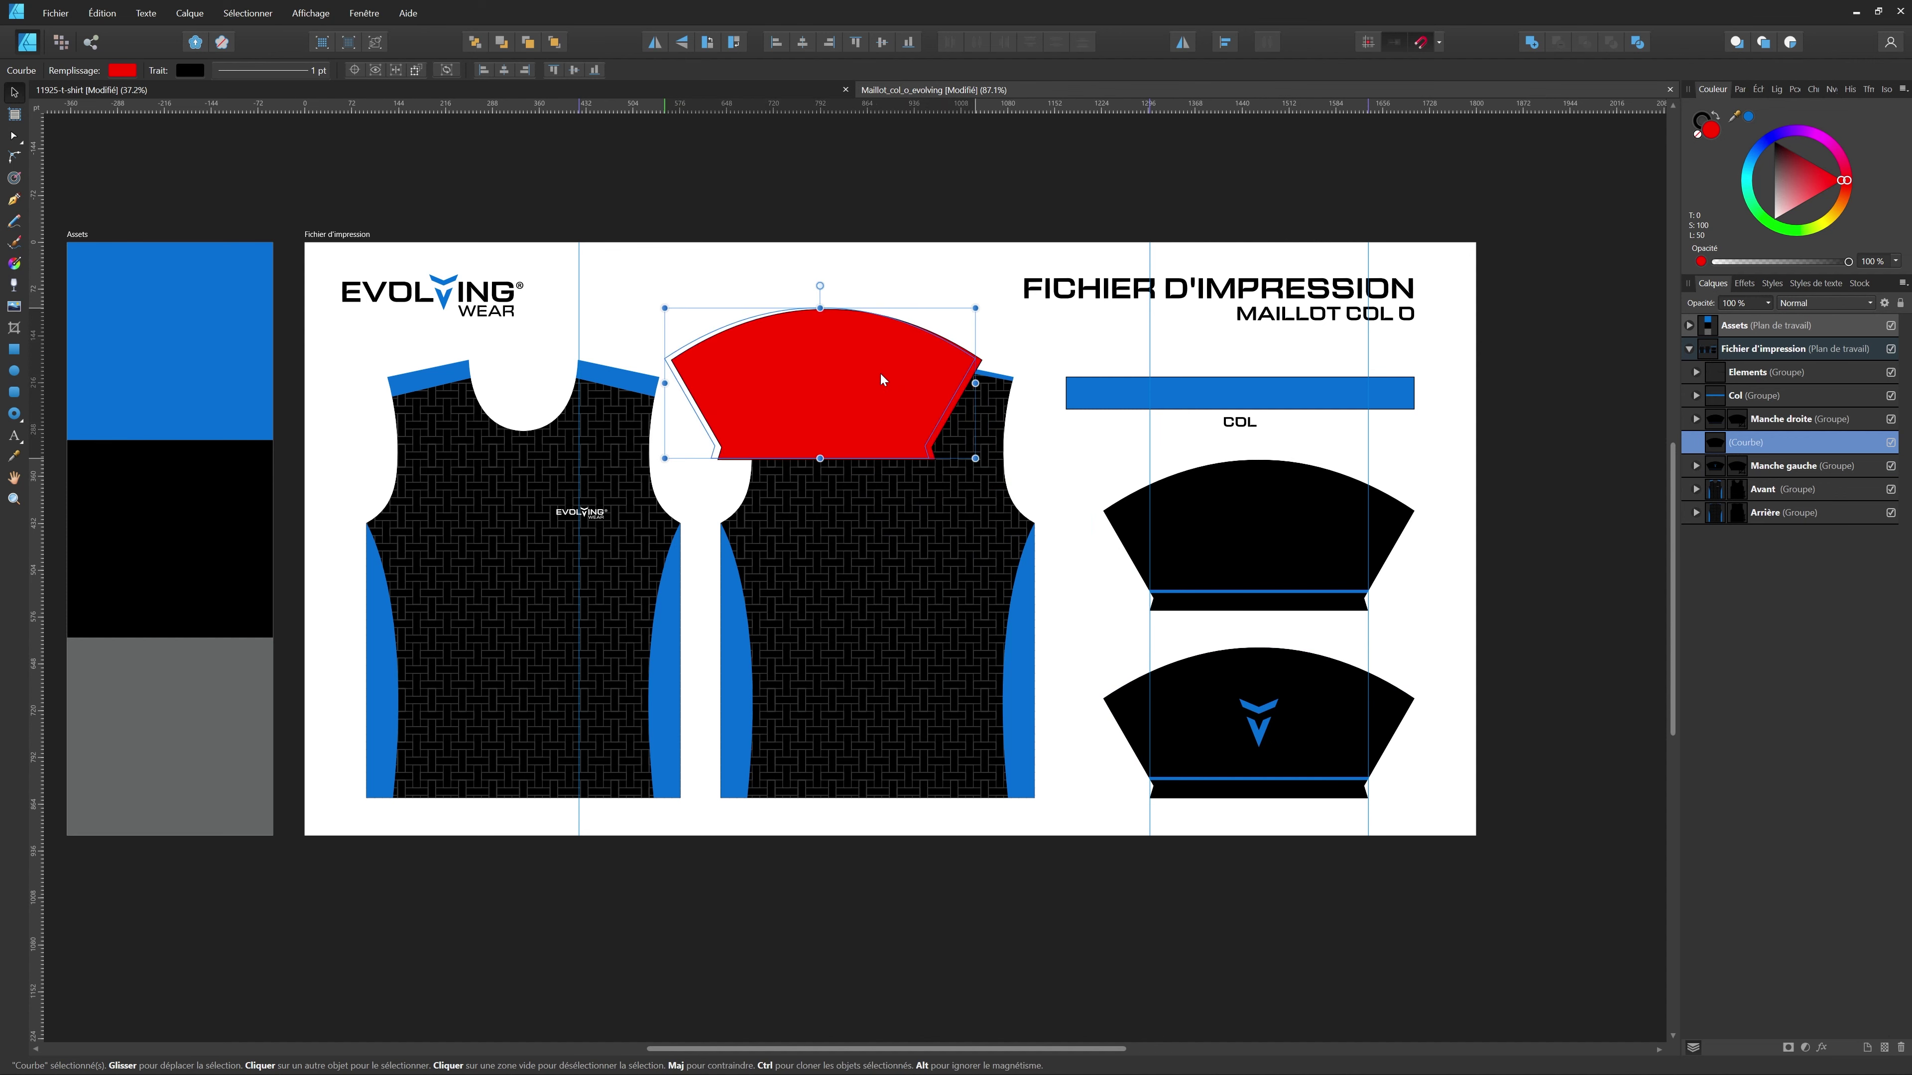
left_click_drag(820, 286, 707, 320)
left_click_drag(812, 364, 647, 357)
left_click_drag(754, 395, 755, 391)
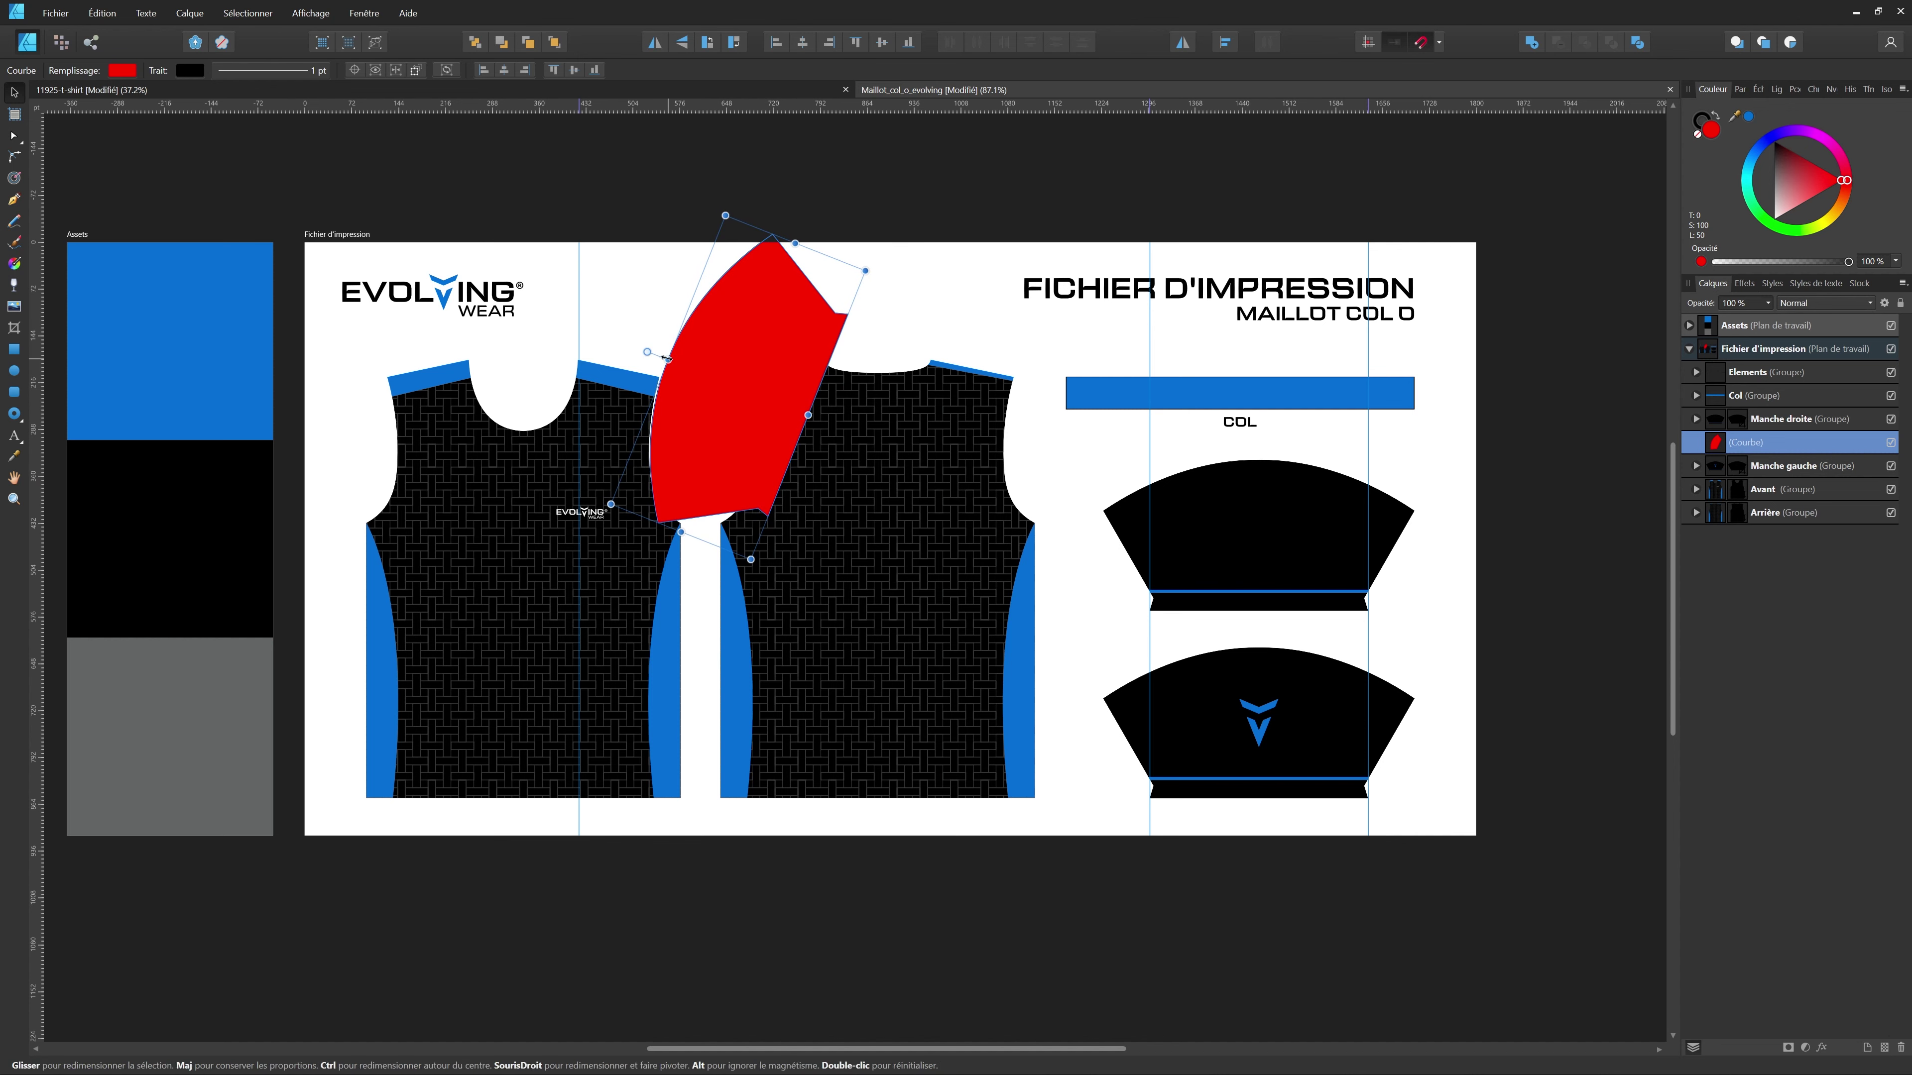
left_click_drag(647, 354, 644, 358)
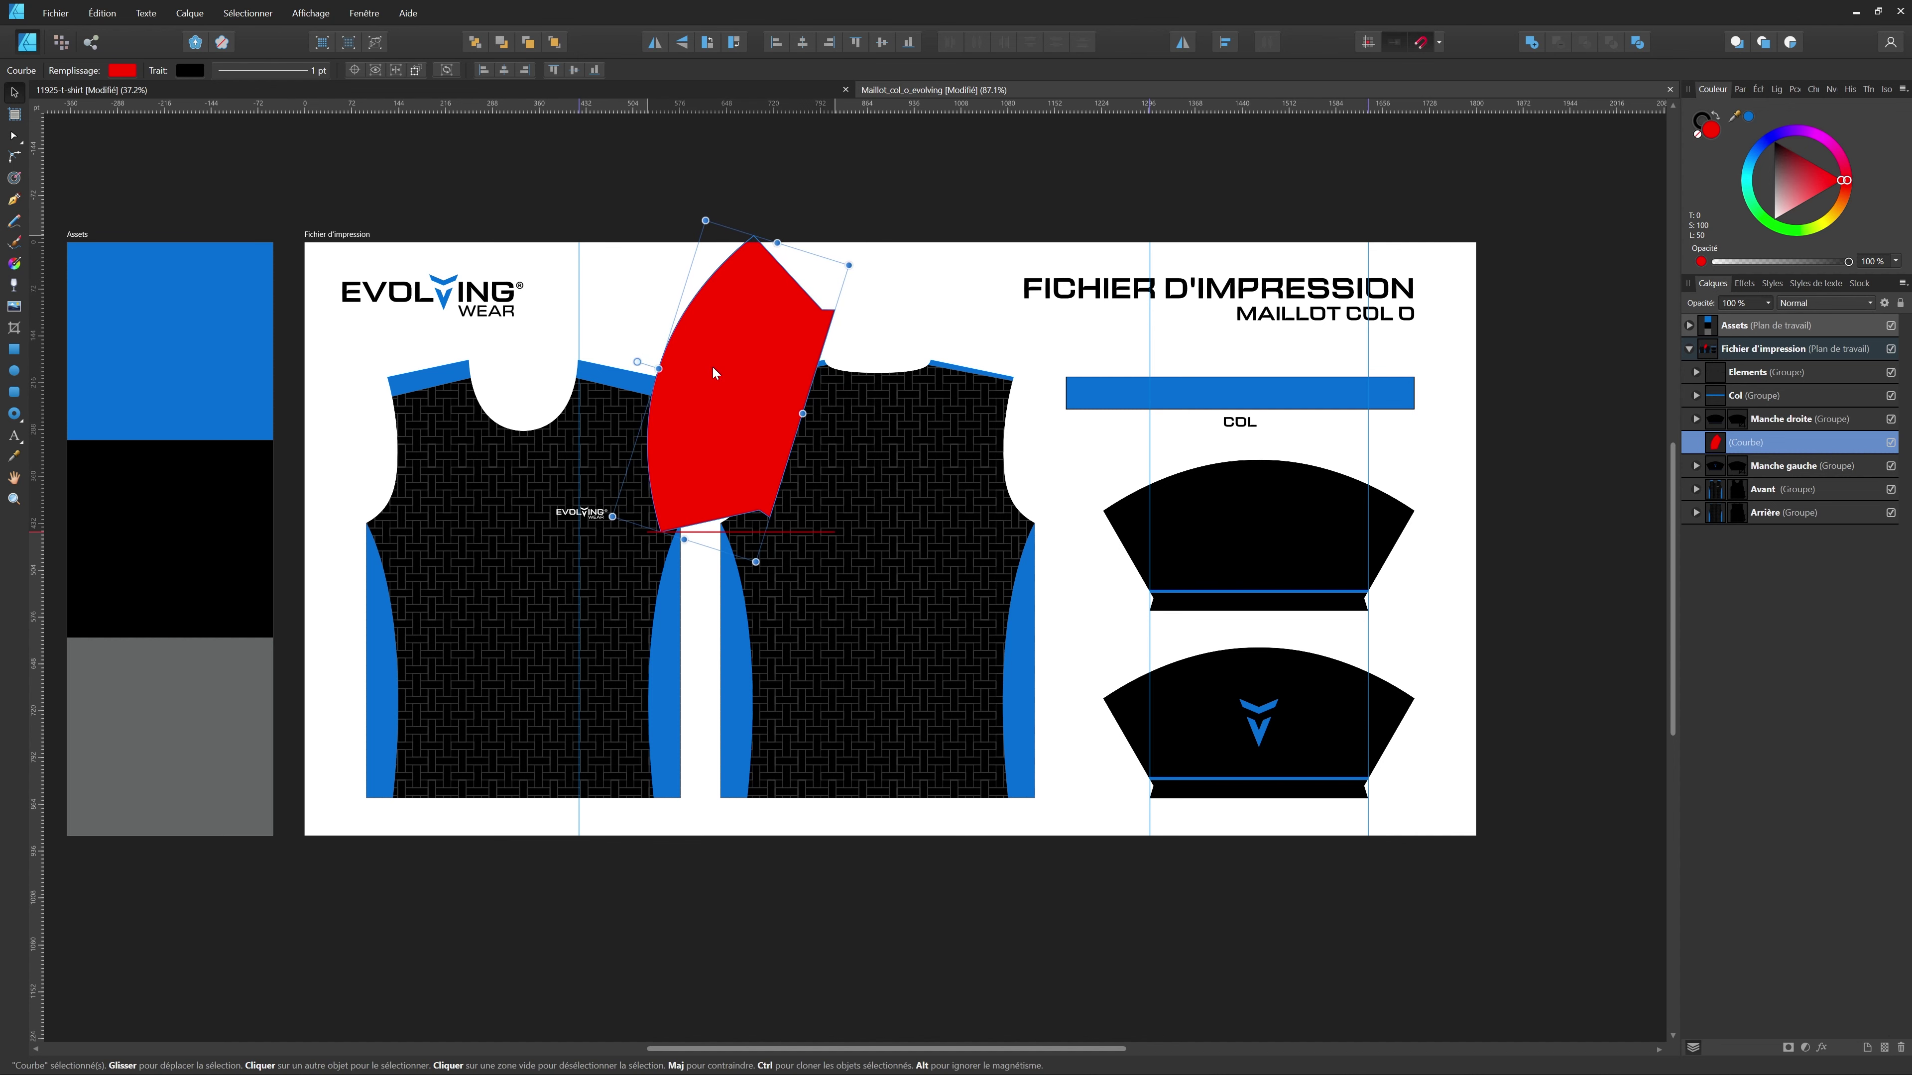
scroll(693, 427, "down", 2)
scroll(681, 382, "up", 3)
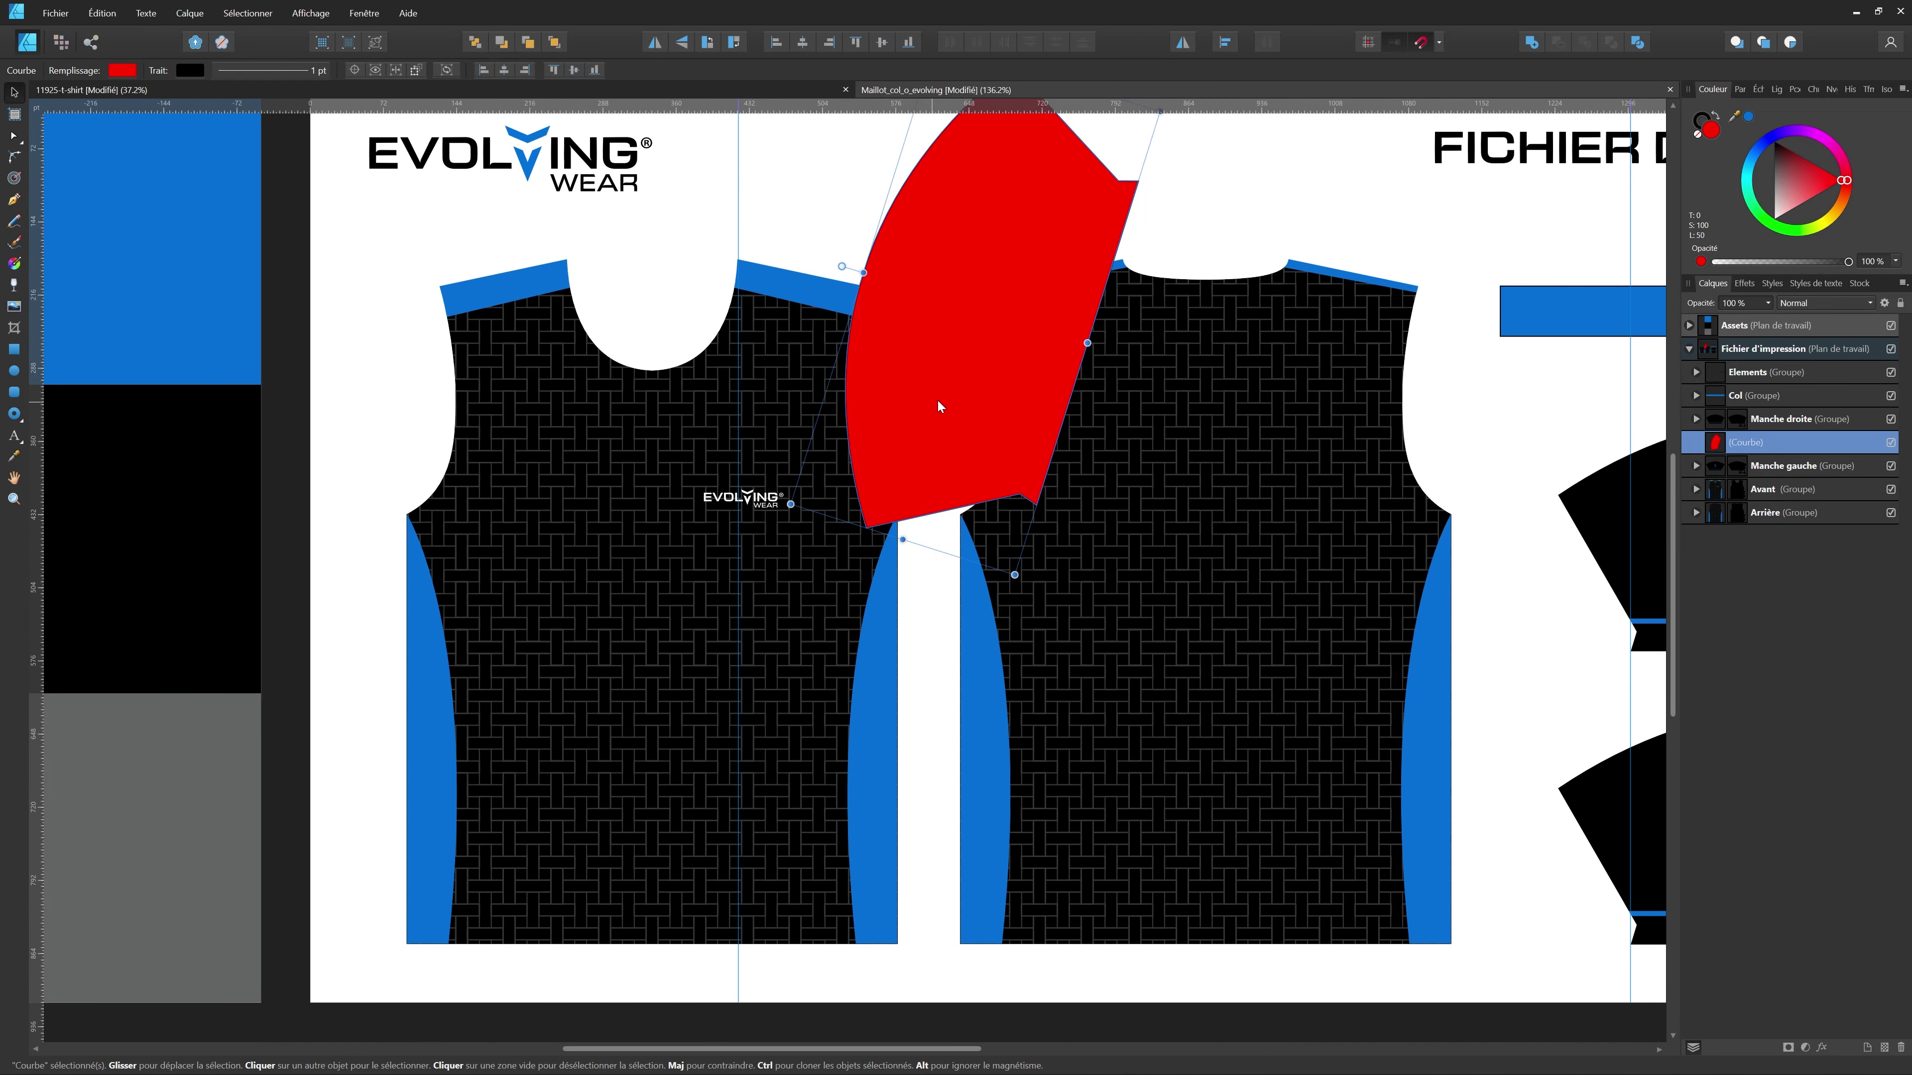
left_click_drag(938, 401, 943, 400)
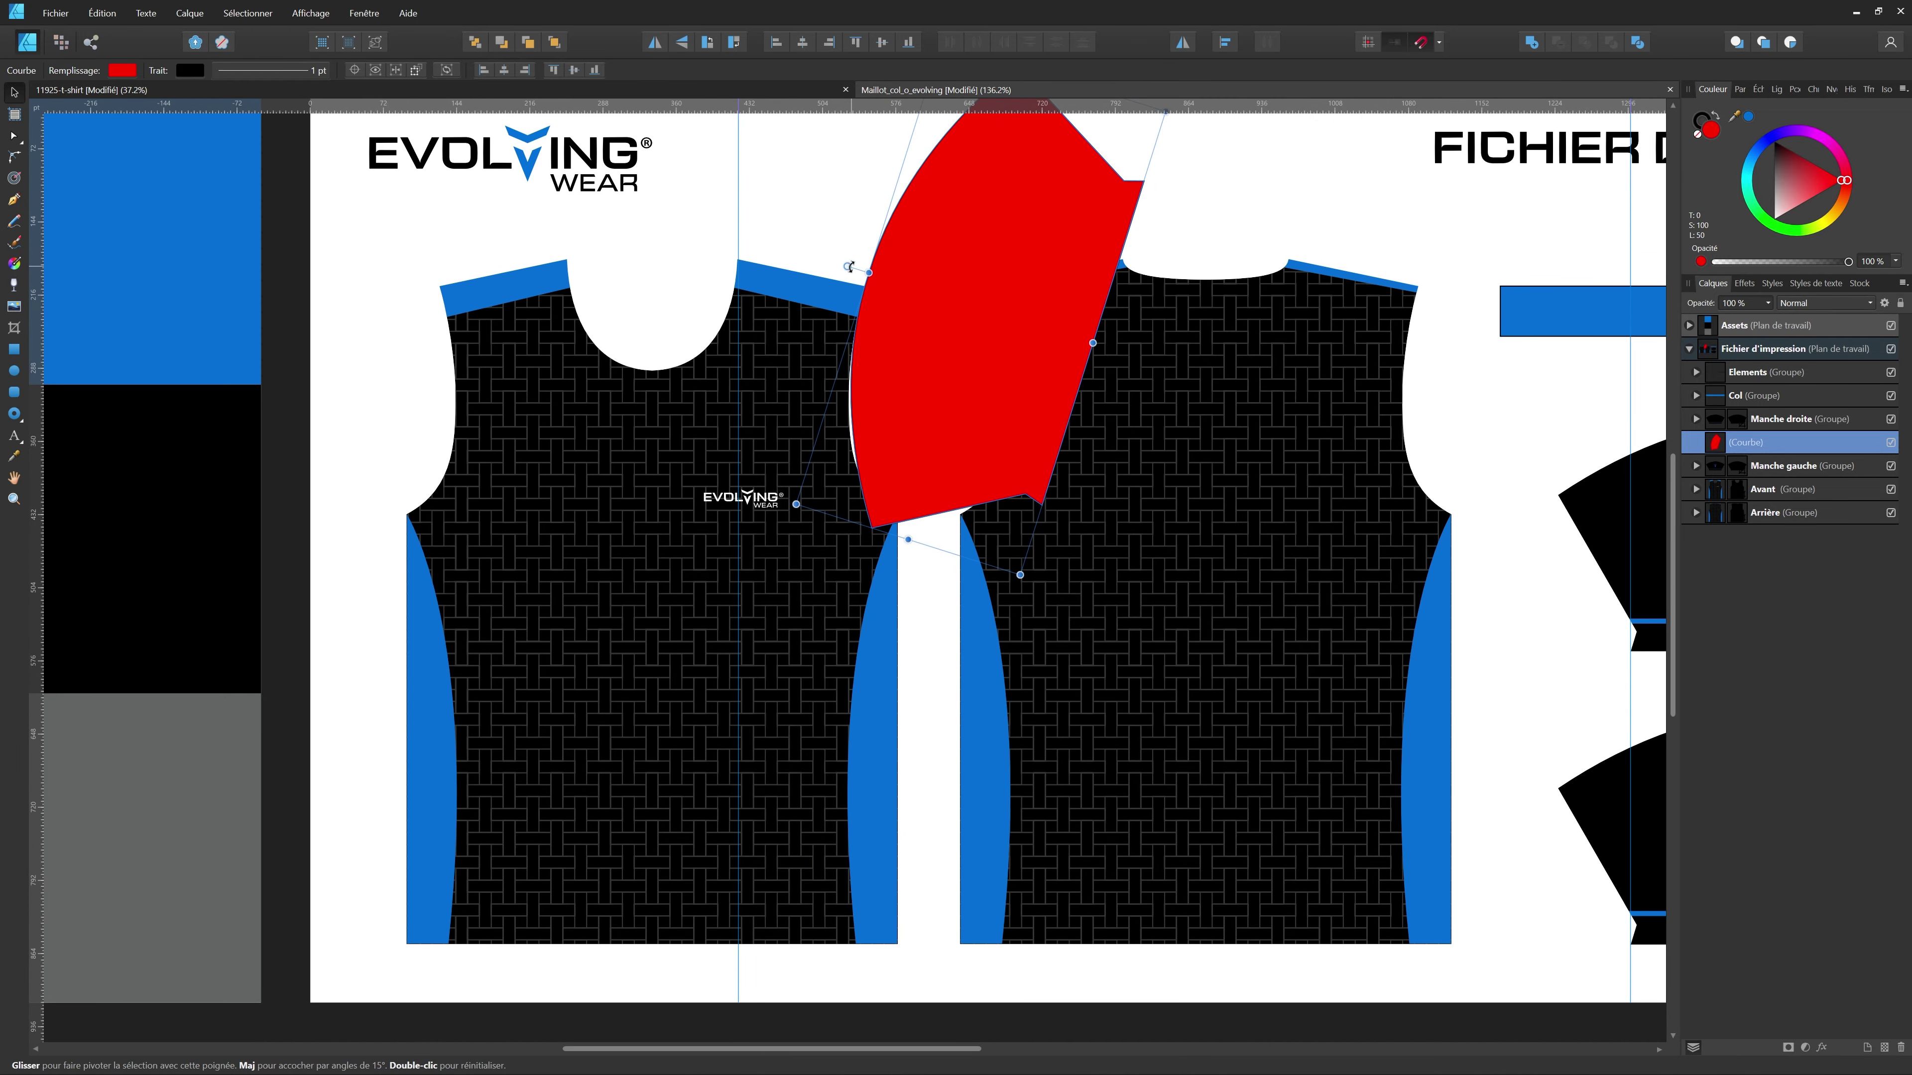
left_click_drag(847, 267, 943, 305)
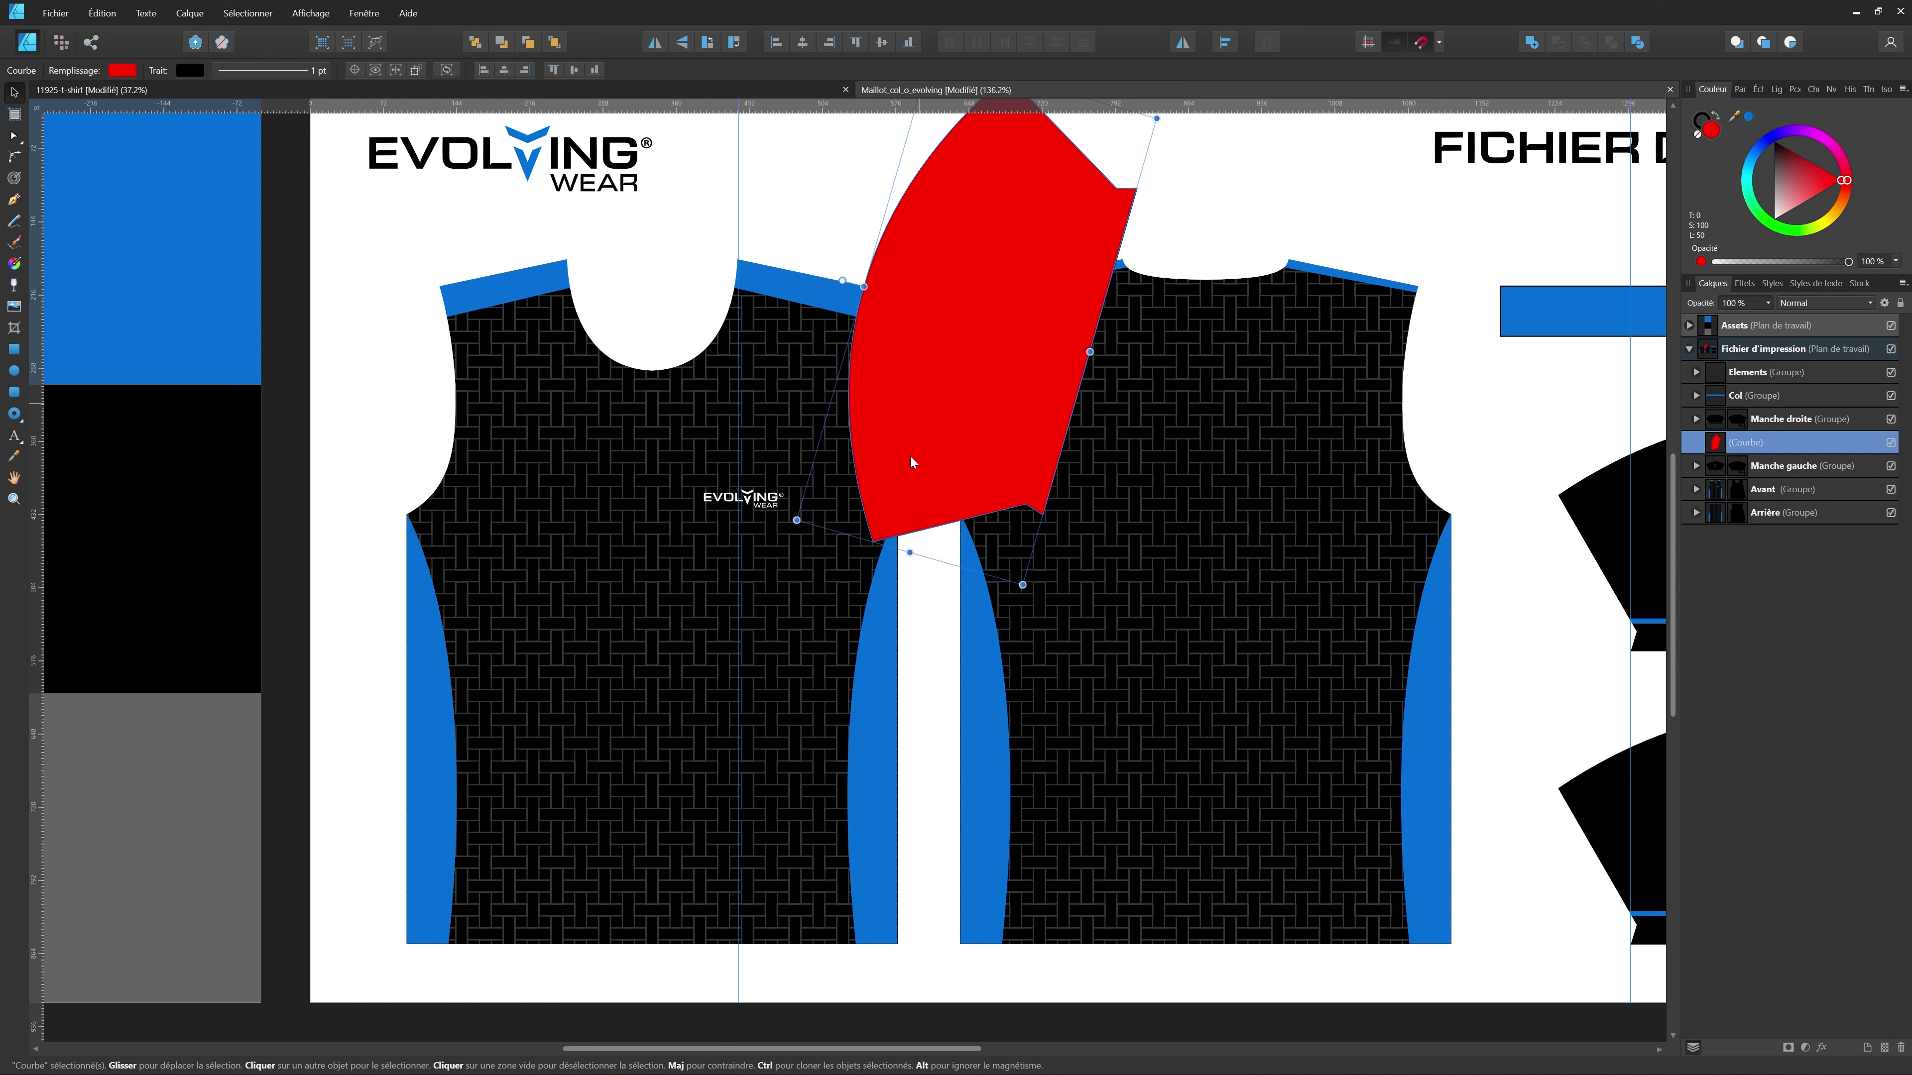
- Duplicate the brick pattern group in the Avant group and place the copy just above the red sleeve shape
left_click(1696, 489)
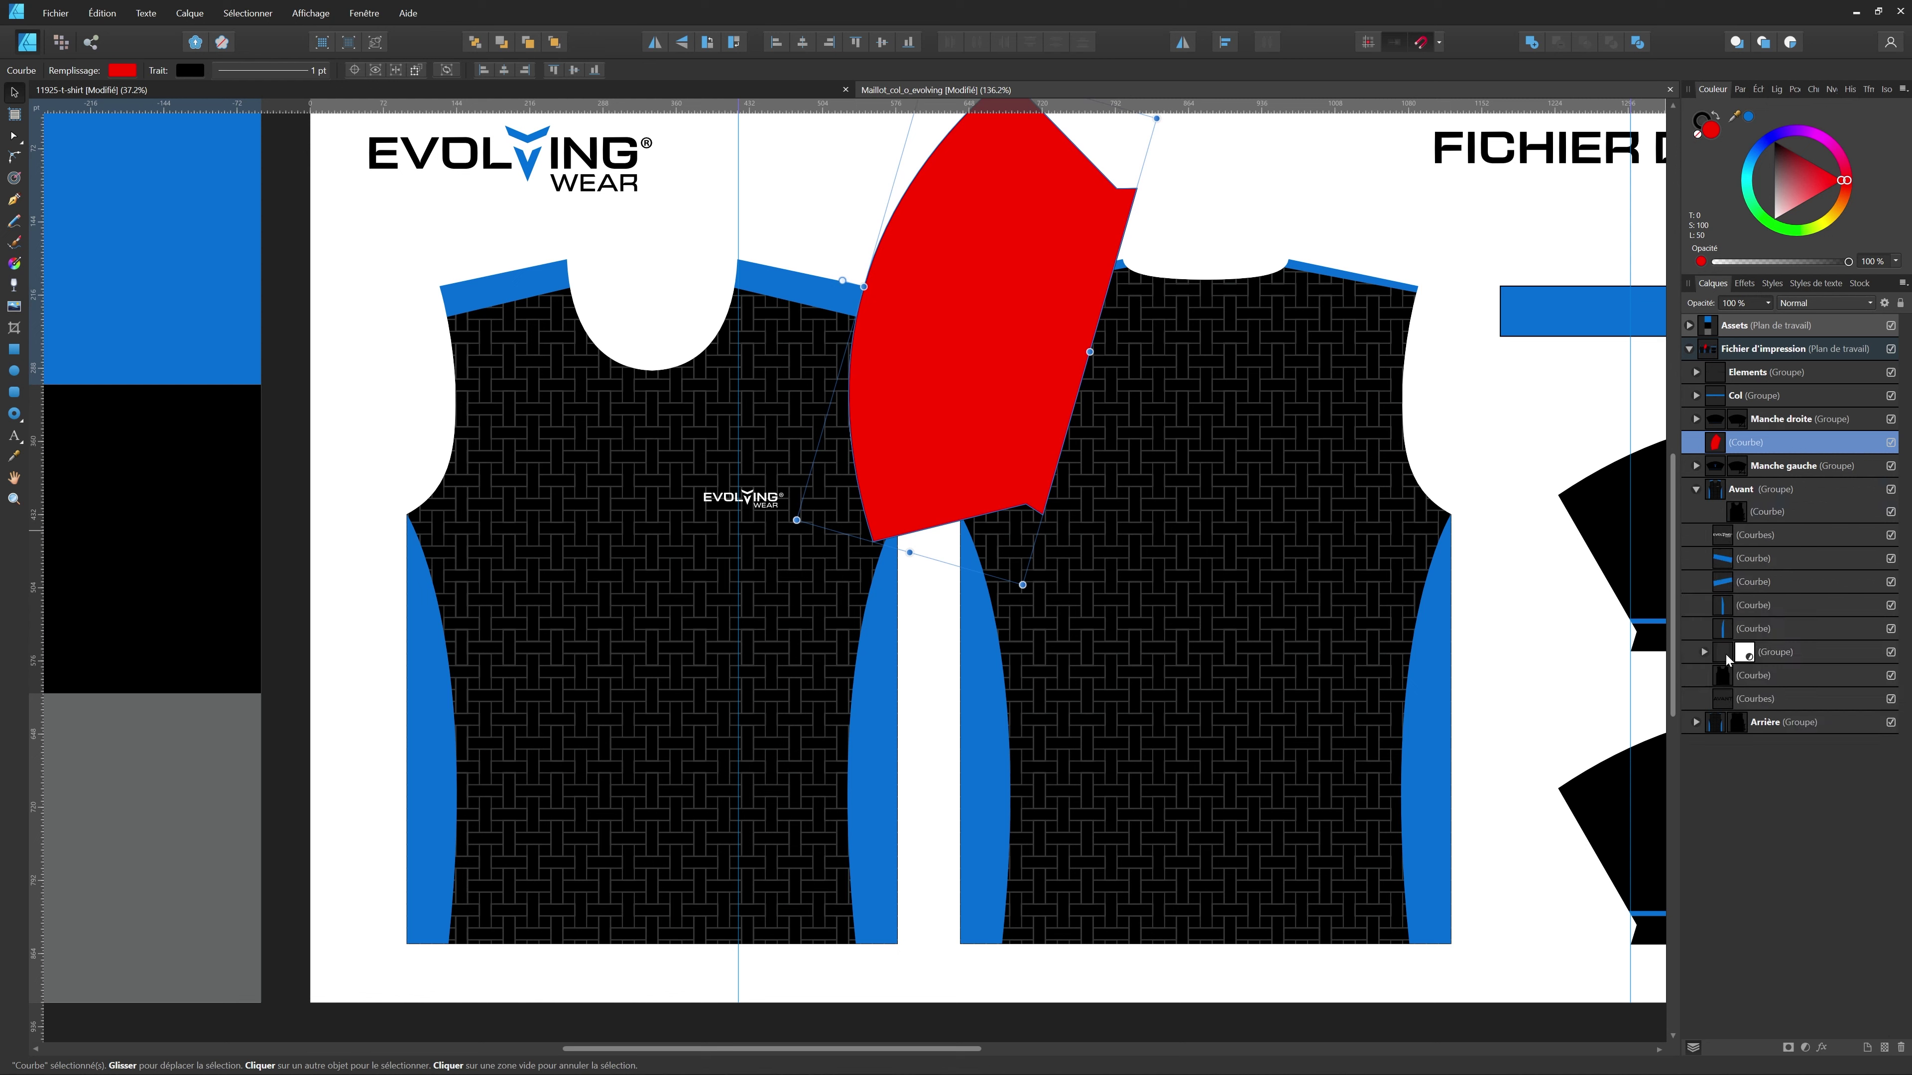
left_click(1727, 655)
left_click_drag(1727, 658, 1719, 560)
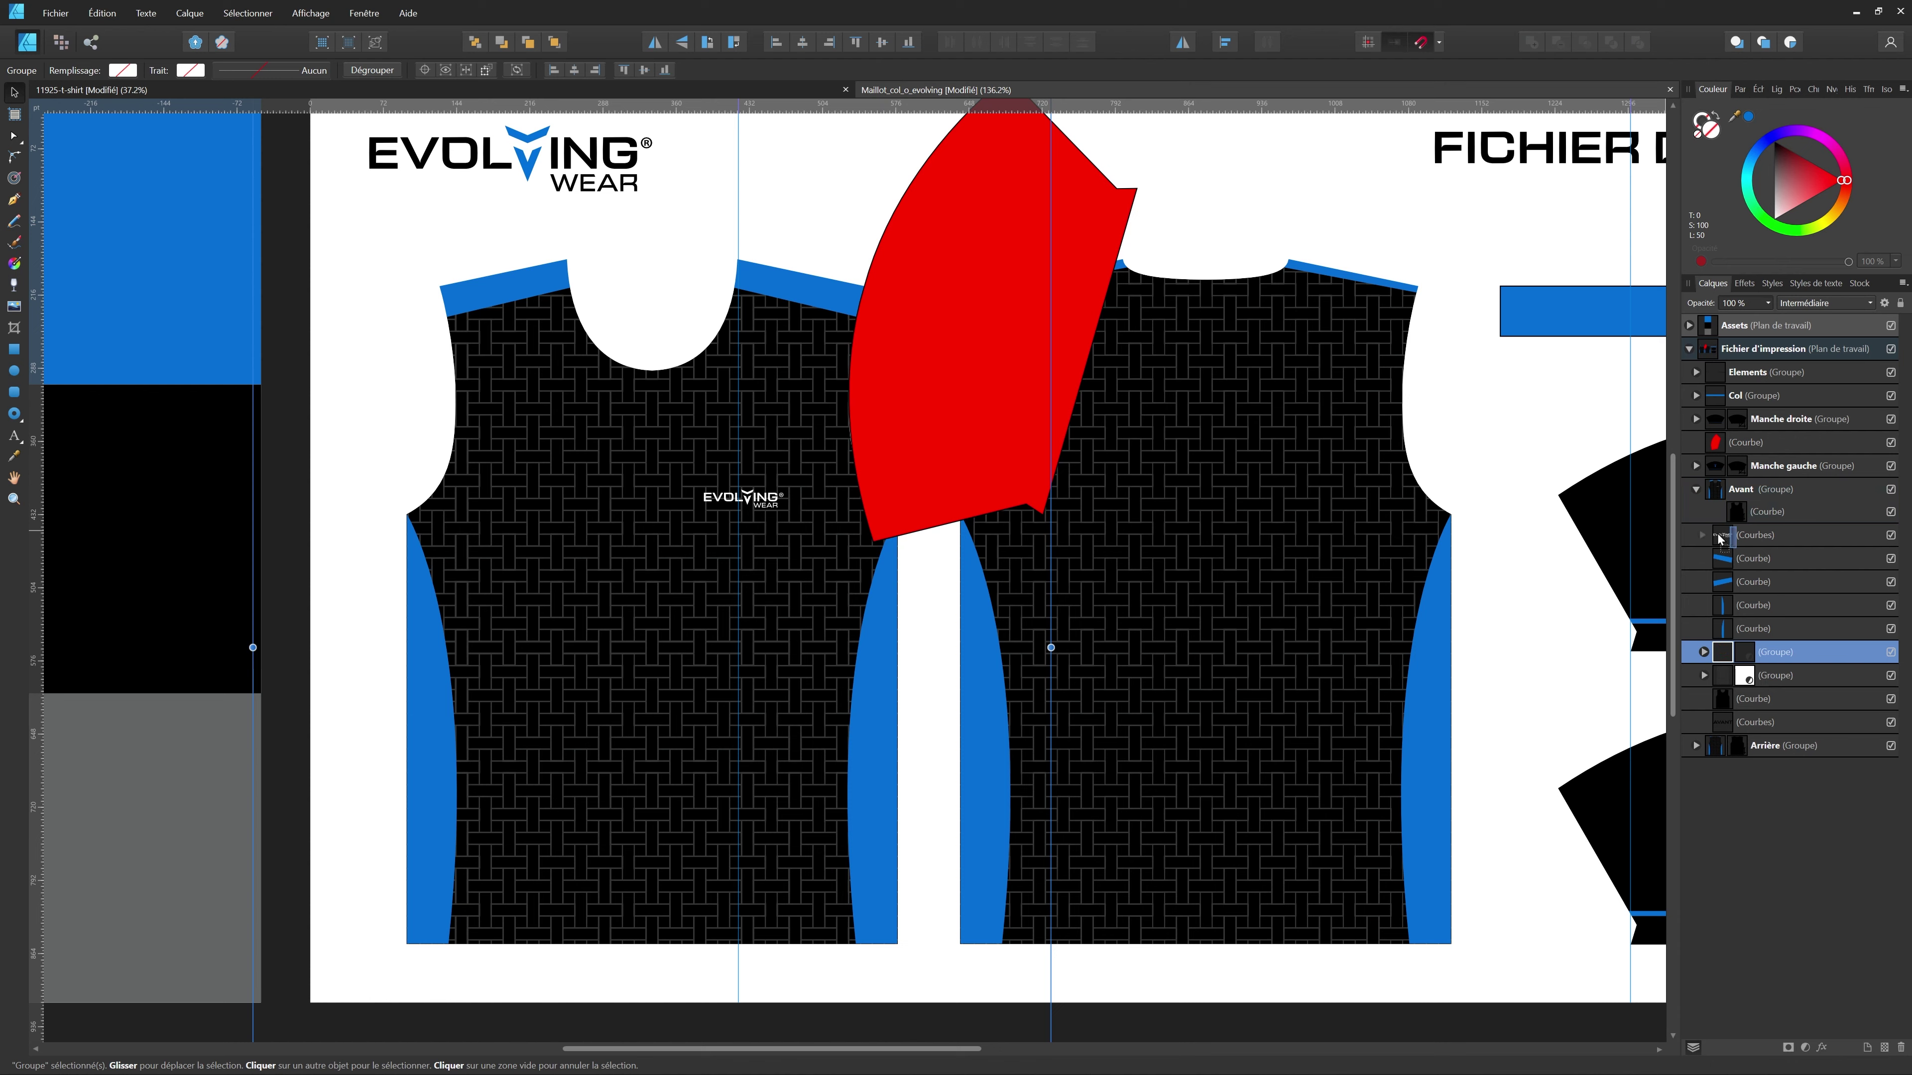
left_click_drag(1712, 476, 1725, 445)
- Group the copied brick pattern and mask it with a duplicate of the red sleeve shape
left_click(1730, 467)
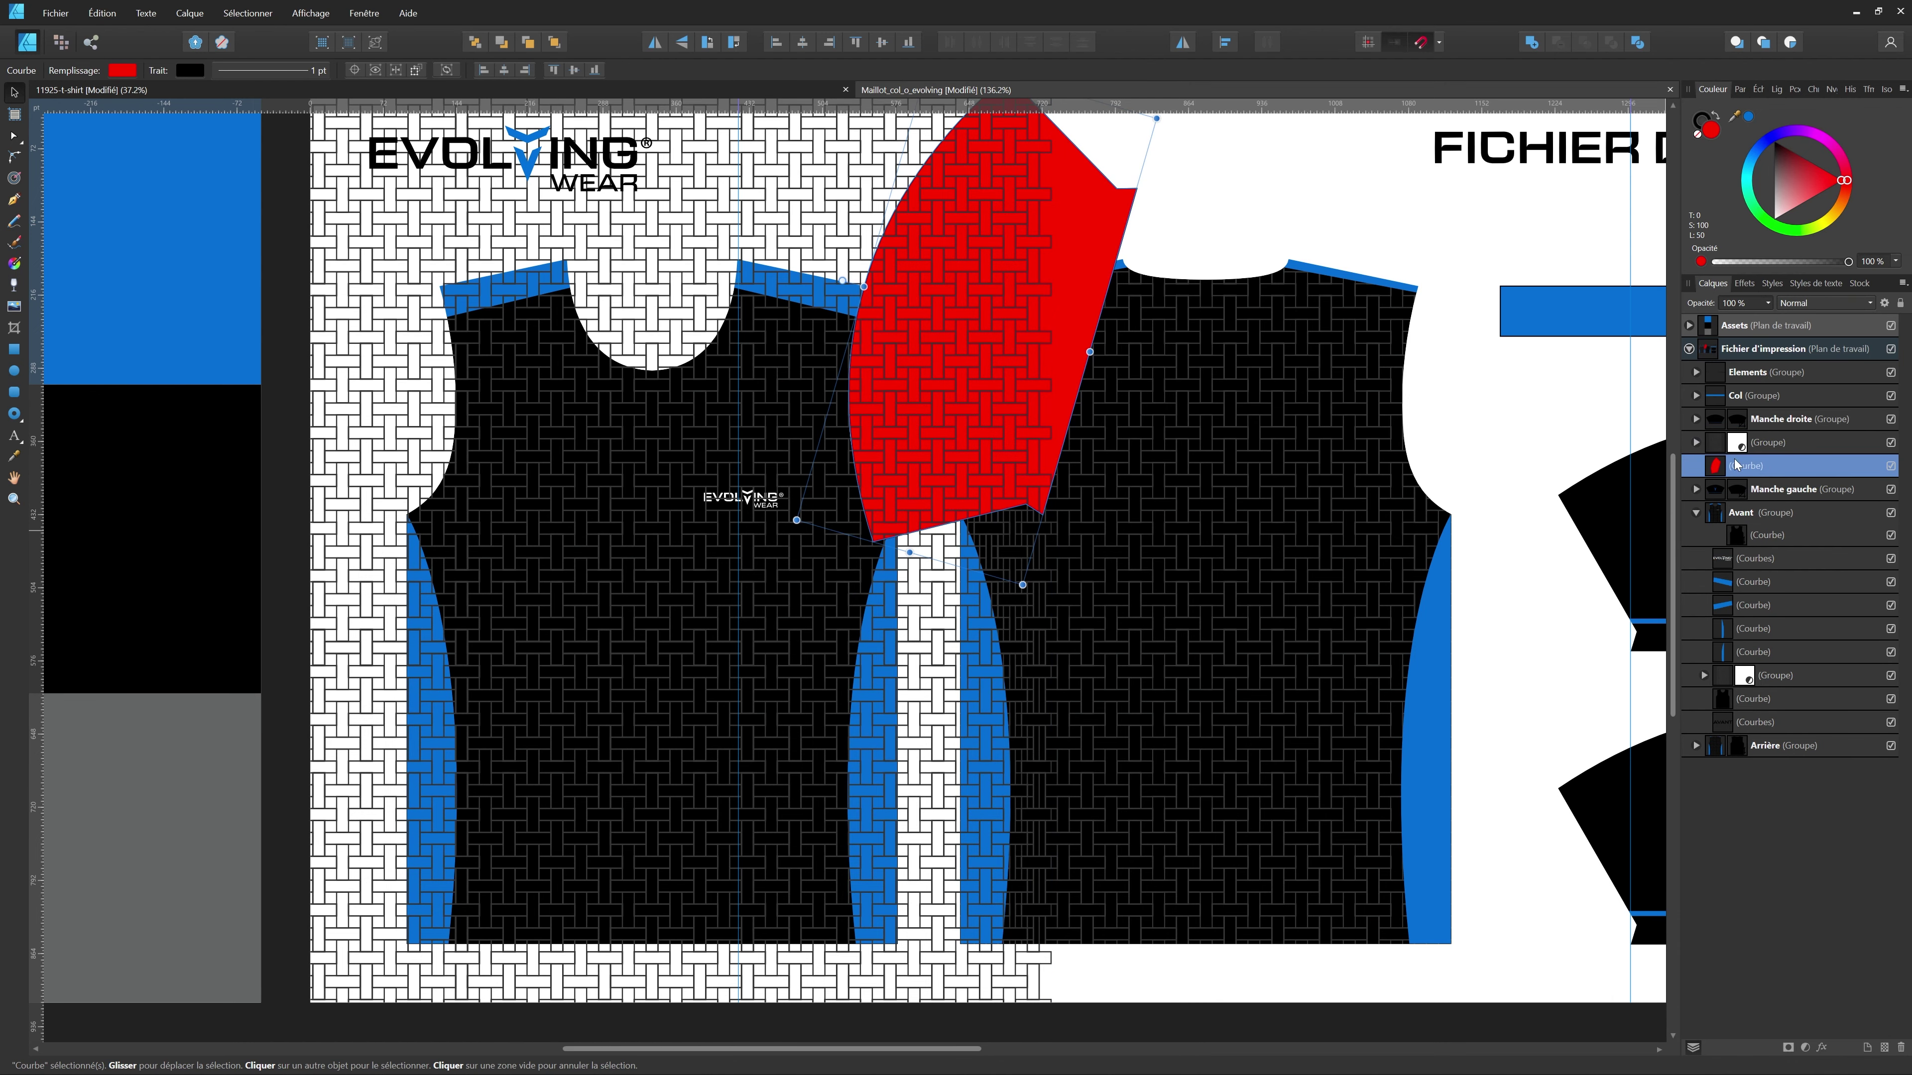
left_click(1772, 449)
left_click(1737, 443)
key("Delete")
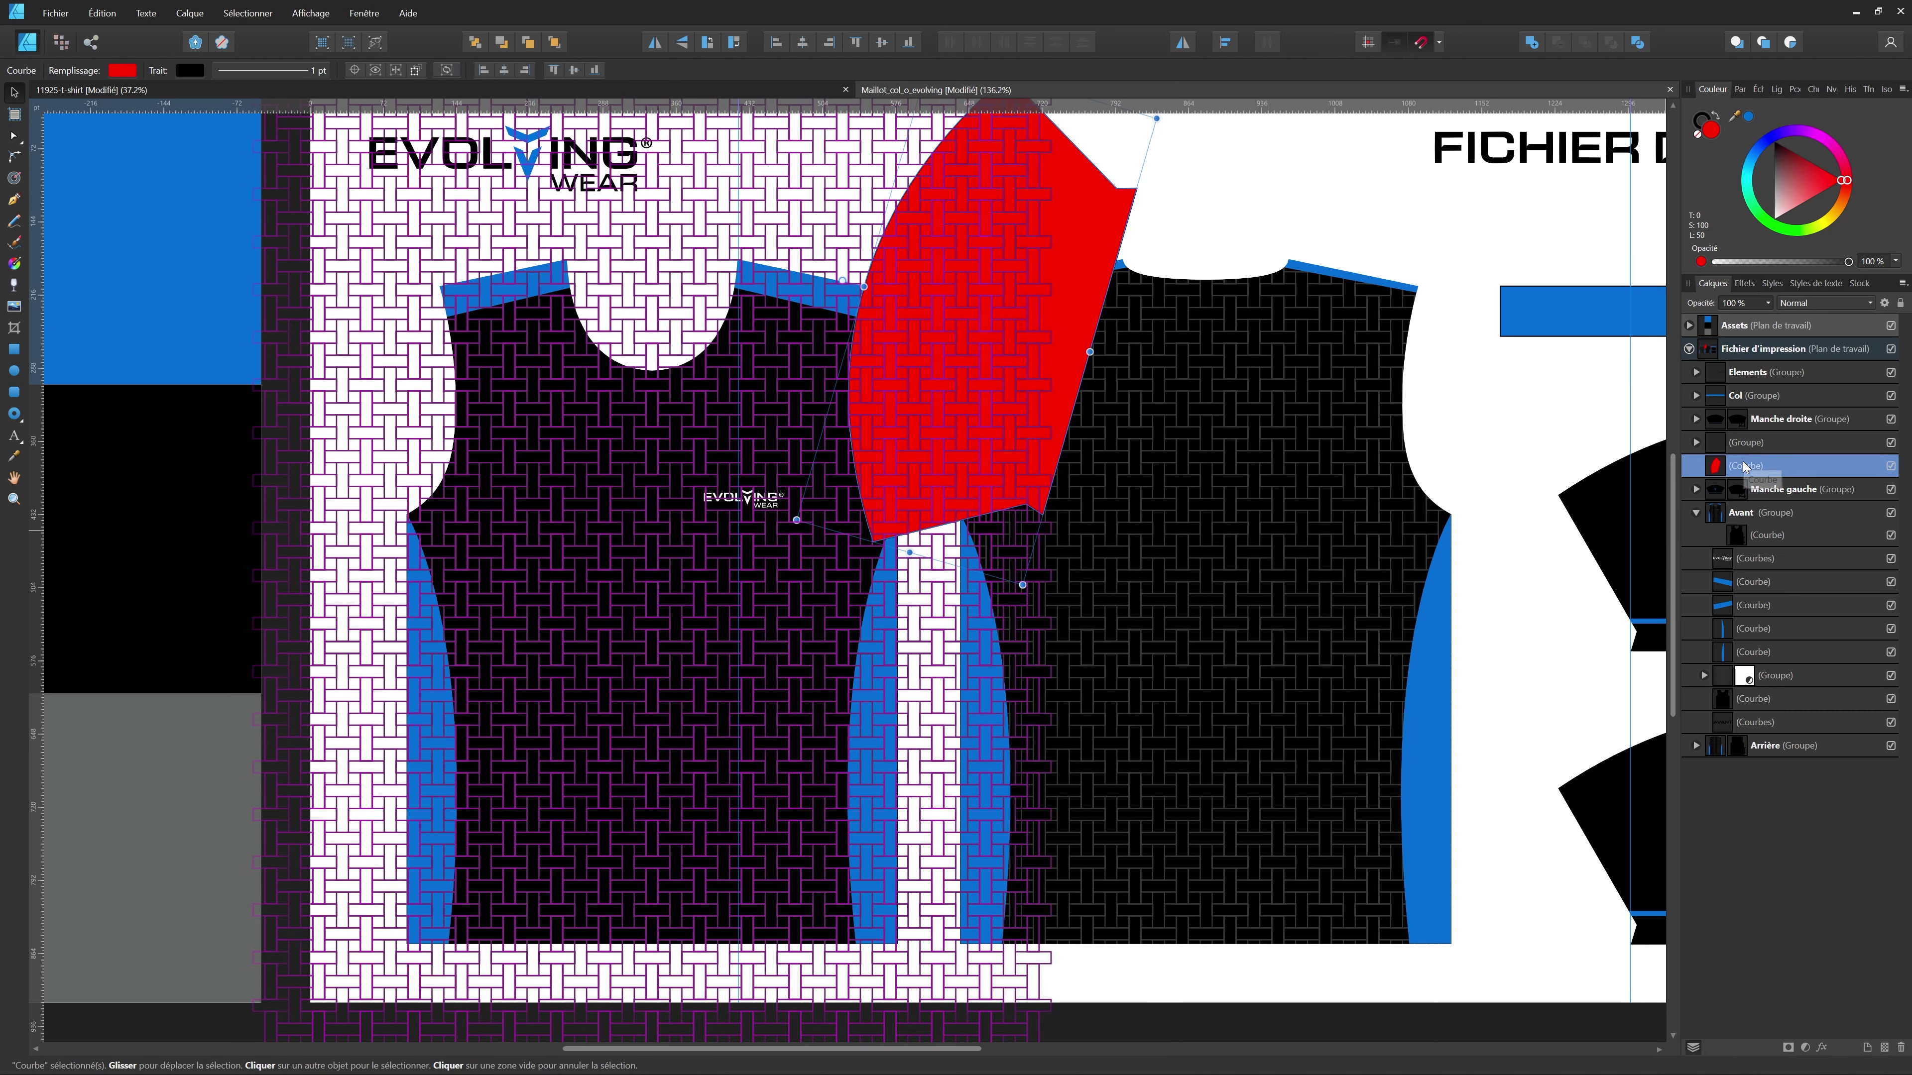
key("ctrl+j")
left_click_drag(1723, 465, 1711, 444)
left_click(1696, 442)
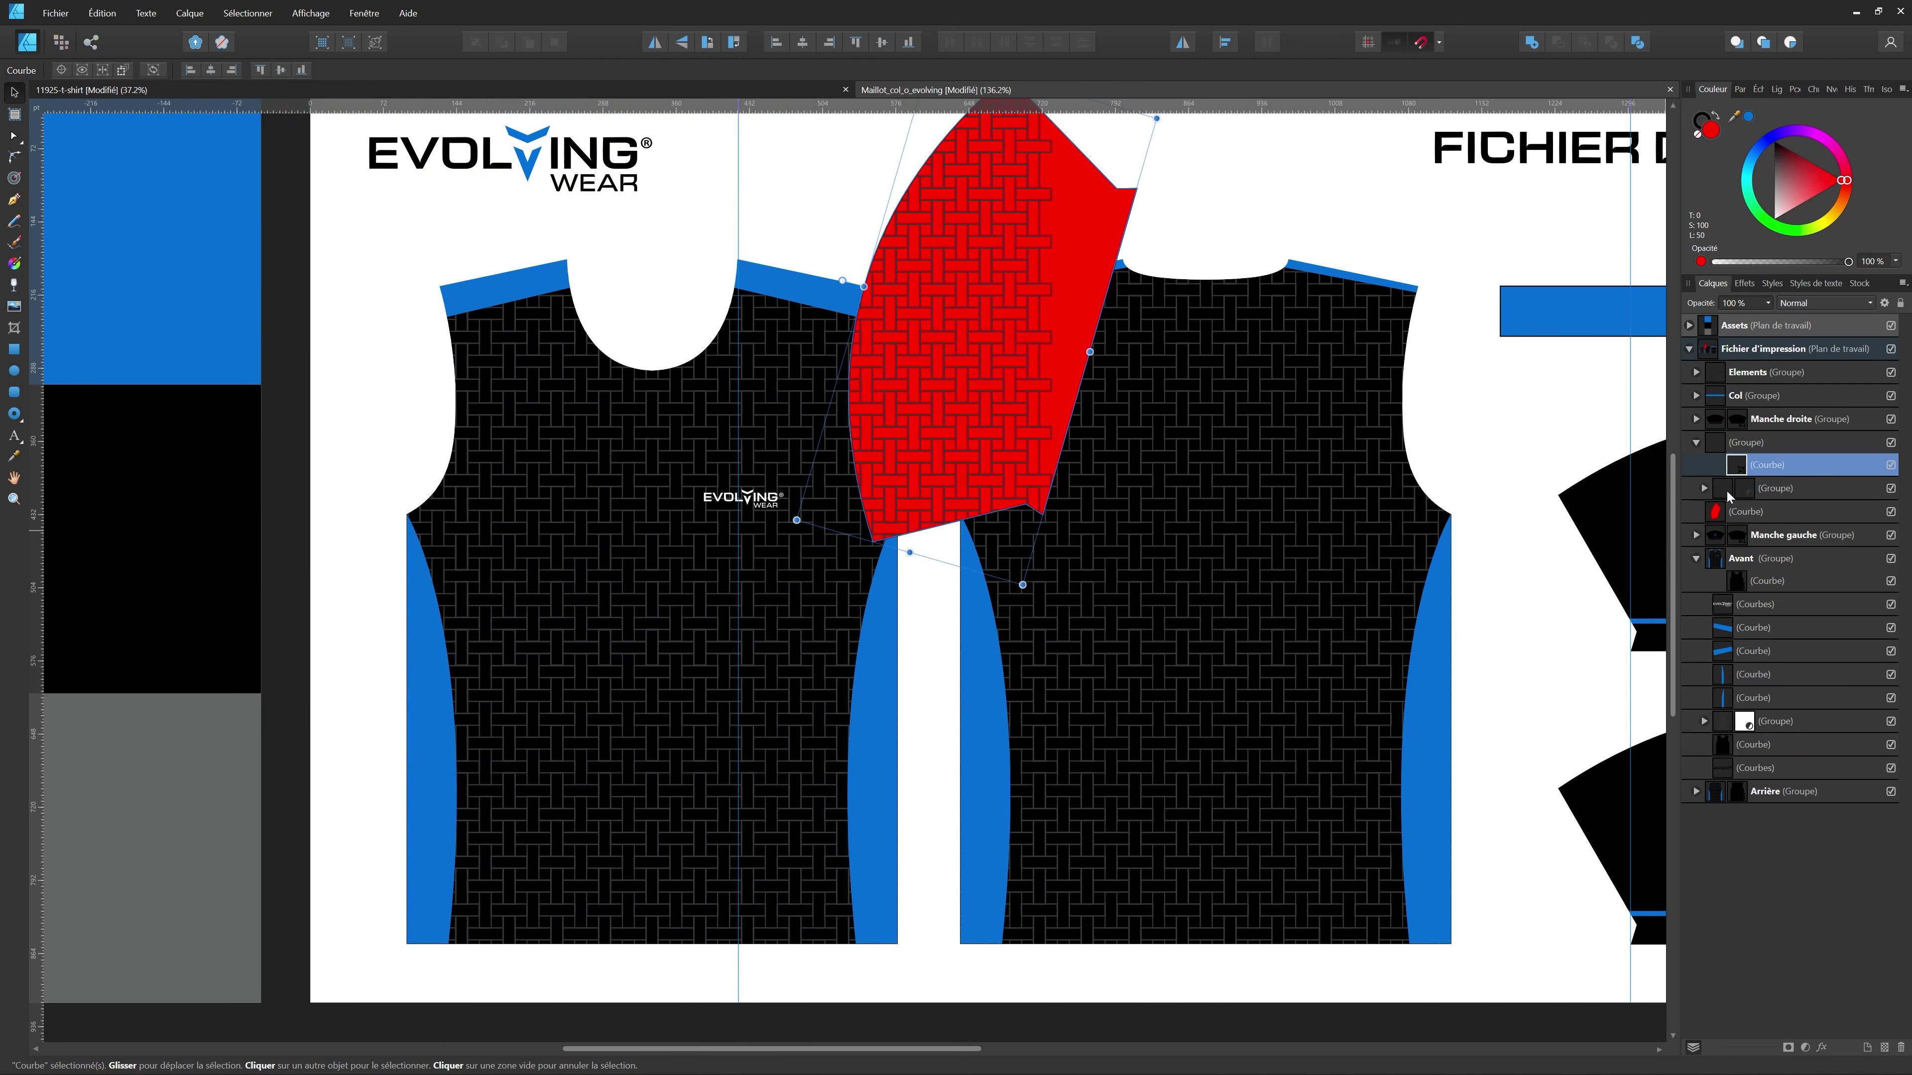
- Shift the pattern inside its mask so the bricks cover the whole red sleeve, then collapse the masked group
left_click(1727, 490)
left_click_drag(946, 423, 1079, 416)
scroll(841, 389, "up", 7)
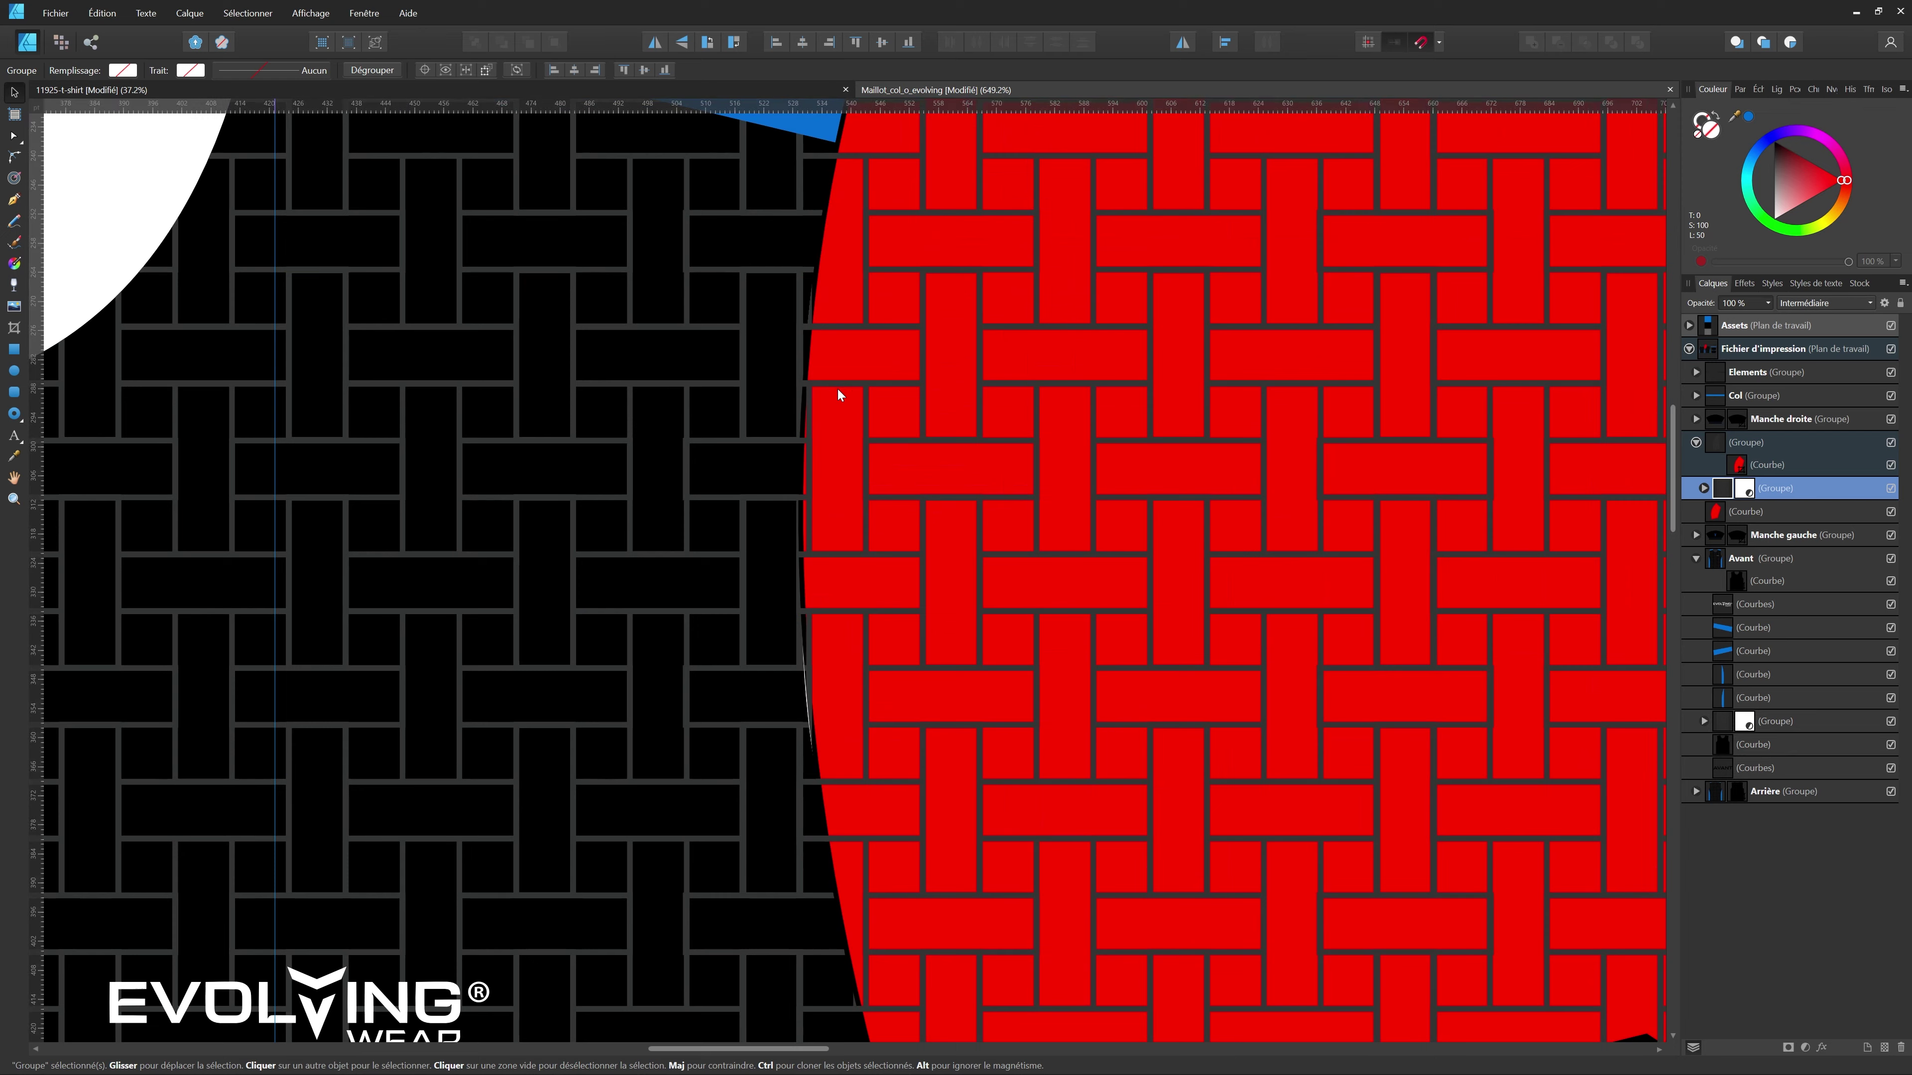
scroll(843, 444, "down", 9)
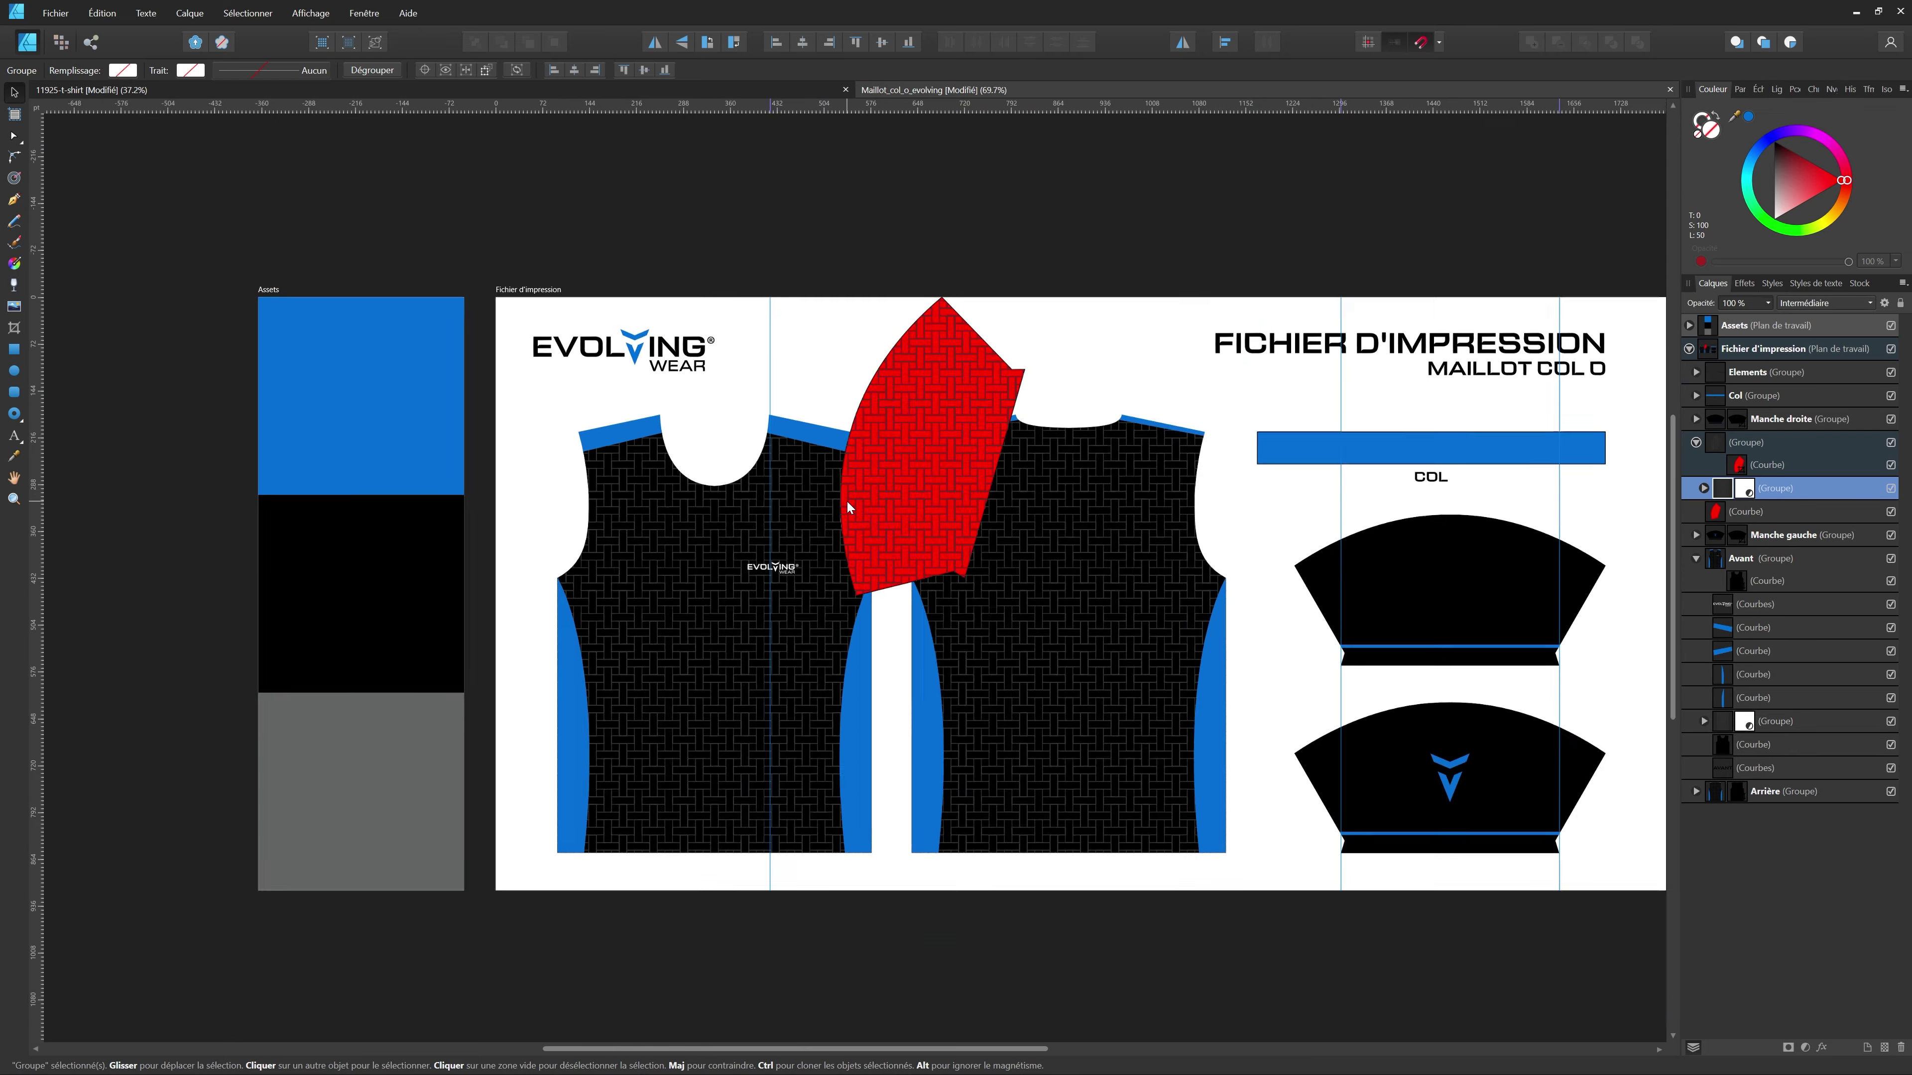
left_click(1696, 442)
- Bring the masked pattern above the Manche droite group, place it on the upper sleeve and rotate it to match the sleeve outline
scroll(829, 471, "down", 2)
left_click_drag(910, 460, 1280, 536)
key("ctrl+z")
scroll(1235, 489, "up", 2)
left_click_drag(1233, 360, 1719, 447)
key("ctrl+]")
scroll(1228, 550, "up", 2)
left_click_drag(1229, 551, 1213, 595)
left_click_drag(1503, 545, 1497, 521)
scroll(1340, 701, "up", 8)
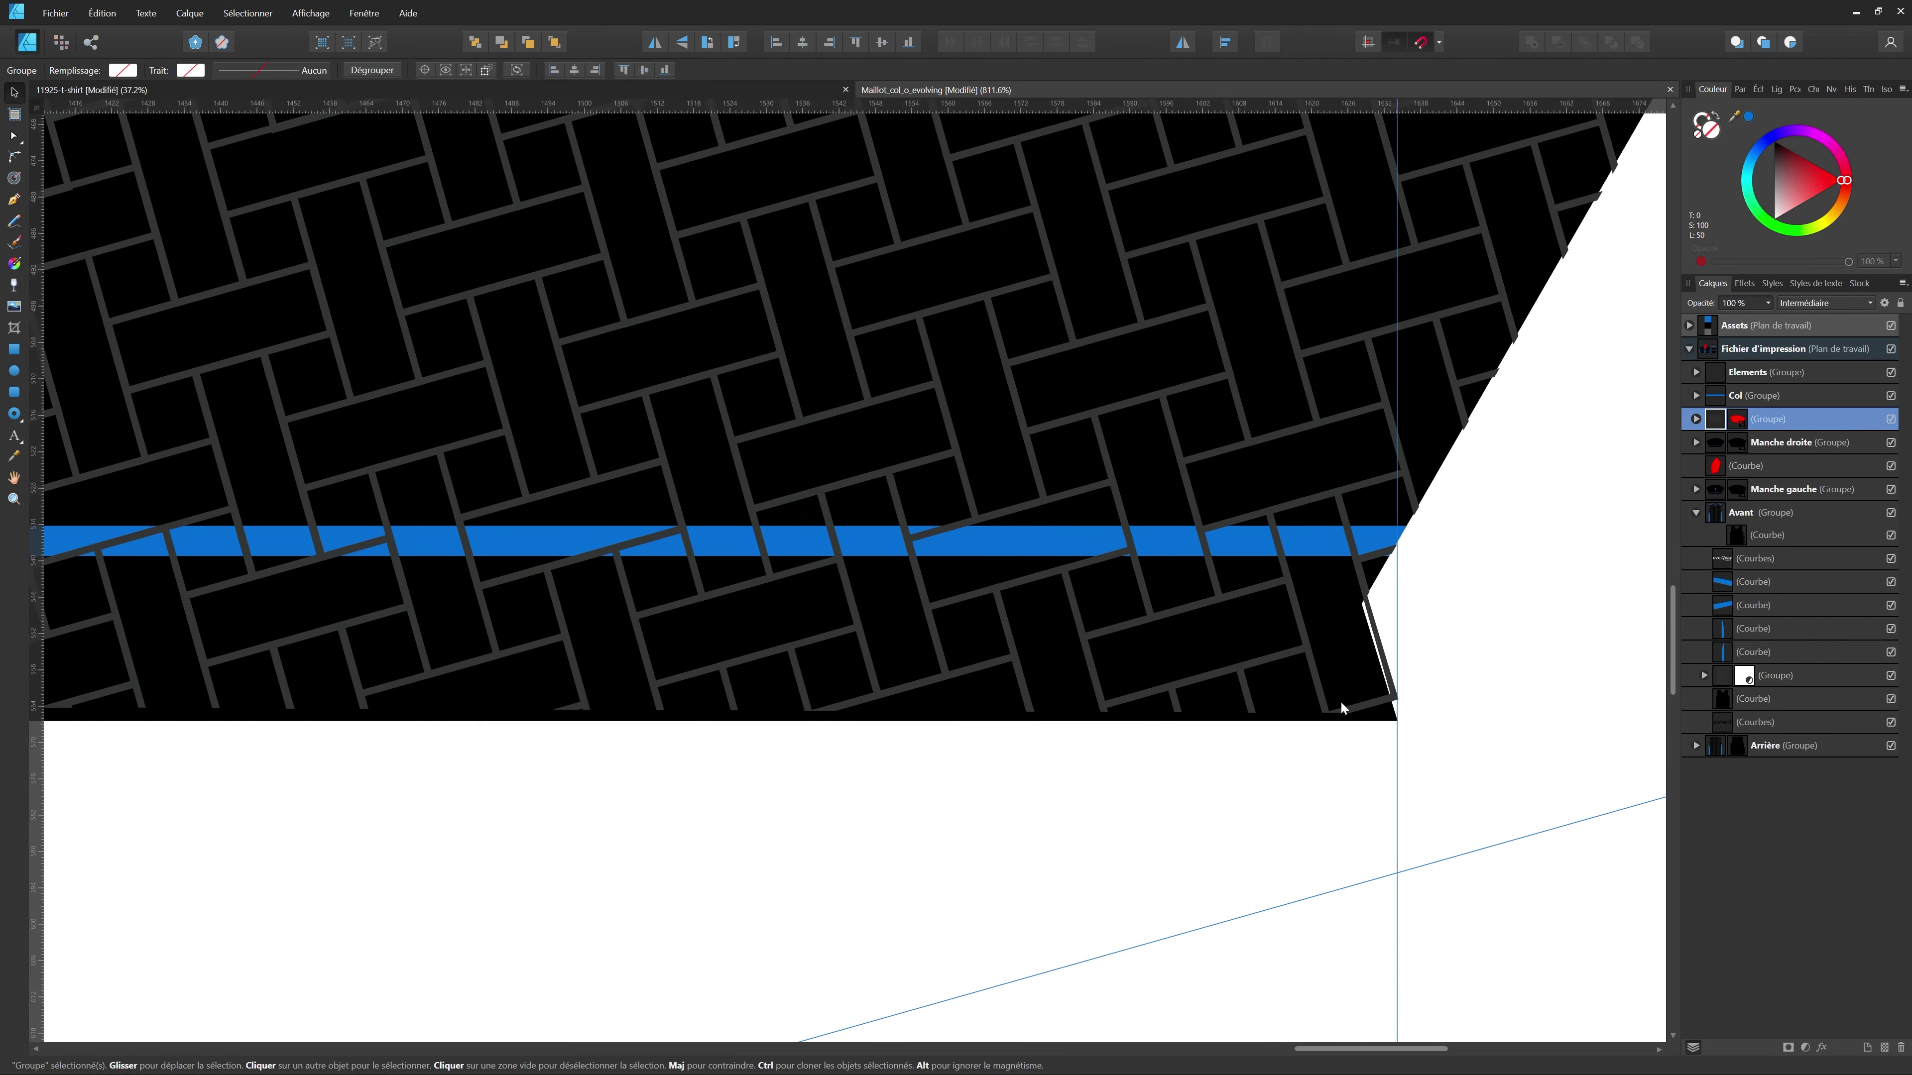
scroll(1340, 709, "down", 6)
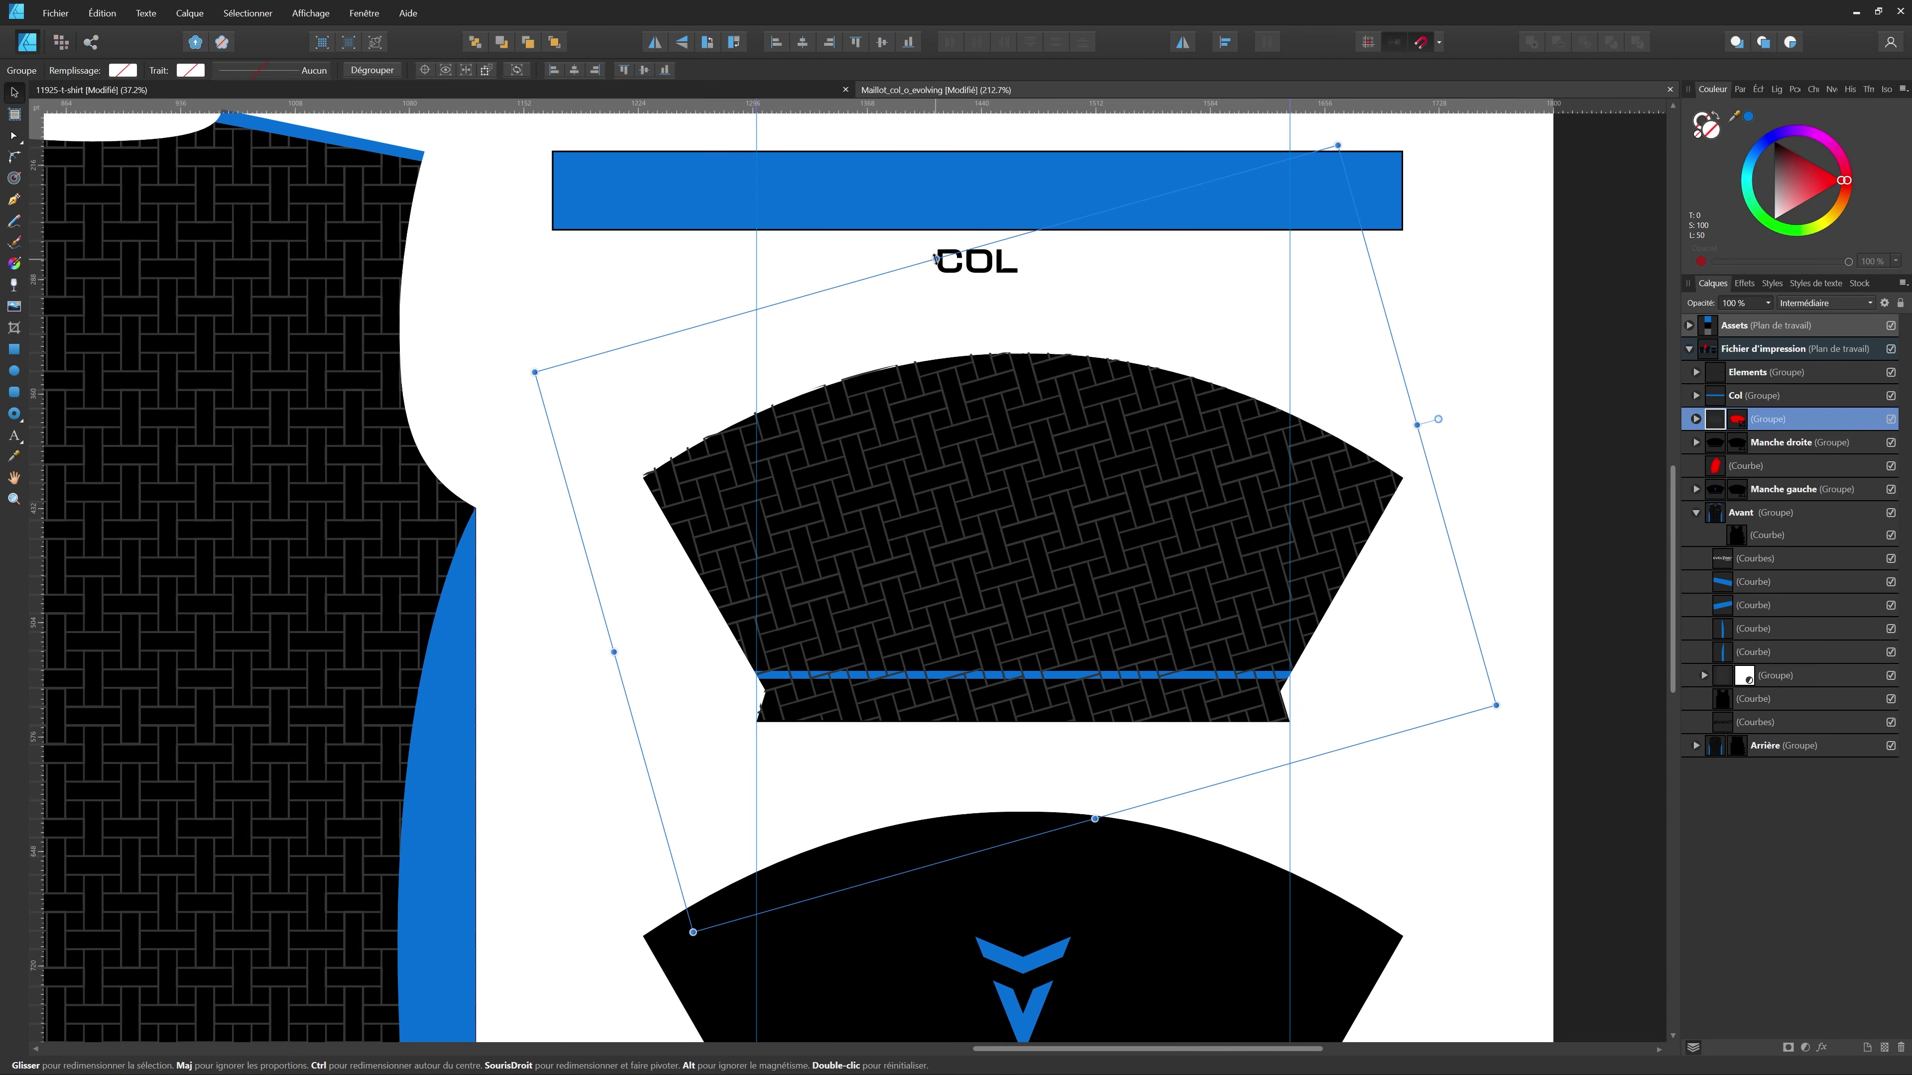
left_click_drag(935, 259, 936, 262)
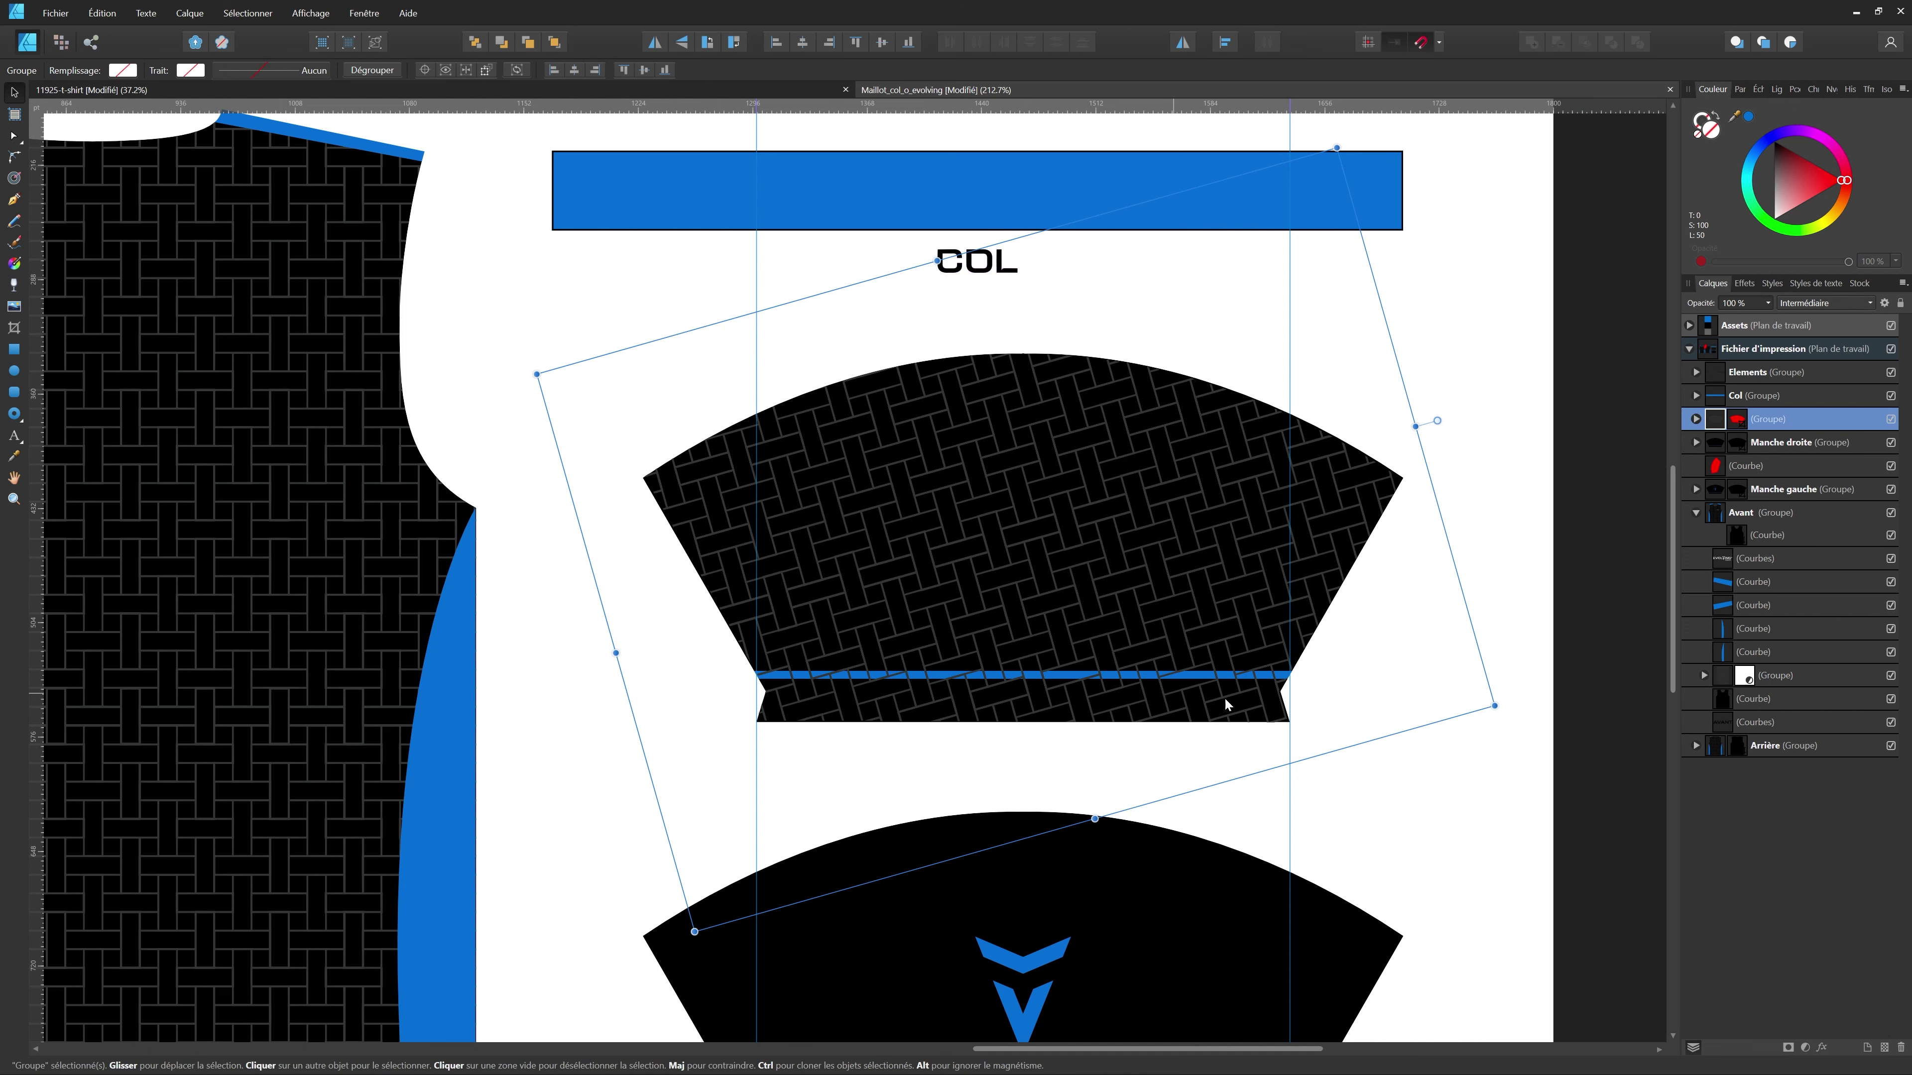
- Move the masked pattern into the Manche droite group, beneath the blue band, and check the shape masking it
left_click(1696, 443)
left_click_drag(1718, 421, 1705, 501)
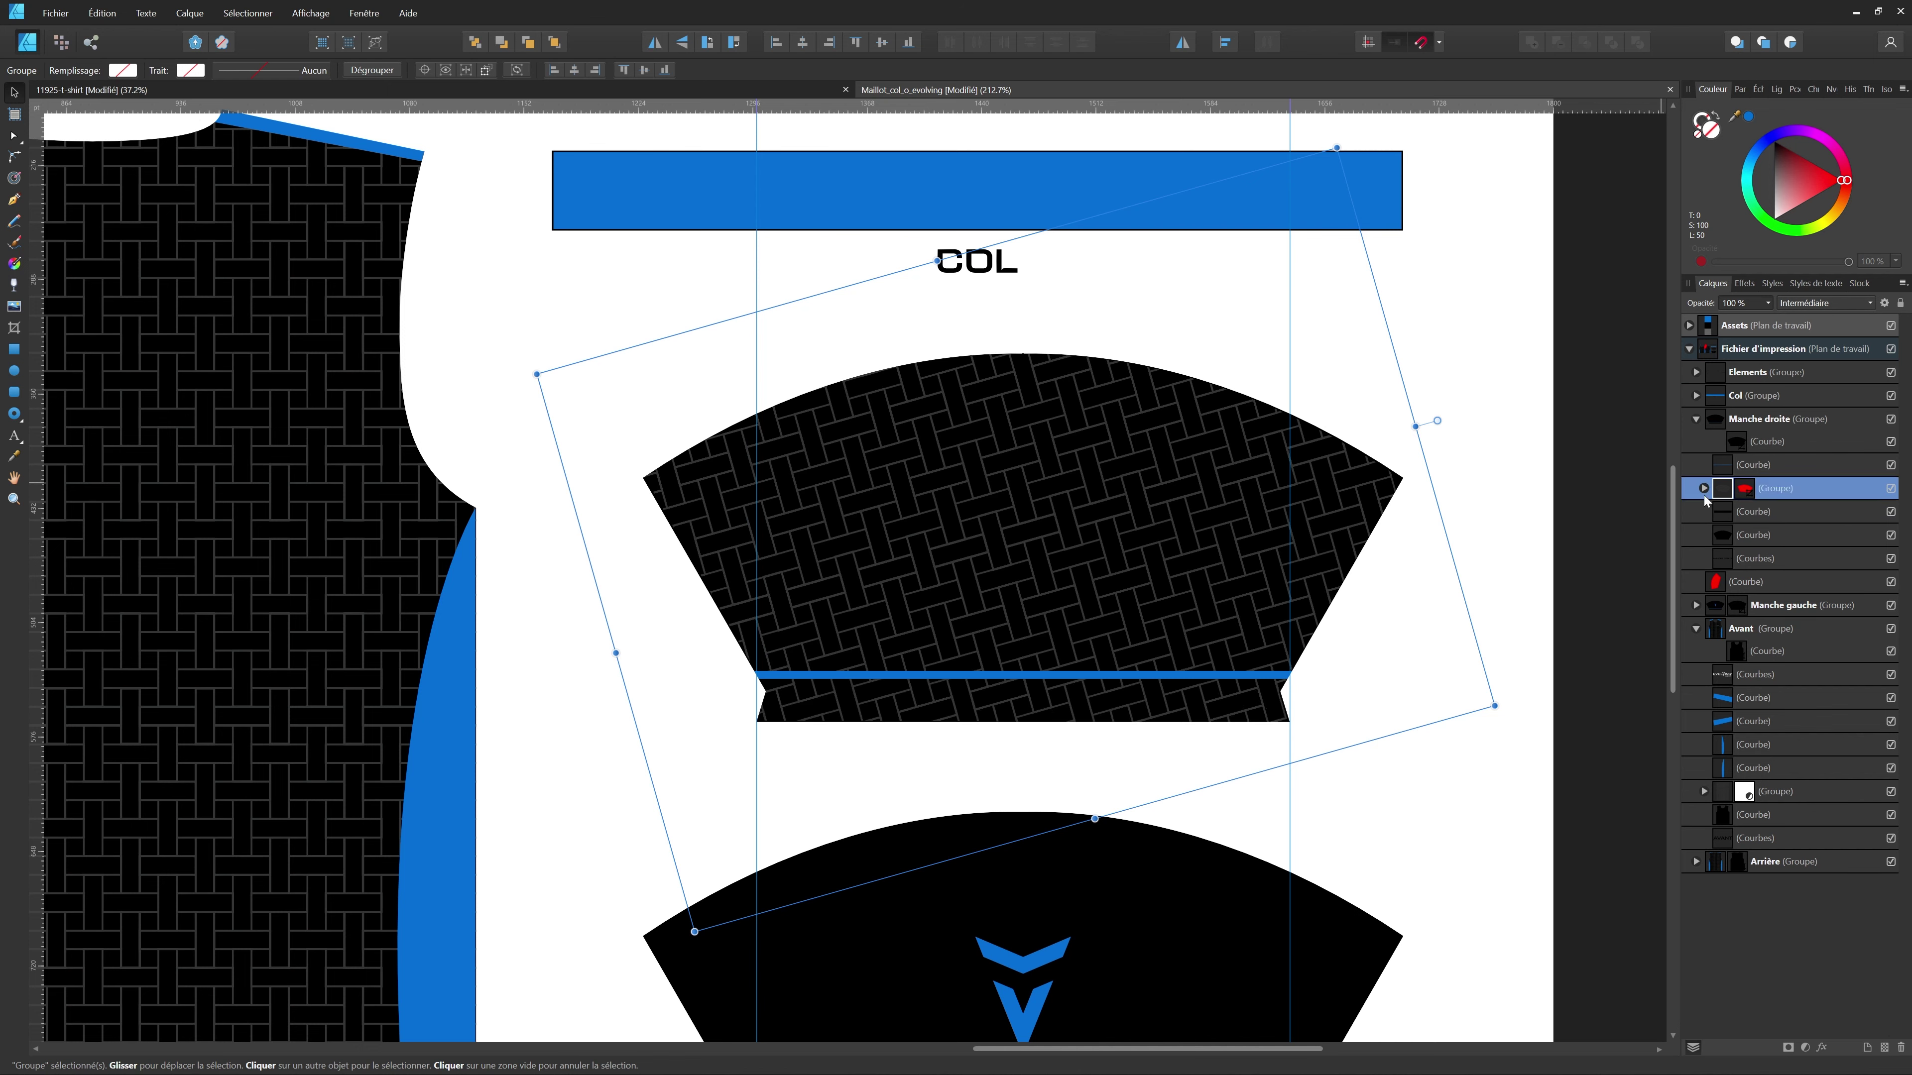
left_click(1702, 488)
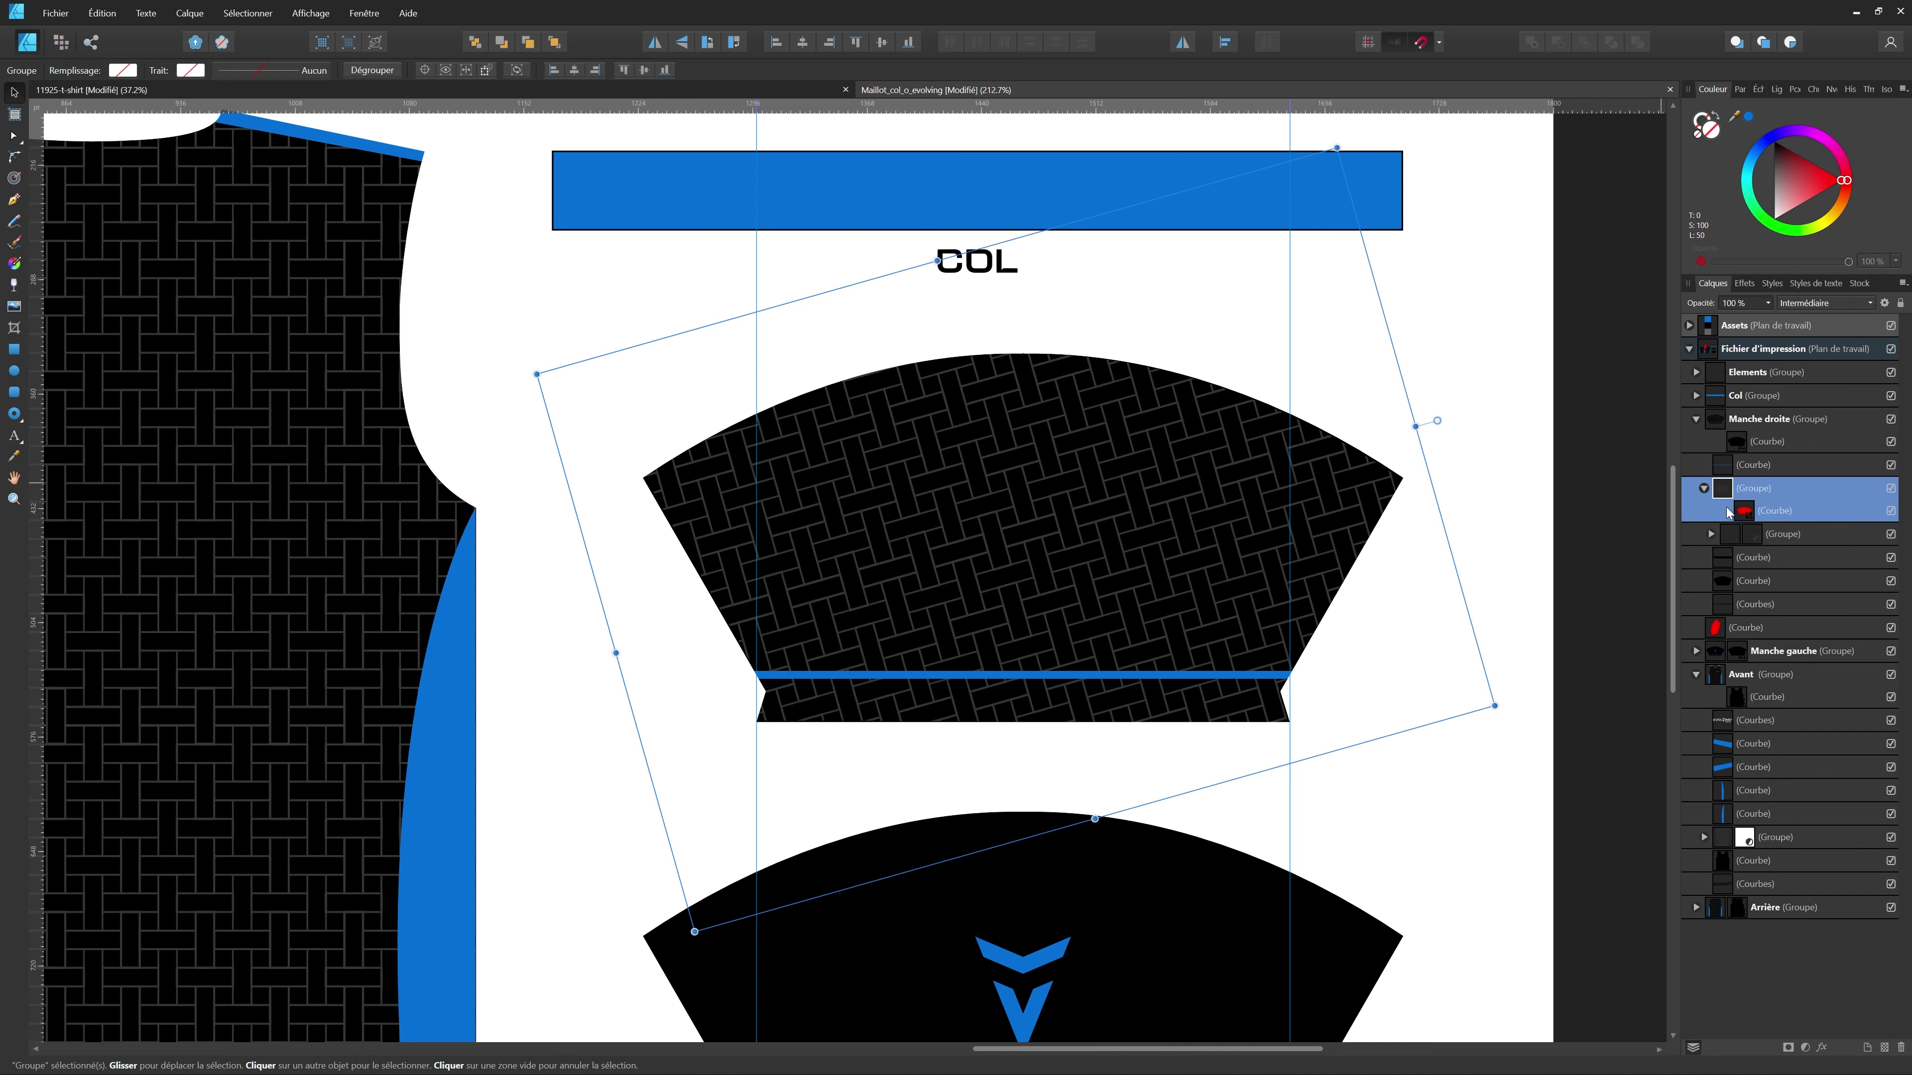
left_click(1703, 488)
scroll(1226, 486, "down", 5)
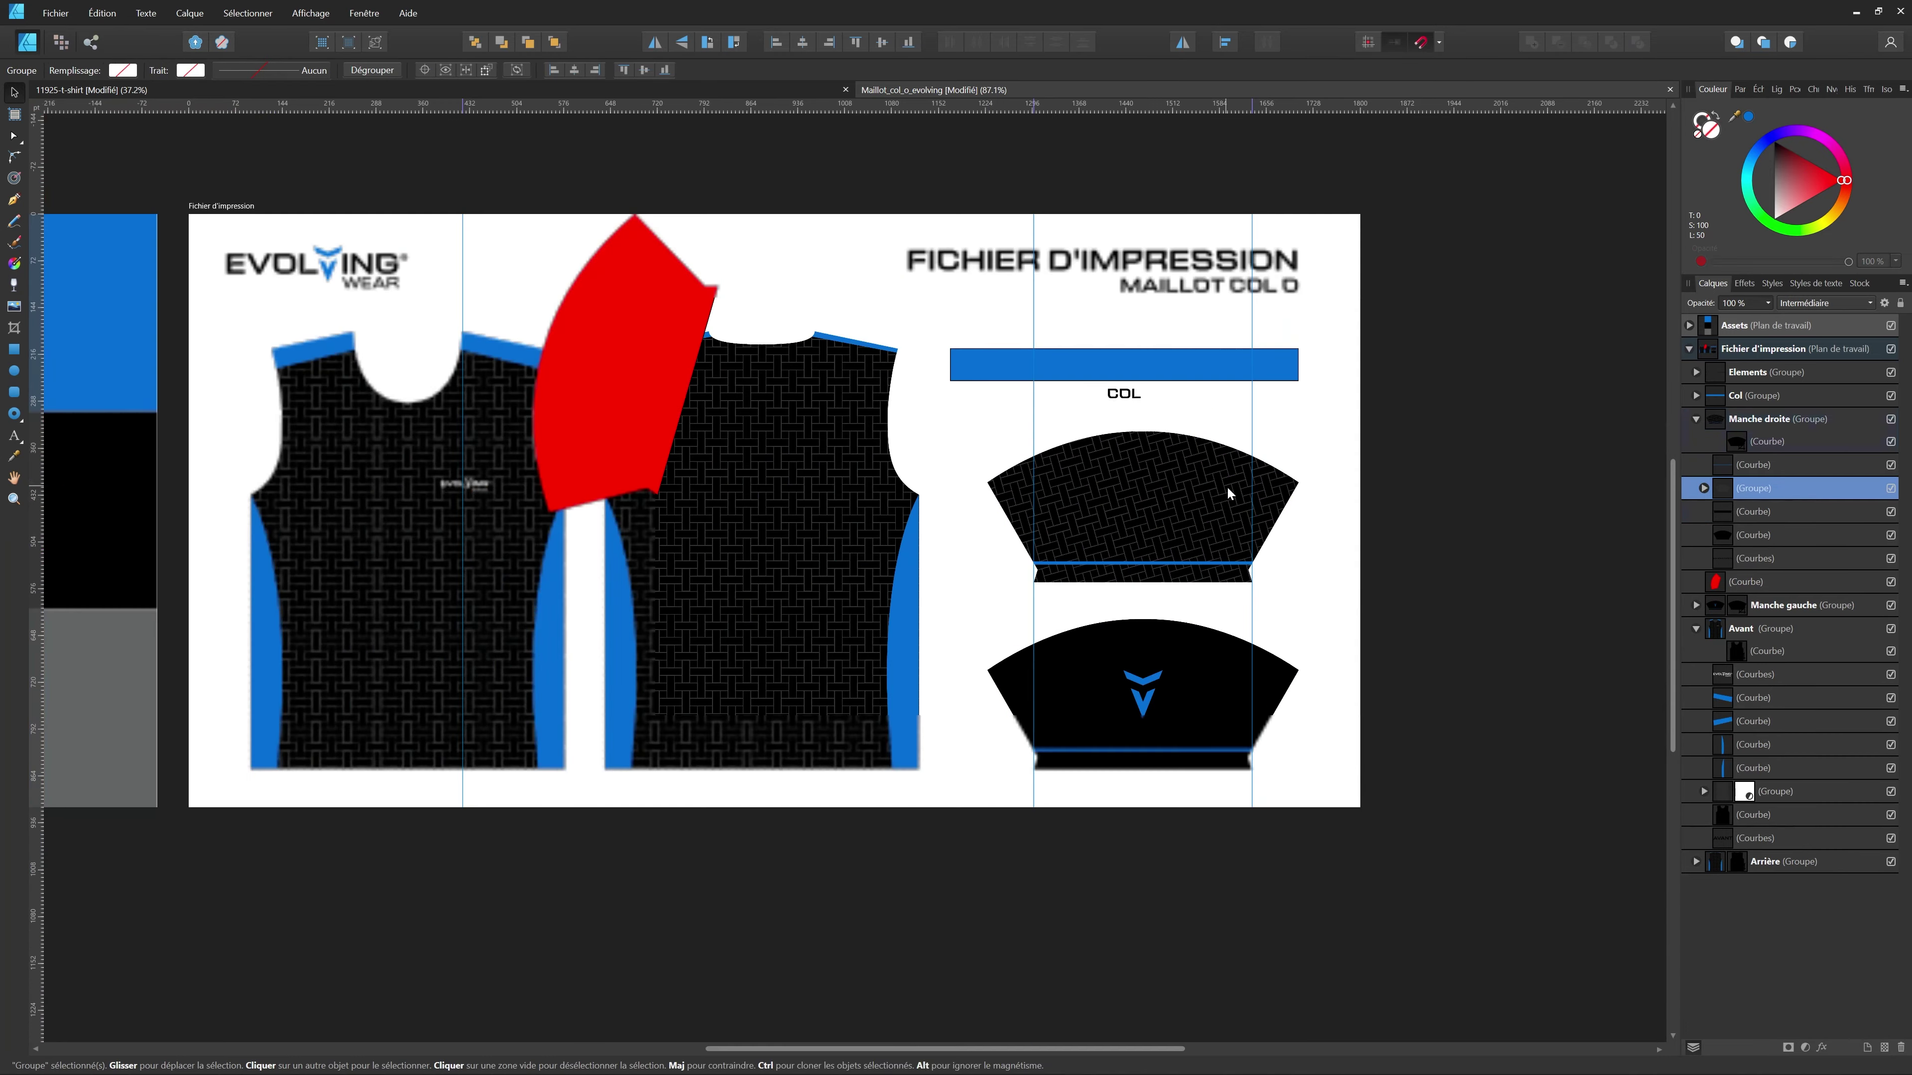
- Delete the red sleeve shape and duplicate the masked pattern inside the Manche droite group
left_click(1481, 632)
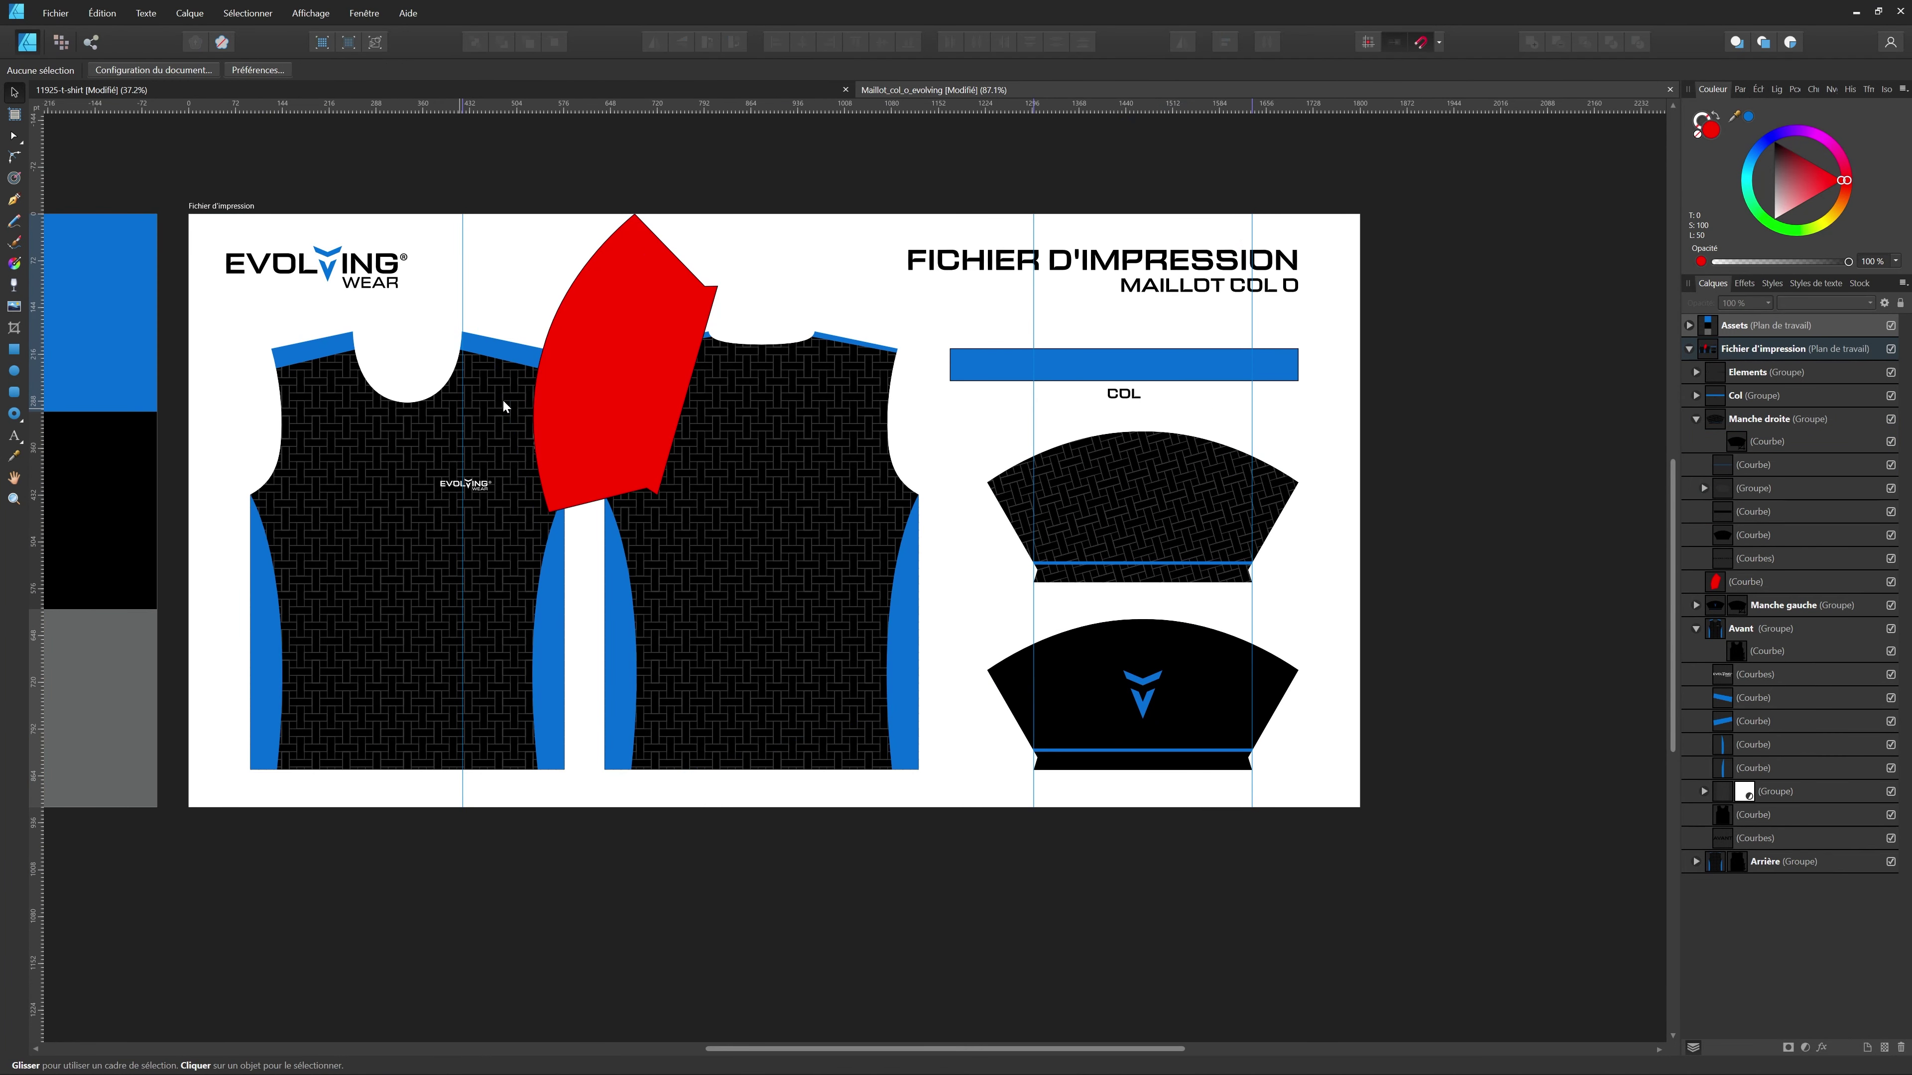
left_click(624, 294)
key("Delete")
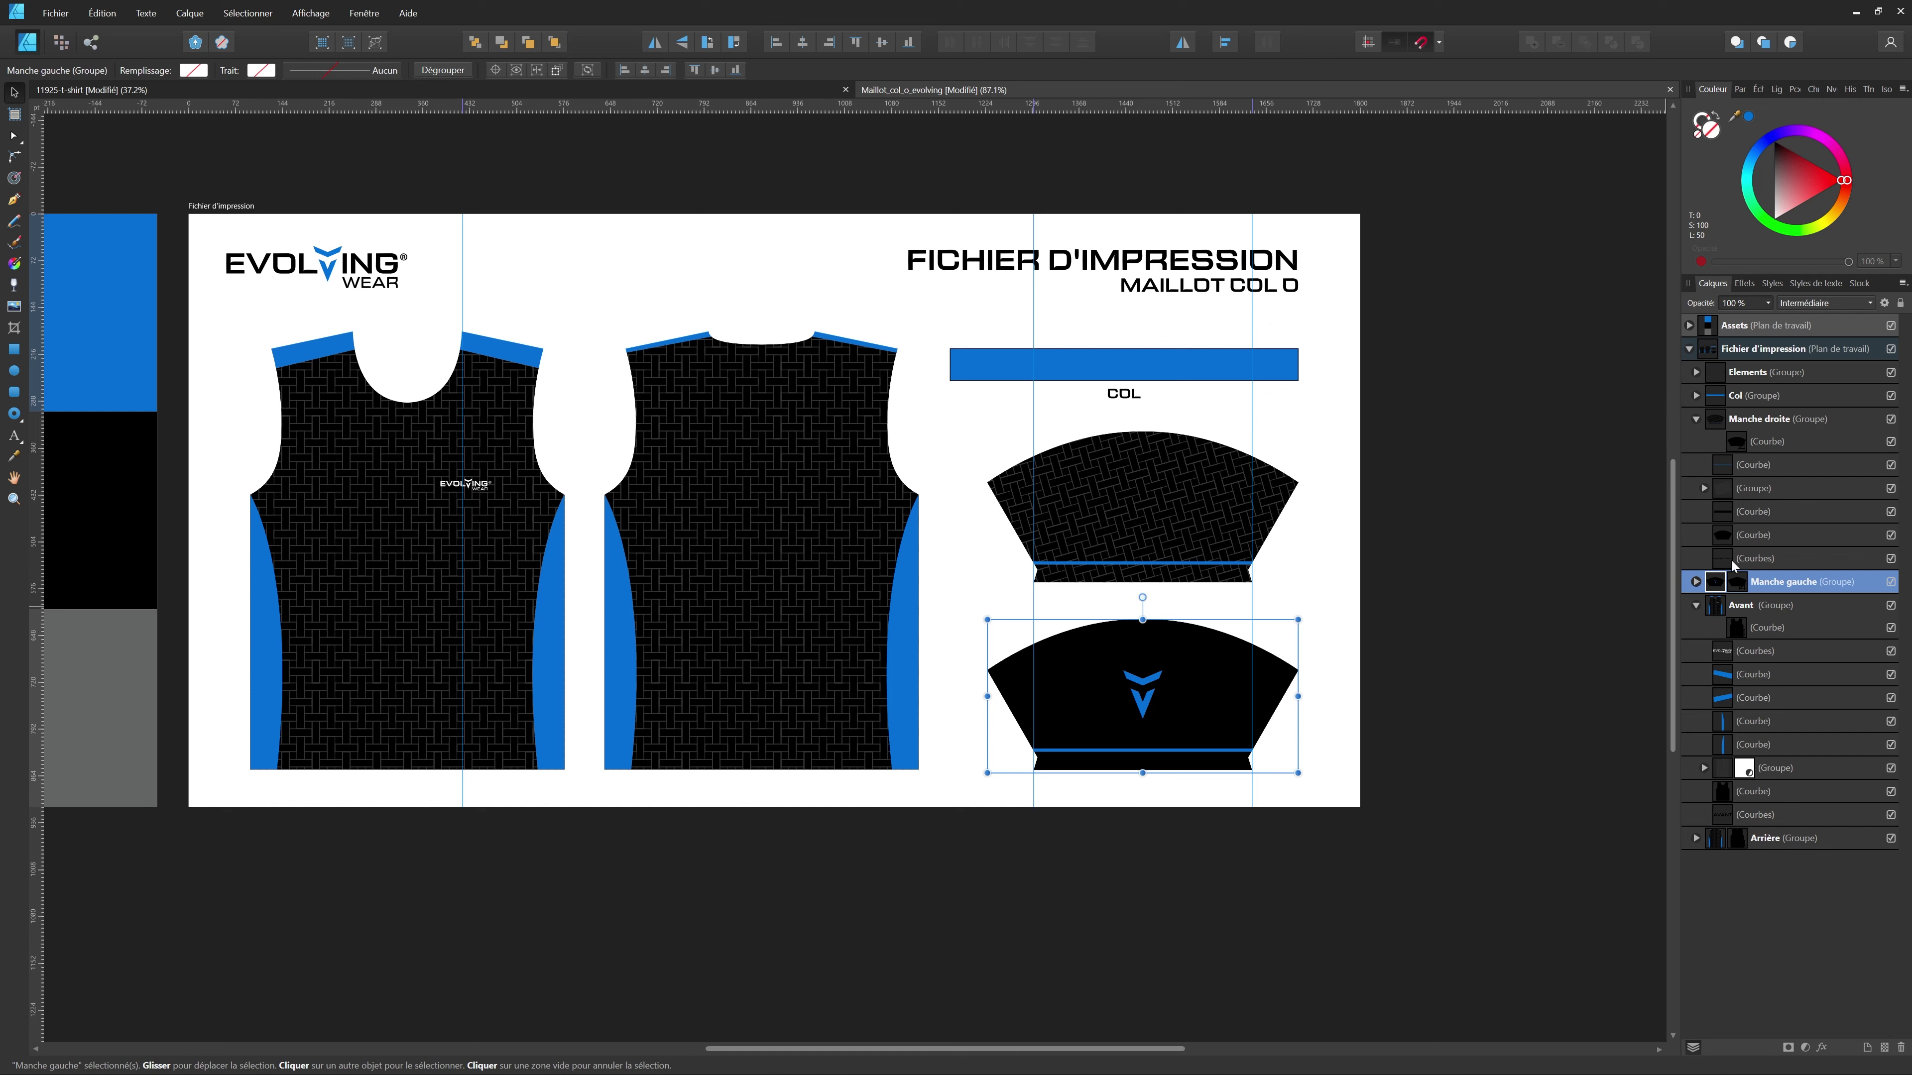
left_click(1756, 489)
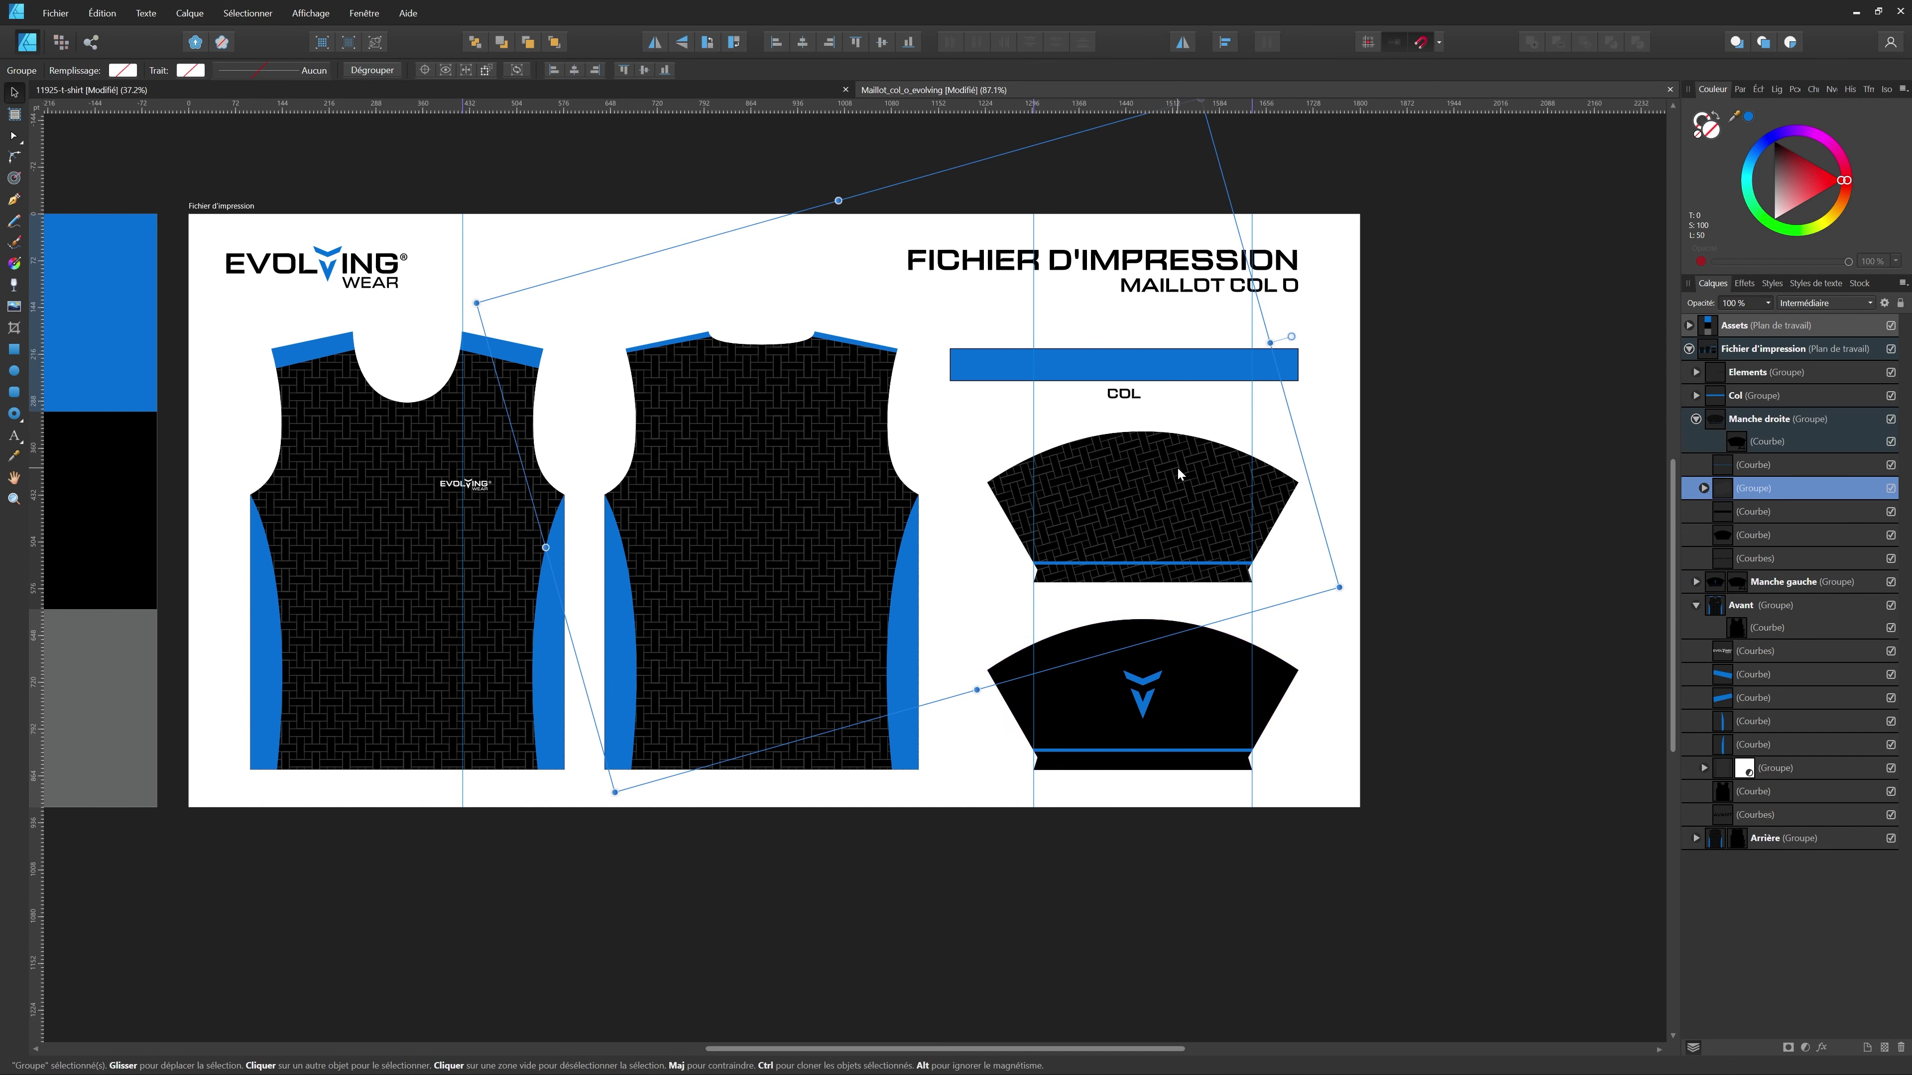
key("ctrl+j")
key("shift+Down")
key("shift+Down")
key("shift+Down")
key("Down")
key("Down")
key("Down")
key("Down")
key("Down")
key("Down")
key("Down")
key("Down")
key("Down")
key("Down")
key("ctrl+z")
- Draw a small red rectangle at the upper sleeve's outer right tip as an alignment marker
scroll(1296, 477, "up", 6)
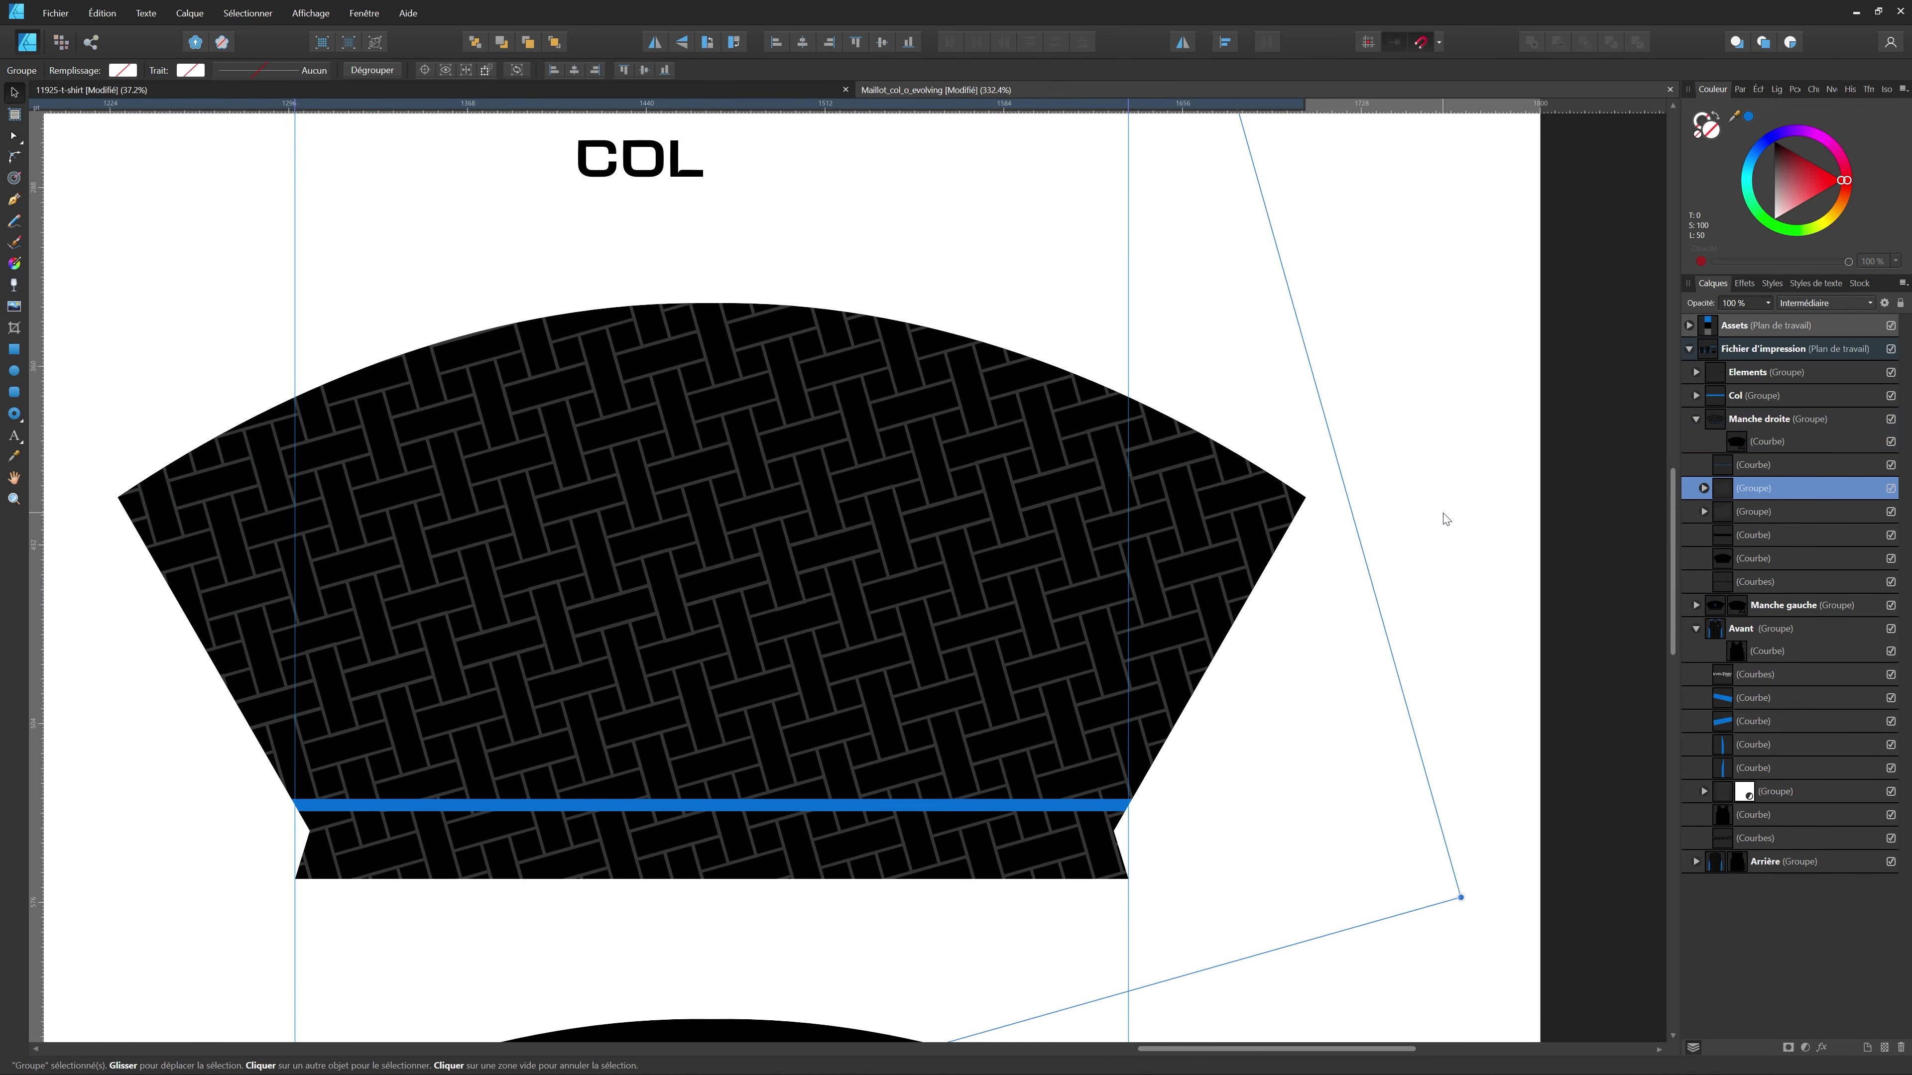
key("m")
left_click_drag(1360, 510, 1305, 477)
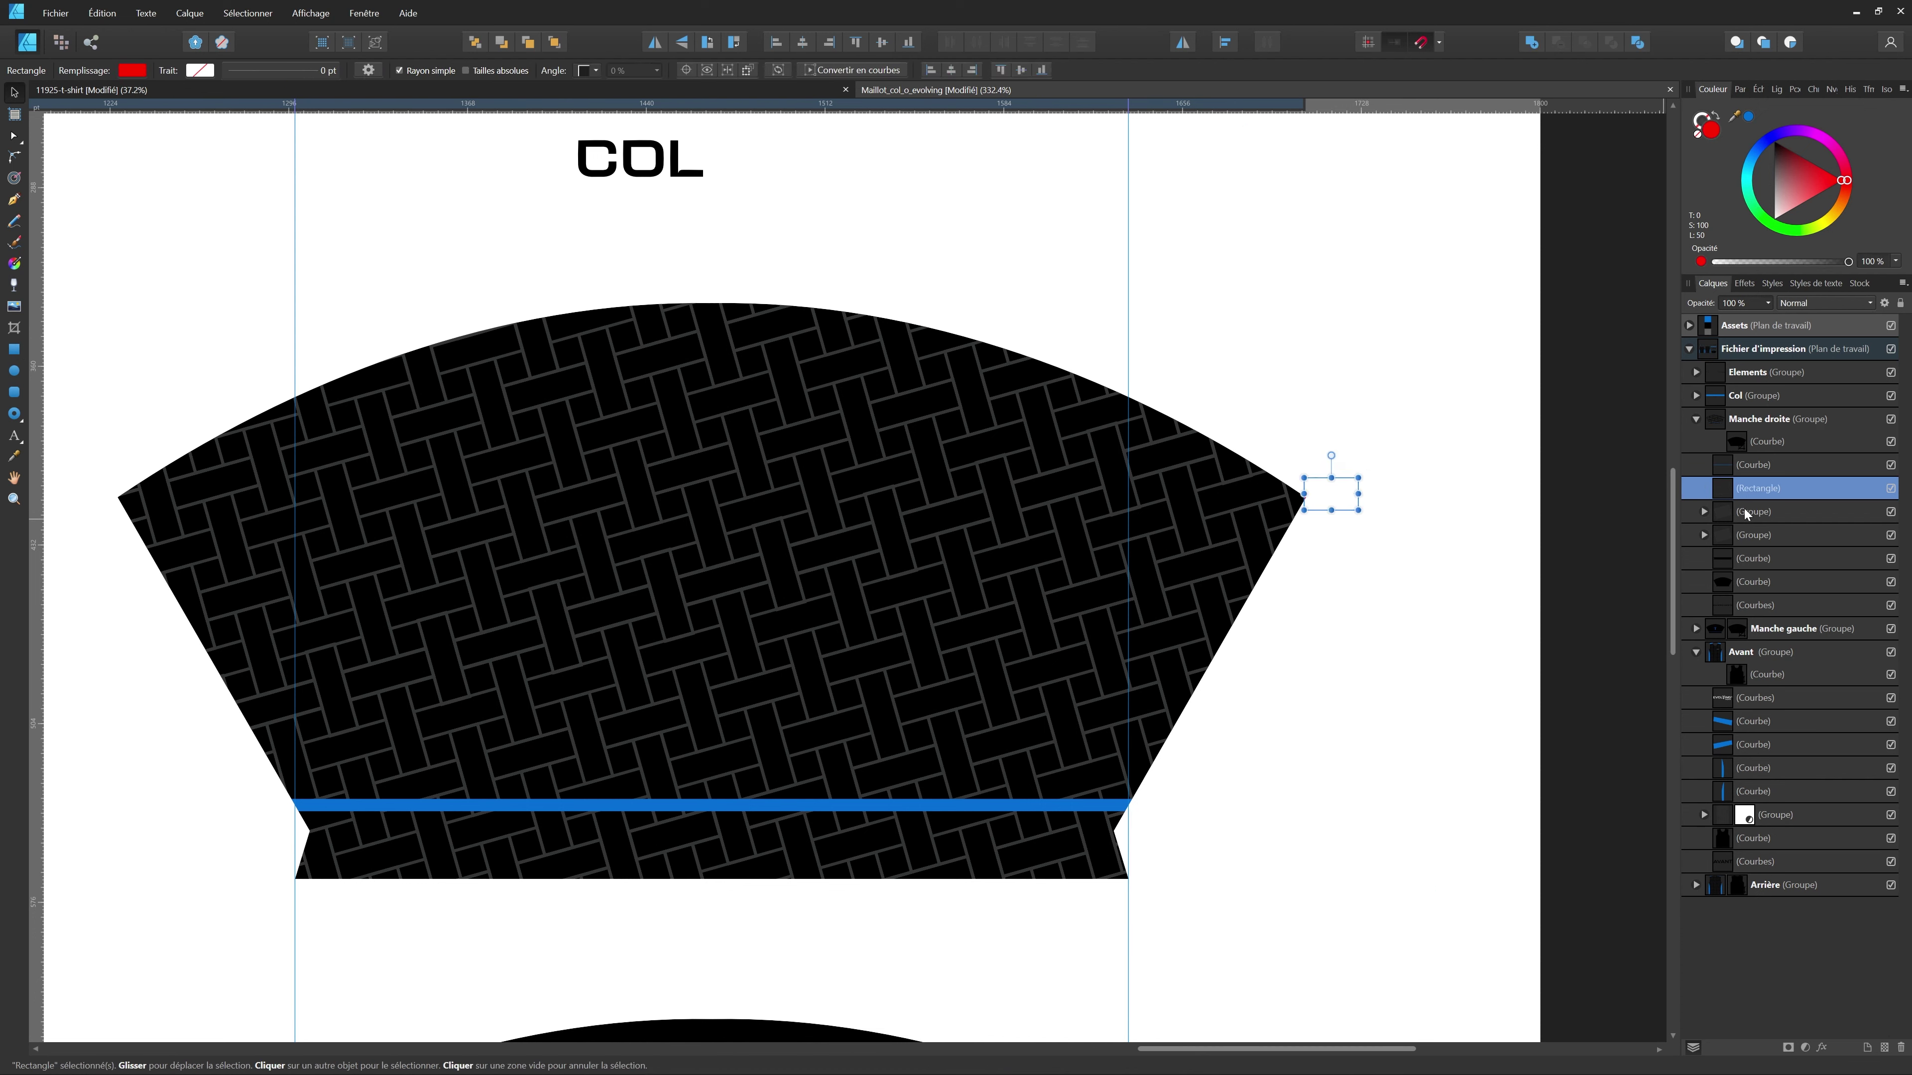
left_click(1759, 519, "shift")
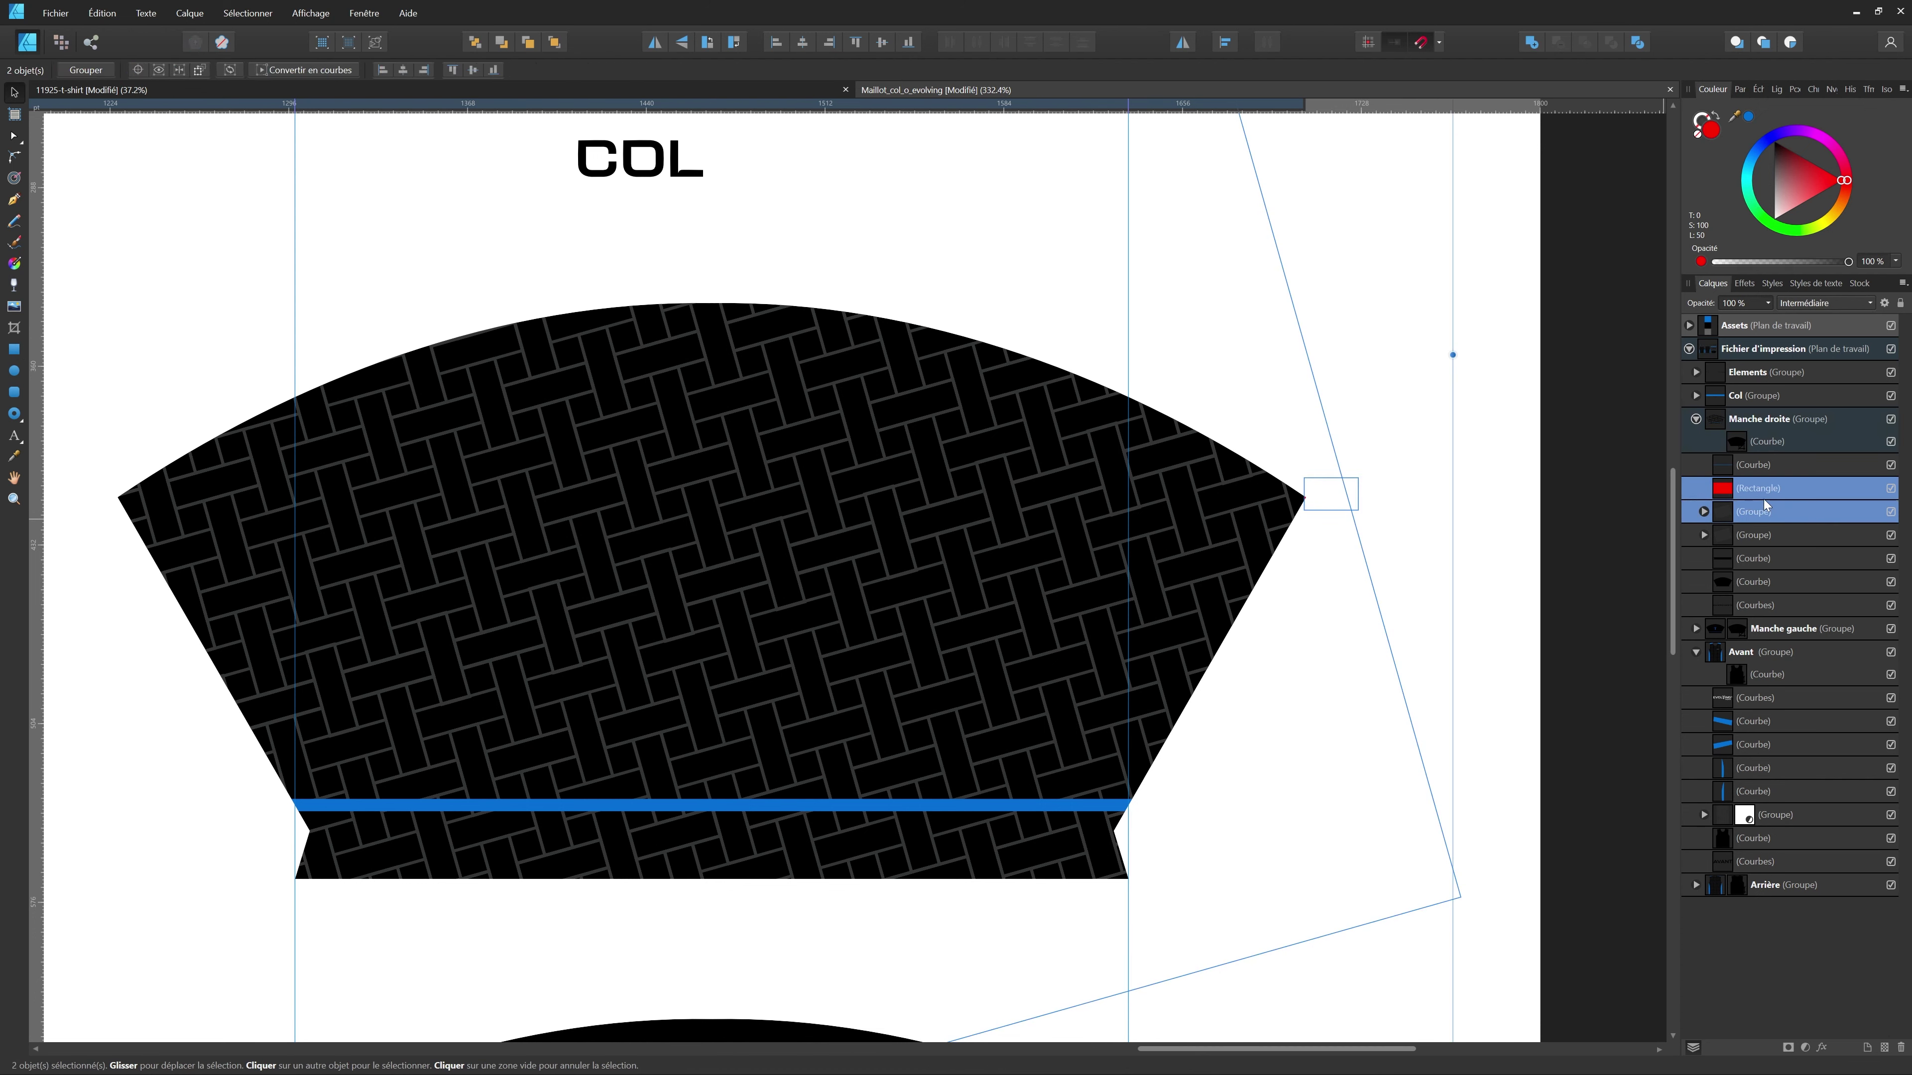
- Make the red marker rectangle narrower while keeping its edge on the sleeve tip
scroll(1364, 554, "up", 6)
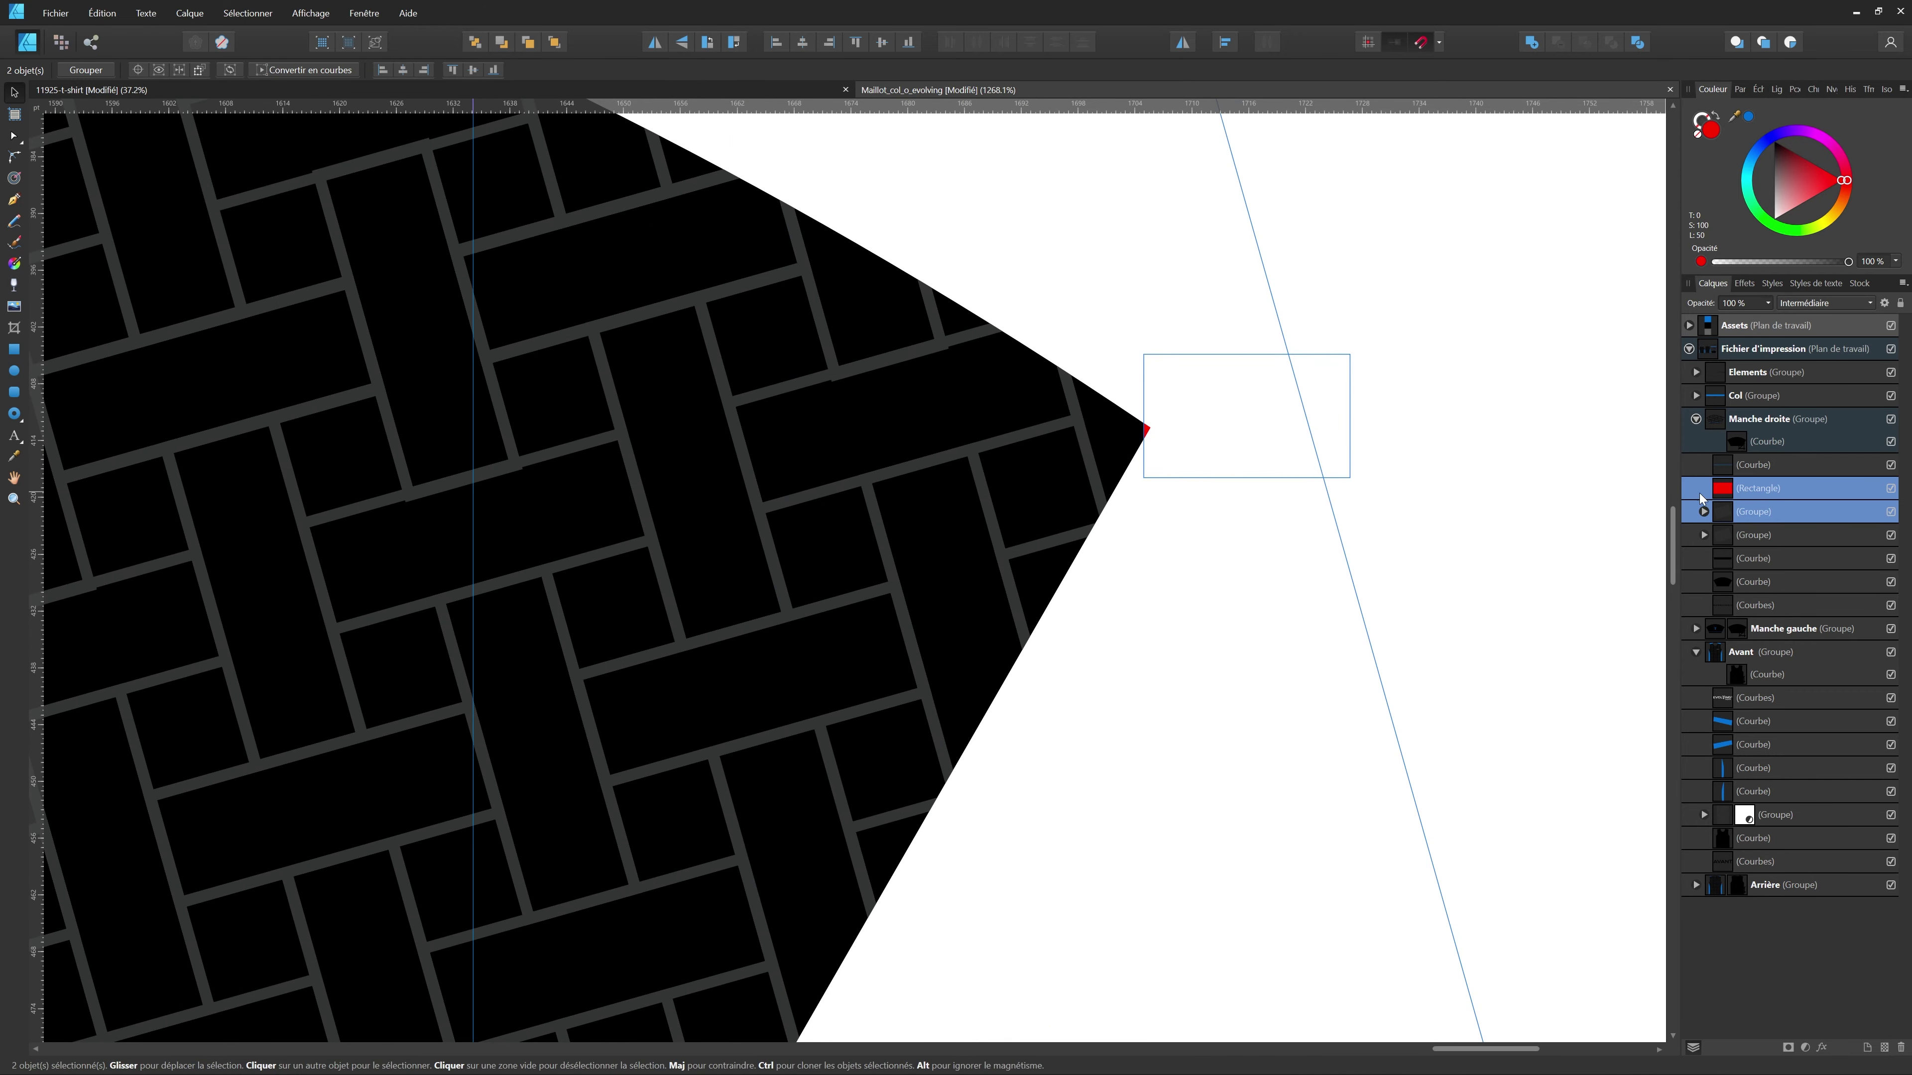
left_click(1710, 493)
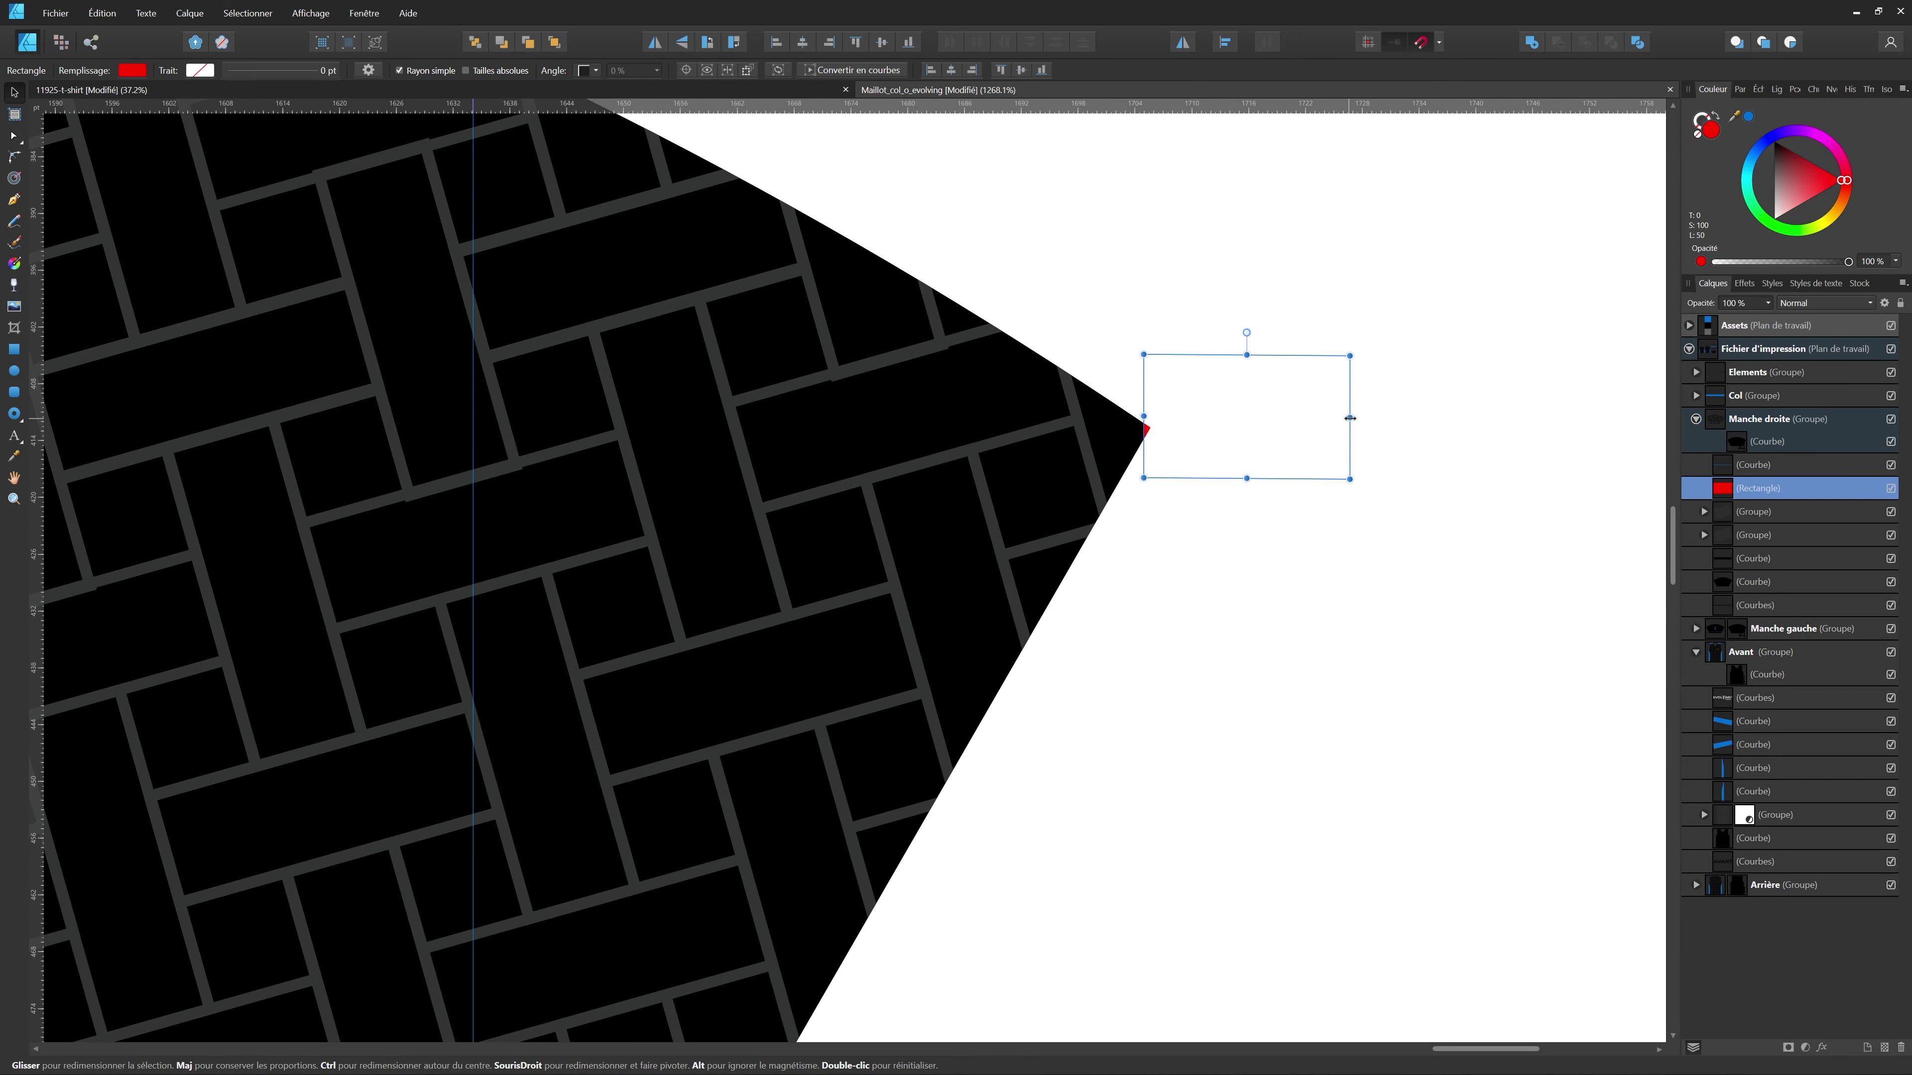
left_click(1729, 509, "ctrl")
left_click(1735, 491)
left_click_drag(1337, 418, 1327, 420)
left_click(1794, 517, "ctrl")
left_click(1773, 494)
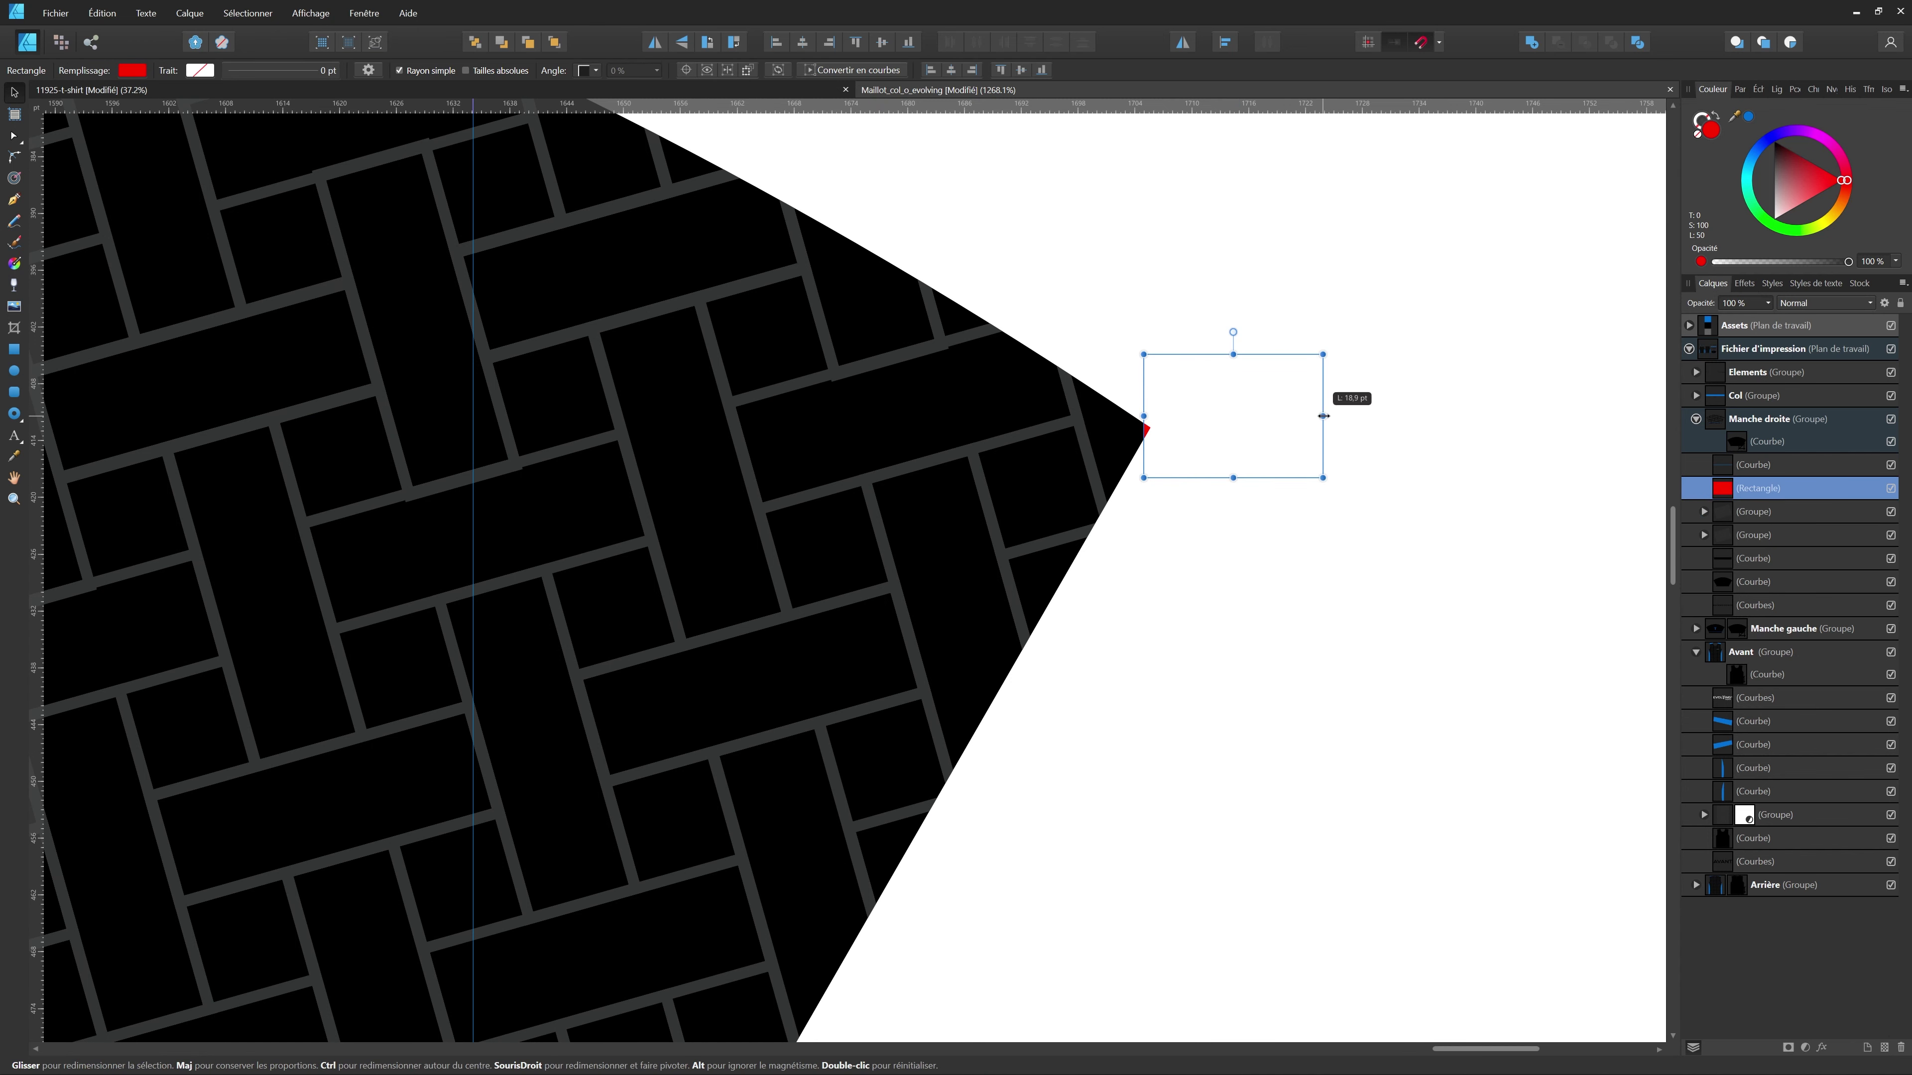
- Move the marker rectangle and the duplicated pattern together straight down until the marker meets the lower sleeve's matching tip
left_click(1725, 511, "shift")
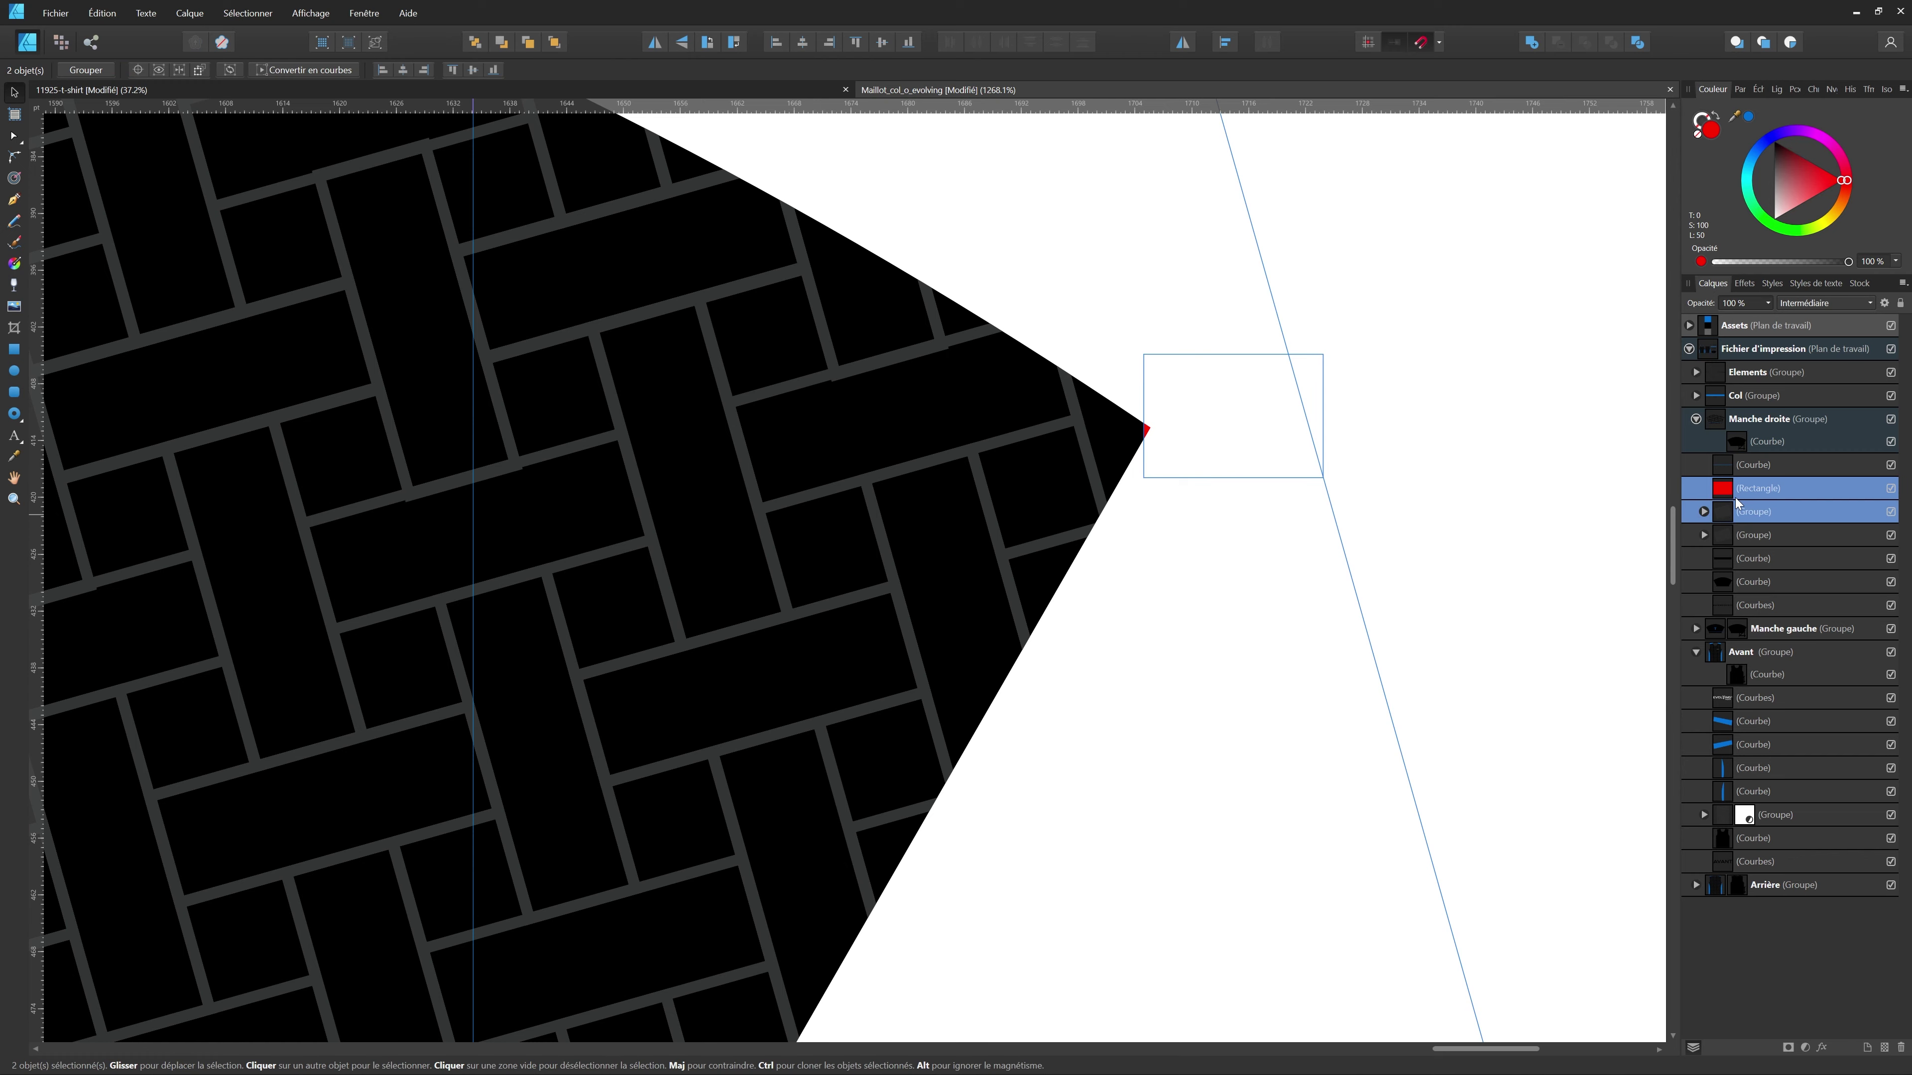
scroll(1197, 377, "down", 12)
left_click_drag(1184, 378, 1184, 497)
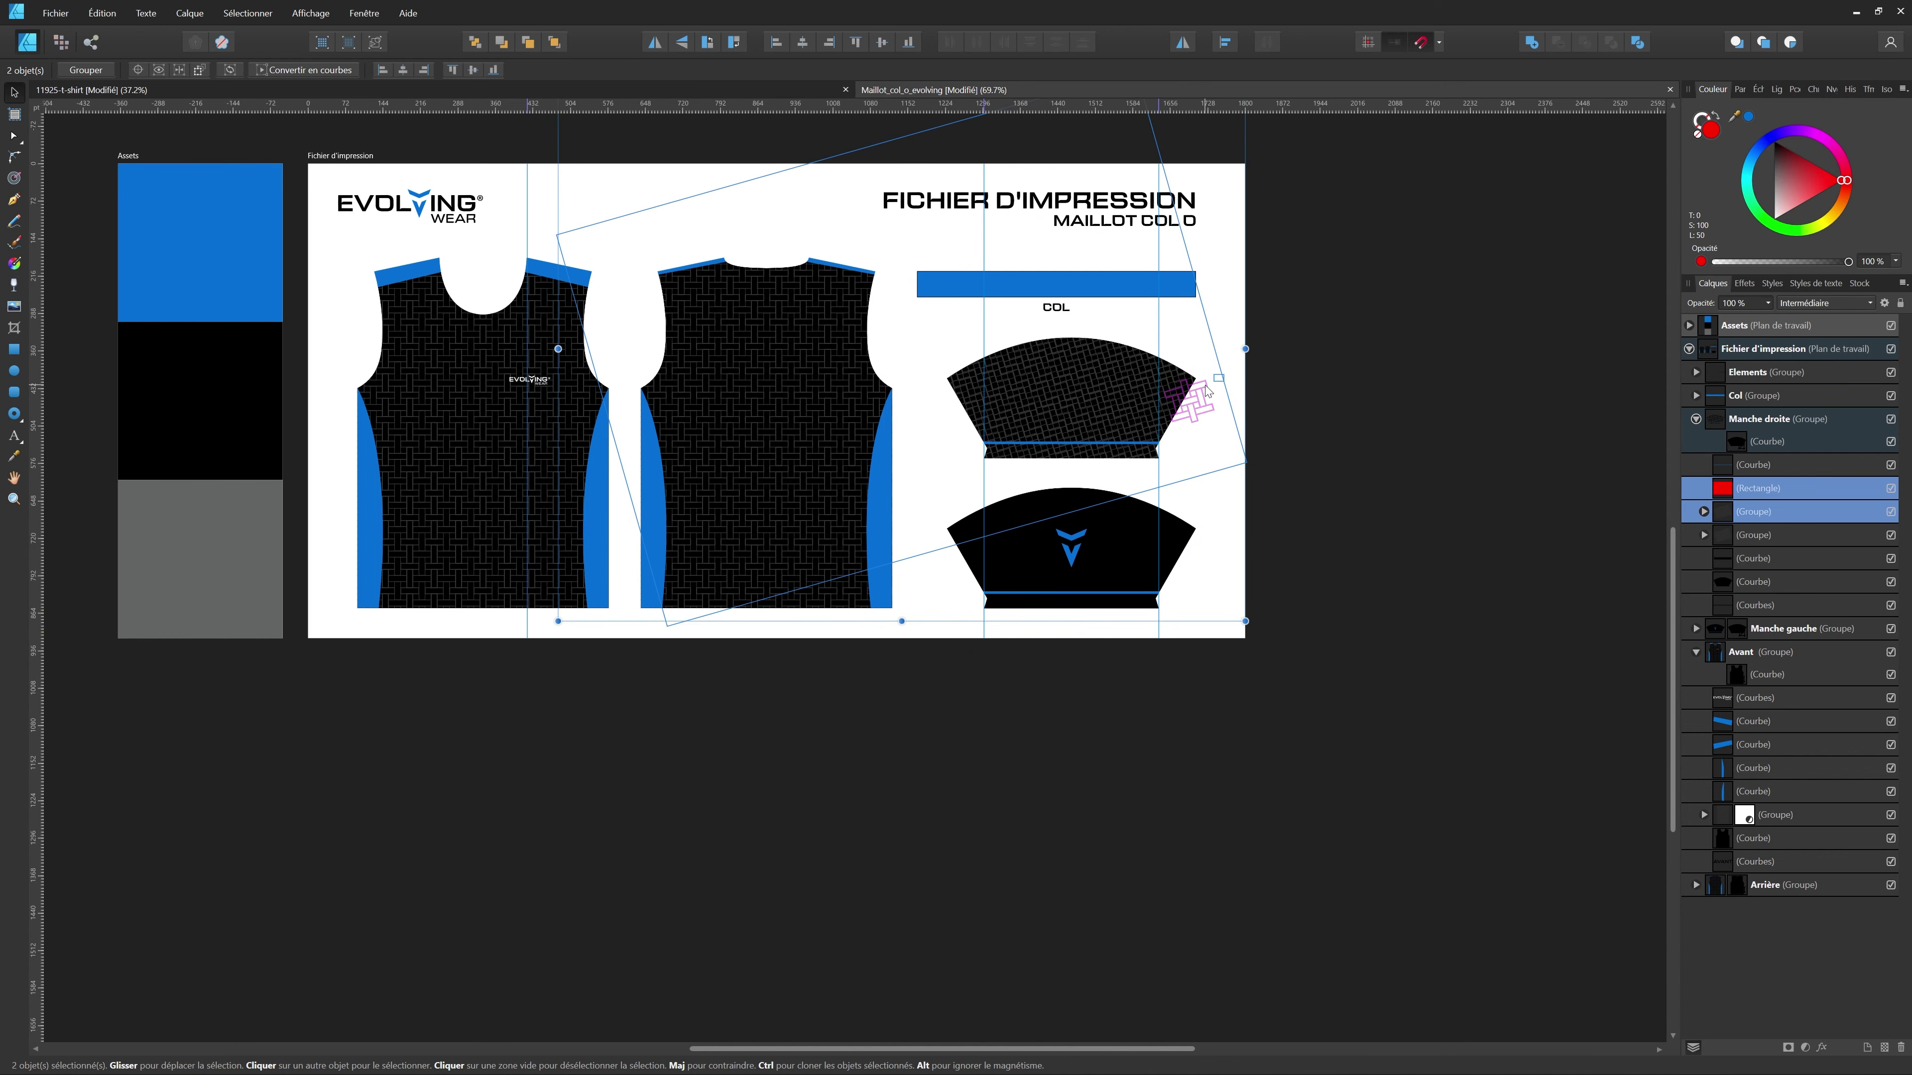
scroll(1204, 400, "up", 2)
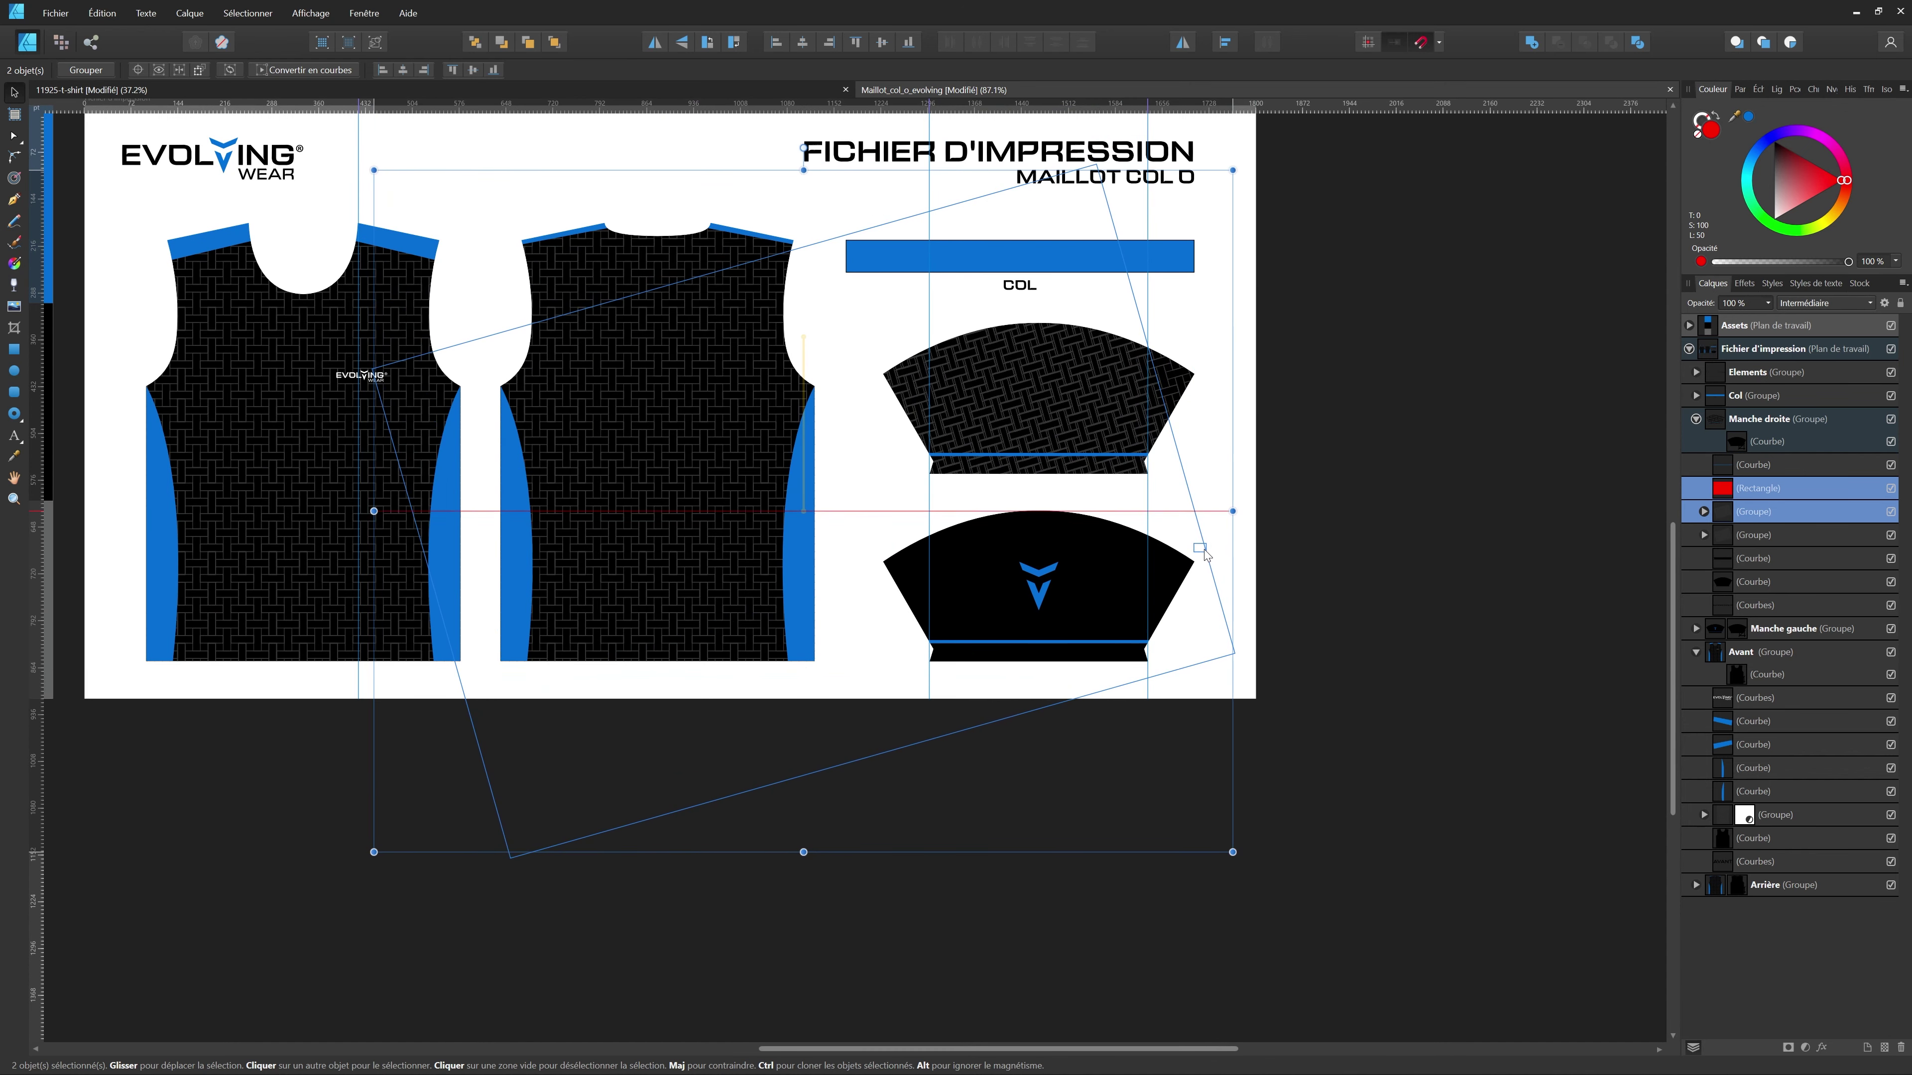
left_click_drag(1204, 557, 1206, 563)
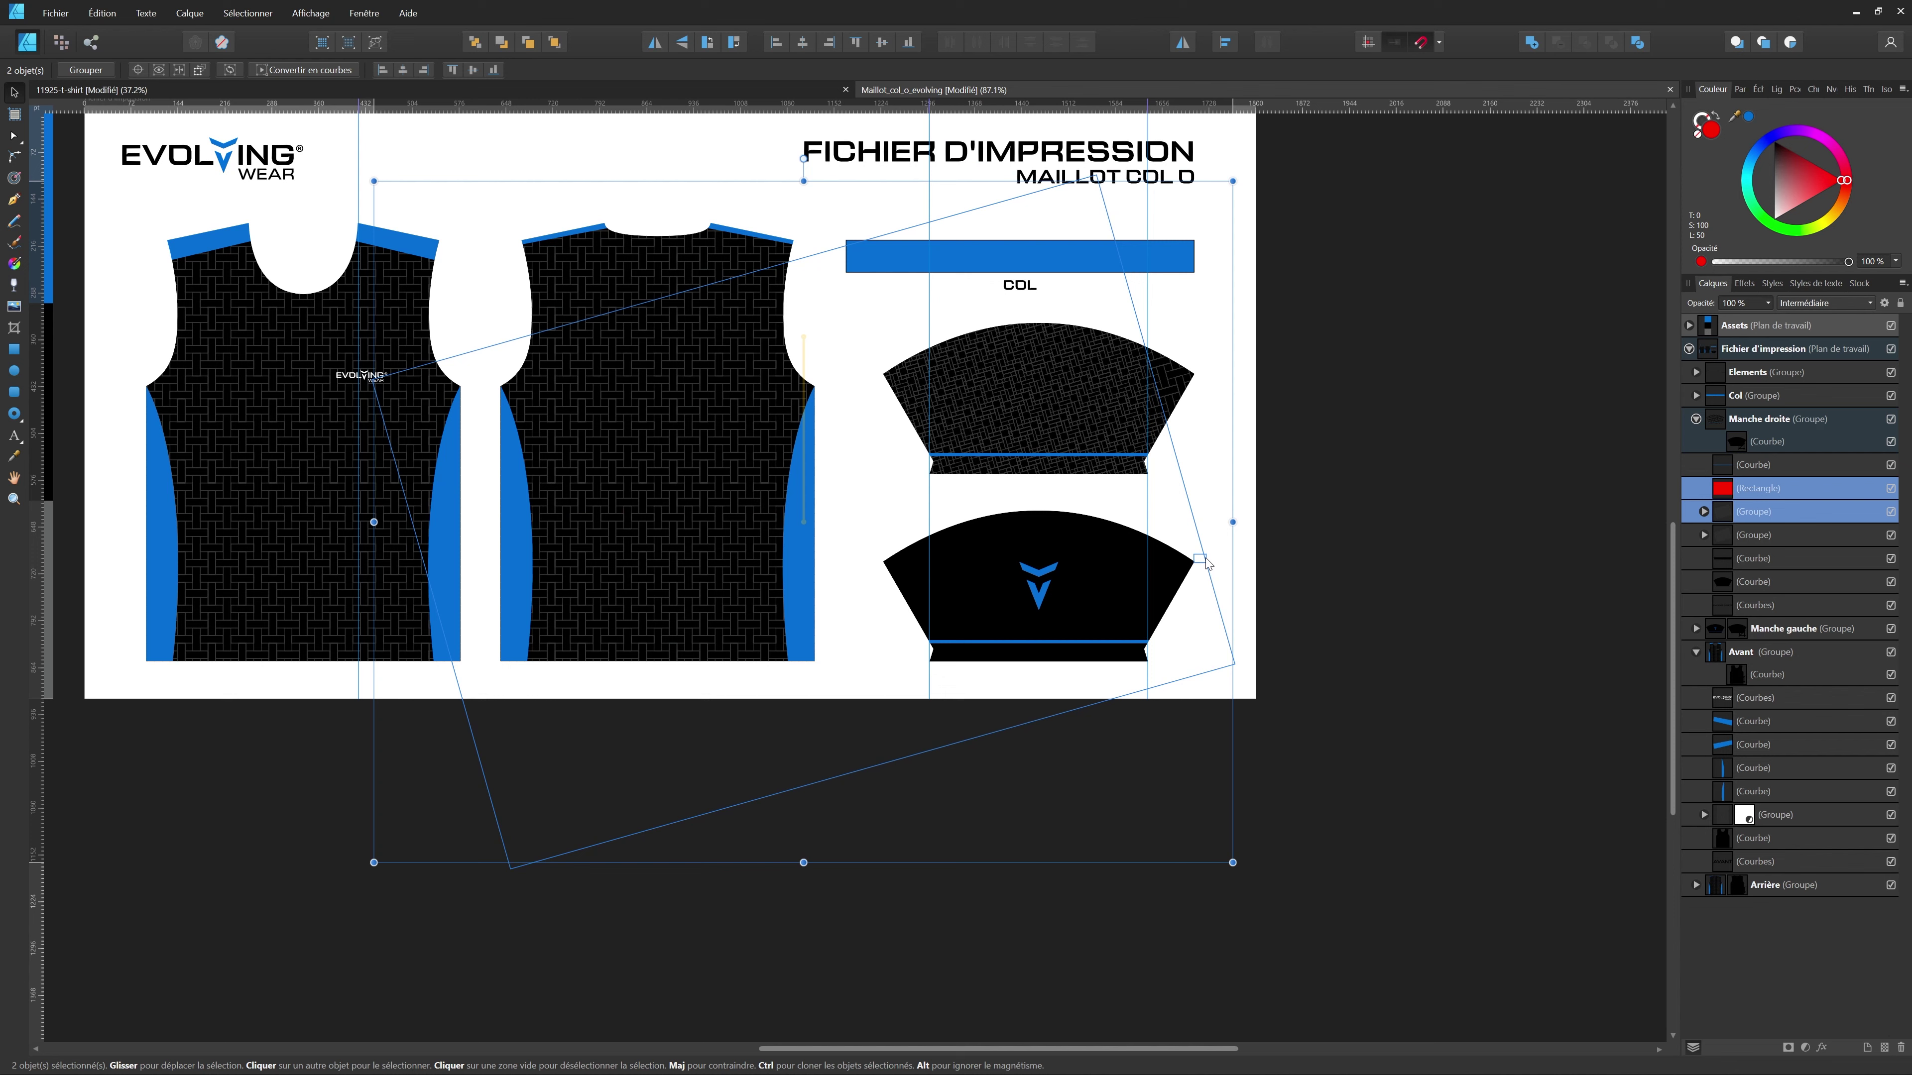
- Move the duplicated pattern into the Manche gauche group, beneath the blue chevron logo and band
left_click(1743, 513)
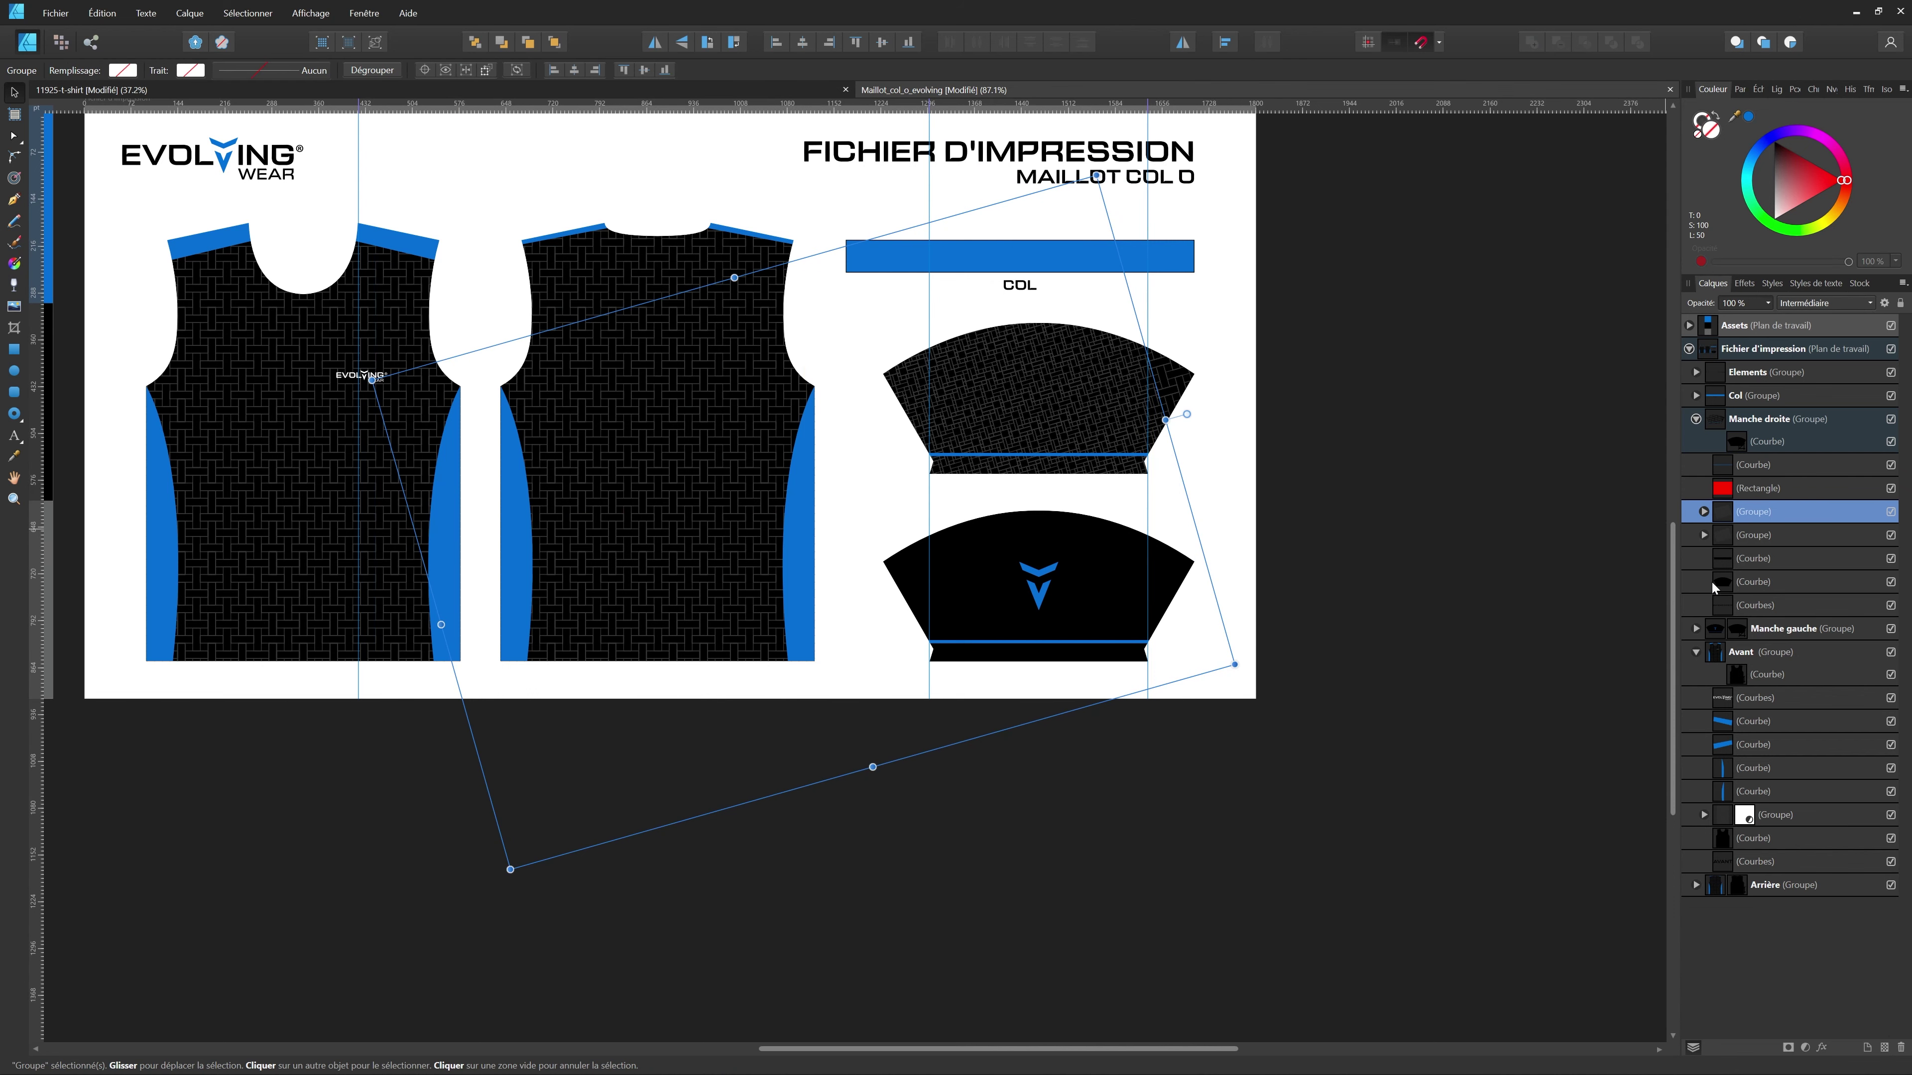
left_click(1696, 628)
left_click_drag(1717, 511, 1727, 717)
scroll(1139, 519, "up", 1)
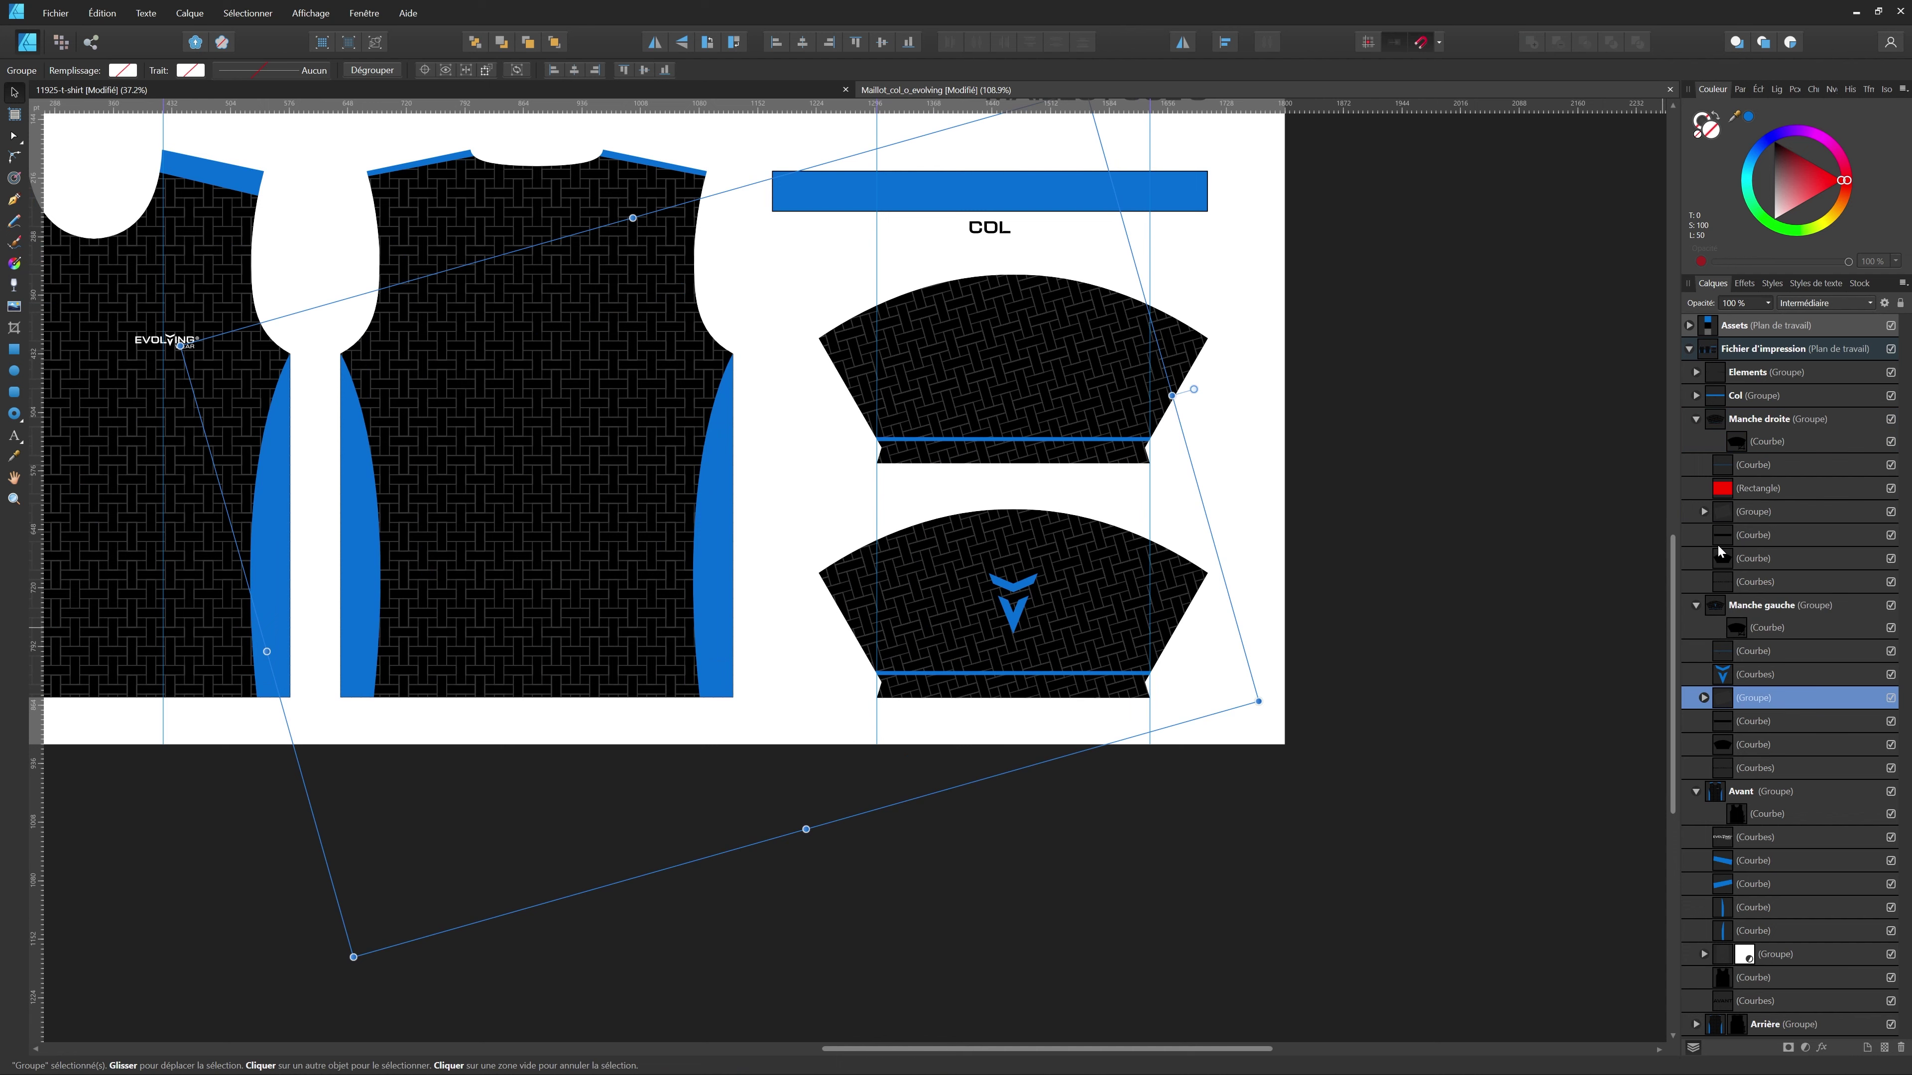
- Delete the red marker rectangle from the Manche droite group
left_click(1725, 497)
key("Delete")
scroll(1302, 566, "down", 2)
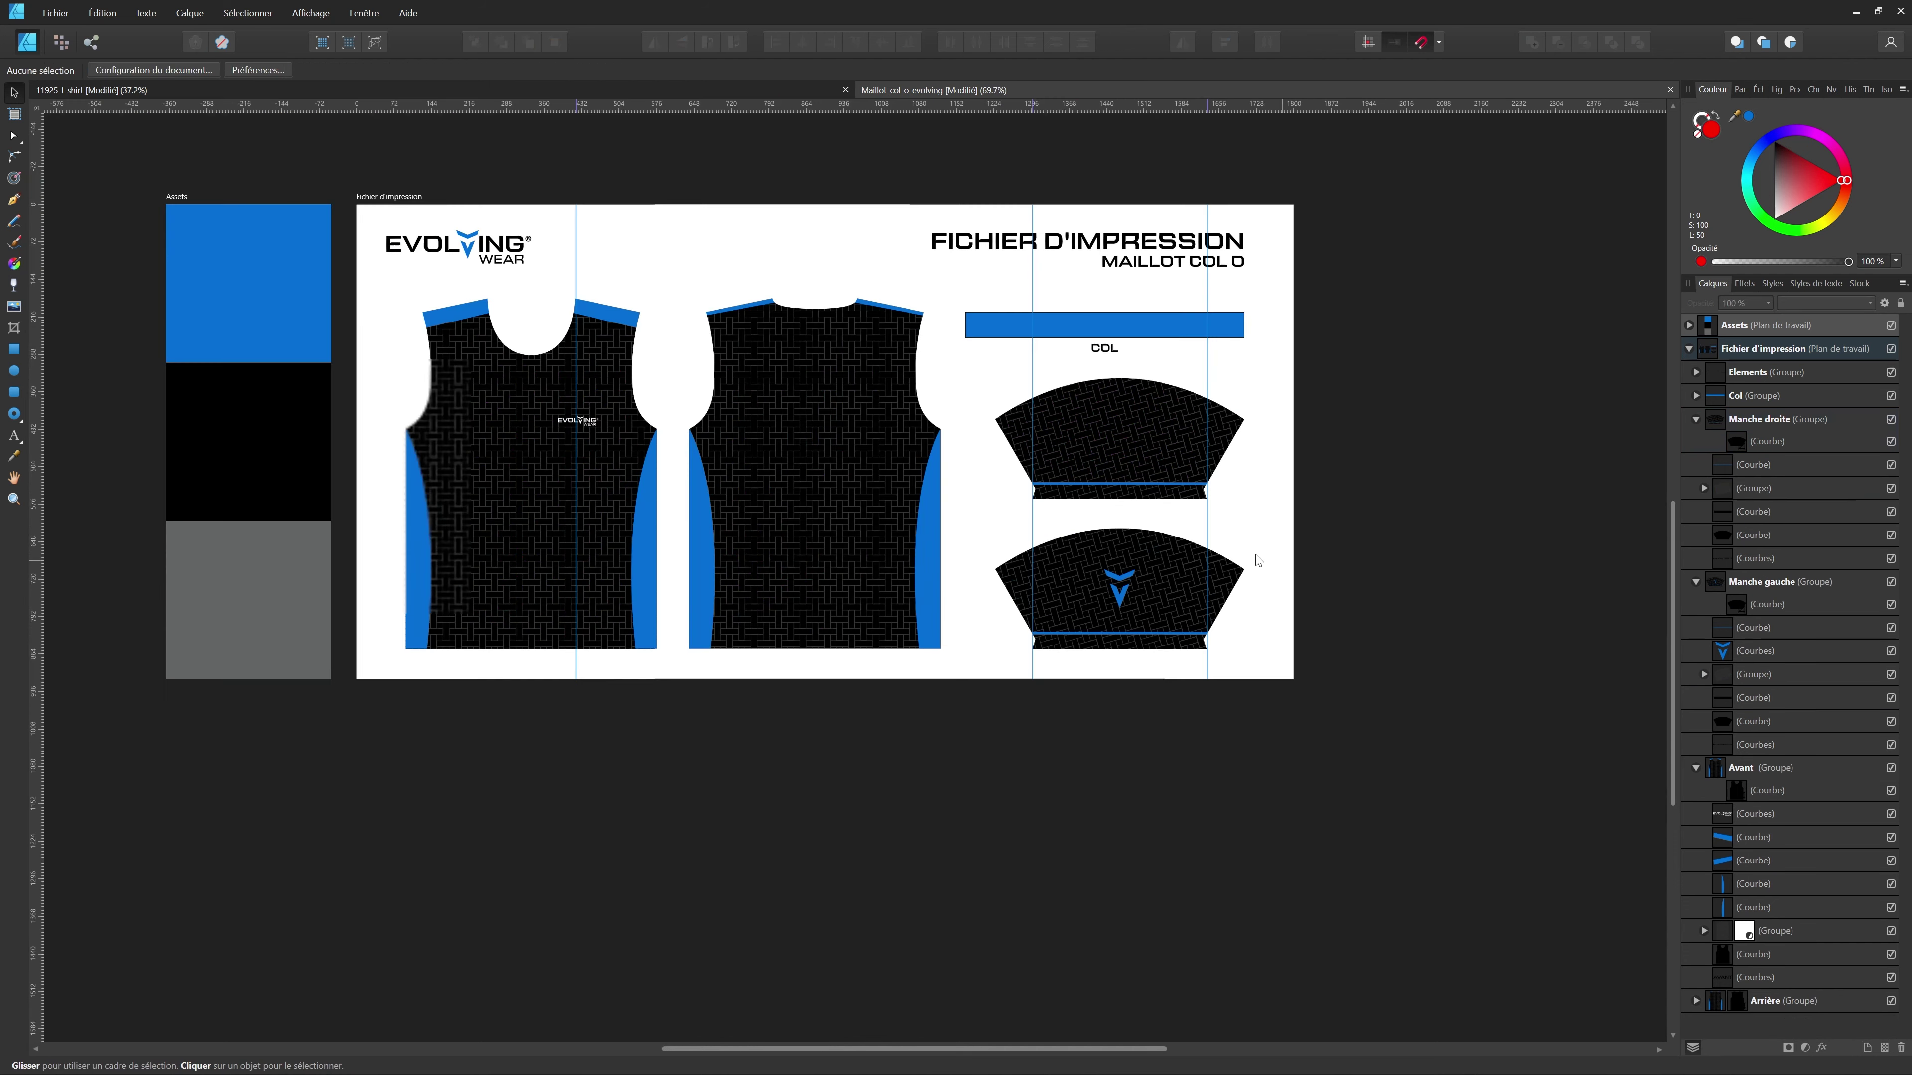
- Move the brick pattern in the Manche droite group sideways, flip it horizontally and adjust its position over the upper sleeve
scroll(596, 404, "up", 1)
scroll(1261, 753, "up", 2)
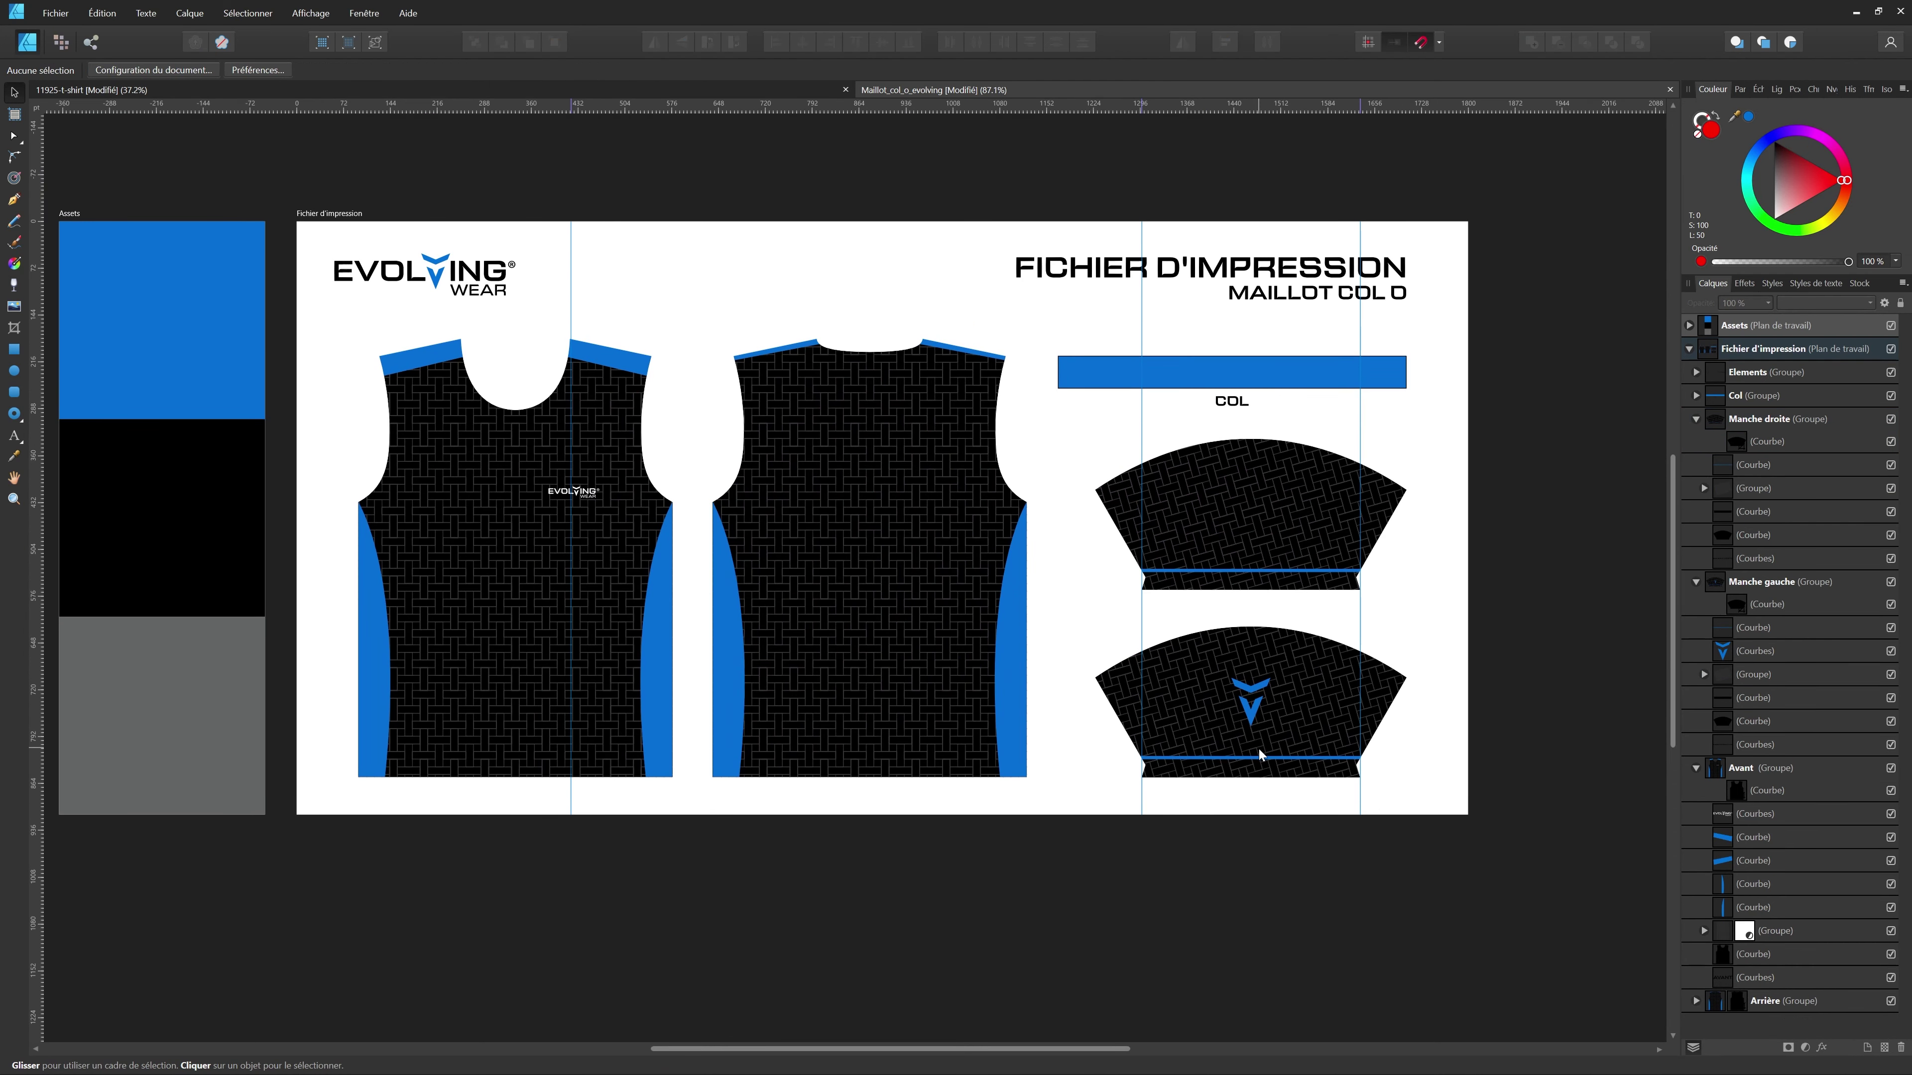
scroll(933, 657, "up", 1)
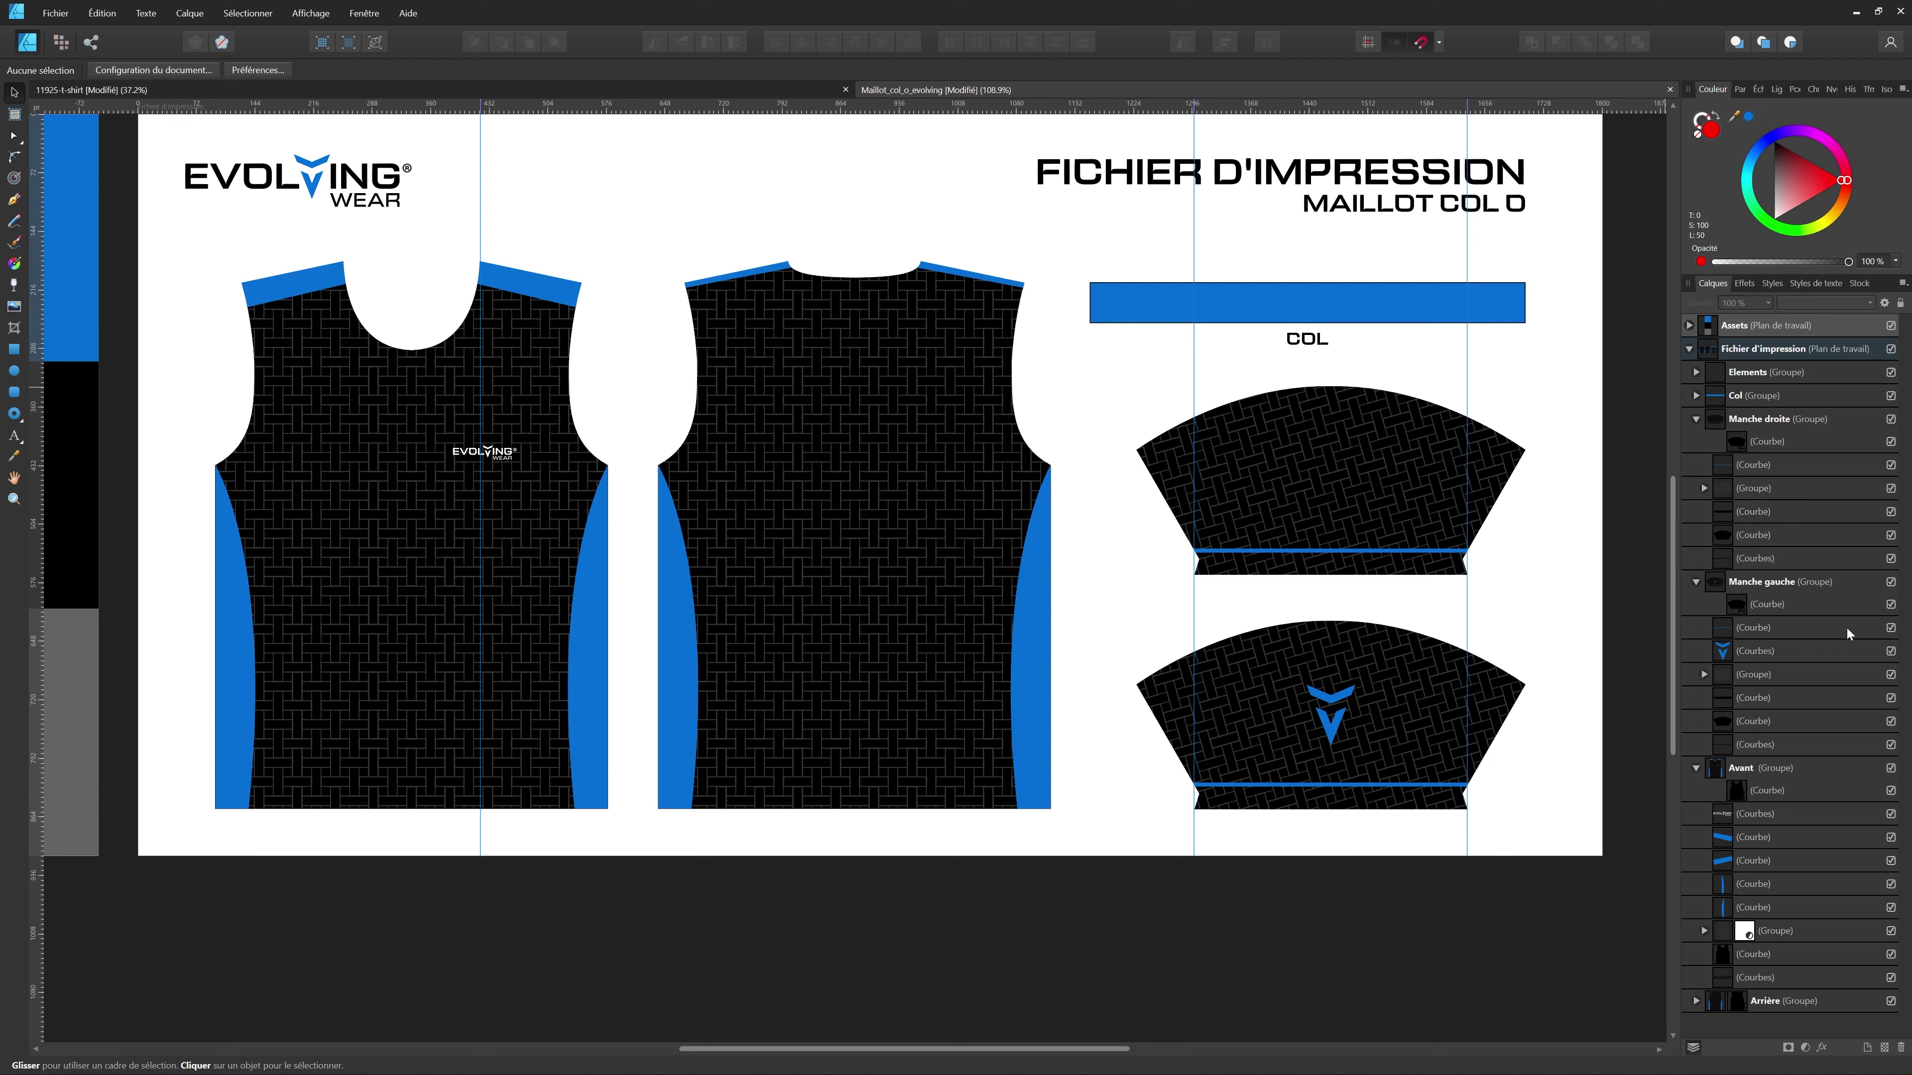
left_click(1754, 488)
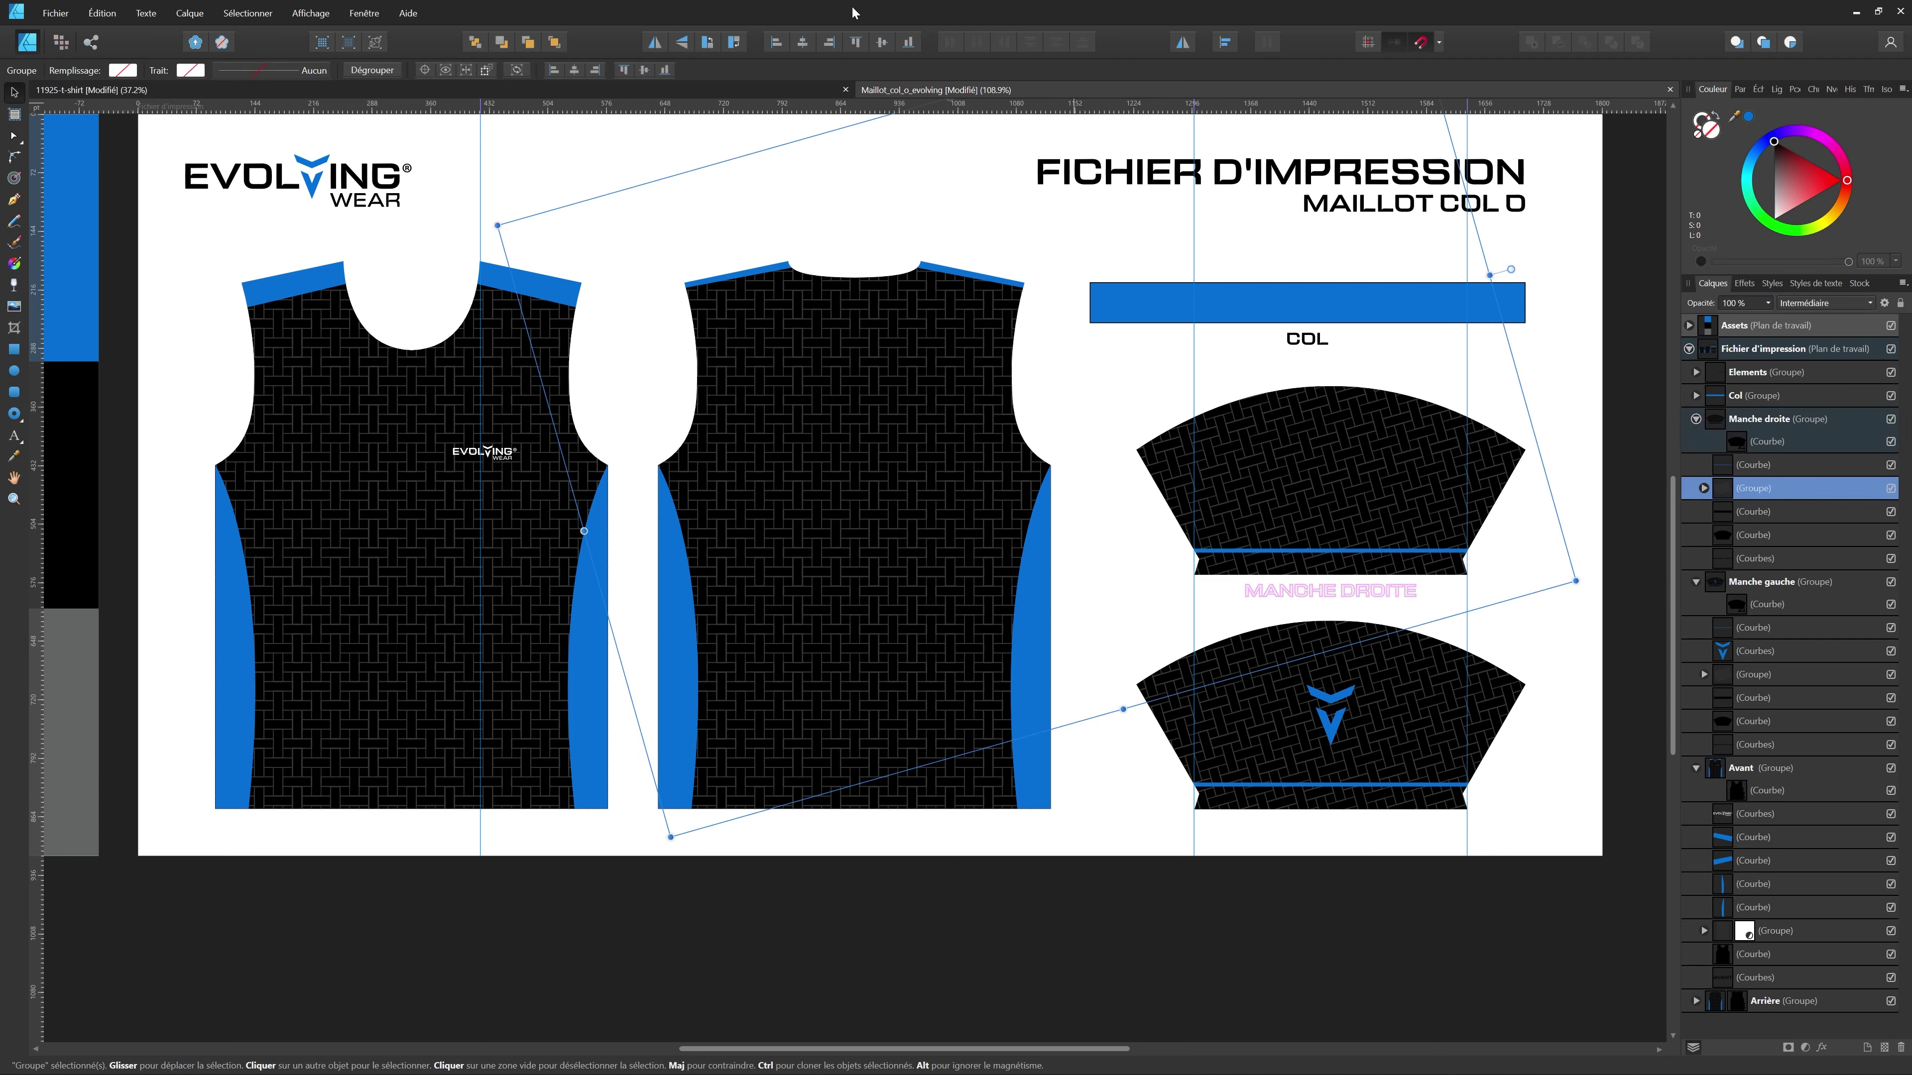
left_click(654, 42)
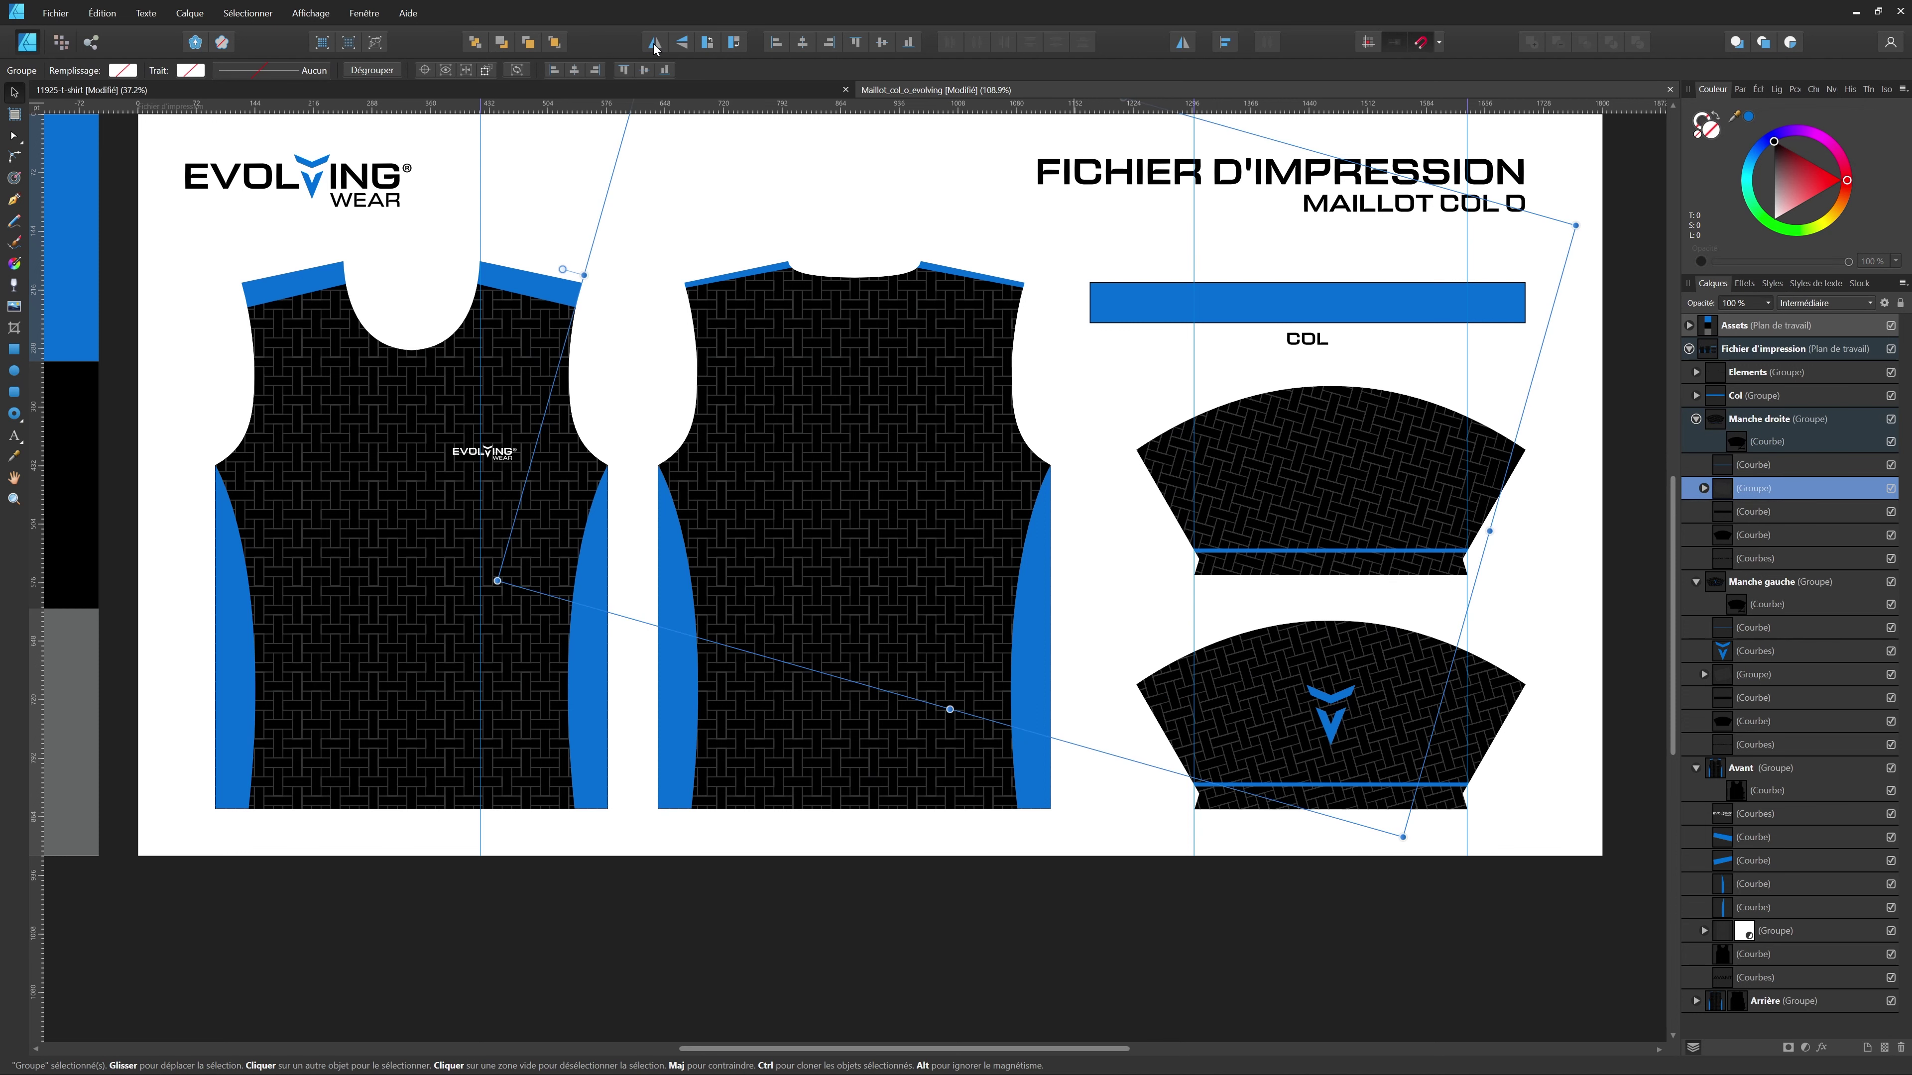
key("ctrl+z")
left_click_drag(1263, 414, 1563, 434)
left_click_drag(1220, 441, 1438, 439)
left_click(654, 43)
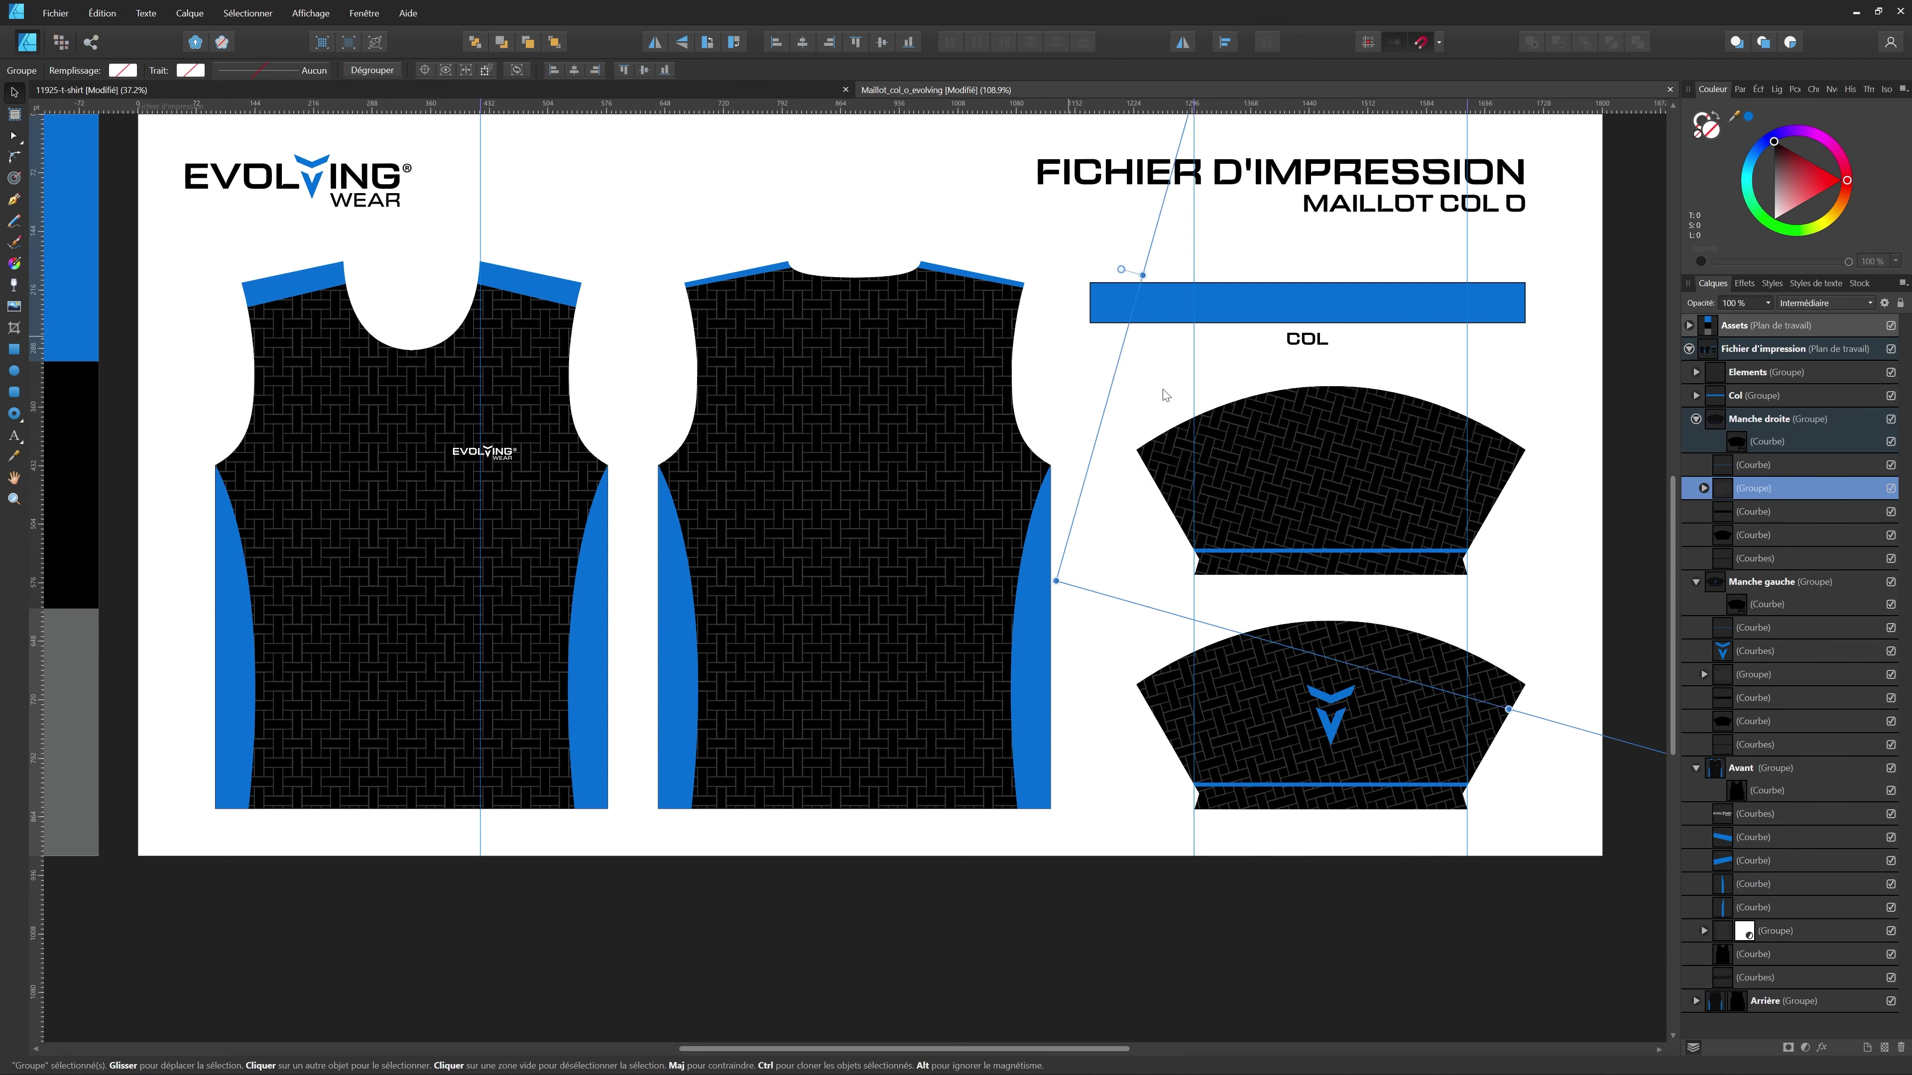
left_click_drag(1273, 437, 1288, 441)
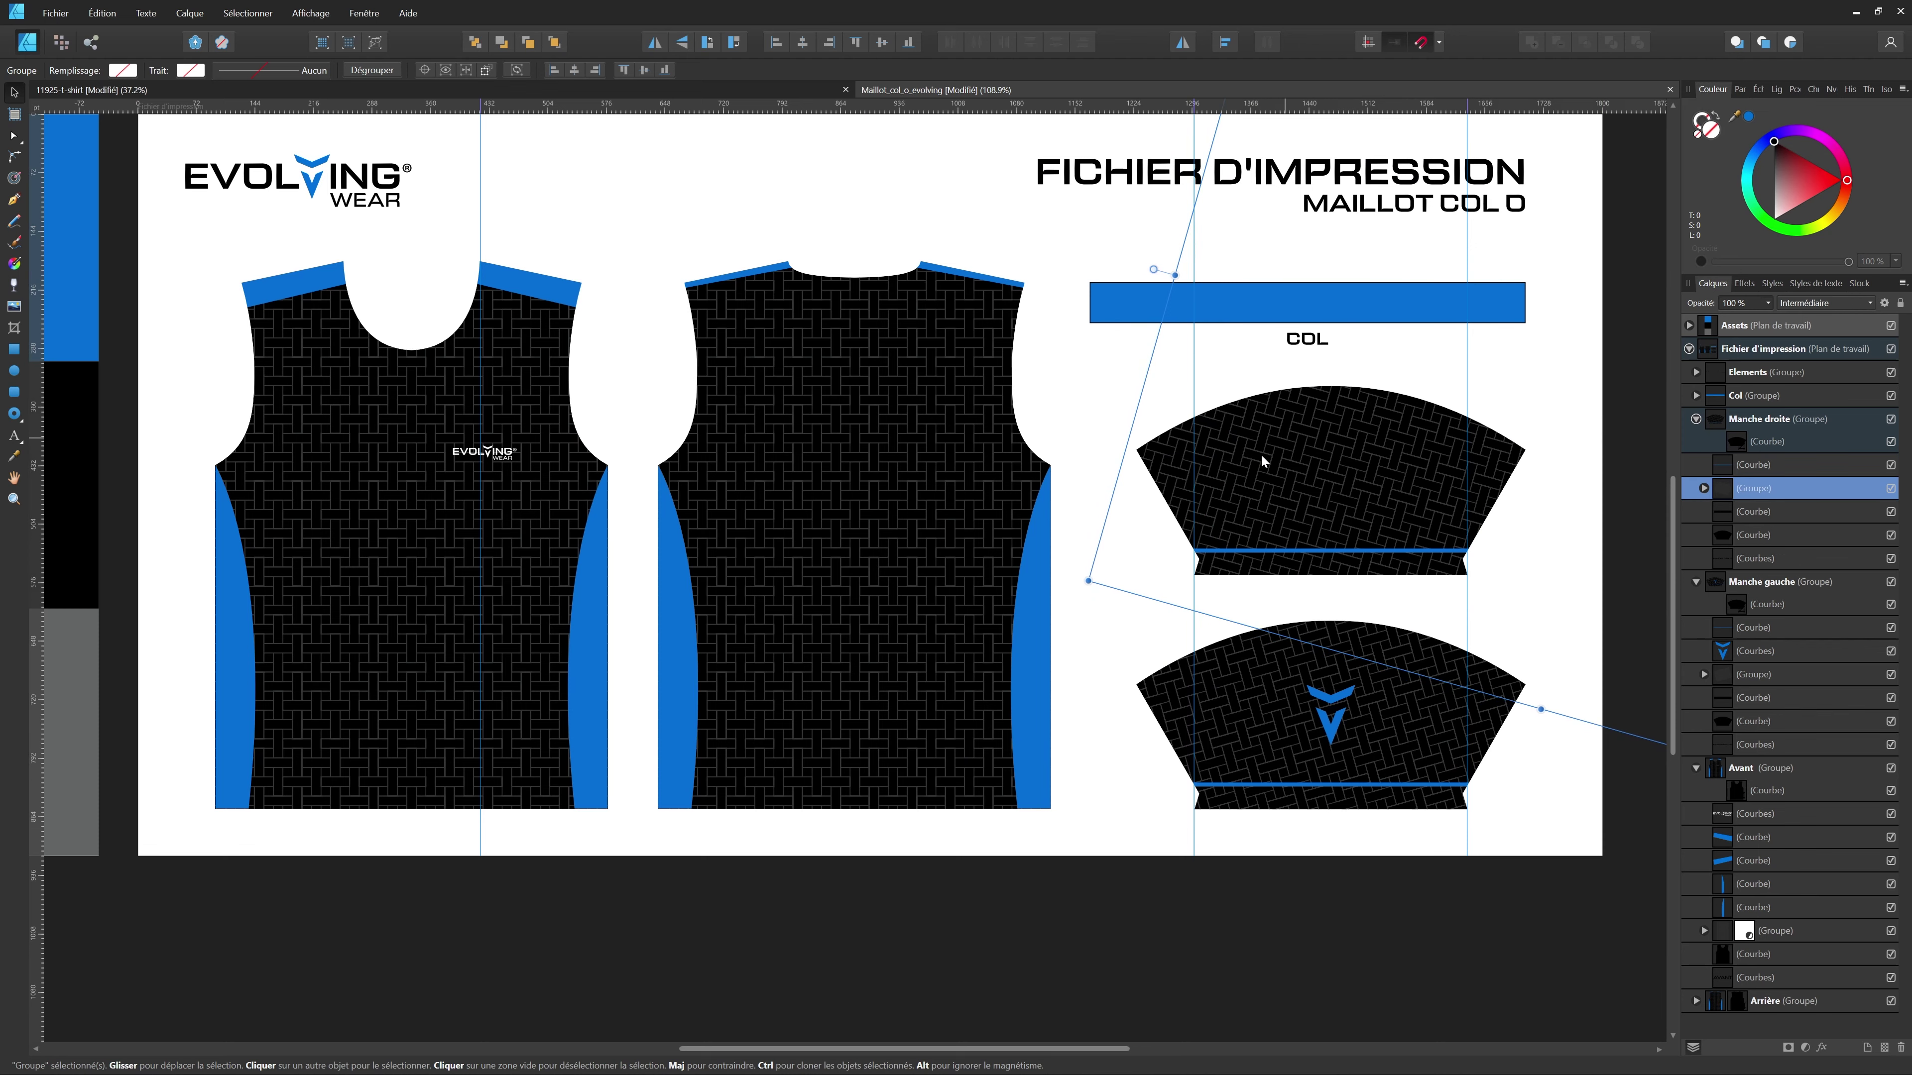
left_click(1261, 1035)
- Examine the finished print layout and compare it with the T-shirt mockup document
scroll(982, 779, "down", 4)
scroll(762, 689, "up", 4)
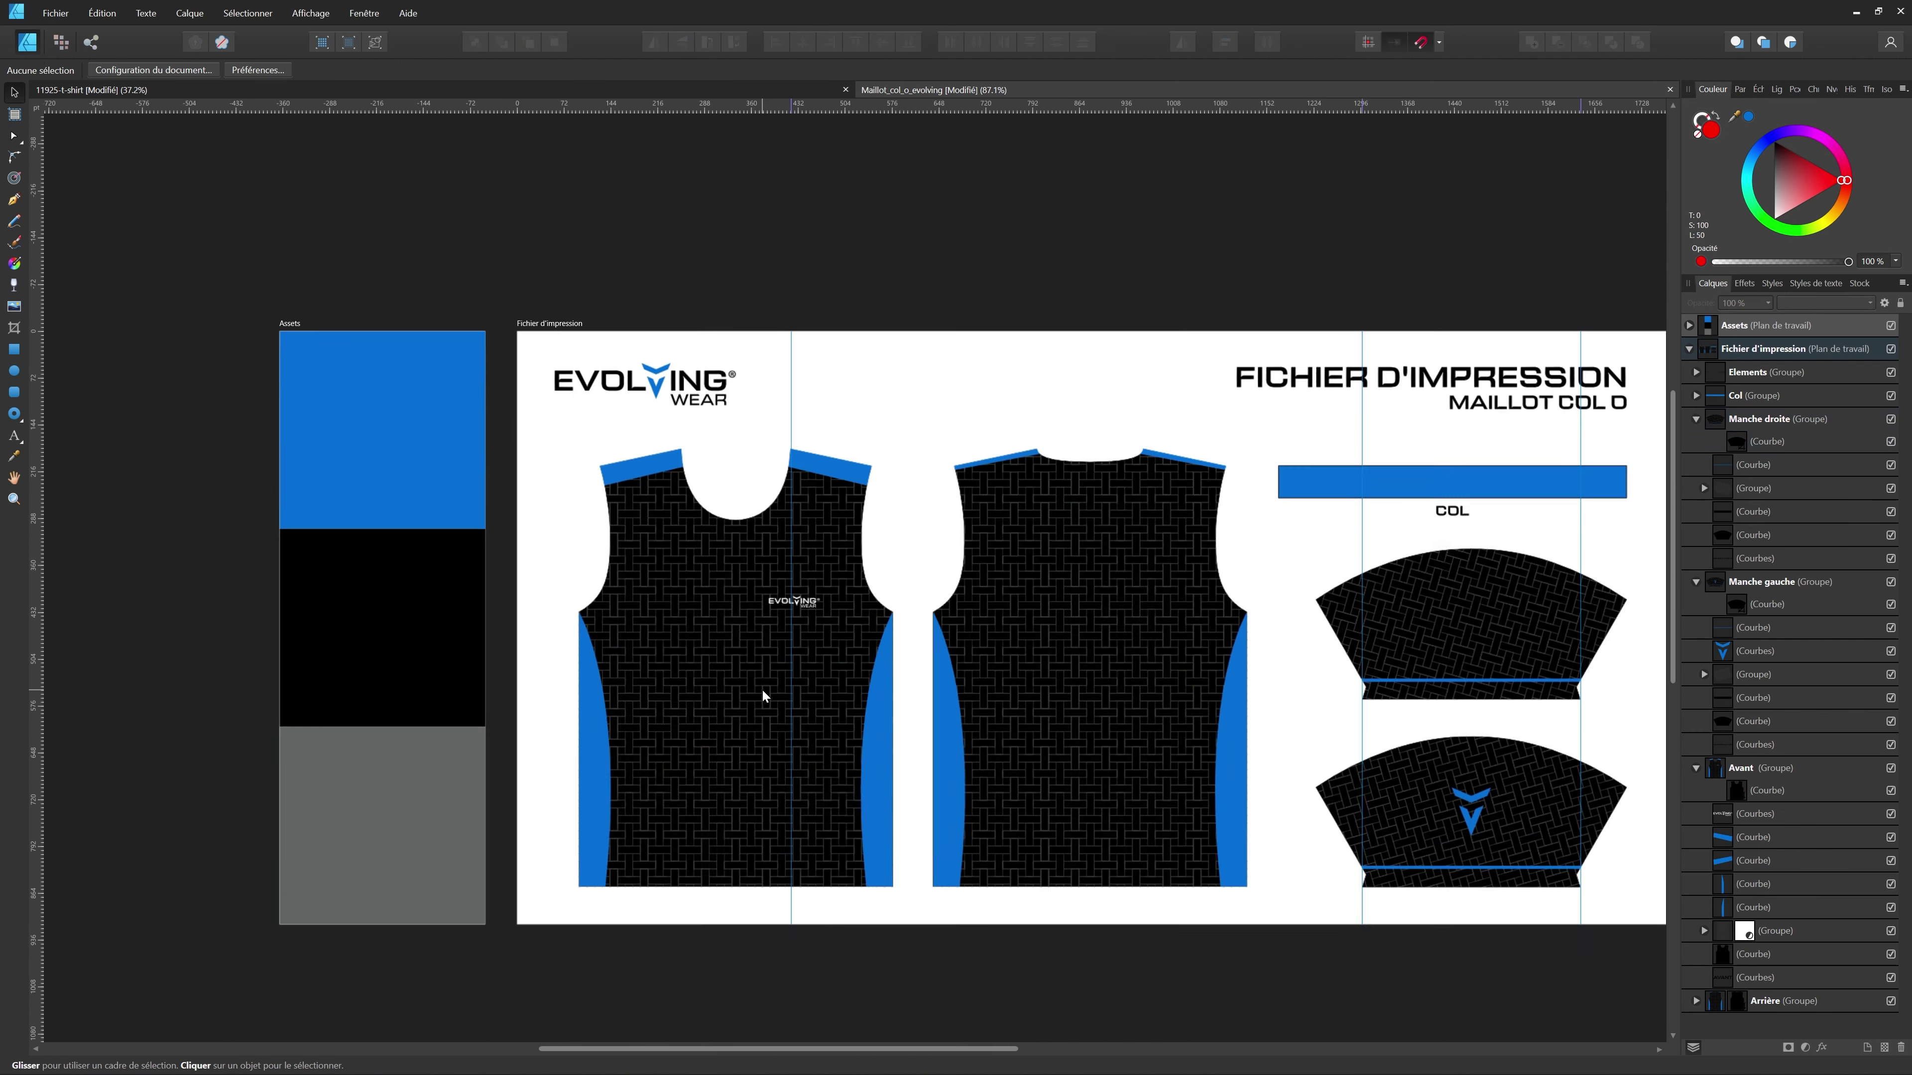
scroll(1004, 781, "down", 3)
scroll(840, 633, "up", 3)
scroll(877, 640, "down", 2)
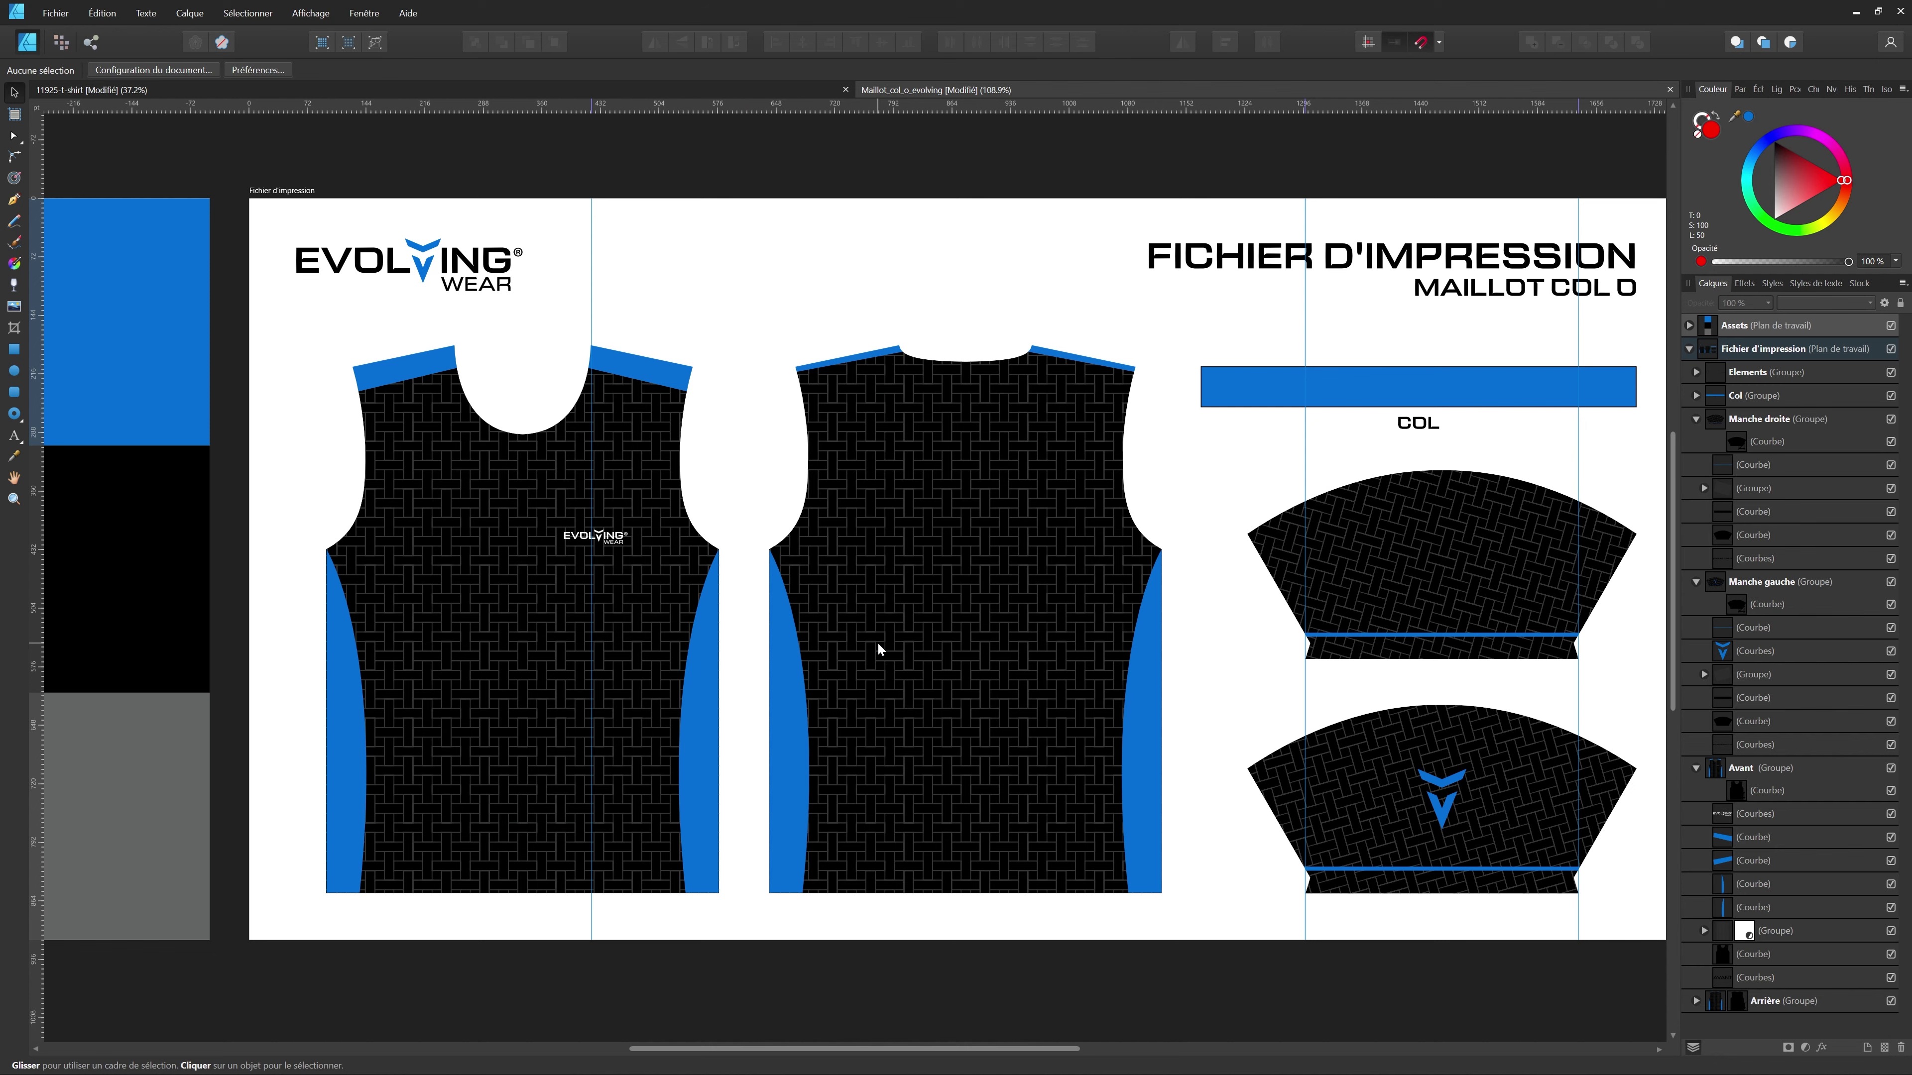
scroll(687, 208, "down", 1)
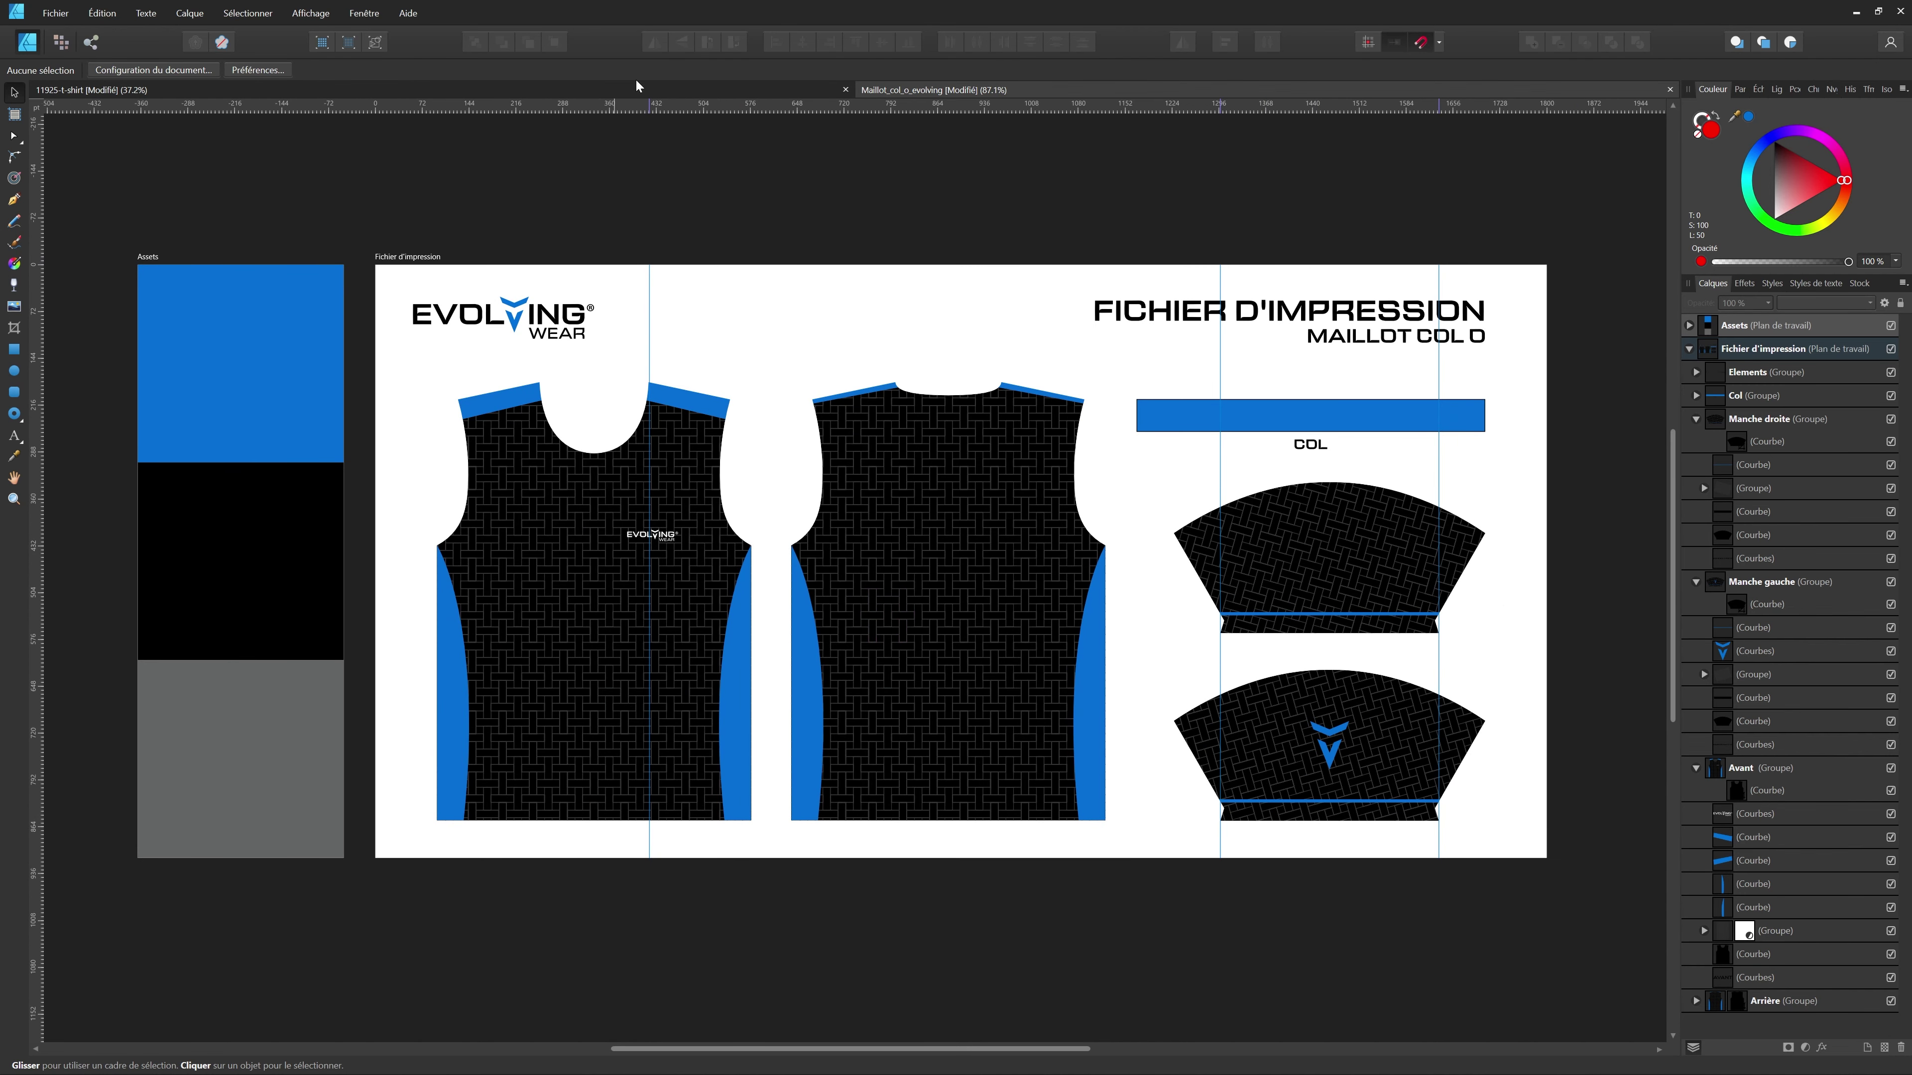
left_click(690, 95)
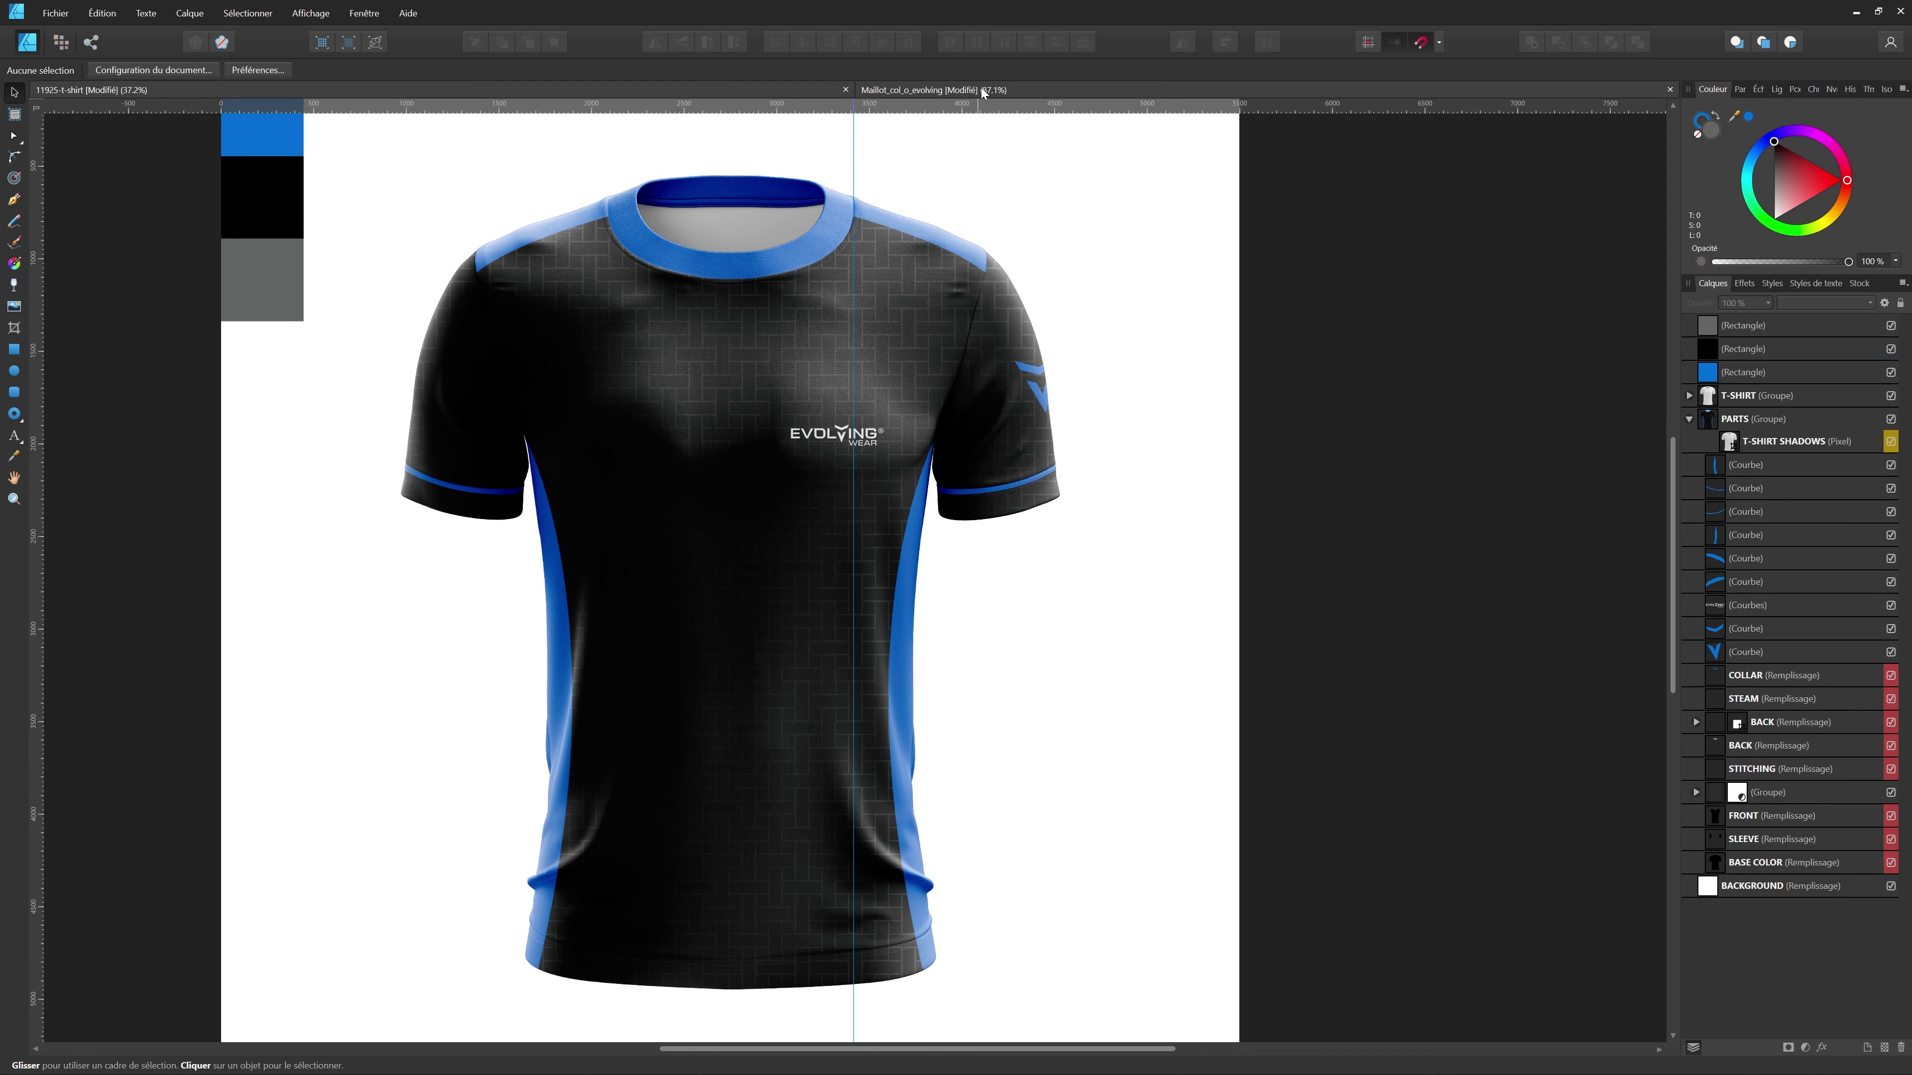
left_click(981, 89)
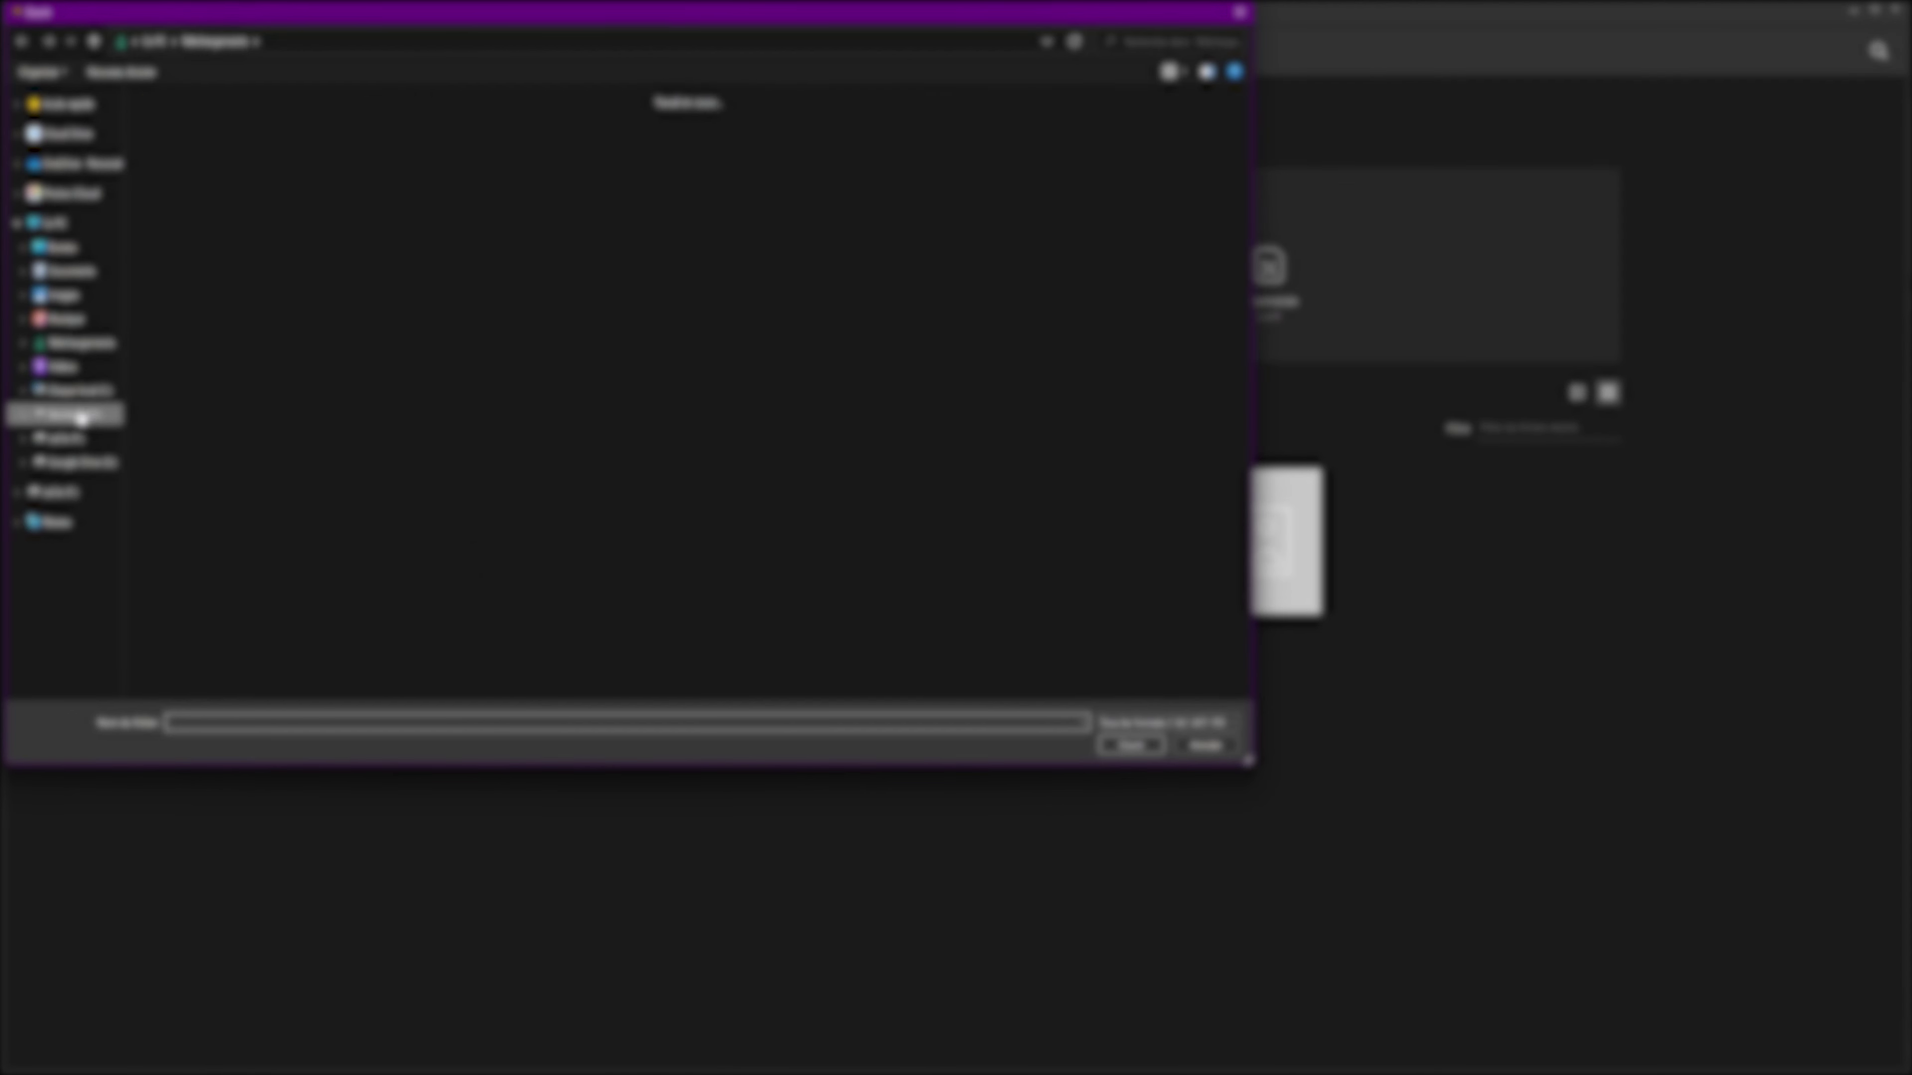
- Switch to Adobe Illustrator and open Maillot_col_o_evolving.pdf from the project folders
double_click(968, 135)
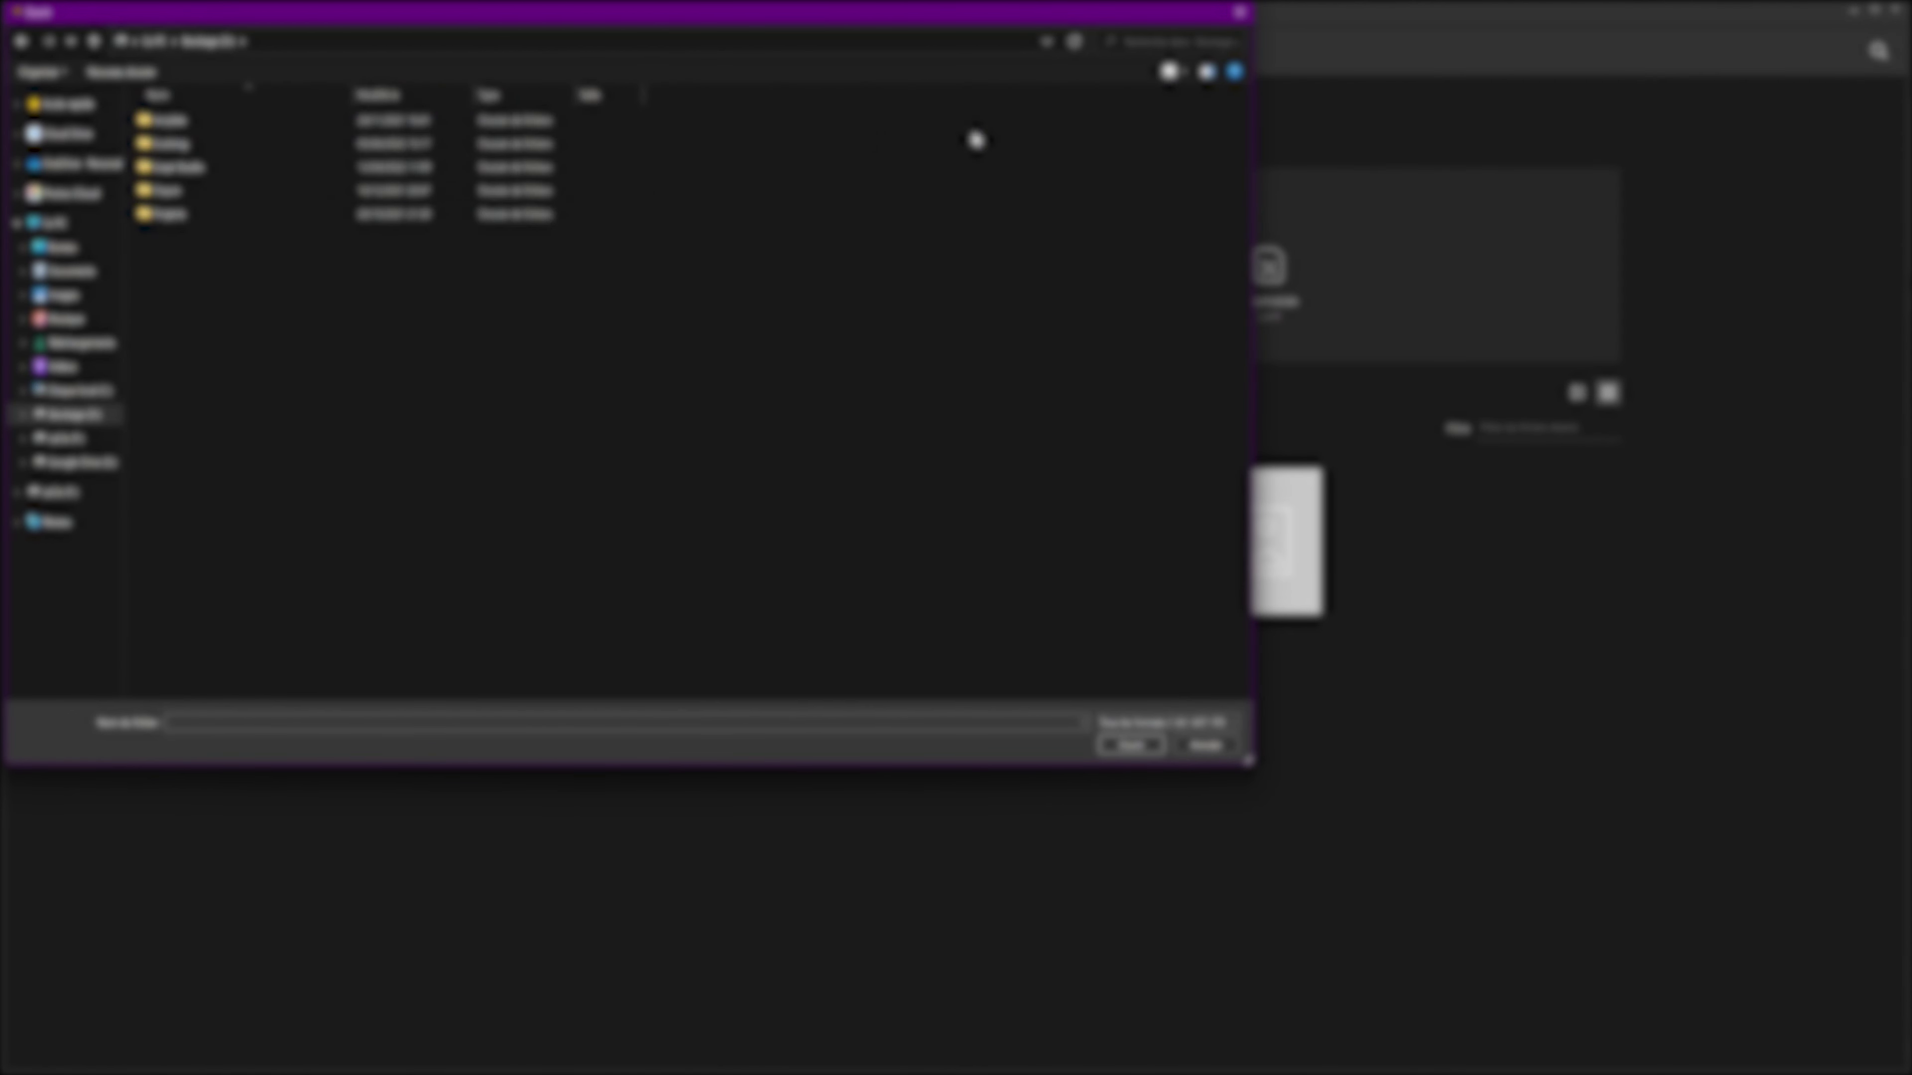
double_click(186, 153)
double_click(304, 129)
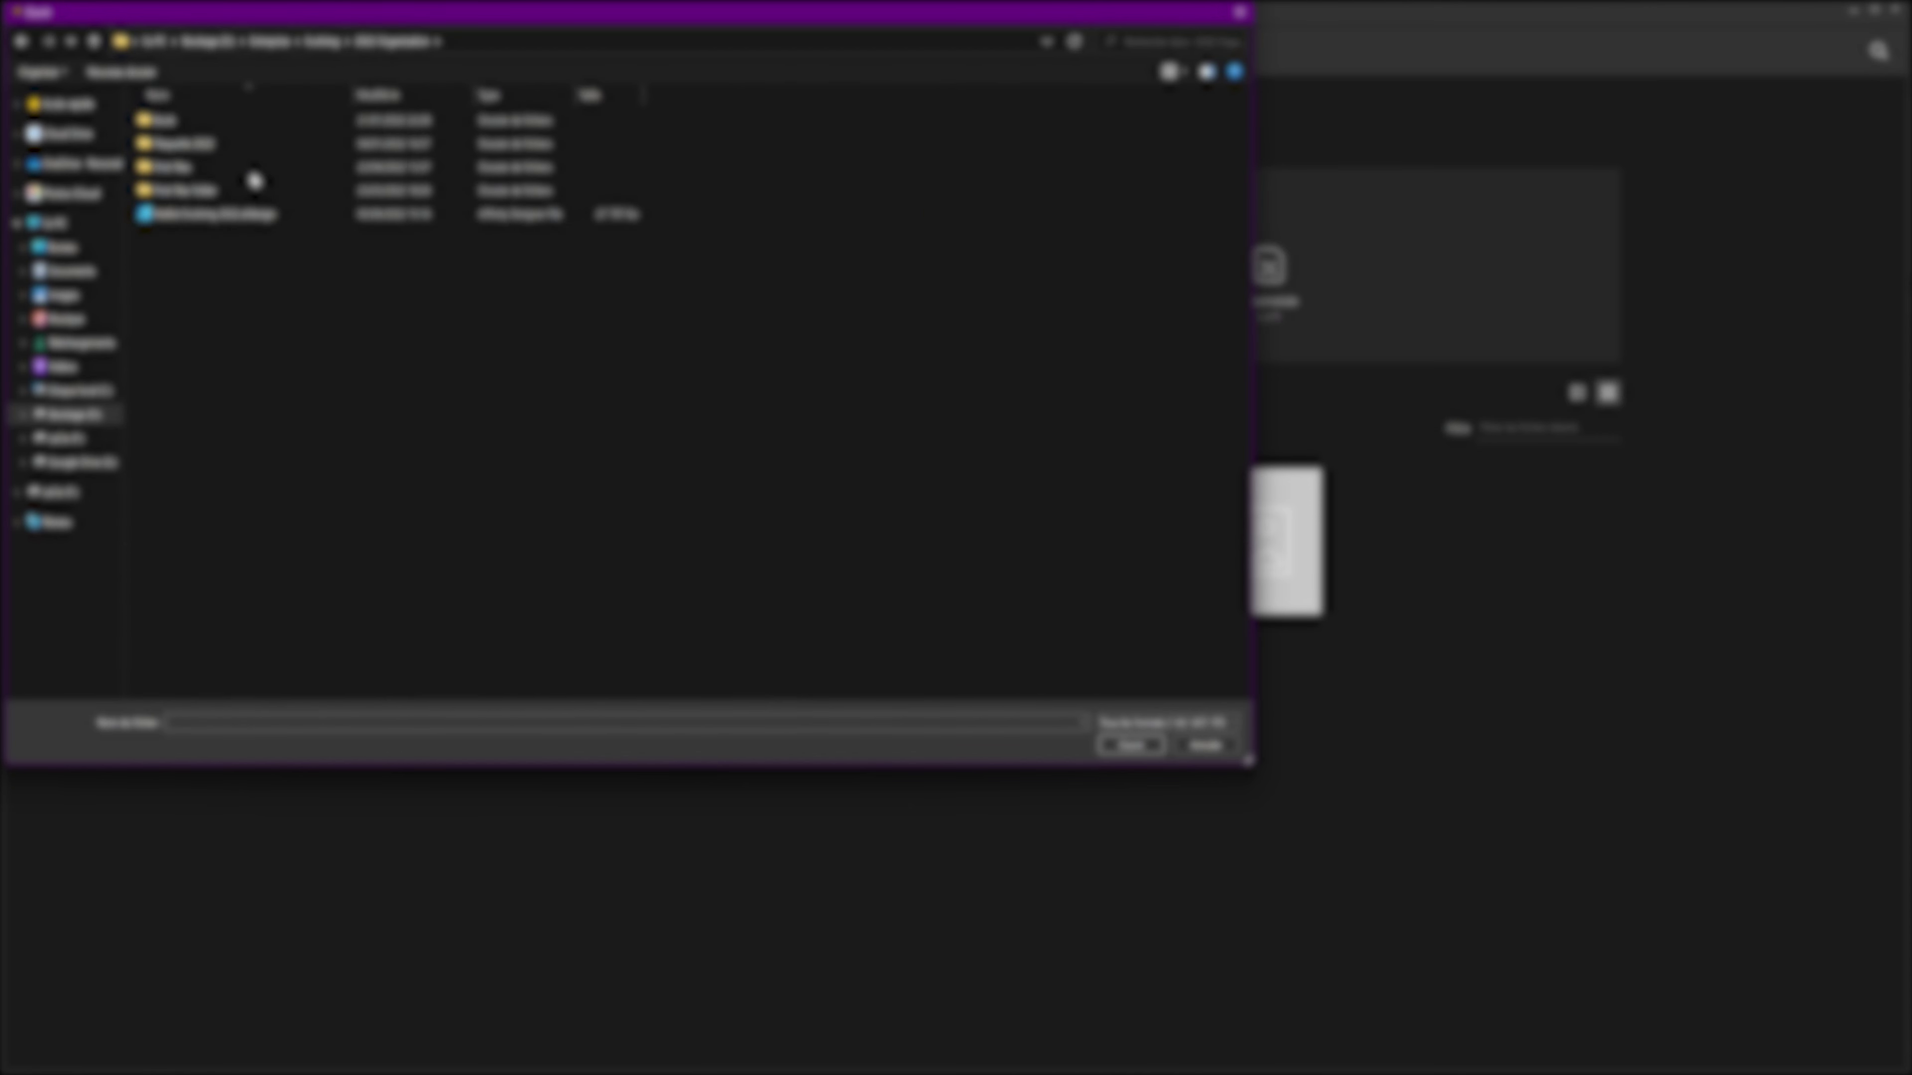
double_click(256, 179)
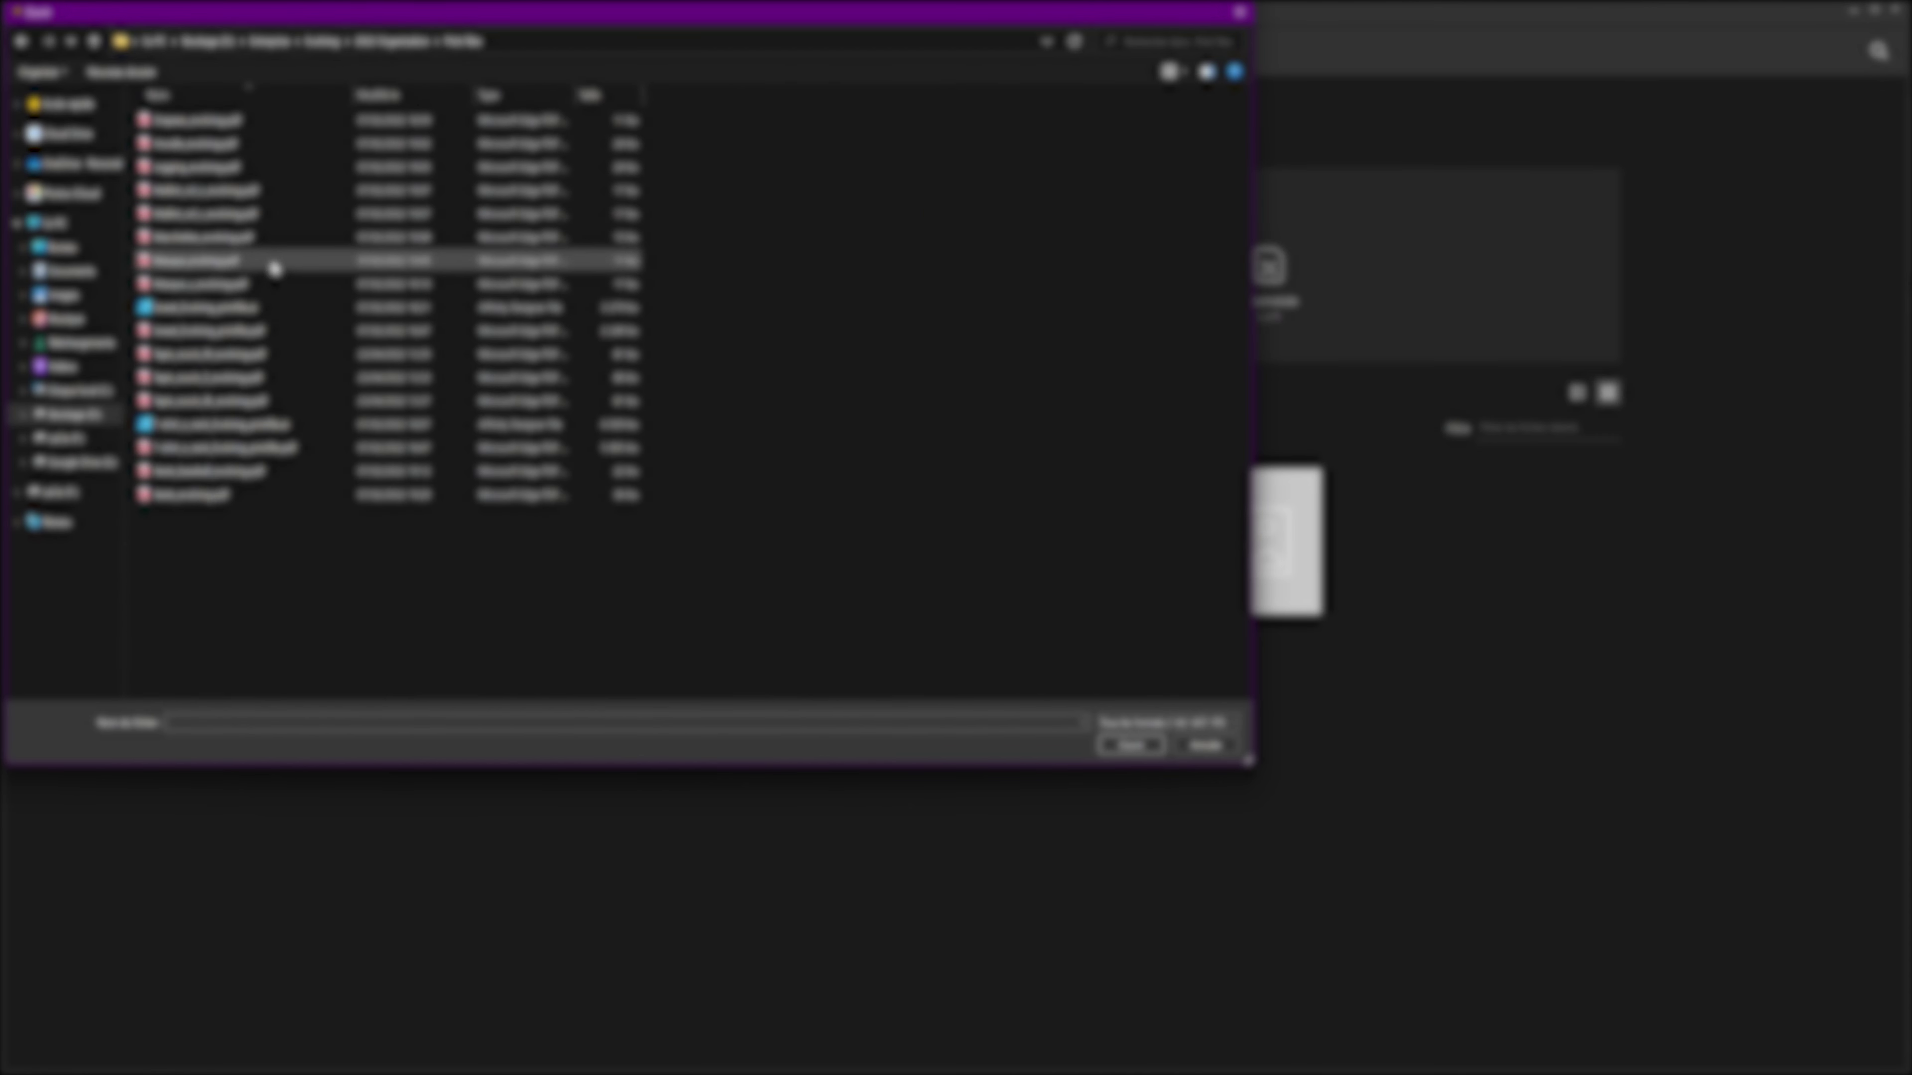
double_click(282, 194)
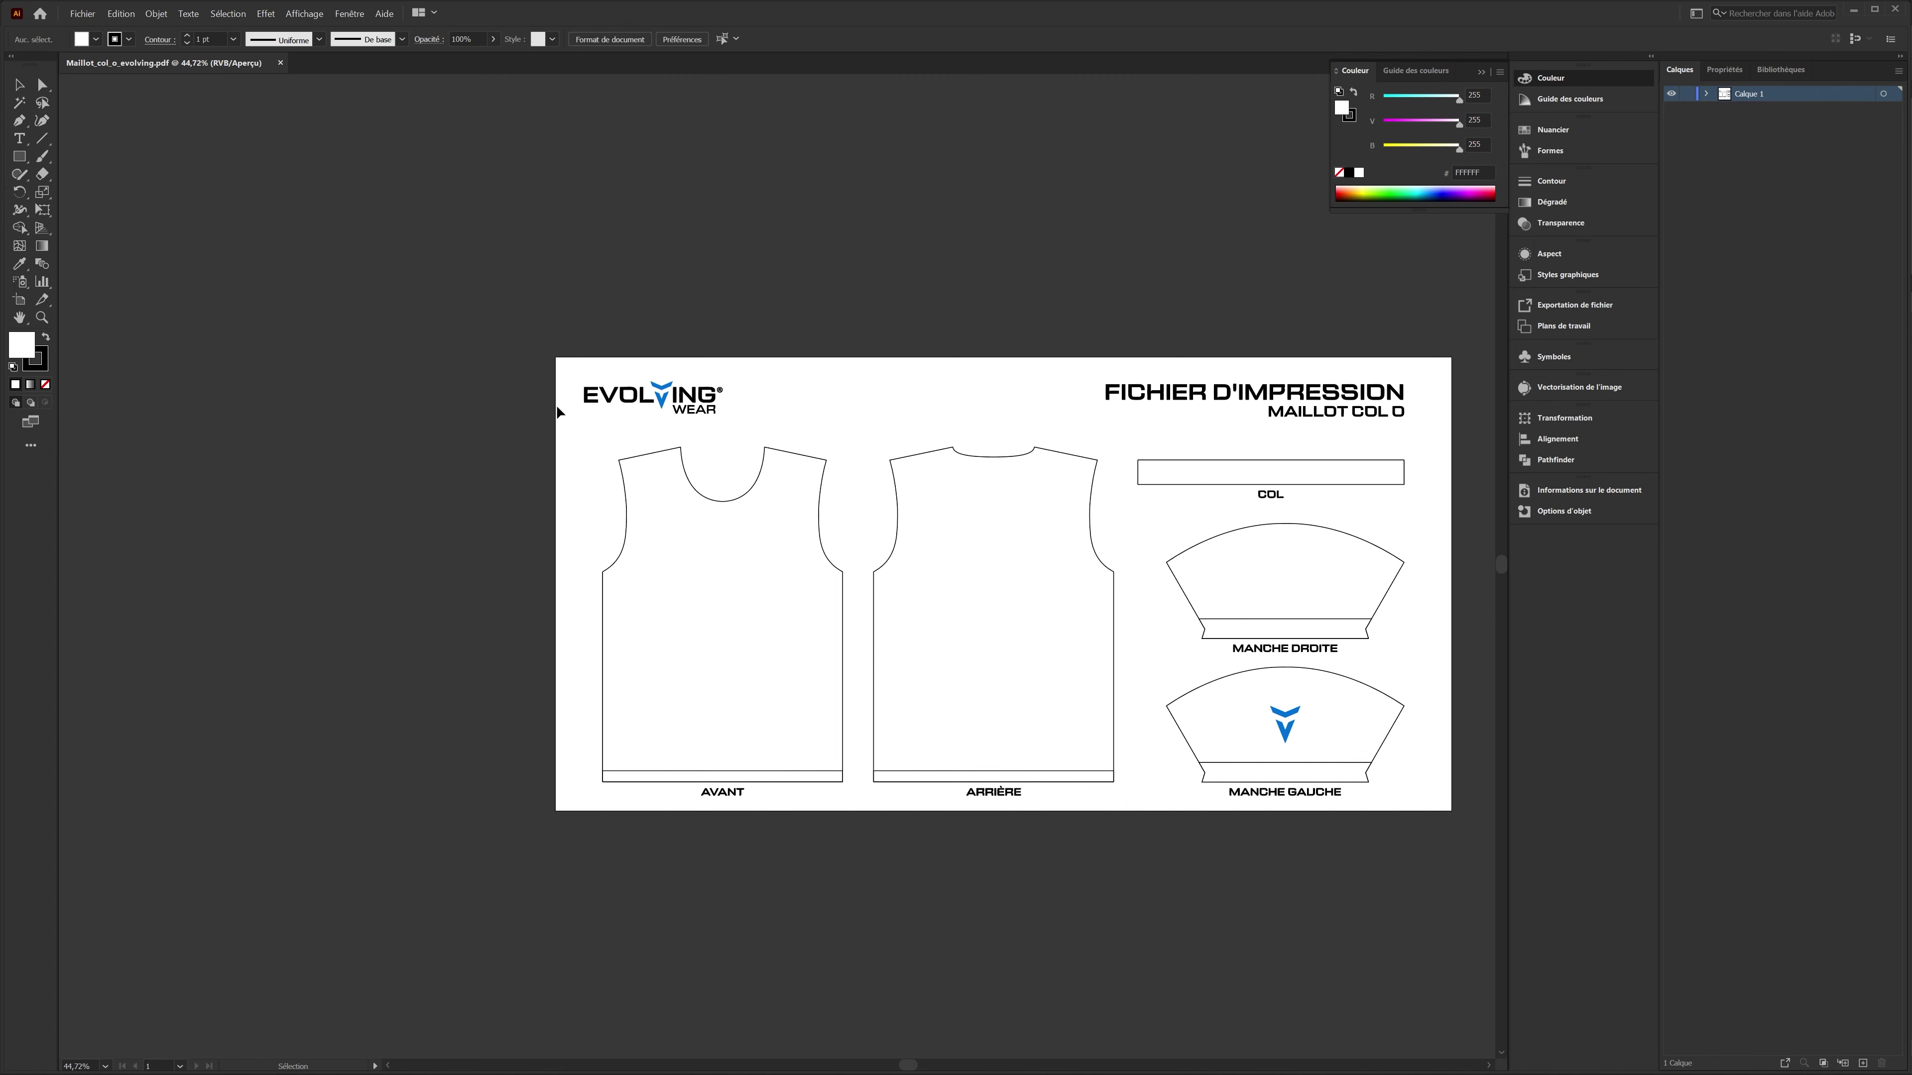
- Expand Calque 1's contents and delete the hem lines from the ARRIÈRE and AVANT body panels
scroll(516, 399, "down", 2)
scroll(805, 493, "up", 4)
key("ctrl+minus")
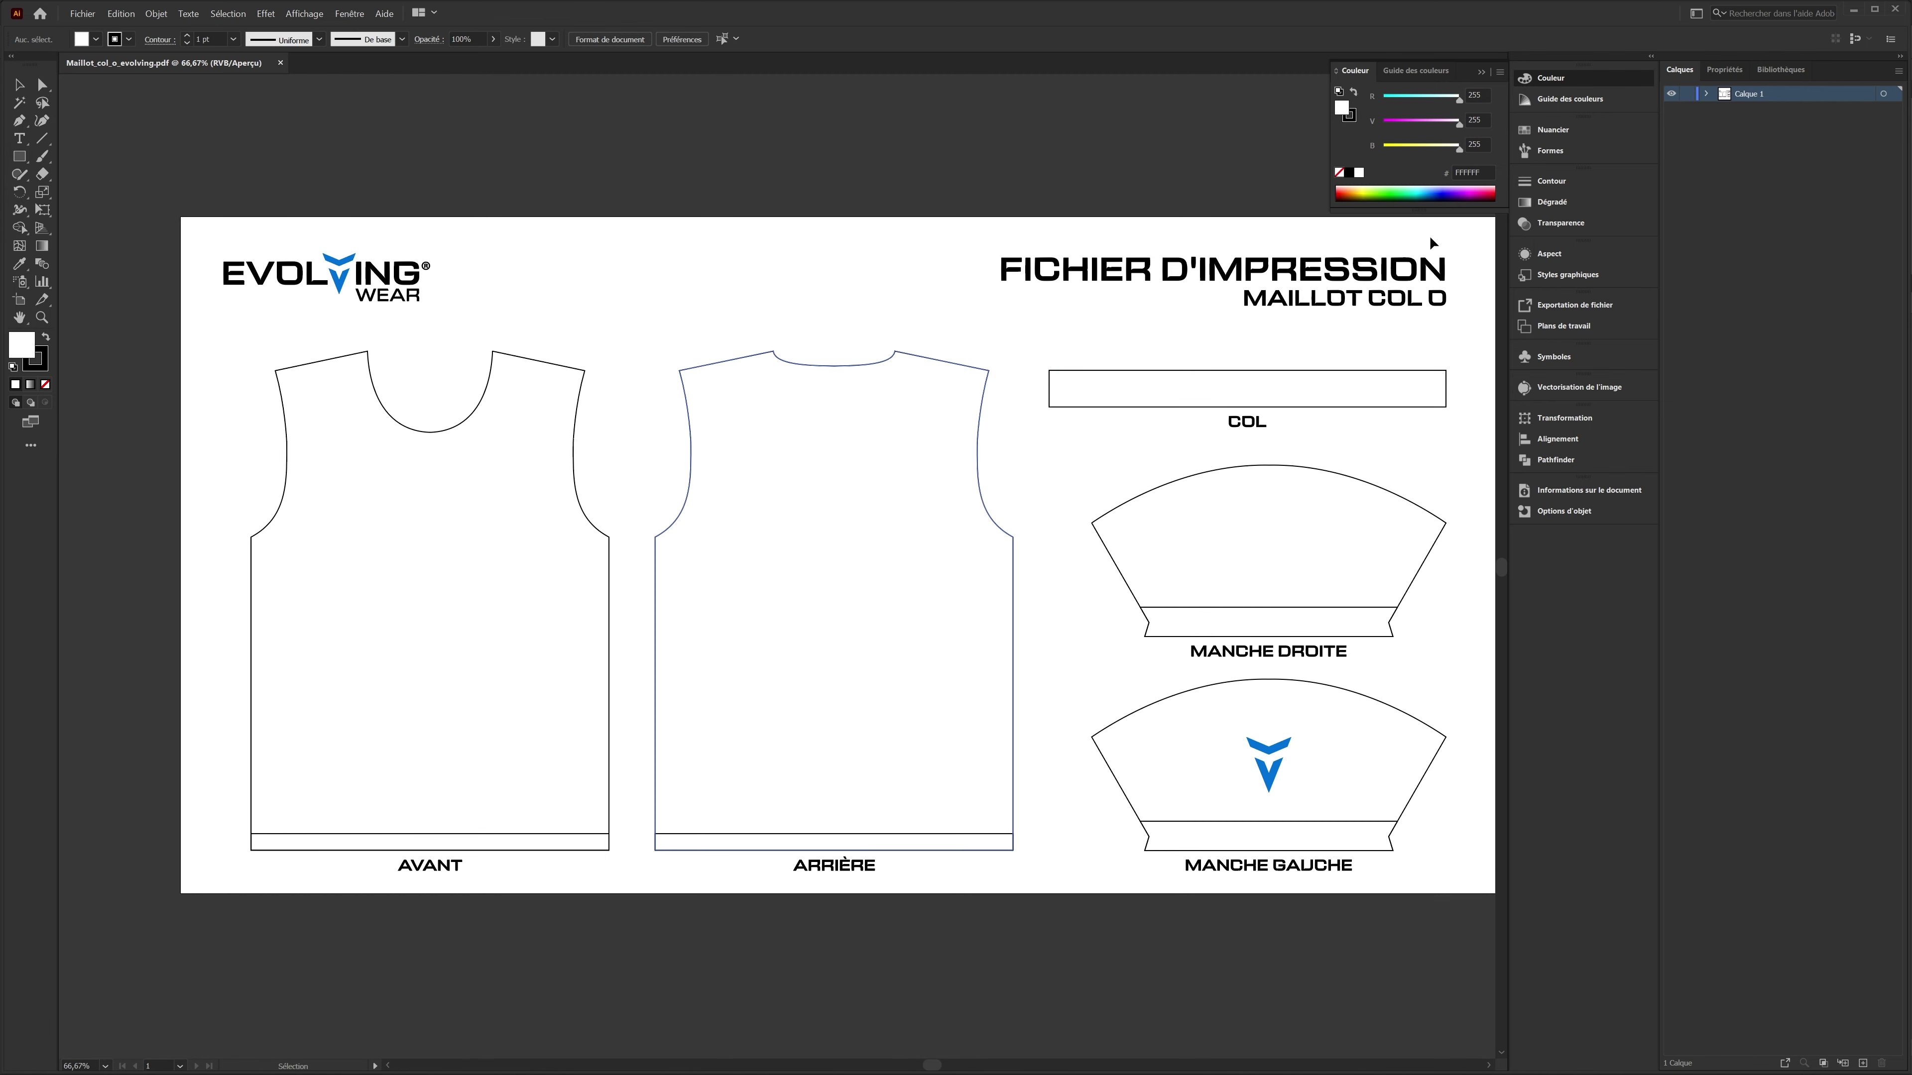
left_click(1706, 94)
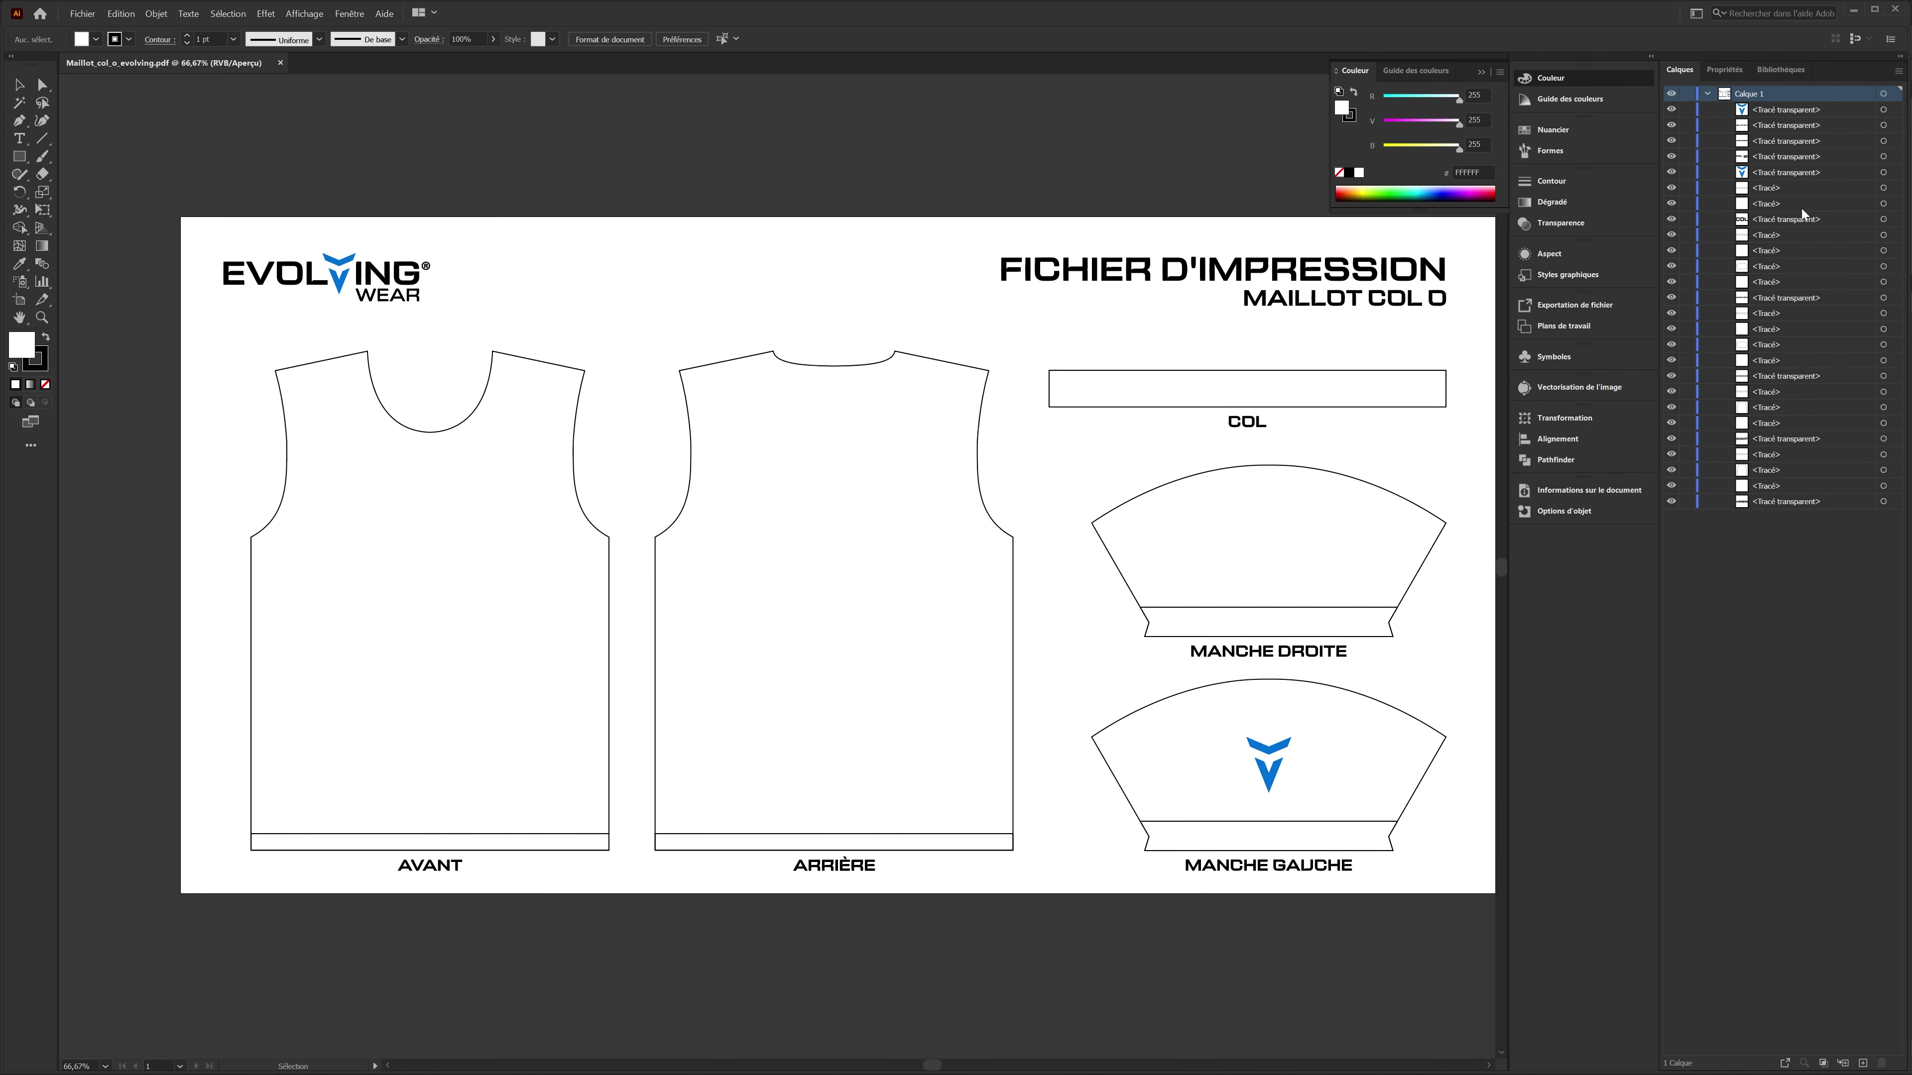
scroll(672, 942, "down", 1)
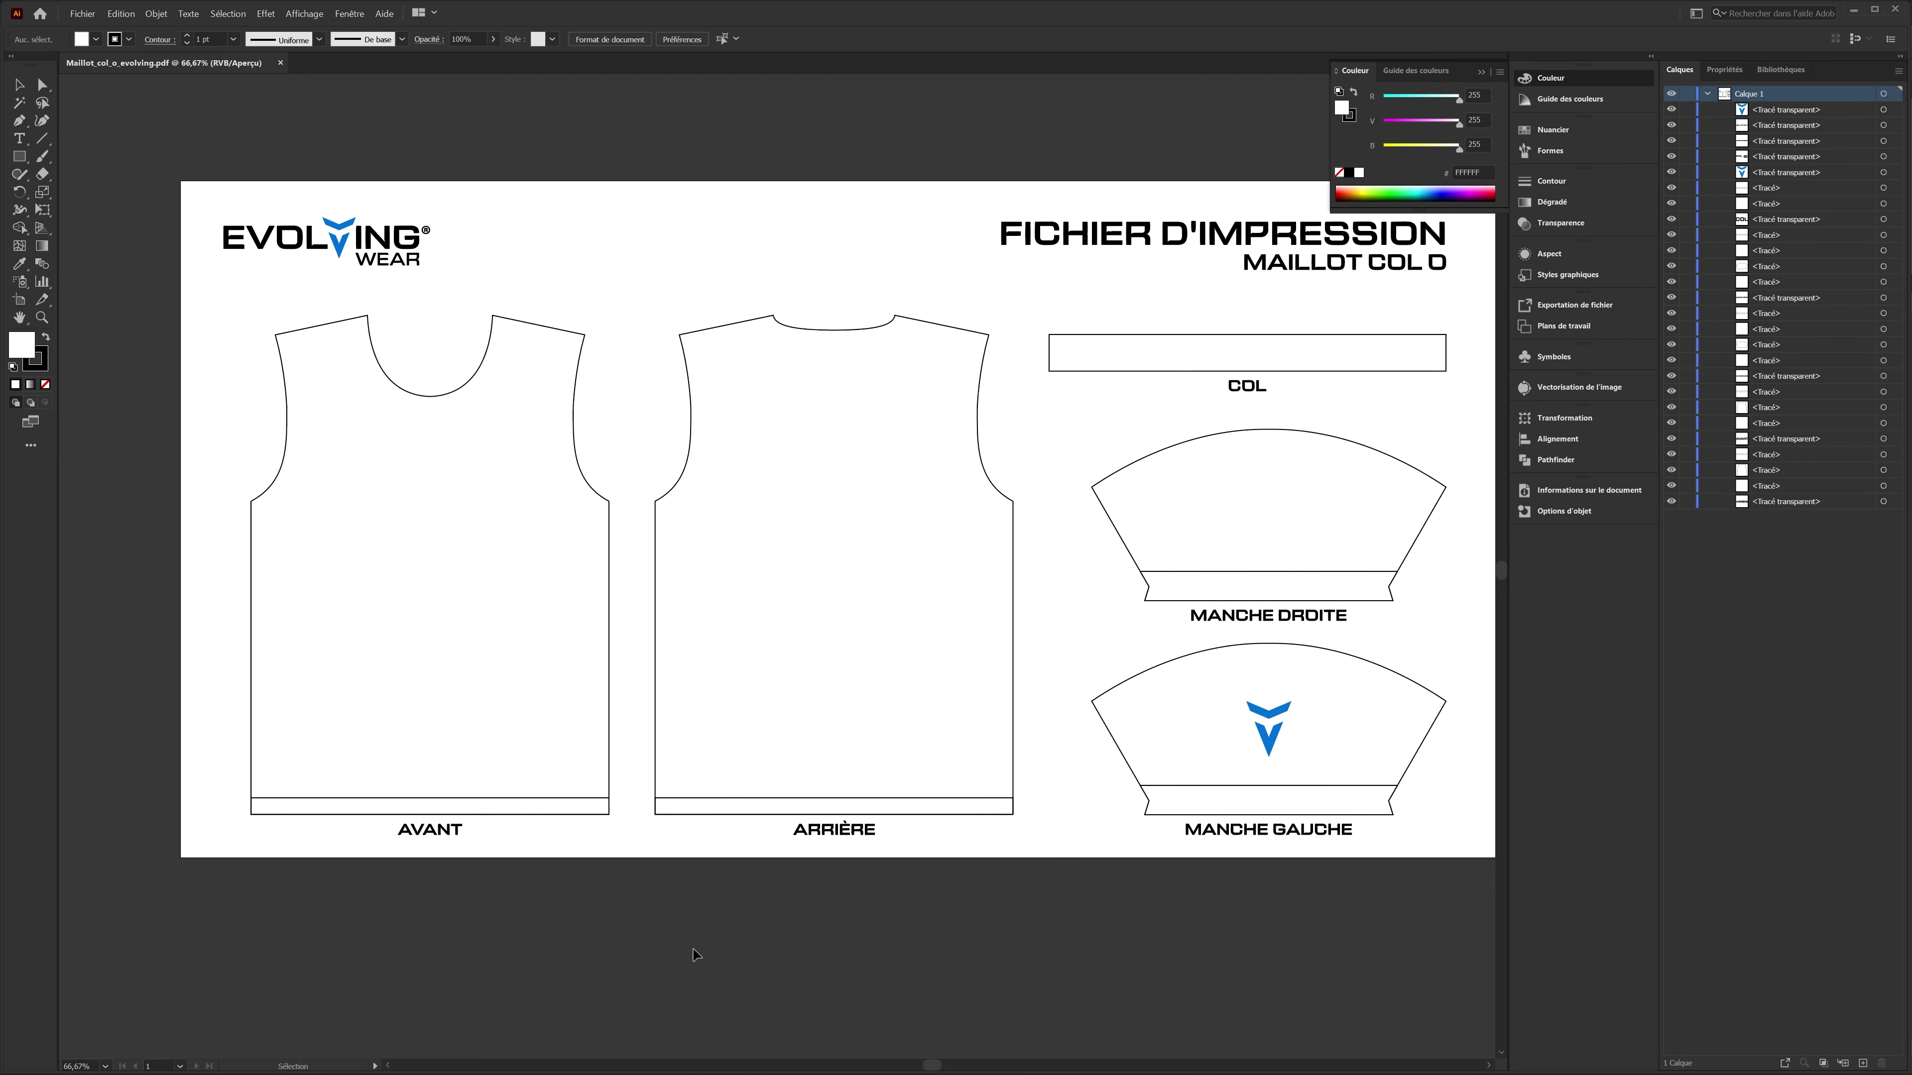
left_click(703, 804)
key("Delete")
left_click(431, 804)
key("Delete")
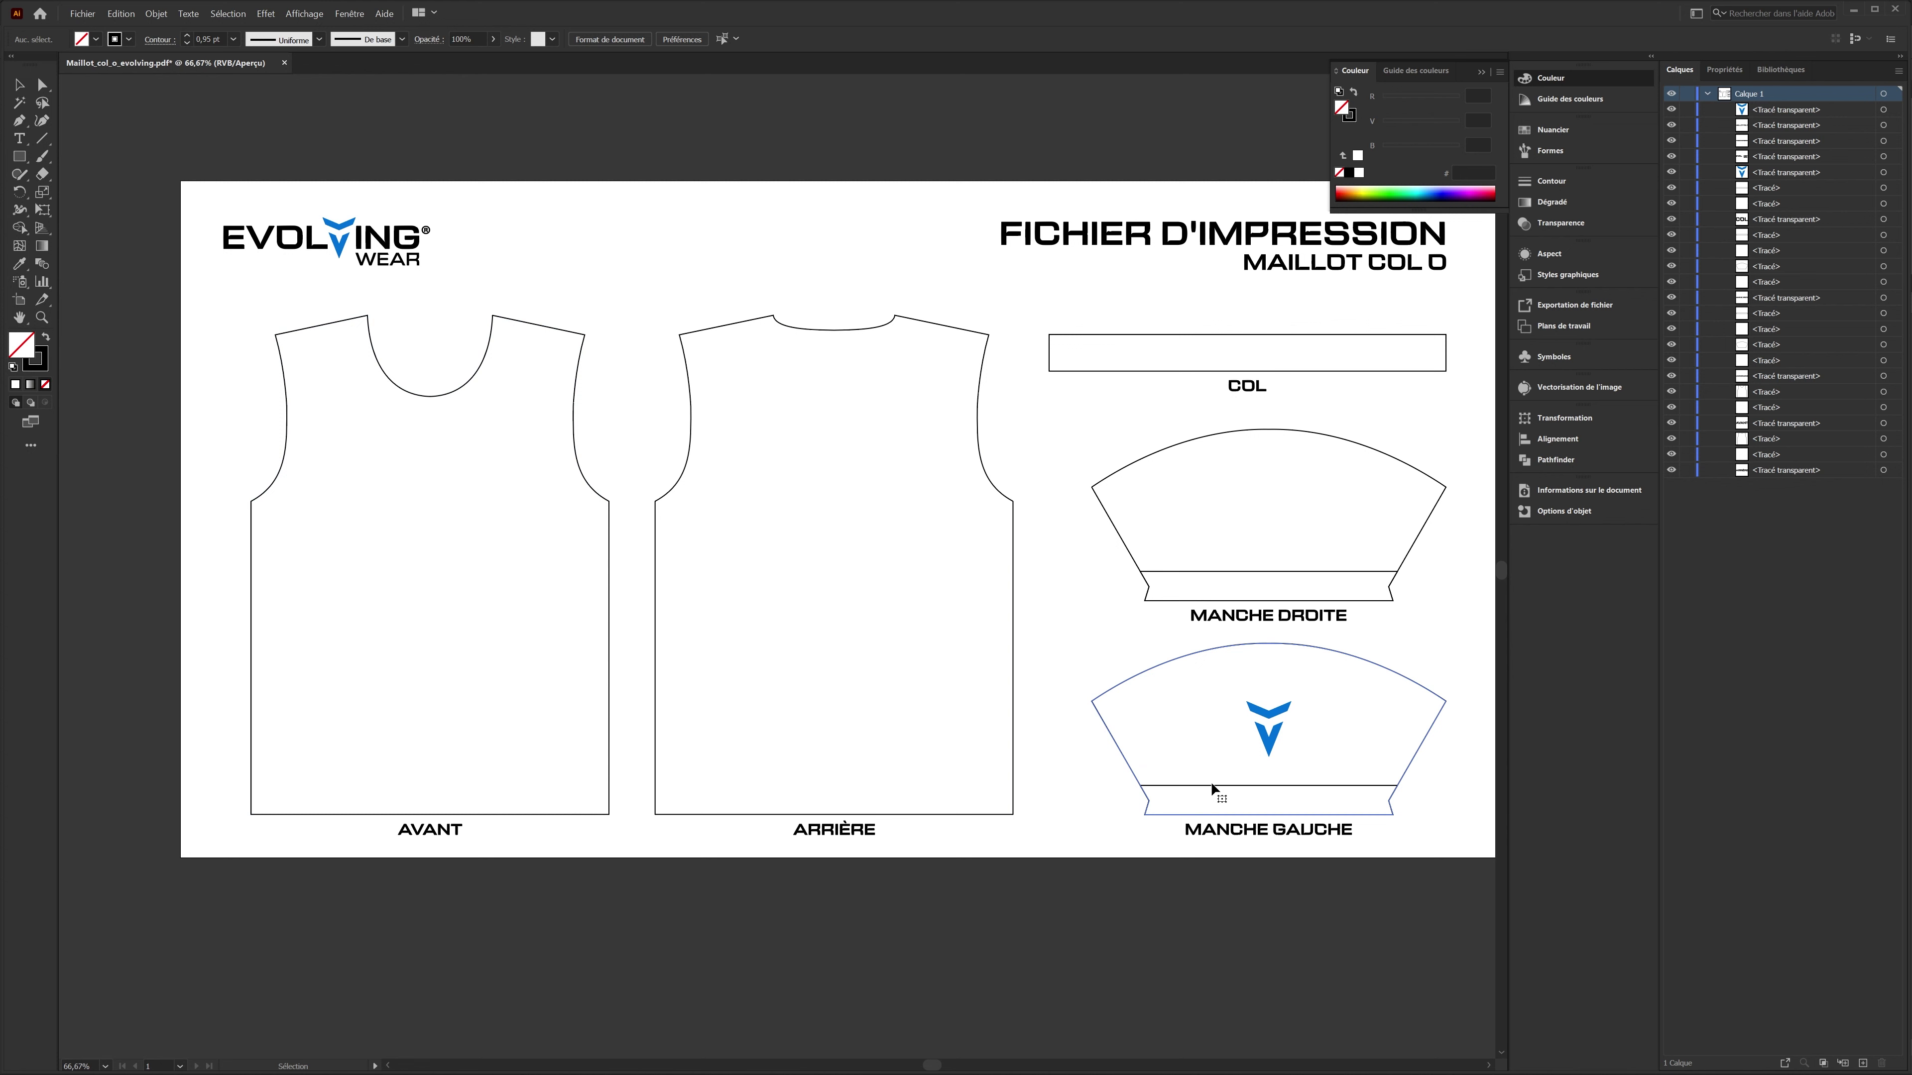
- Delete the cuff lines from the MANCHE DROITE and MANCHE GAUCHE sleeves
left_click(1211, 783)
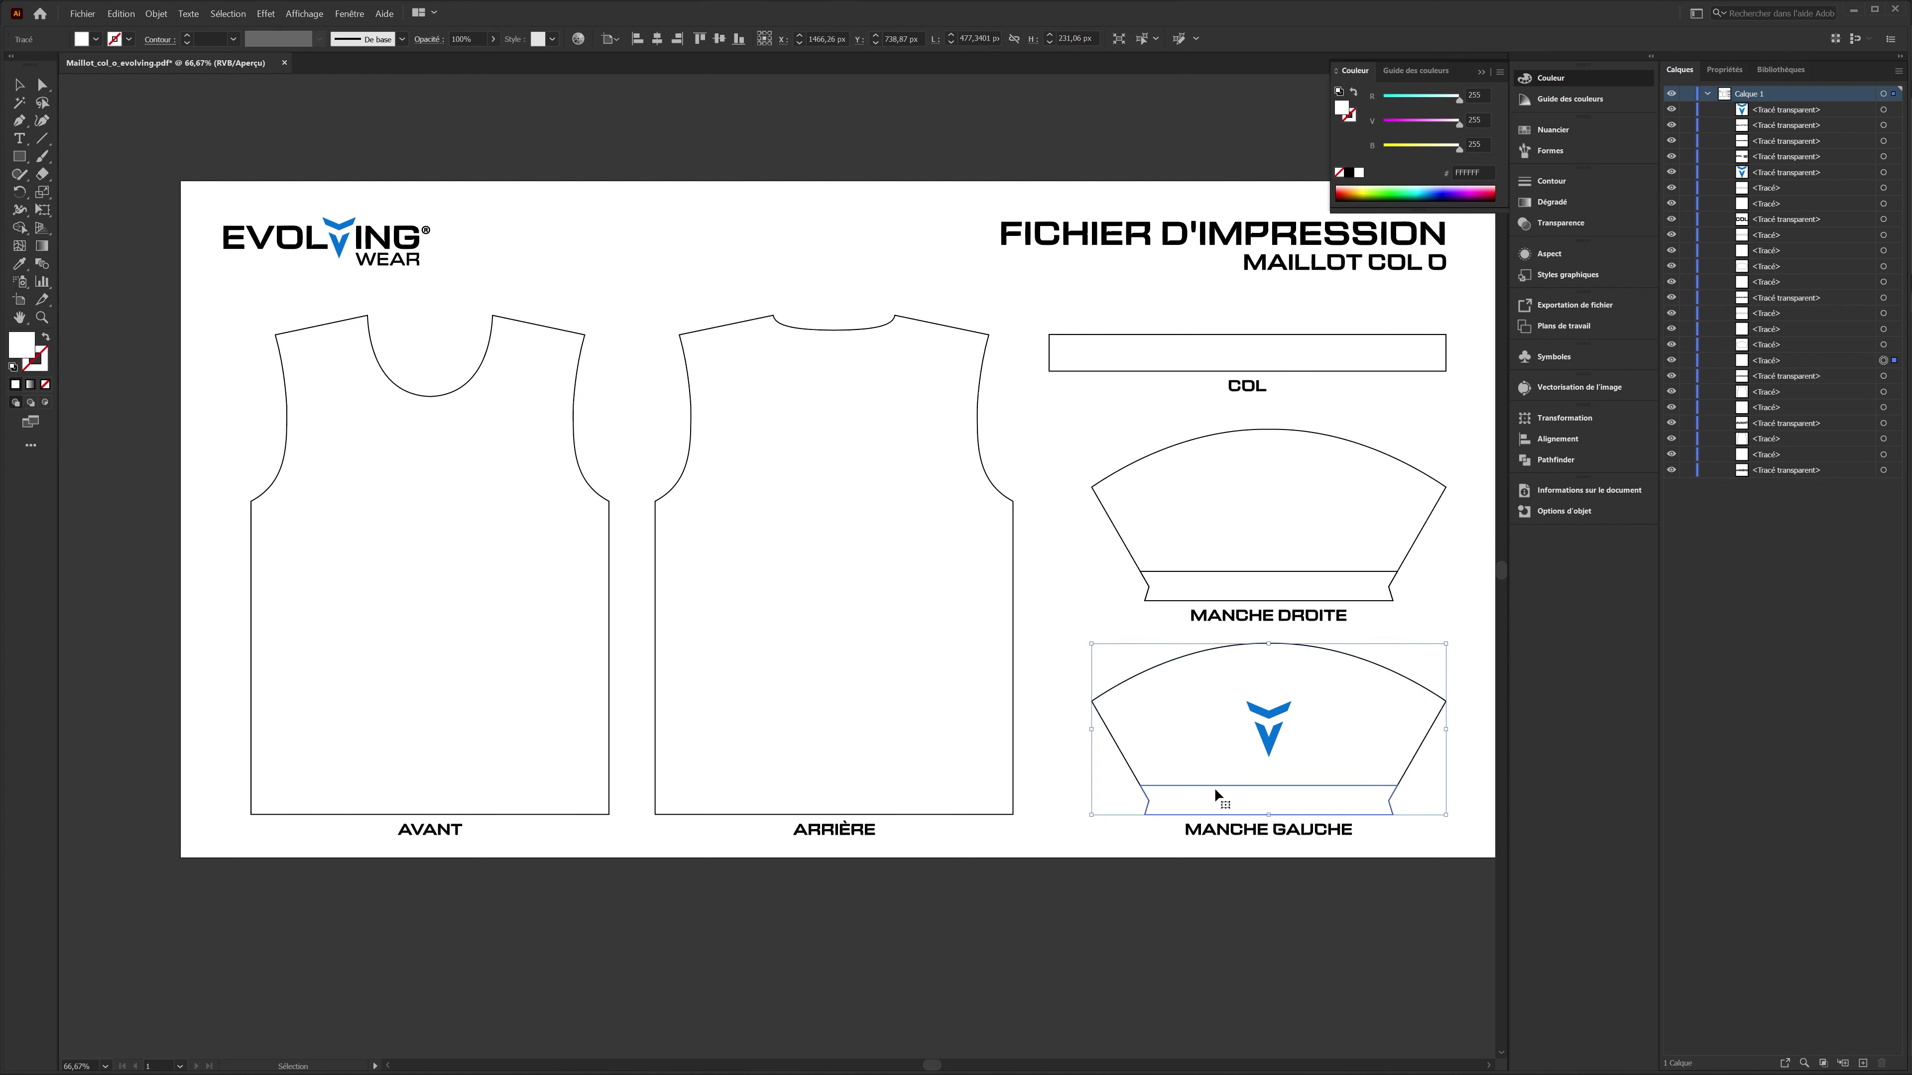
left_click(1180, 572)
key("Delete")
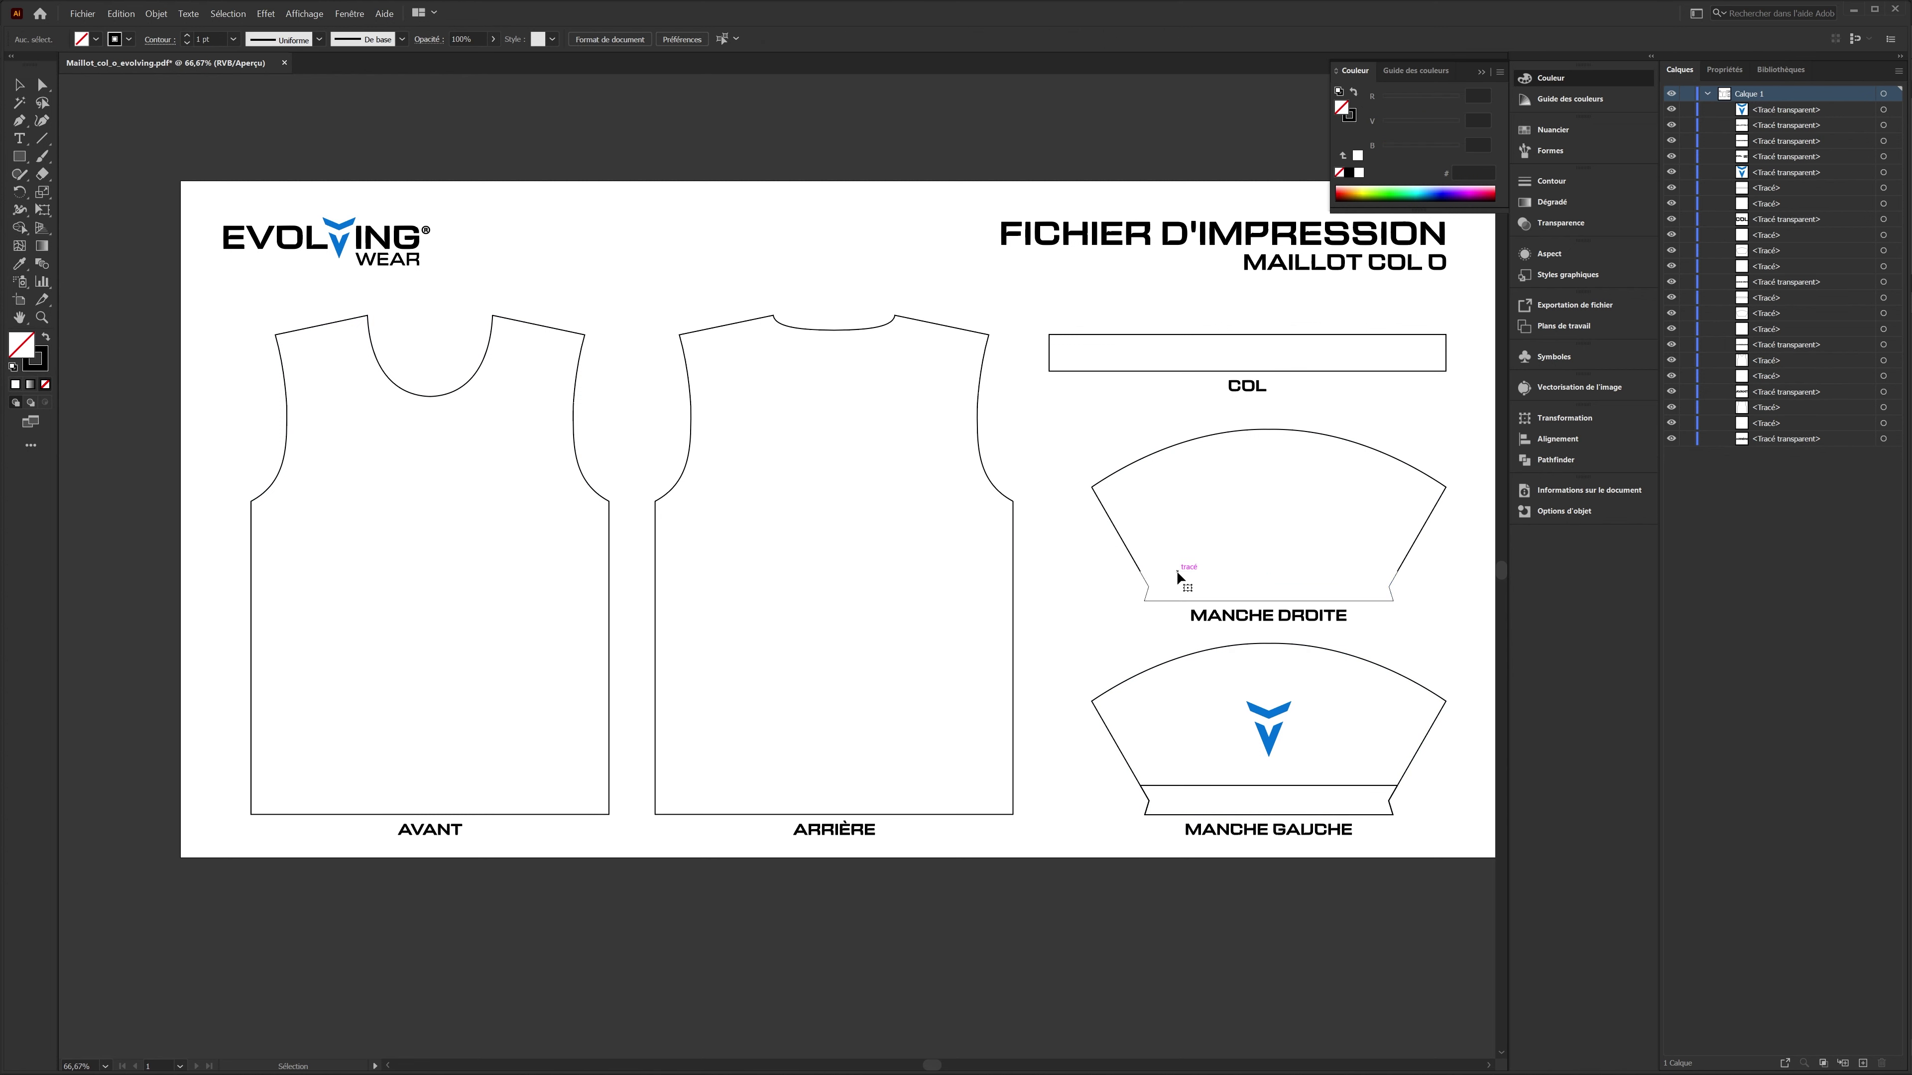
left_click(1165, 587)
key("Delete")
left_click(1165, 802)
key("Delete")
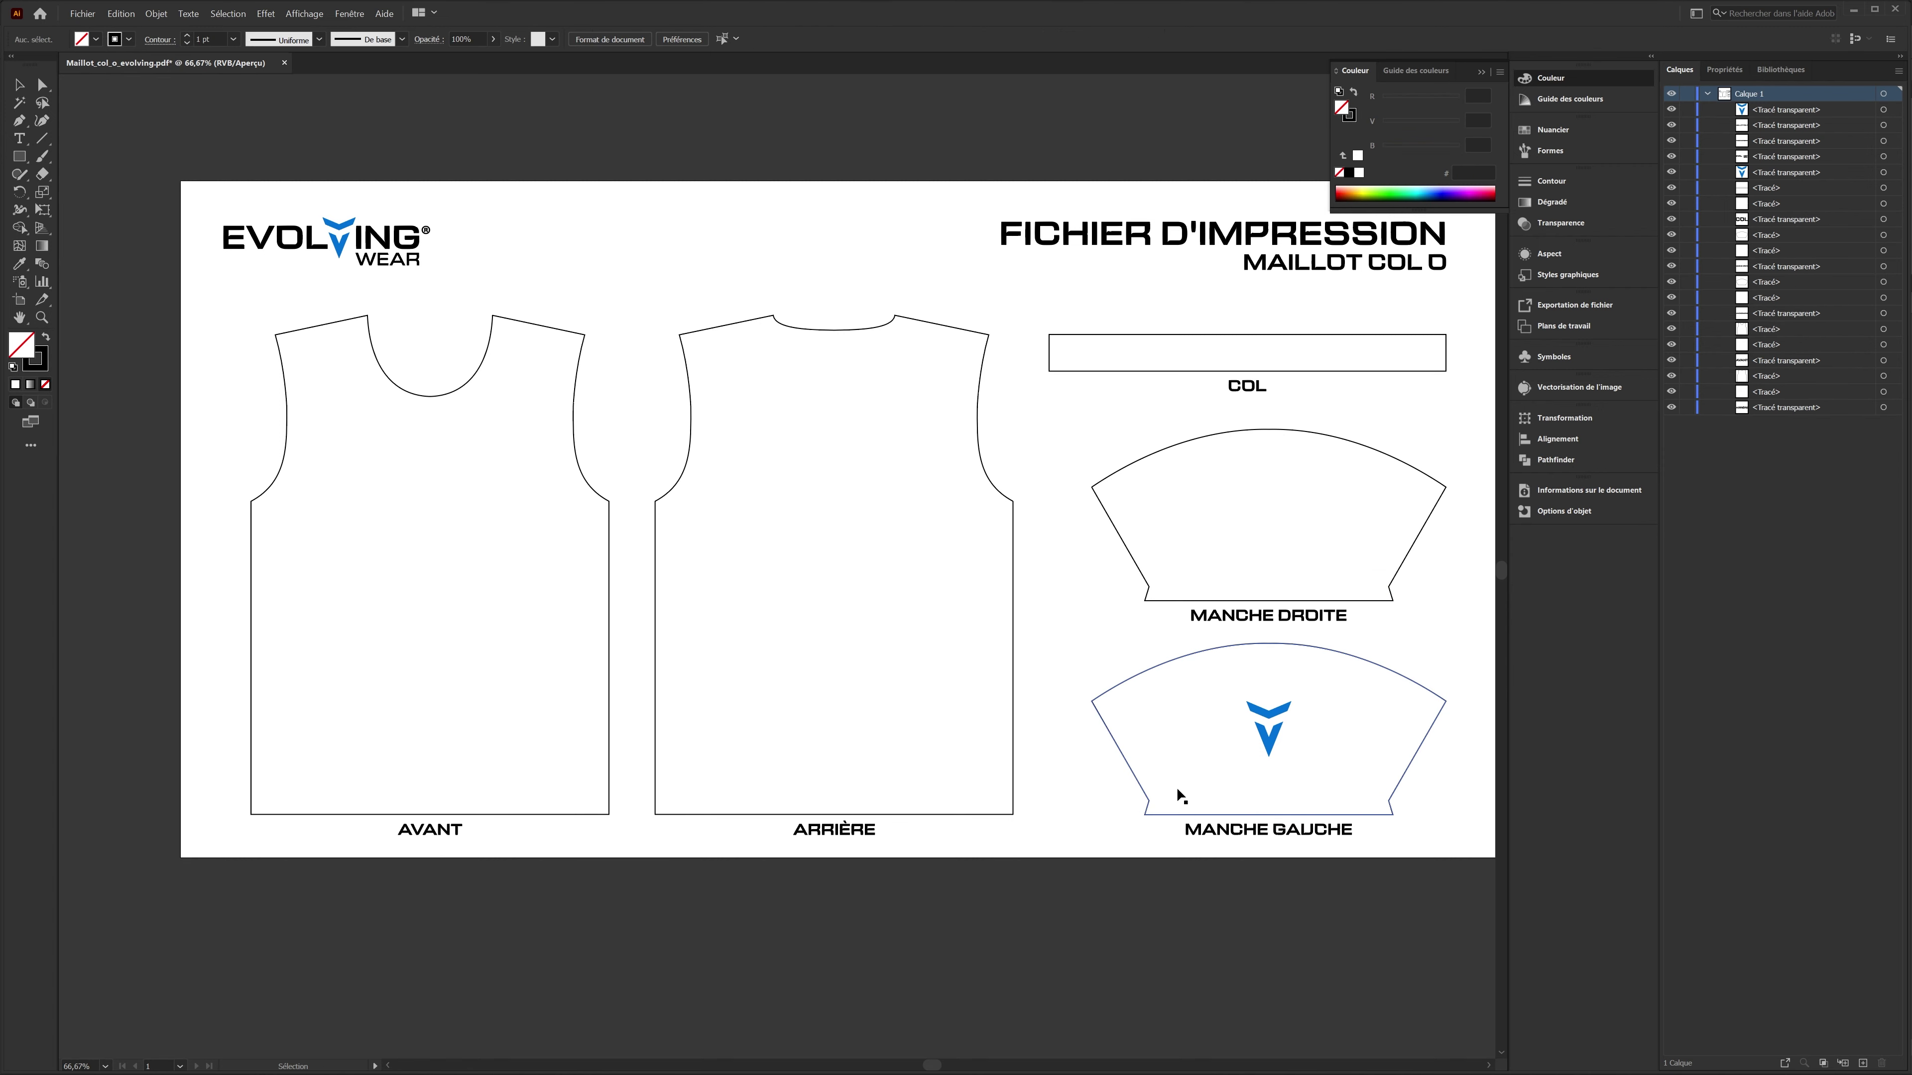
scroll(919, 851, "down", 1)
scroll(935, 668, "up", 1)
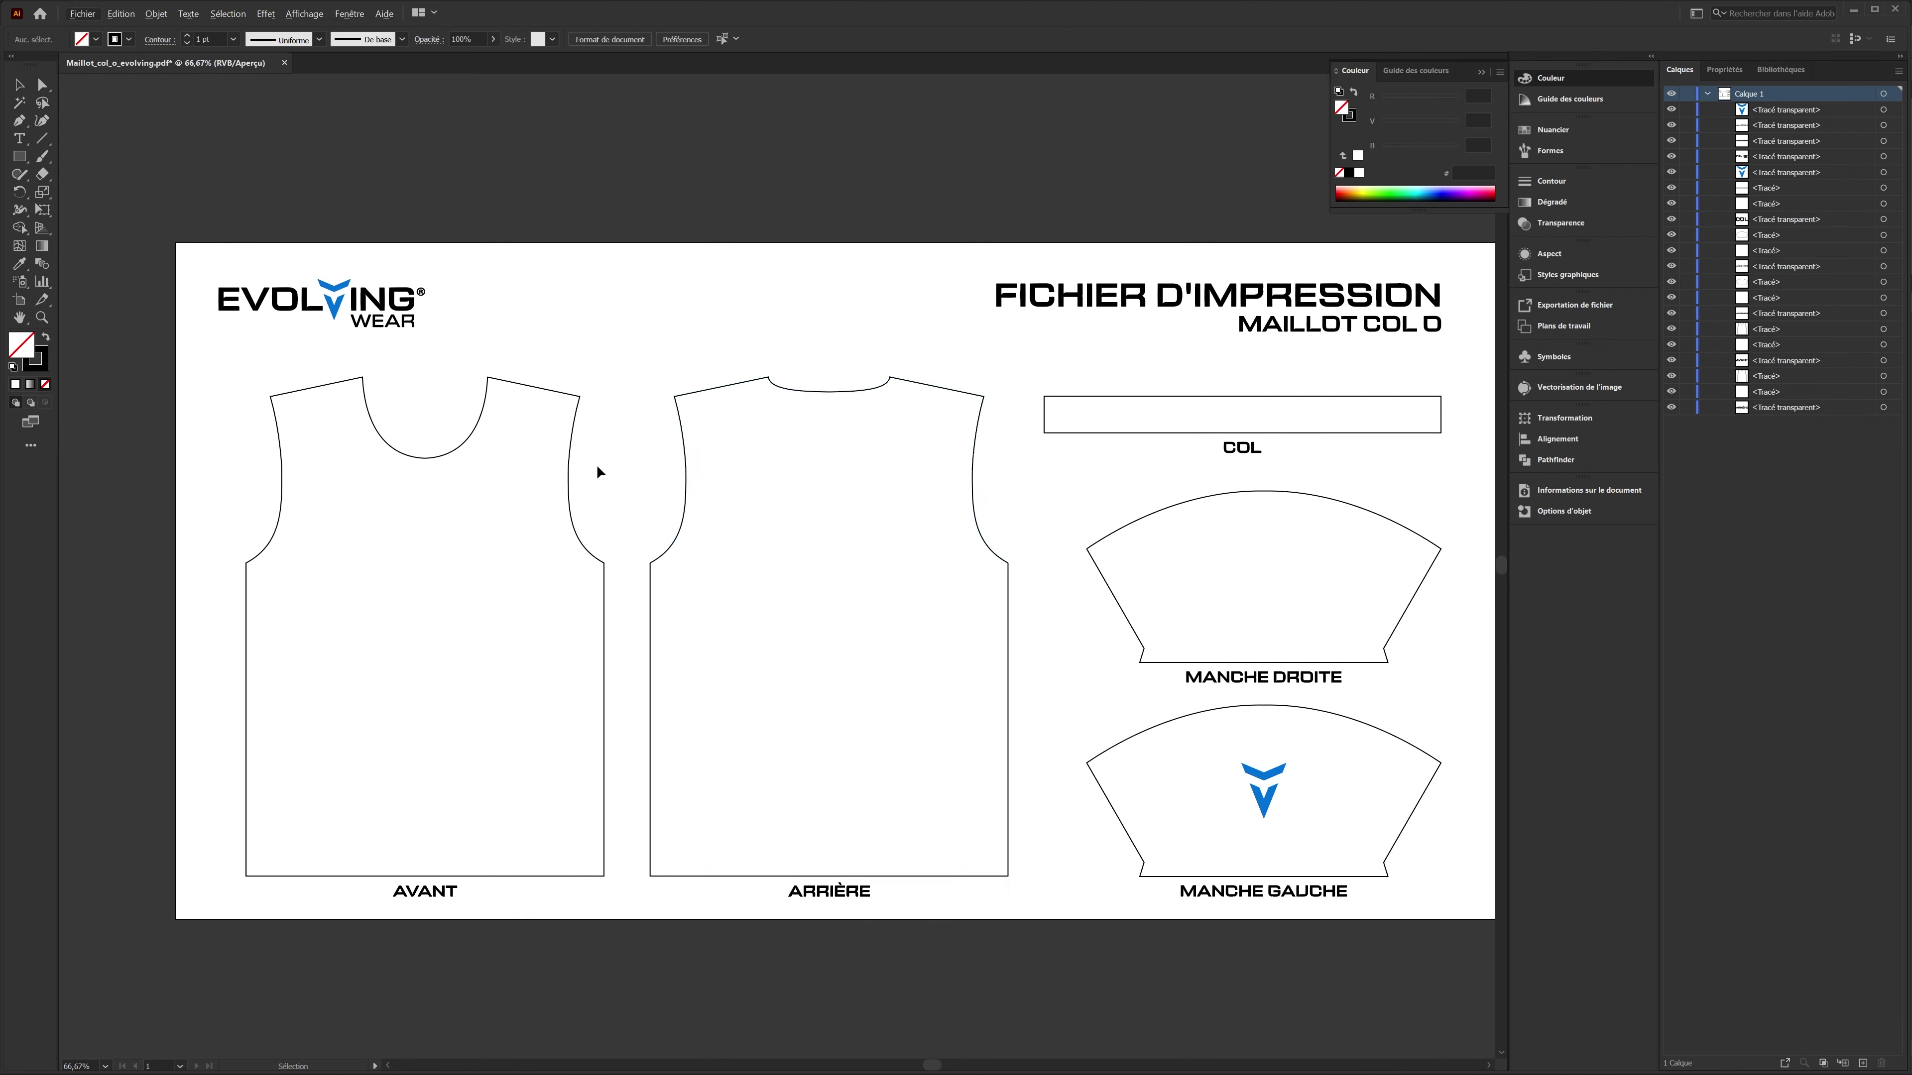
- Copy the blue, black and grey colour rectangles in Affinity Designer and return to Illustrator
key("alt+Tab")
left_click(1111, 486)
left_click(264, 143)
left_click(272, 207, "shift")
left_click(288, 264, "shift")
key("alt+Tab")
- Draw a second, narrow artboard about 380 px wide beside the print layout and align its upper edge with the layout's
scroll(671, 632, "down", 1)
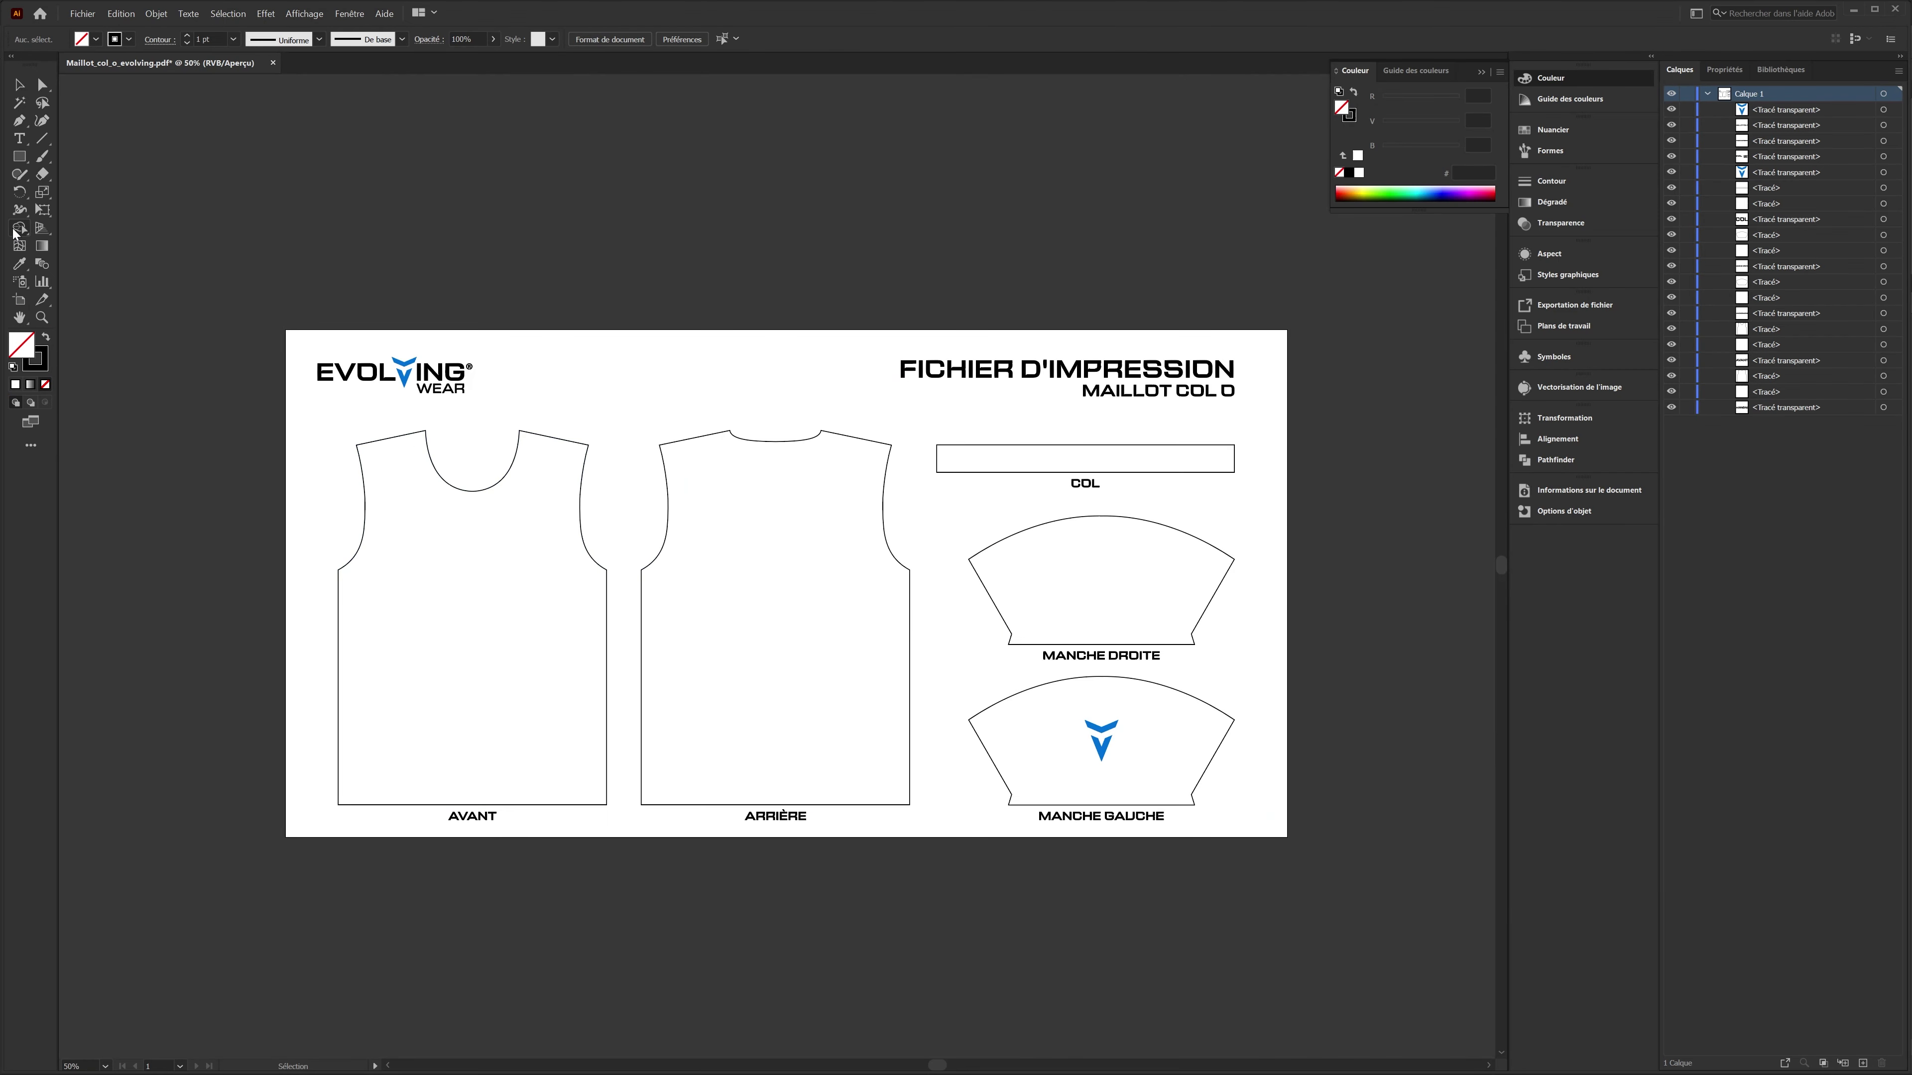
left_click(21, 297)
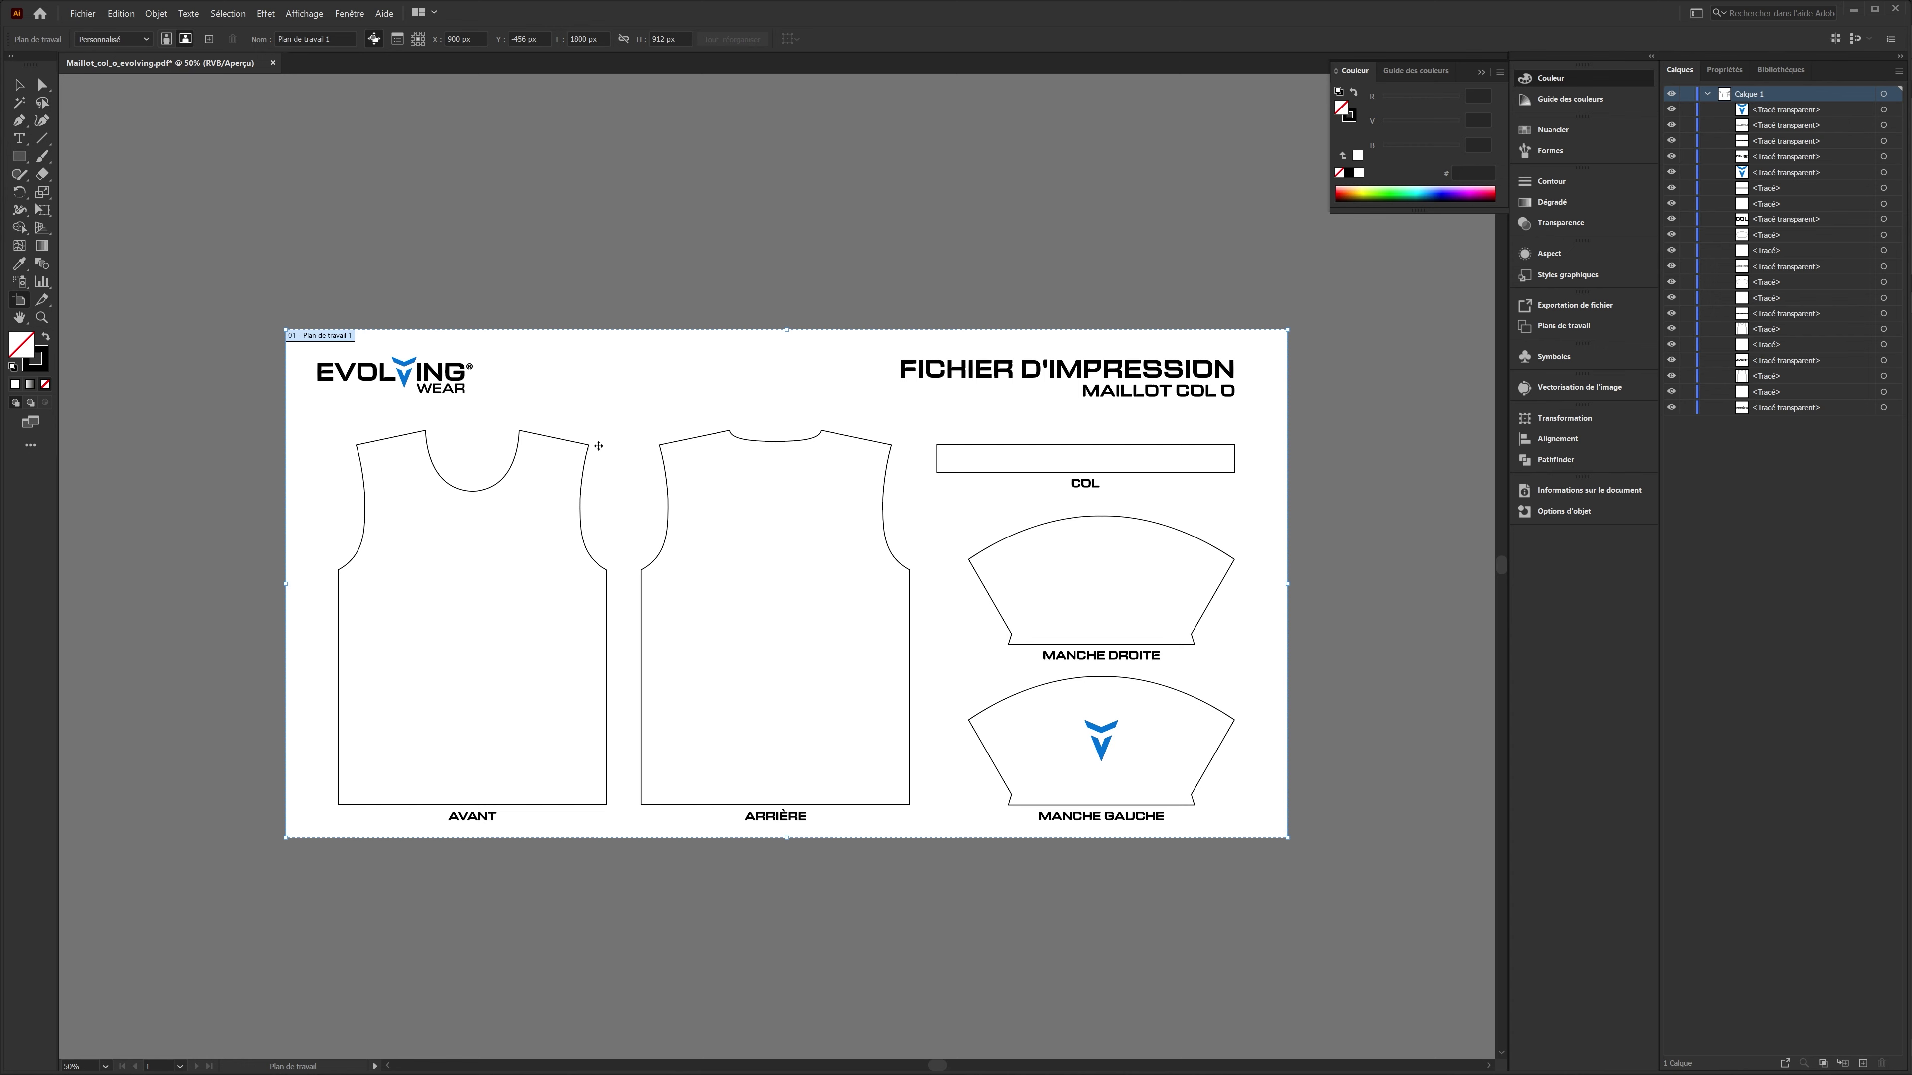
scroll(599, 445, "down", 1)
left_click_drag(242, 377, 383, 717)
key("Escape")
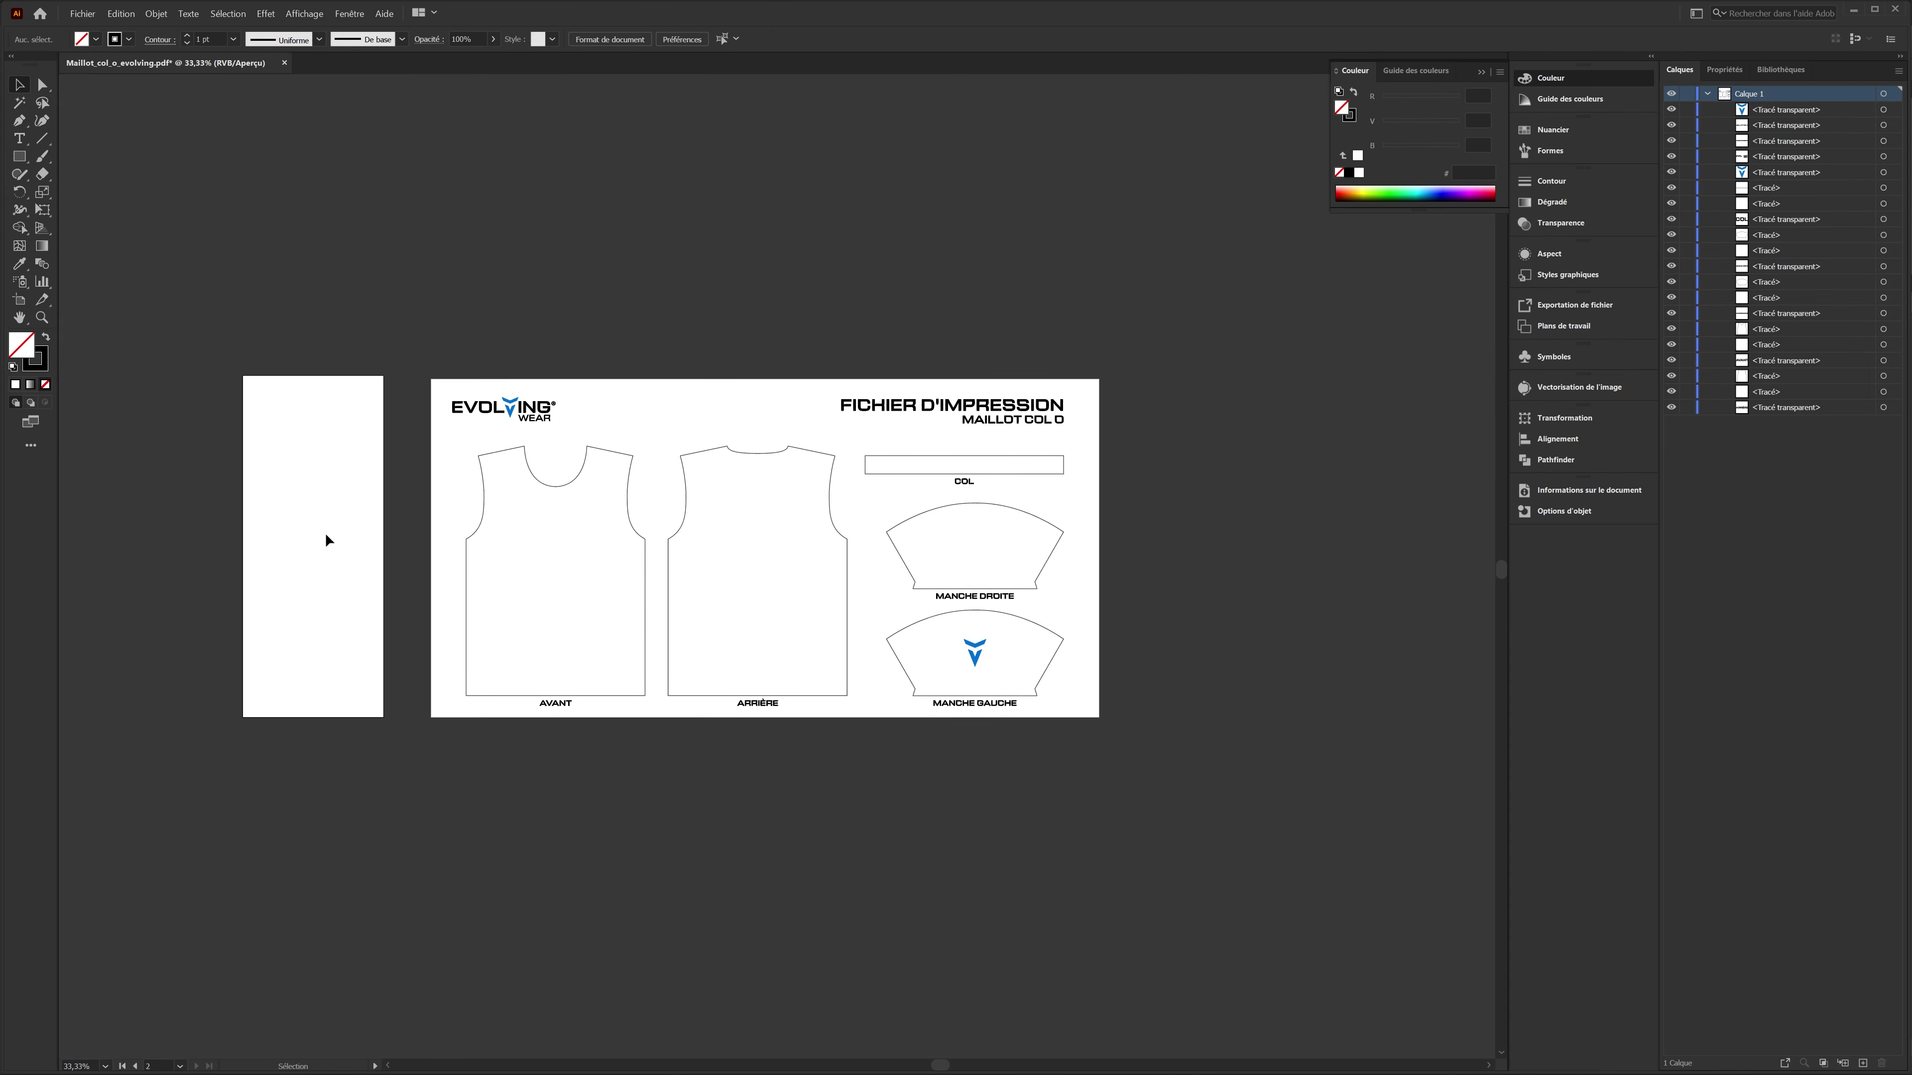
left_click(21, 301)
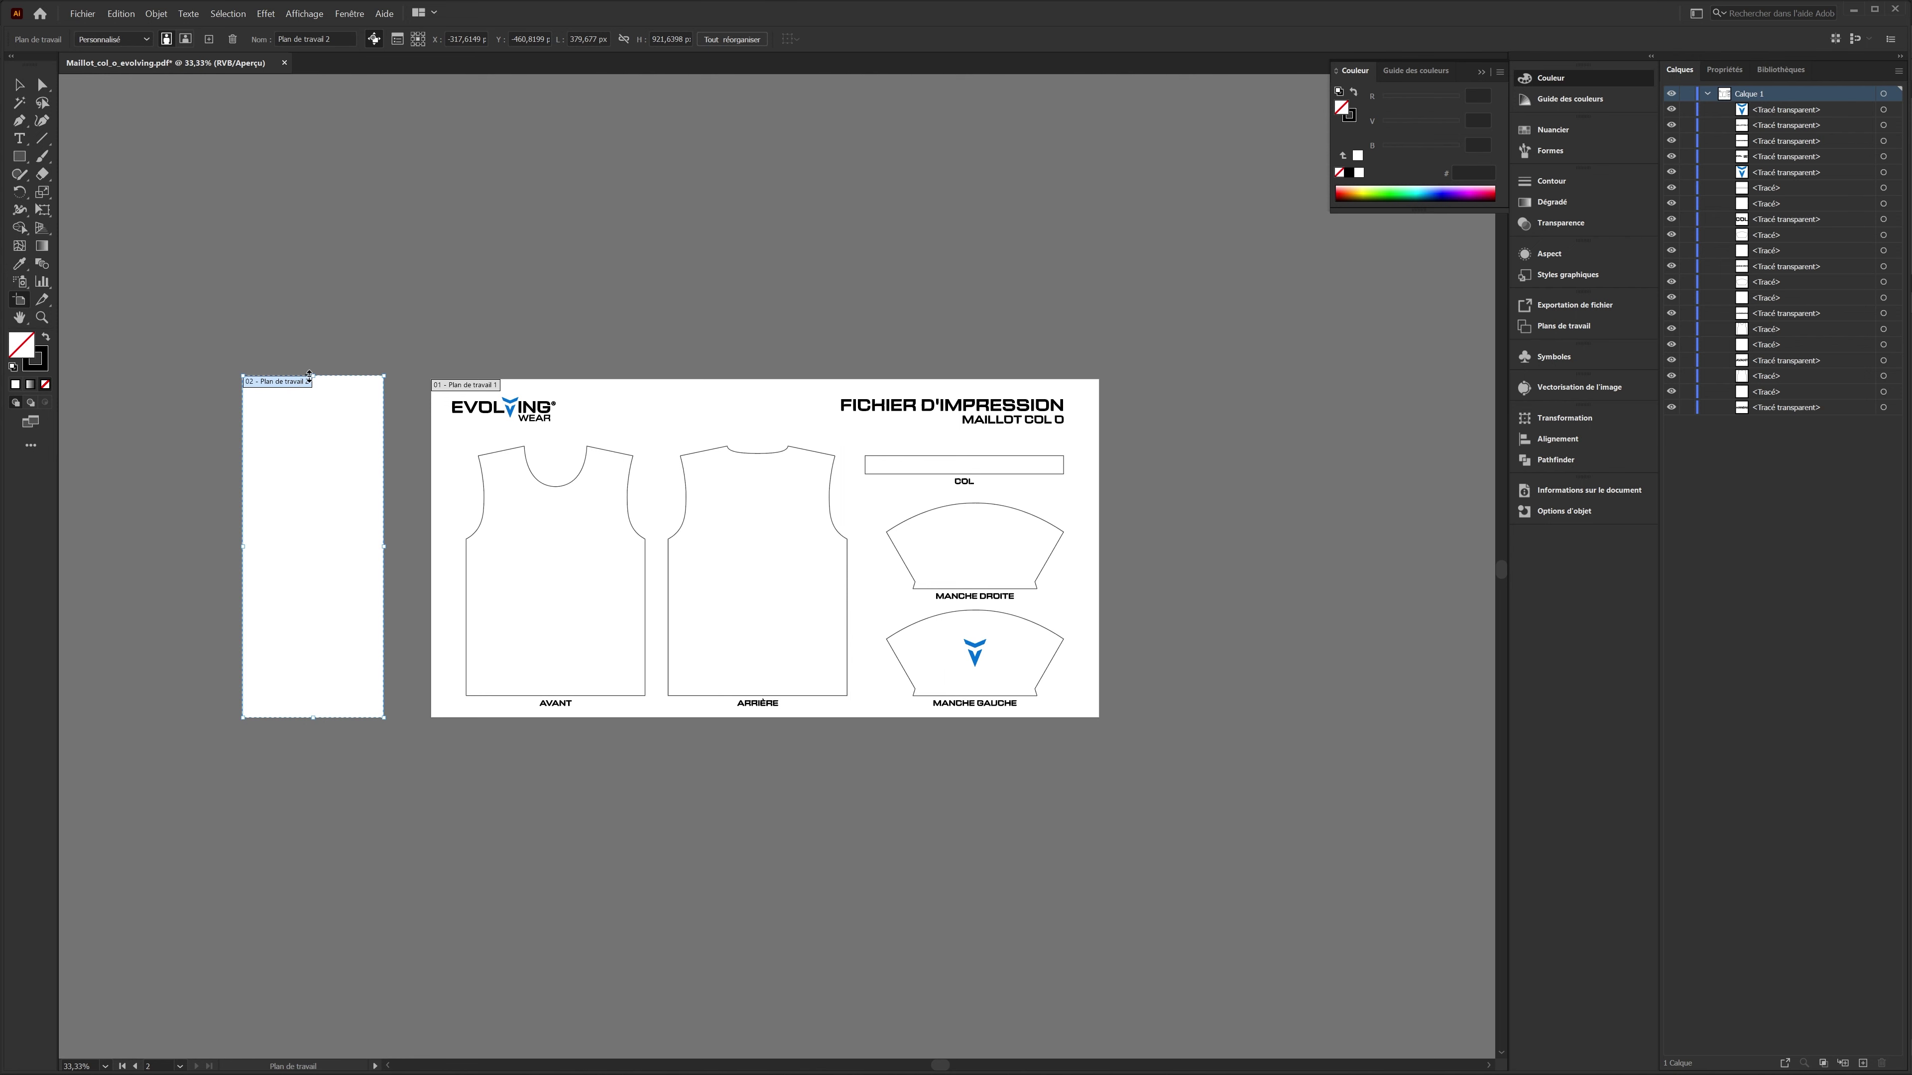
left_click_drag(314, 377, 318, 380)
left_click(340, 360)
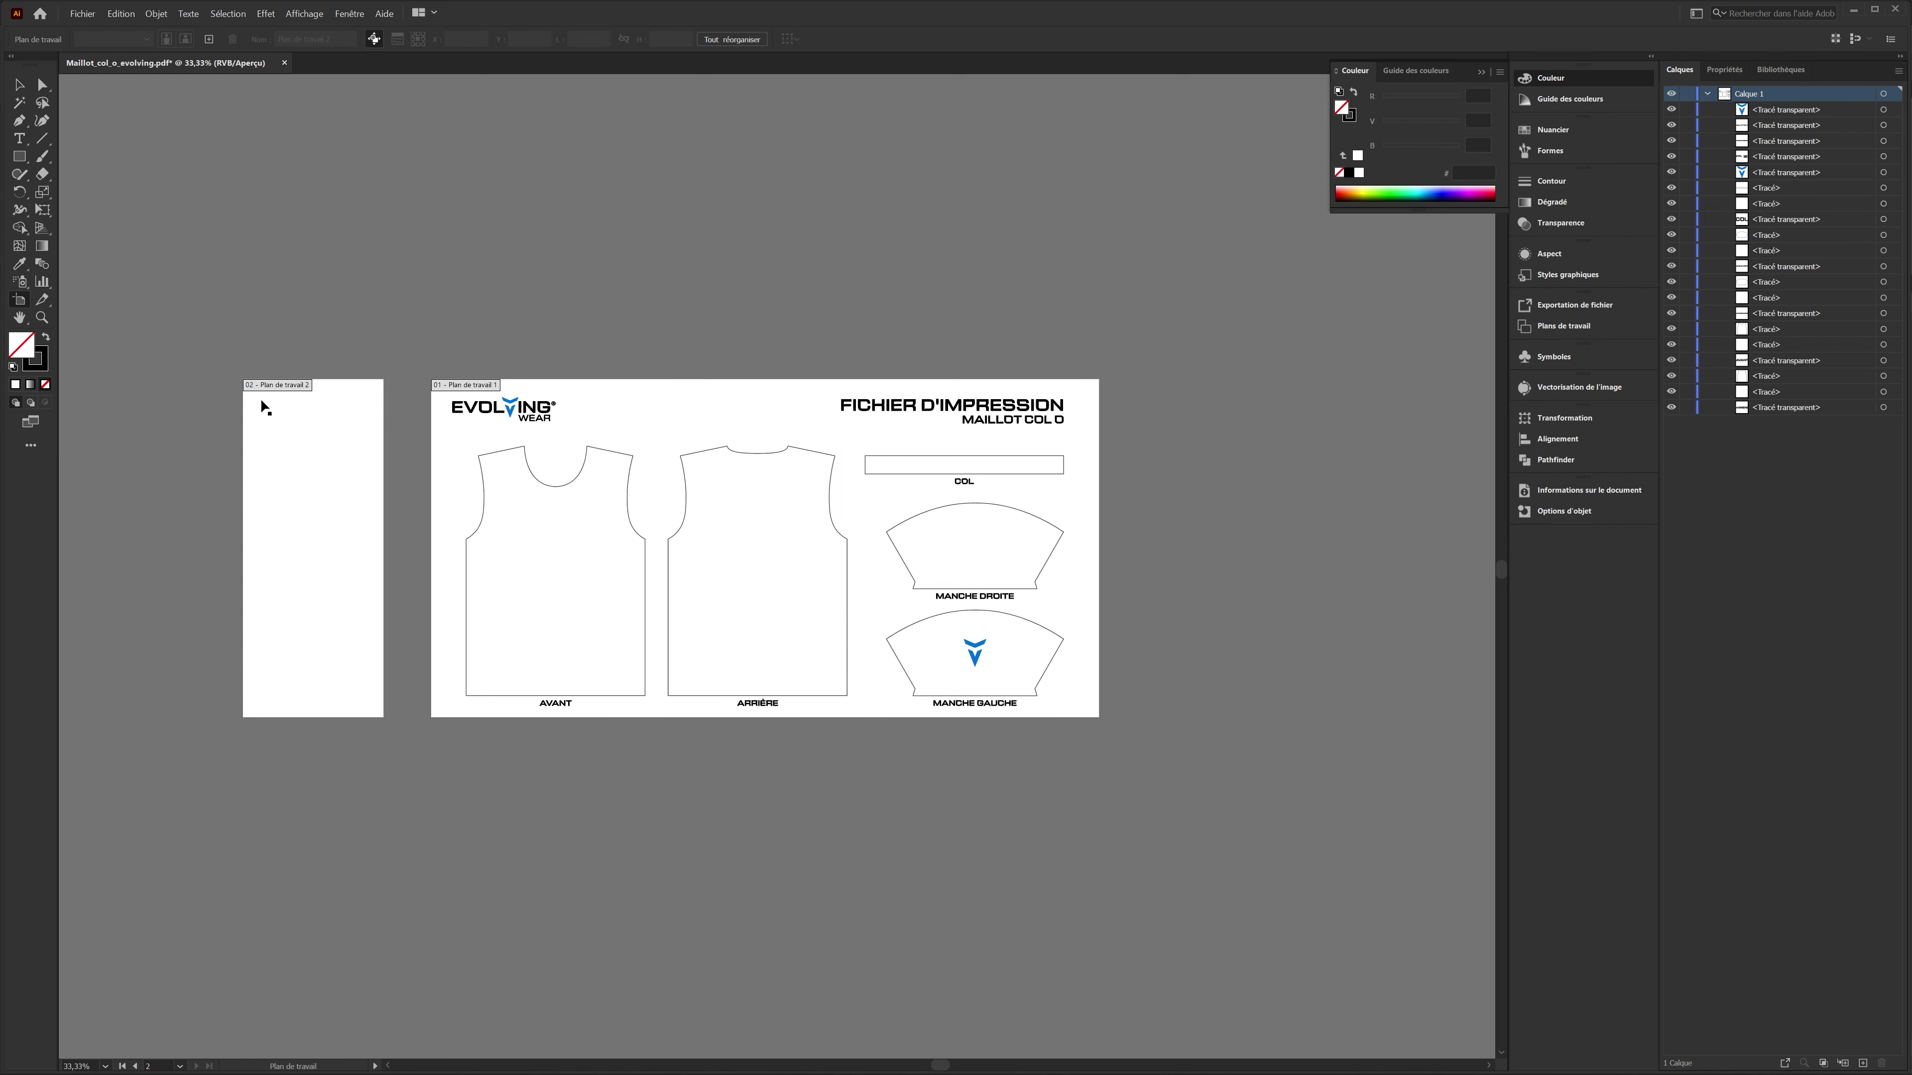
- Paste the three colour rectangles, move them onto the narrow artboard and resize them to fill it
left_click(16, 86)
key("ctrl+v")
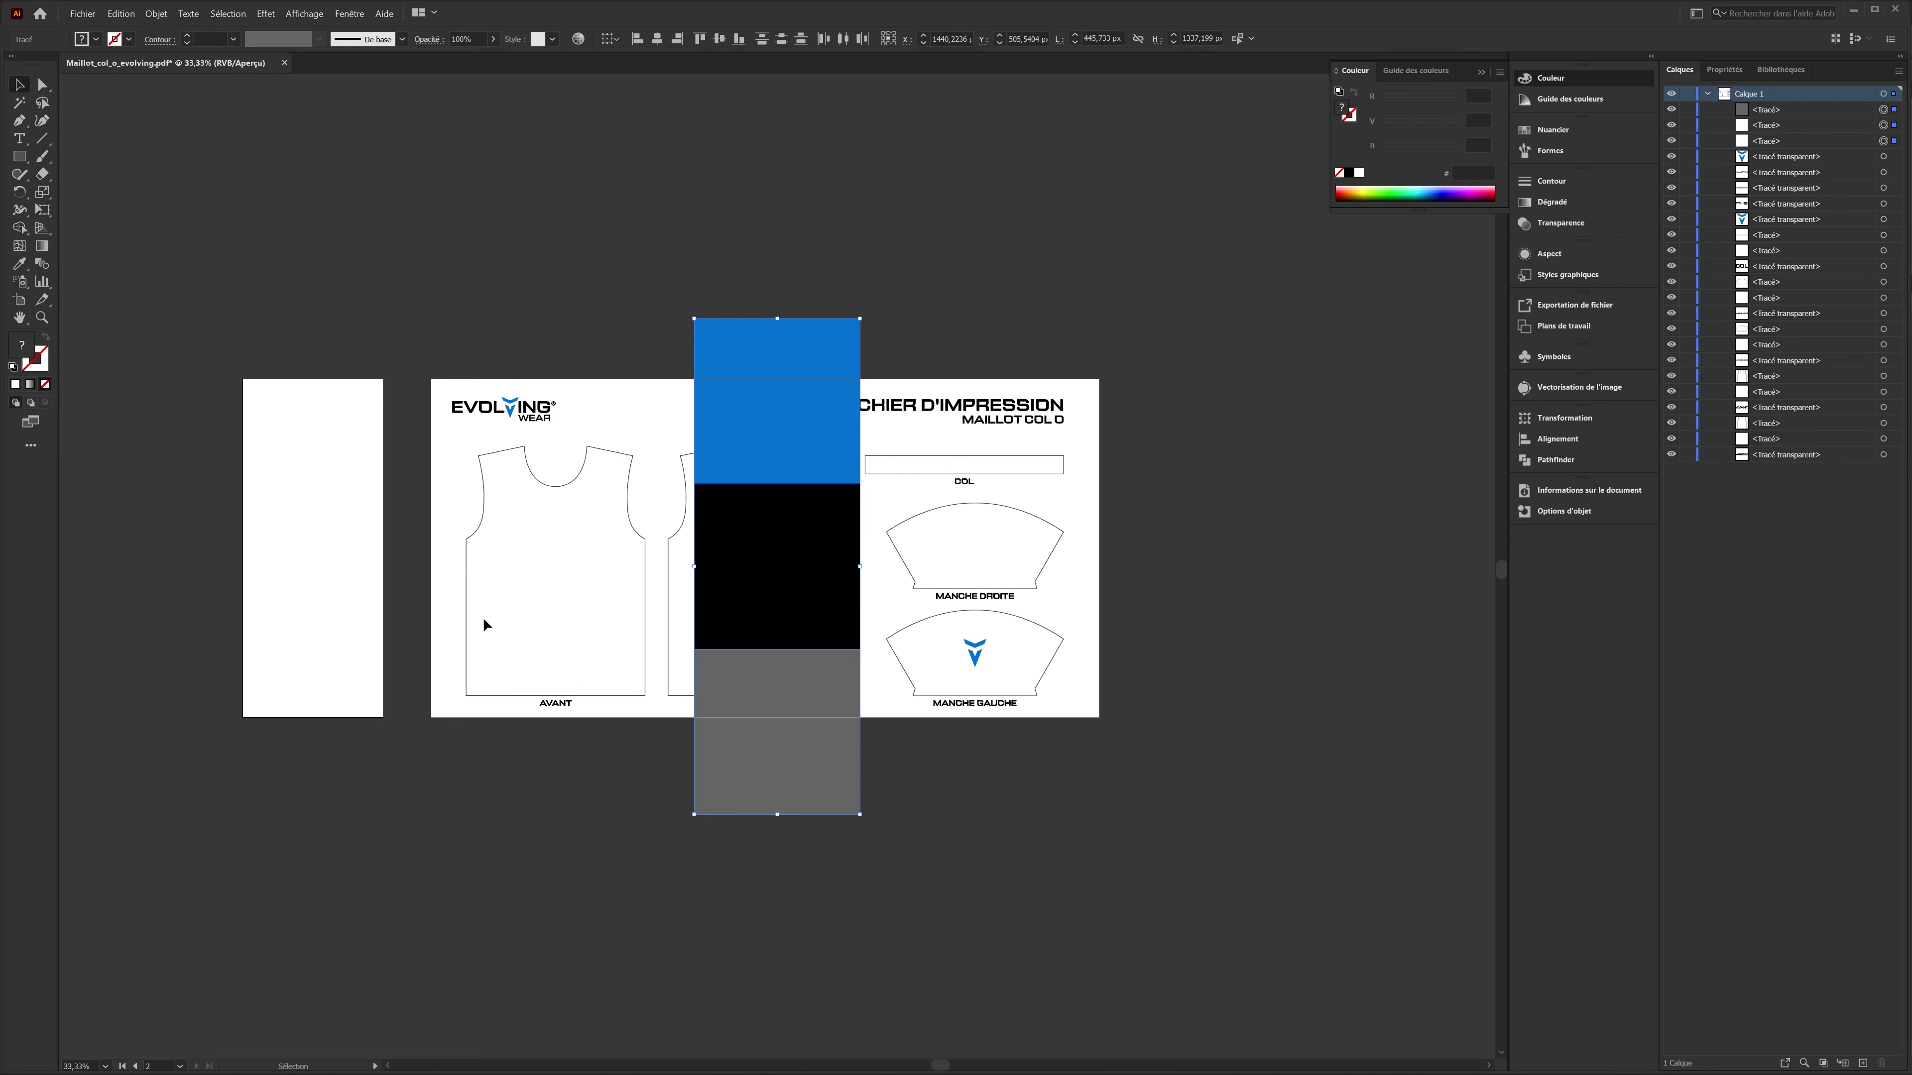
left_click_drag(794, 589, 344, 650)
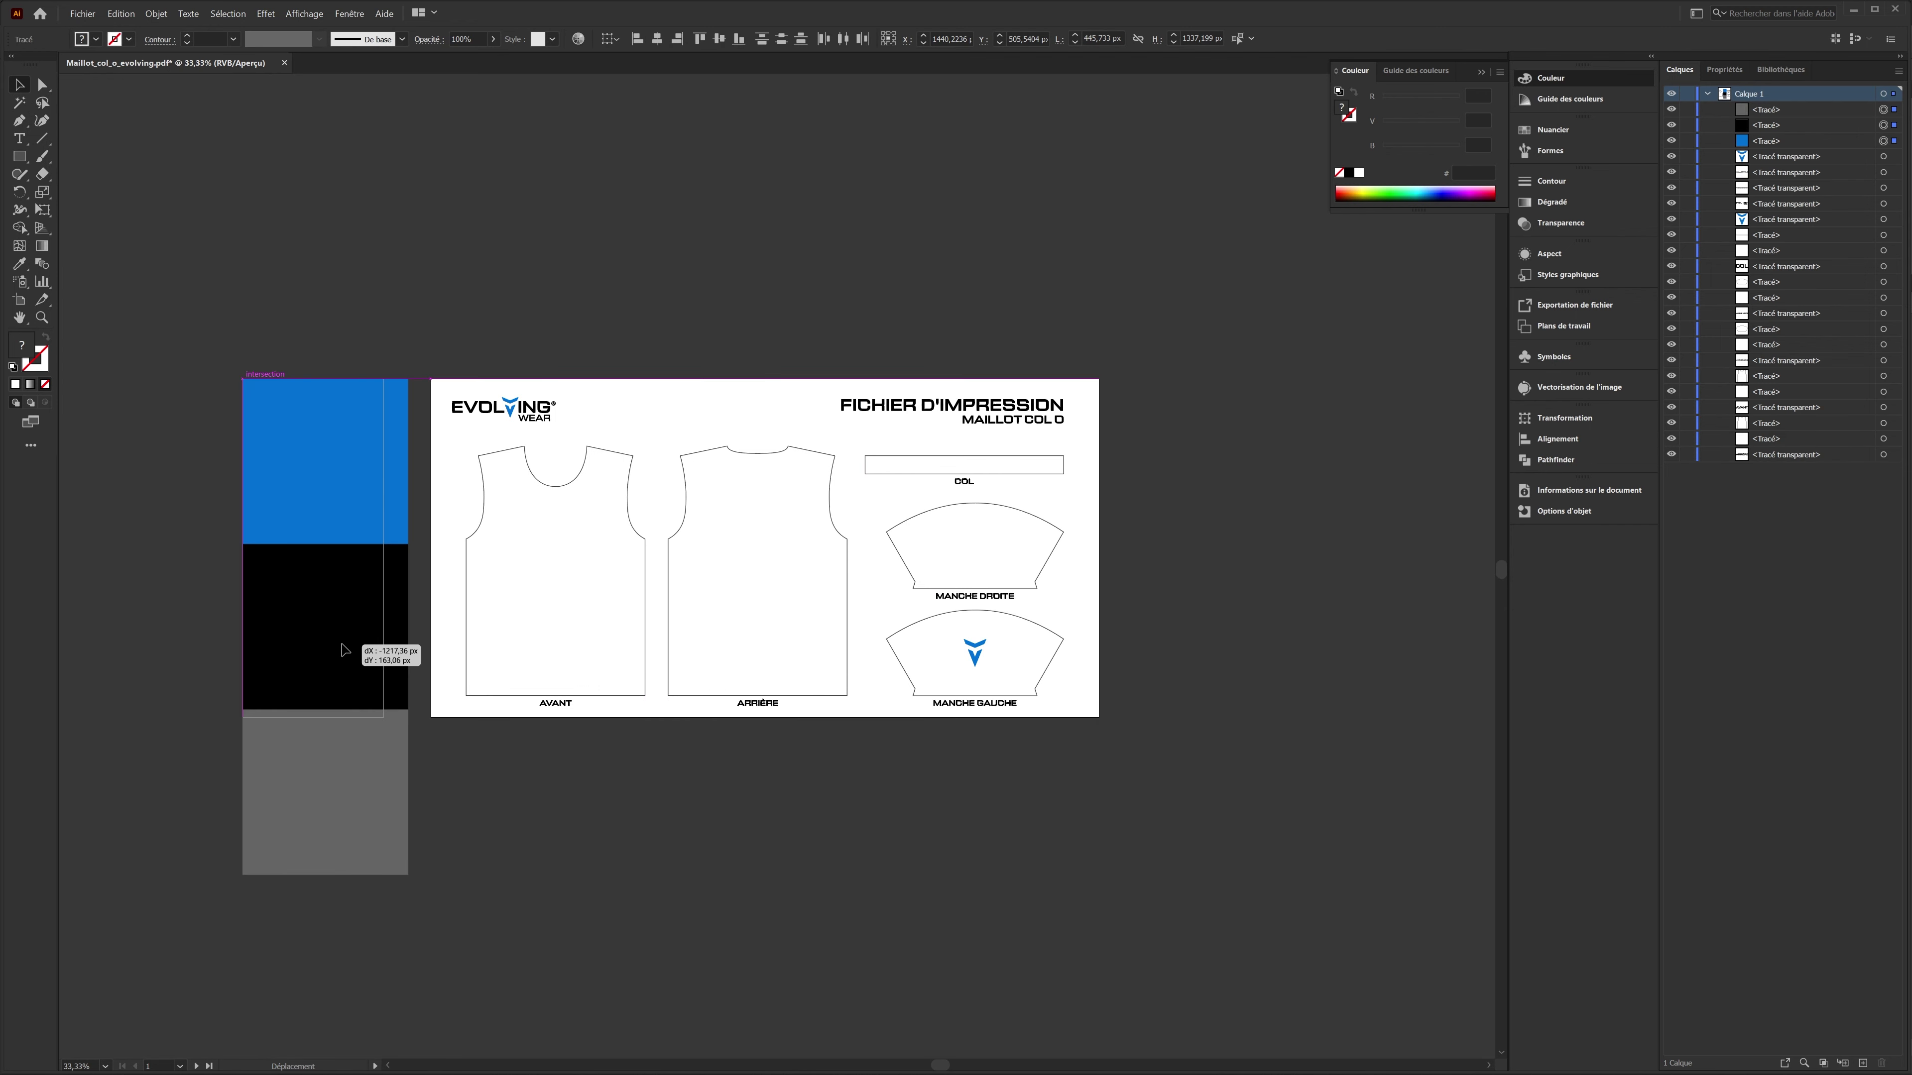
left_click_drag(408, 878, 383, 717)
left_click(433, 800)
- Fill the COL collar rectangle with the blue sampled from the colour swatches
scroll(467, 557, "up", 2)
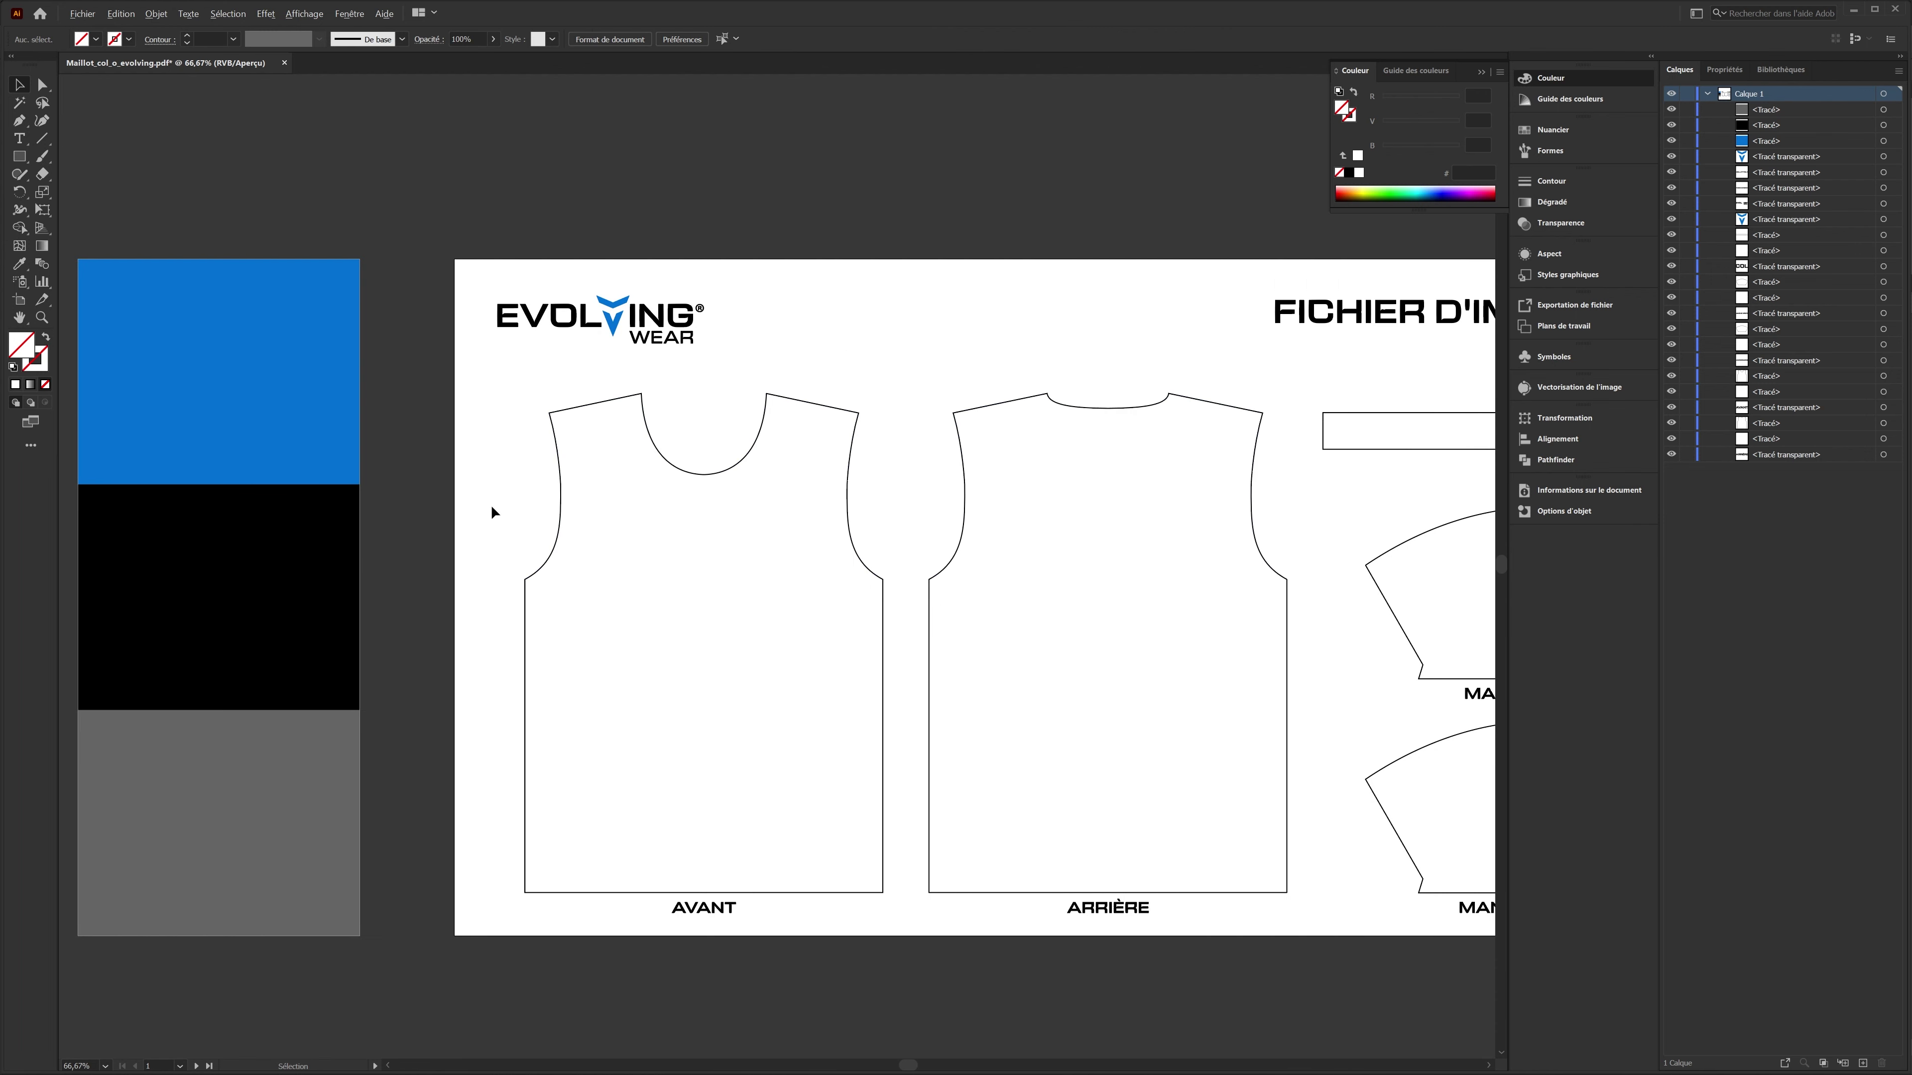
left_click(1368, 414)
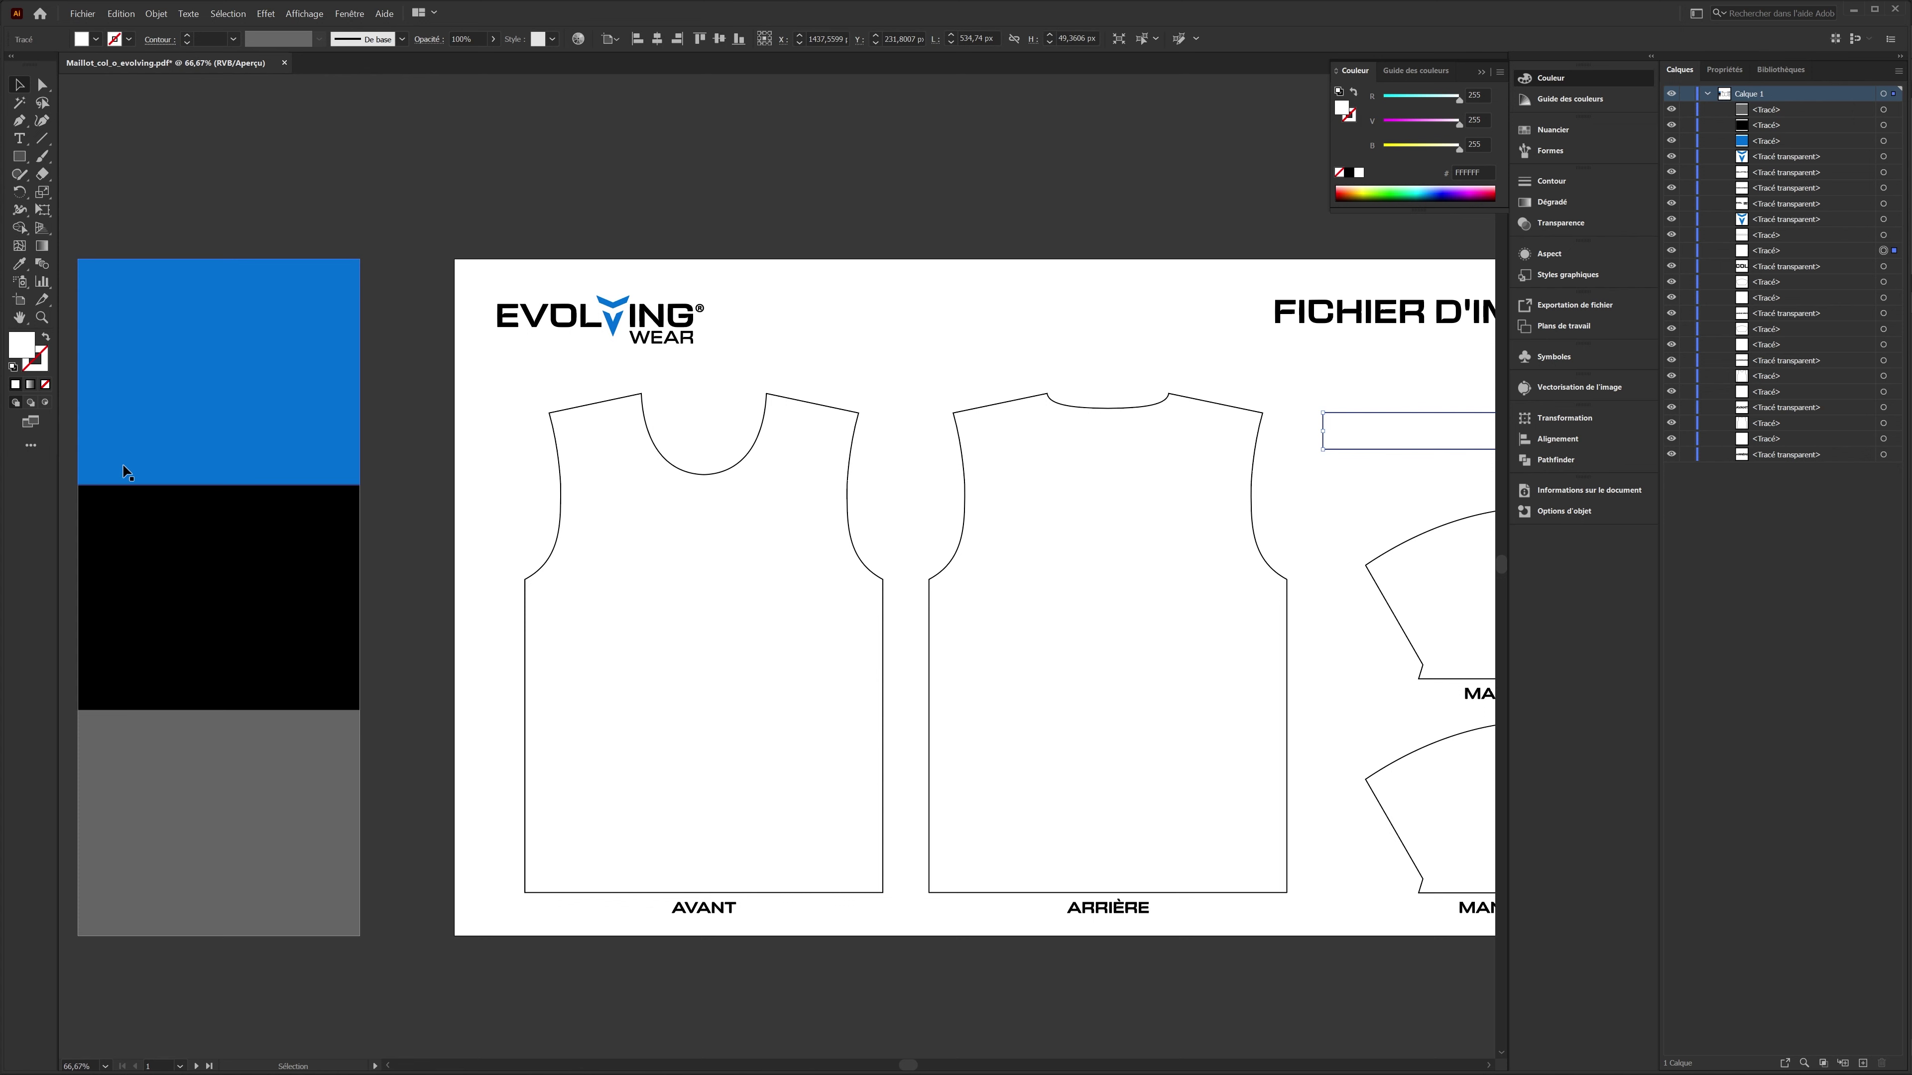
left_click(100, 310)
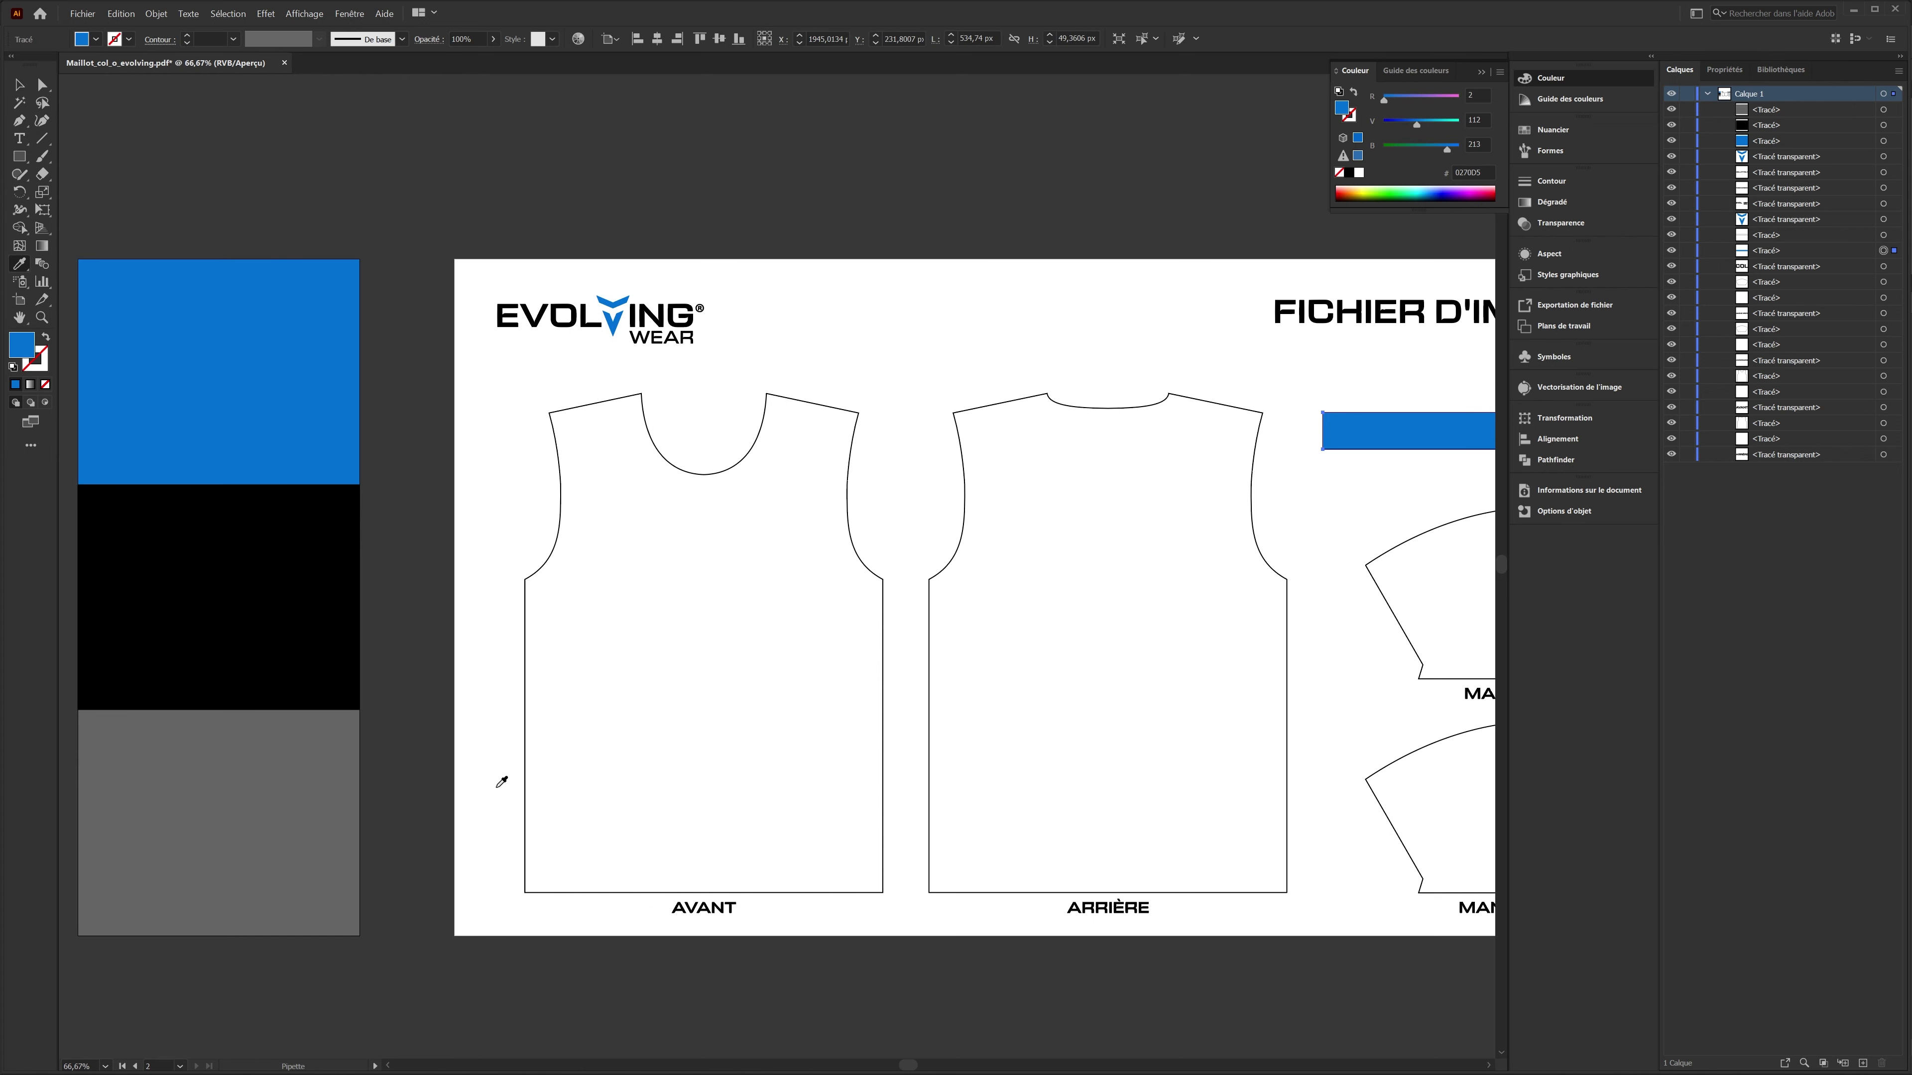
left_click(531, 976)
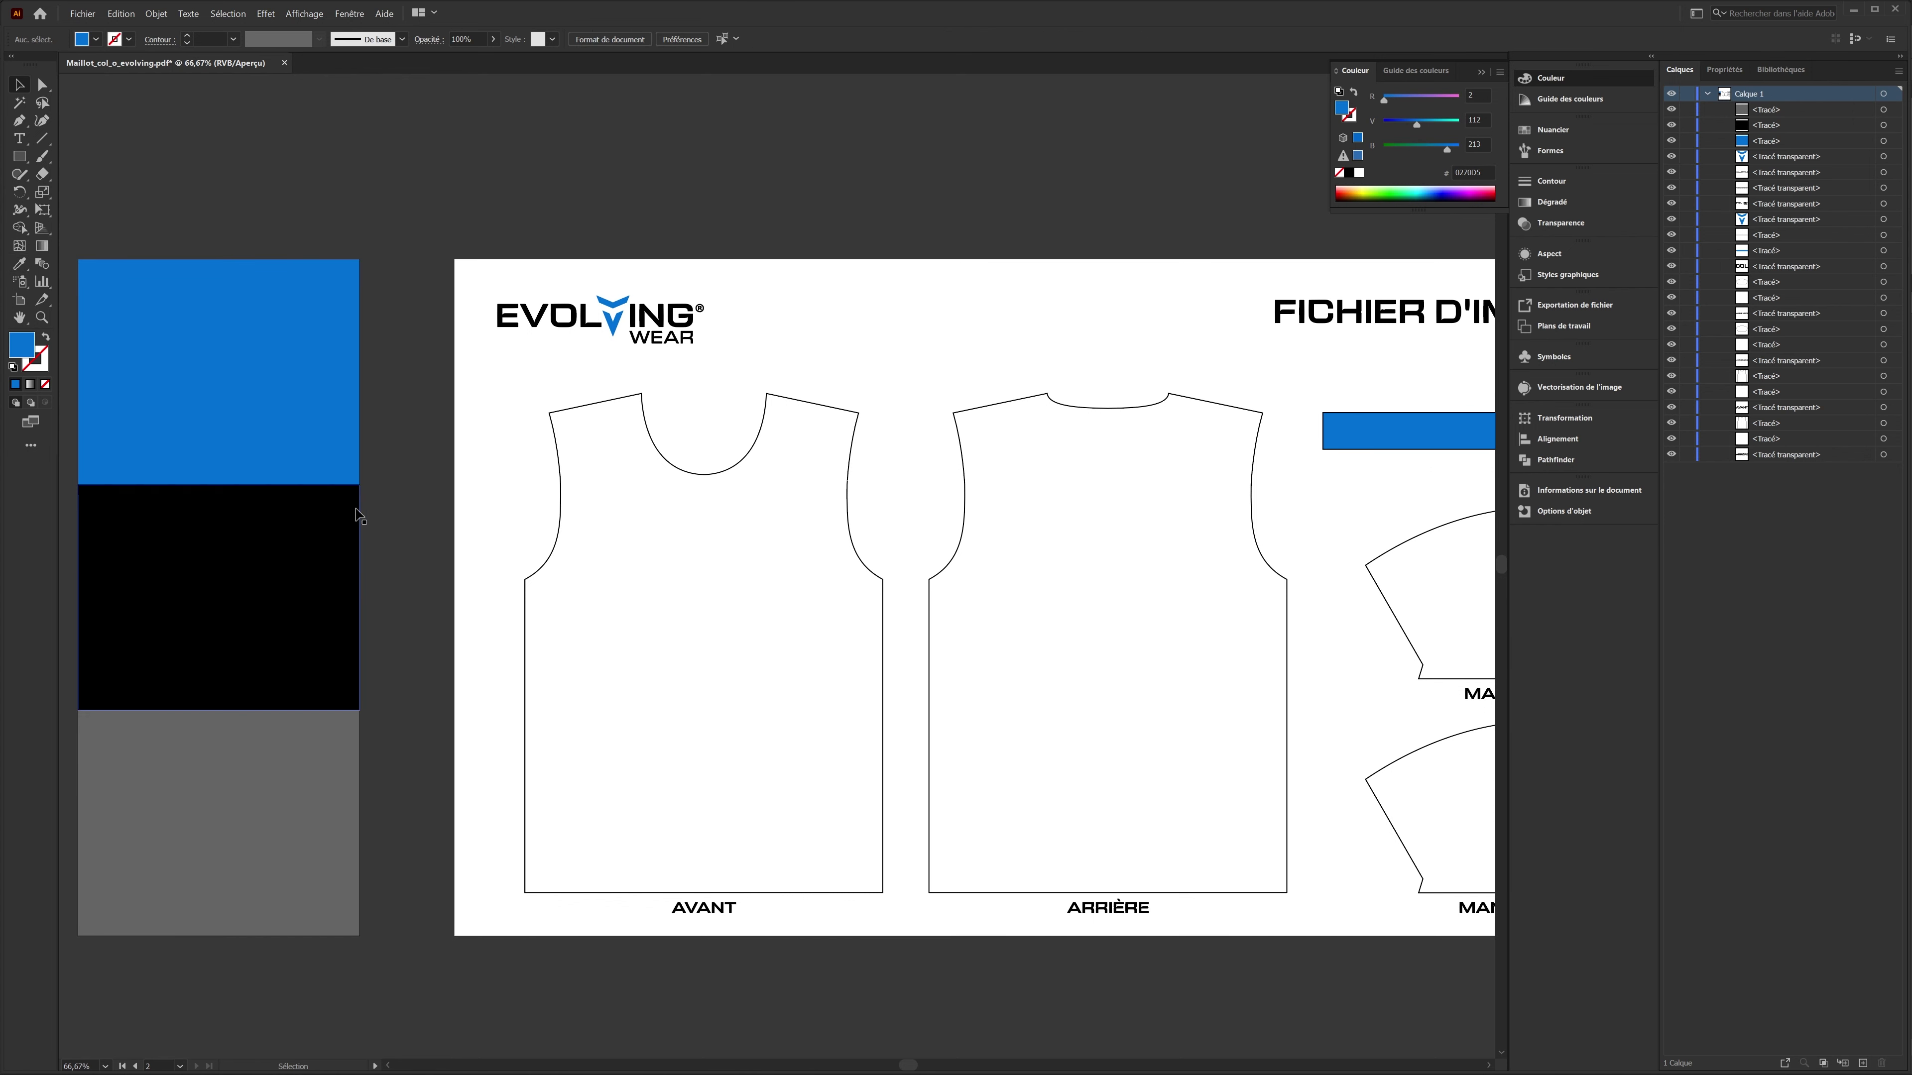
- Select the outlines of both sleeves and the back panel, and switch the selection to the back panel's white shape
scroll(368, 486, "down", 1)
left_click(1147, 524)
left_click(1144, 690, "shift")
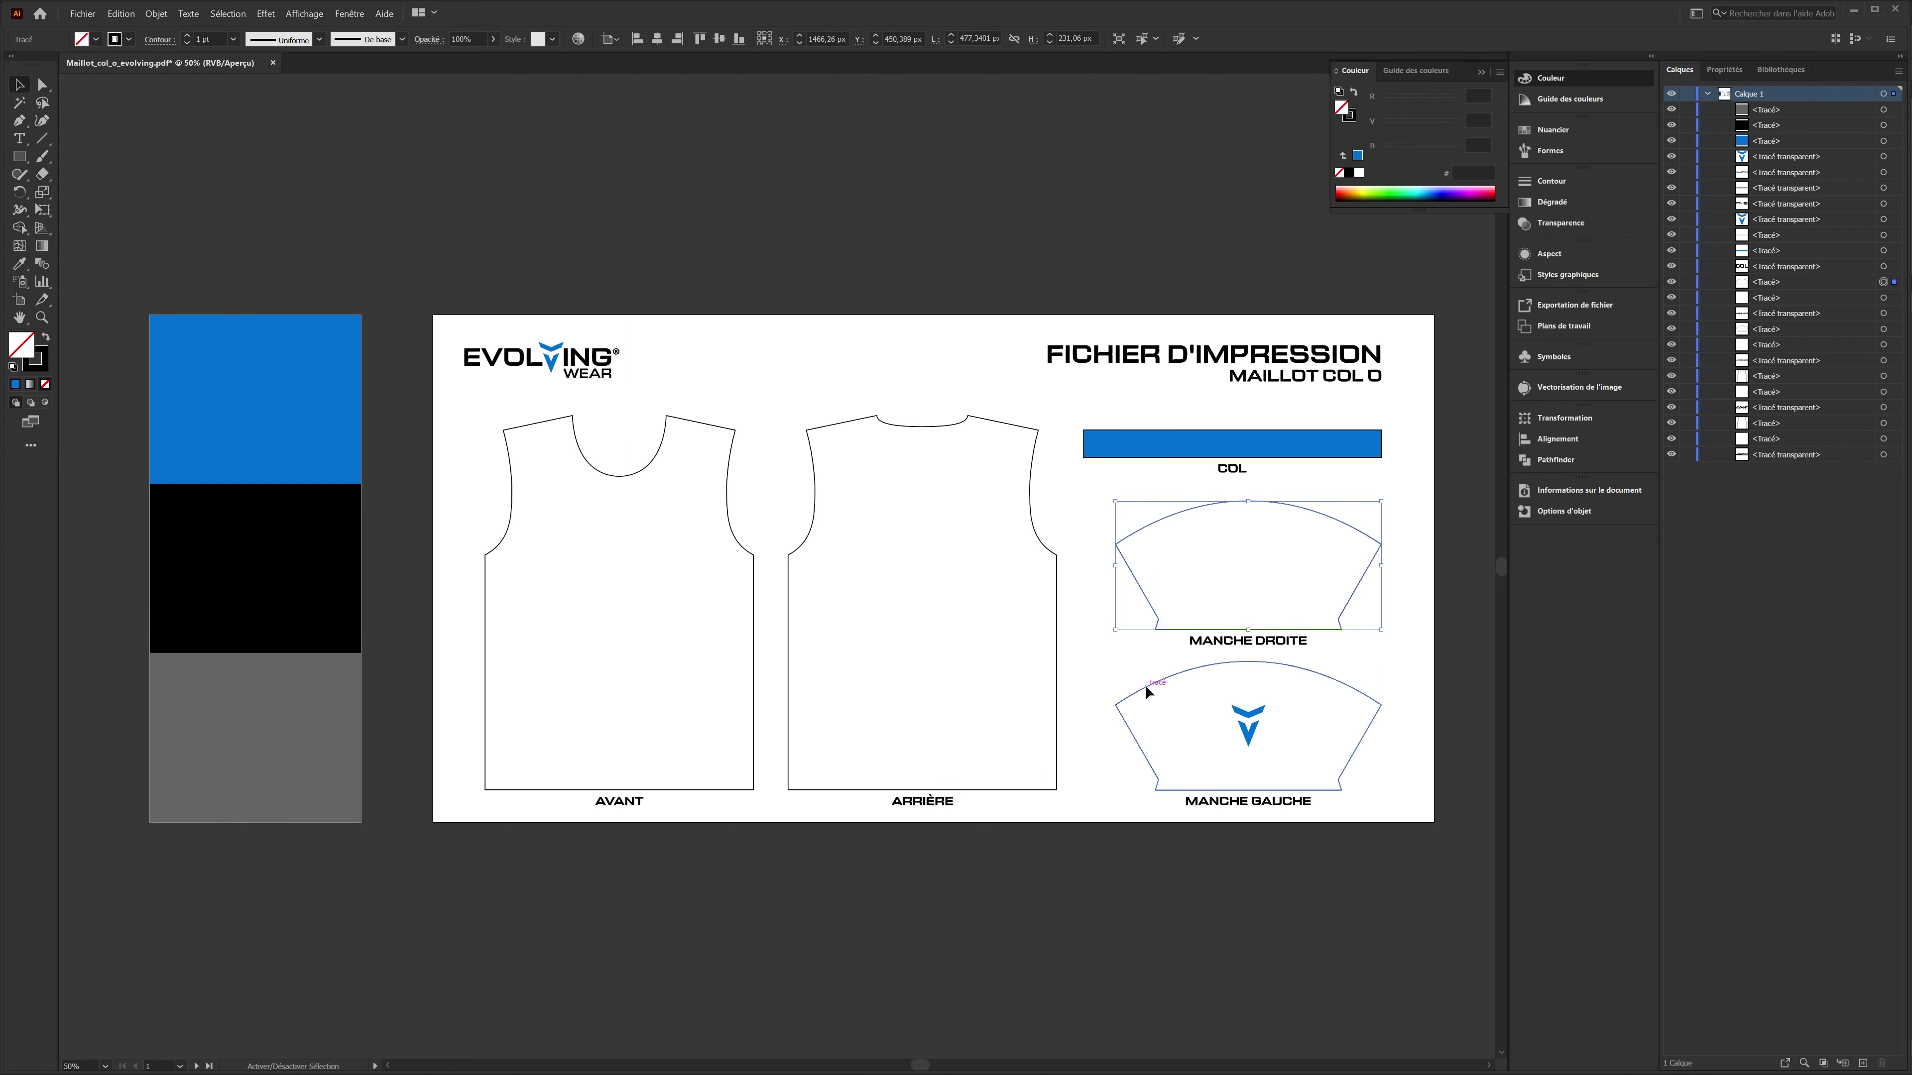
left_click(969, 416, "shift")
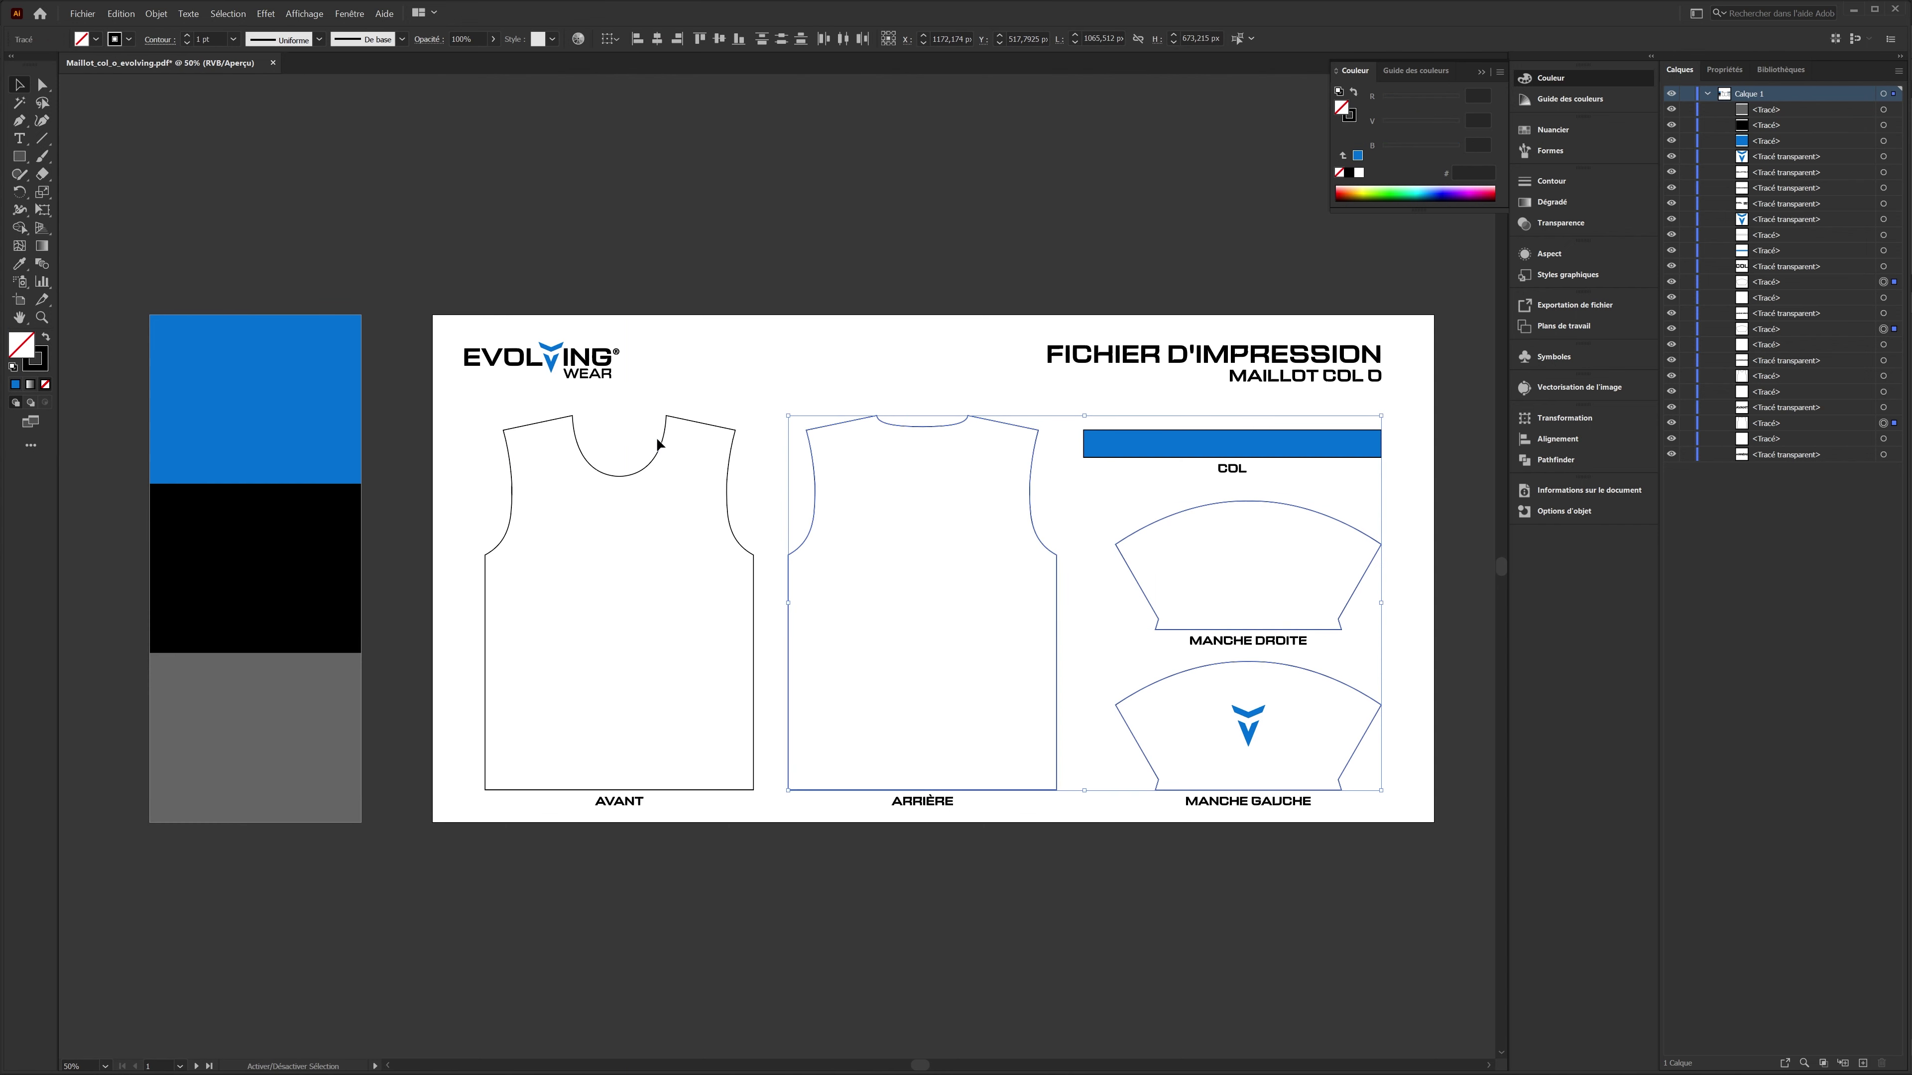
left_click(1883, 439)
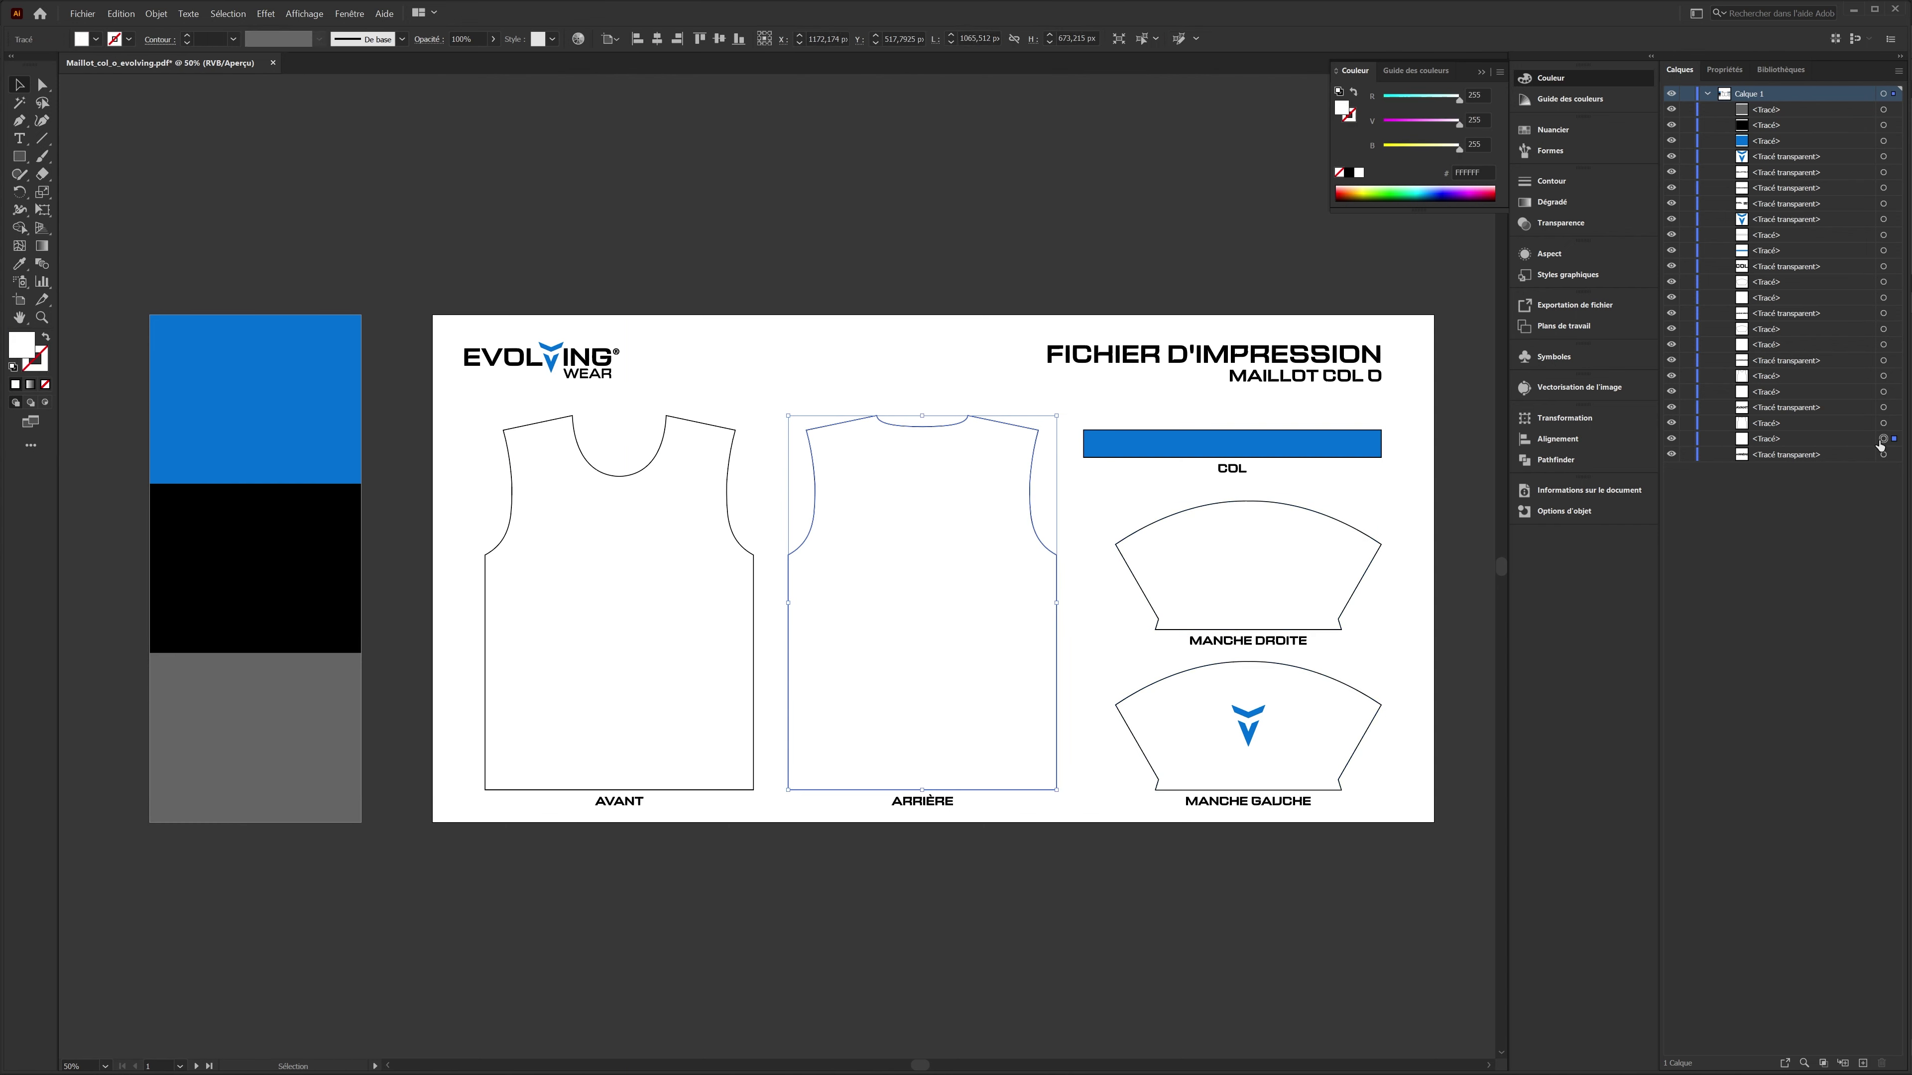
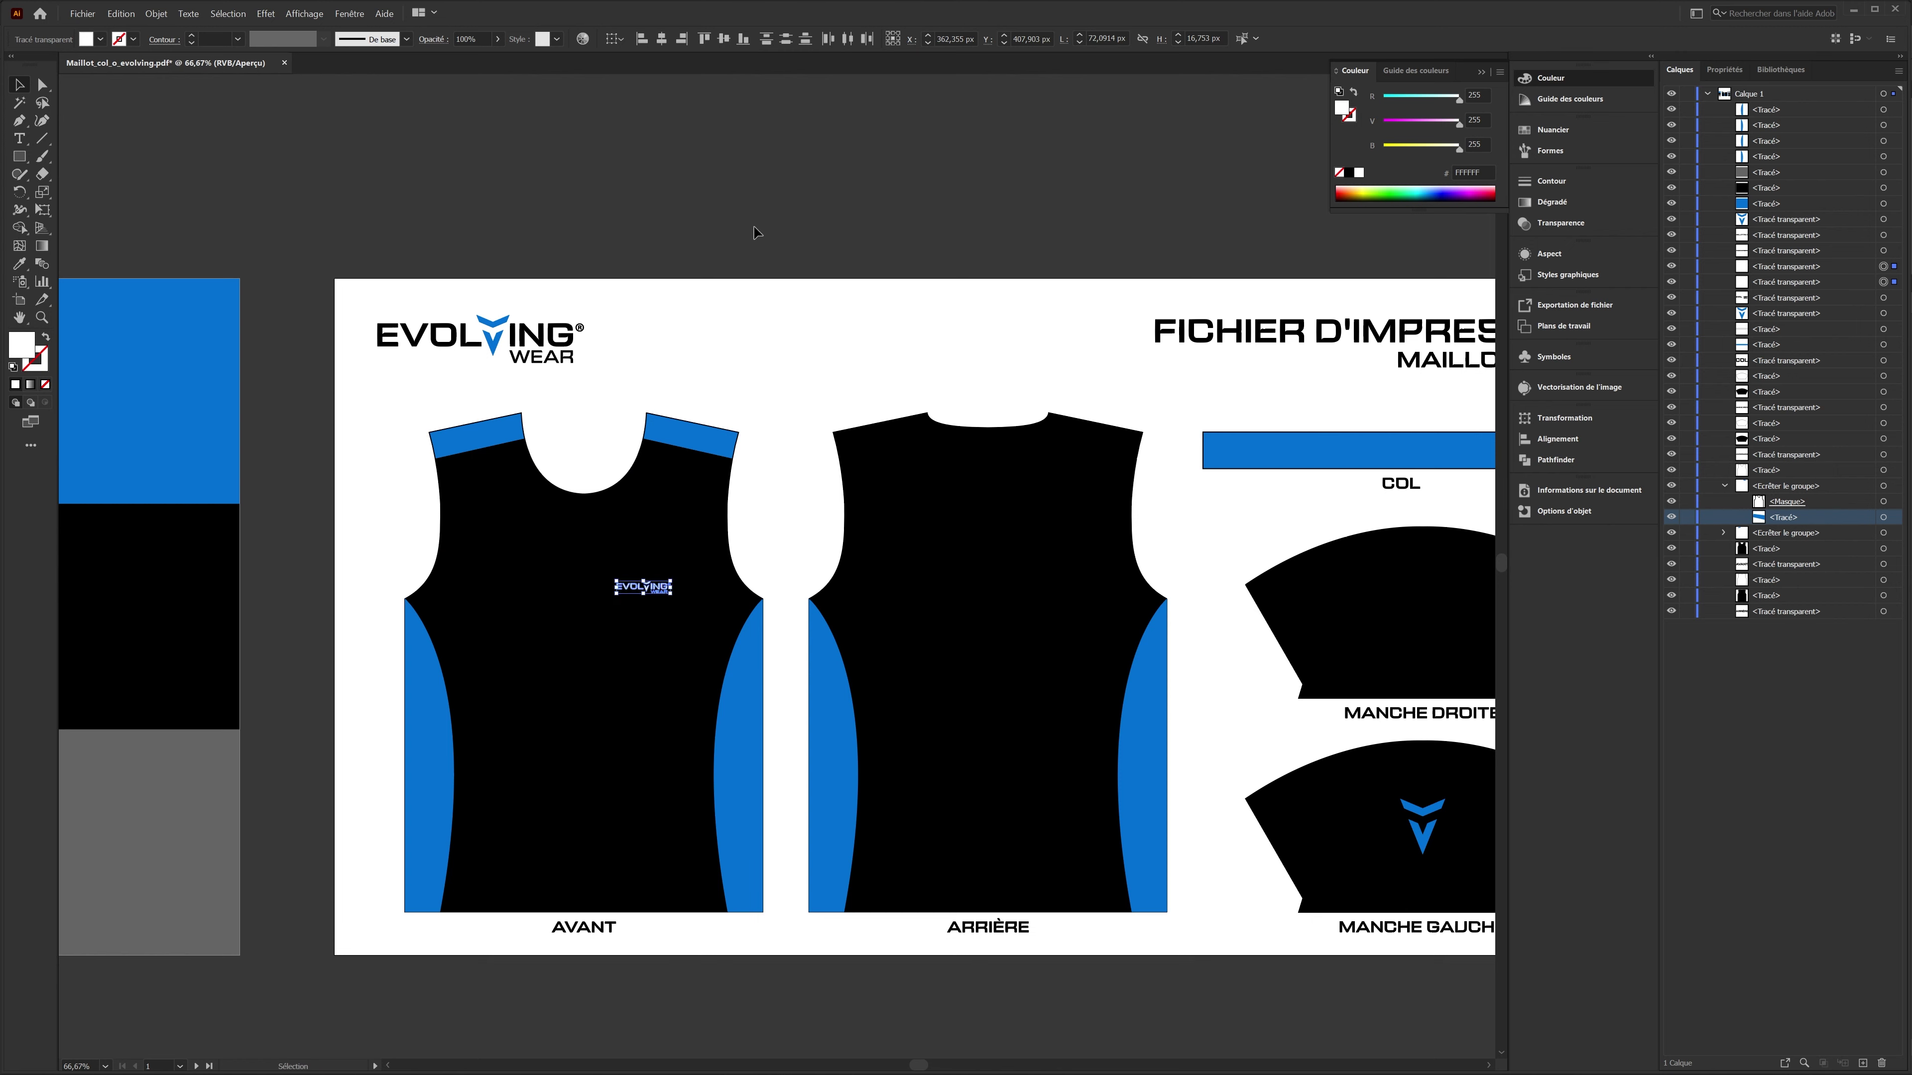
- Select both parts of the white EVOLVING WEAR chest logo on the front panel, enlarge them slightly and adjust their position
left_click(732, 245)
scroll(1215, 514, "down", 1)
scroll(655, 700, "up", 1)
scroll(750, 563, "up", 1)
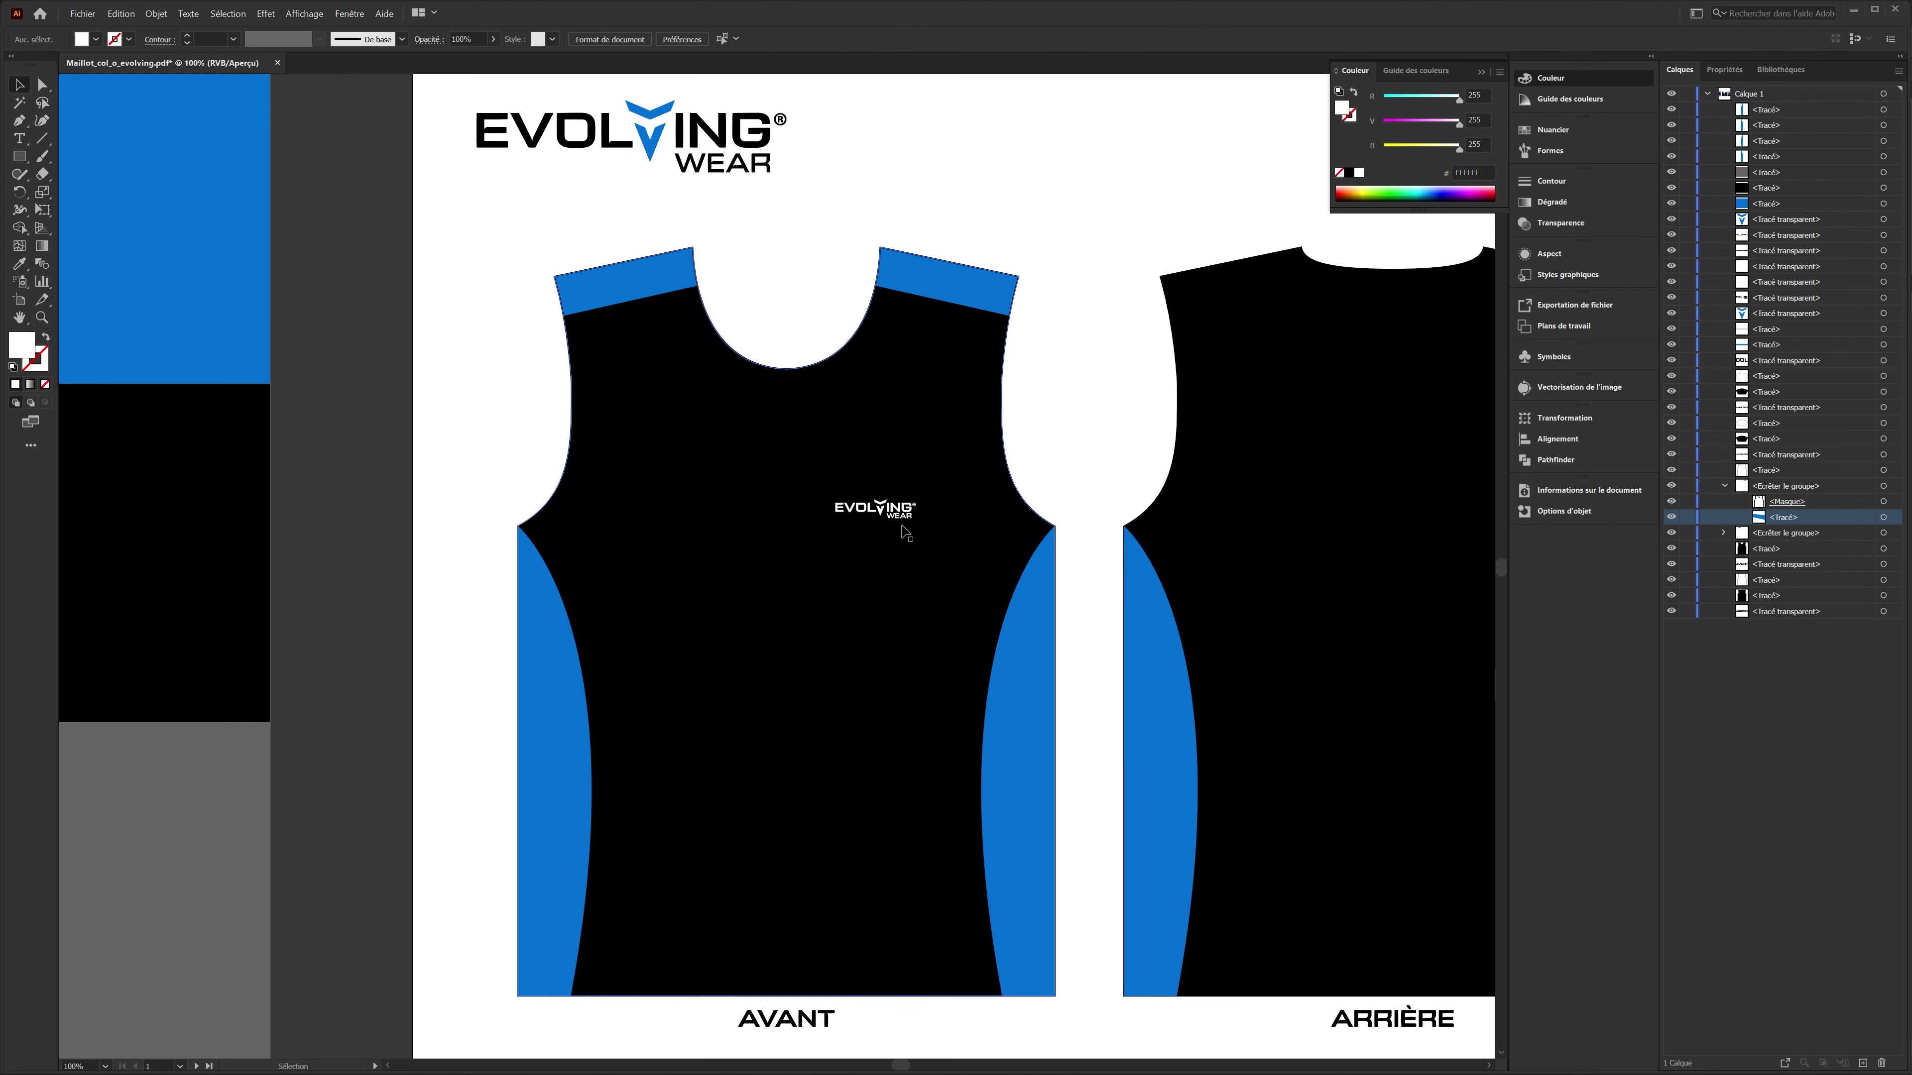
left_click(903, 509)
left_click(879, 508, "shift")
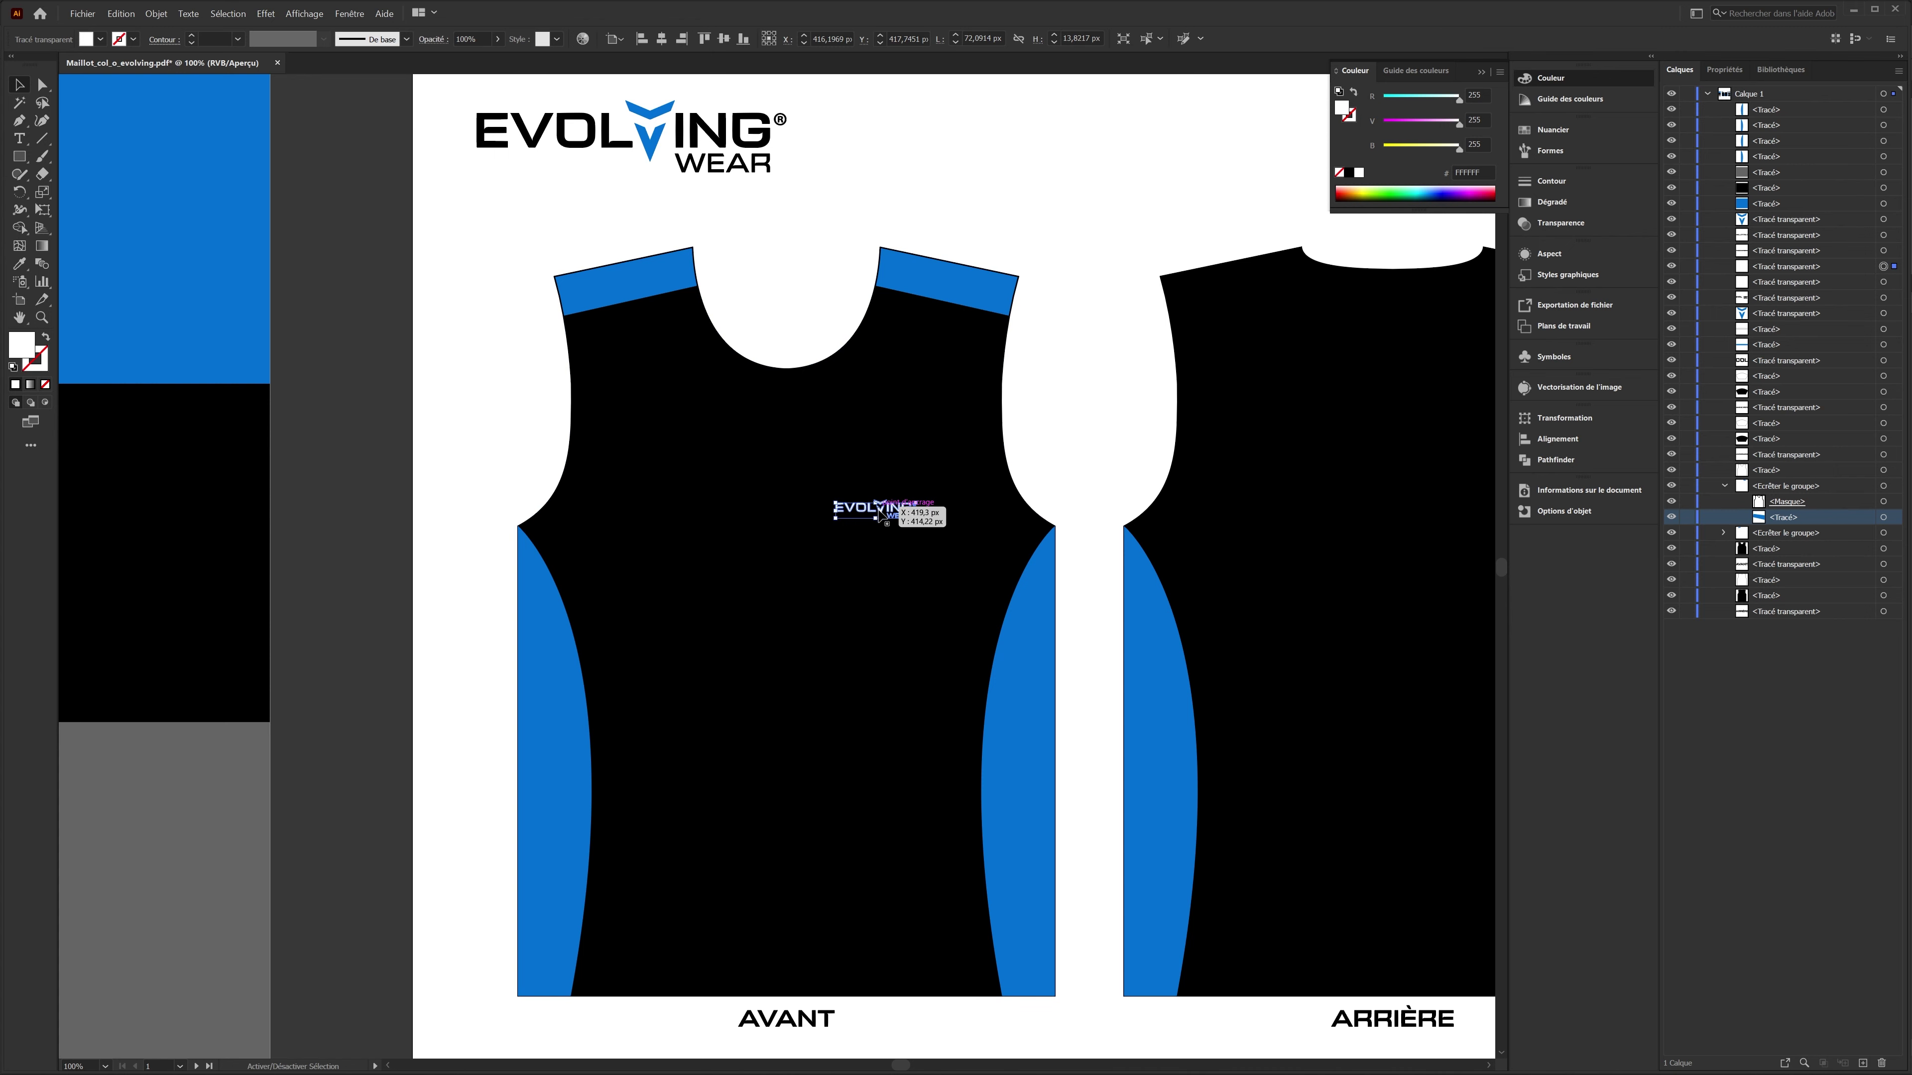
left_click_drag(875, 499, 901, 496)
left_click_drag(902, 500, 907, 505)
scroll(850, 536, "down", 4)
left_click(910, 872)
scroll(869, 577, "up", 3)
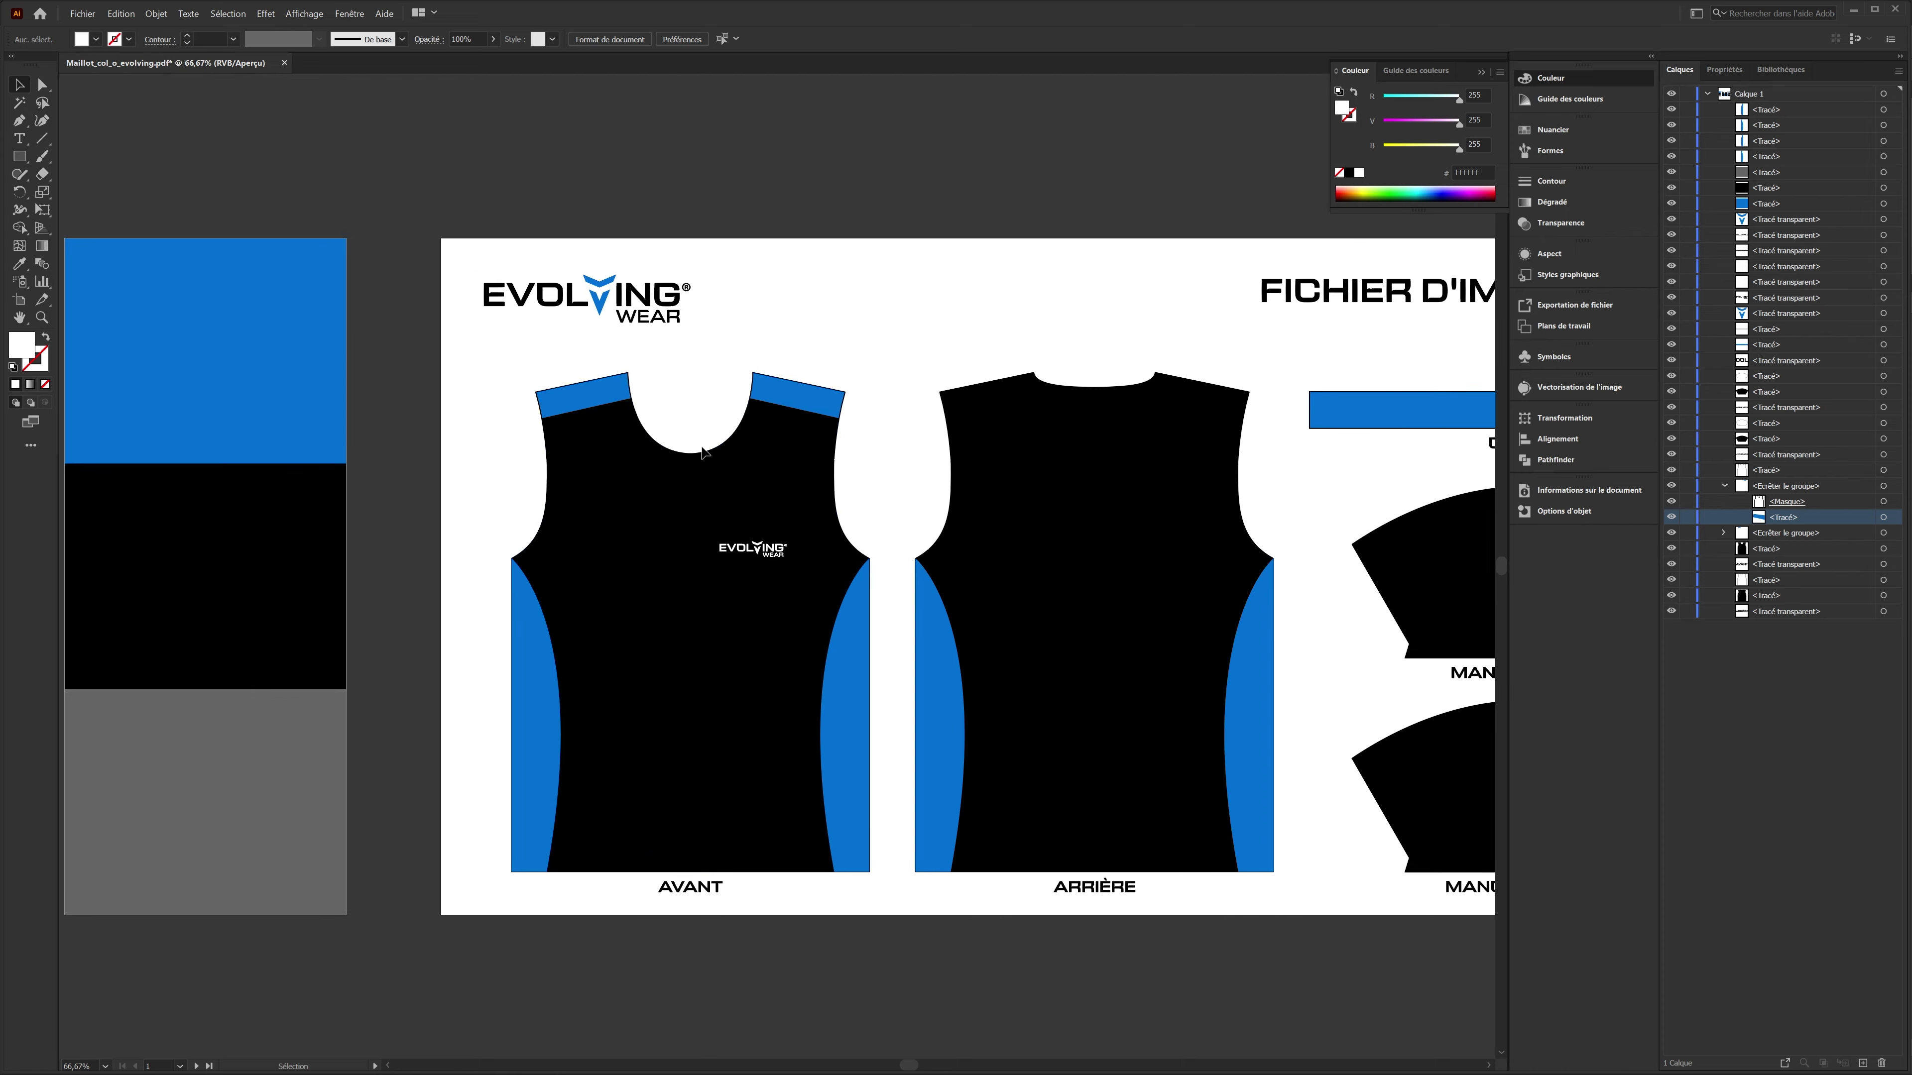
- Copy the masked woven-pattern group from the Affinity Designer T-shirt mockup and bring it into the Illustrator layout
key("alt+Tab")
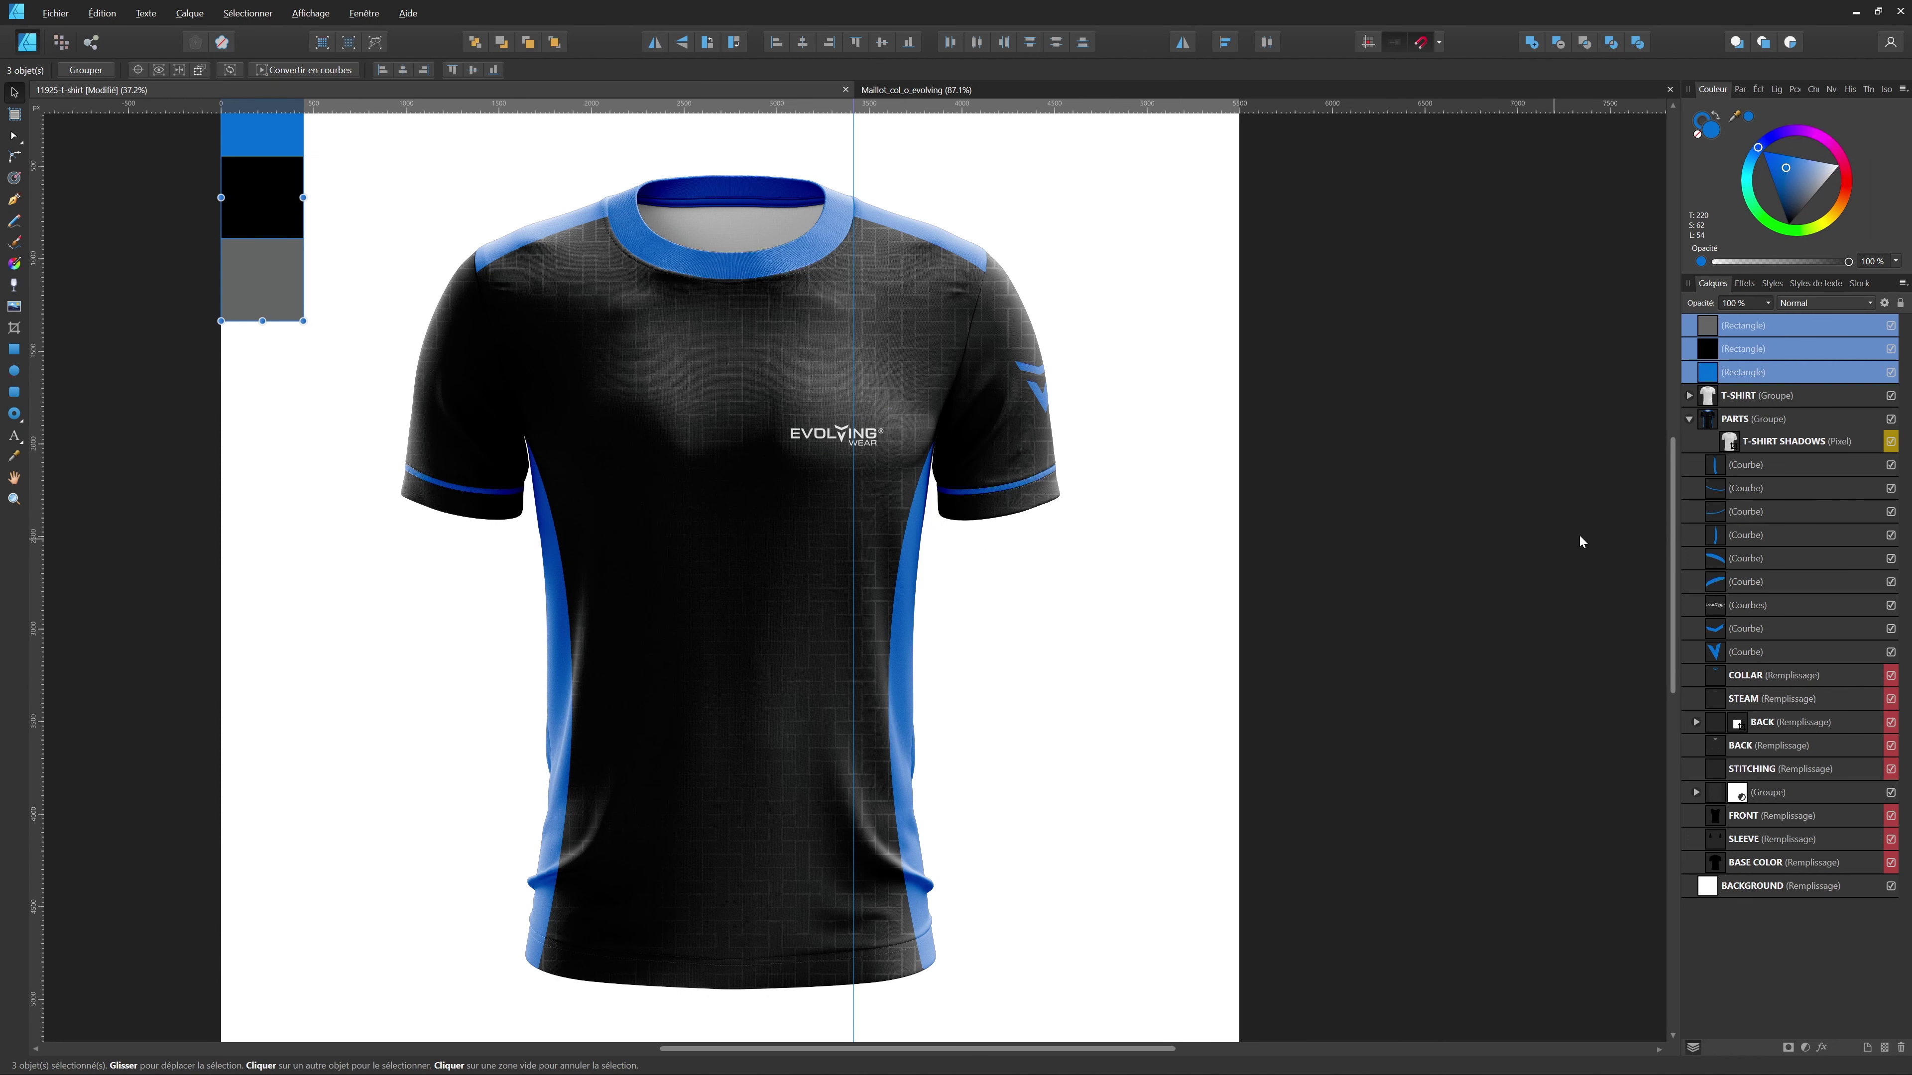
left_click(1807, 717)
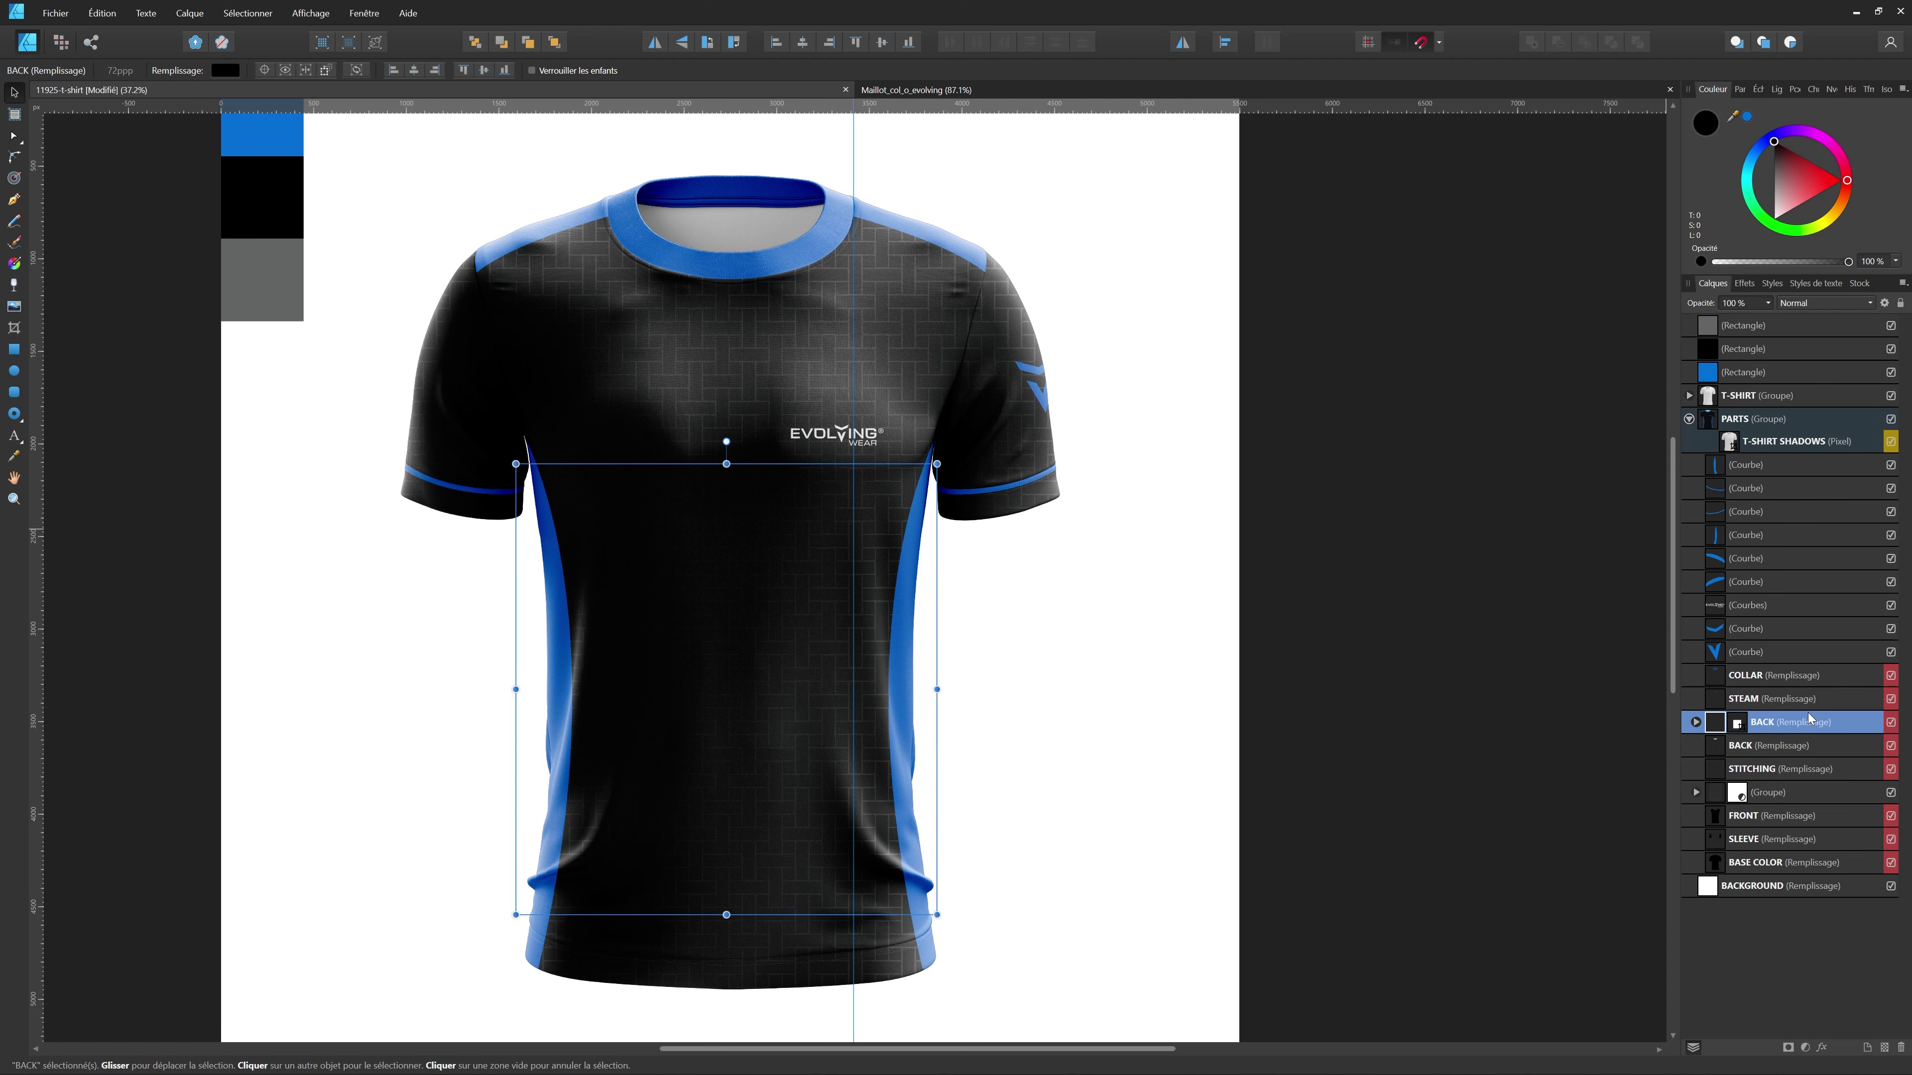
left_click(1823, 793)
key("alt+Tab")
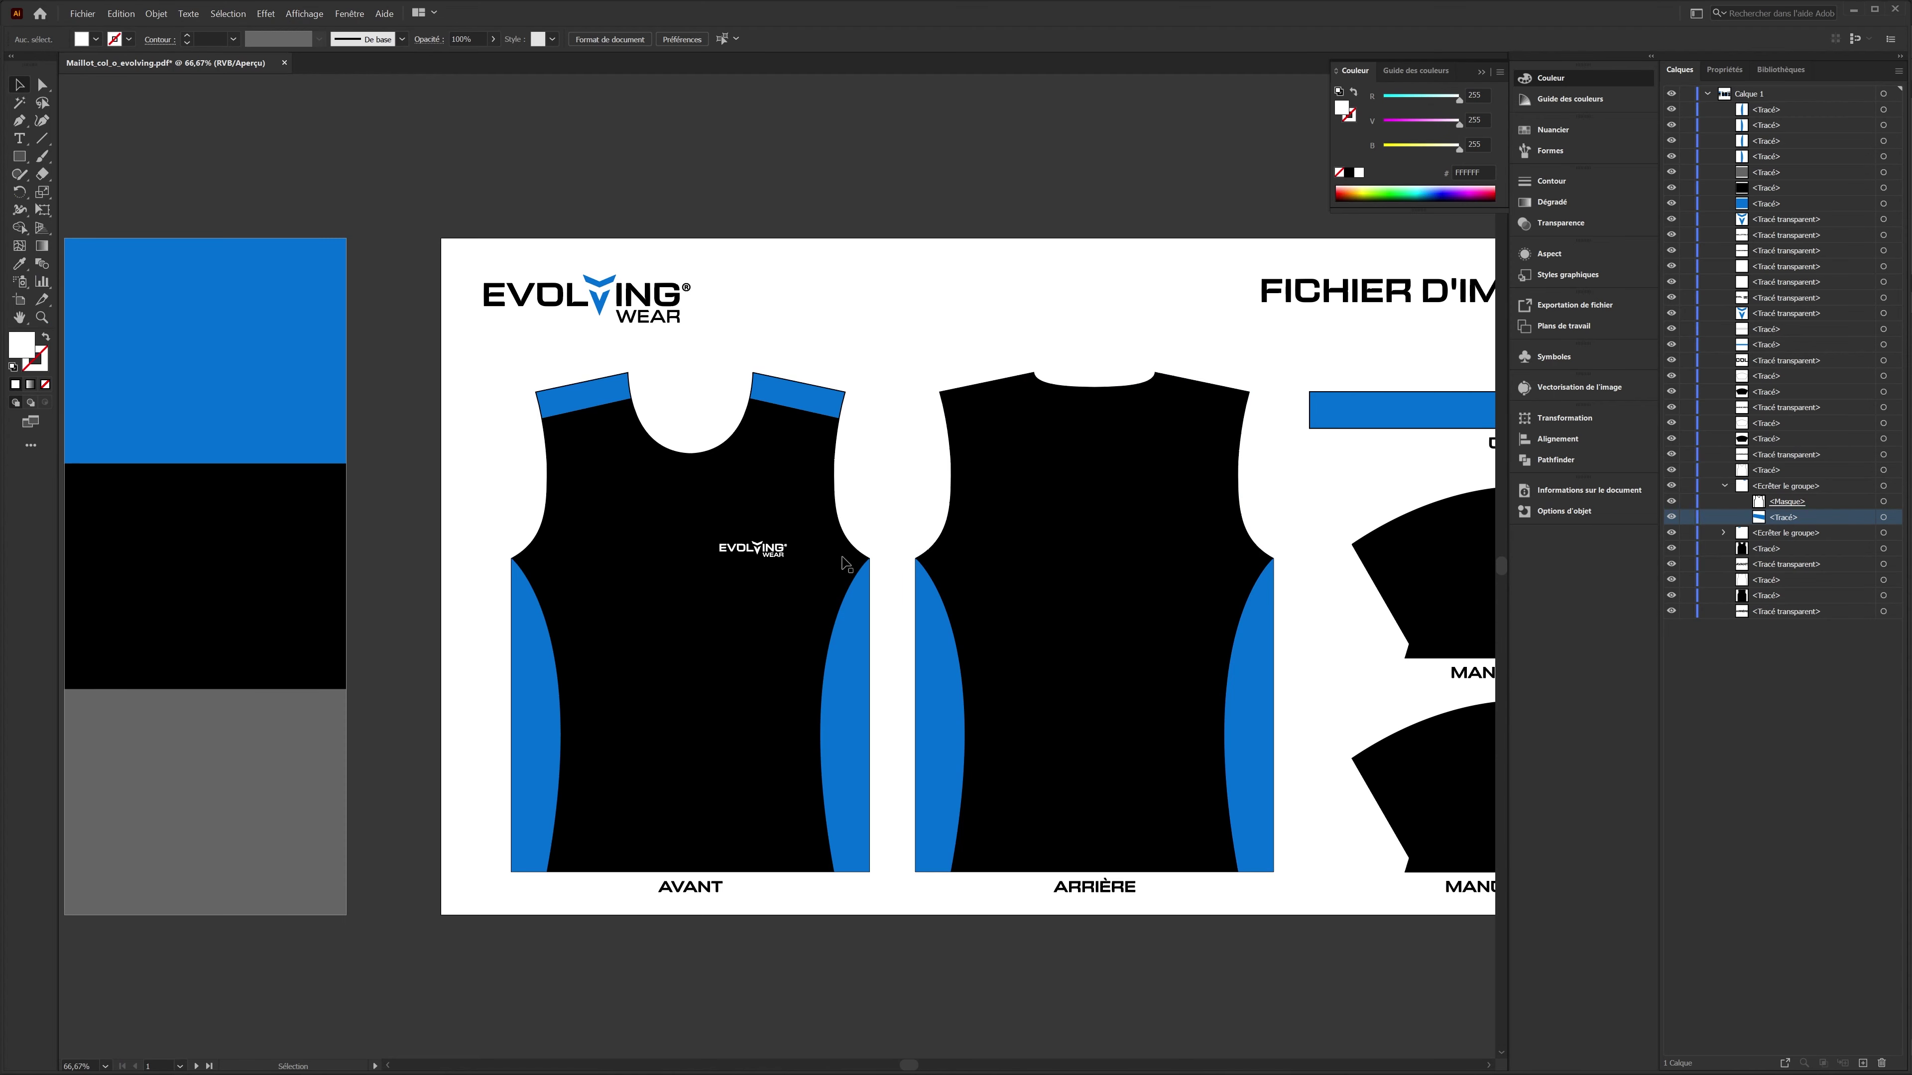
left_click(691, 650)
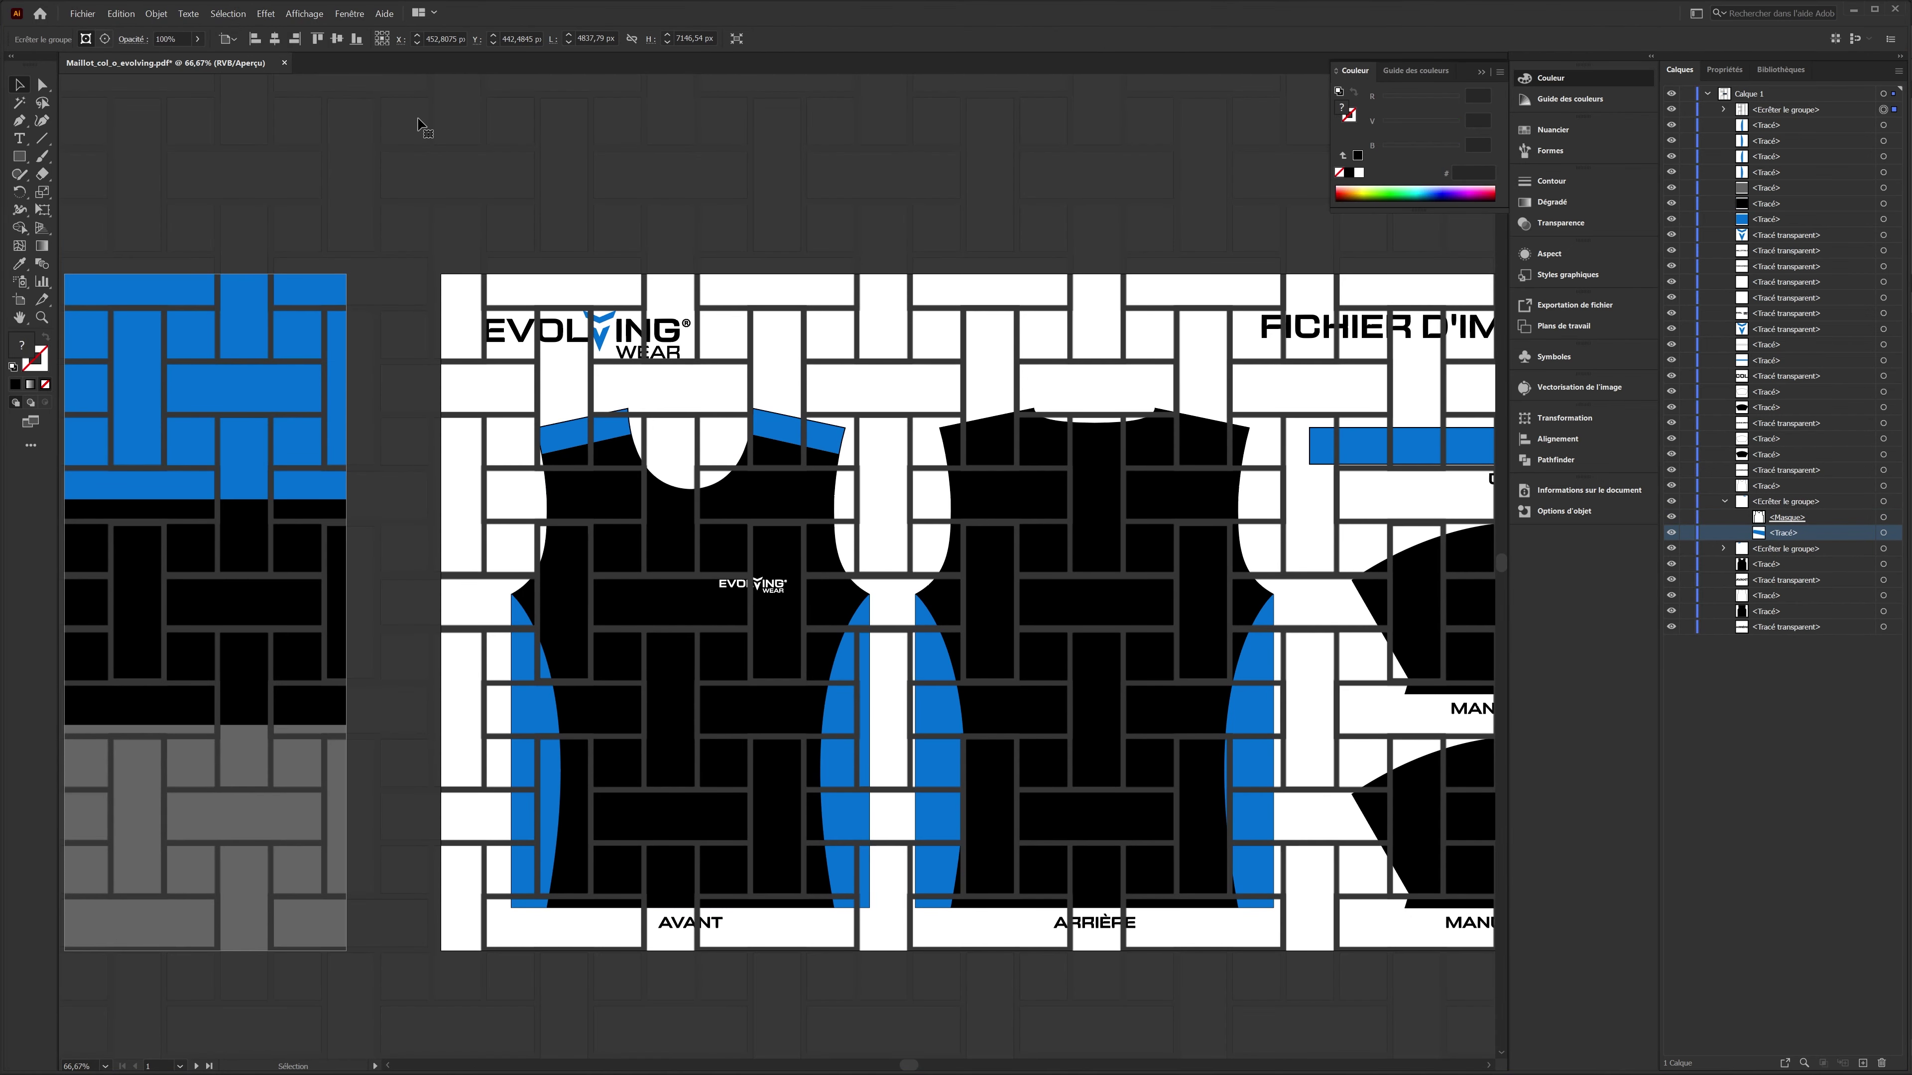
- Scale the woven pattern down to about 846 × 1249 px and position it over the front panel
scroll(626, 380, "down", 5)
left_click_drag(983, 433, 665, 428)
scroll(638, 427, "up", 6)
scroll(639, 431, "up", 3)
left_click_drag(799, 449, 820, 443)
scroll(813, 440, "down", 5)
scroll(813, 440, "up", 2)
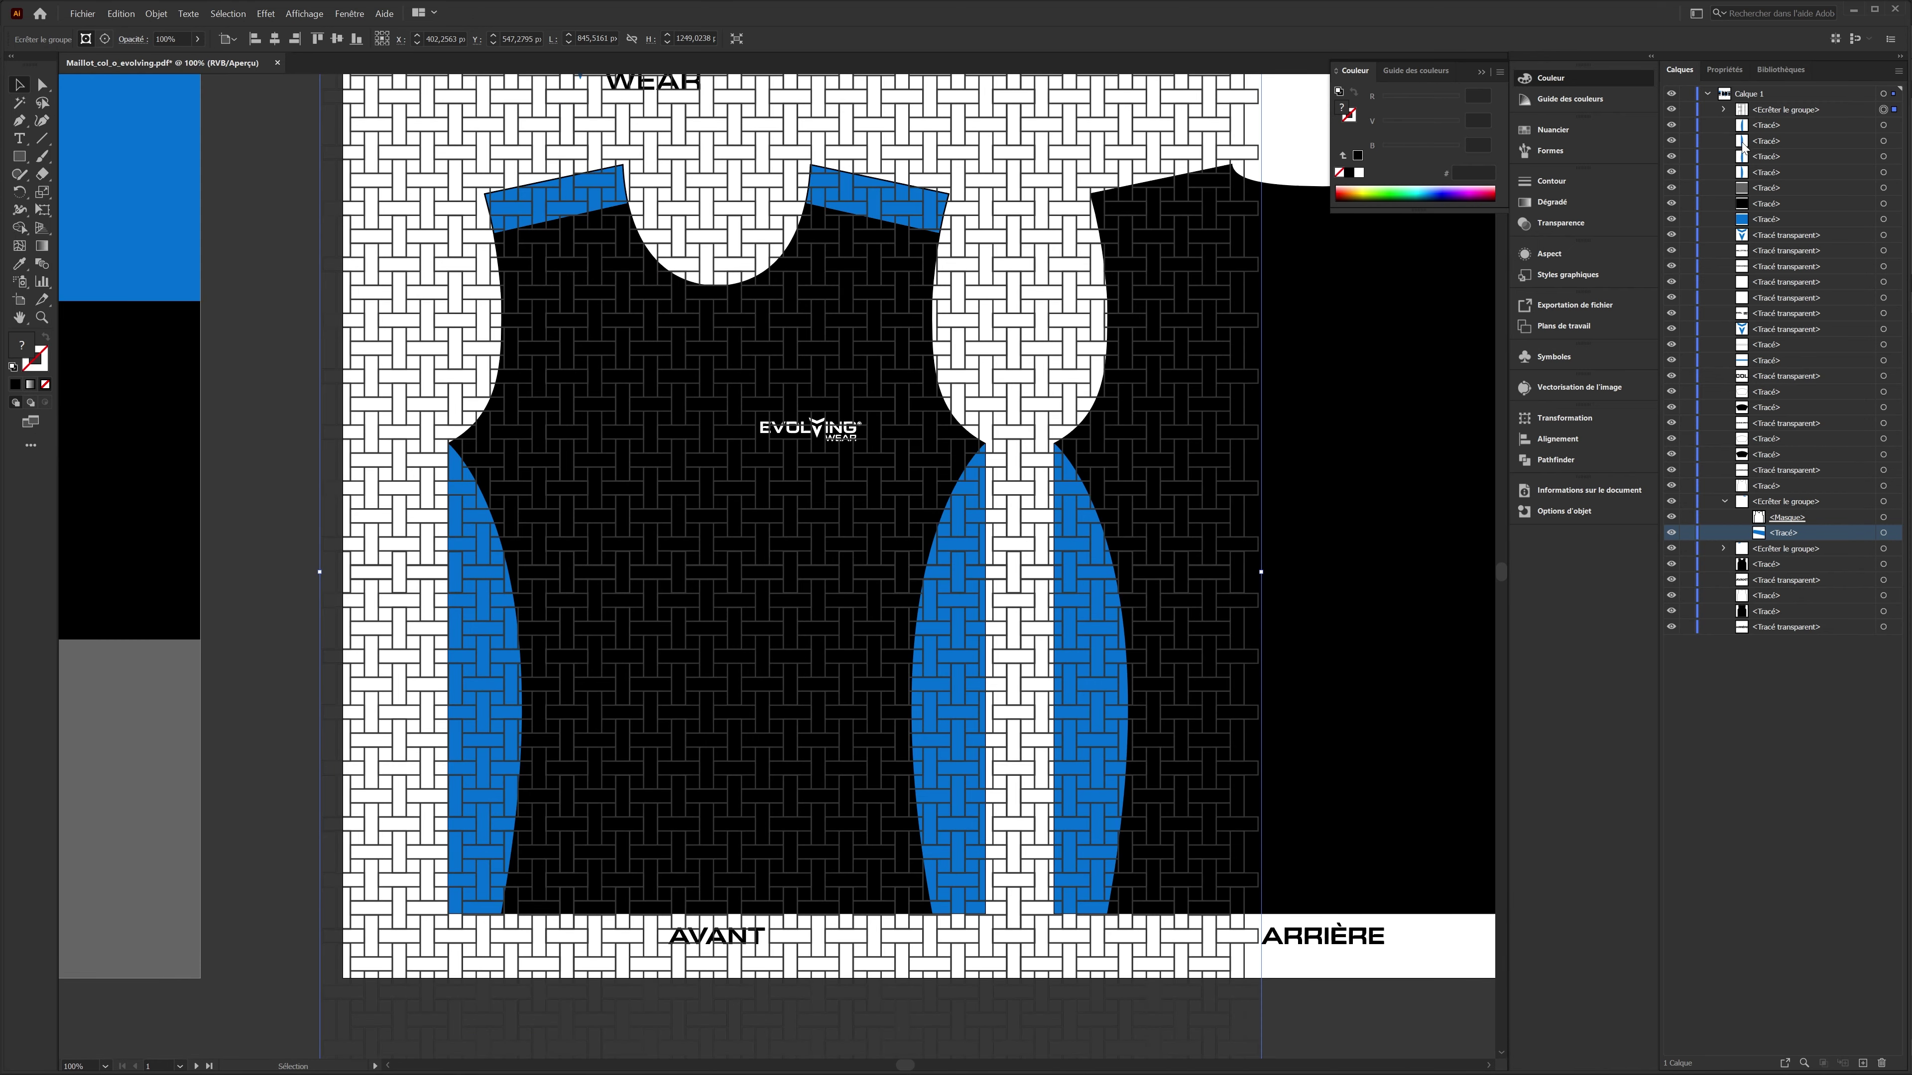
- Duplicate the front panel's black shape in place and move the pattern group directly beneath the duplicate in the stacking order
left_click(1743, 112)
left_click(1724, 501)
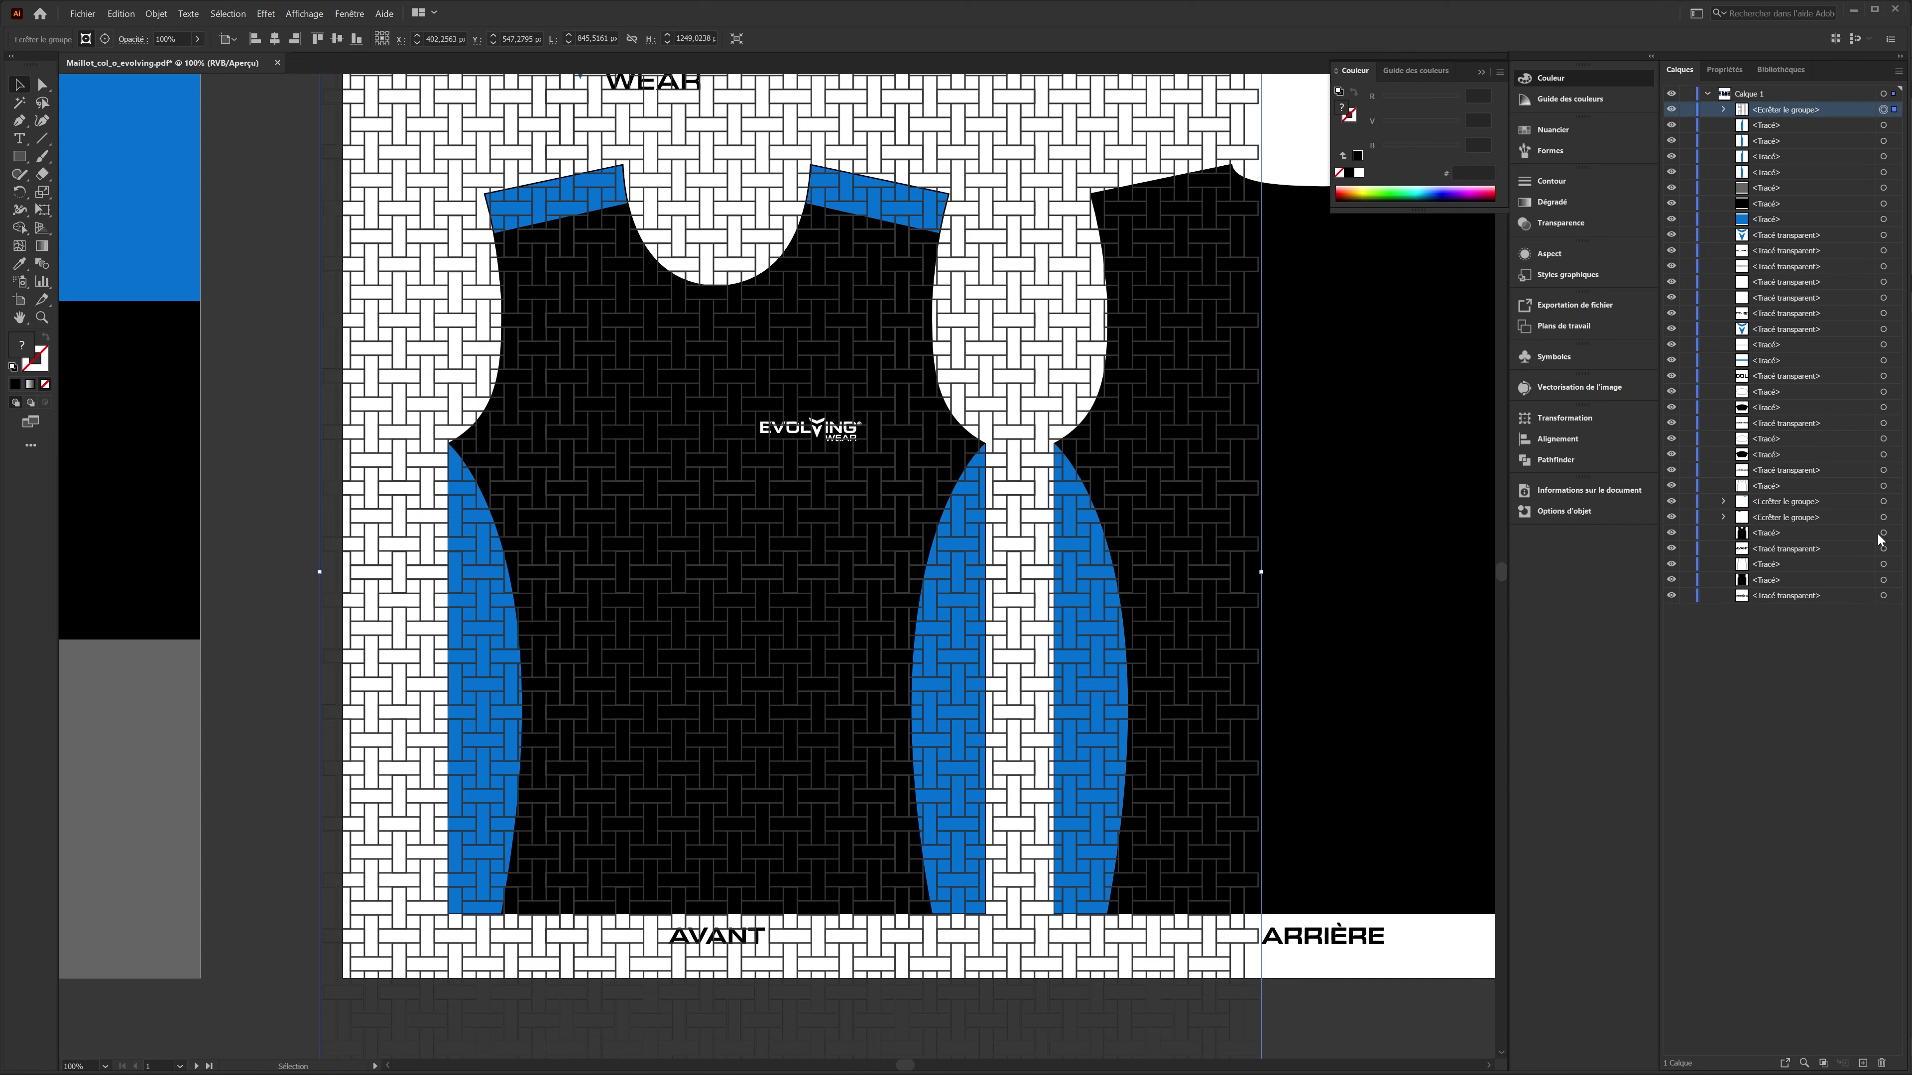
left_click(1884, 534)
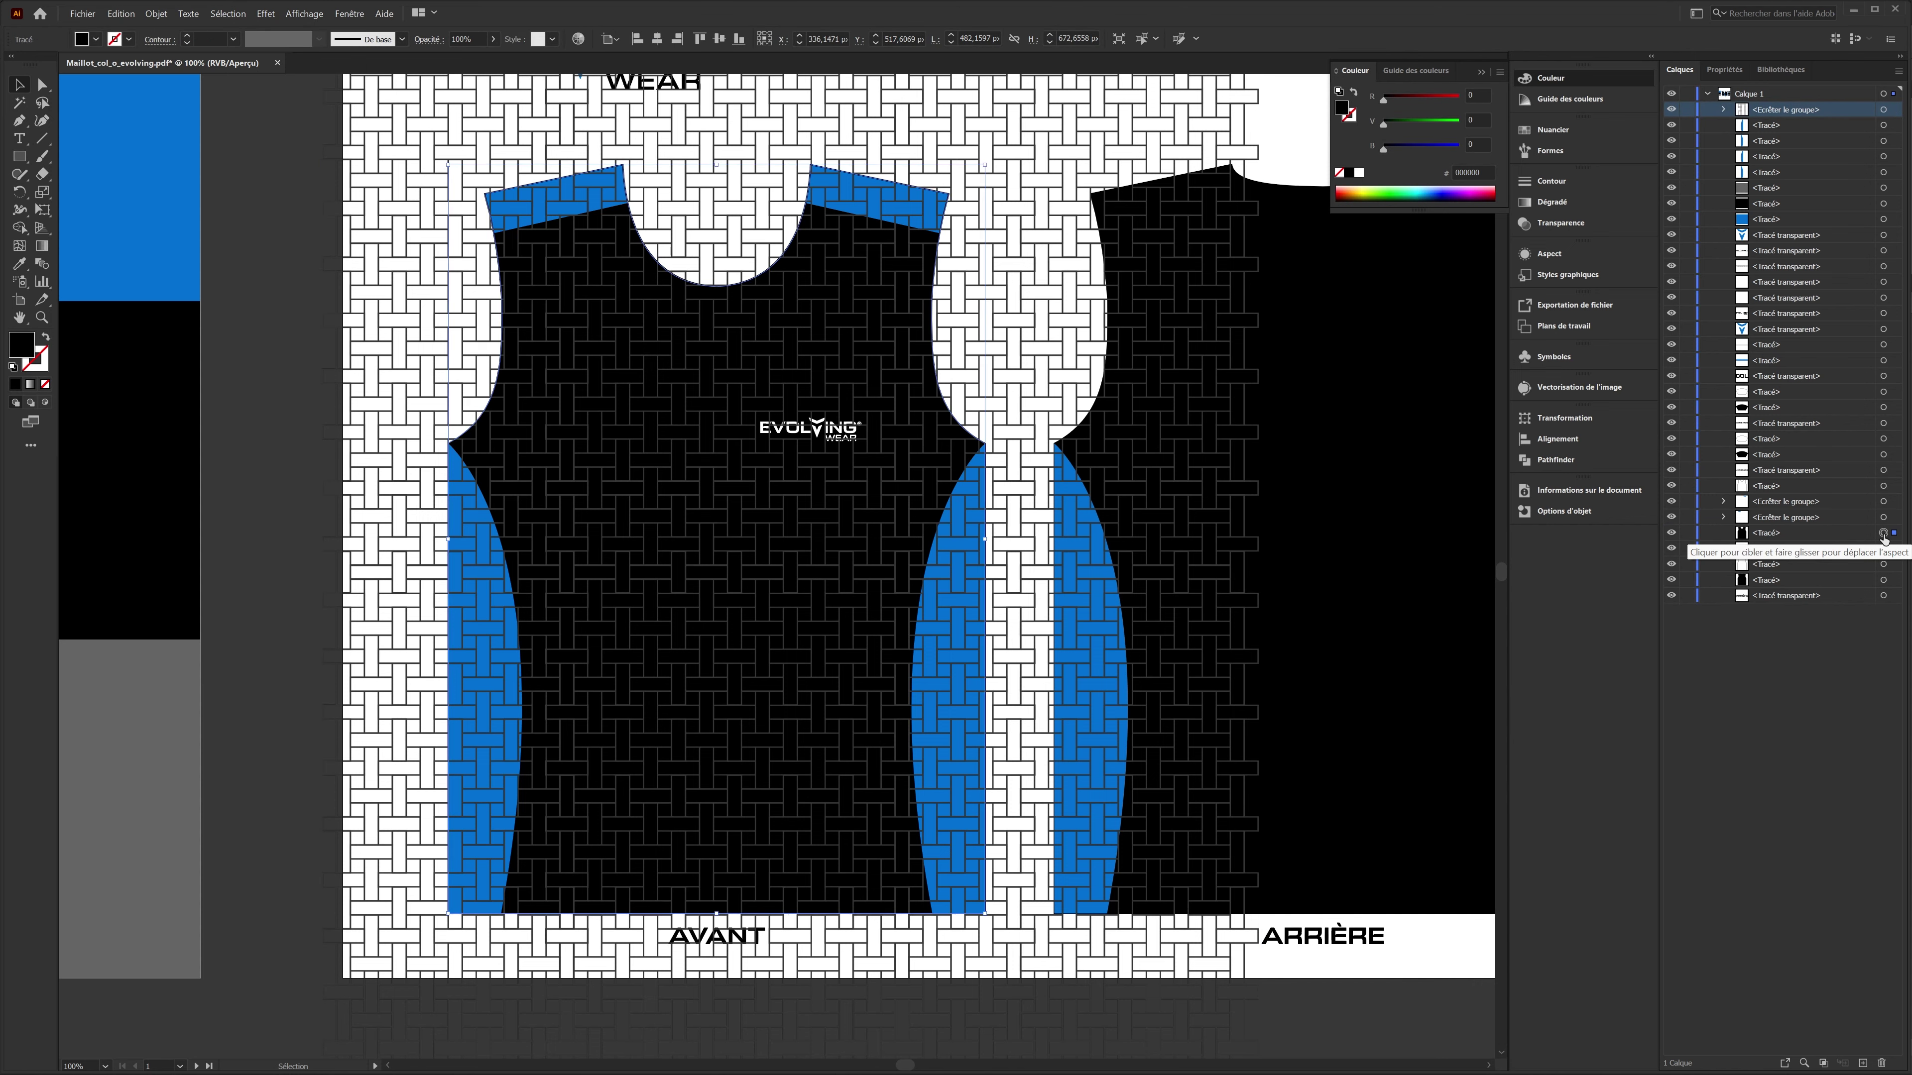
key("ctrl+f")
left_click_drag(1742, 111, 1757, 542)
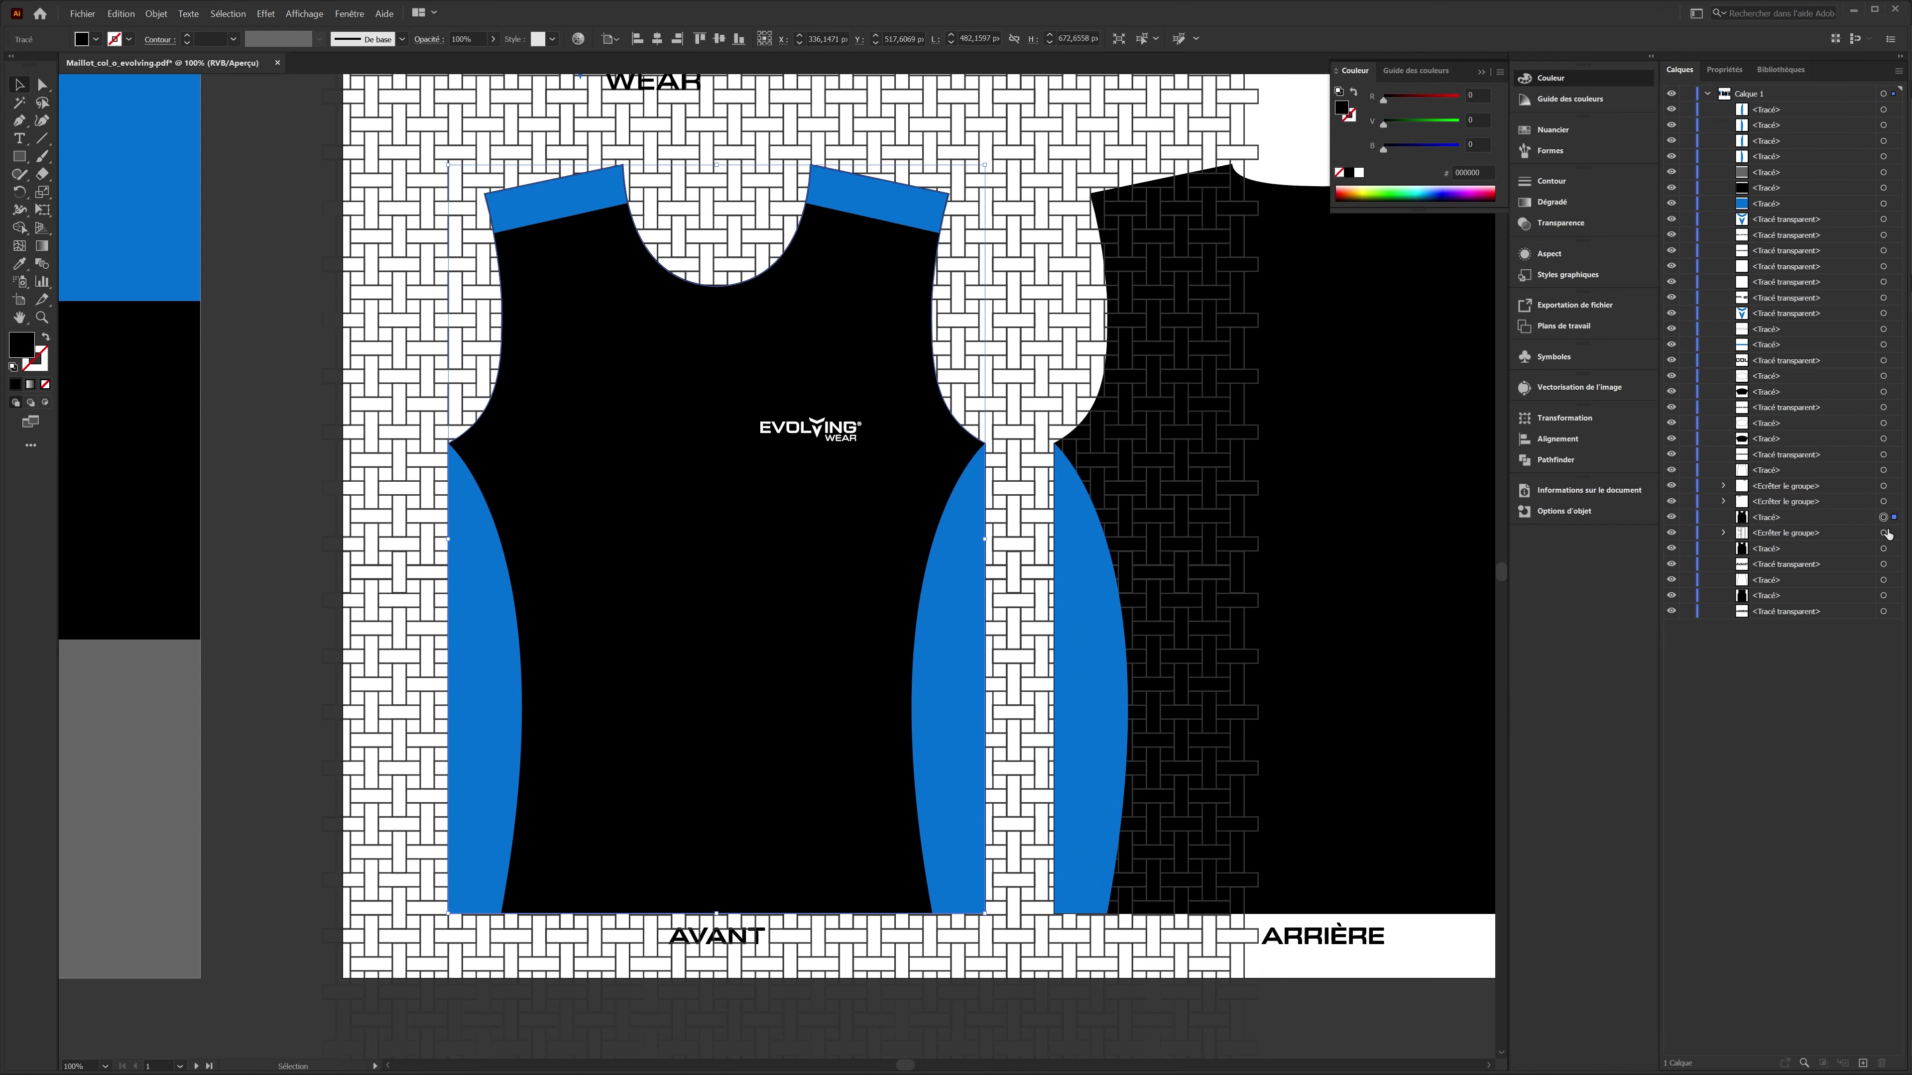
- Create a clipping mask from the duplicated front shape and the pattern group, and deselect the result
left_click(1885, 533, "shift")
left_click(156, 14)
mouse_move(362, 554)
left_click(440, 551)
key("ctrl+minus")
left_click(1119, 923)
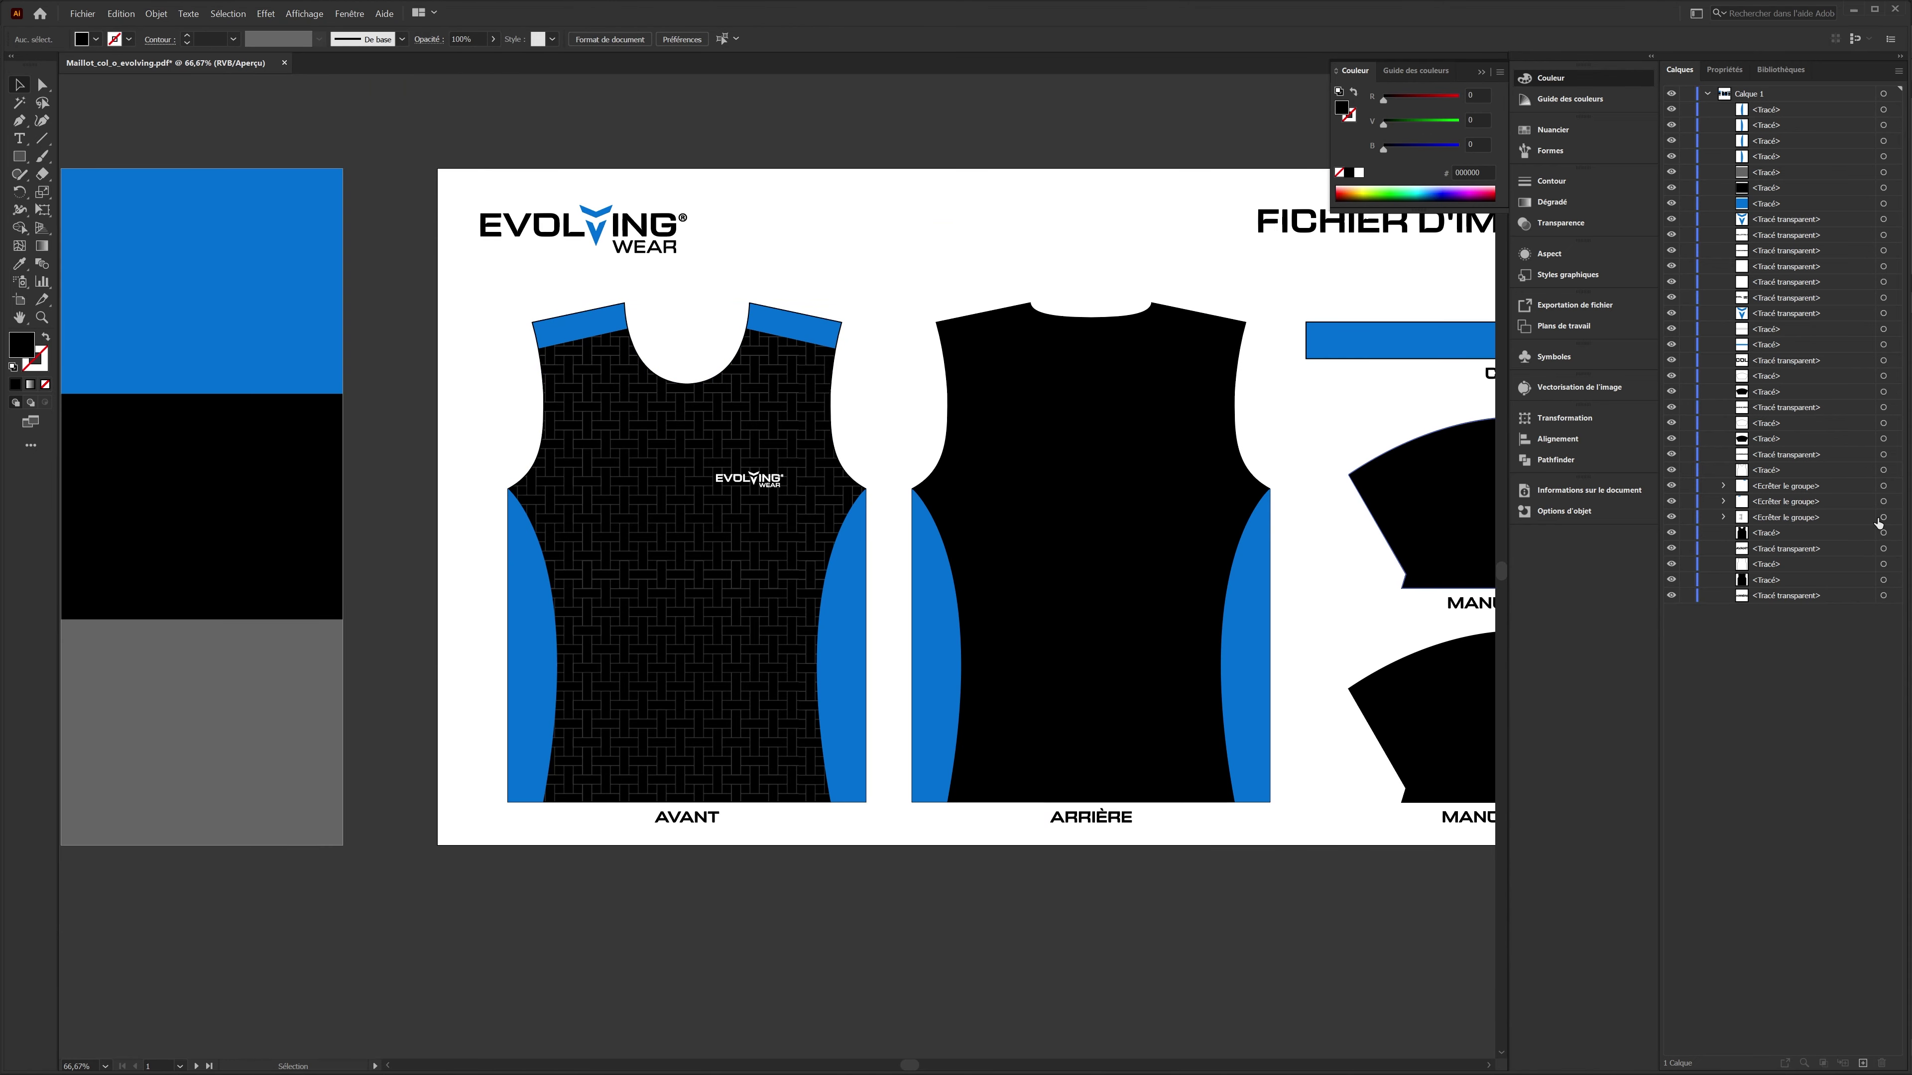
- Duplicate the front panel's clipped pattern group and move the copy horizontally until it lines up with the back panel
left_click(1883, 533)
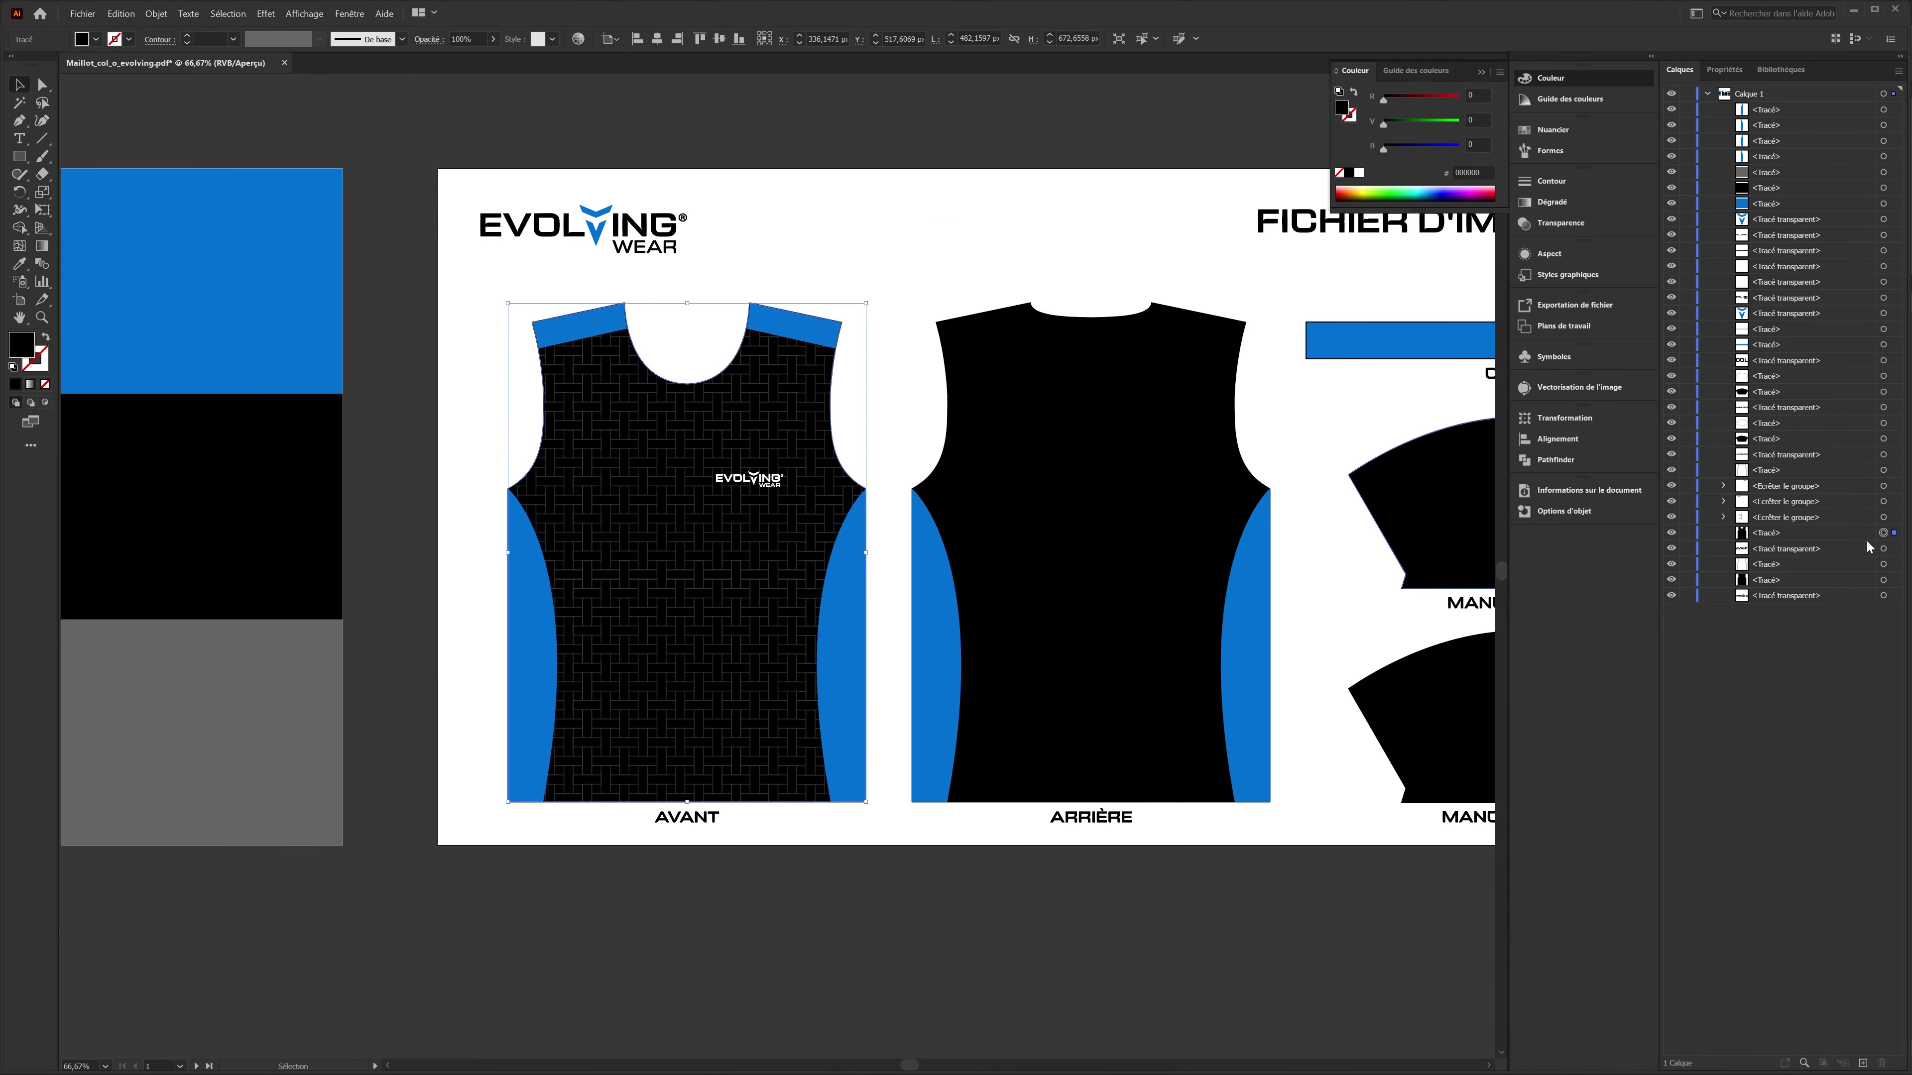
left_click(1884, 517)
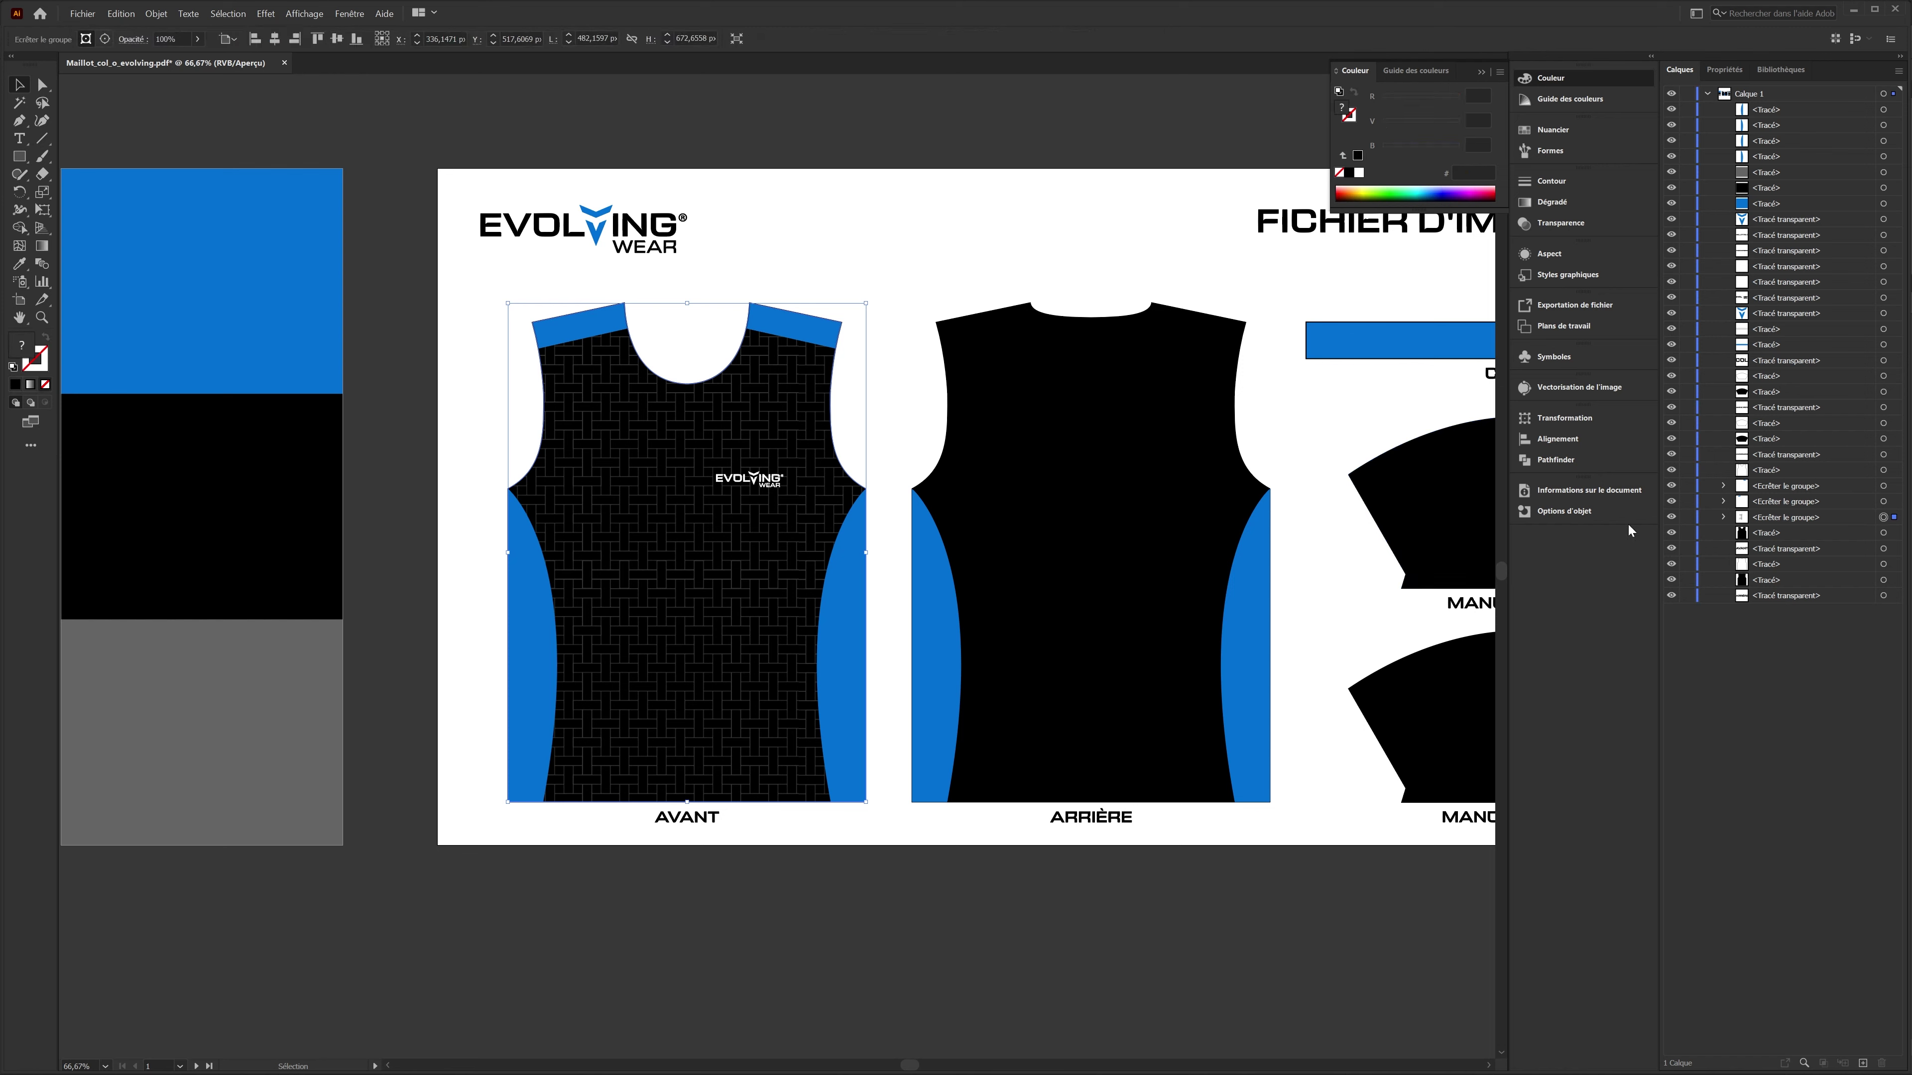
key("shift+Right")
key("shift+Right")
key("shift+Right")
key("shift+Right")
key("shift+Right")
key("shift+Right")
key("shift+Right")
key("shift+Right")
key("shift+Right")
key("shift+Right")
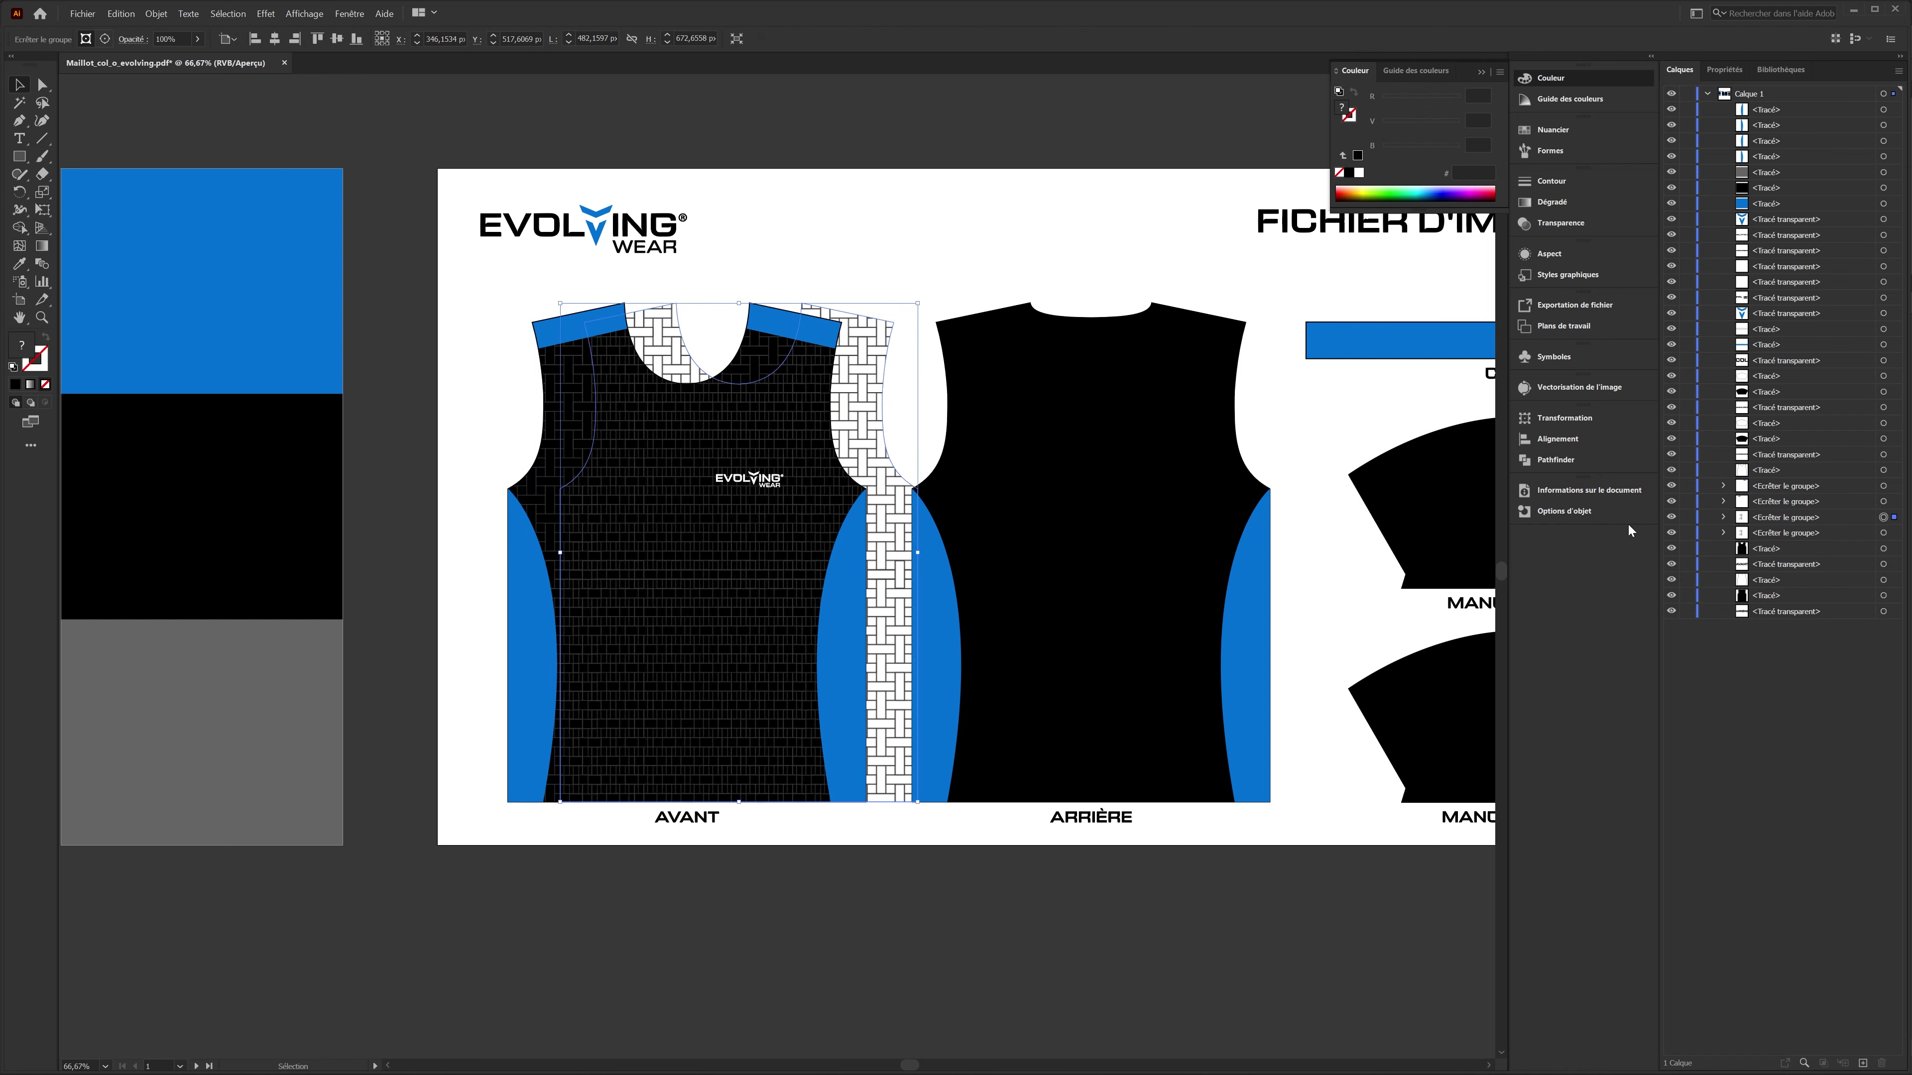
key("shift+Right")
key("shift+Right")
key("shift+Right")
key("shift+Right")
key("shift+Right")
key("shift+Right")
key("shift+Right")
key("shift+Right")
key("shift+Right")
key("shift+Right")
key("shift+Right")
key("shift+Right")
key("shift+Right")
key("shift+Right")
key("shift+Right")
key("shift+Right")
key("shift+Right")
key("shift+Right")
key("shift+Right")
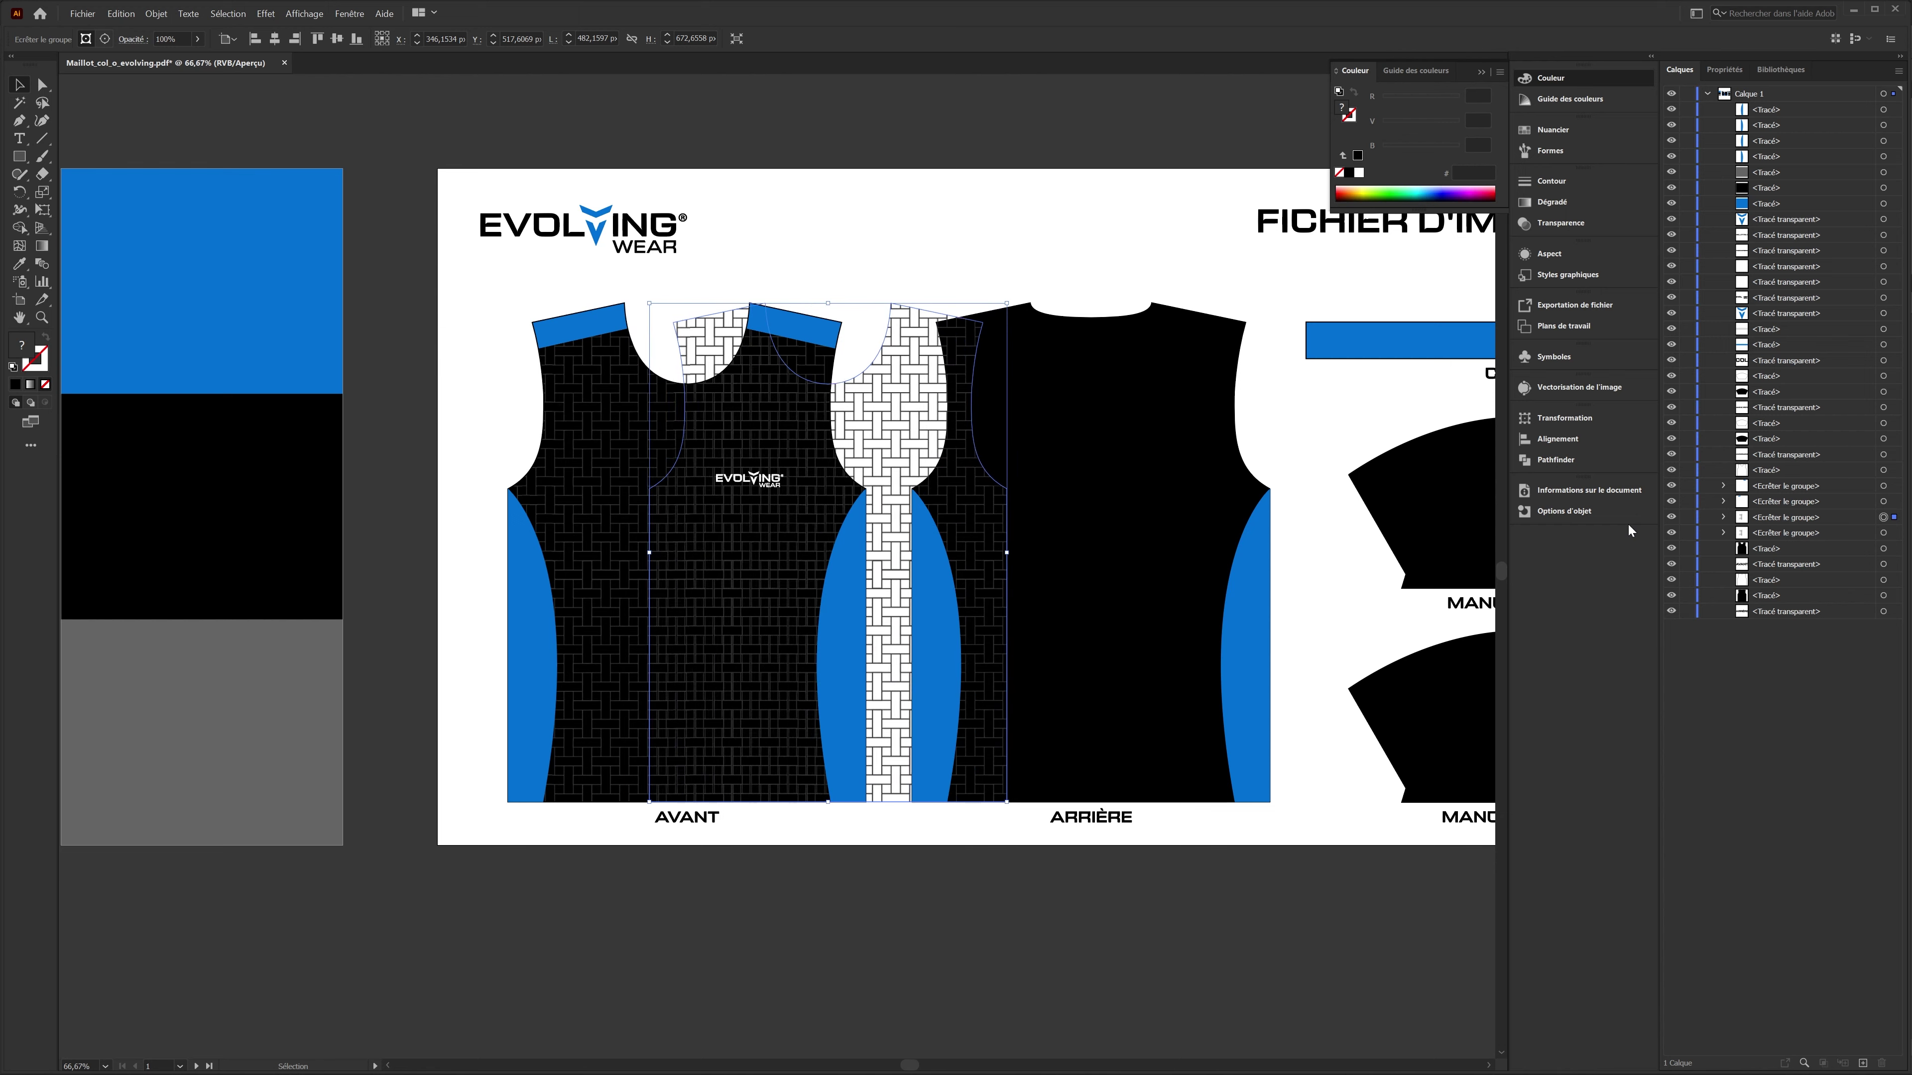
key("shift+Right")
key("shift+Right")
key("shift+Right")
key("shift+Right")
key("shift+Right")
key("shift+Right")
key("shift+Right")
key("shift+Right")
key("shift+Right")
key("shift+Right")
key("shift+Right")
key("shift+Right")
key("shift+Right")
key("shift+Right")
key("shift+Right")
key("shift+Right")
key("shift+Right")
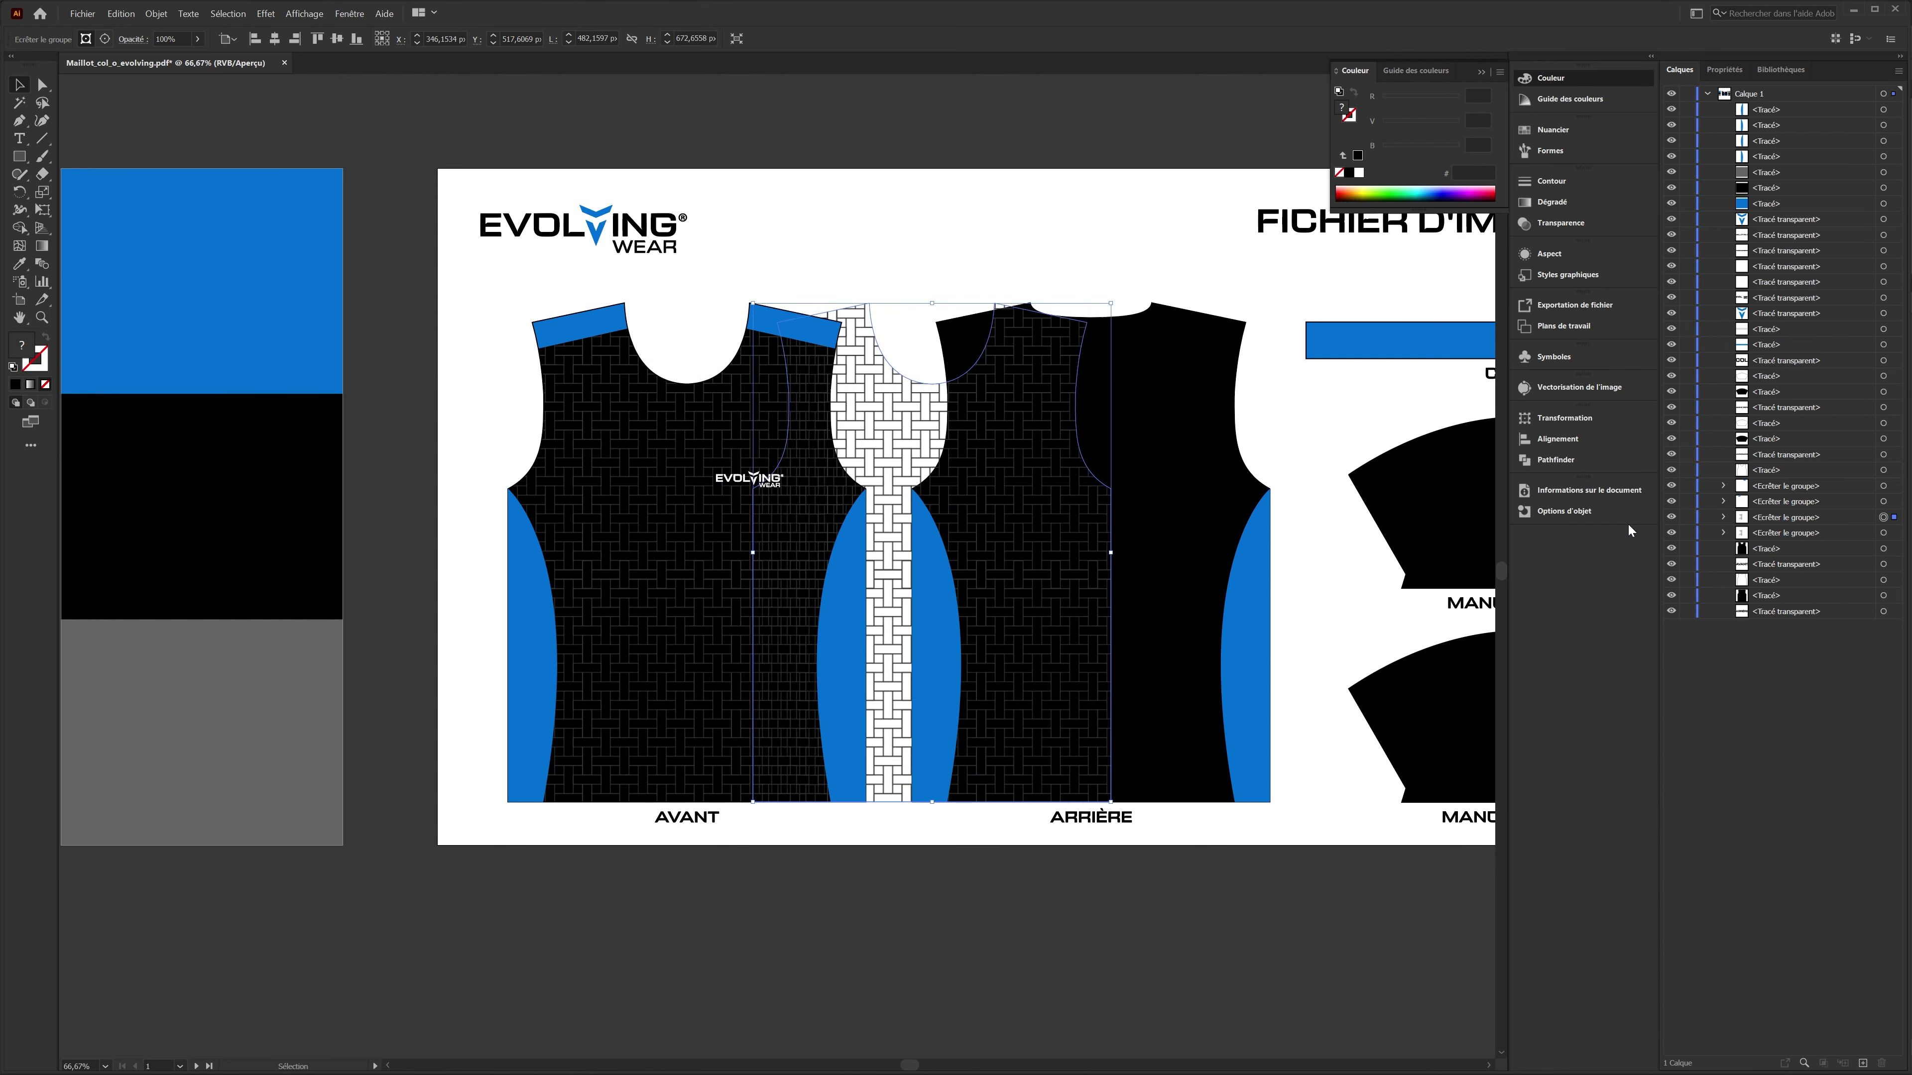
key("shift+Right")
key("shift+Right")
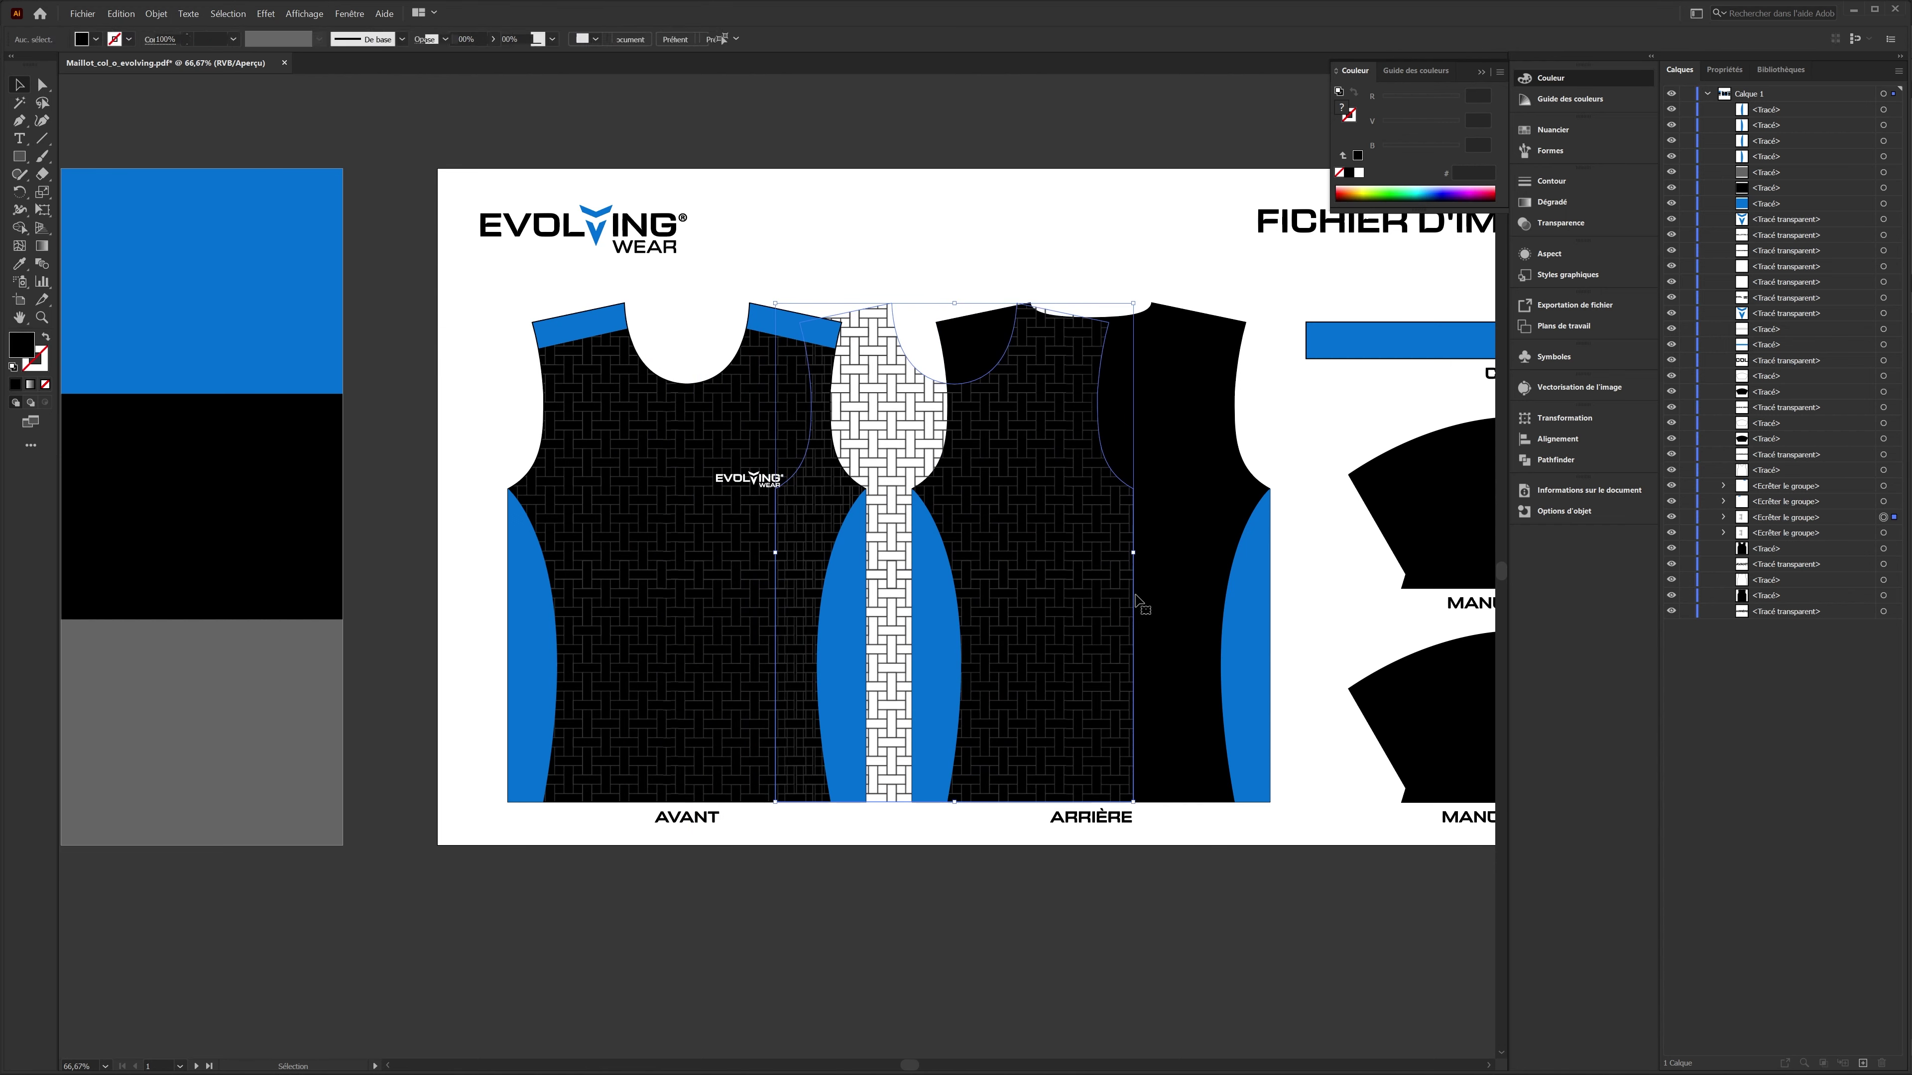
left_click_drag(1102, 532, 1239, 528)
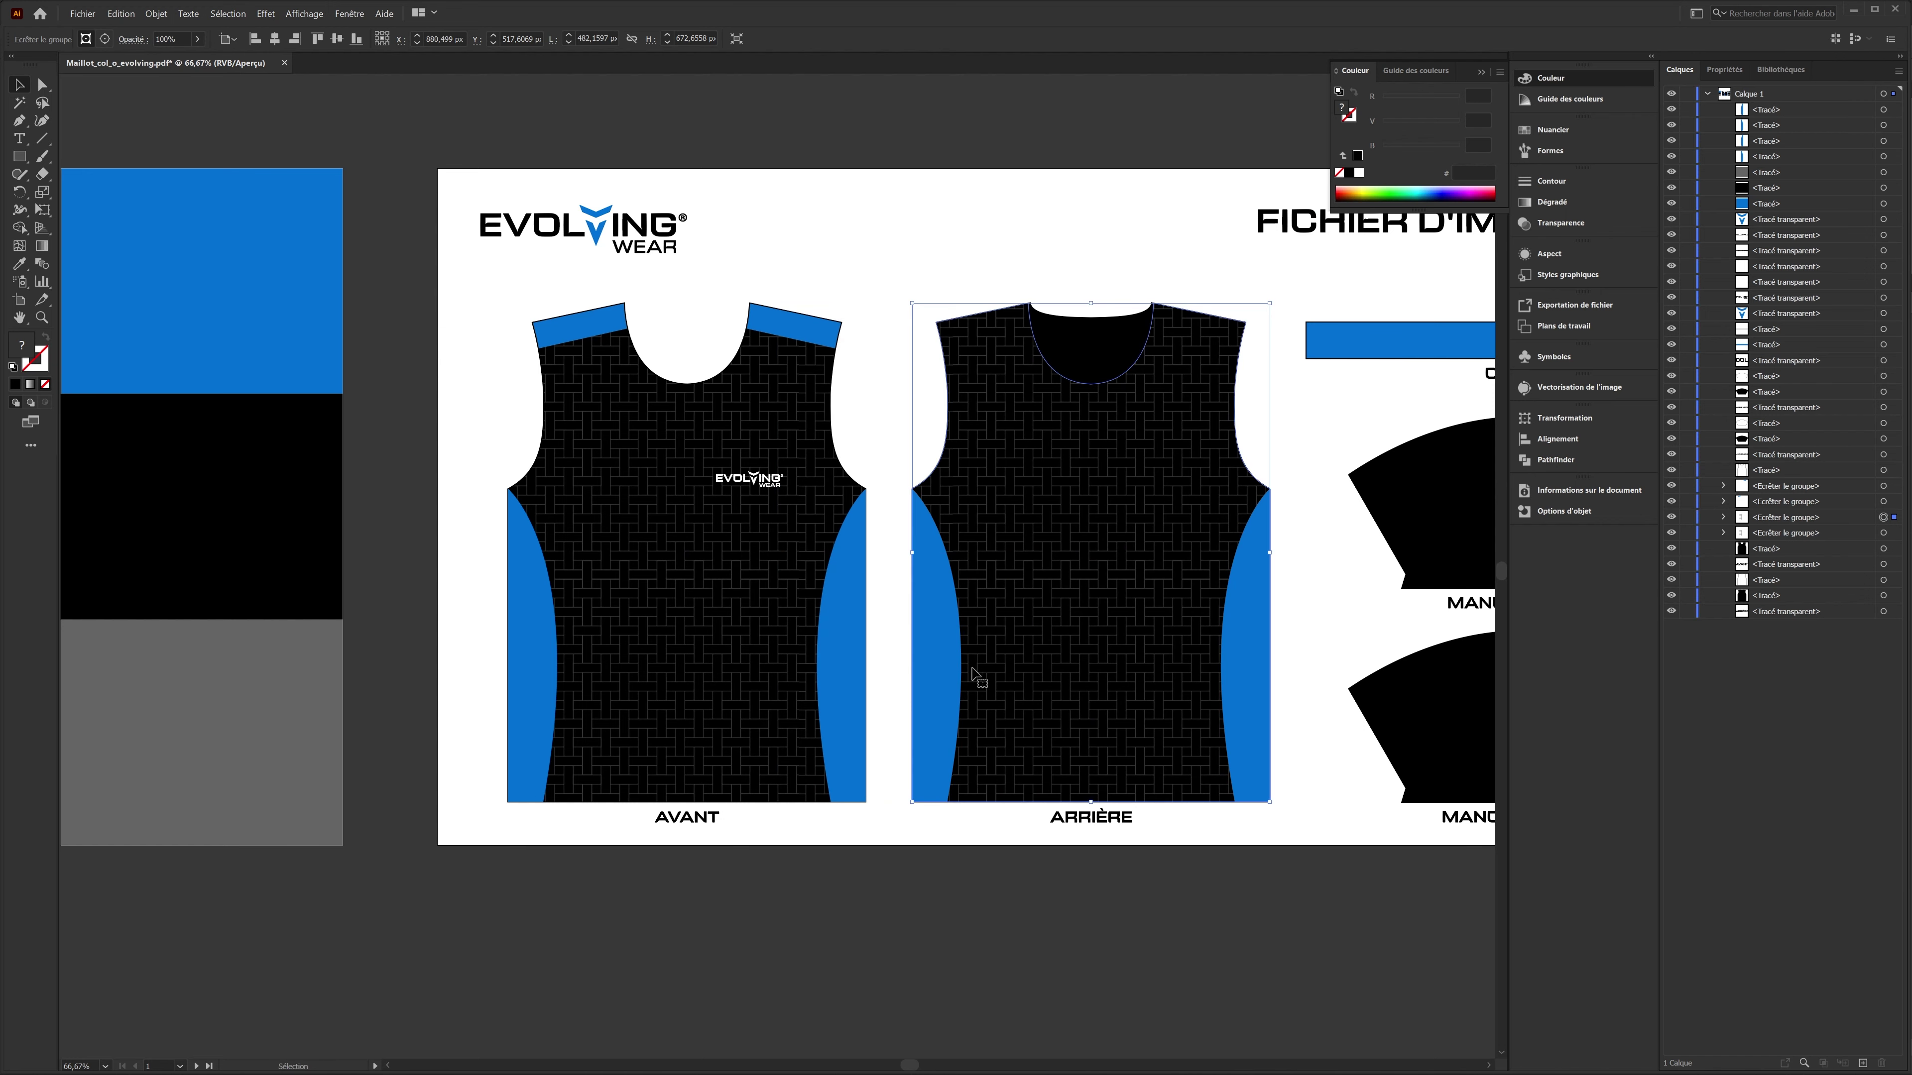
- Delete the front-shaped clipping path from the pattern group copied onto the back panel
scroll(976, 672, "down", 1)
scroll(1124, 559, "up", 1)
left_click(1724, 517)
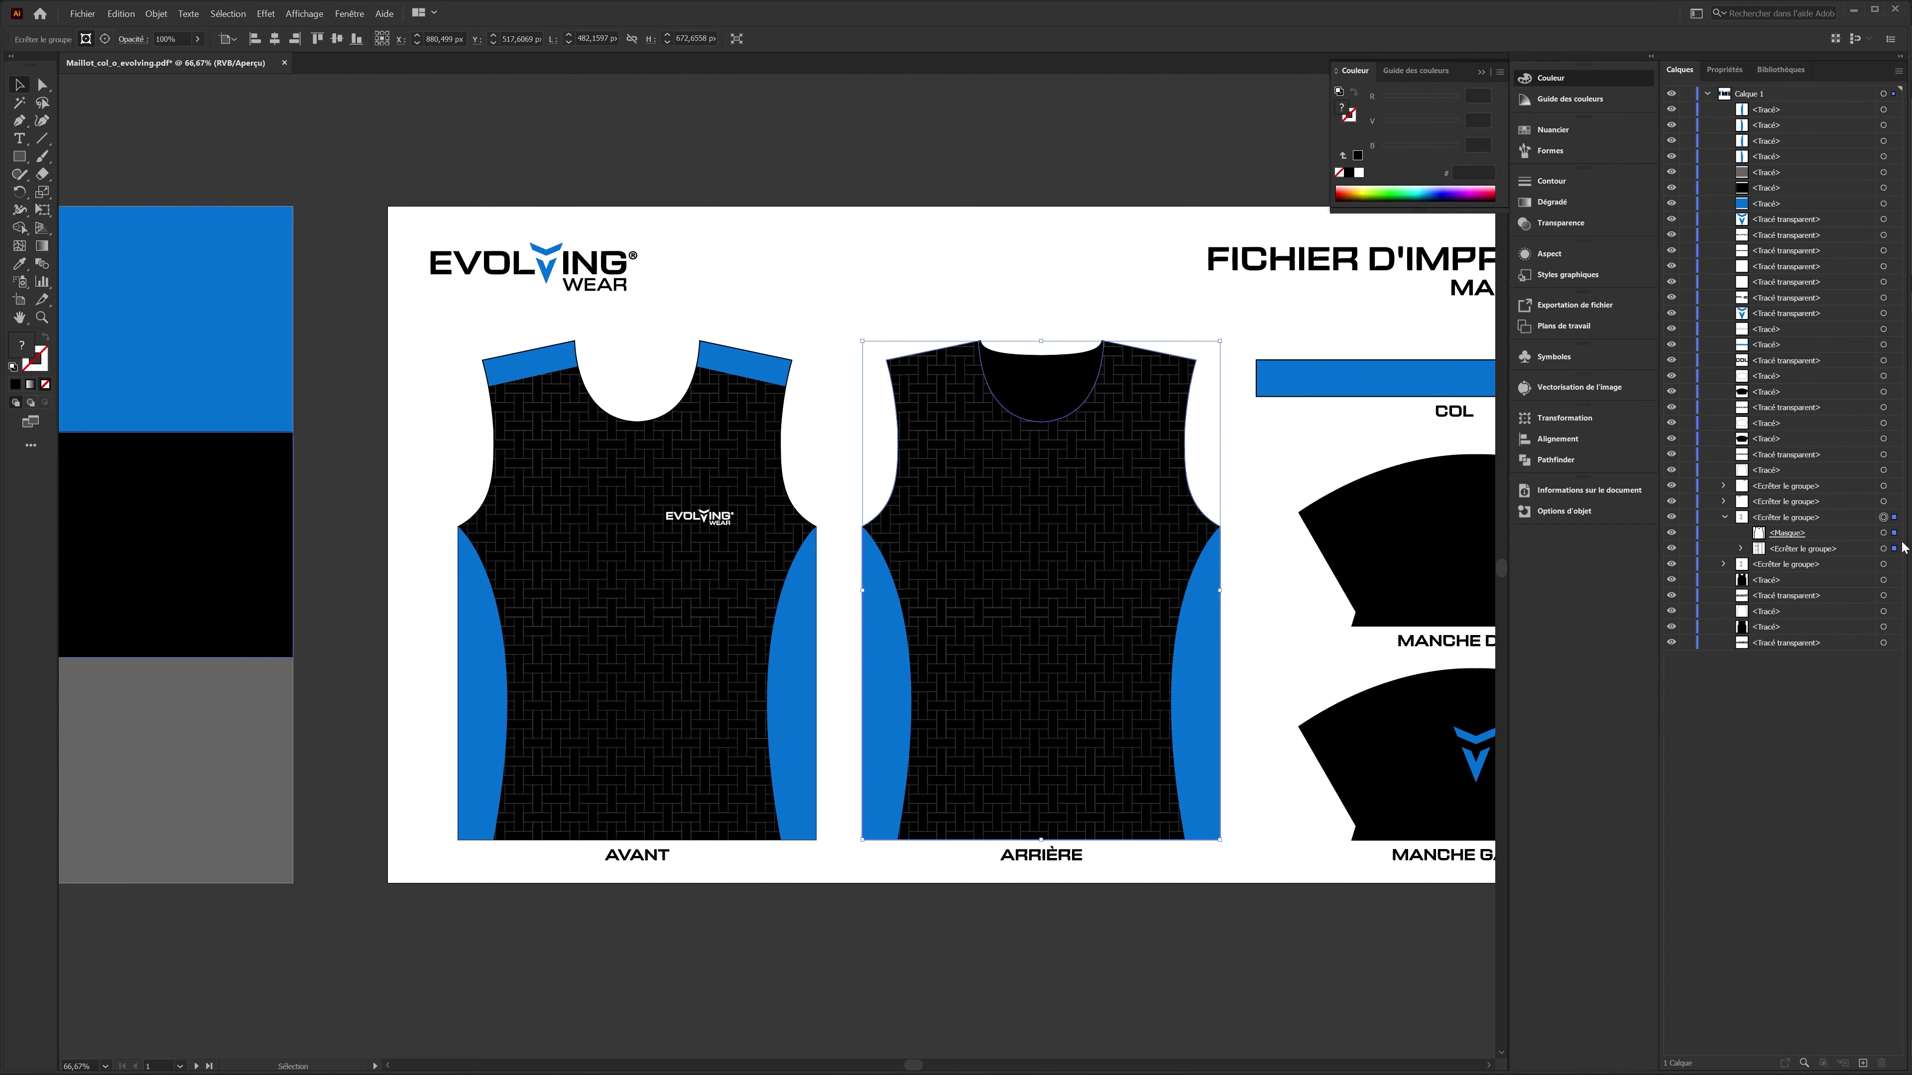
left_click(1884, 533)
key("Delete")
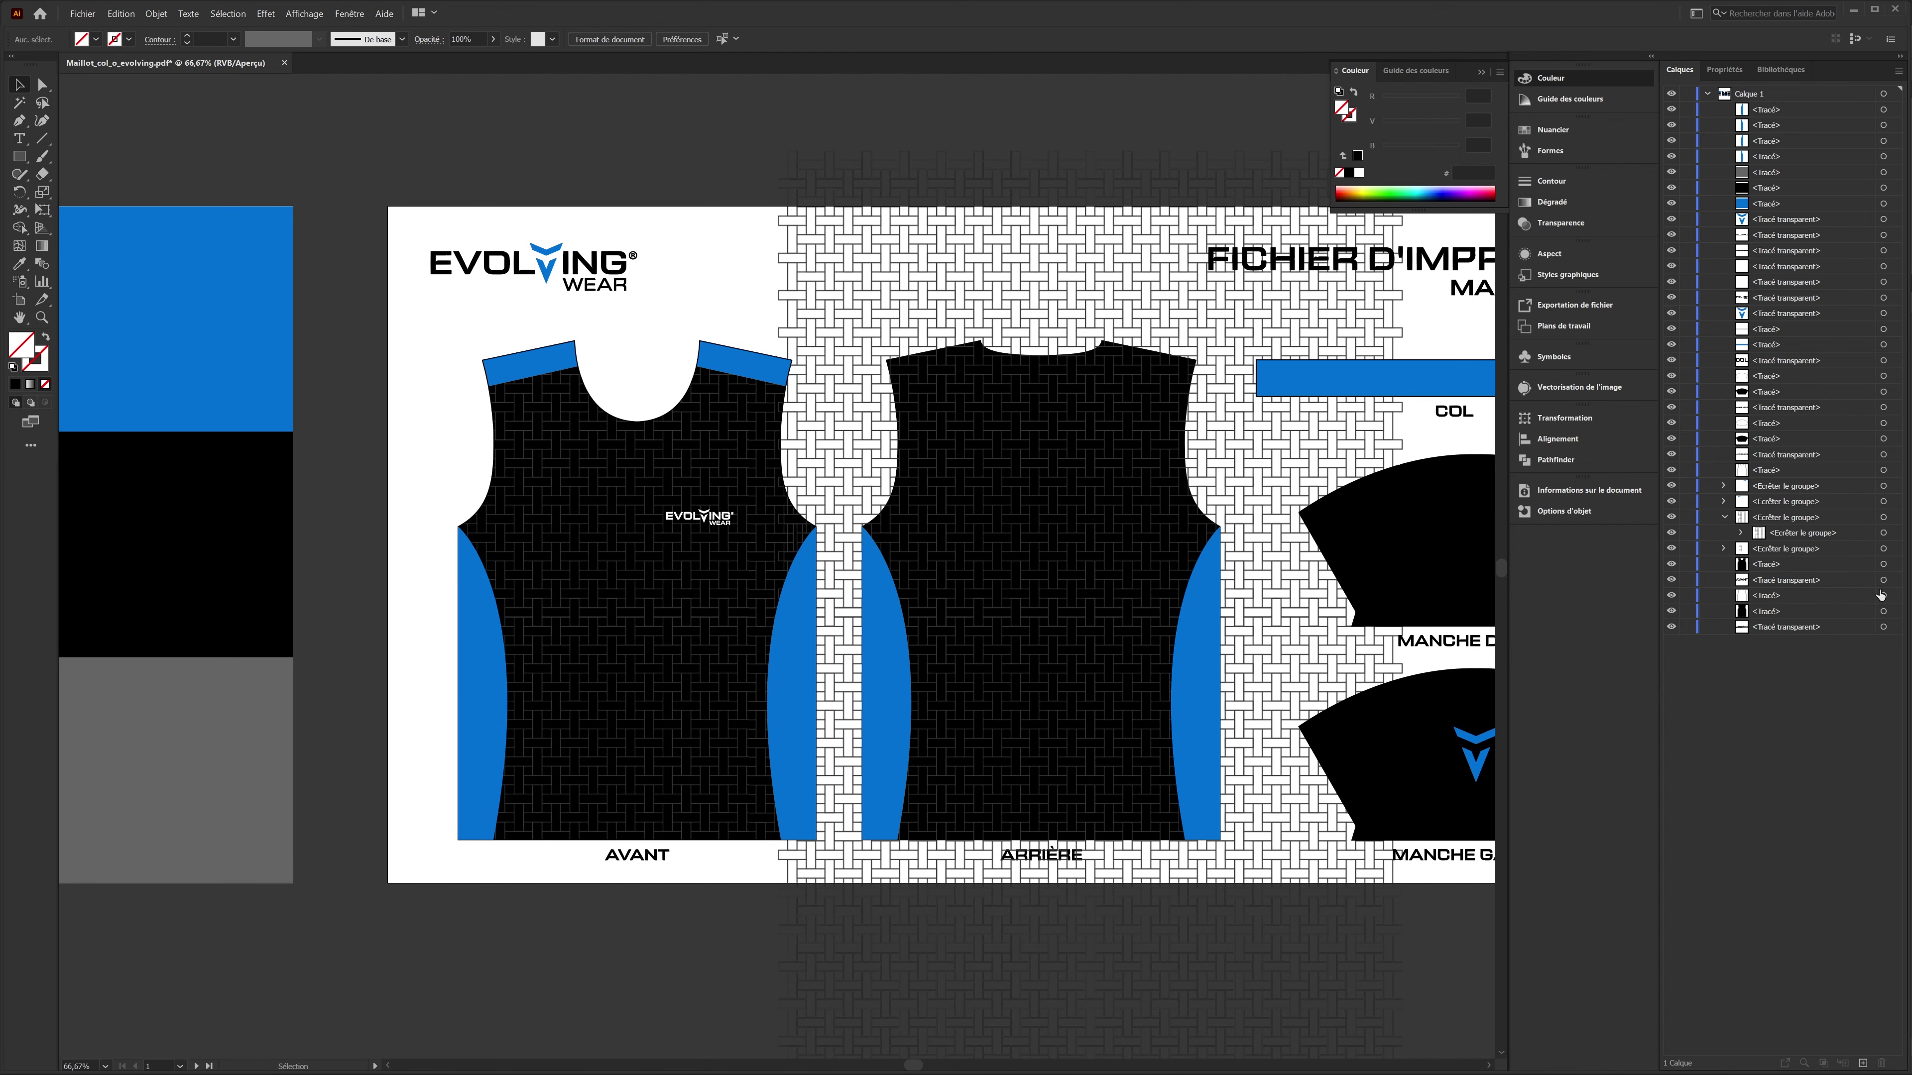
- Duplicate the back panel's black shape in place and move it directly above the copied pattern group in the stacking order
left_click(1884, 611)
key("ctrl+c")
key("ctrl+f")
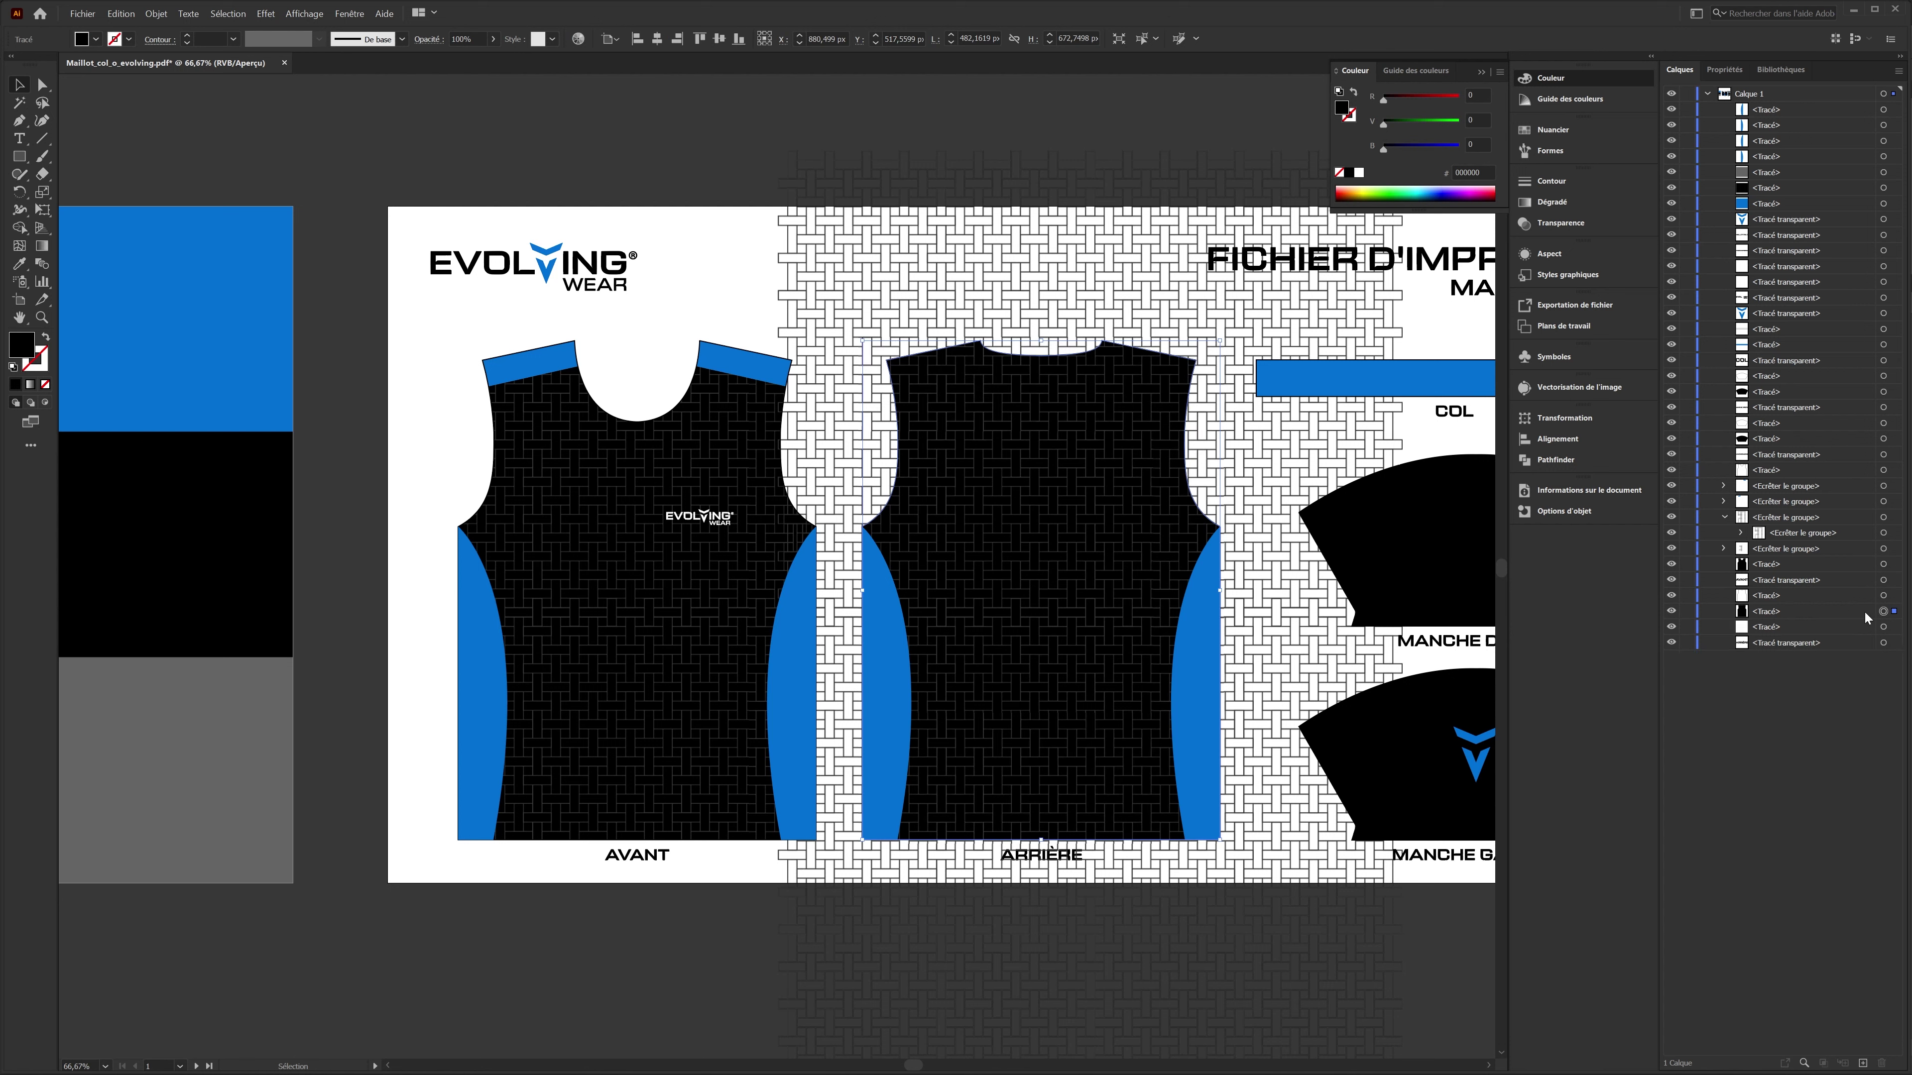
left_click_drag(1748, 611, 1750, 515)
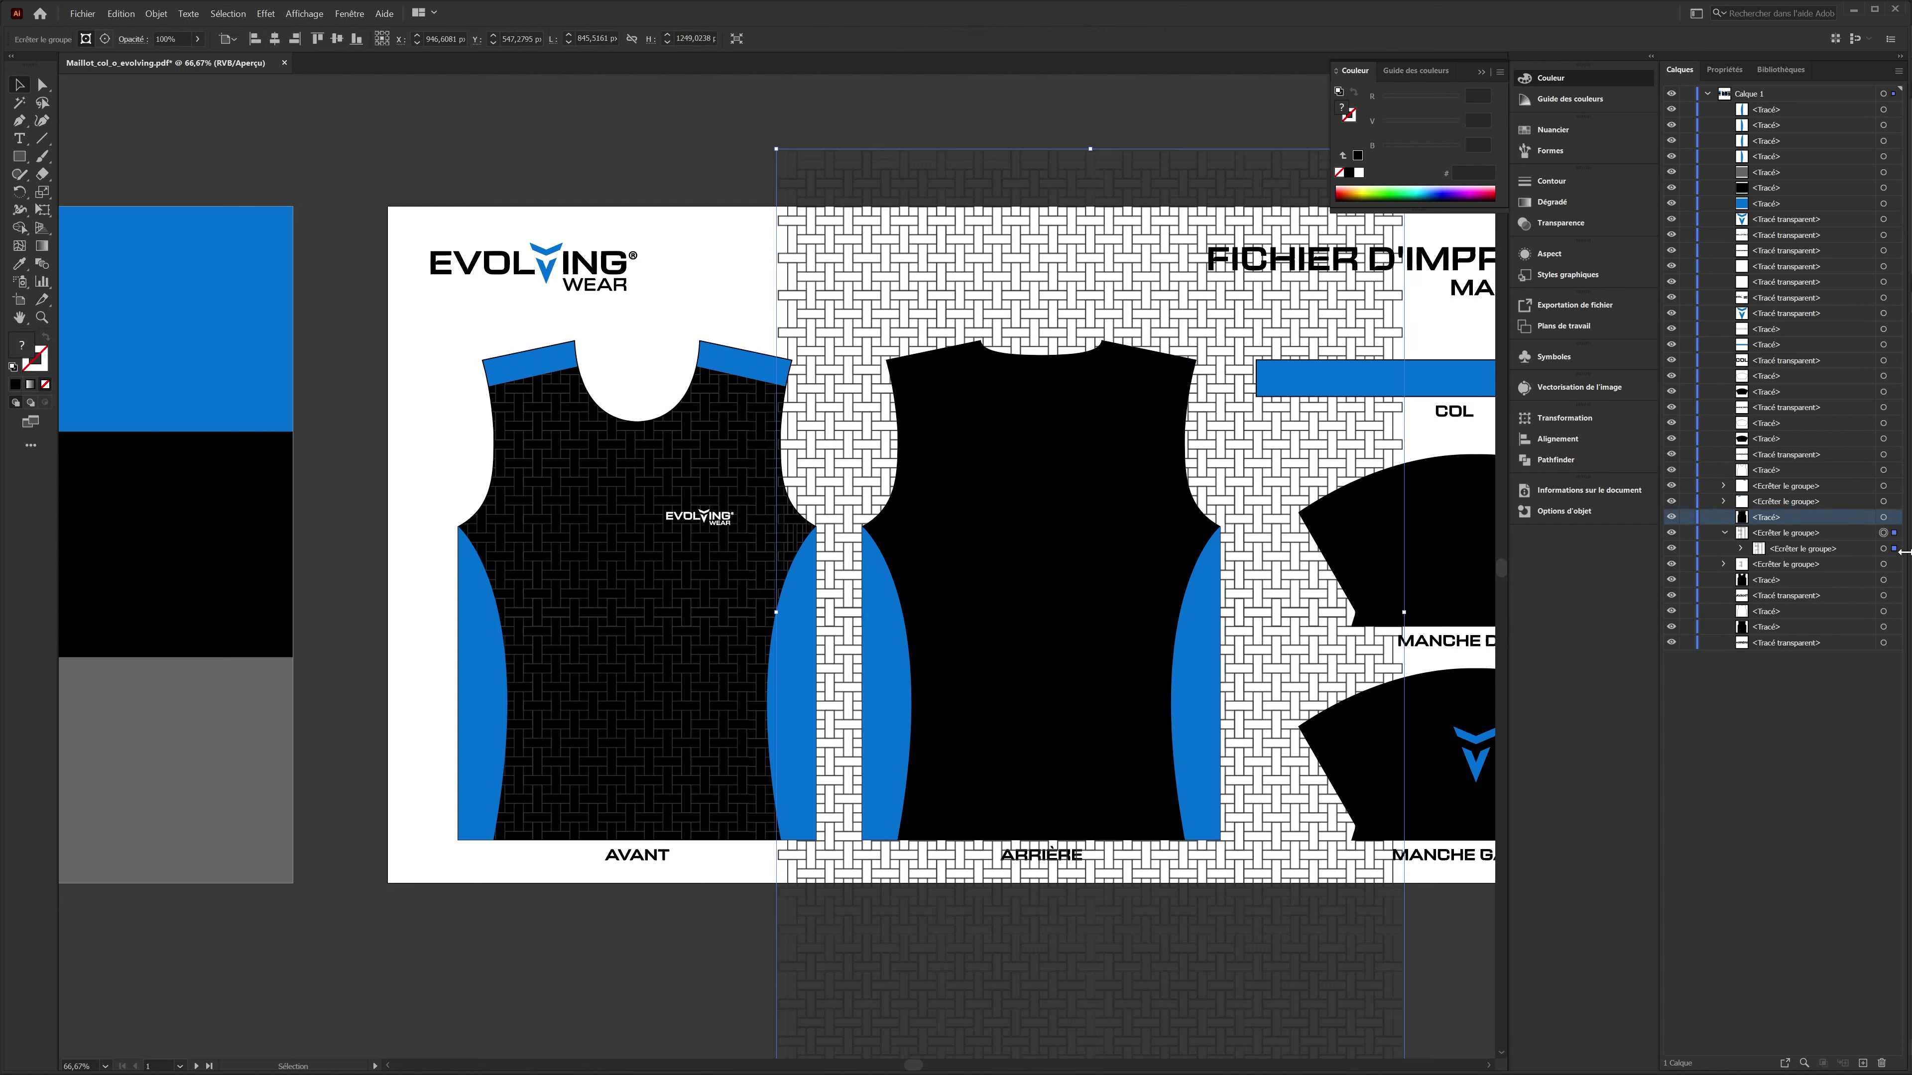
- Create a clipping mask from the duplicated back shape and the copied pattern group, and deselect the result
left_click(1883, 517, "shift")
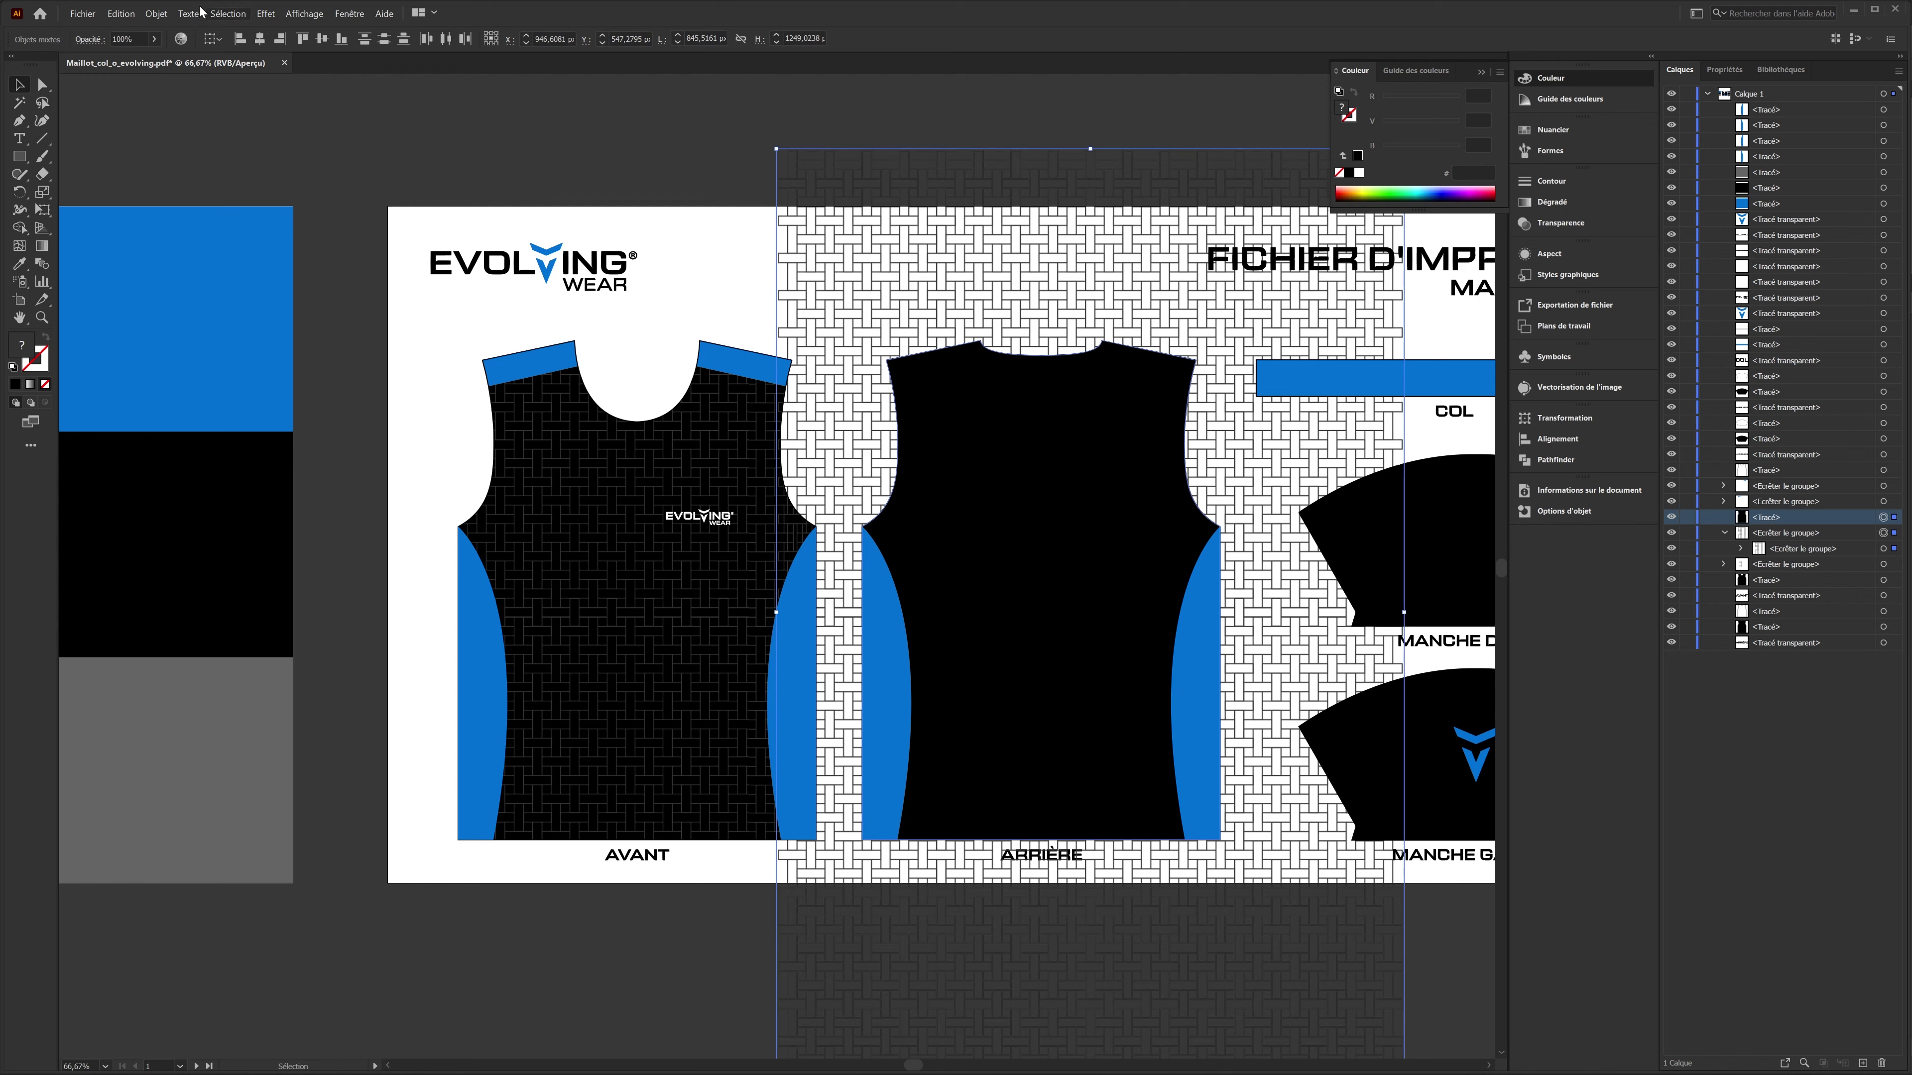
left_click(156, 13)
mouse_move(354, 543)
left_click(473, 551)
left_click(1302, 946)
left_click_drag(768, 553, 730, 547)
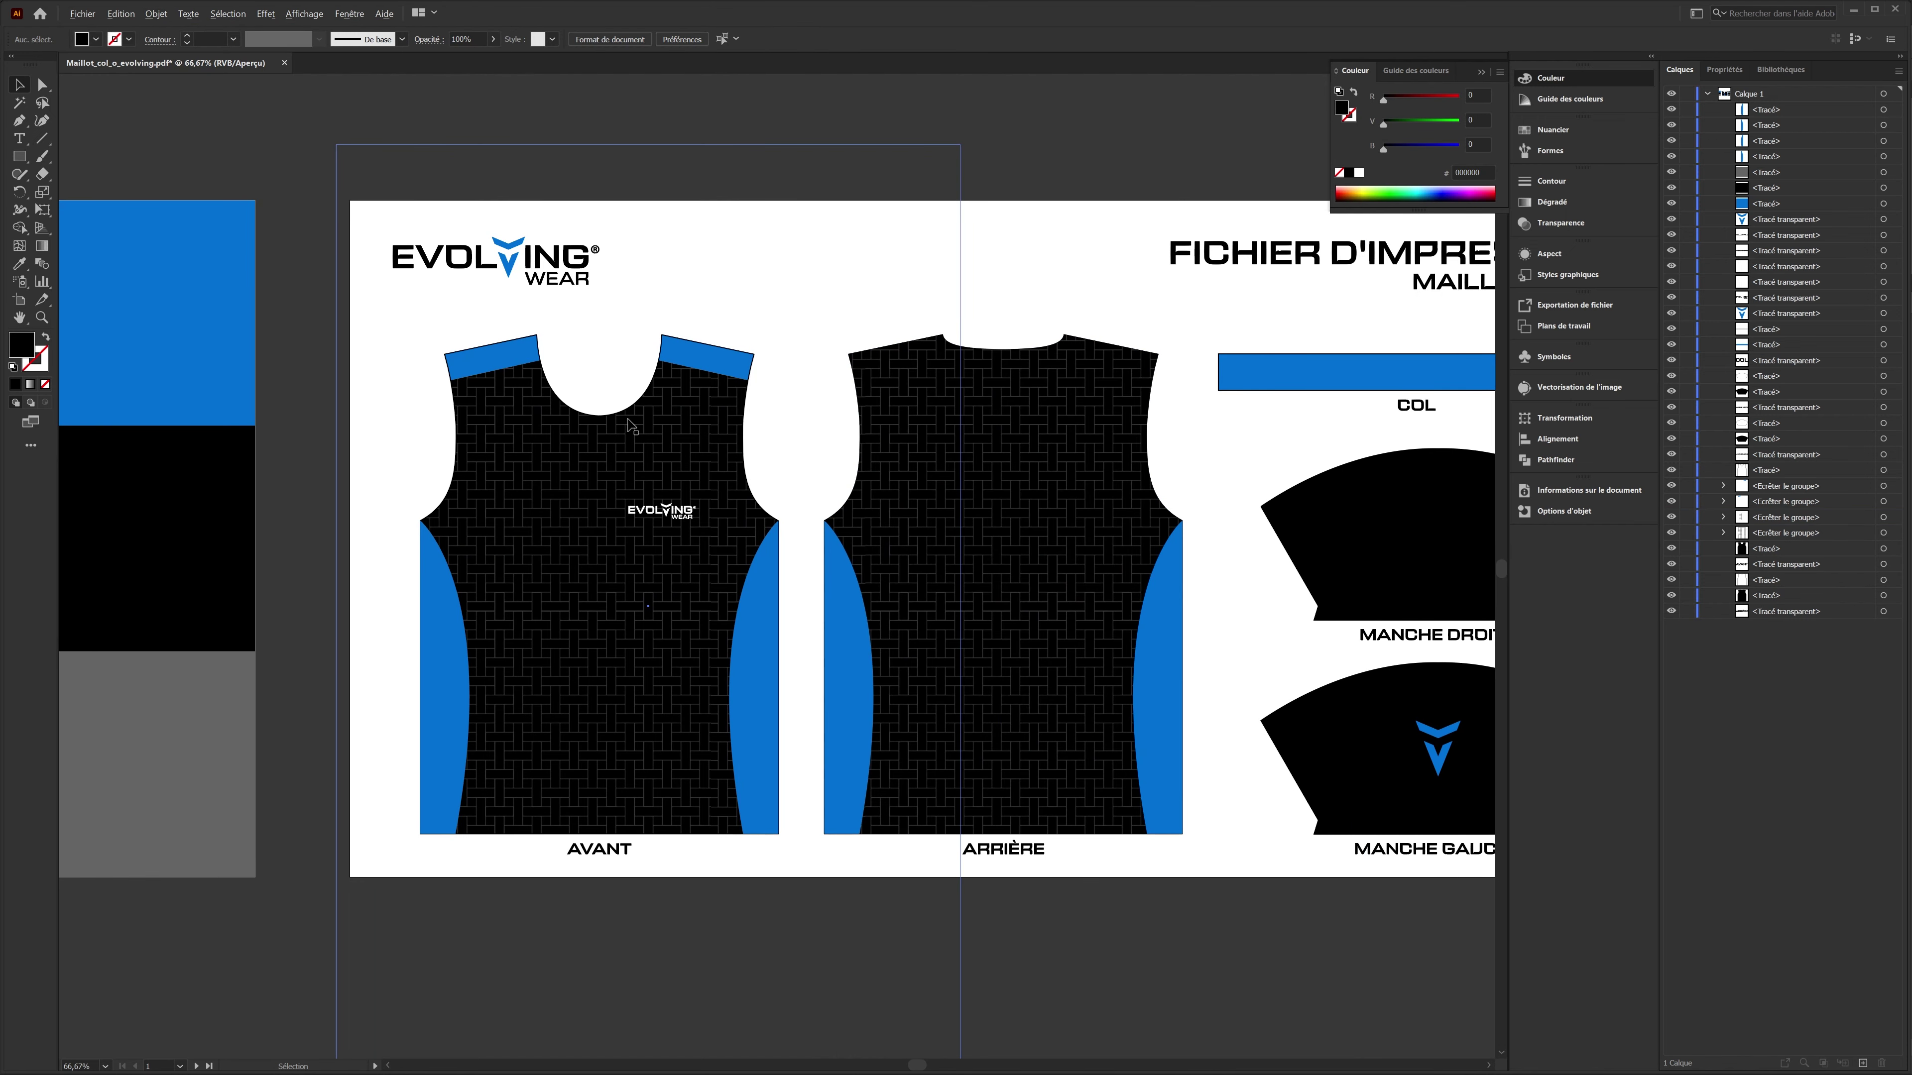
scroll(623, 421, "down", 1)
scroll(1003, 522, "up", 1)
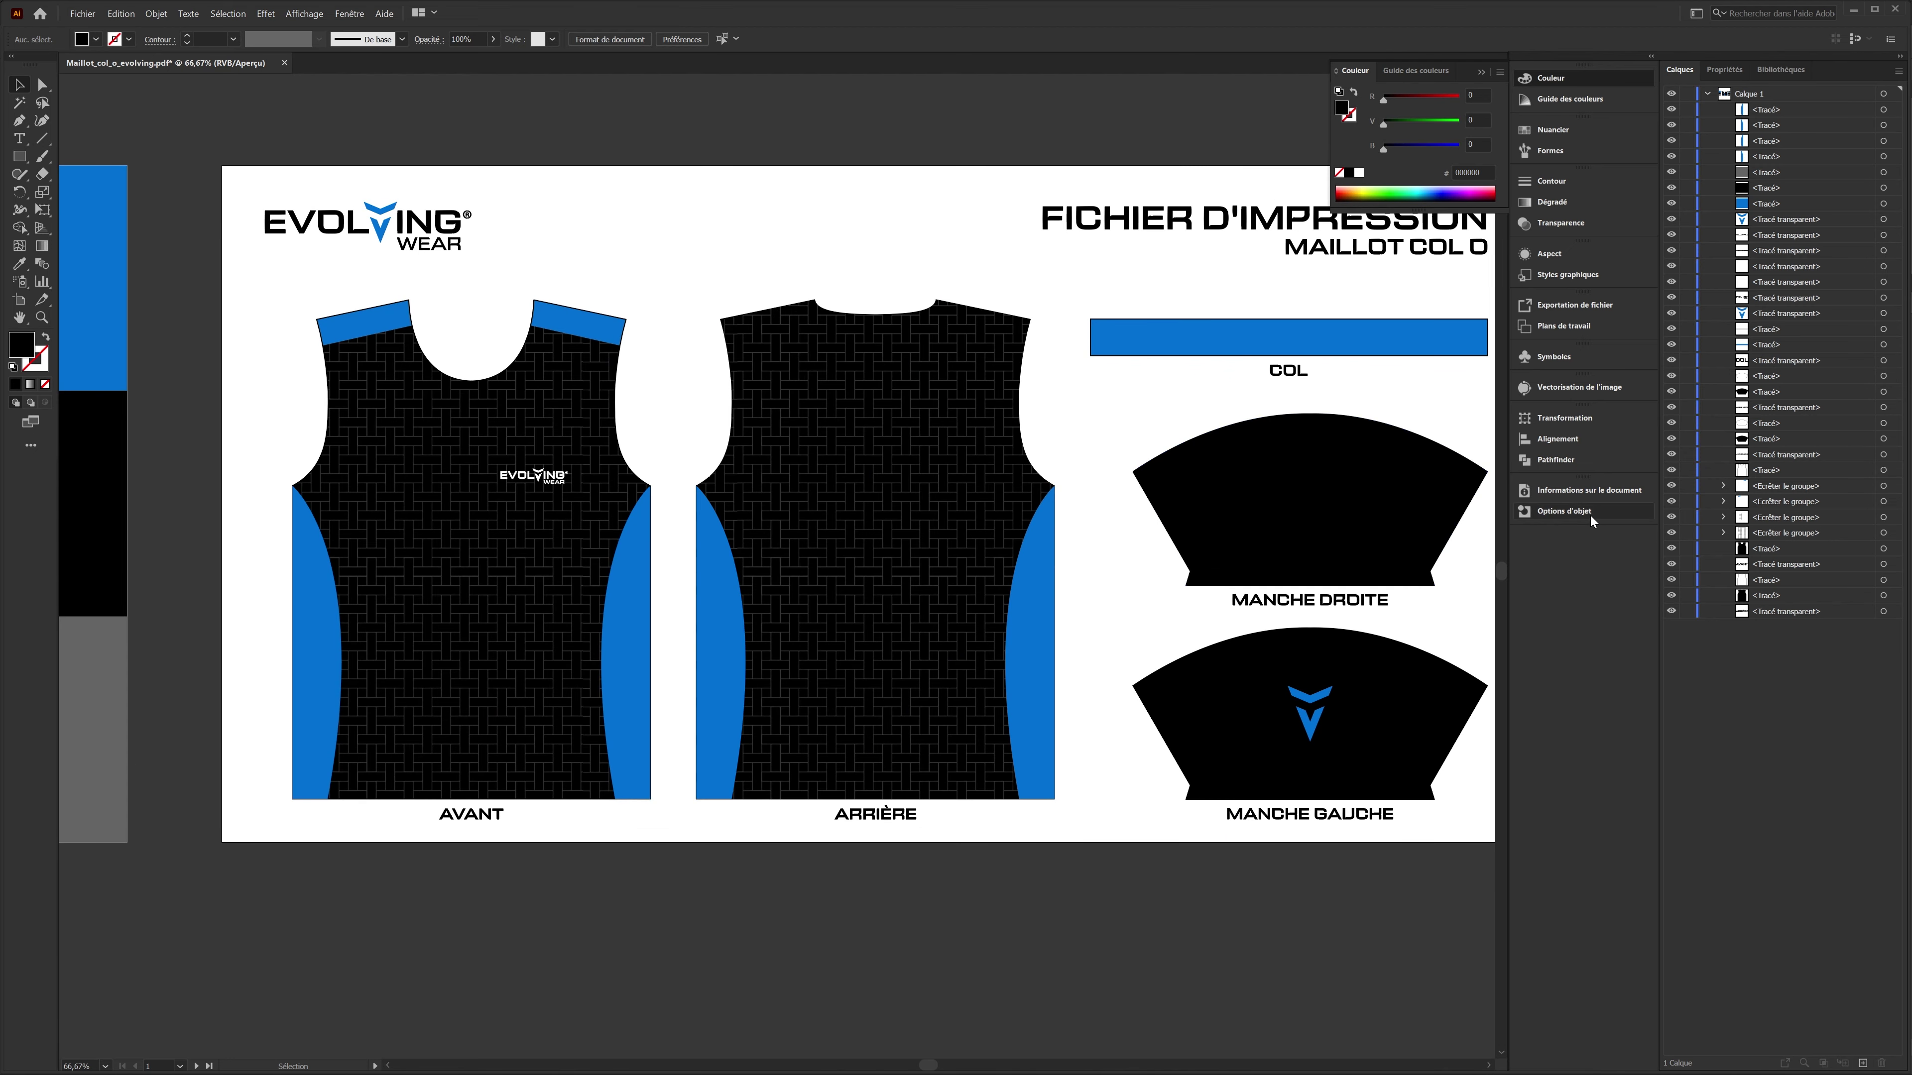
left_click_drag(1400, 451, 599, 331)
left_click_drag(775, 369, 866, 339)
left_click_drag(696, 299, 652, 318)
left_click_drag(769, 374, 1165, 519)
scroll(739, 397, "down", 1)
key("Delete")
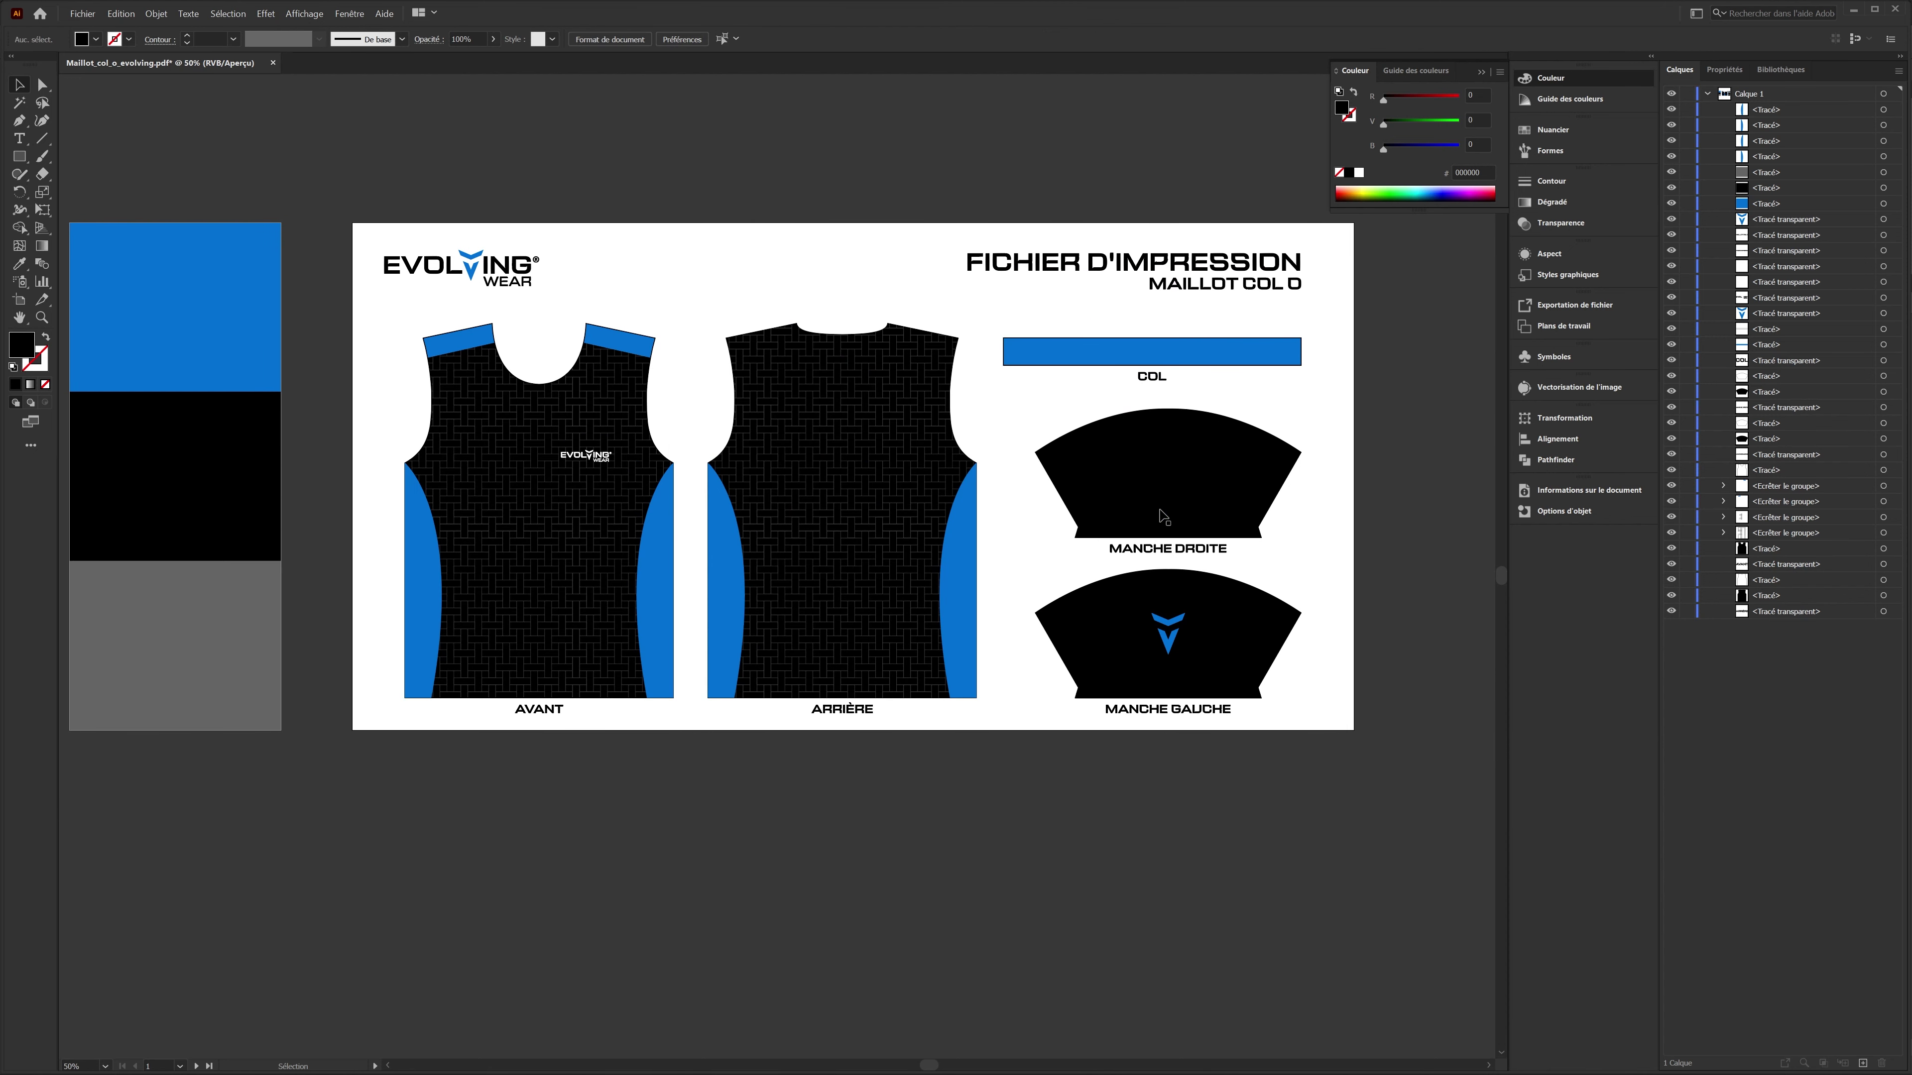
scroll(992, 756, "up", 1)
scroll(673, 593, "down", 1)
scroll(757, 633, "up", 1)
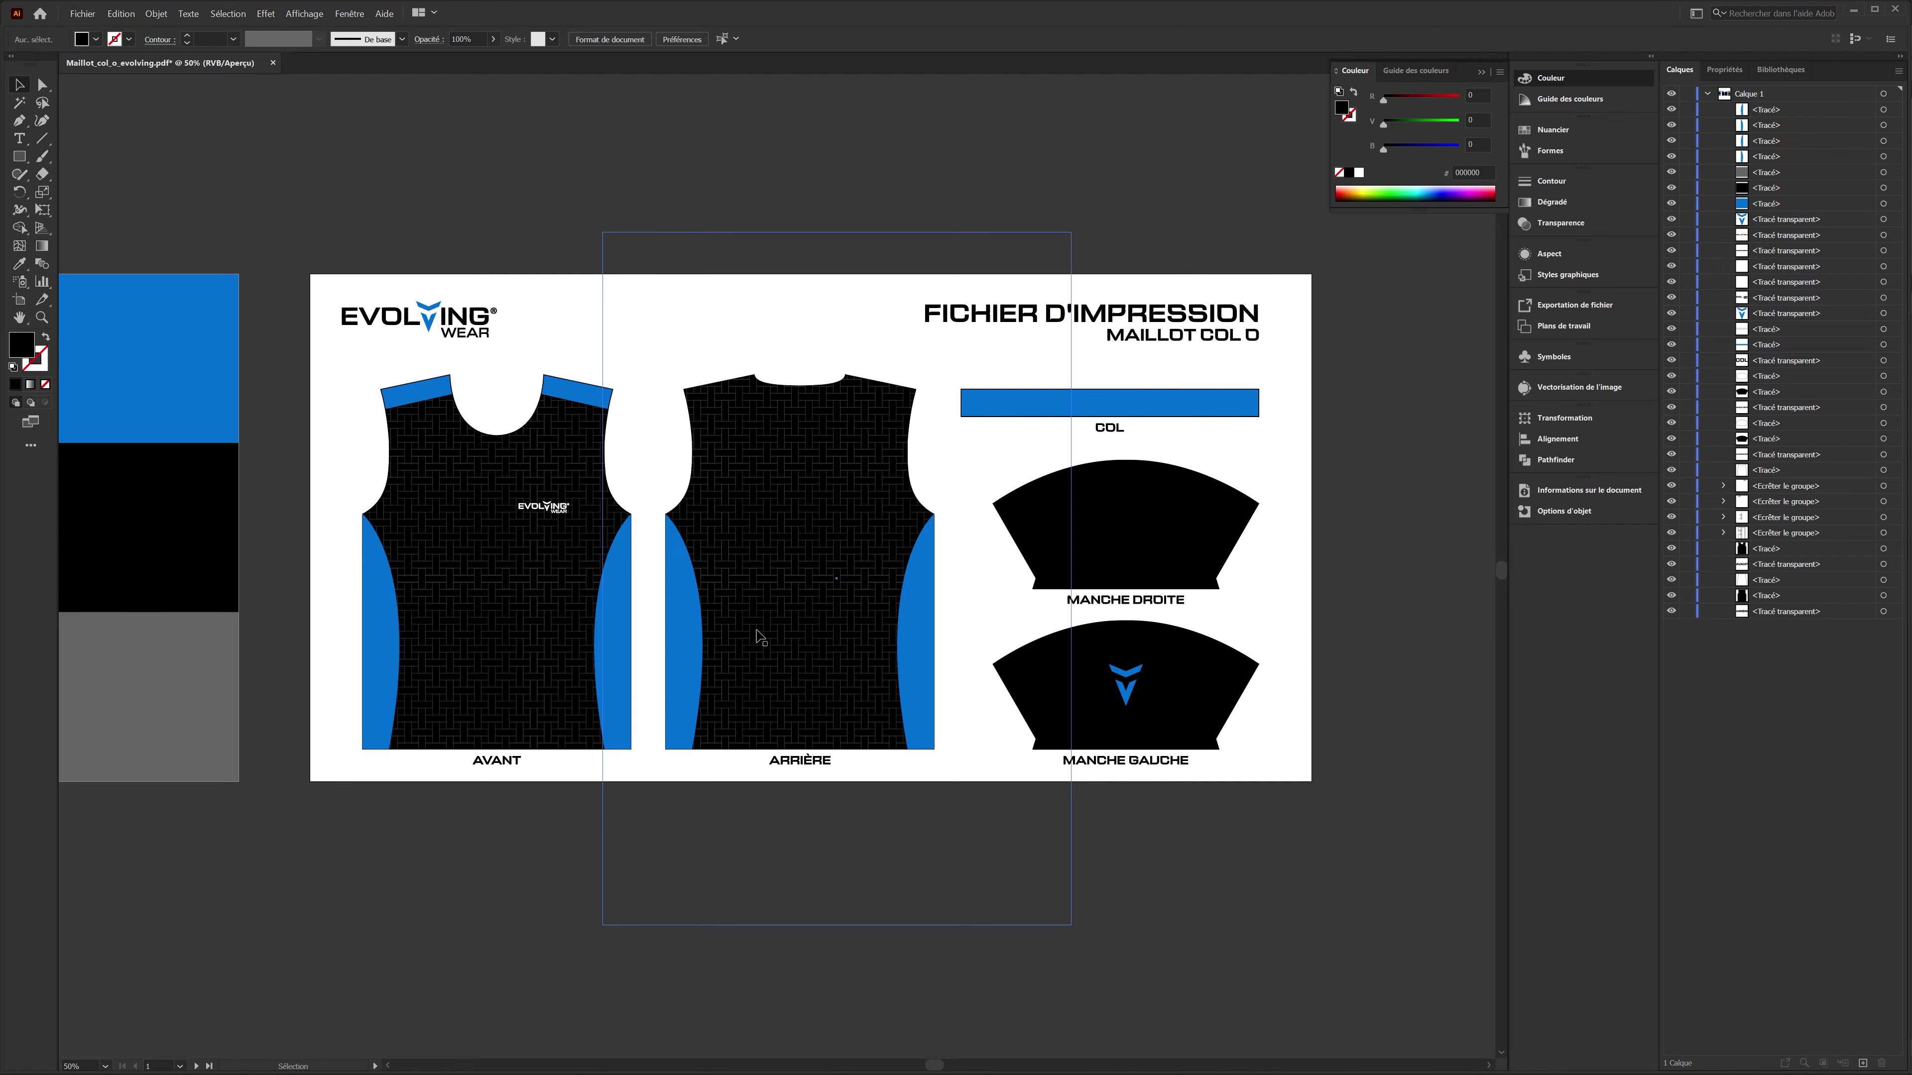
- Delete the second artboard beneath the colour swatches and return to the Selection tool
scroll(690, 441, "down", 1)
left_click(20, 299)
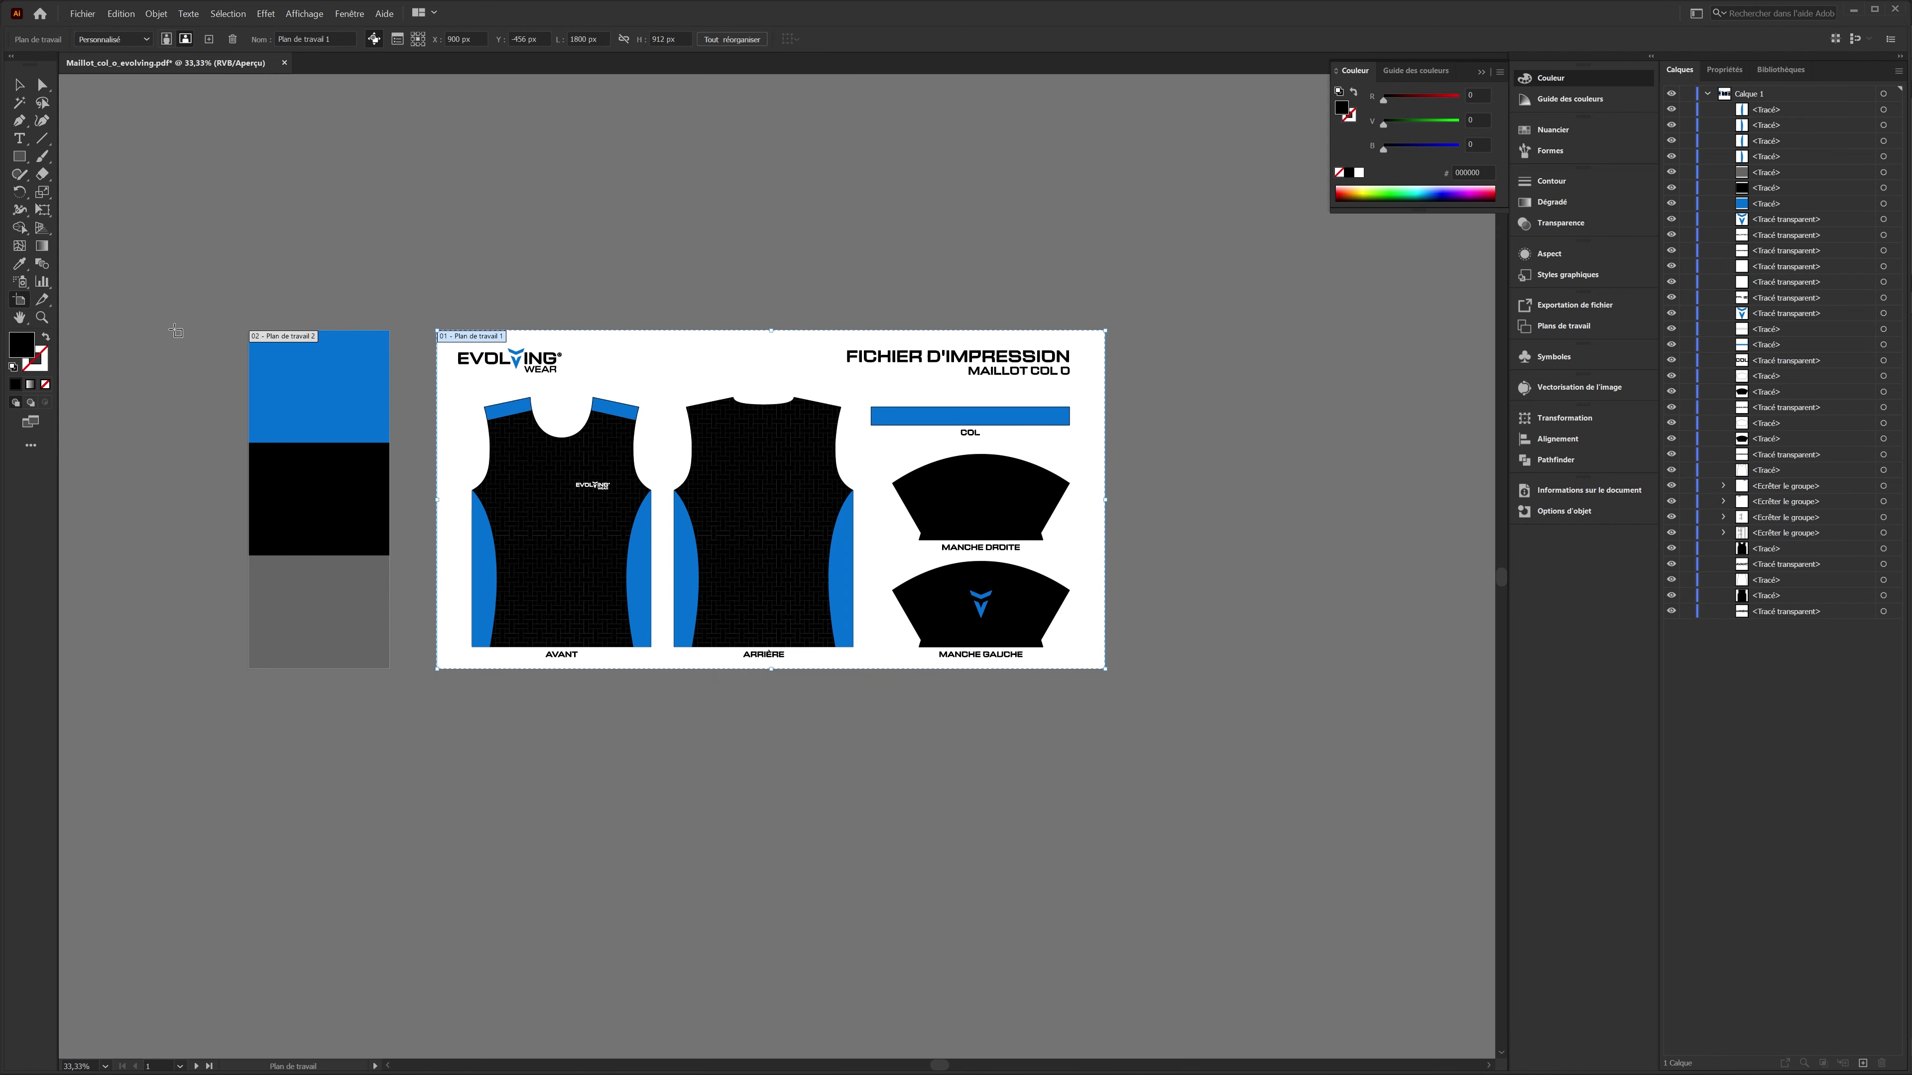
left_click(294, 340)
key("Delete")
left_click(118, 157)
left_click(22, 88)
- Delete the blue, black and grey helper swatches beside the print-file artboard and show the artwork at 100%
left_click(354, 413)
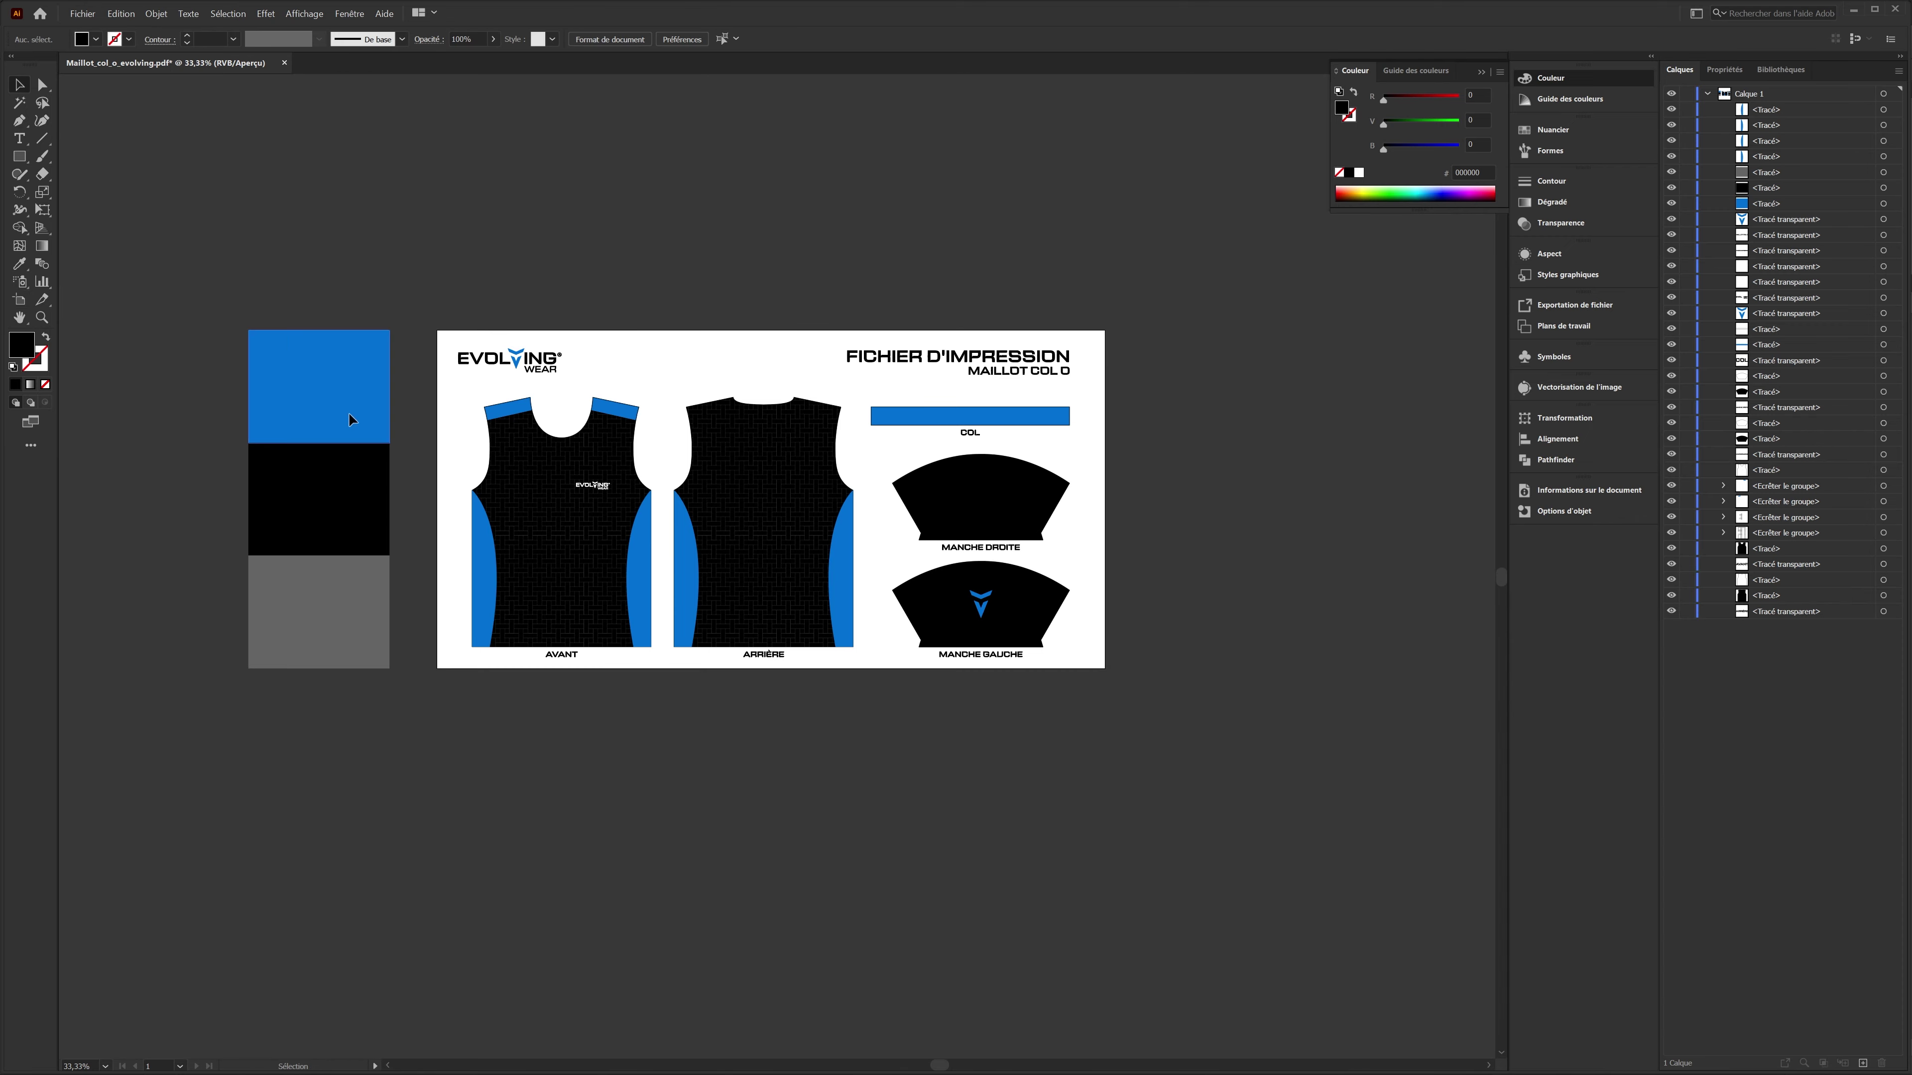
left_click(370, 504, "shift")
left_click(364, 594, "shift")
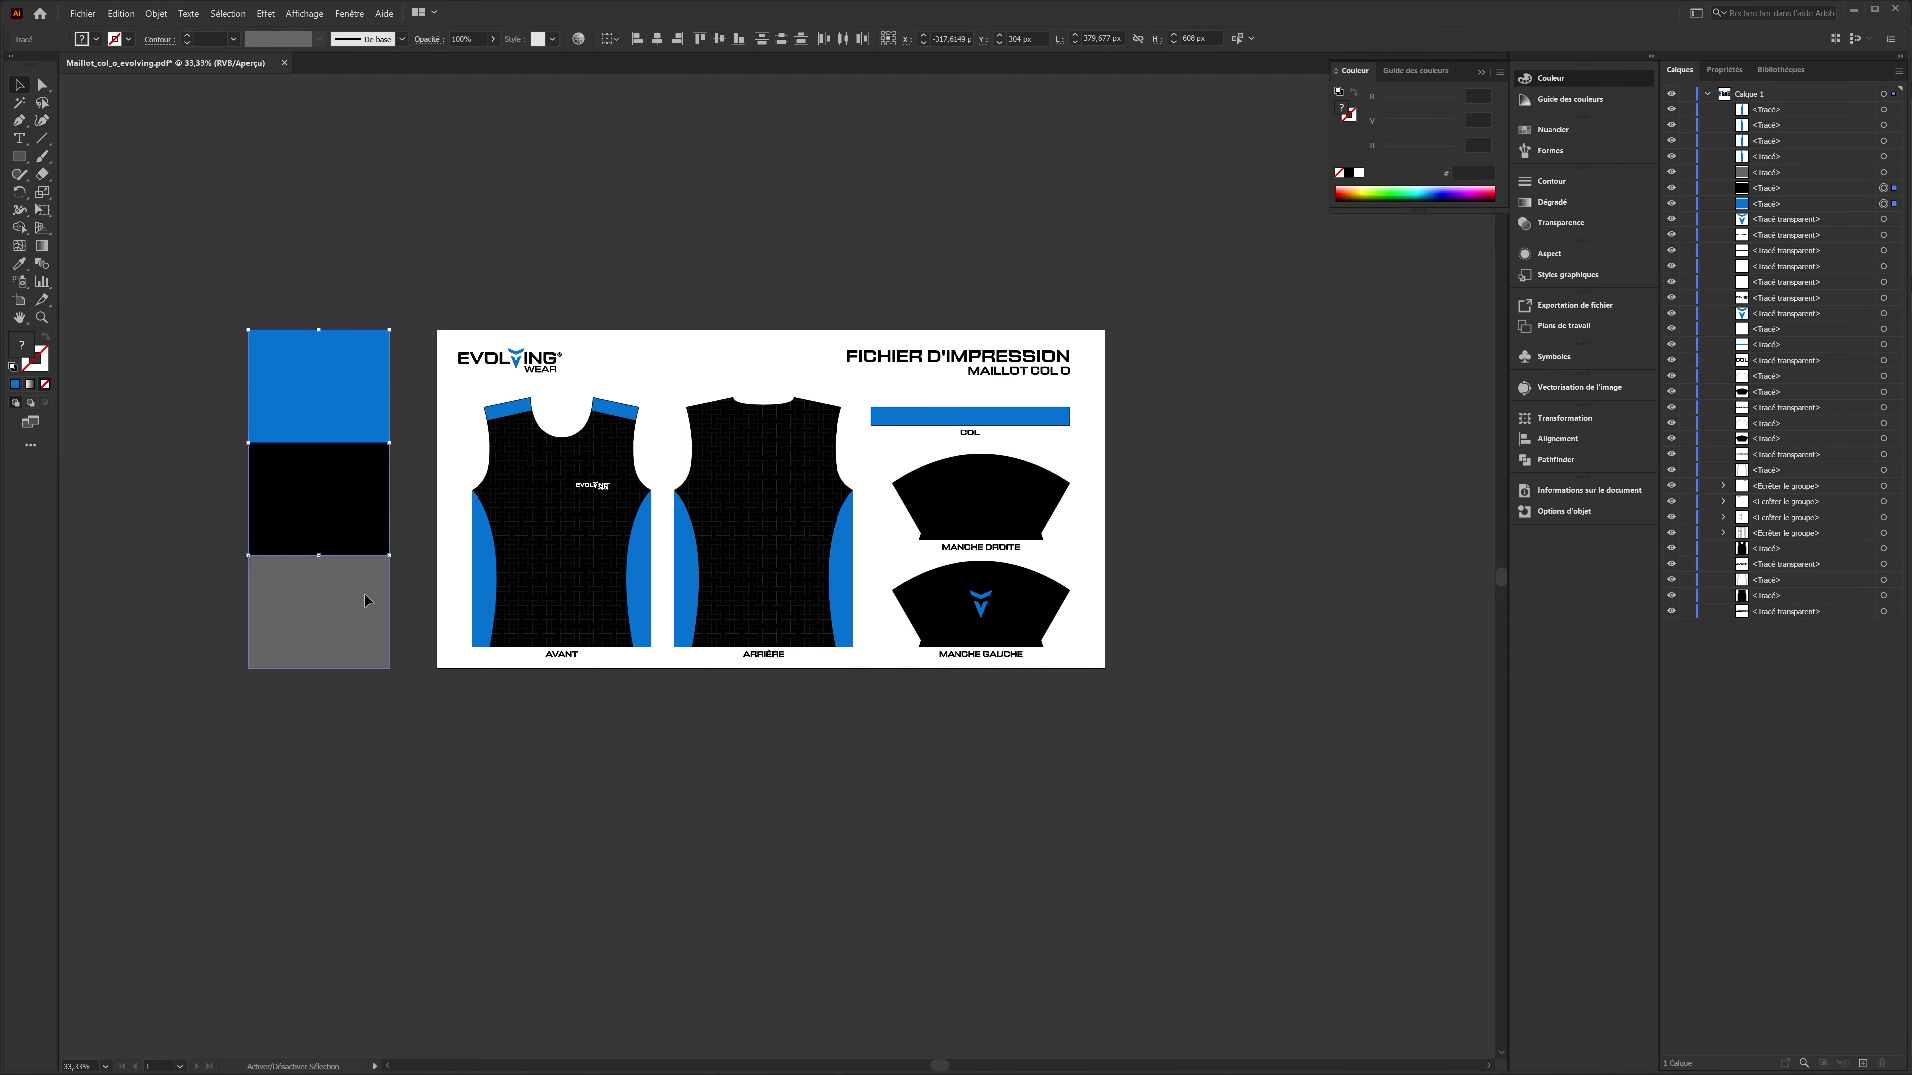
key("Delete")
key("ctrl+1")
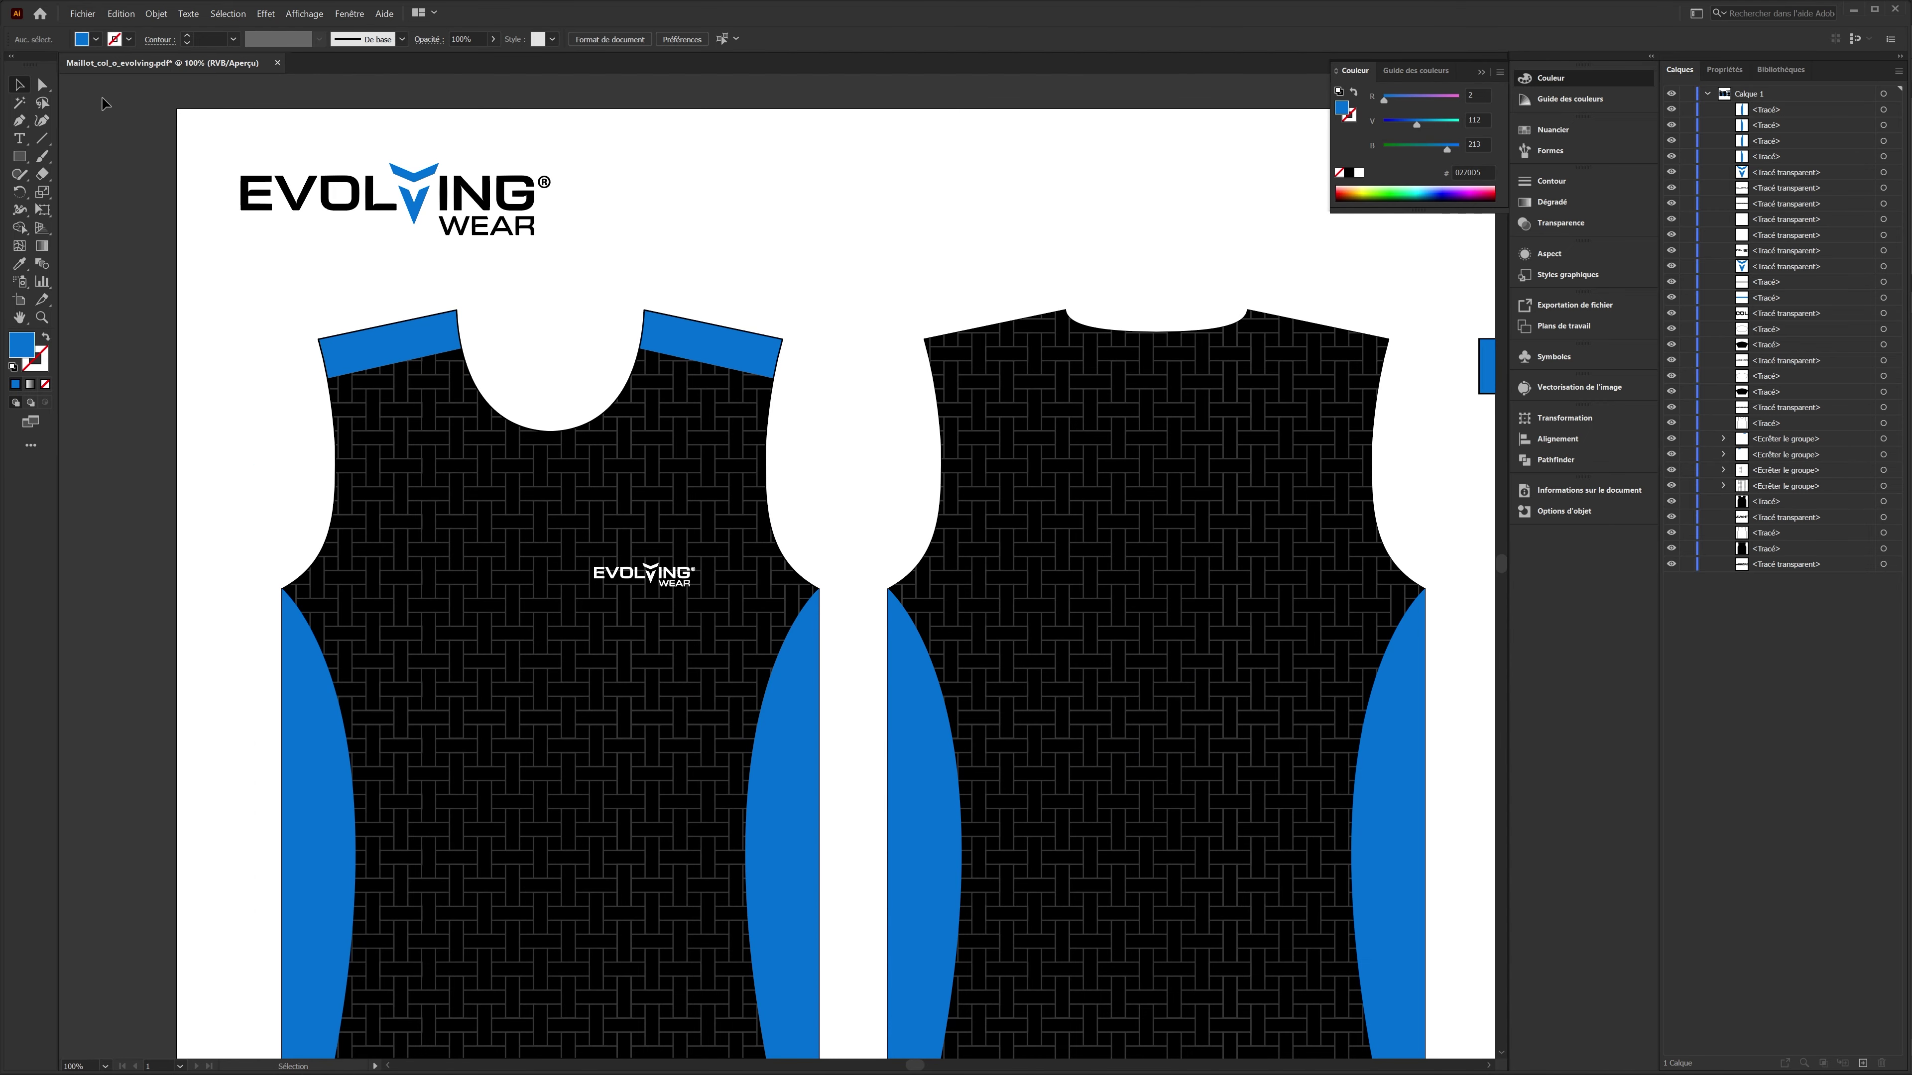
key("ctrl")
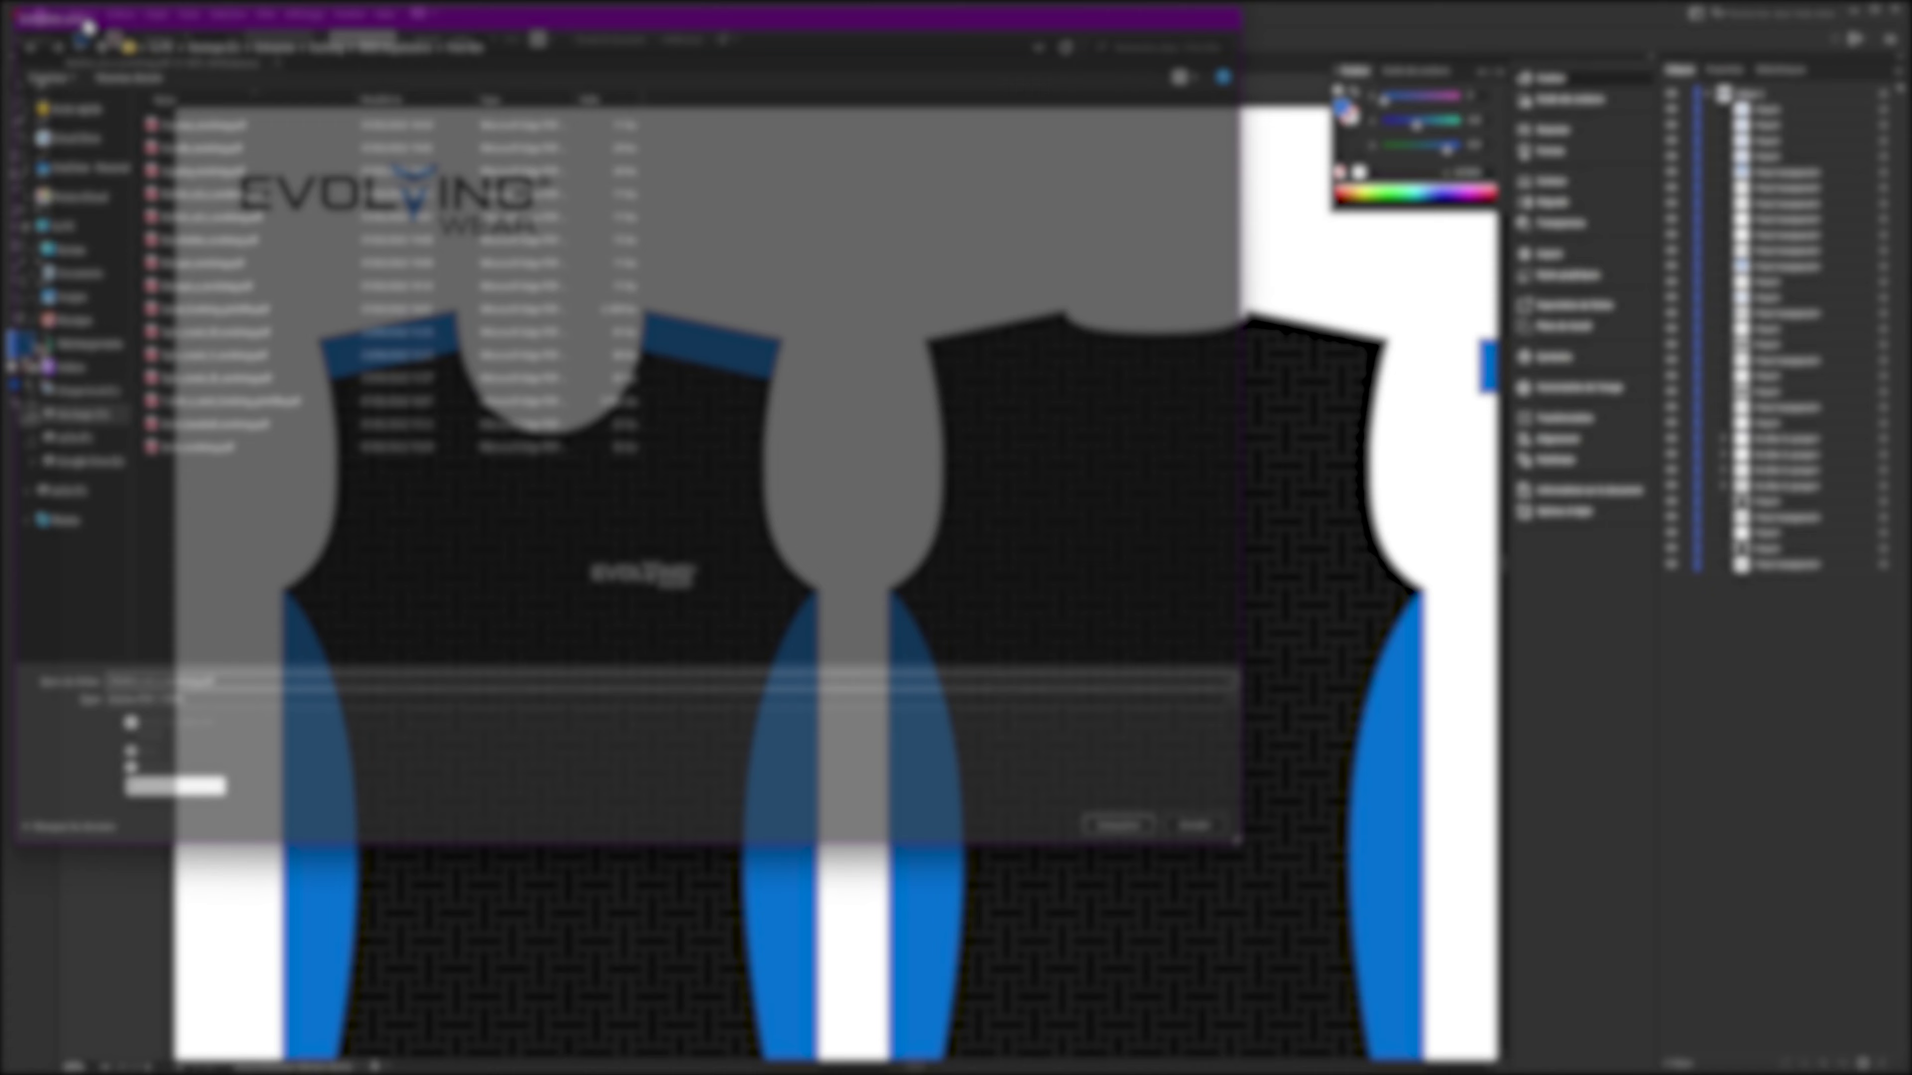
left_click(82, 13)
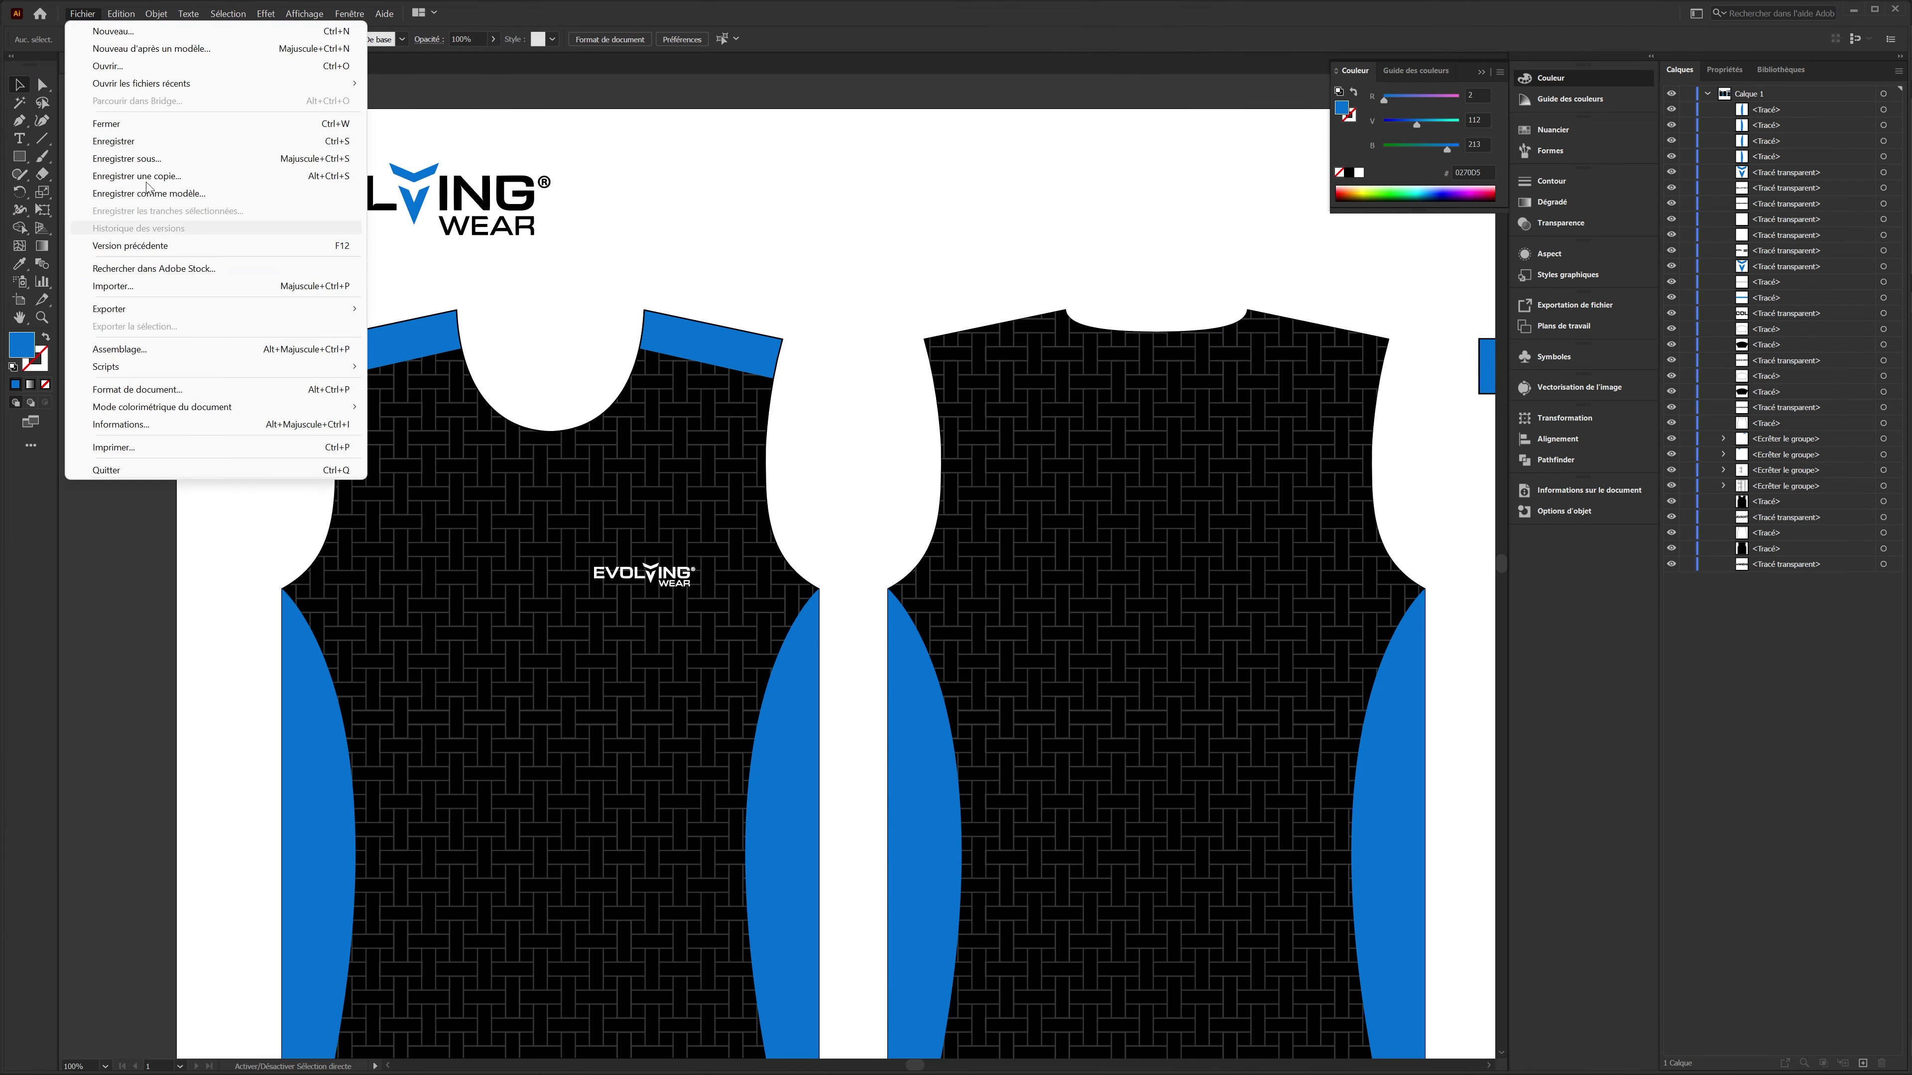
left_click(126, 159)
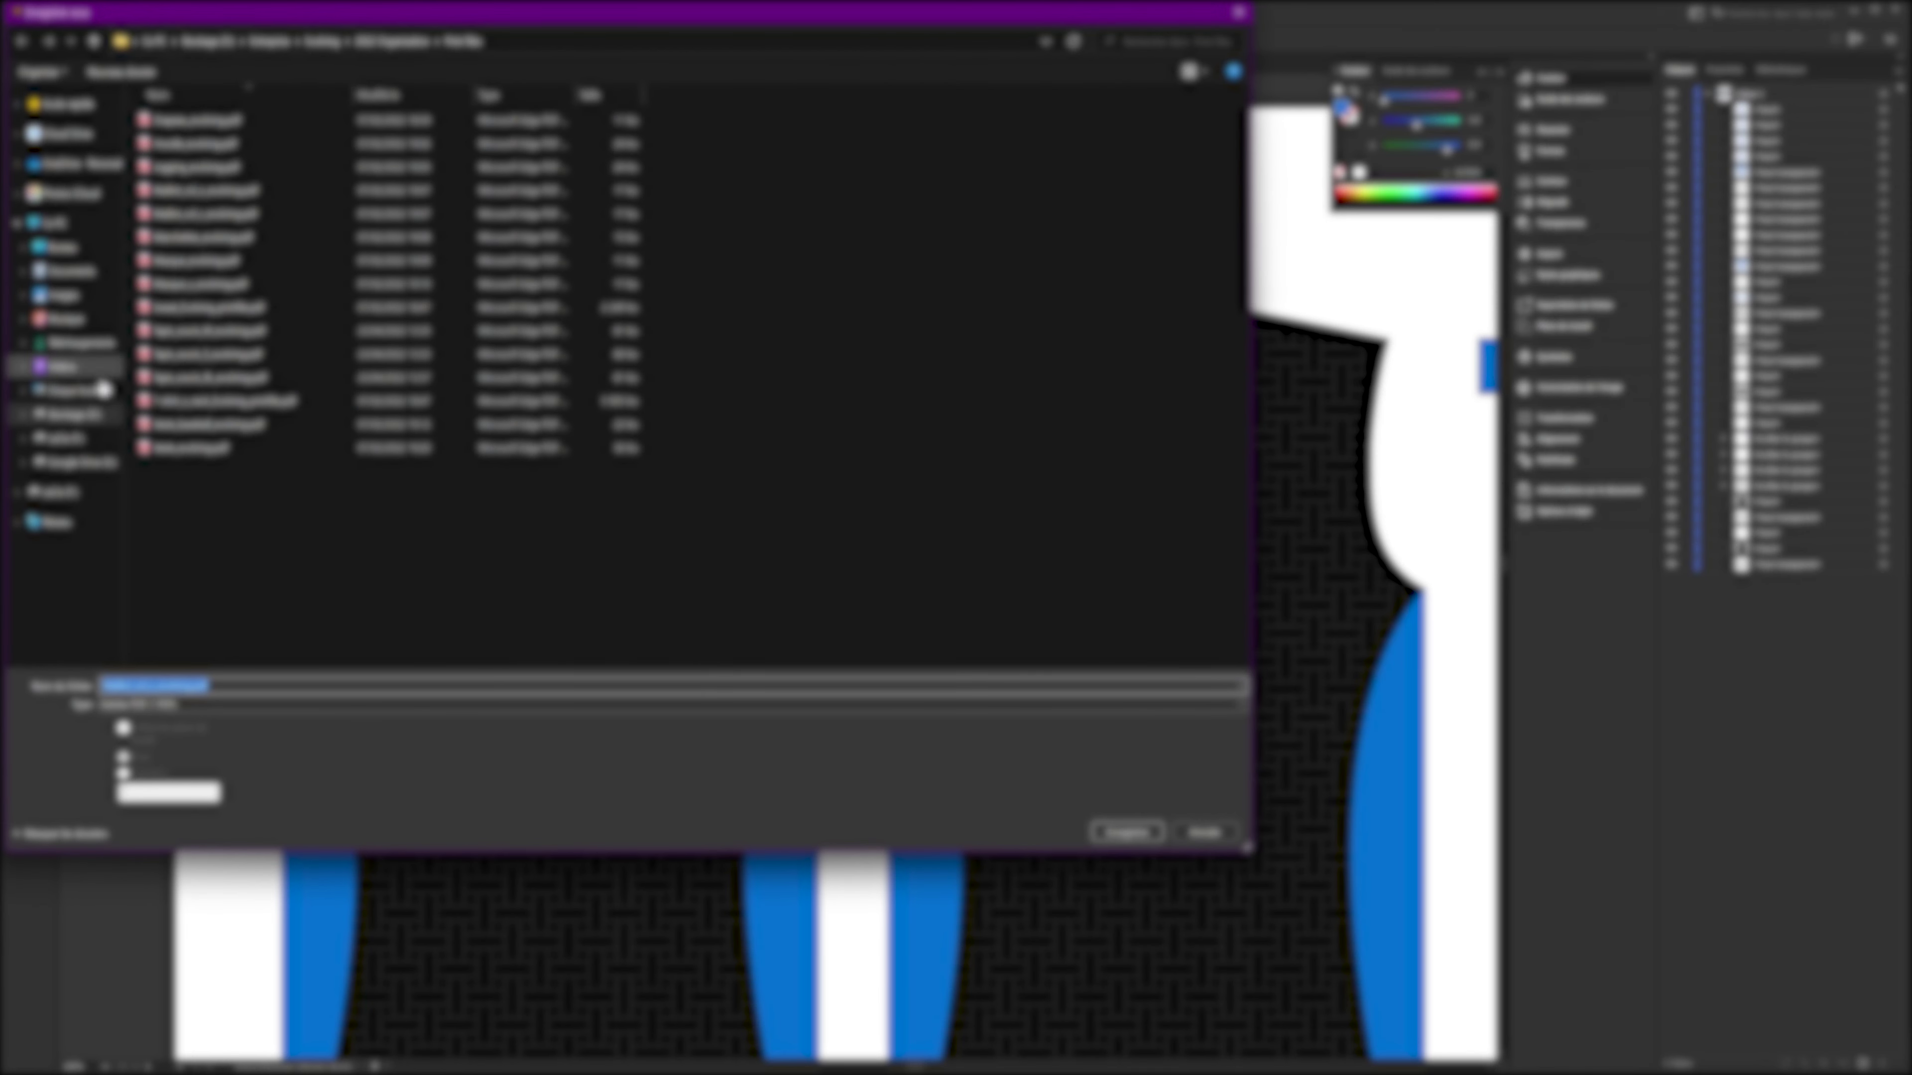
left_click(97, 414)
left_click(181, 705)
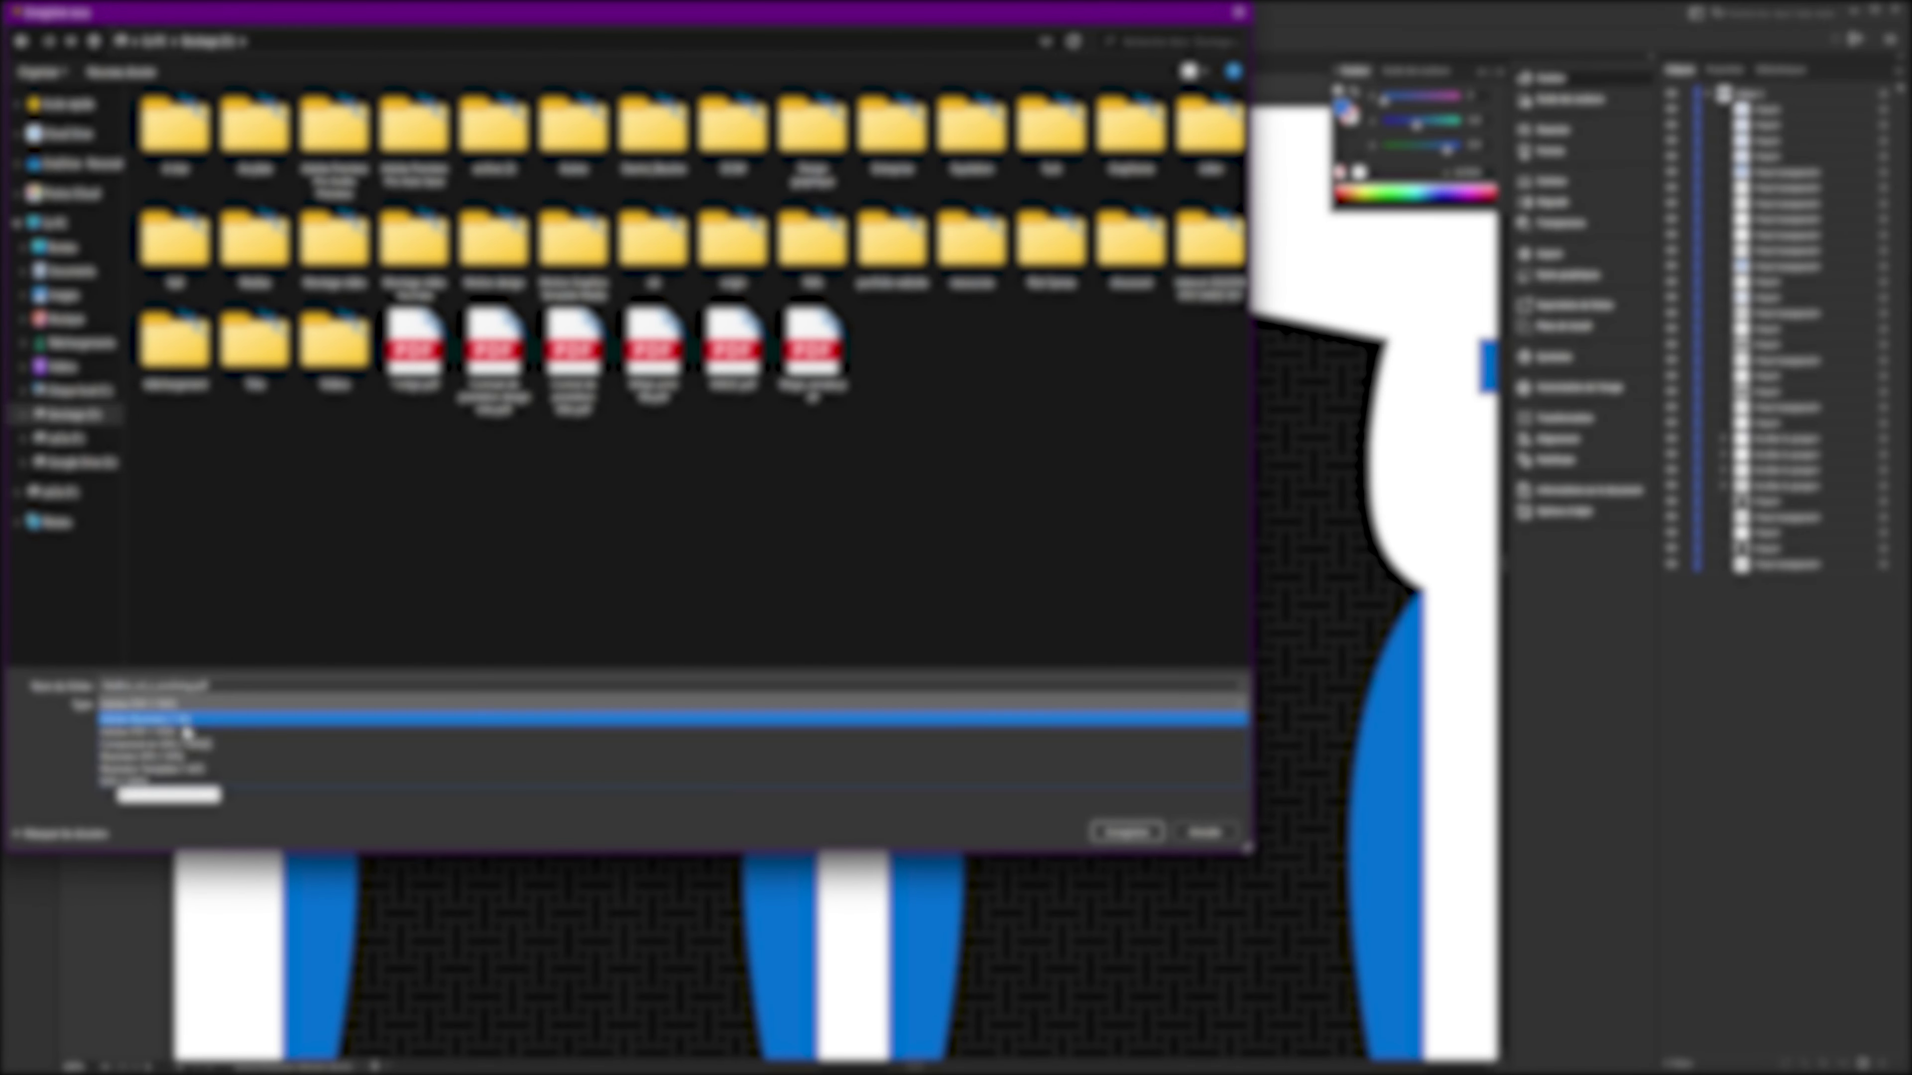
left_click(173, 720)
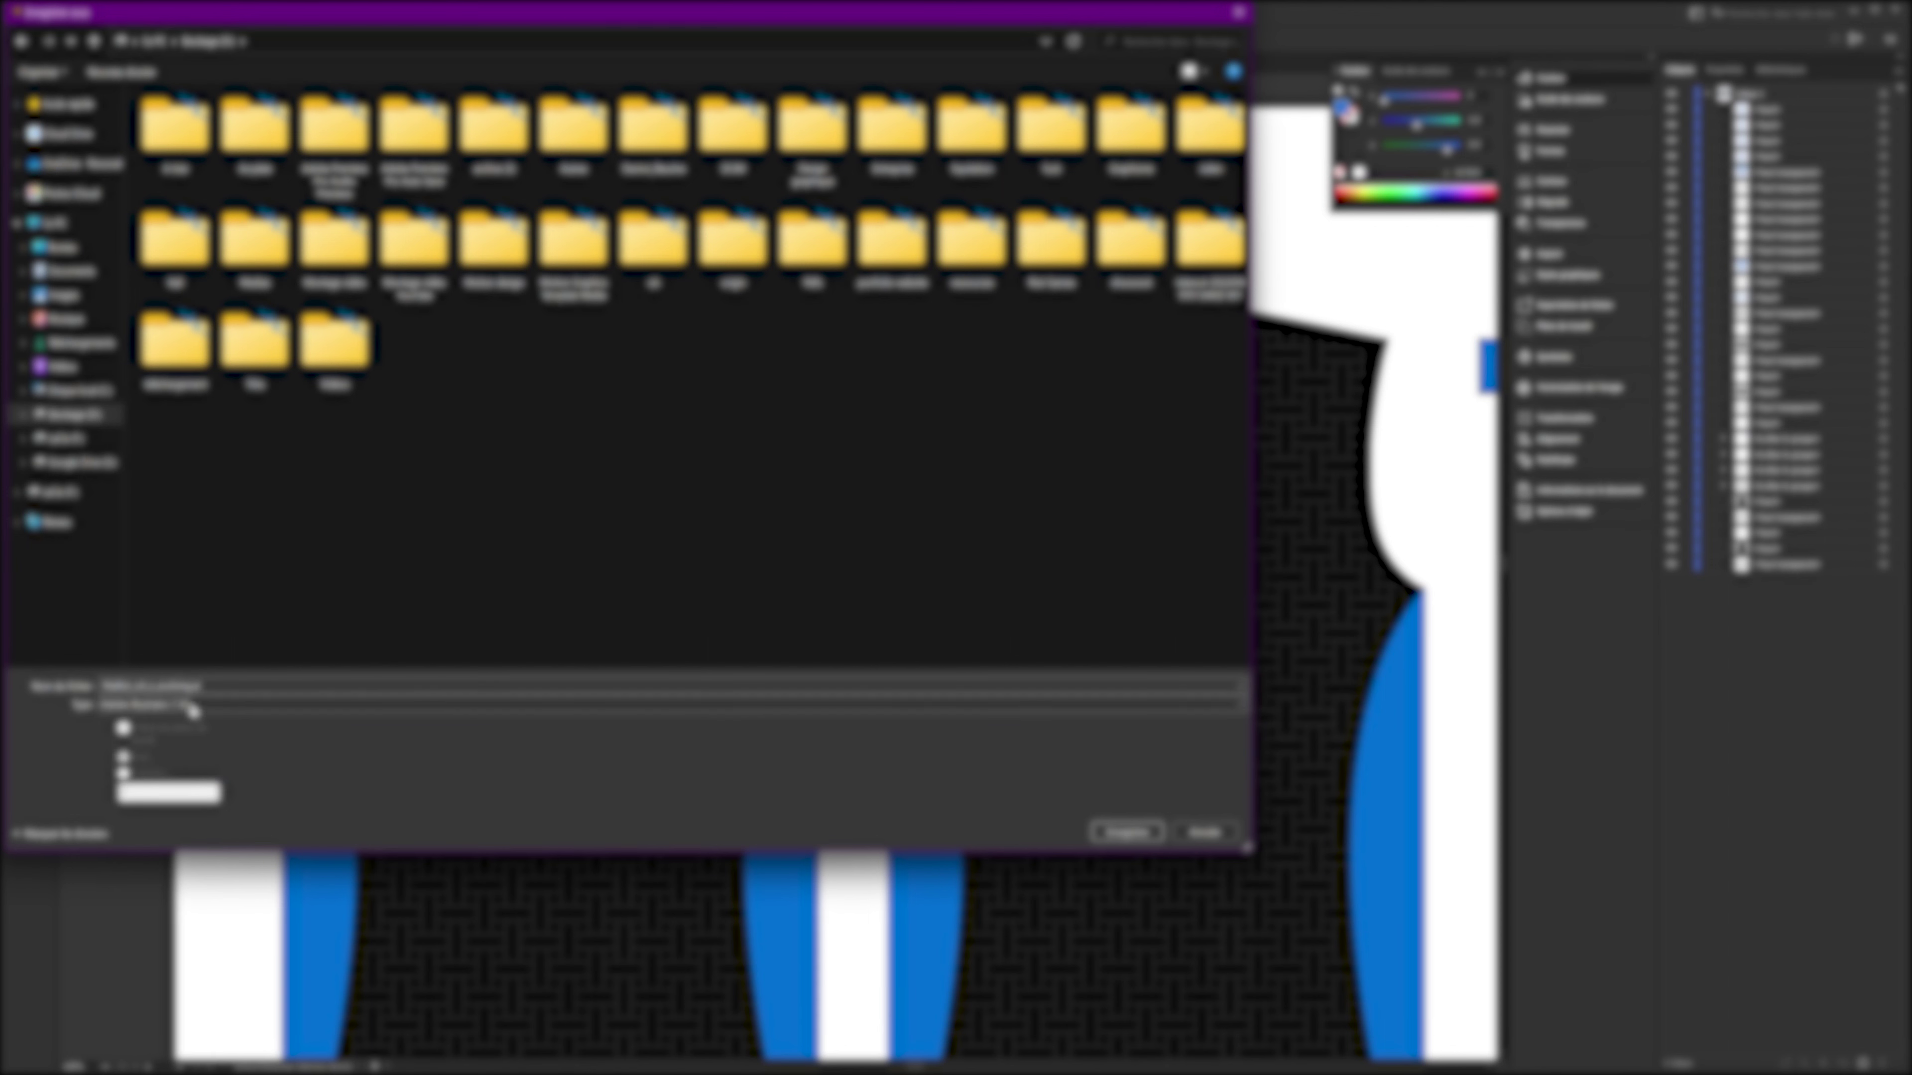
left_click(197, 686)
left_click(311, 616)
left_click(1204, 832)
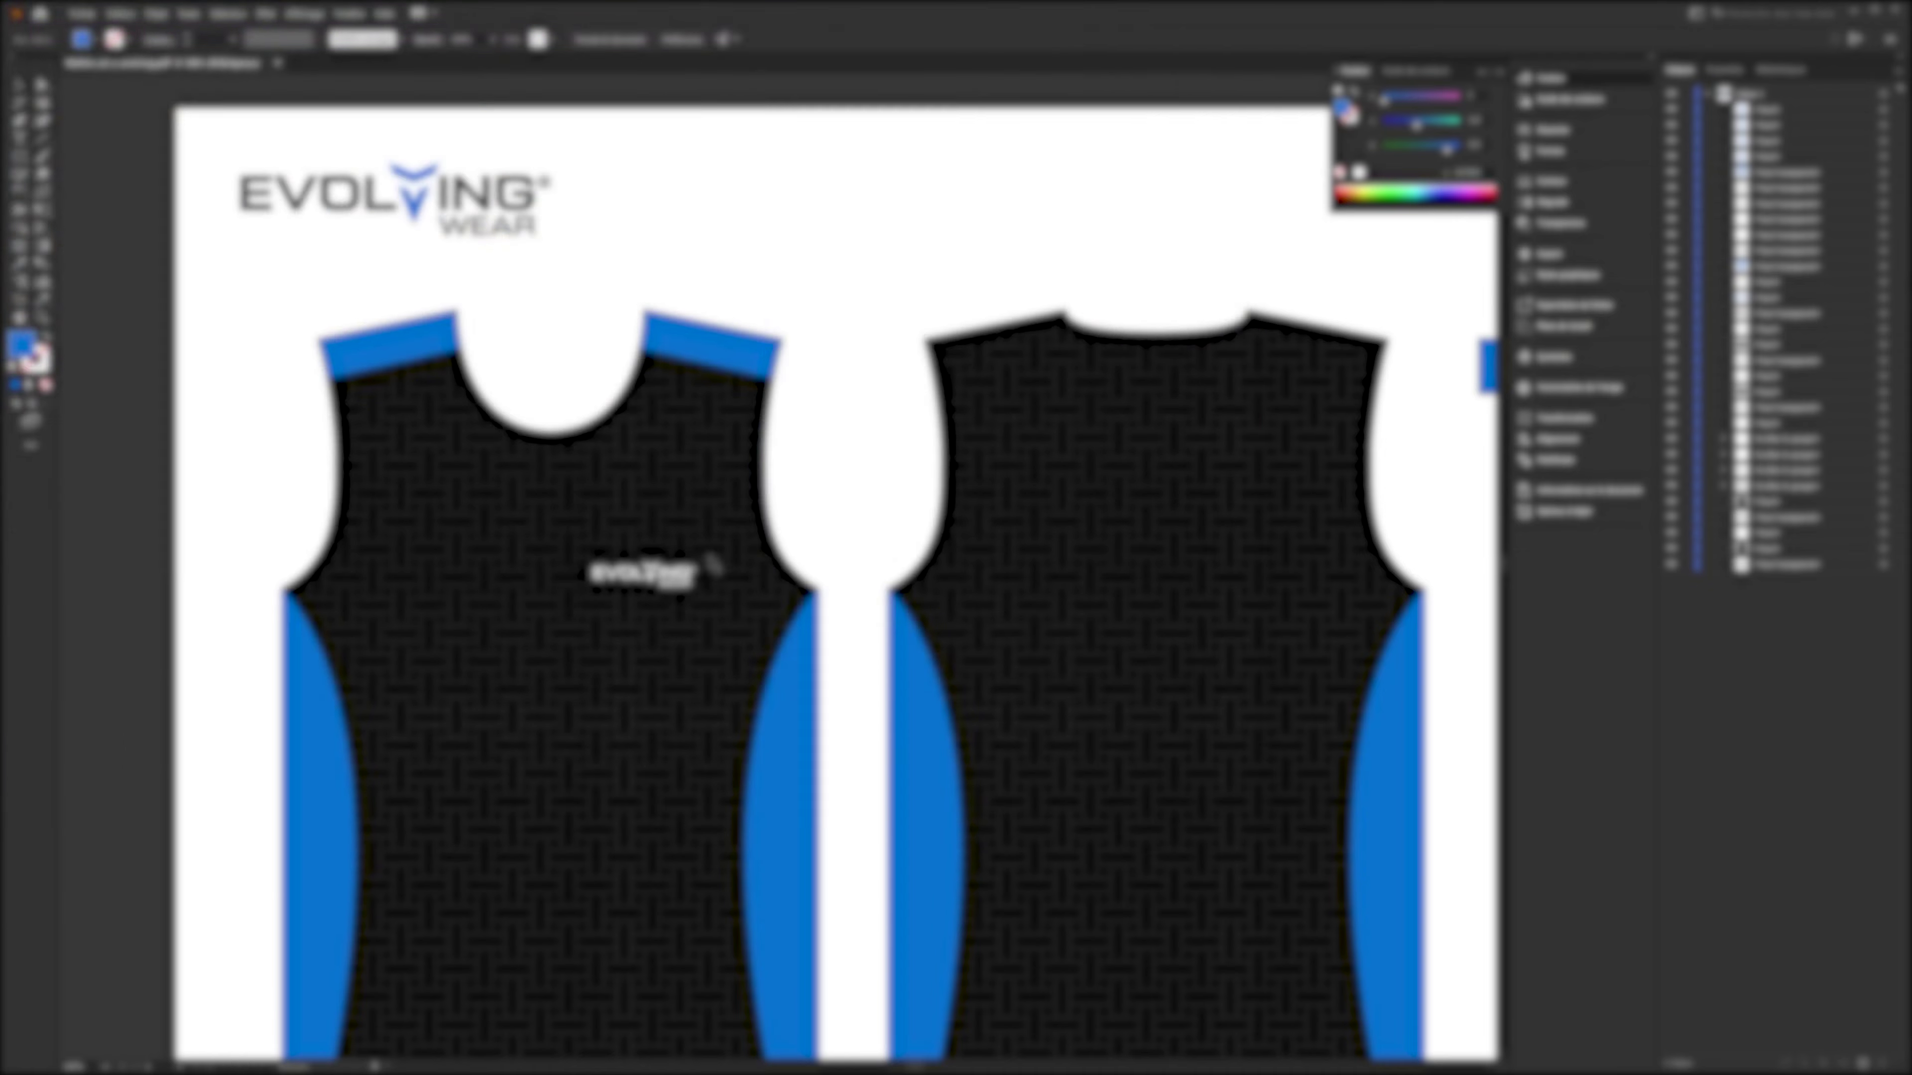
- Switch to the Maillot_col_o_evolving document in Affinity Designer and delete the Assets artboard together with its objects
key("alt+Tab")
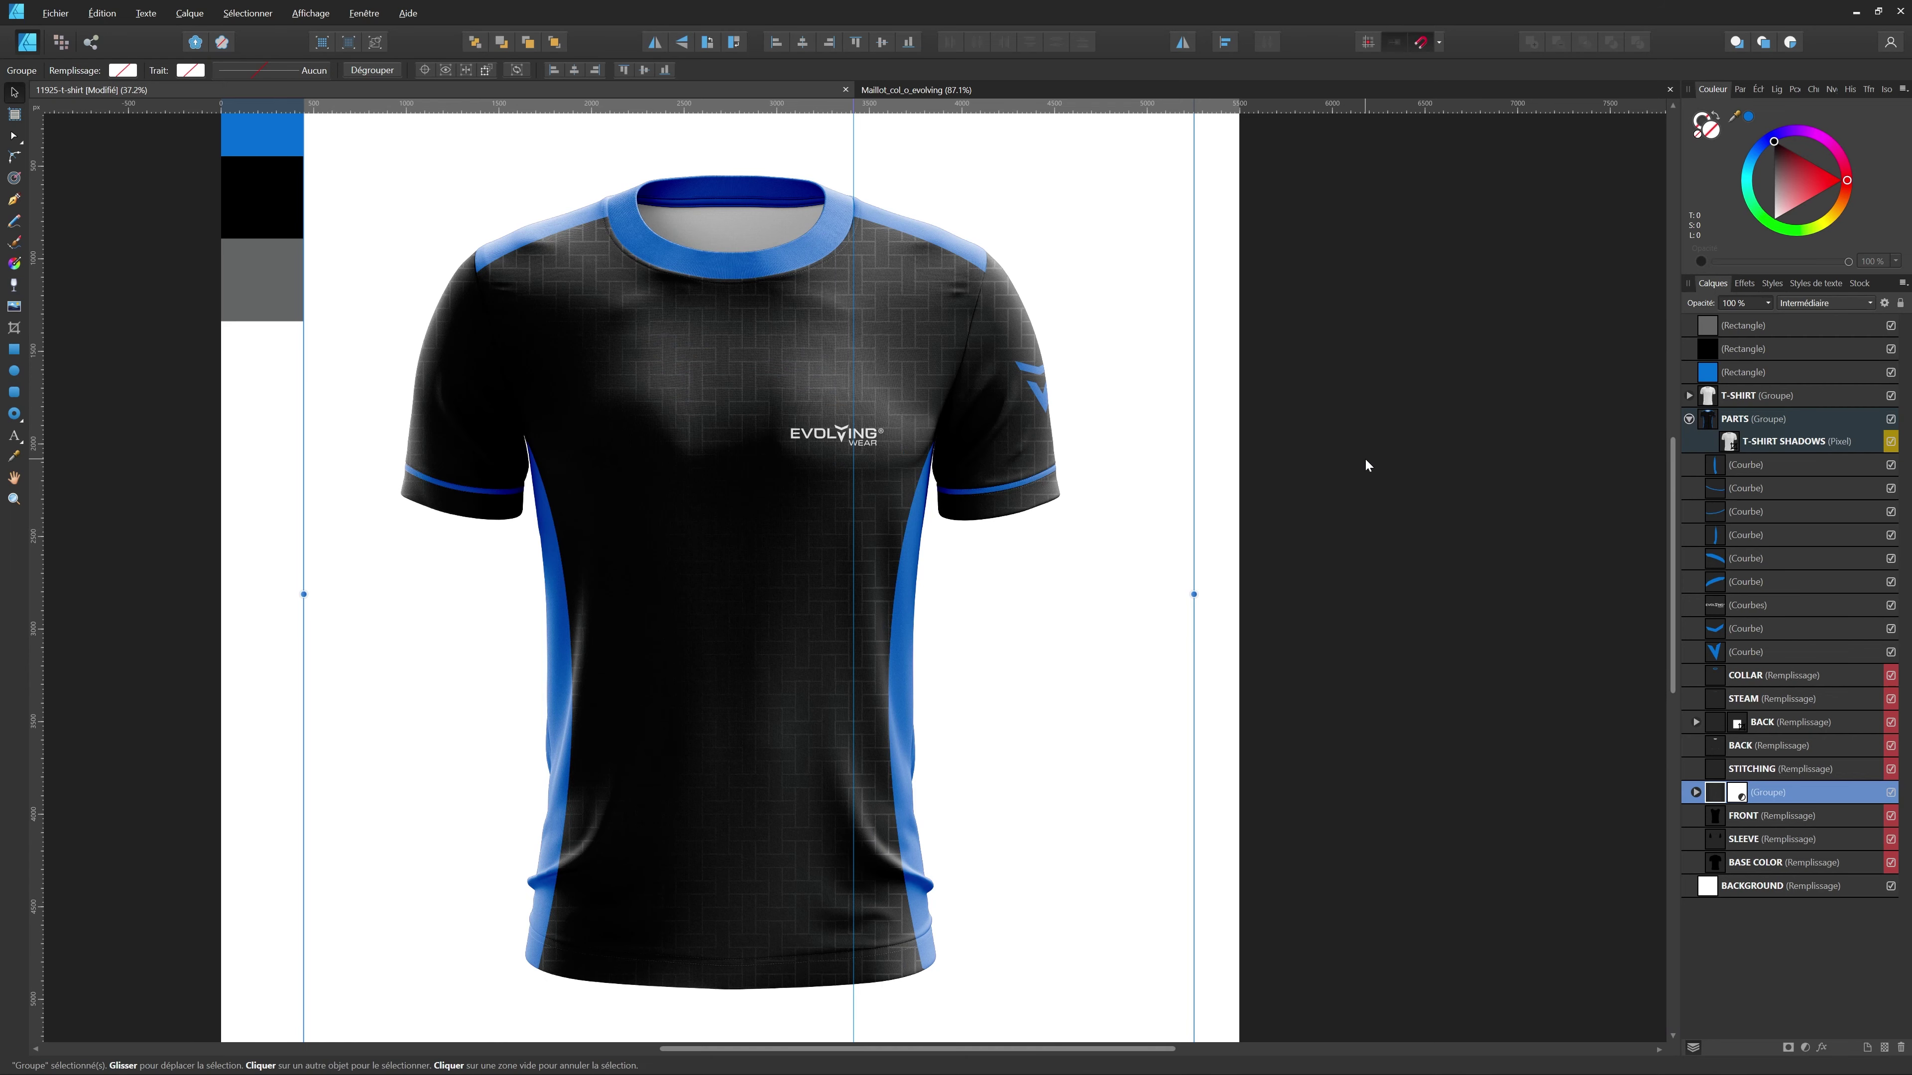
left_click(1365, 465)
left_click(278, 311)
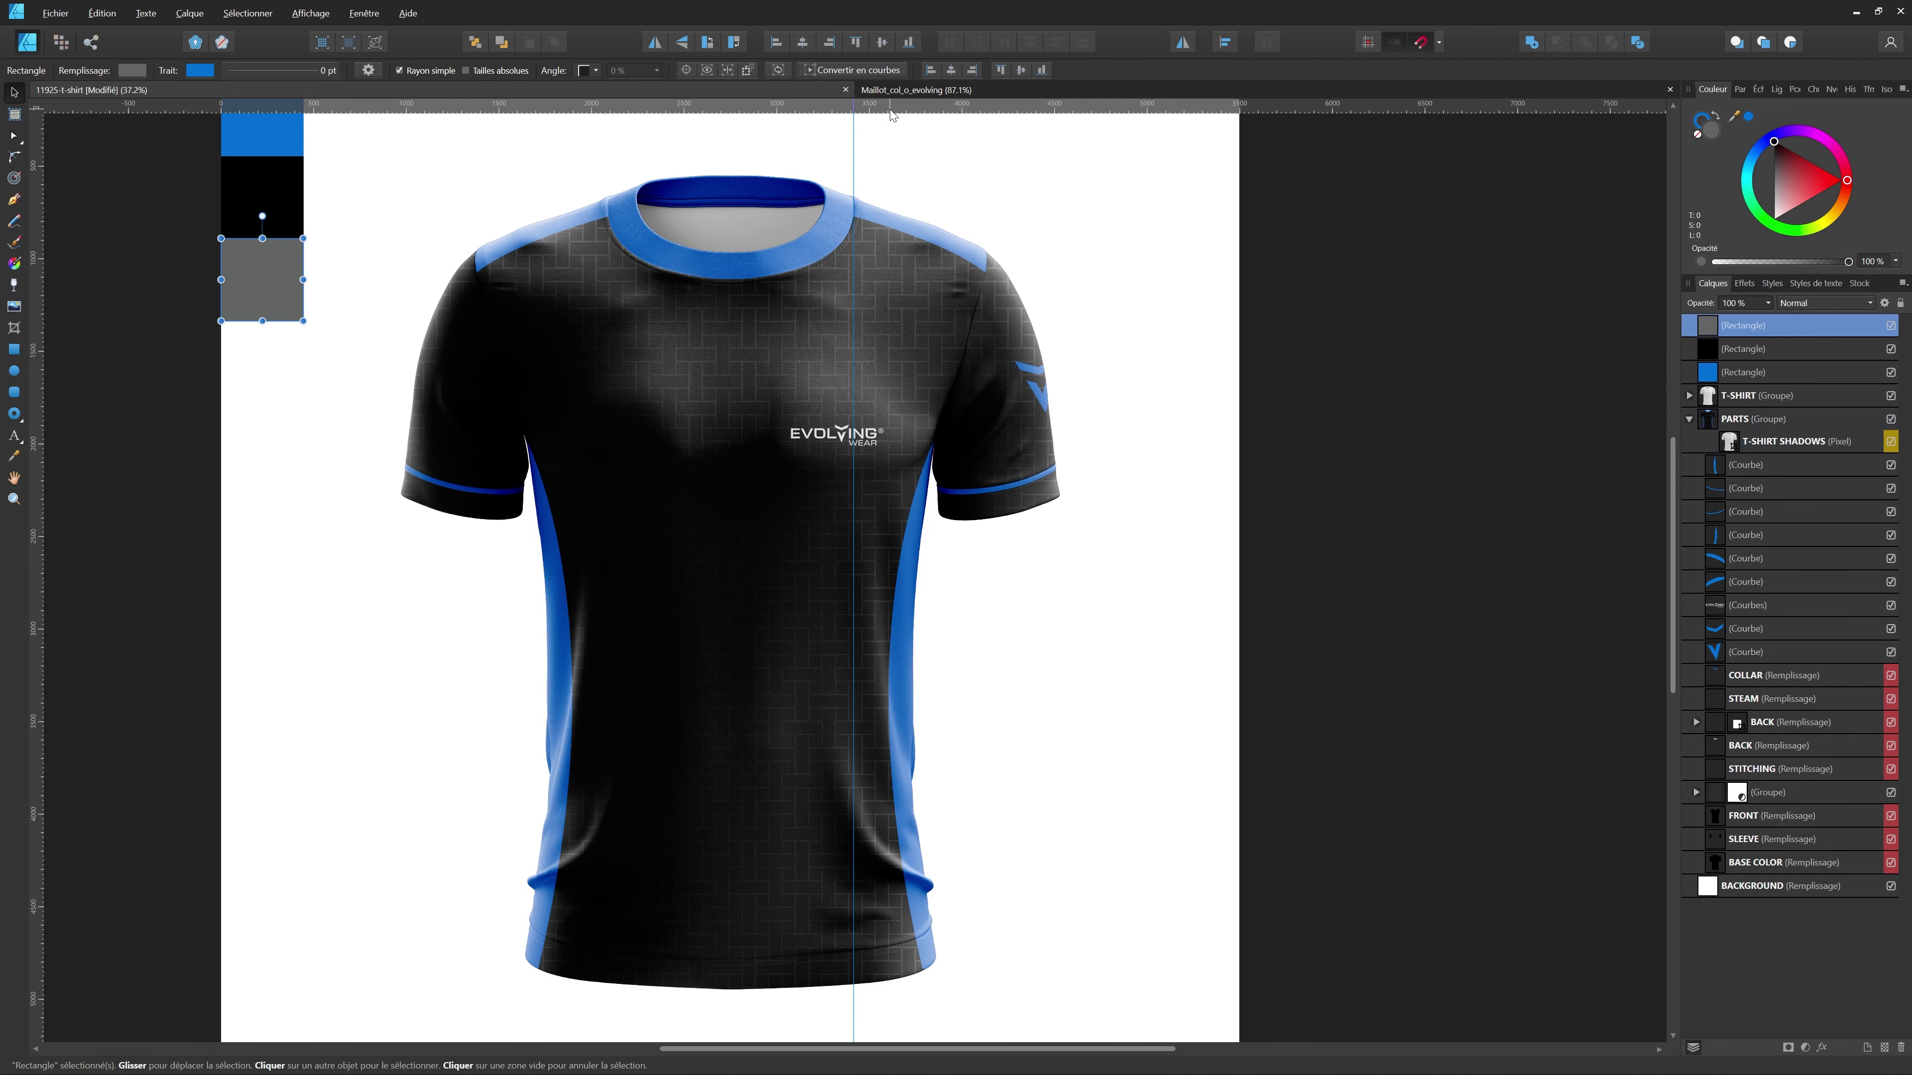
left_click(895, 89)
left_click(14, 114)
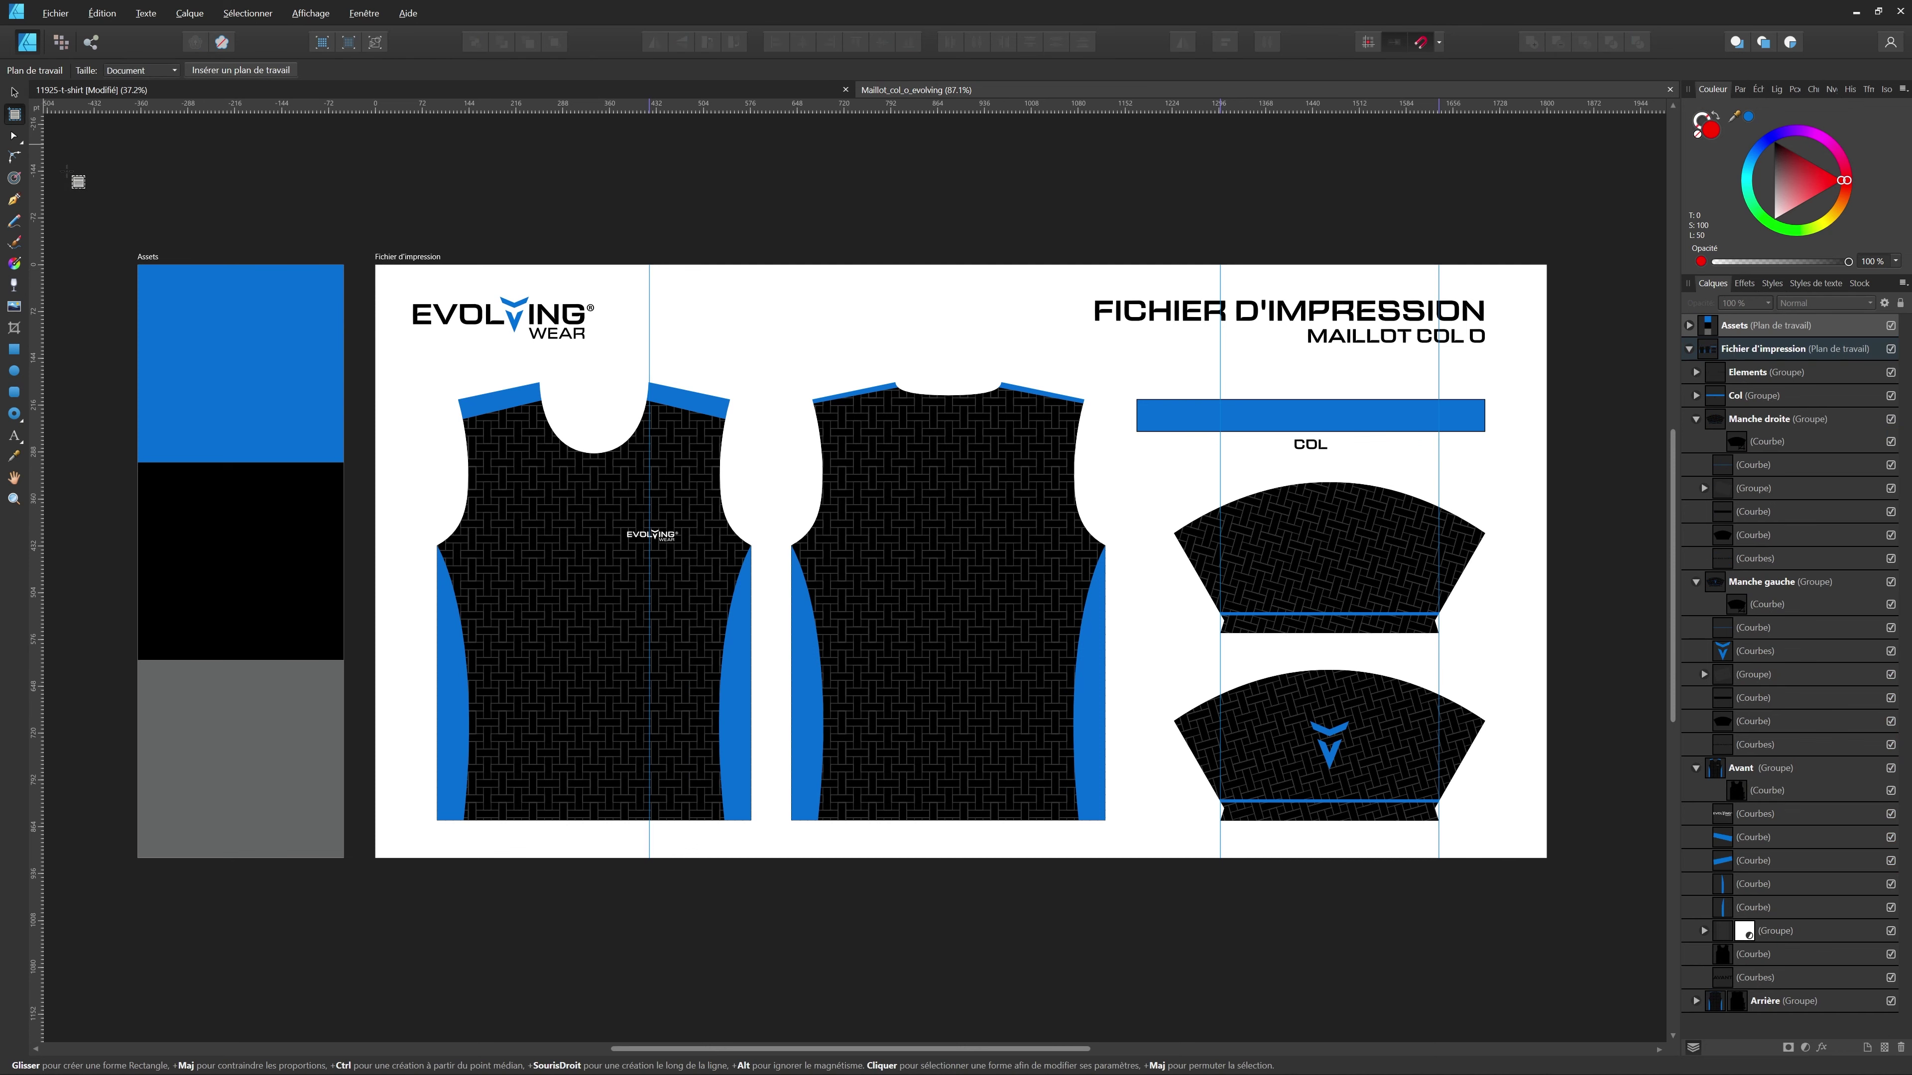
left_click(147, 272)
key("Delete")
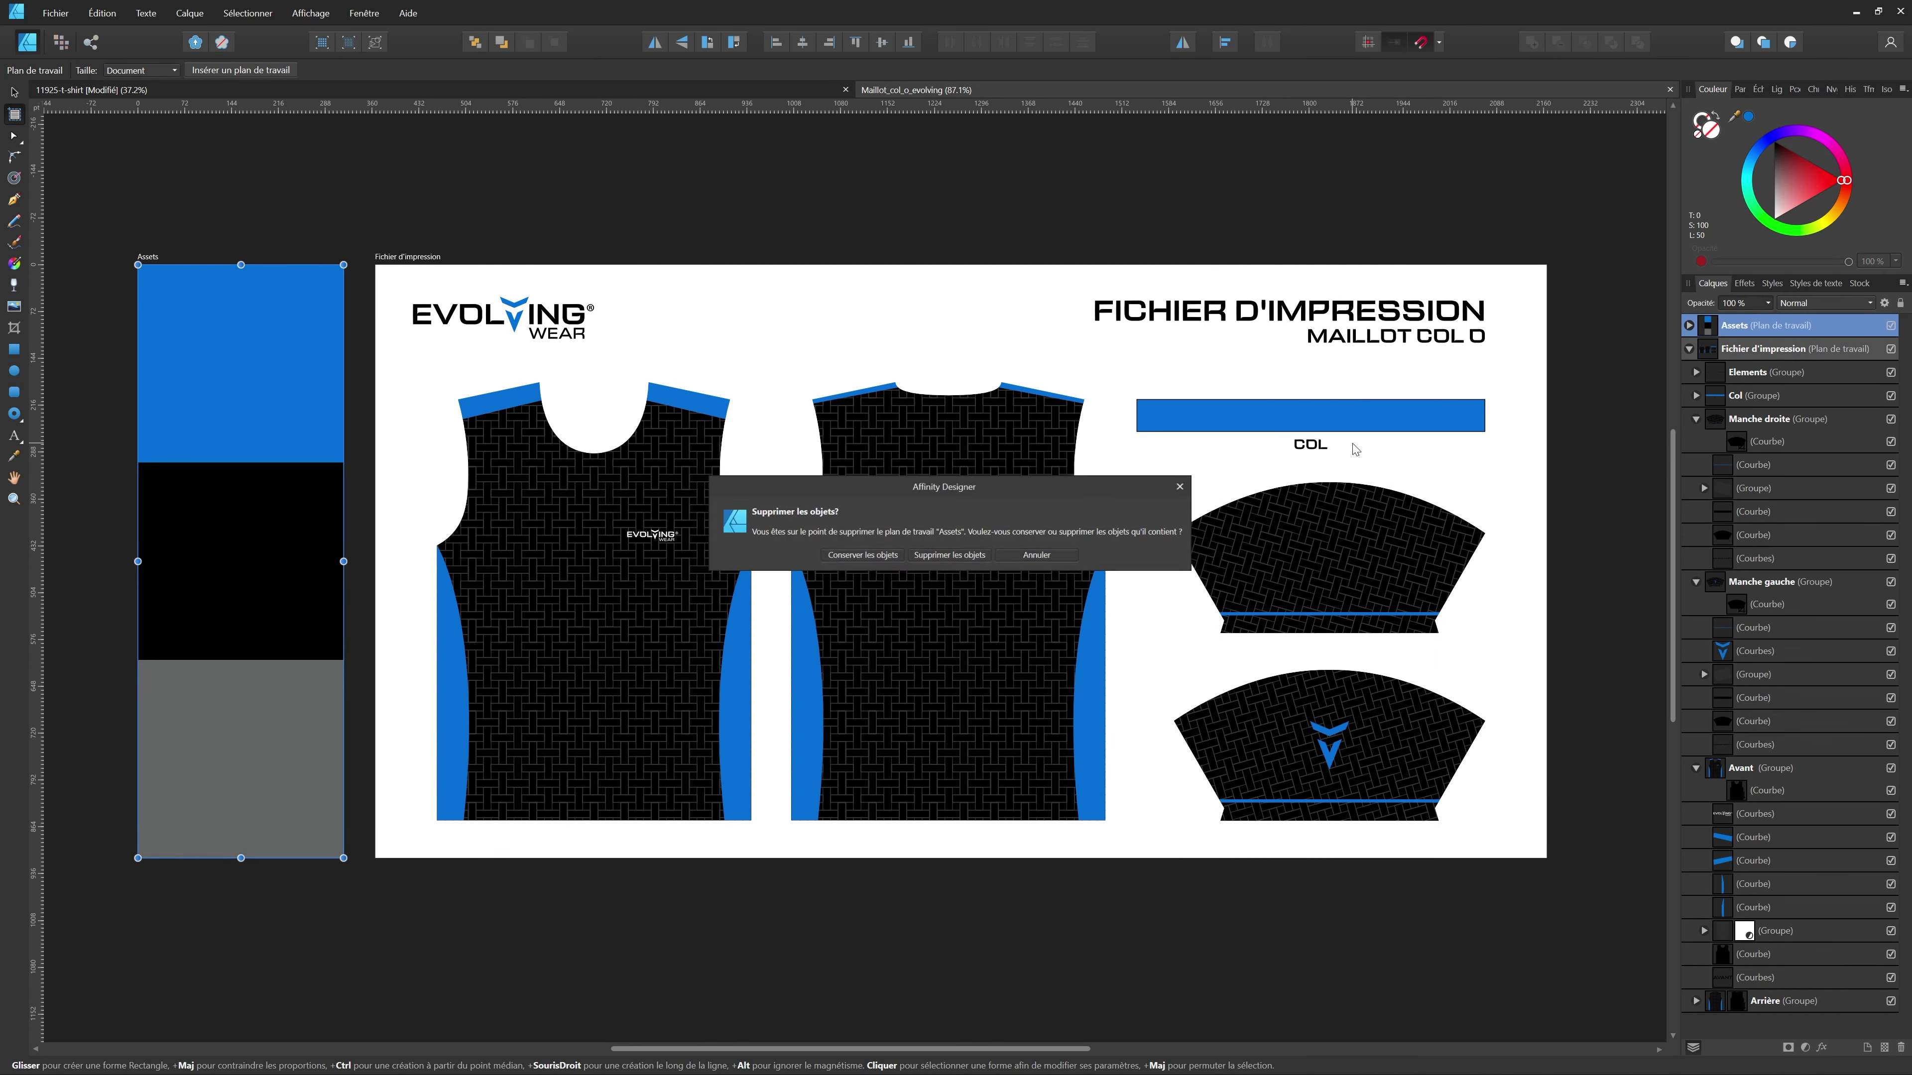
left_click(949, 557)
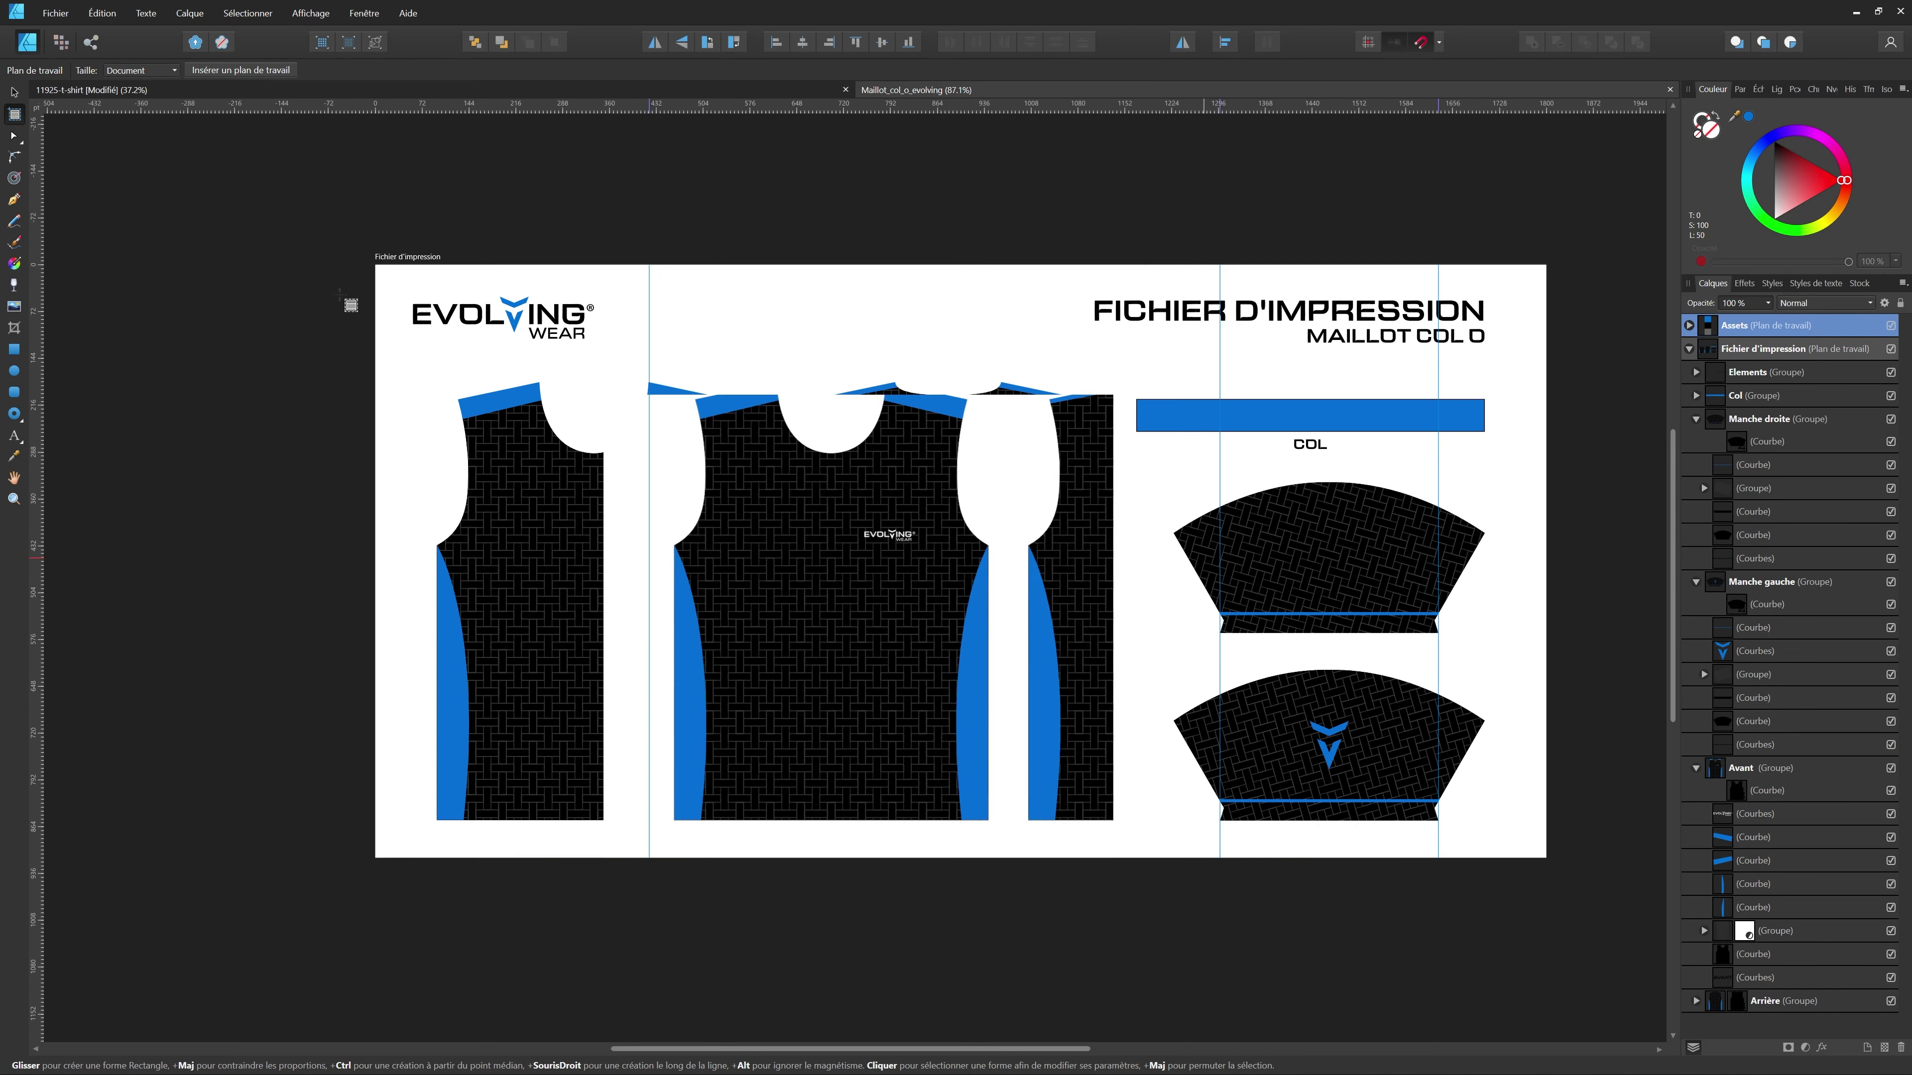
key("v")
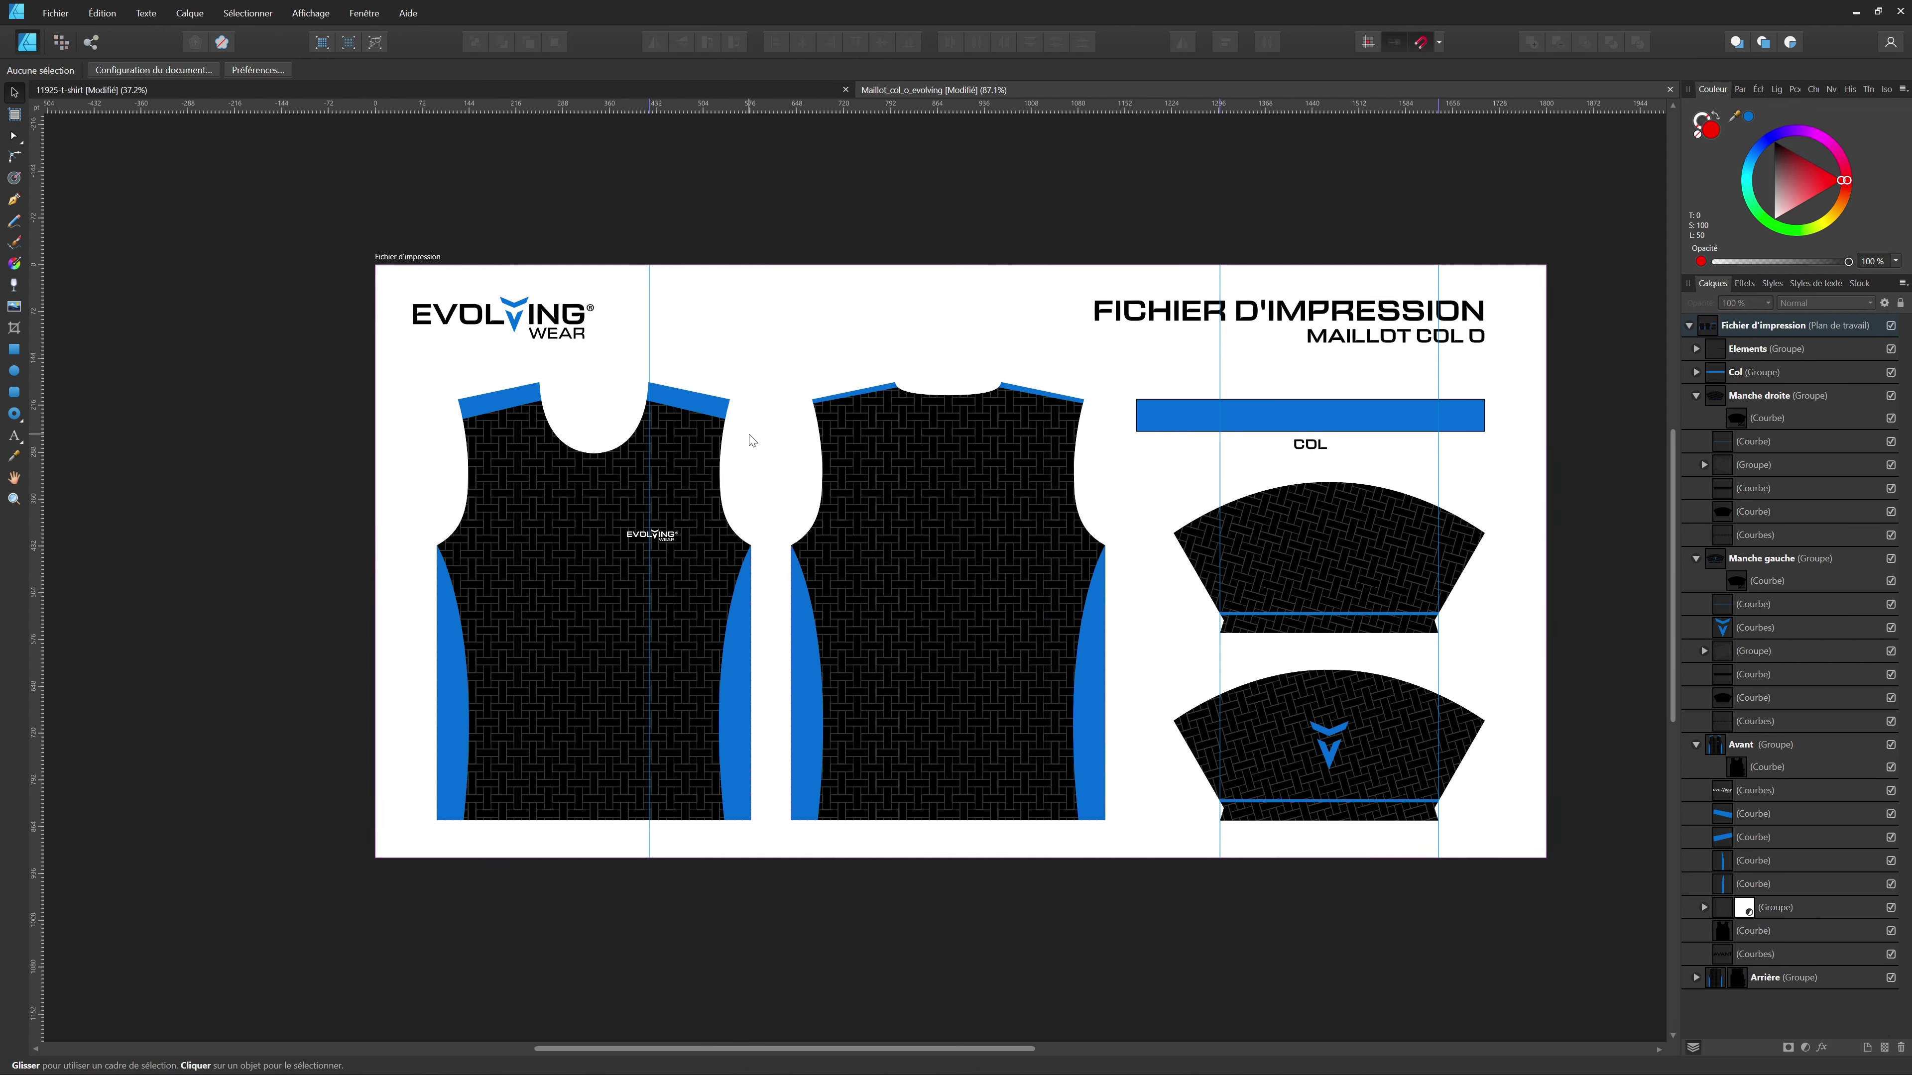
key("ctrl+s")
- Open the export workspace and exclude both slices from export, keeping the Fichier d'impression slice selected
left_click(91, 42)
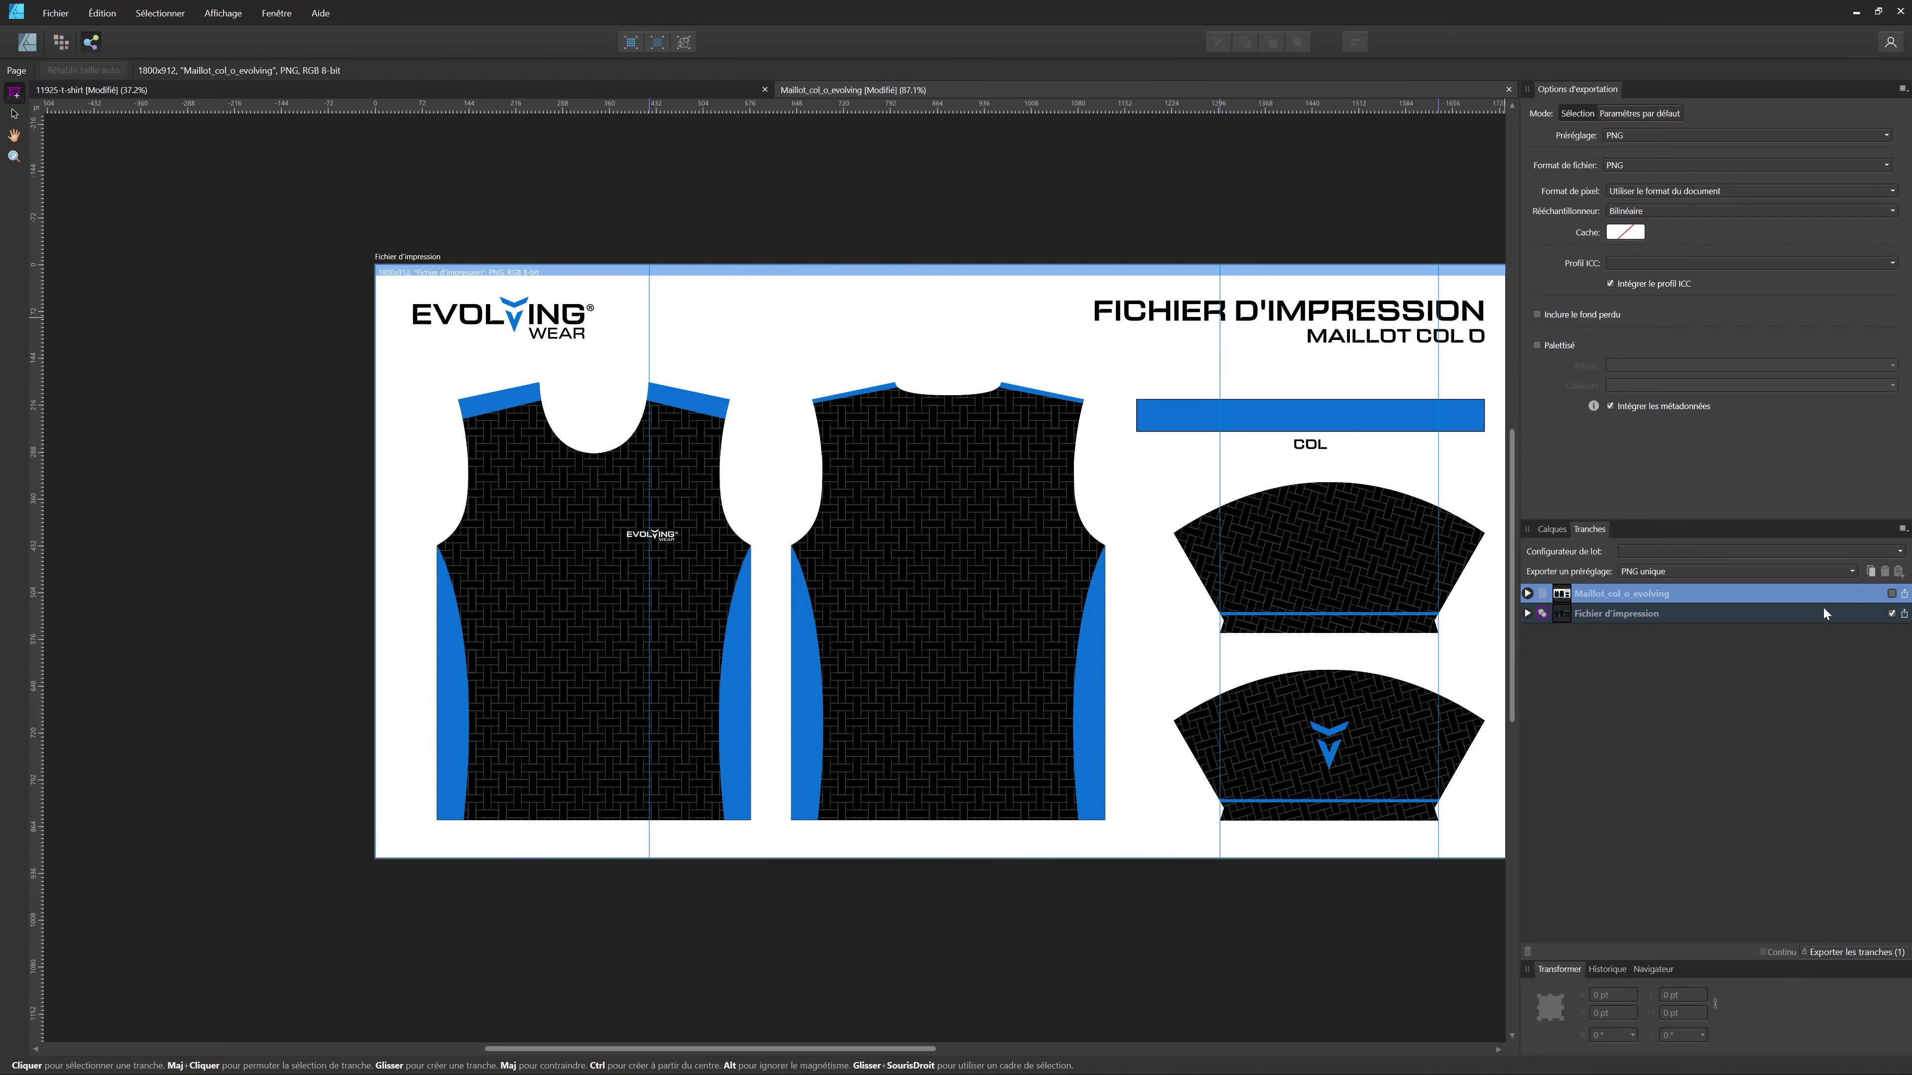
left_click(1862, 616)
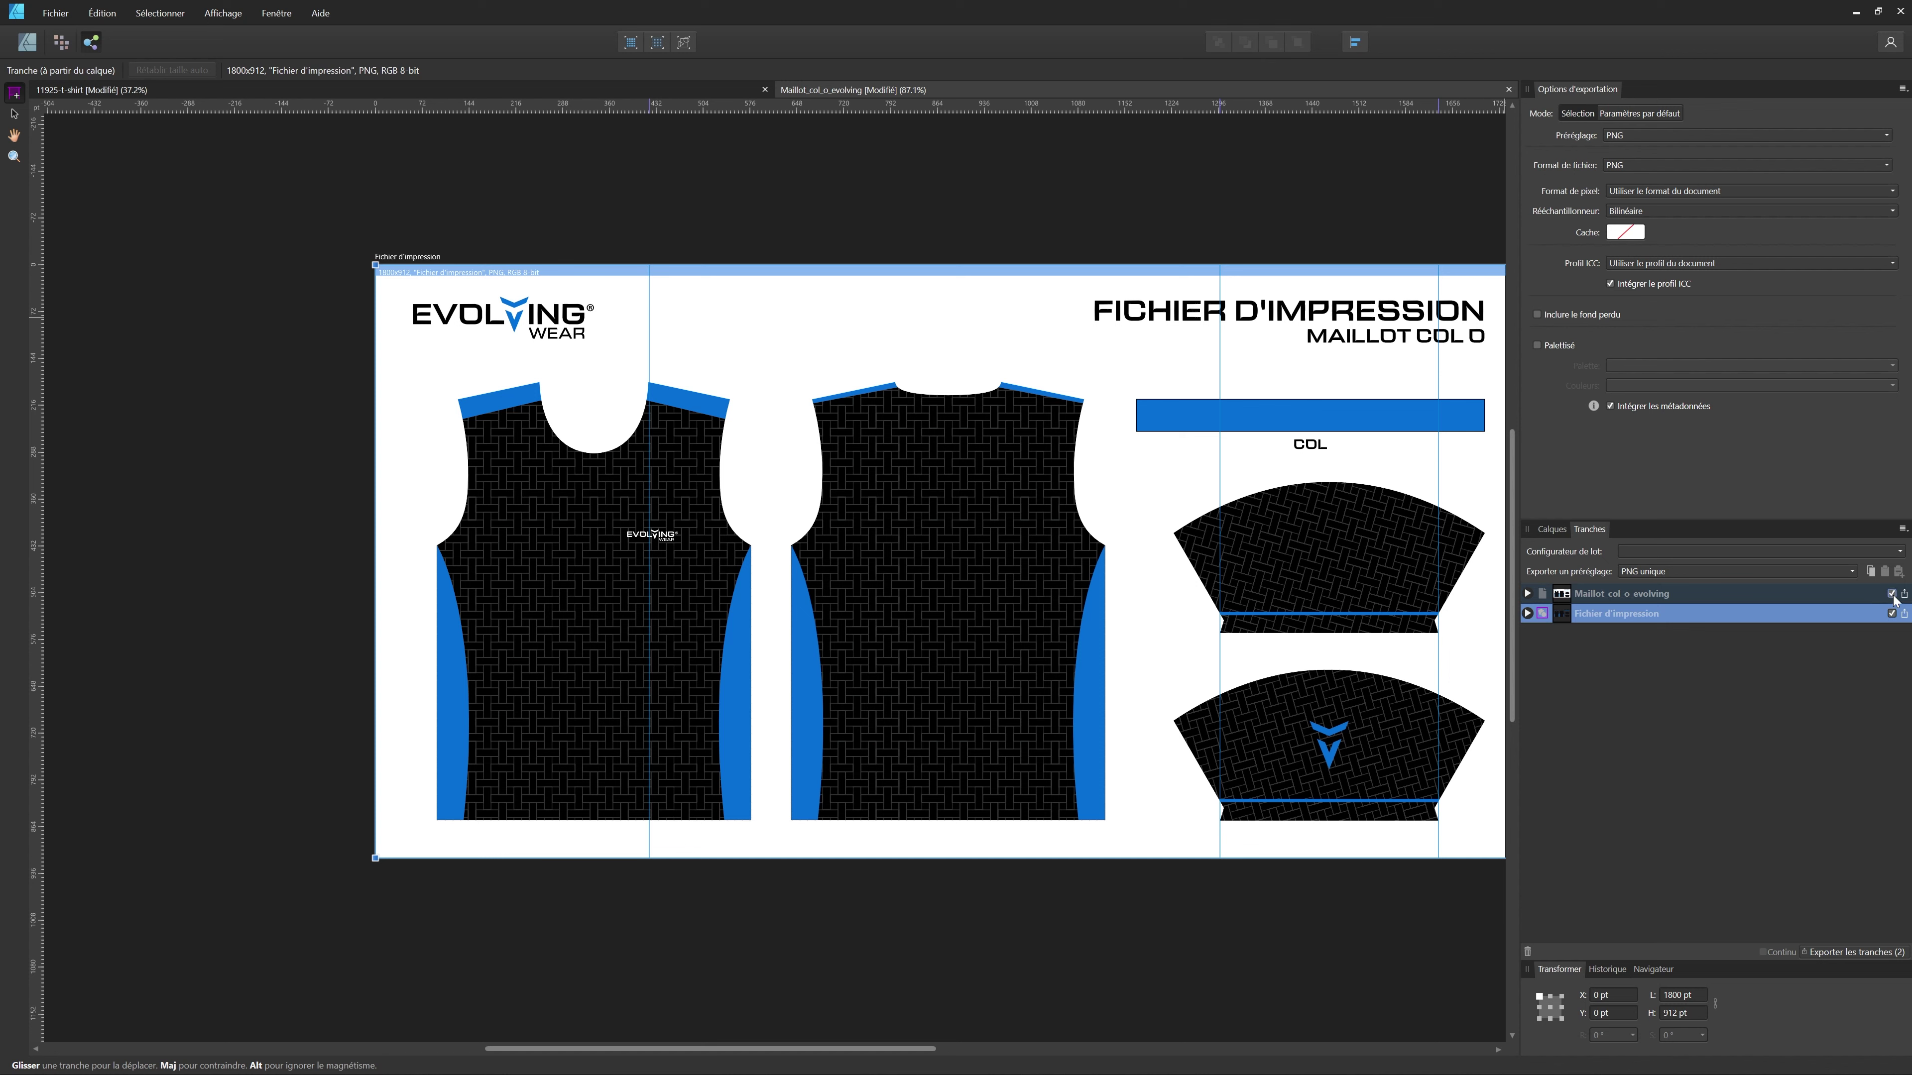
left_click(1834, 591)
left_click(1815, 607)
left_click(1672, 556)
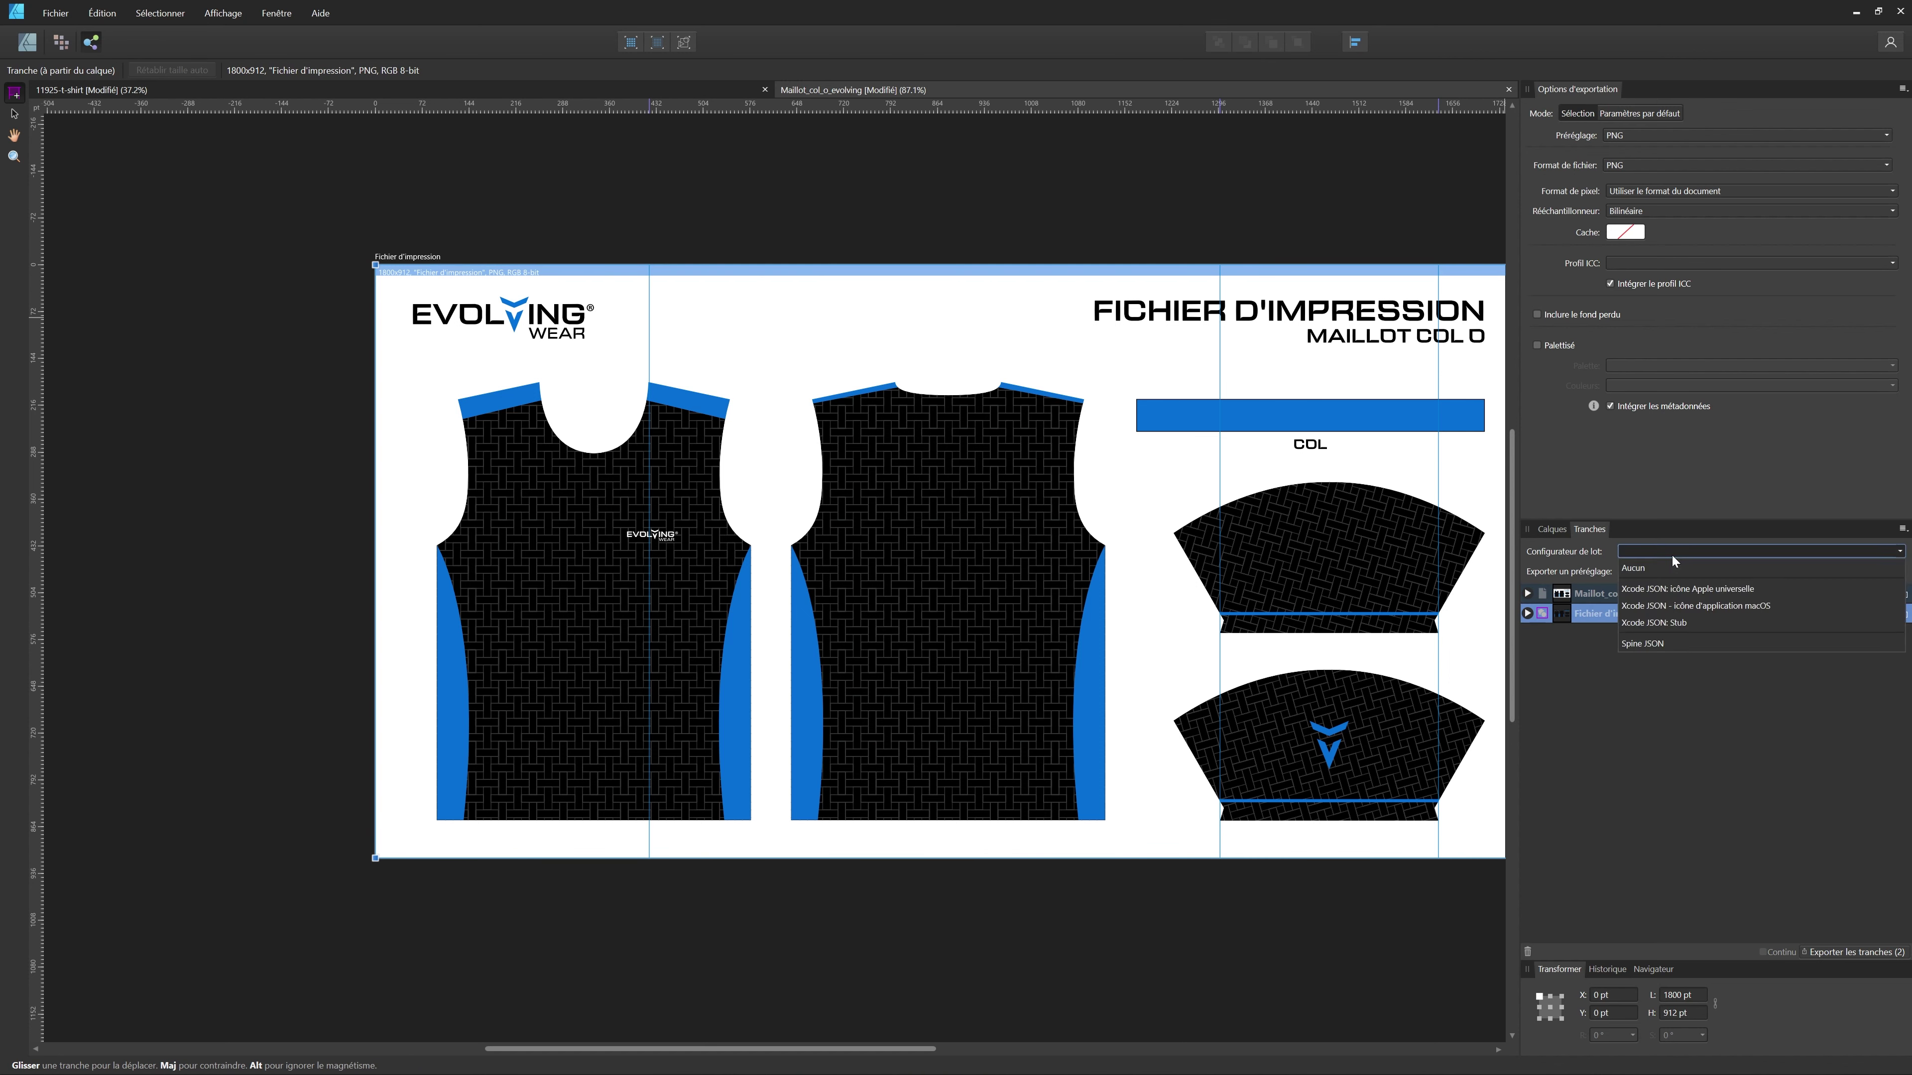
left_click(1672, 554)
left_click(1669, 600, "shift")
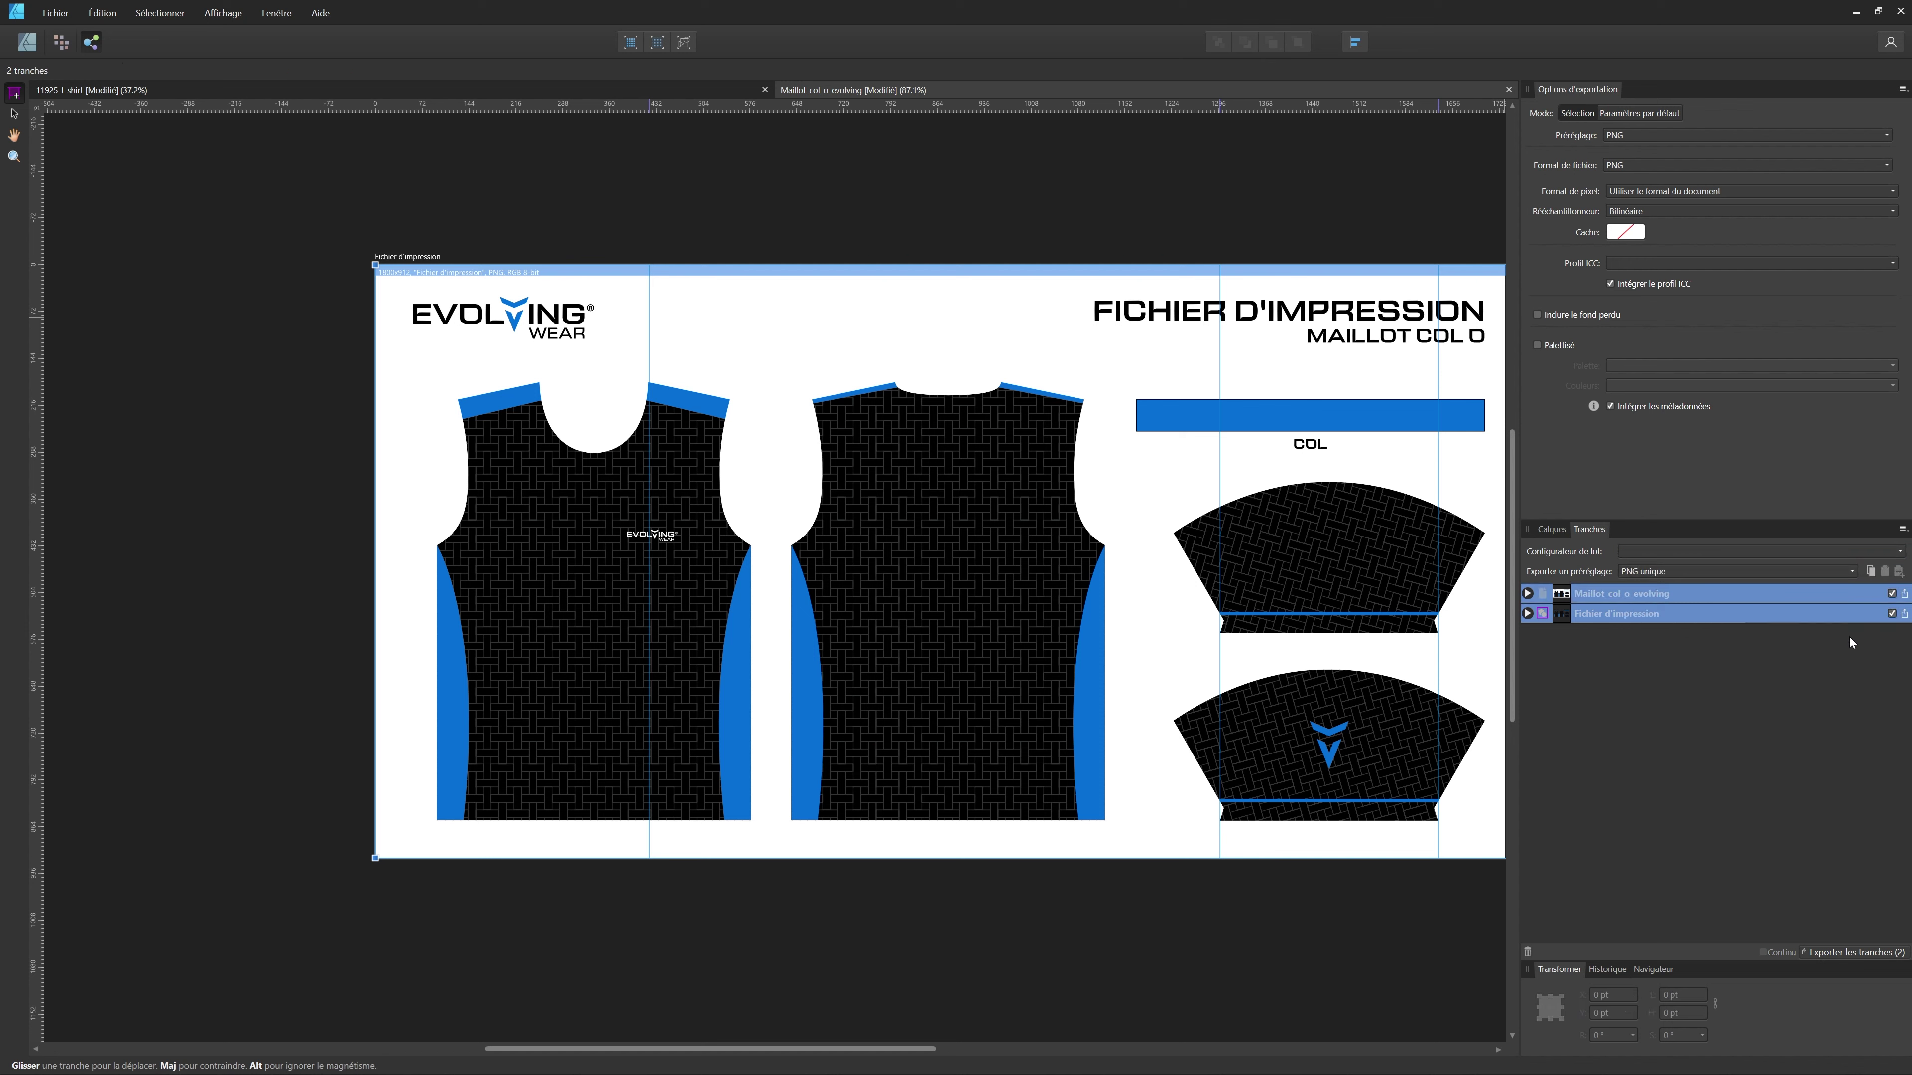
left_click(1823, 612)
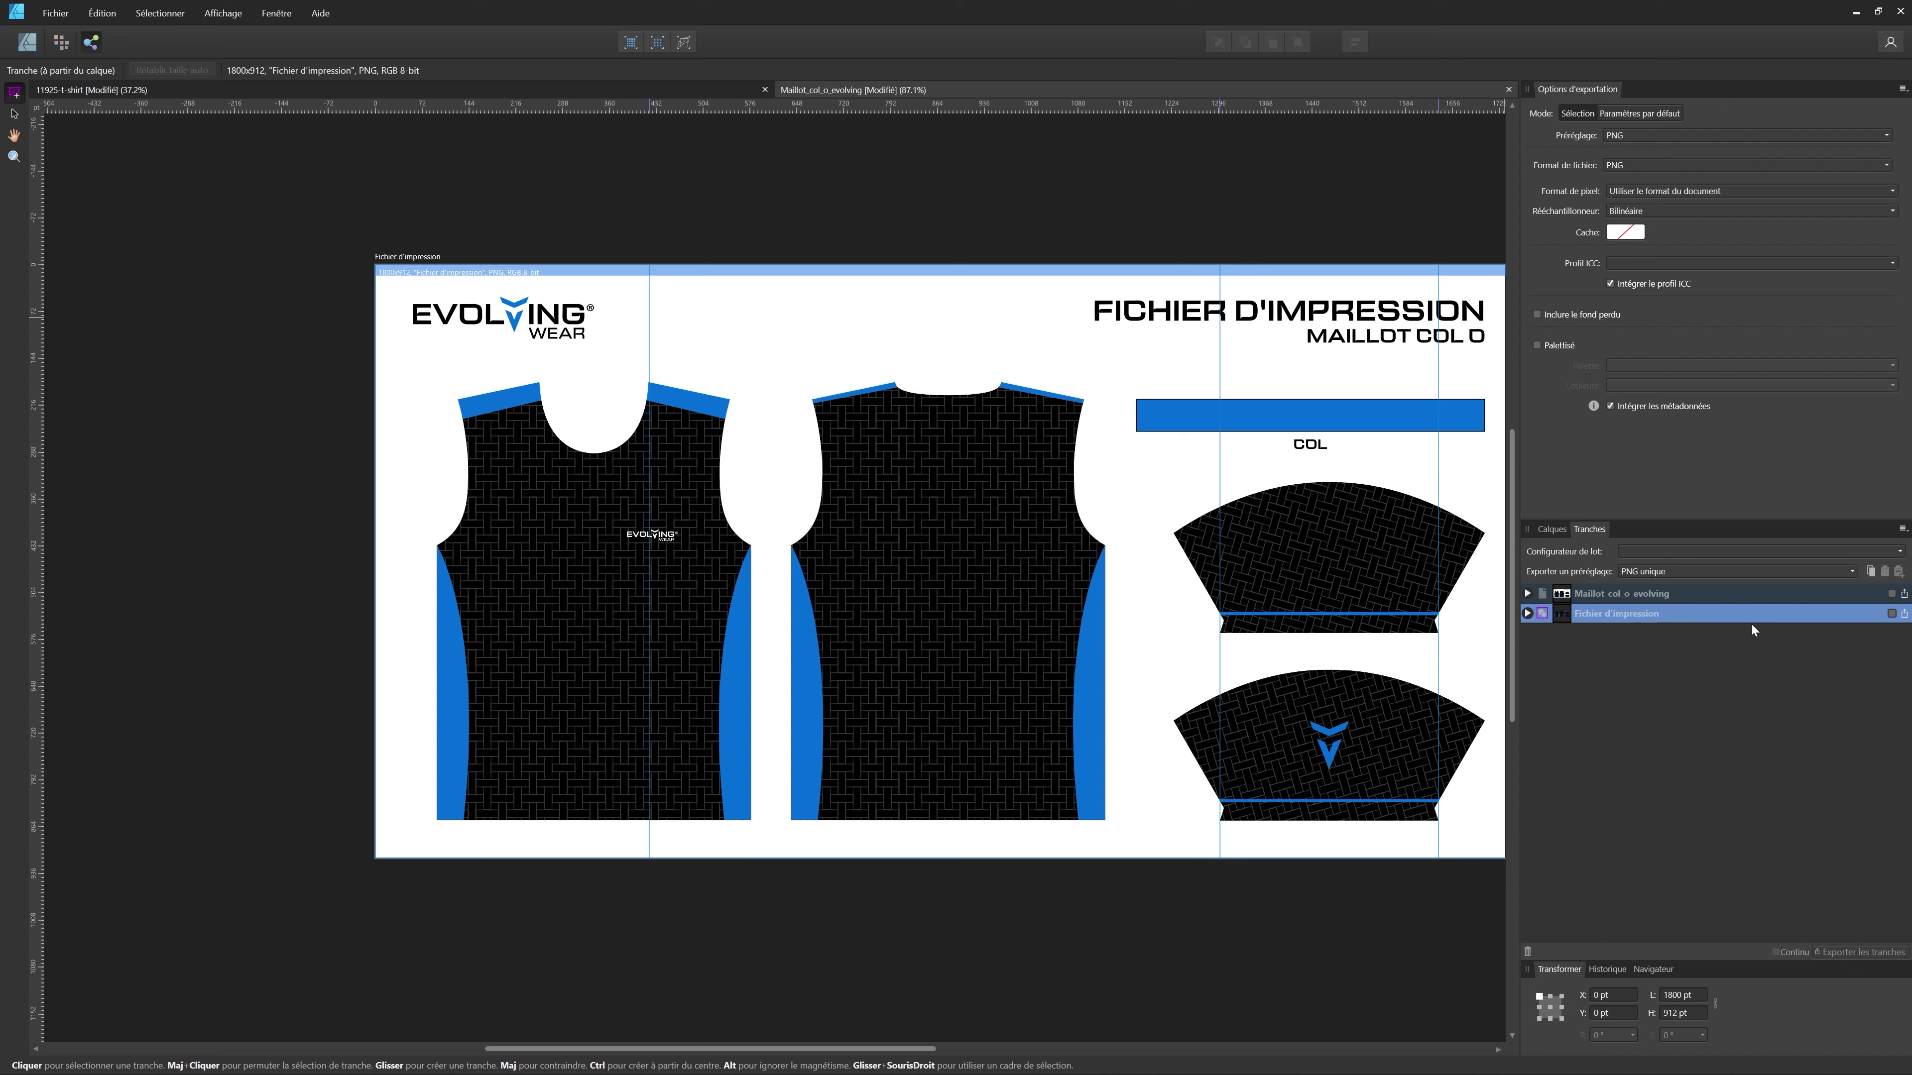
- Apply the PDF (pour imprimante) export preset to the Fichier d'impression slice and review its PDF options
left_click(1665, 135)
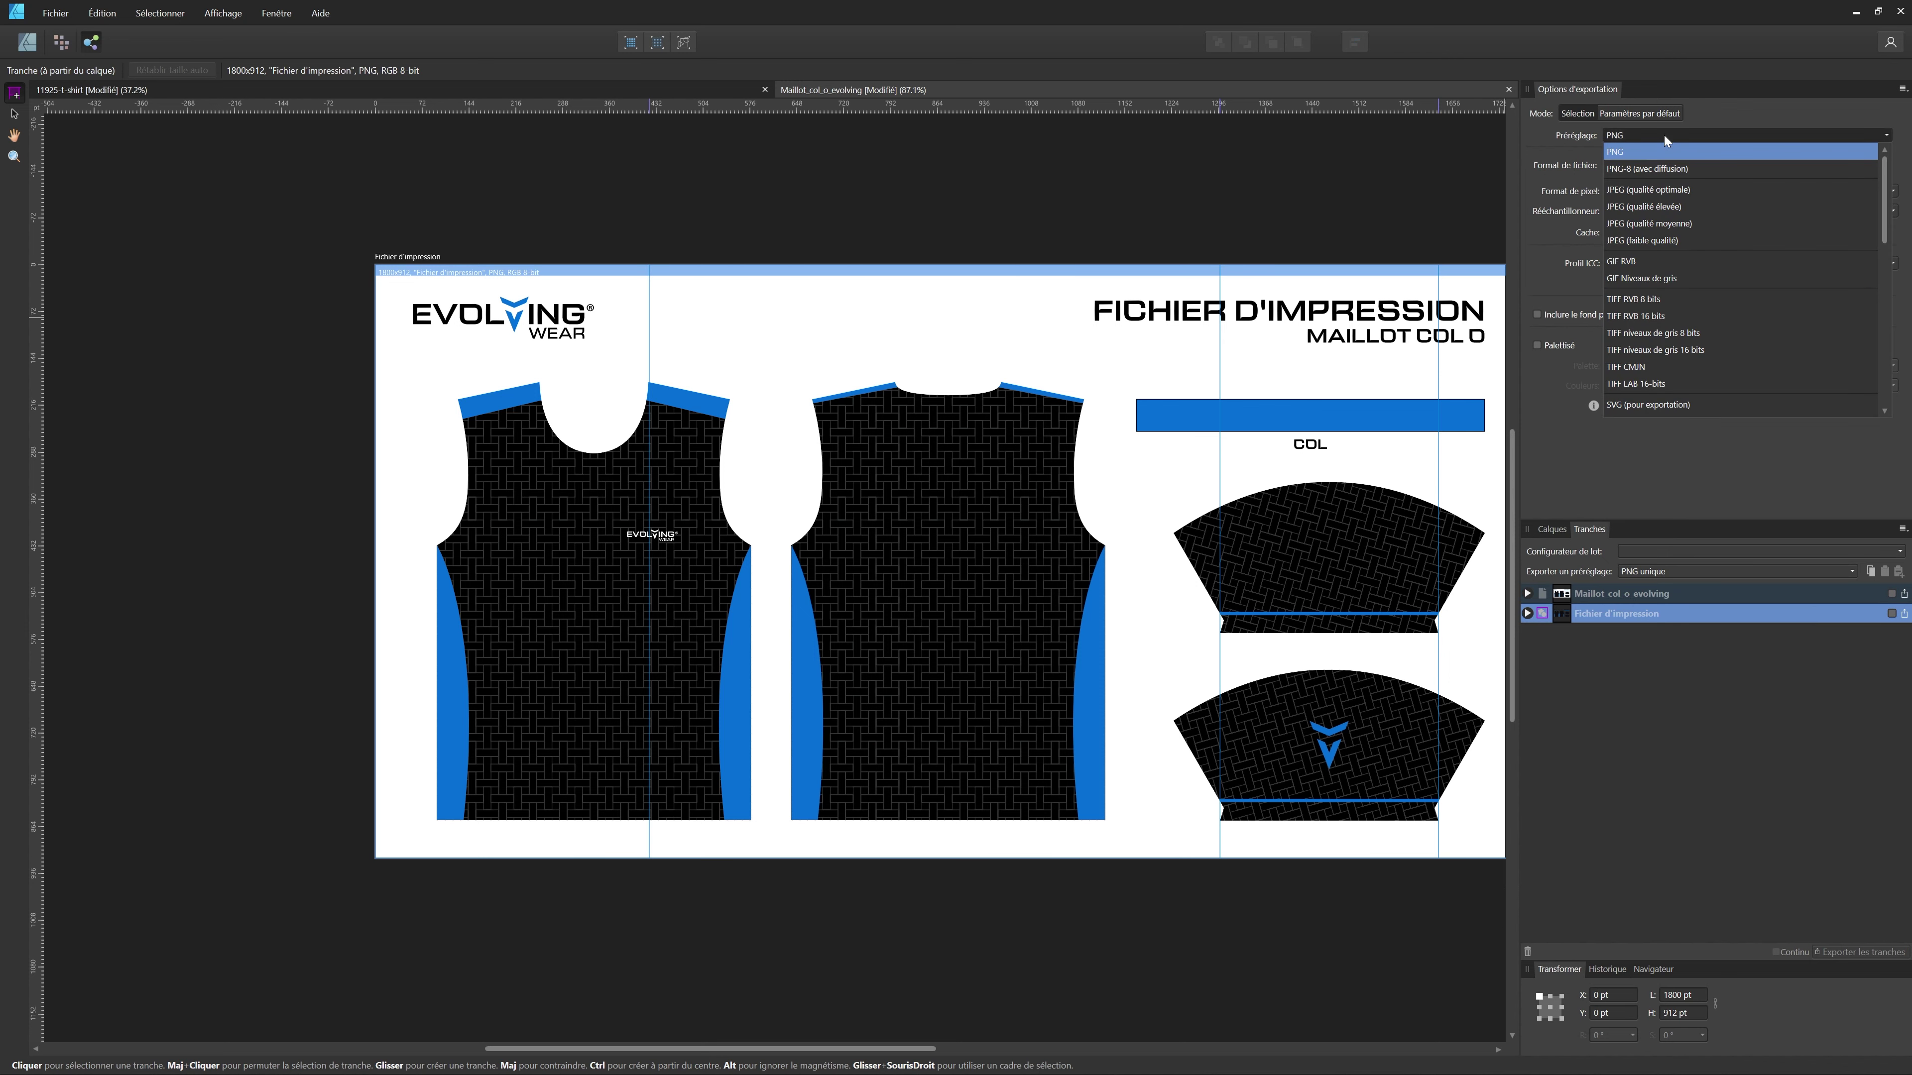
left_click(1646, 335)
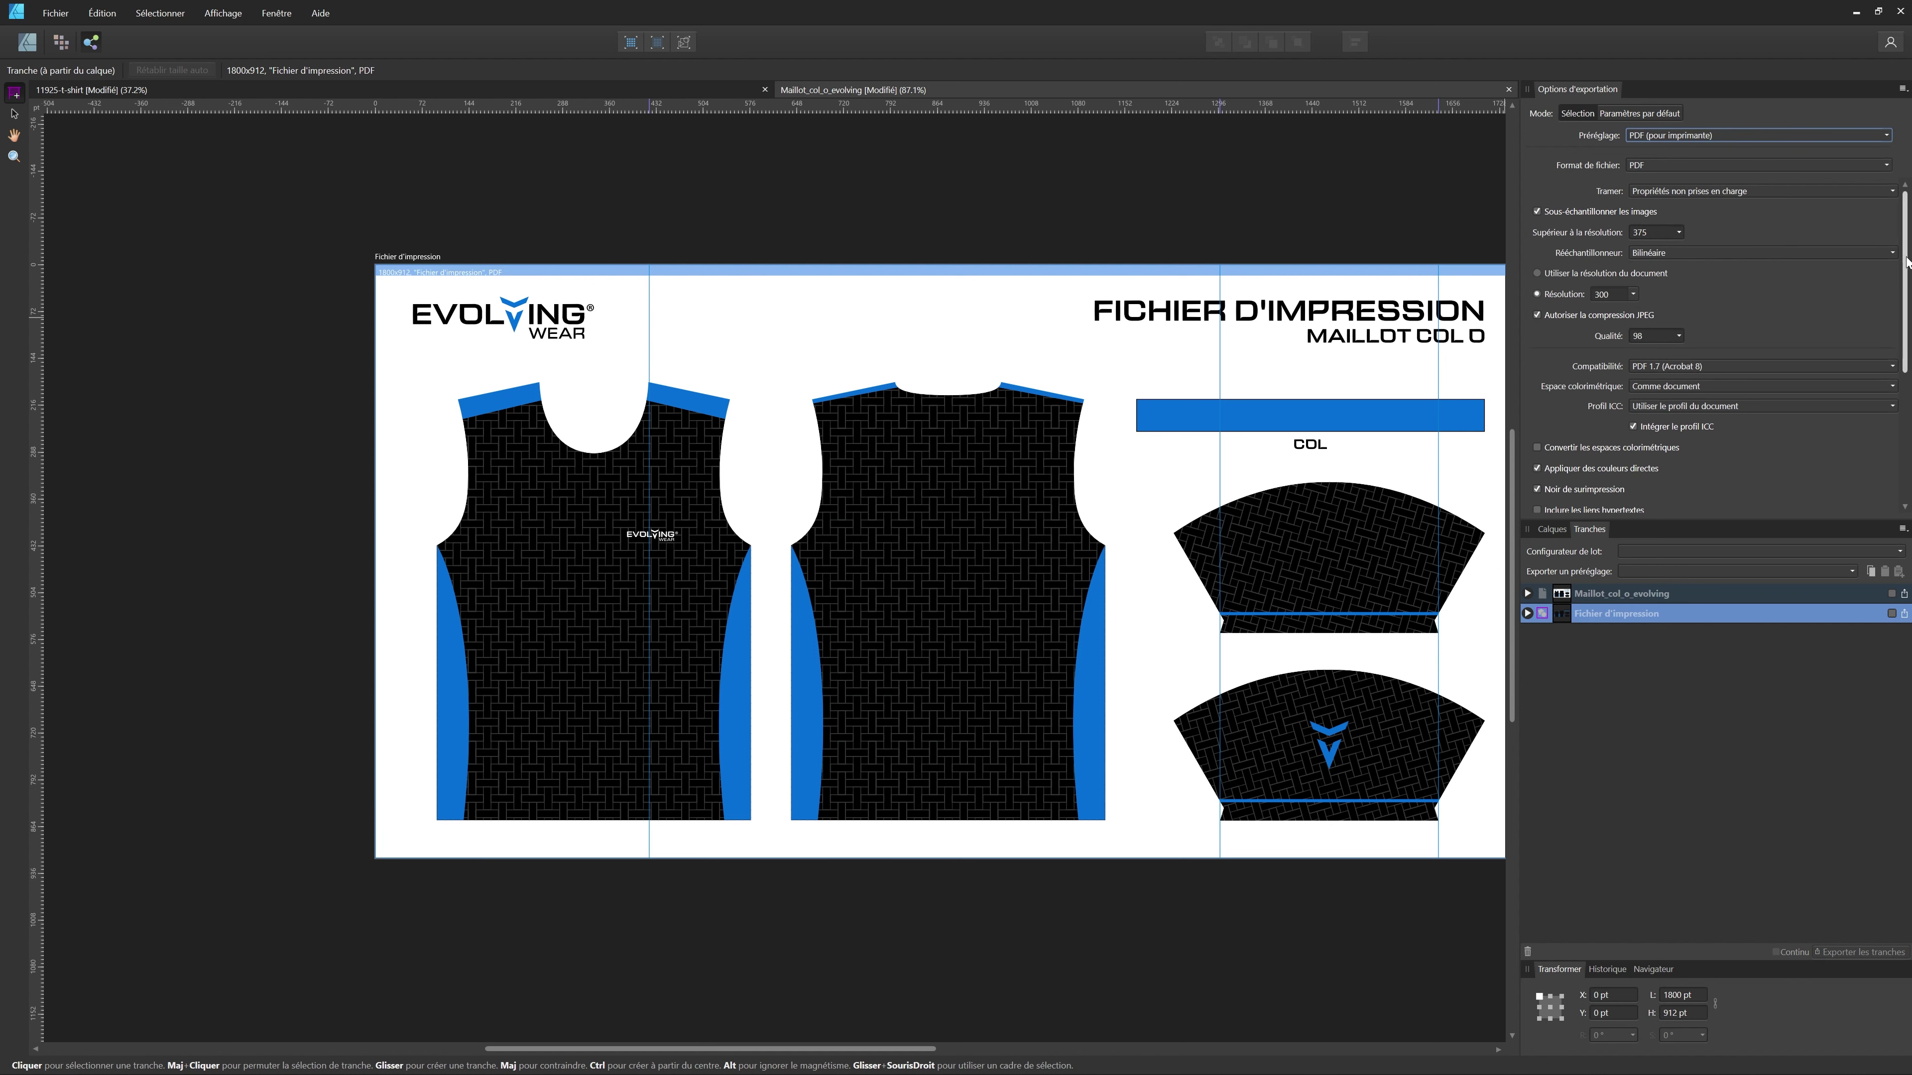
scroll(1904, 310, "down", 3)
left_click_drag(1905, 310, 1897, 369)
scroll(1627, 478, "up", 4)
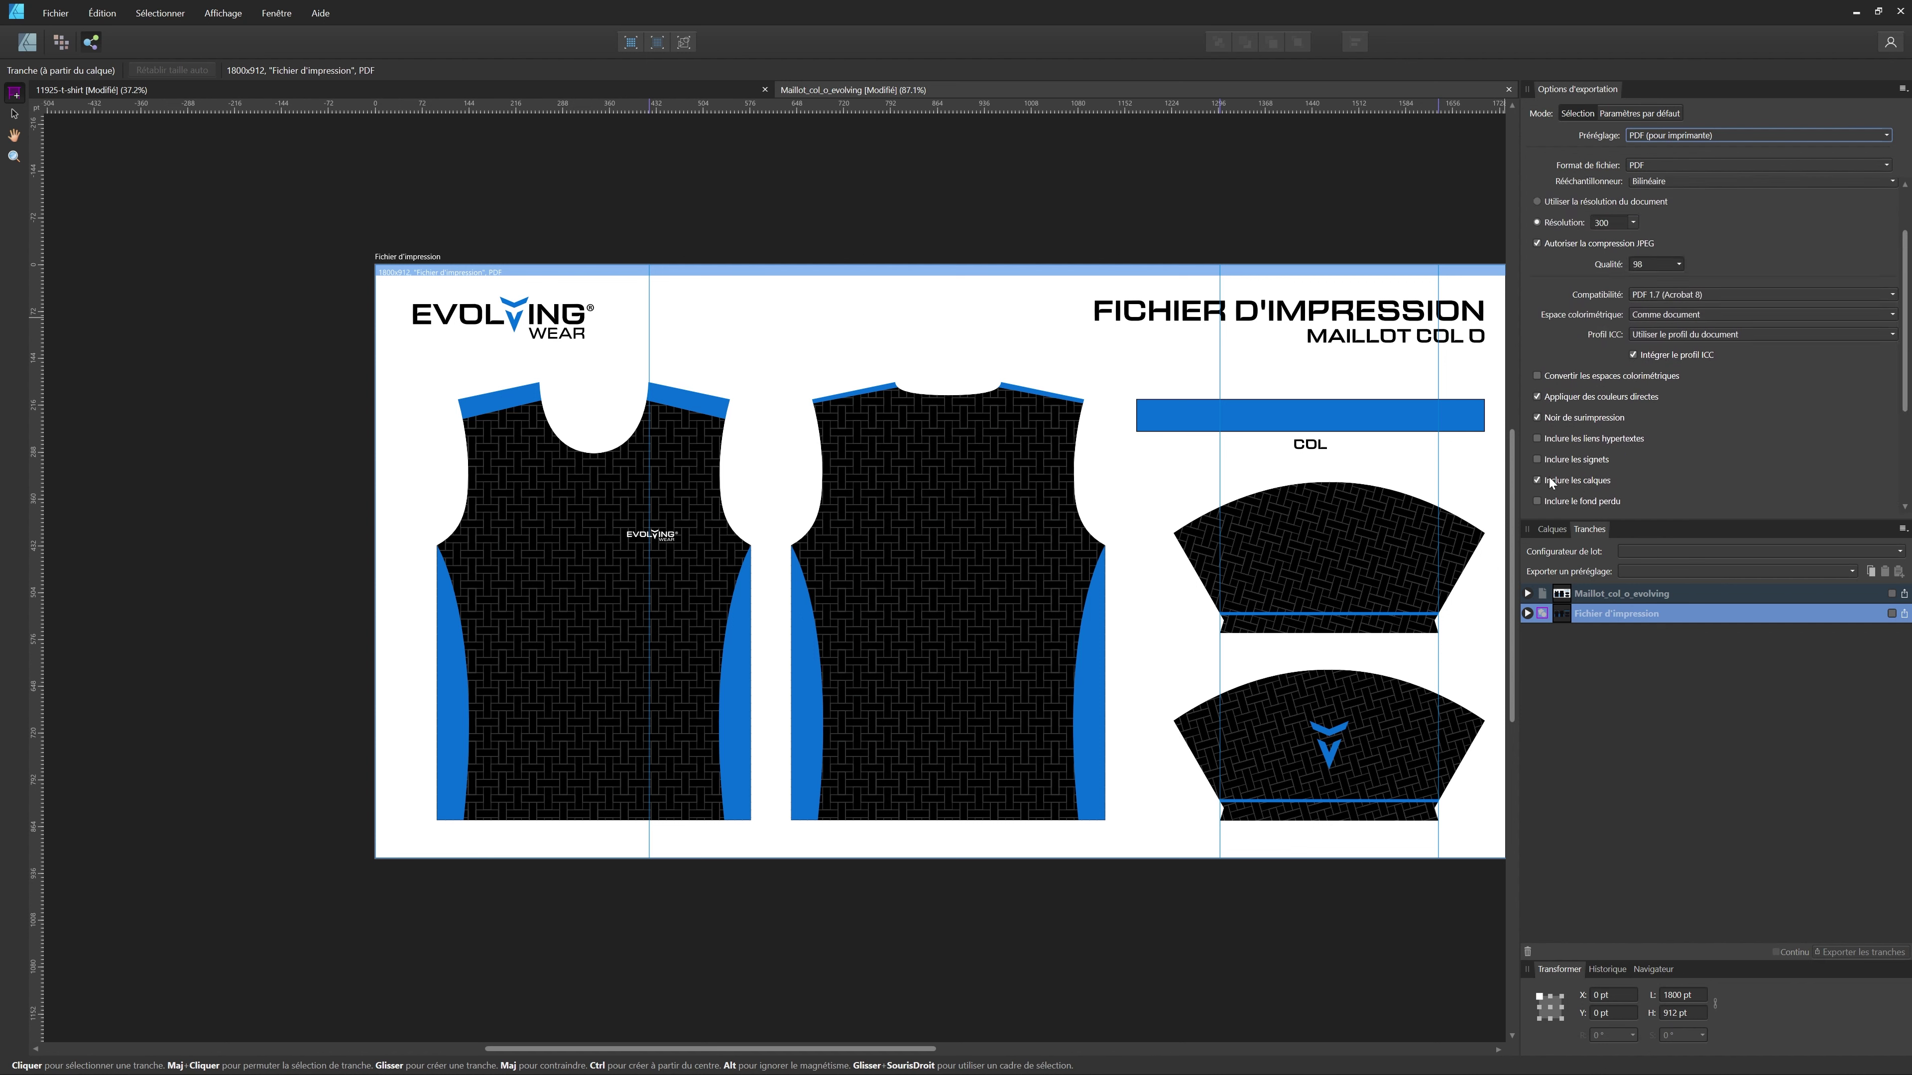
scroll(1627, 478, "down", 3)
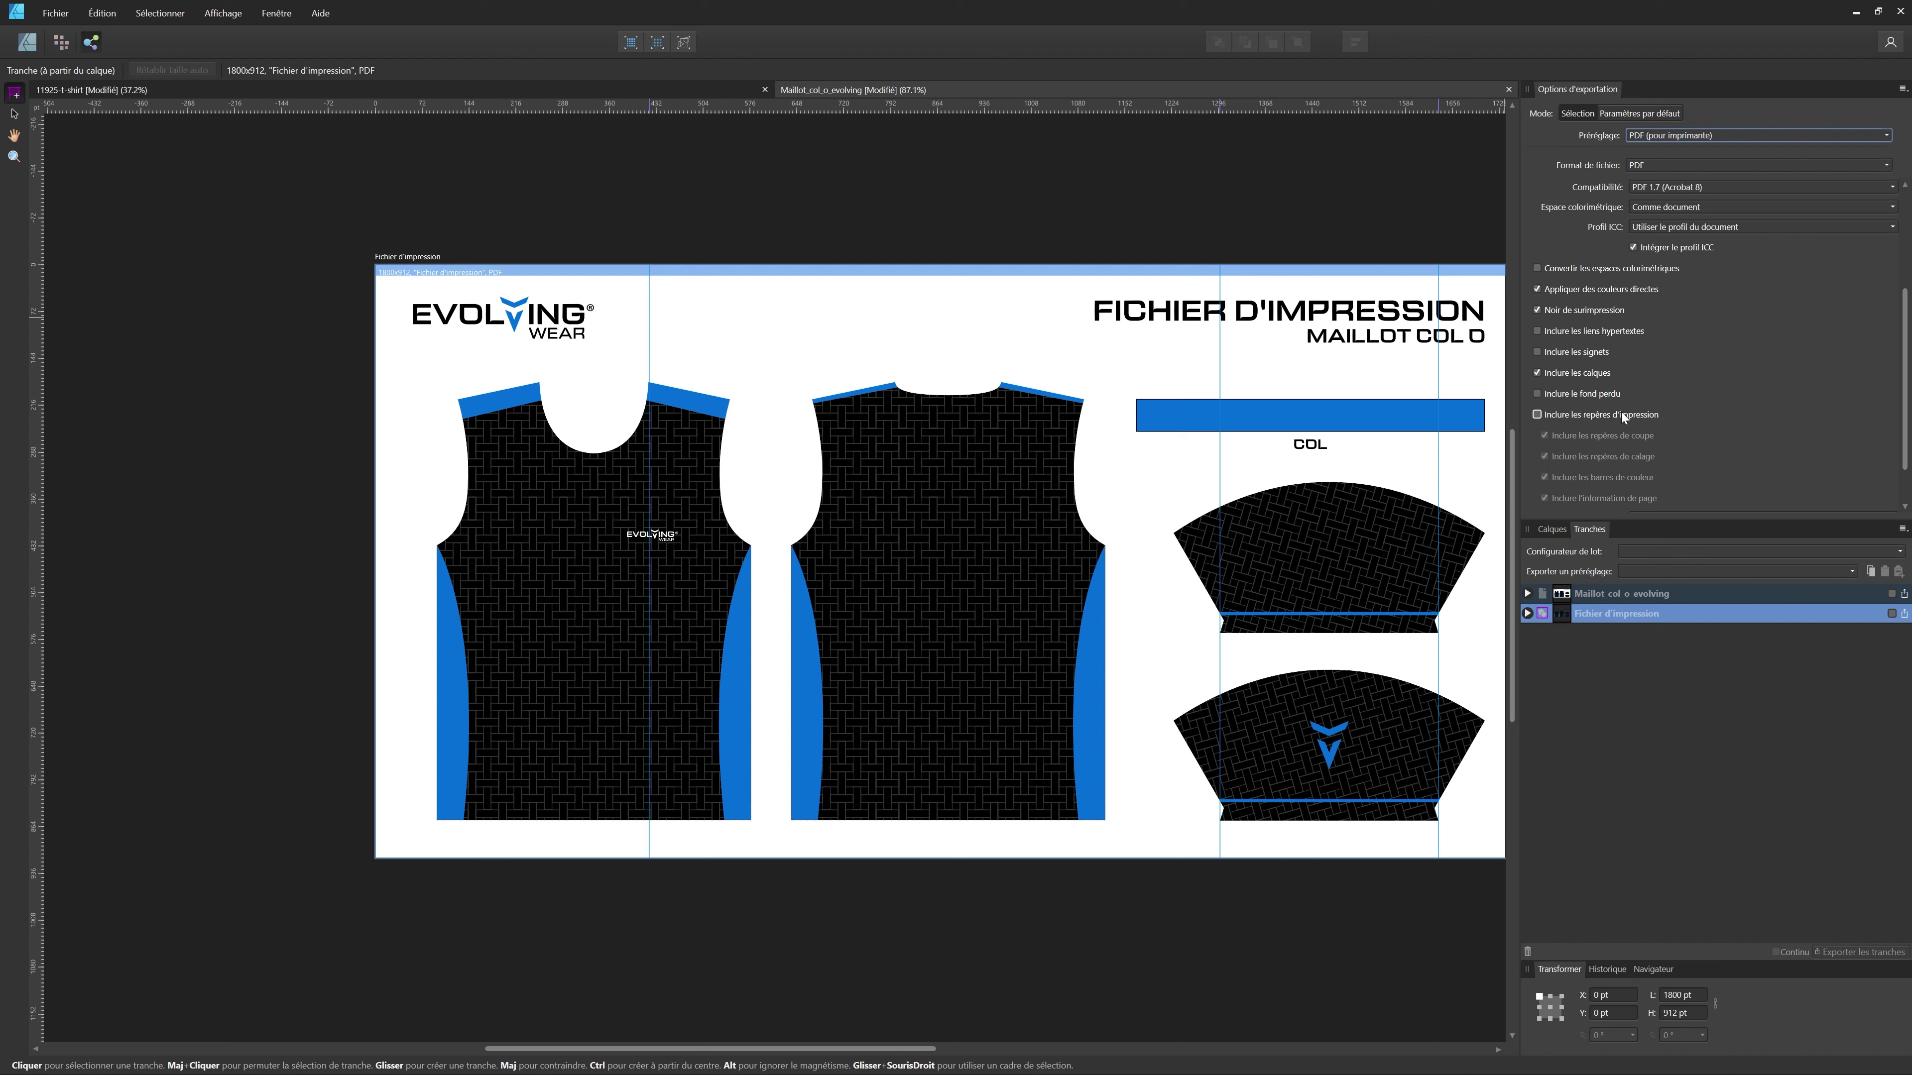
scroll(1634, 411, "down", 2)
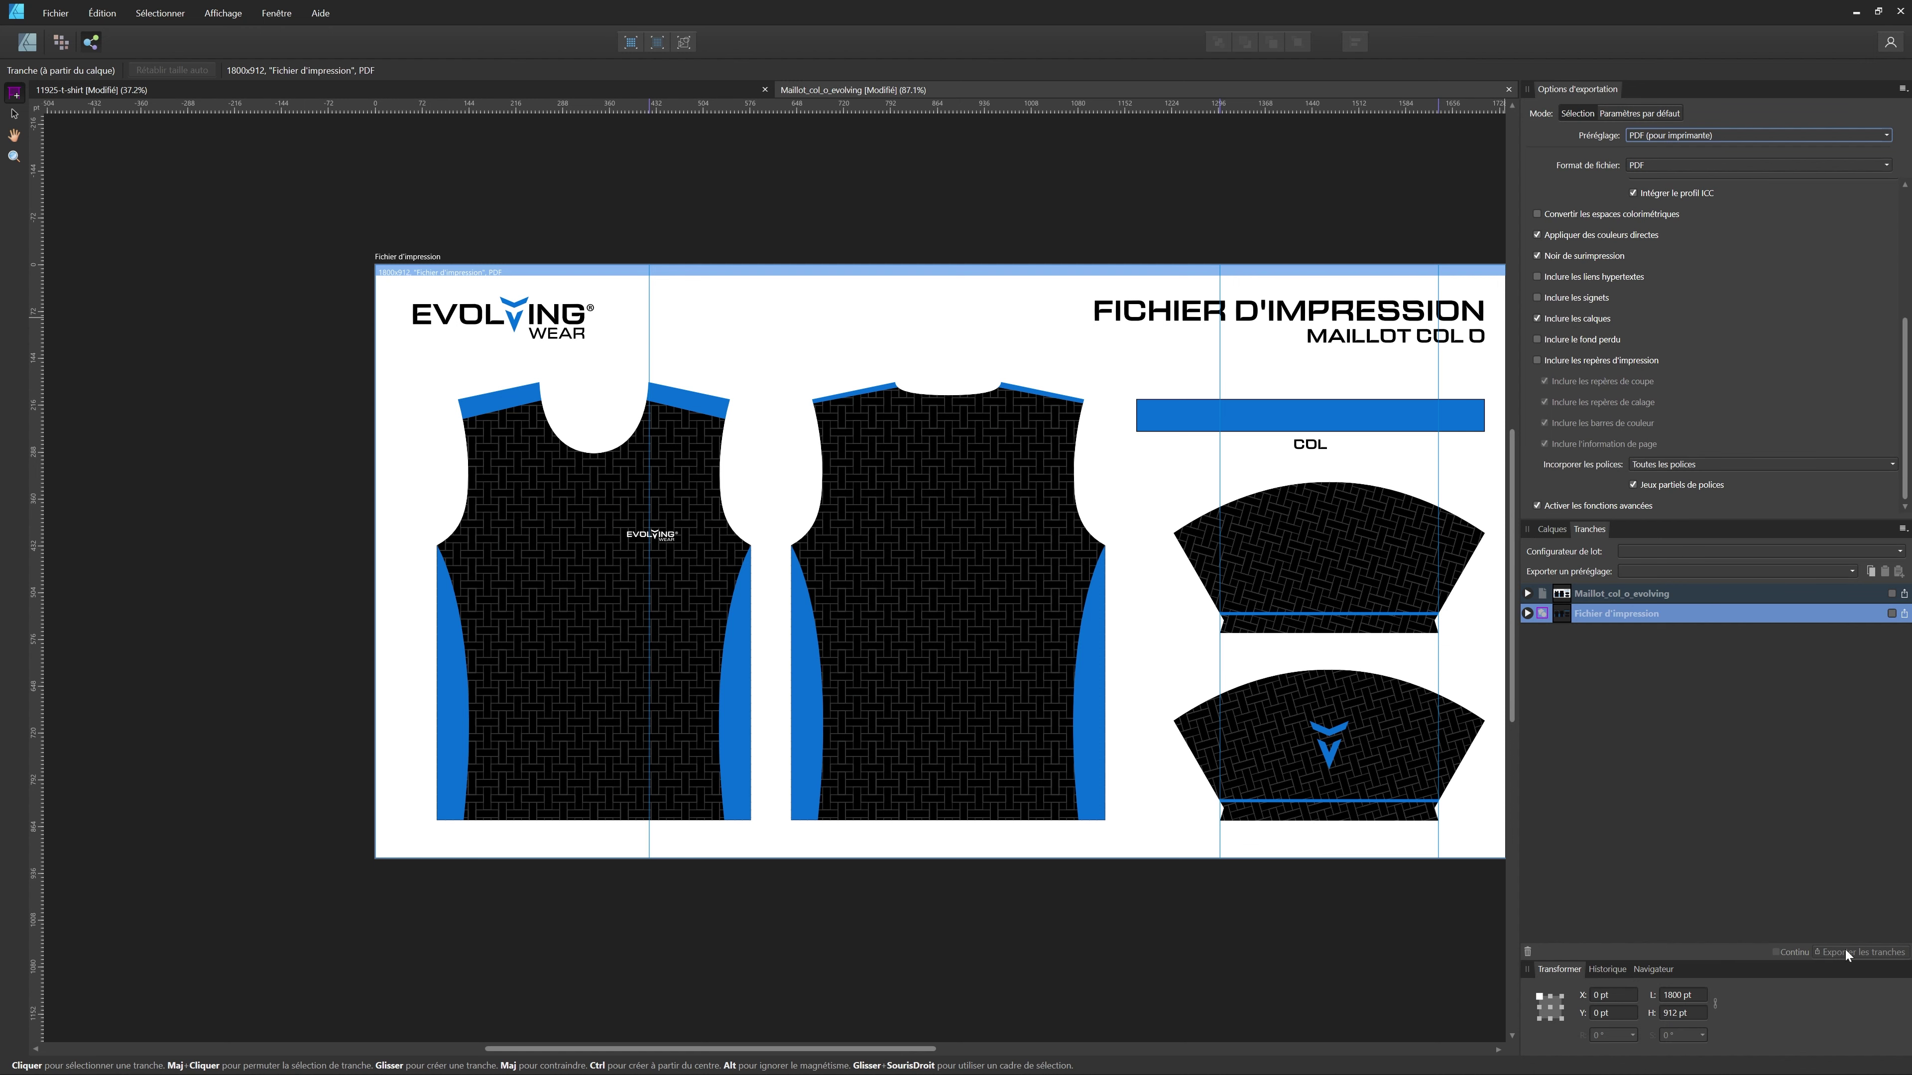
- Include the Fichier d'impression slice in the export, start exporting it and browse for a destination folder
left_click(1892, 614)
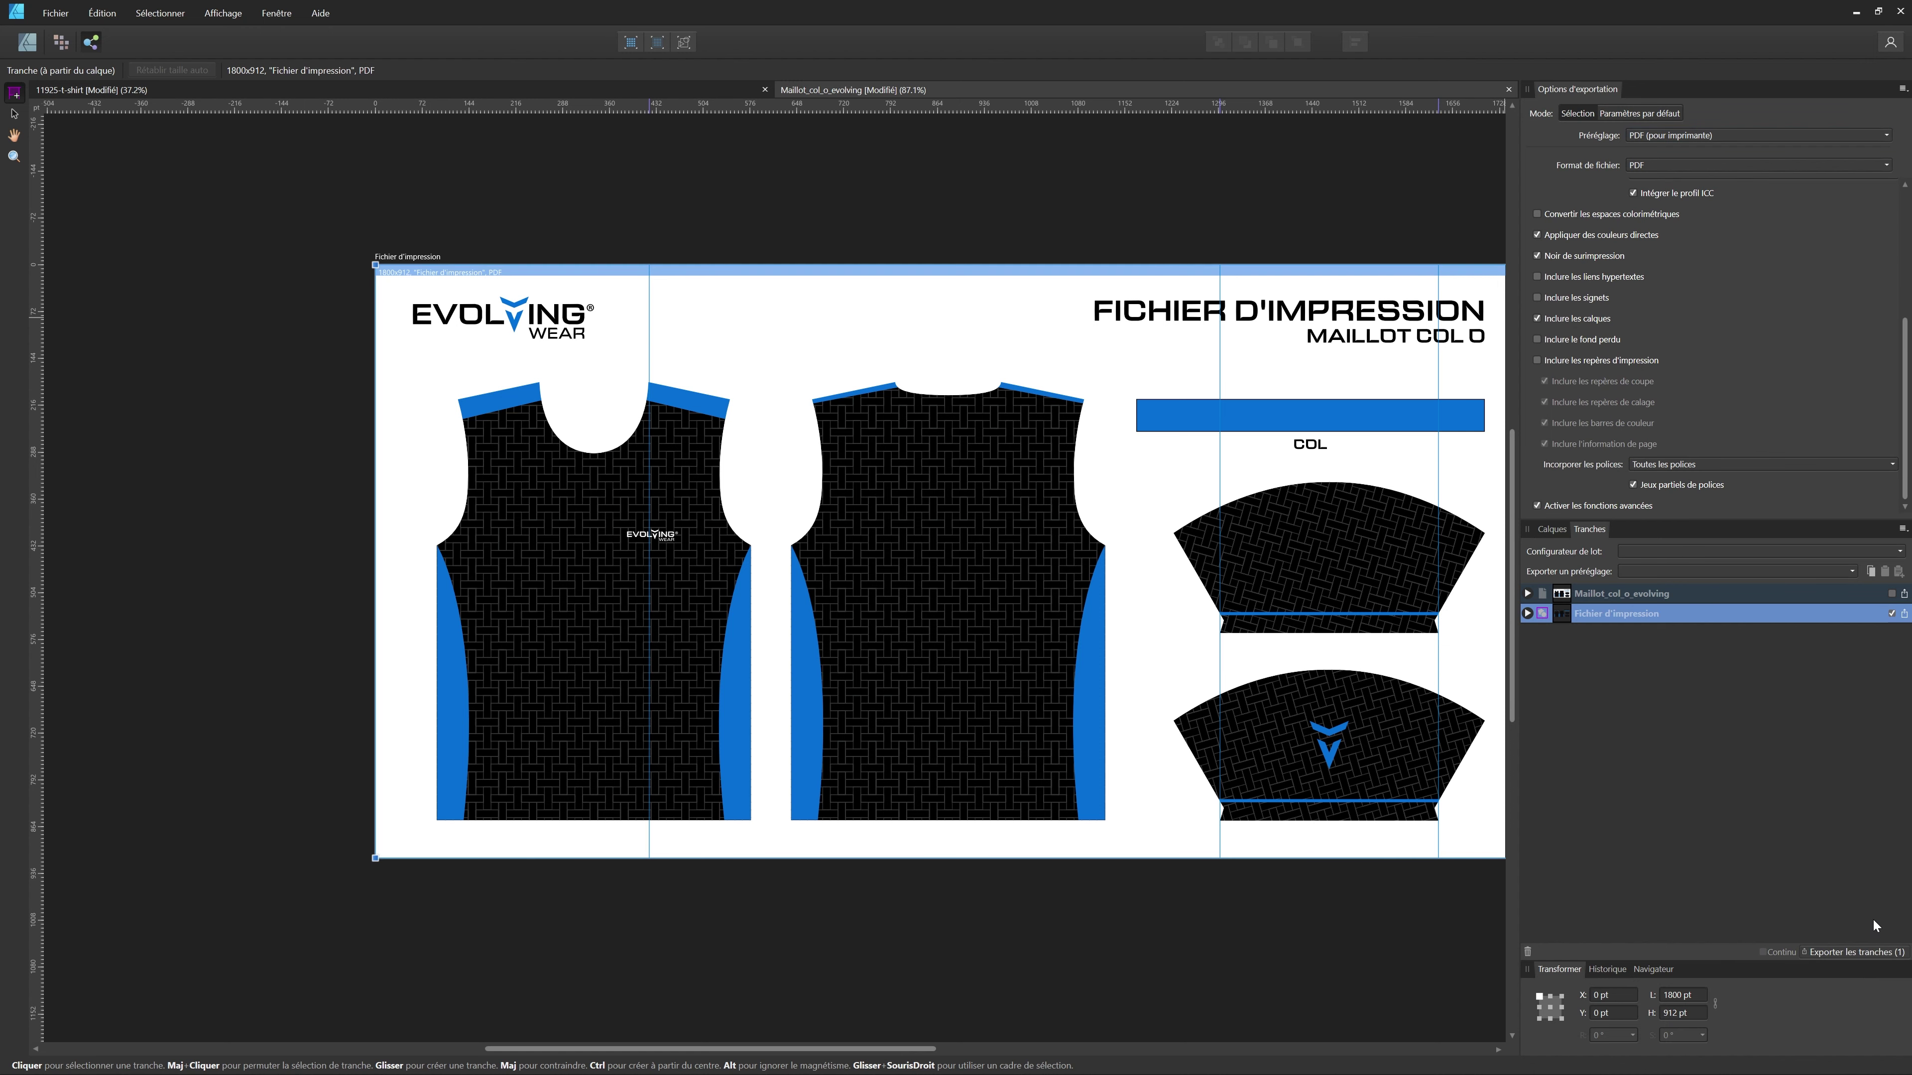
left_click(1881, 954)
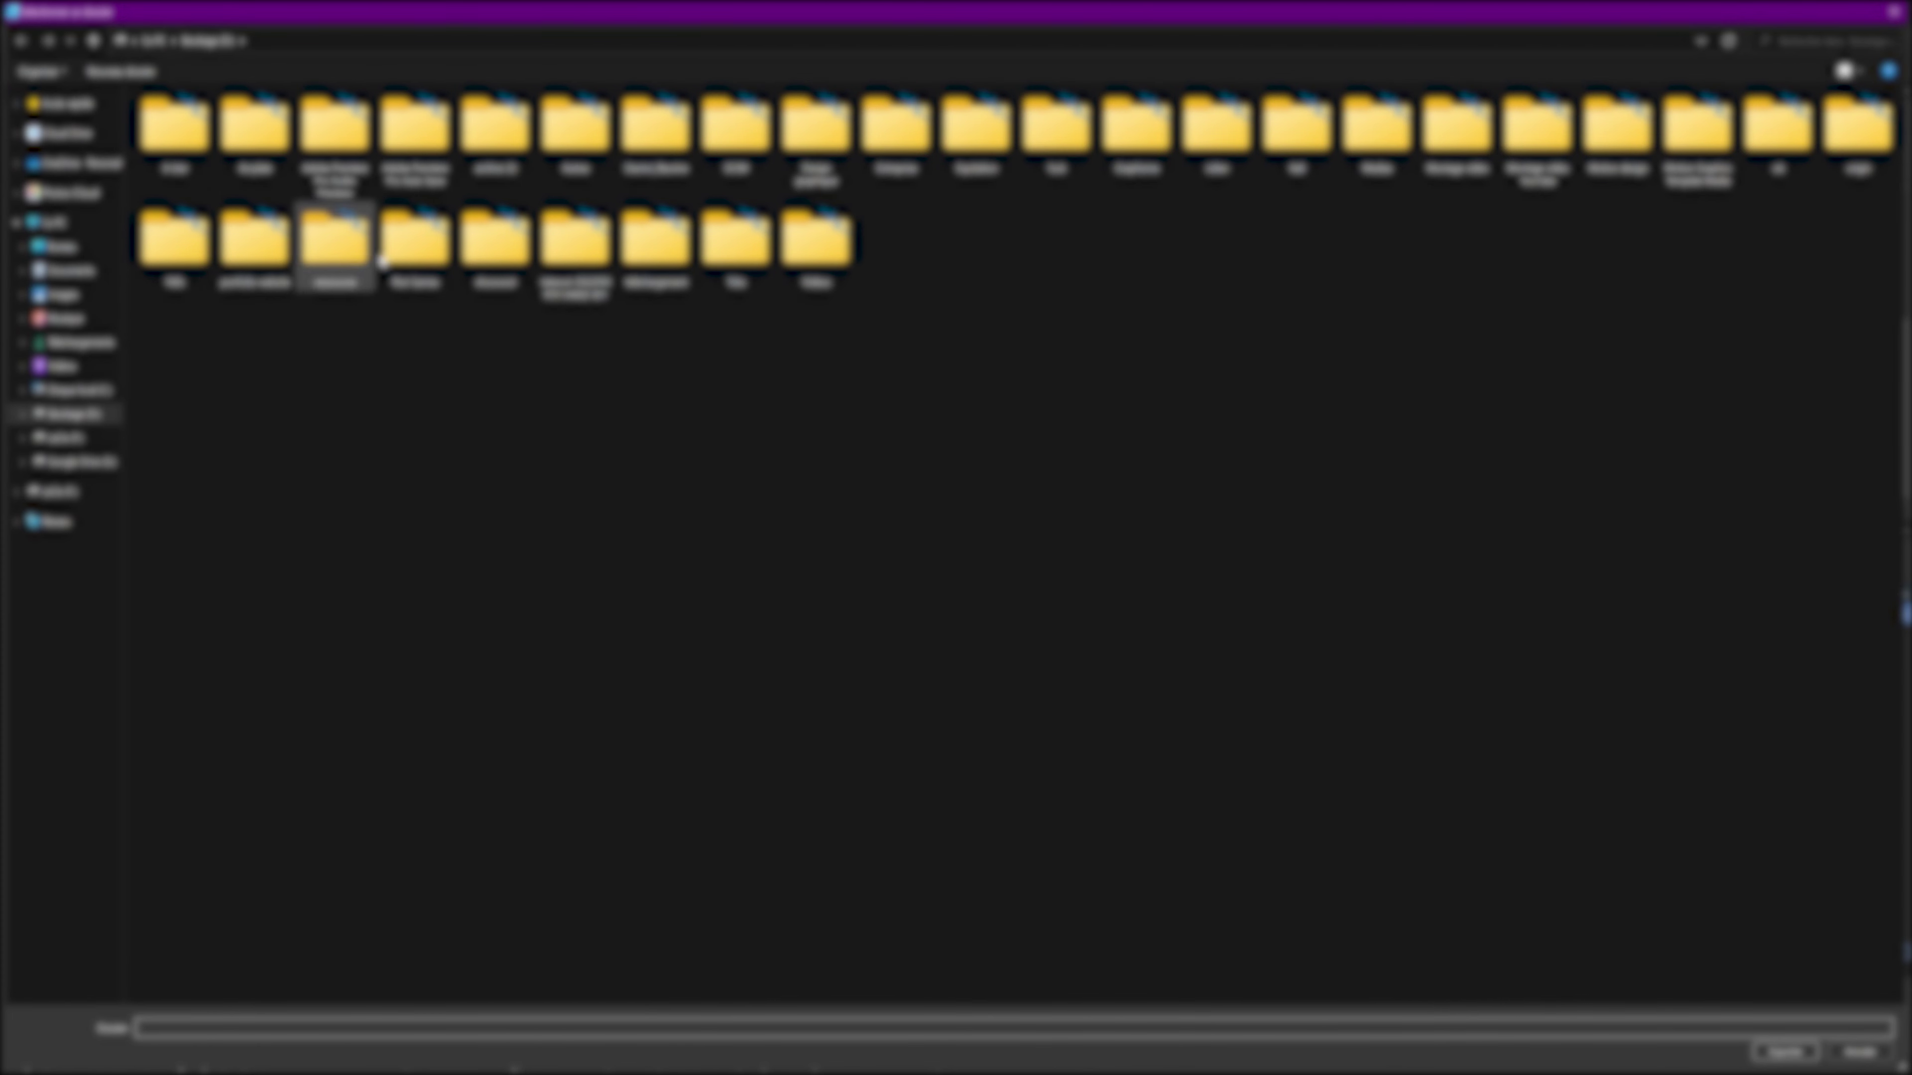
left_click(103, 362)
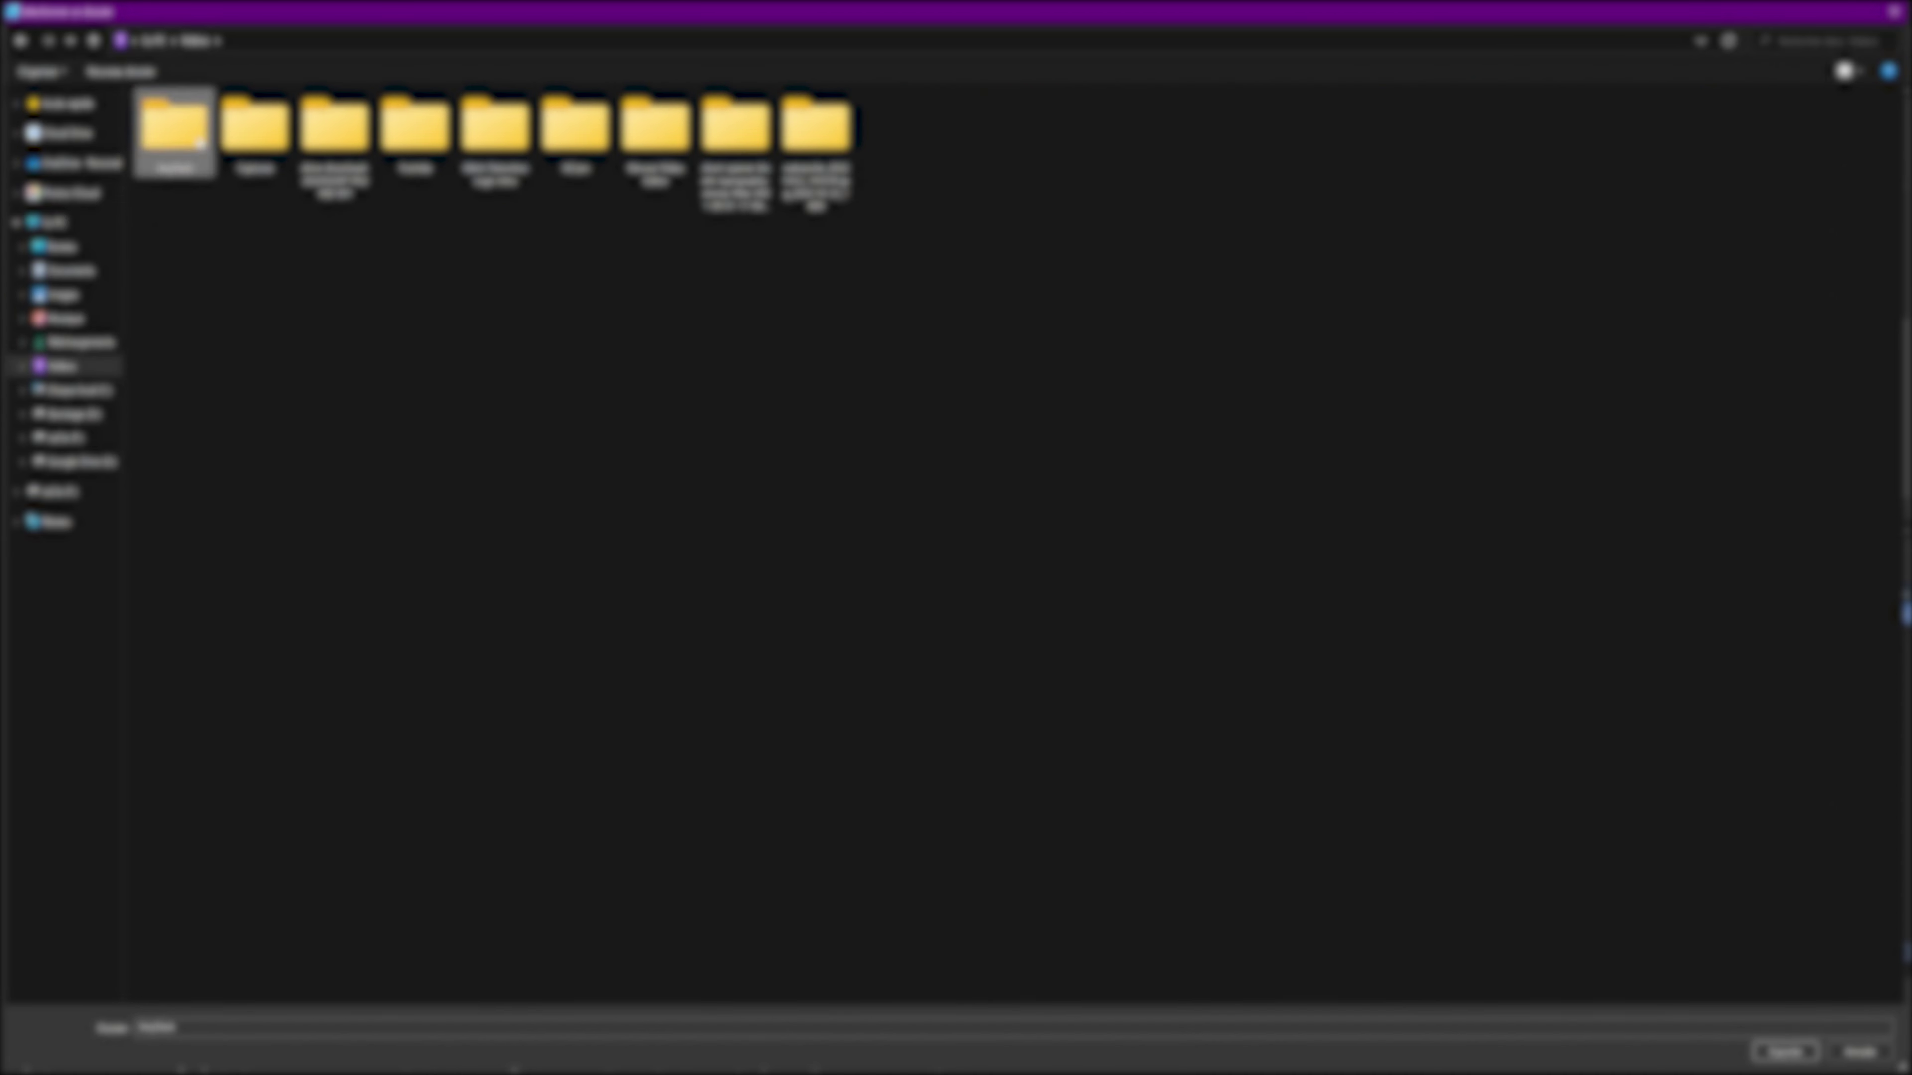